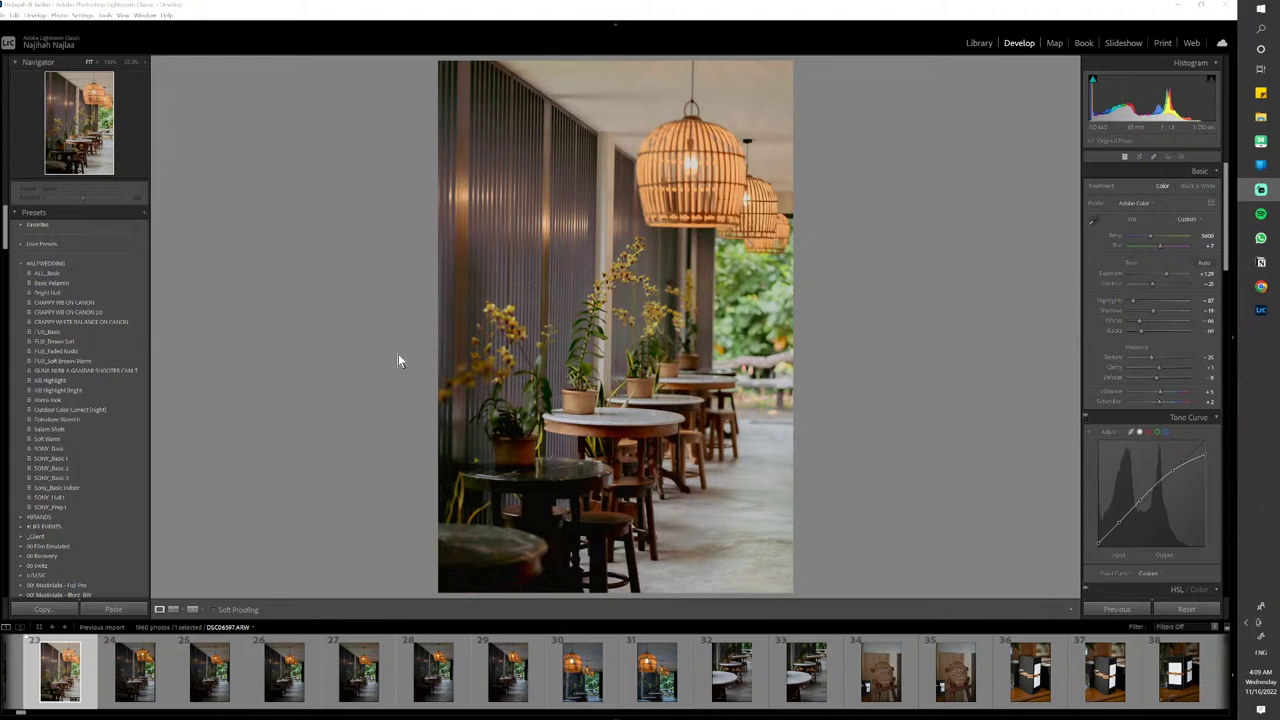
# Look through the edited café photos in the filmstrip, viewing photo 18 of the corridor with the patterned wall
pyautogui.click(60, 689)
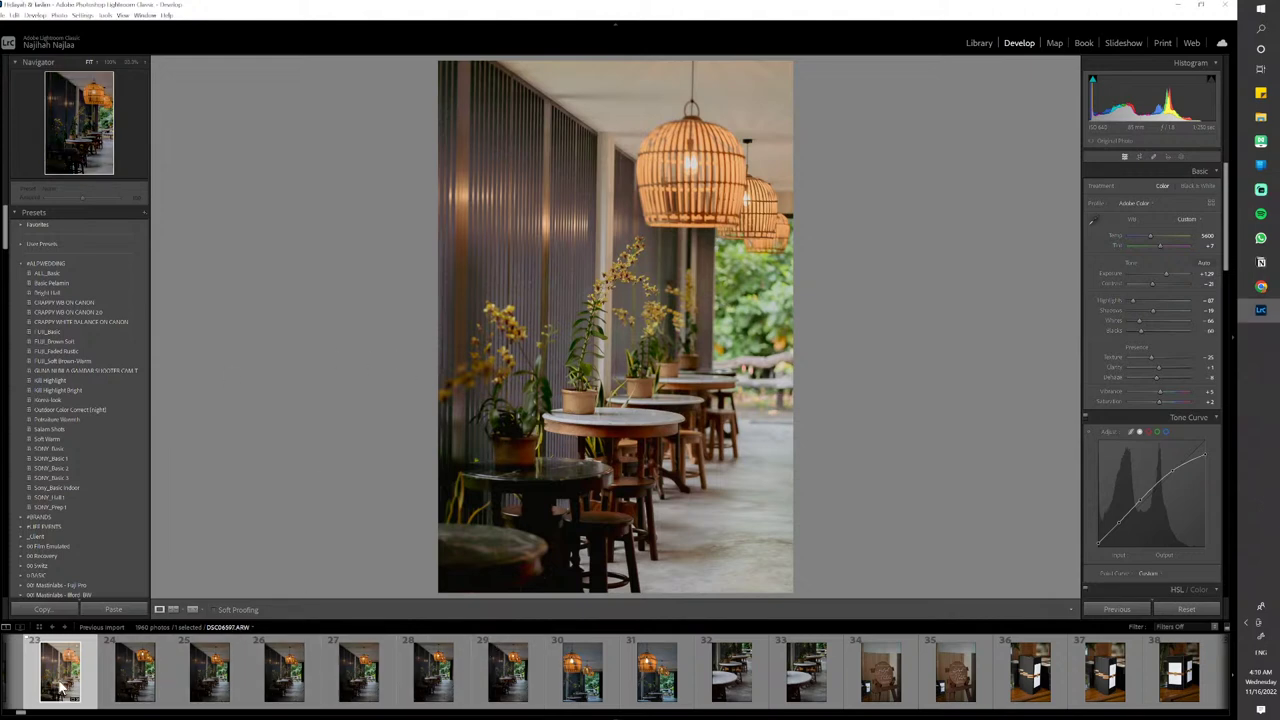
pyautogui.scroll(5, 284, 690)
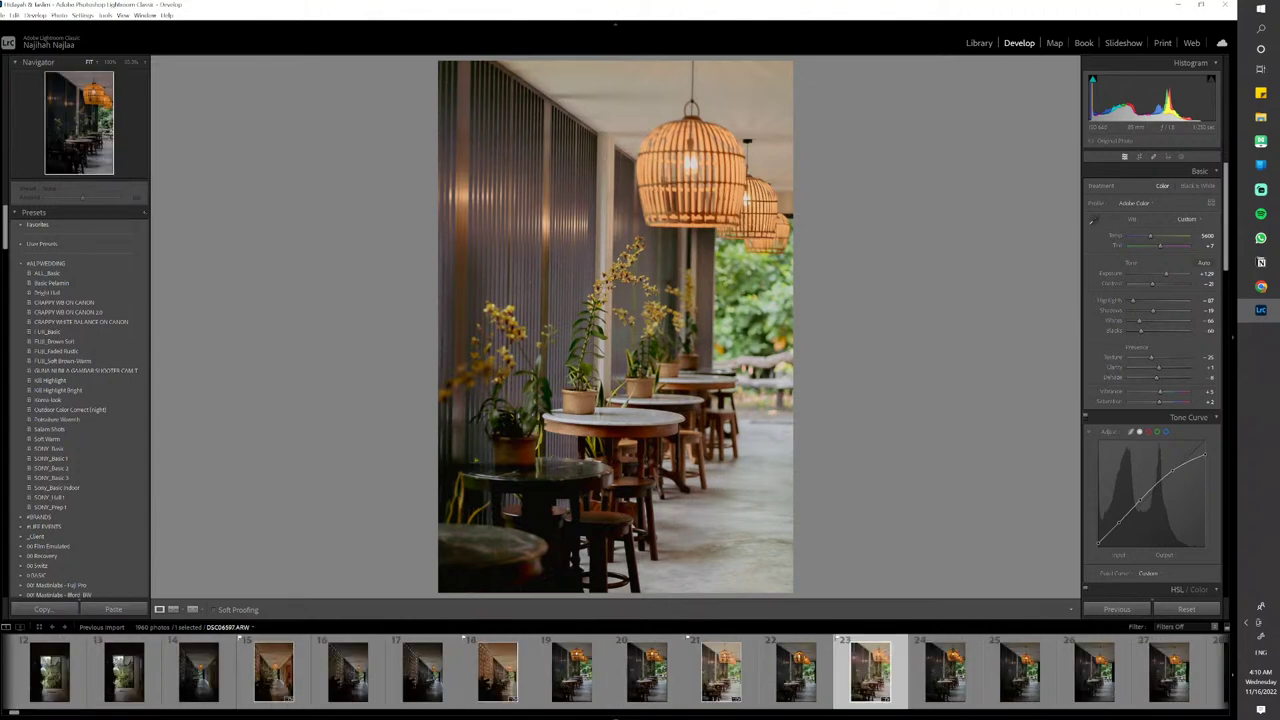
pyautogui.click(1261, 213)
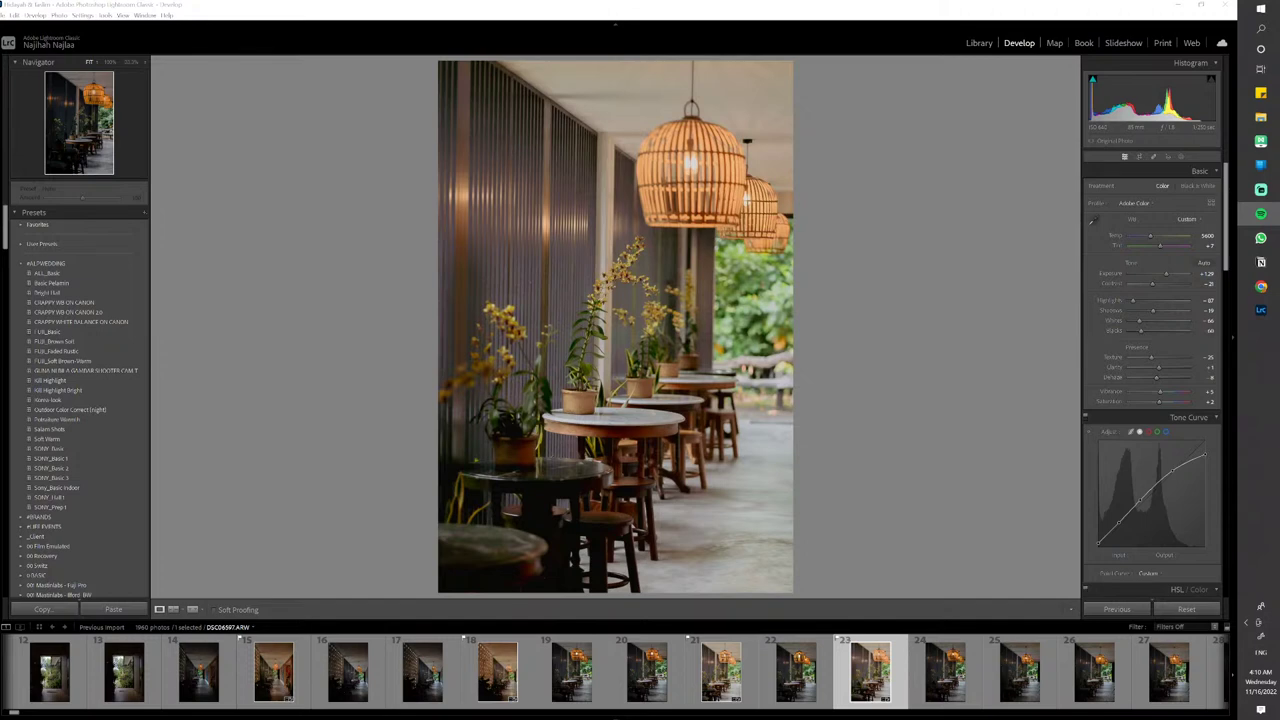
pyautogui.click(23, 229)
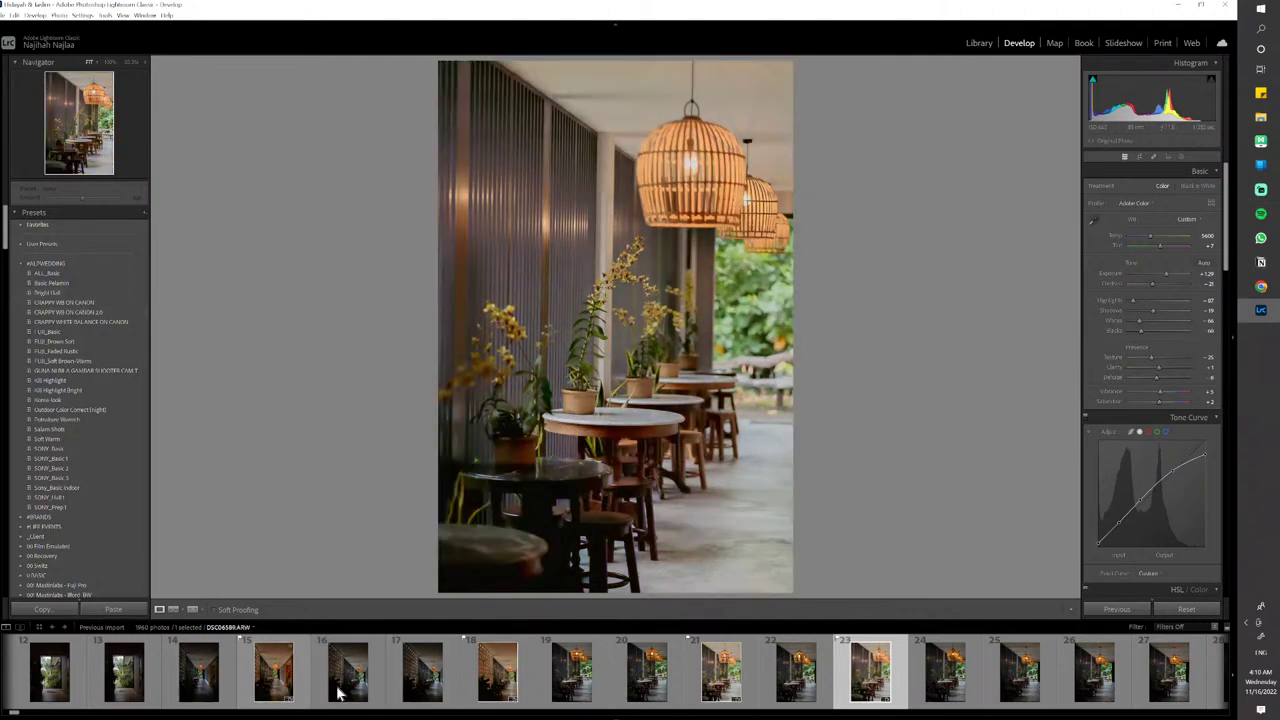
pyautogui.click(493, 688)
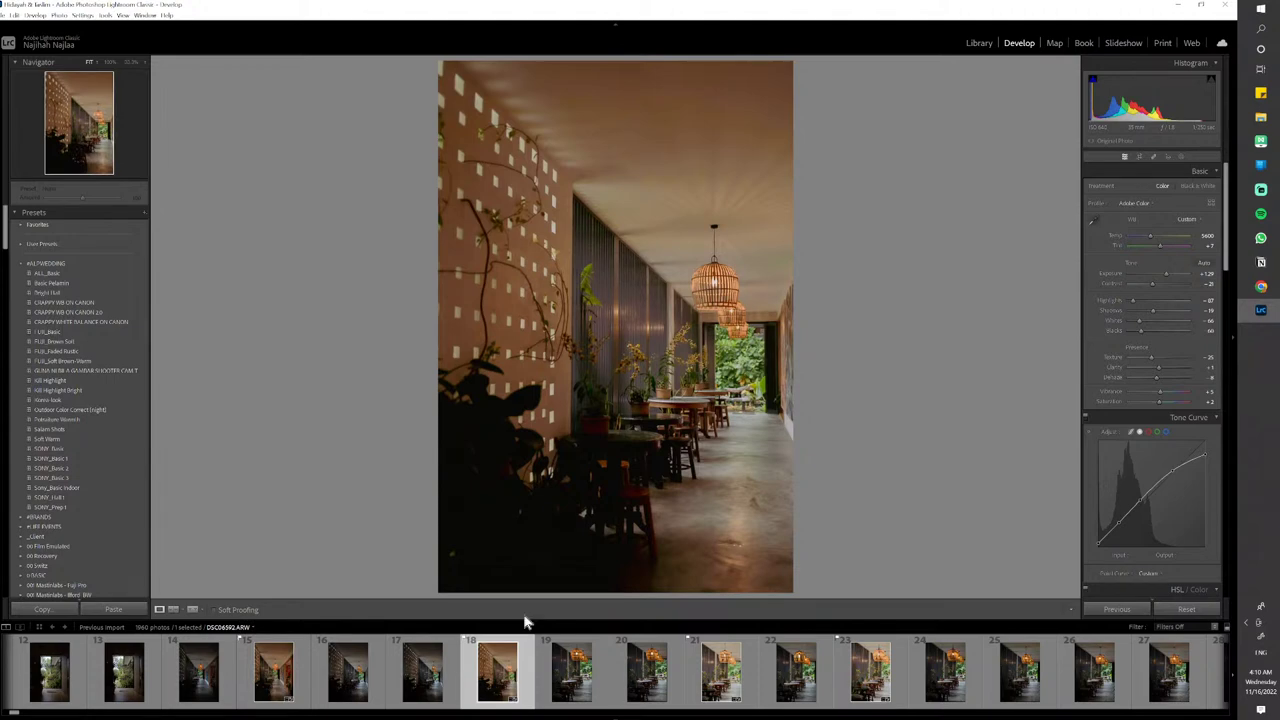
pyautogui.scroll(-5, 505, 693)
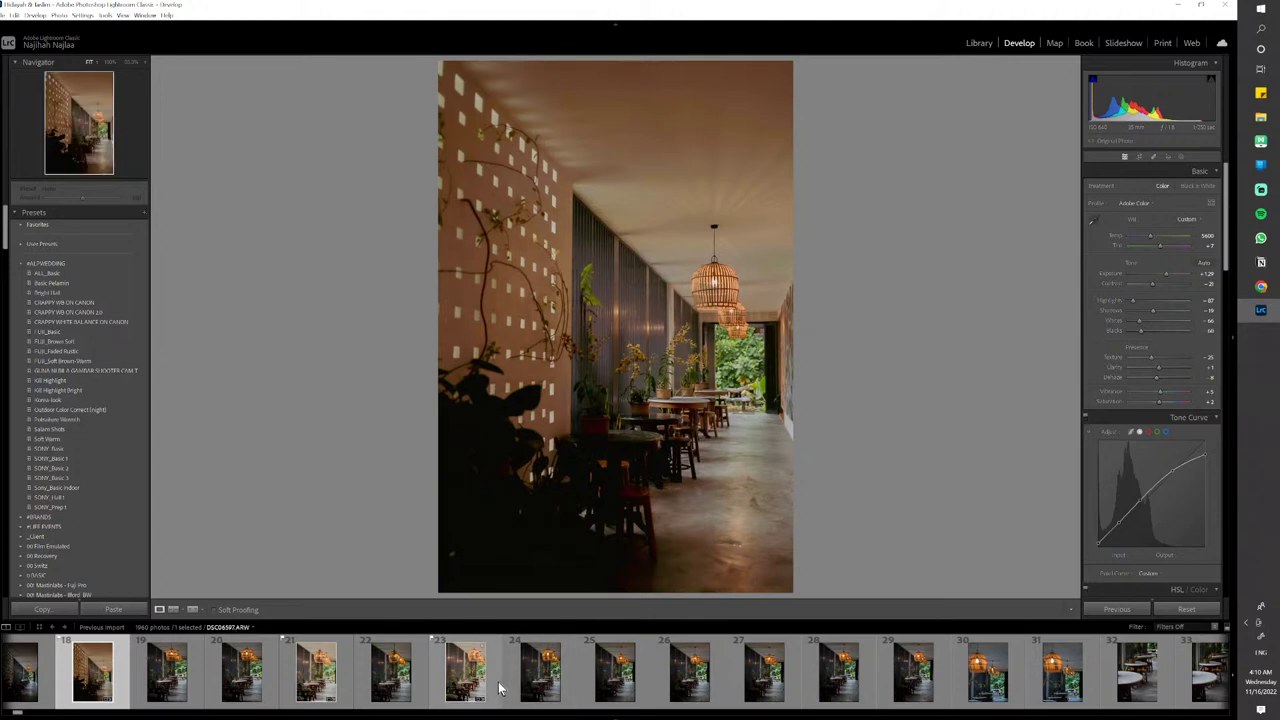
# Straighten and crop photo 23, the café tables under the rattan lamps
pyautogui.click(496, 690)
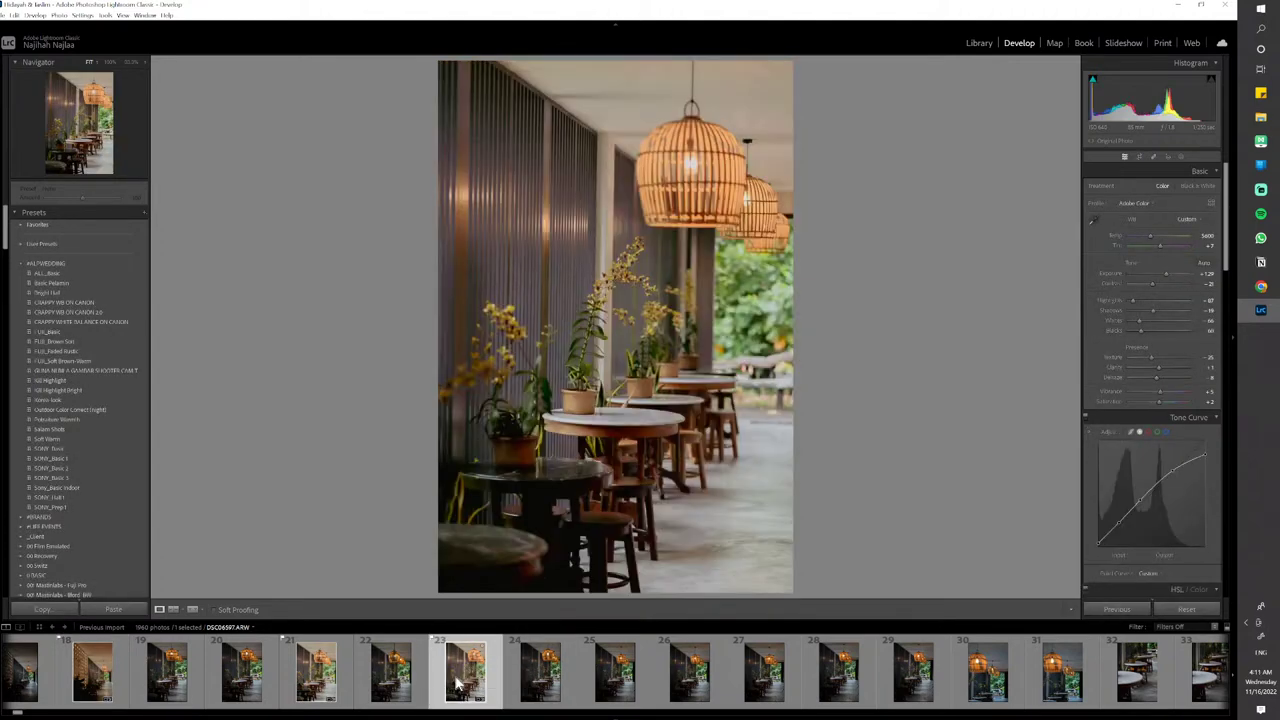
pyautogui.press('r')
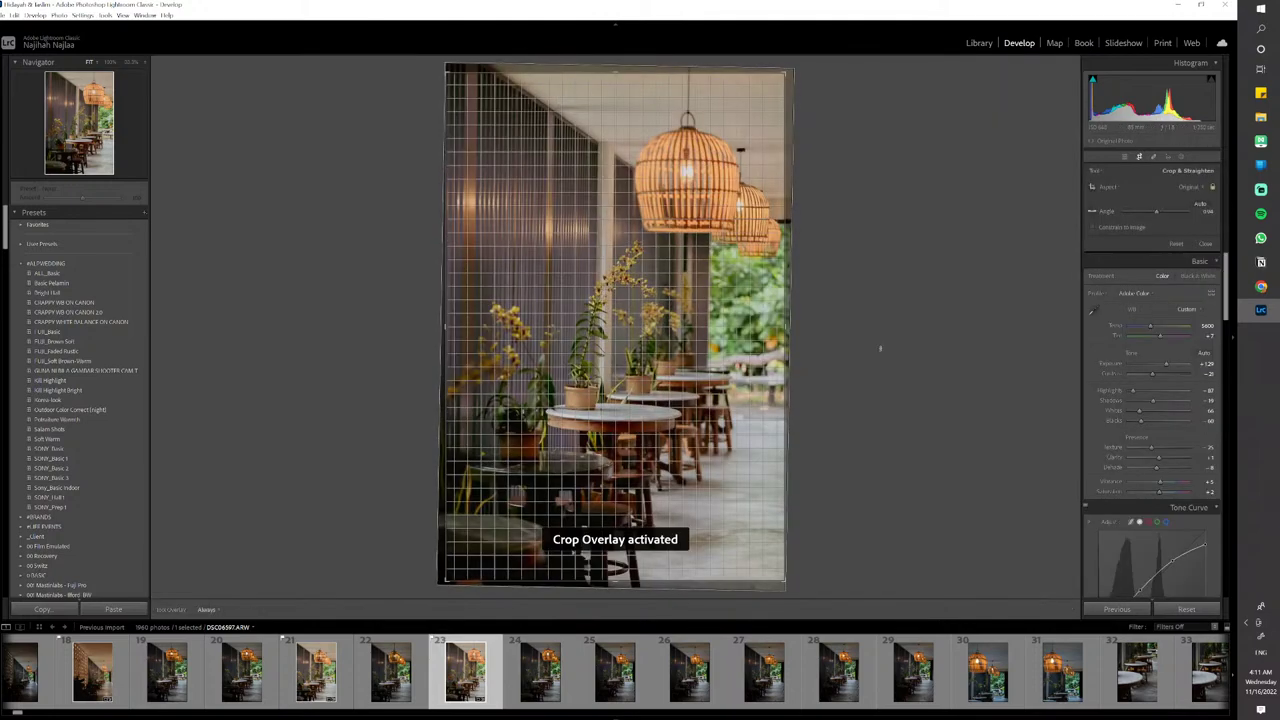
pyautogui.press('r')
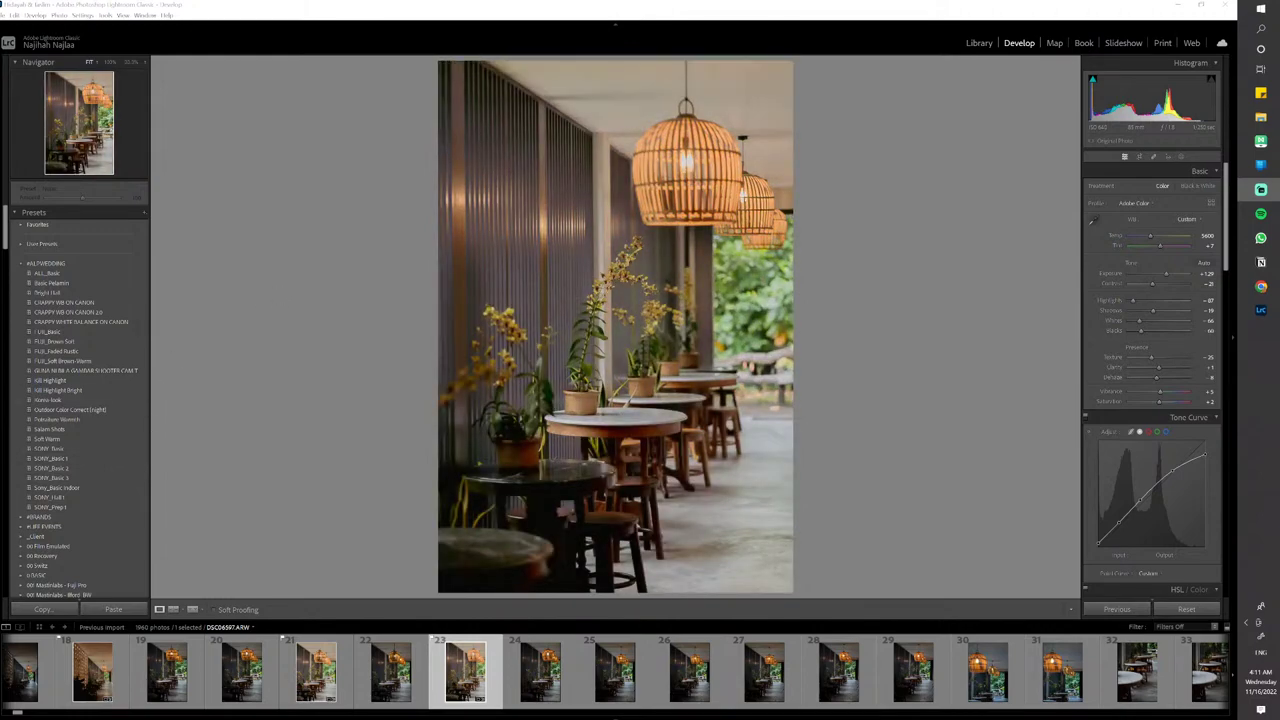
# Switch to Chrome and open the Desktop Preset – ALP Wedding Vol. 1 Collection product page from the Lightroom Presets list
pyautogui.click(1261, 286)
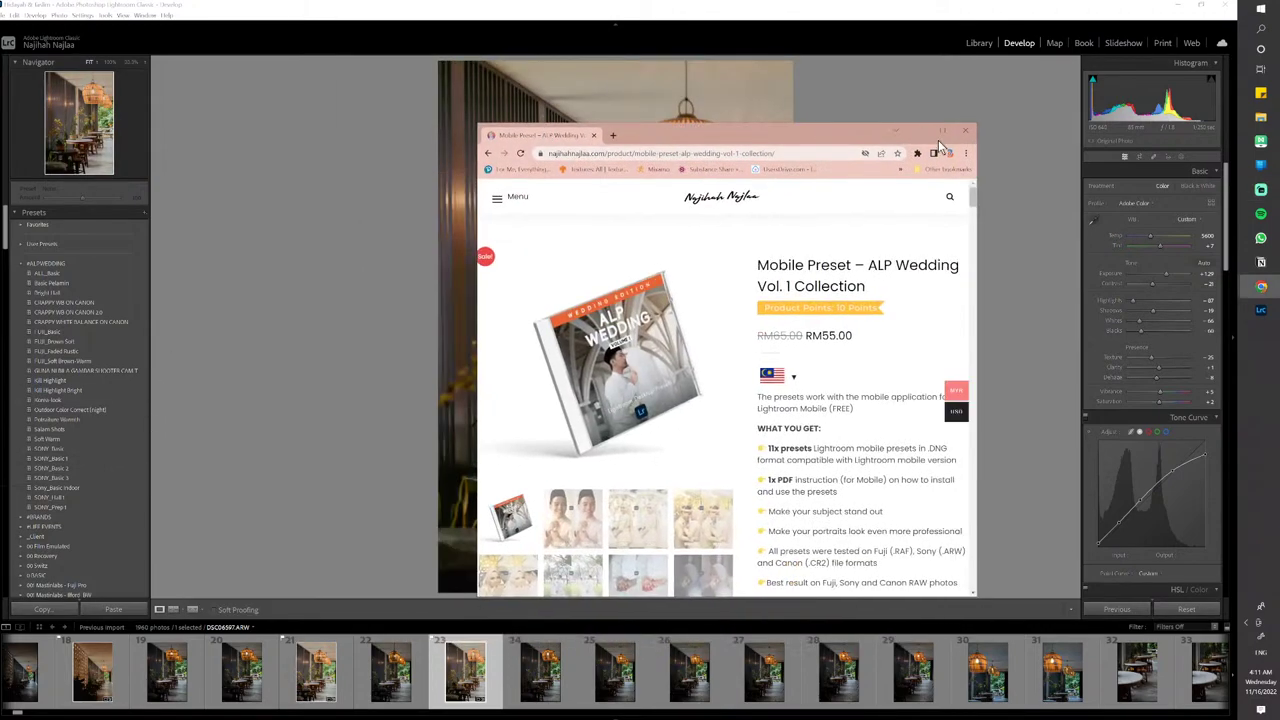
pyautogui.click(941, 132)
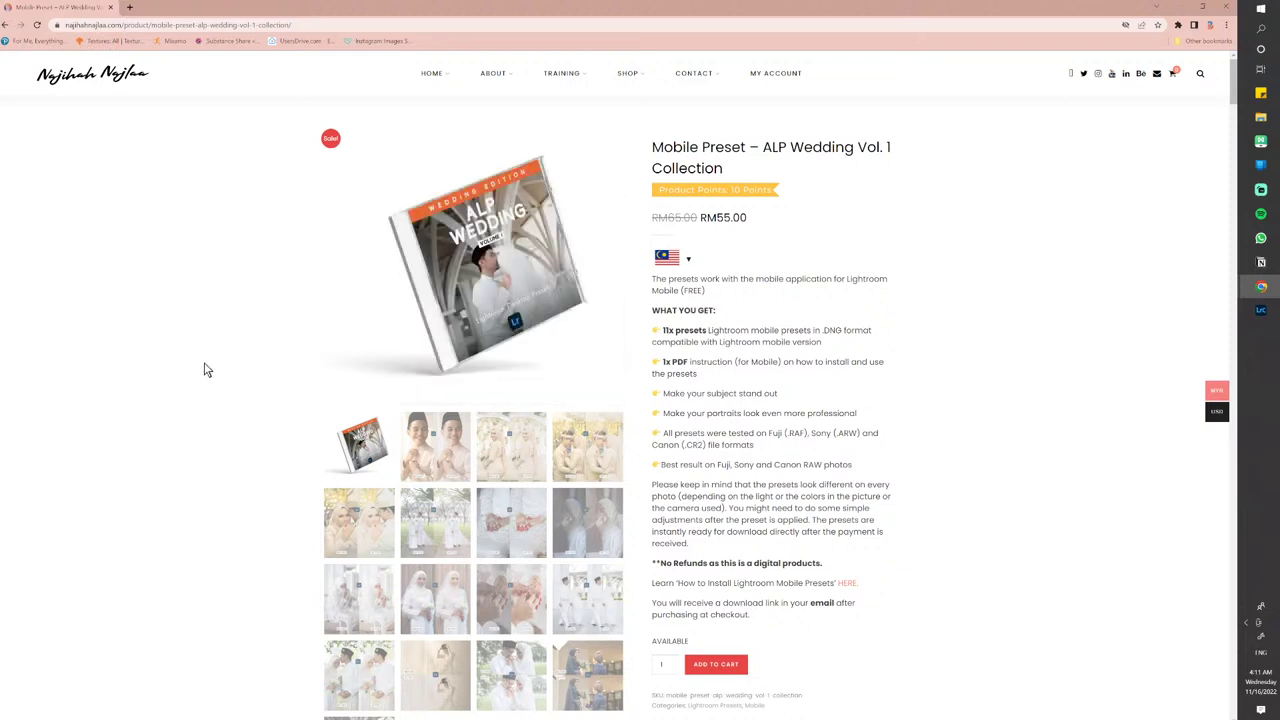
pyautogui.click(6, 24)
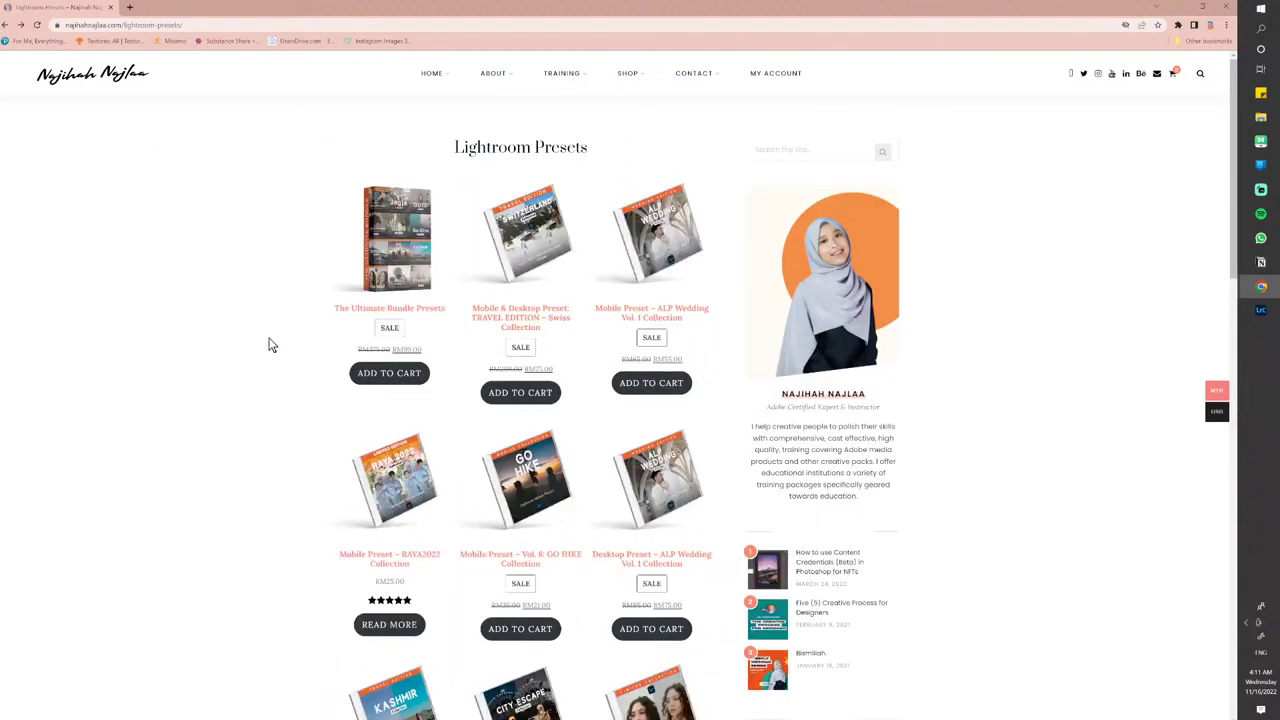
pyautogui.click(685, 459)
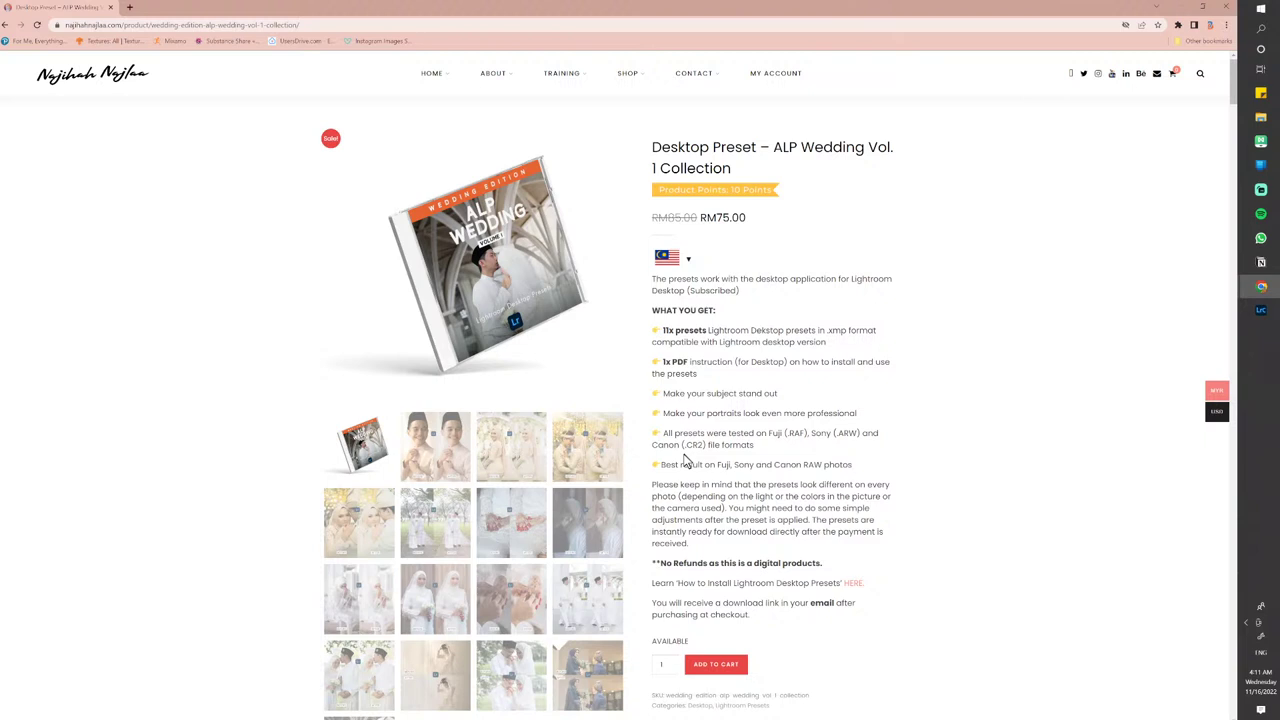
# Review what the desktop wedding preset includes, highlighting the "11x presets" item and the page's web address
pyautogui.scroll(-1, 680, 430)
pyautogui.scroll(1, 675, 400)
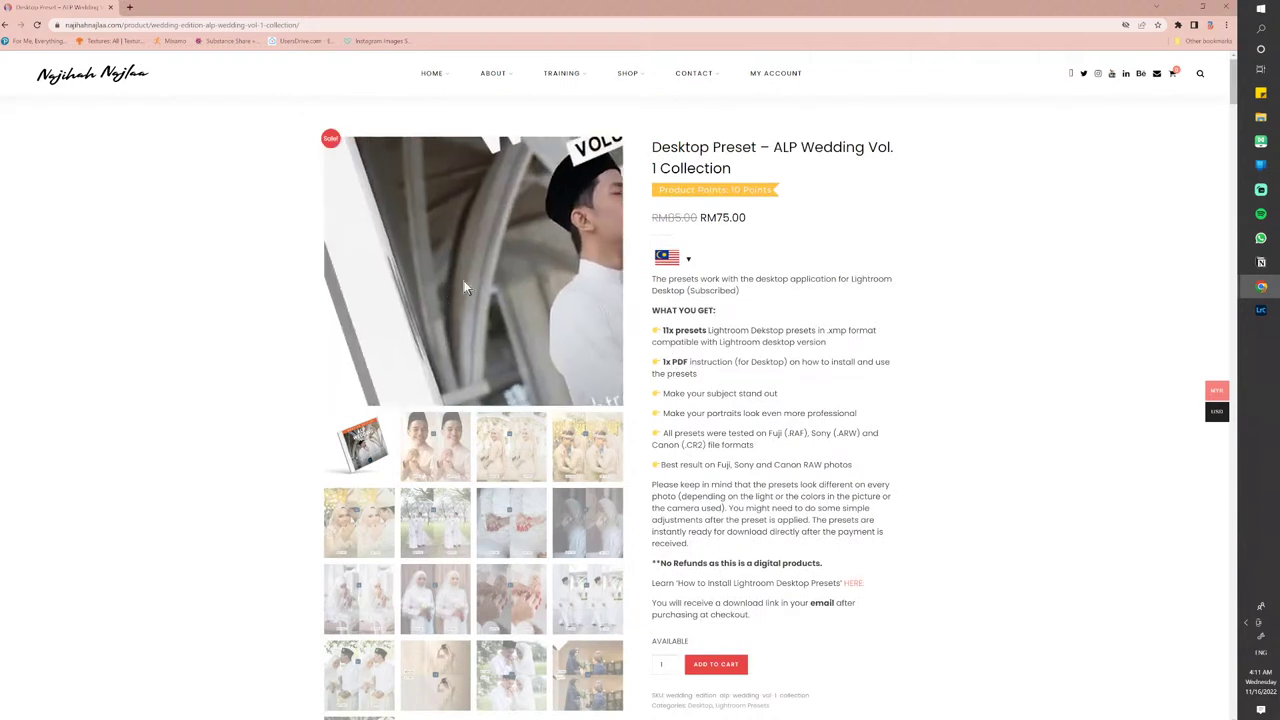
pyautogui.moveTo(663, 331); pyautogui.dragTo(711, 329)
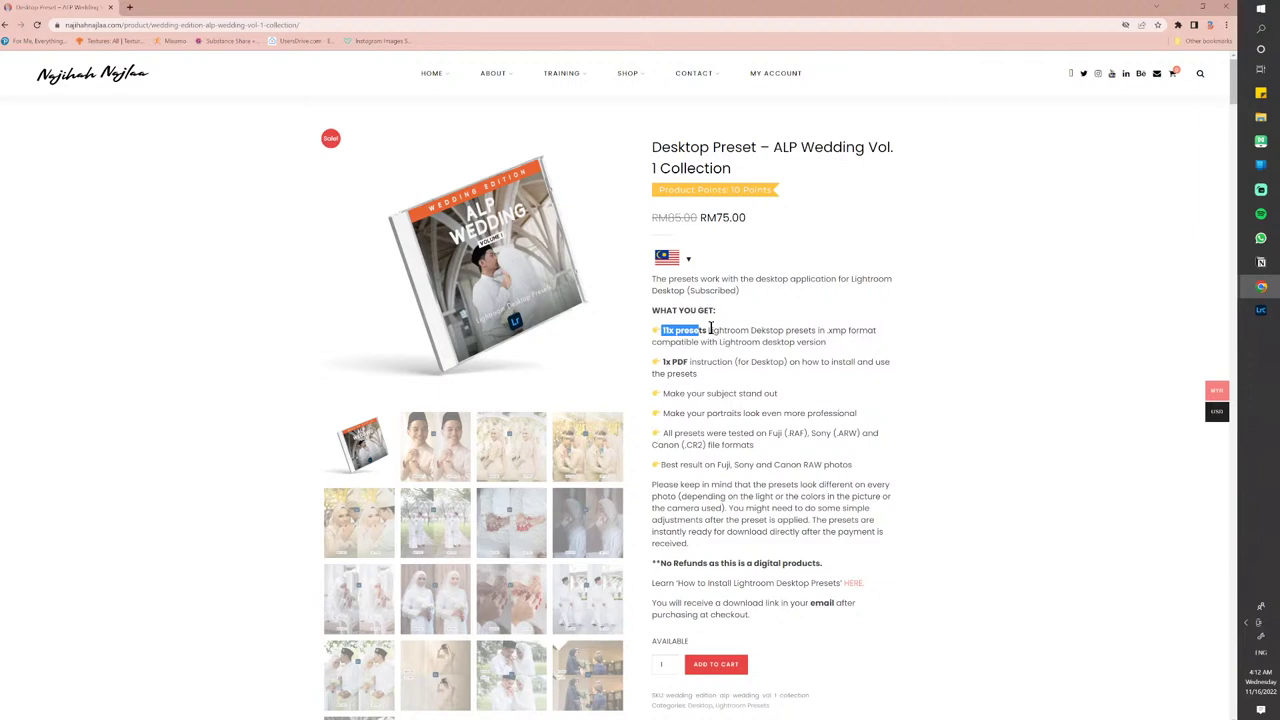
pyautogui.click(1261, 310)
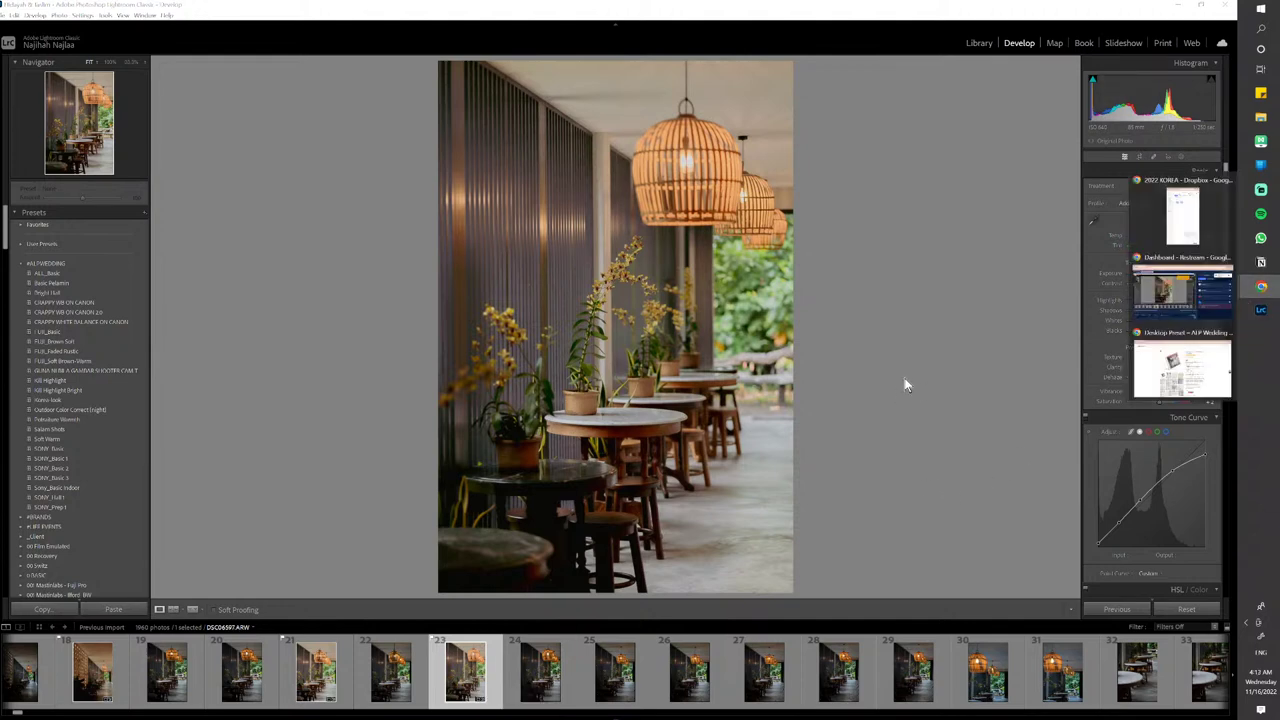
pyautogui.click(1180, 365)
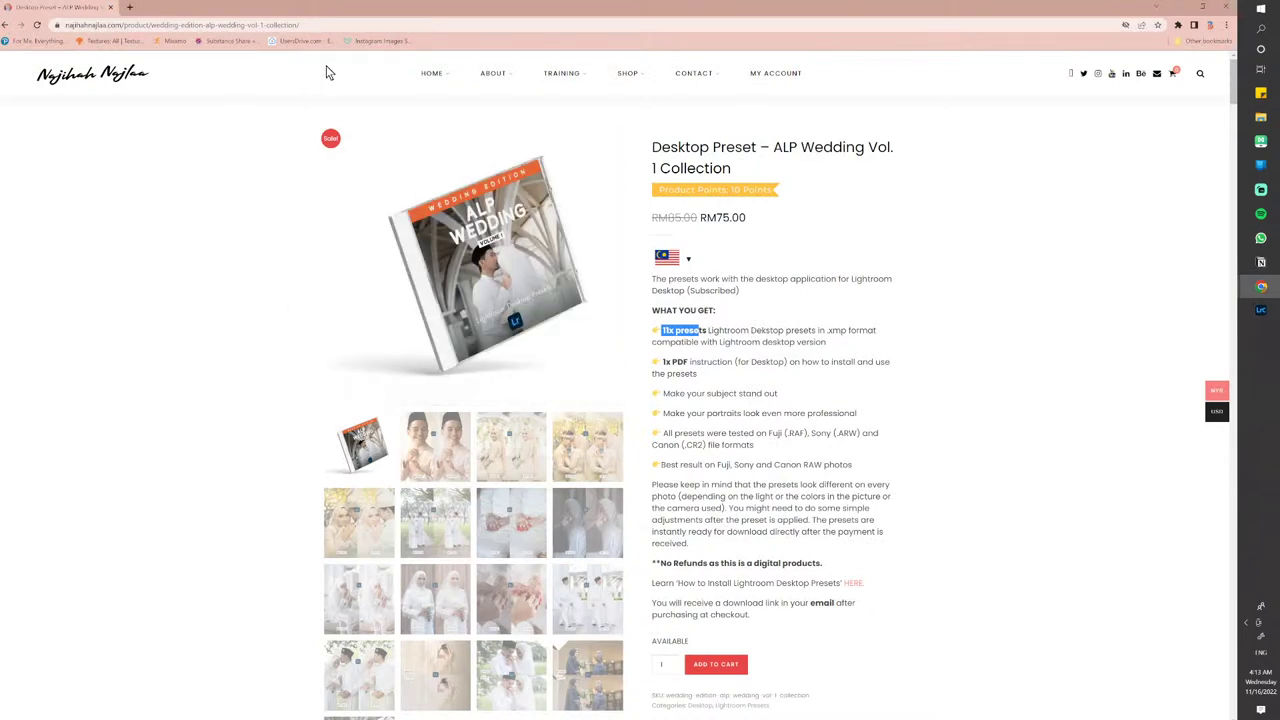
pyautogui.click(336, 24)
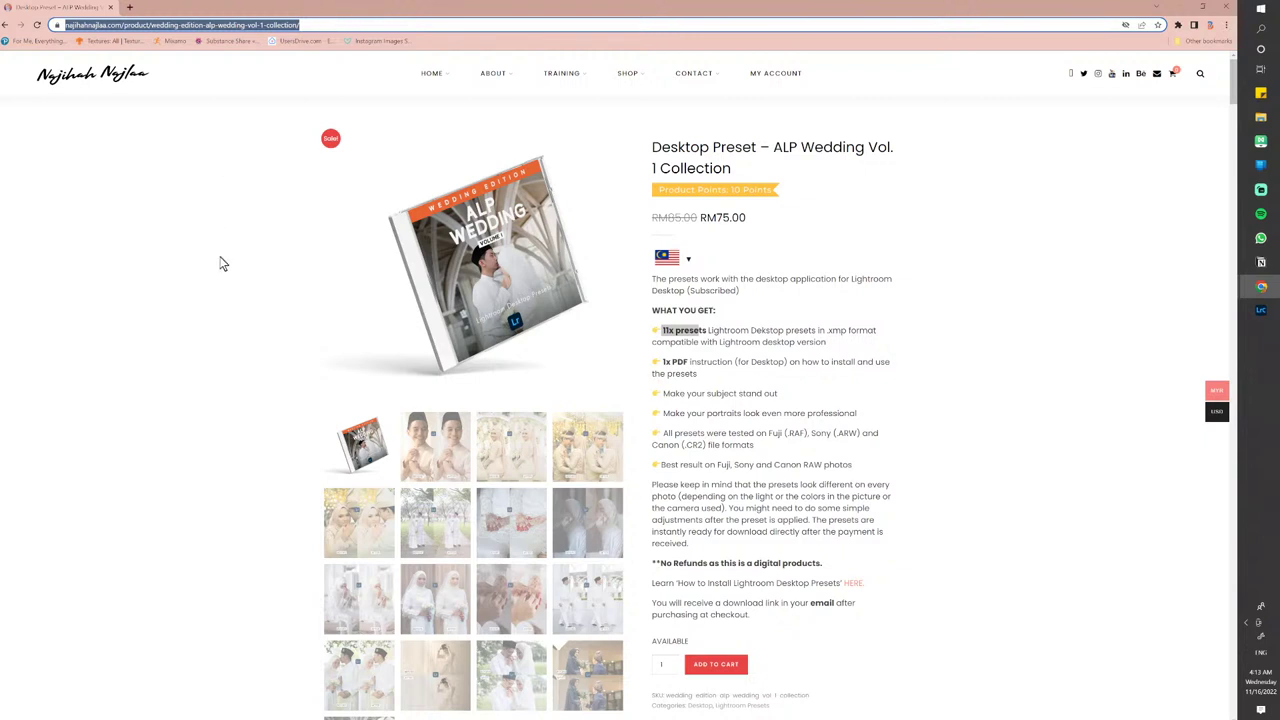
pyautogui.click(214, 260)
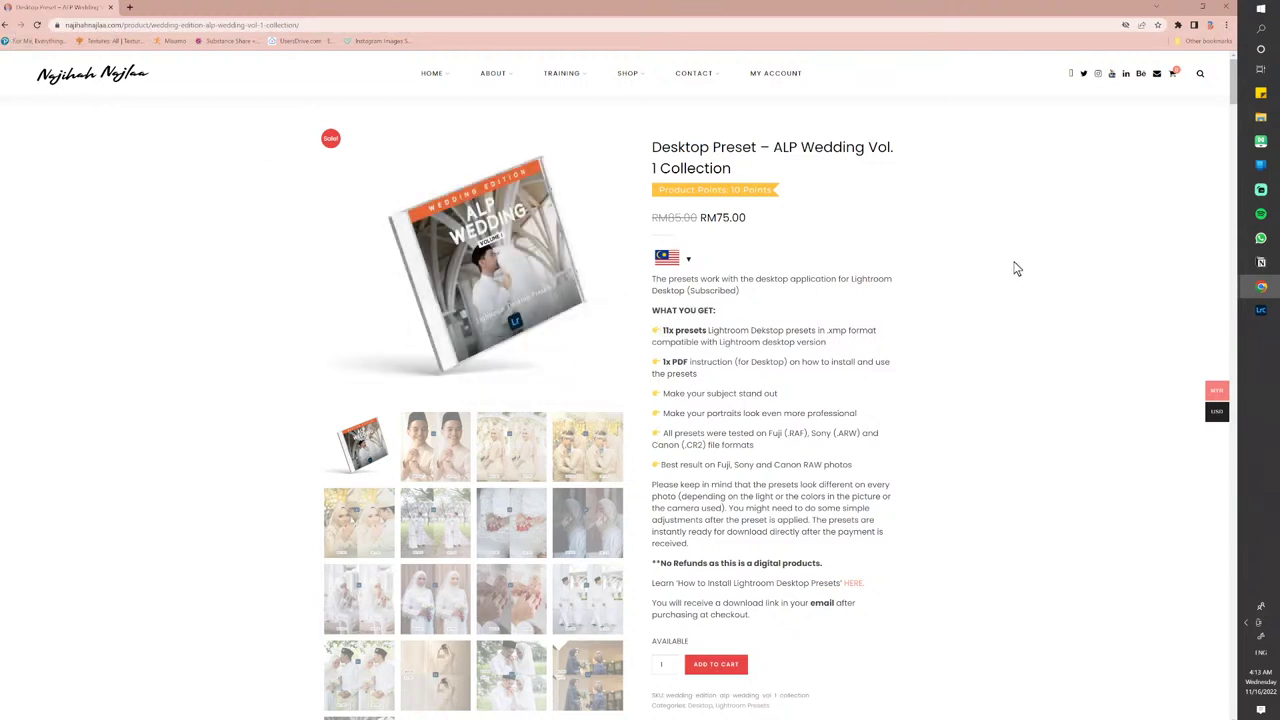
# Go back to the Lightroom Presets list and view the Mobile Preset – ALP Wedding Vol. 1 Collection page
pyautogui.click(1263, 316)
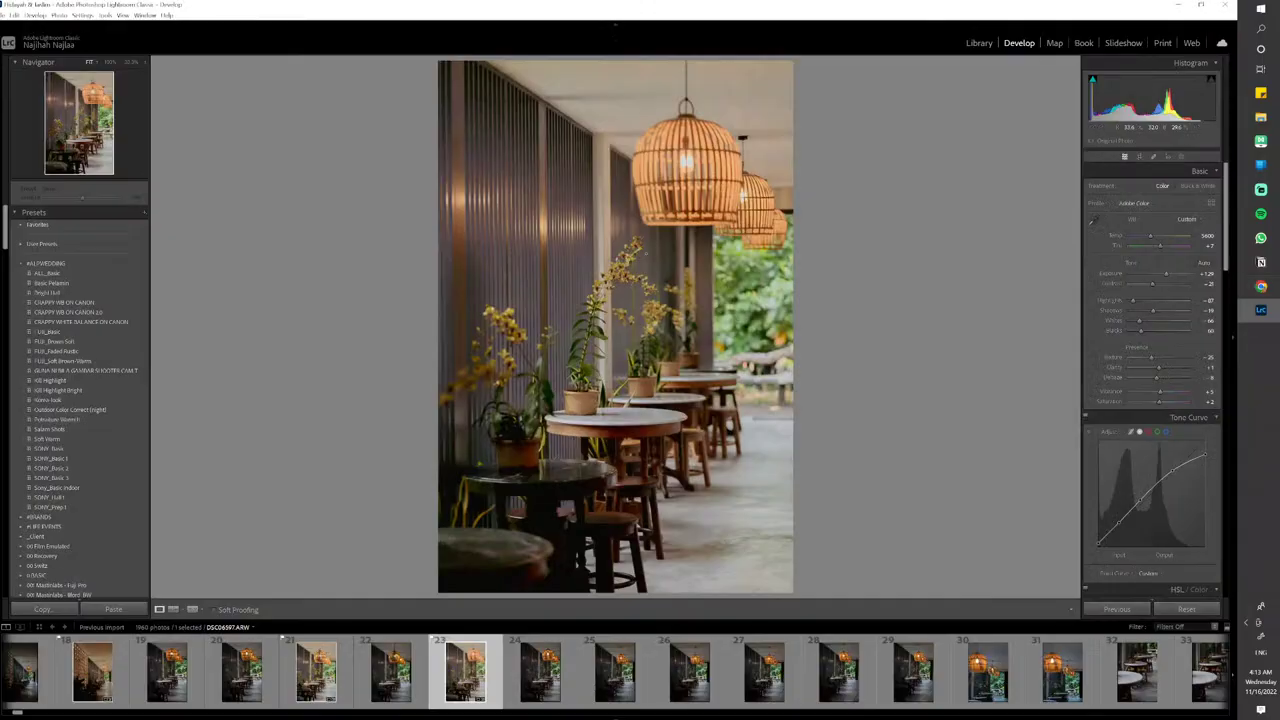
pyautogui.click(1261, 311)
pyautogui.hotkey('alt', 'Left')
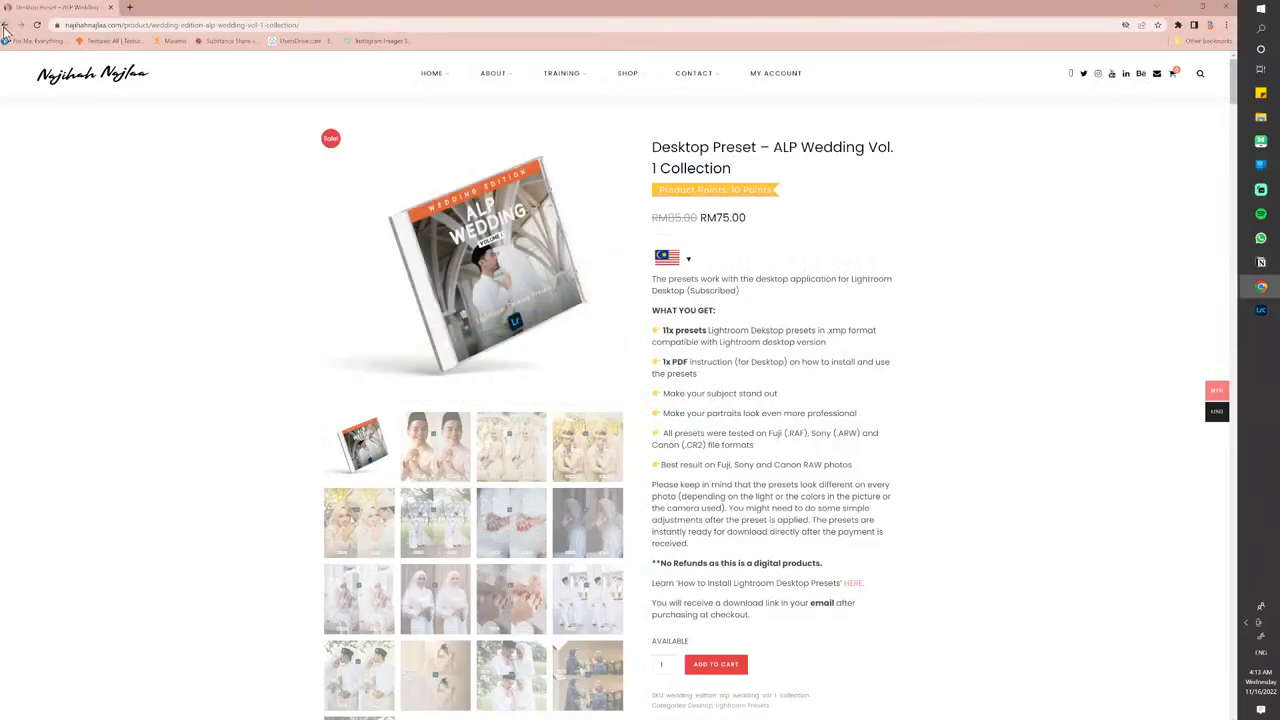
pyautogui.click(650, 198)
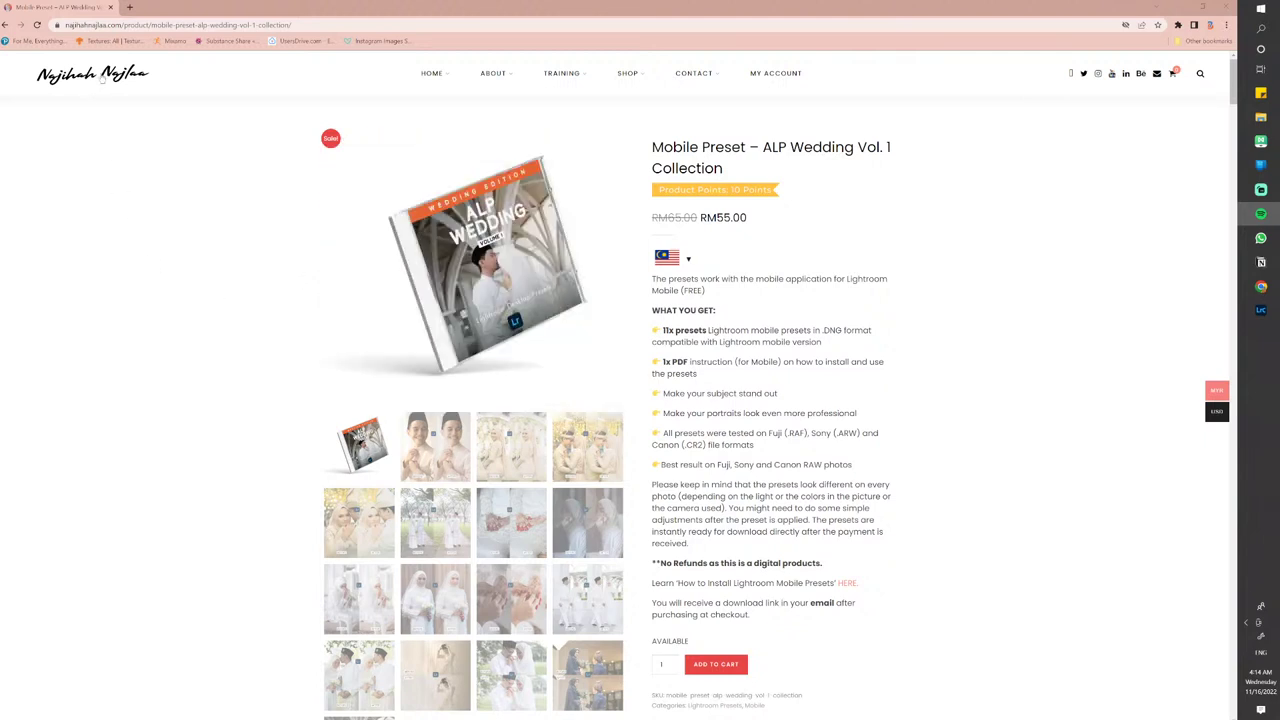
# Return to the Lightroom Presets list and look through the full range of preset collections
pyautogui.click(8, 30)
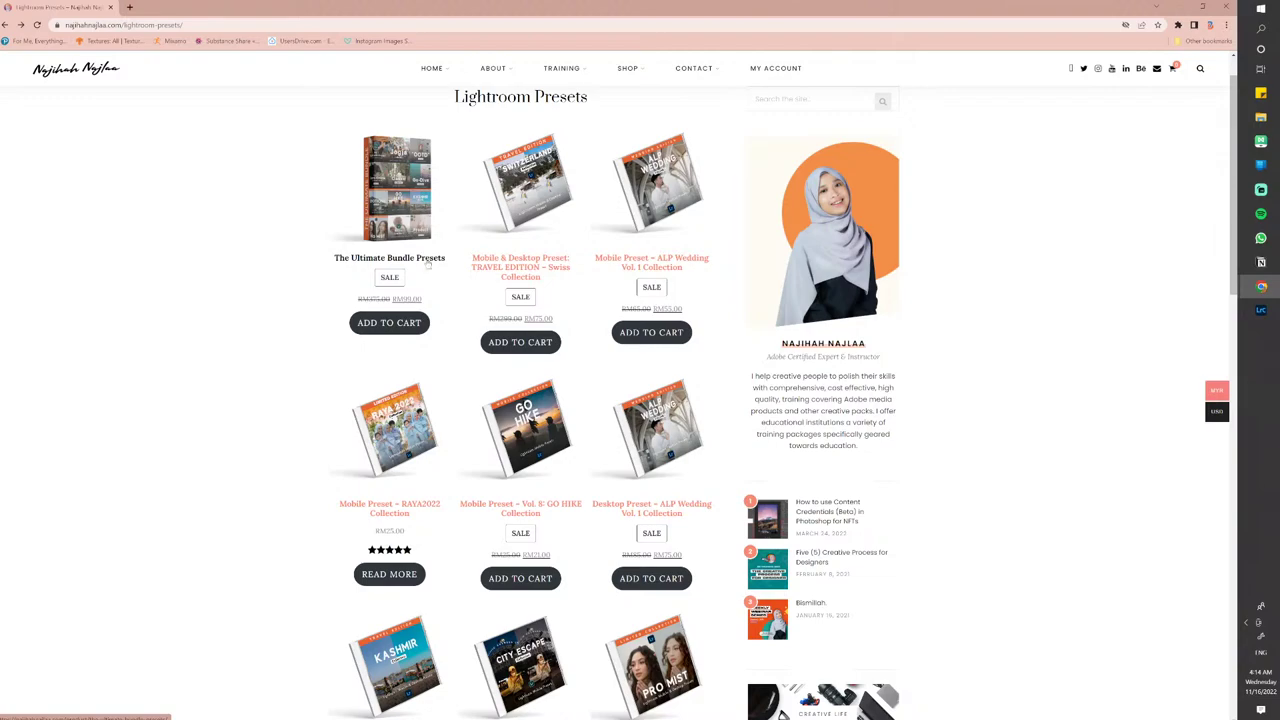
pyautogui.scroll(-9, 410, 232)
pyautogui.scroll(-3, 438, 330)
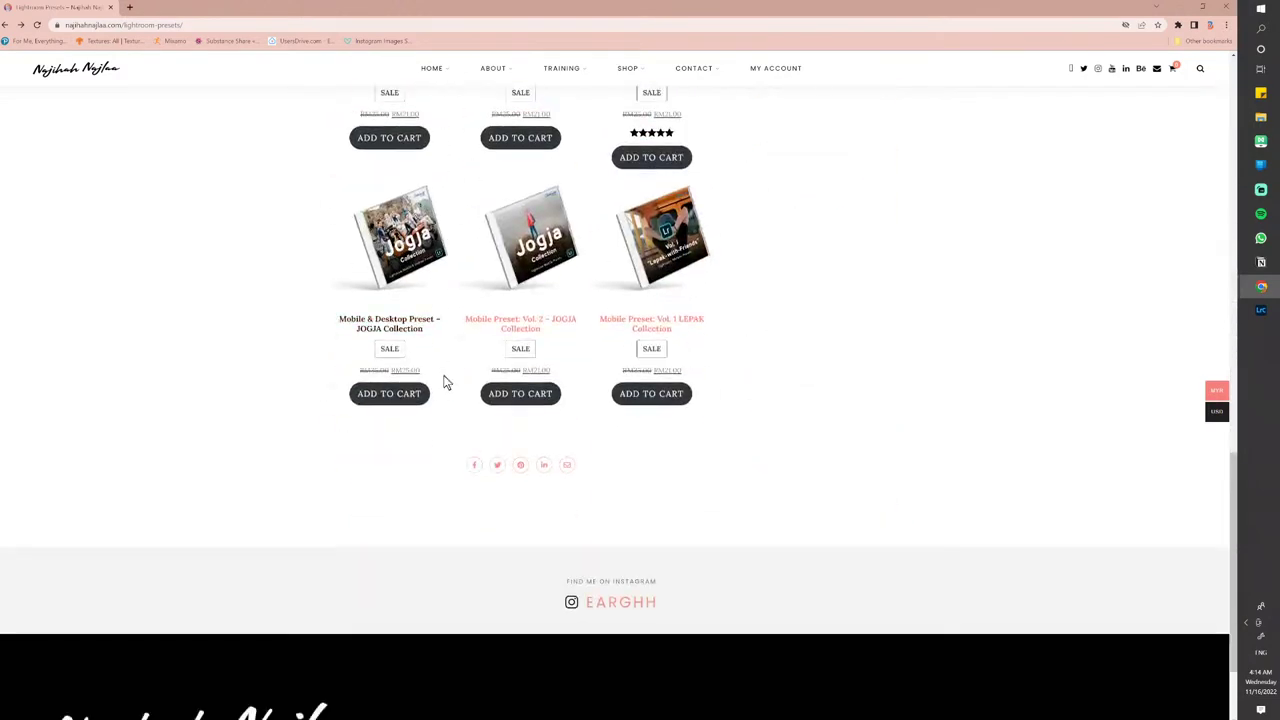
pyautogui.scroll(3, 326, 403)
pyautogui.scroll(-1, 326, 403)
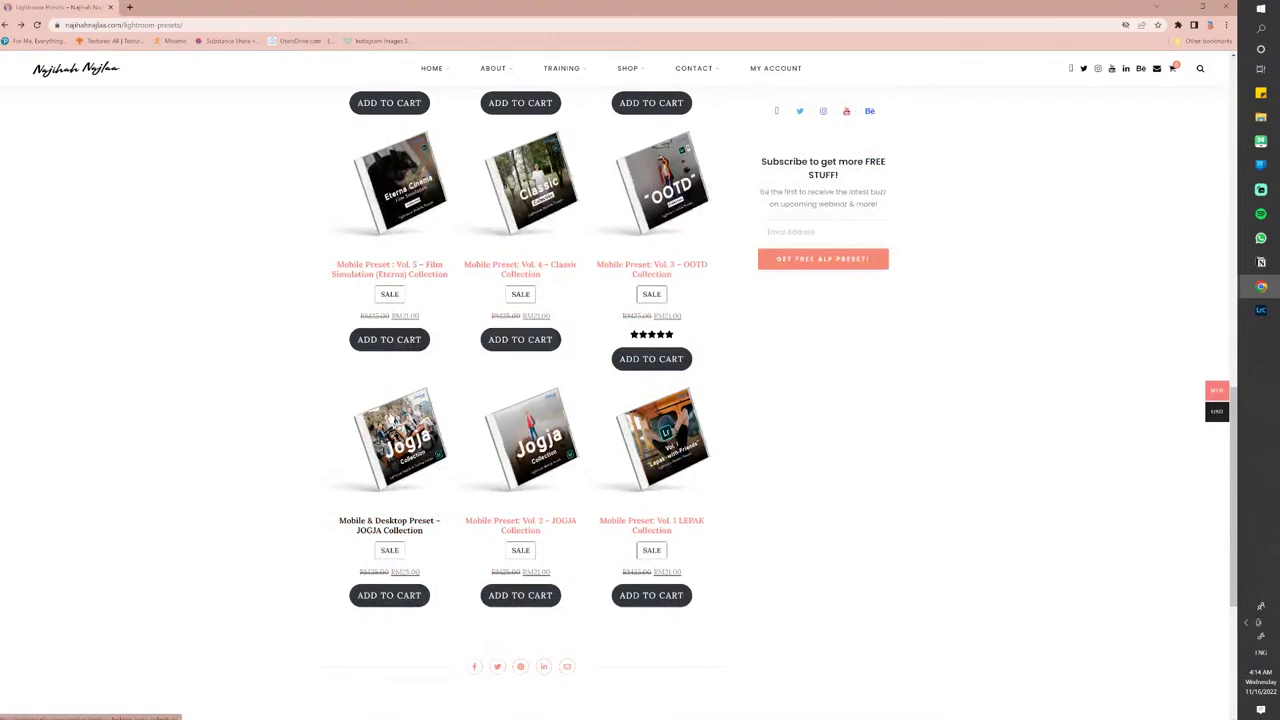
pyautogui.scroll(7, 326, 403)
pyautogui.scroll(3, 391, 420)
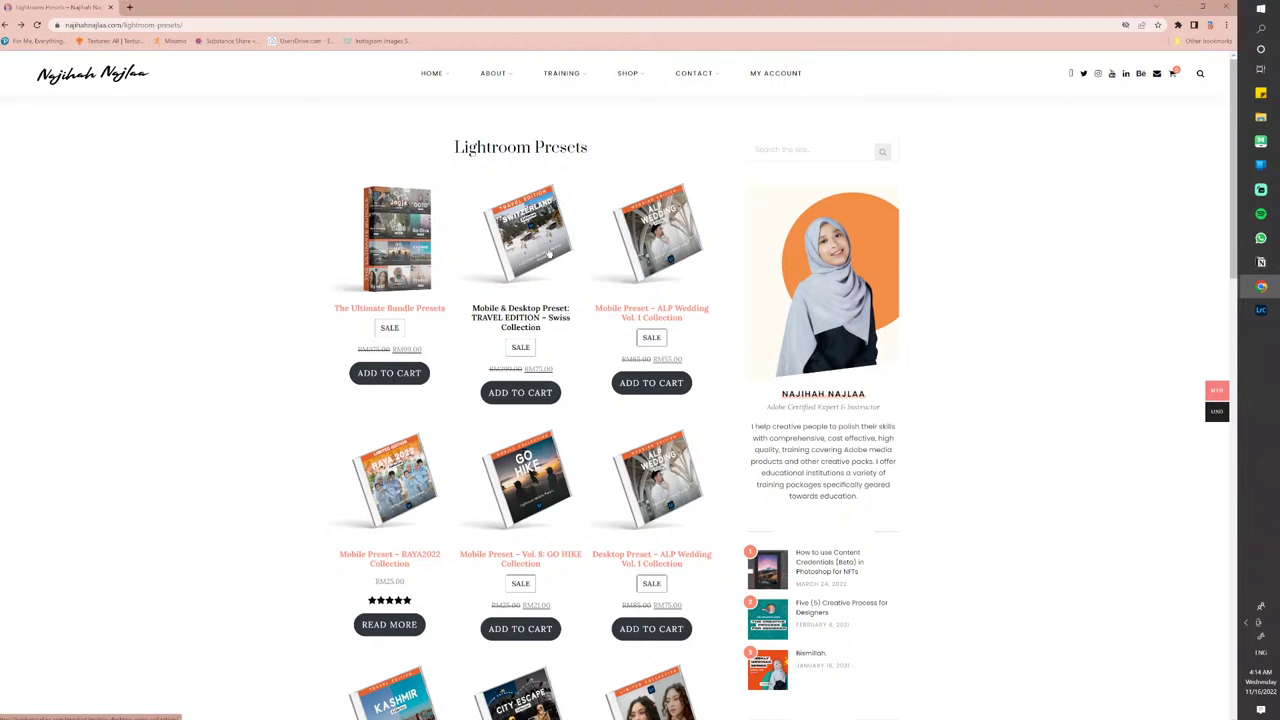
pyautogui.scroll(-3, 397, 264)
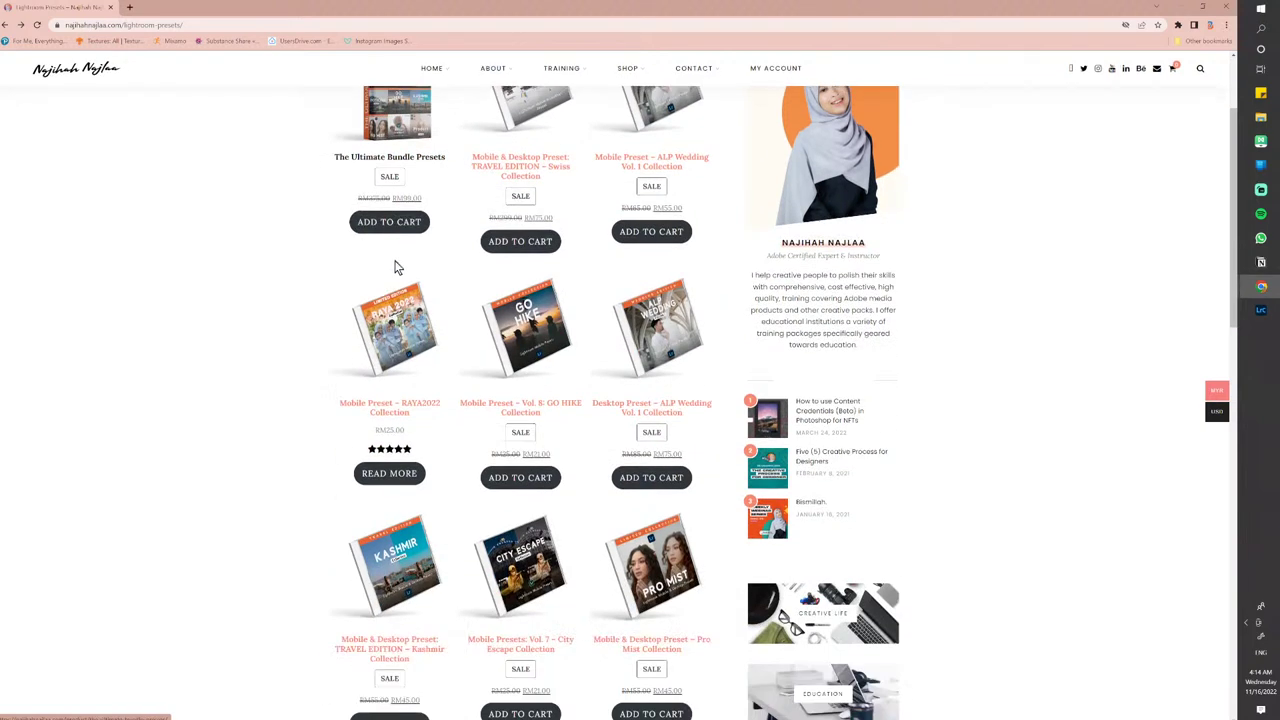
pyautogui.scroll(-2, 269, 354)
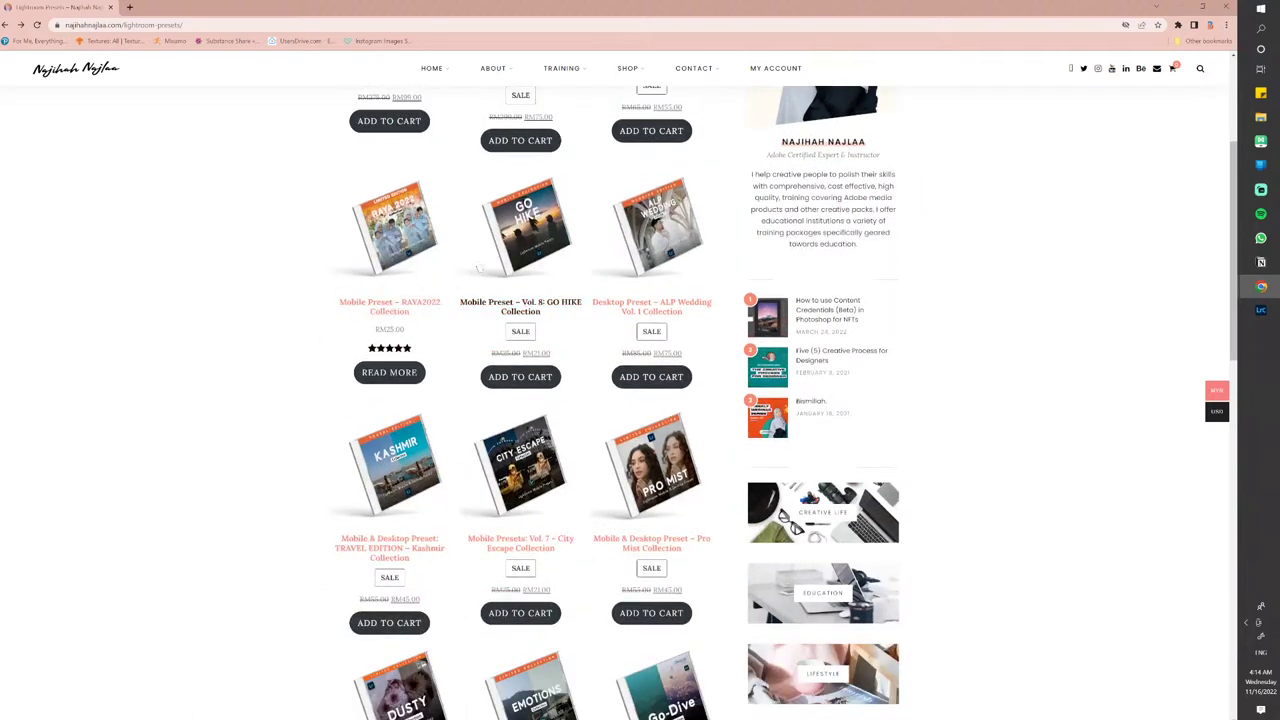
pyautogui.scroll(-2, 630, 366)
pyautogui.scroll(-9, 446, 380)
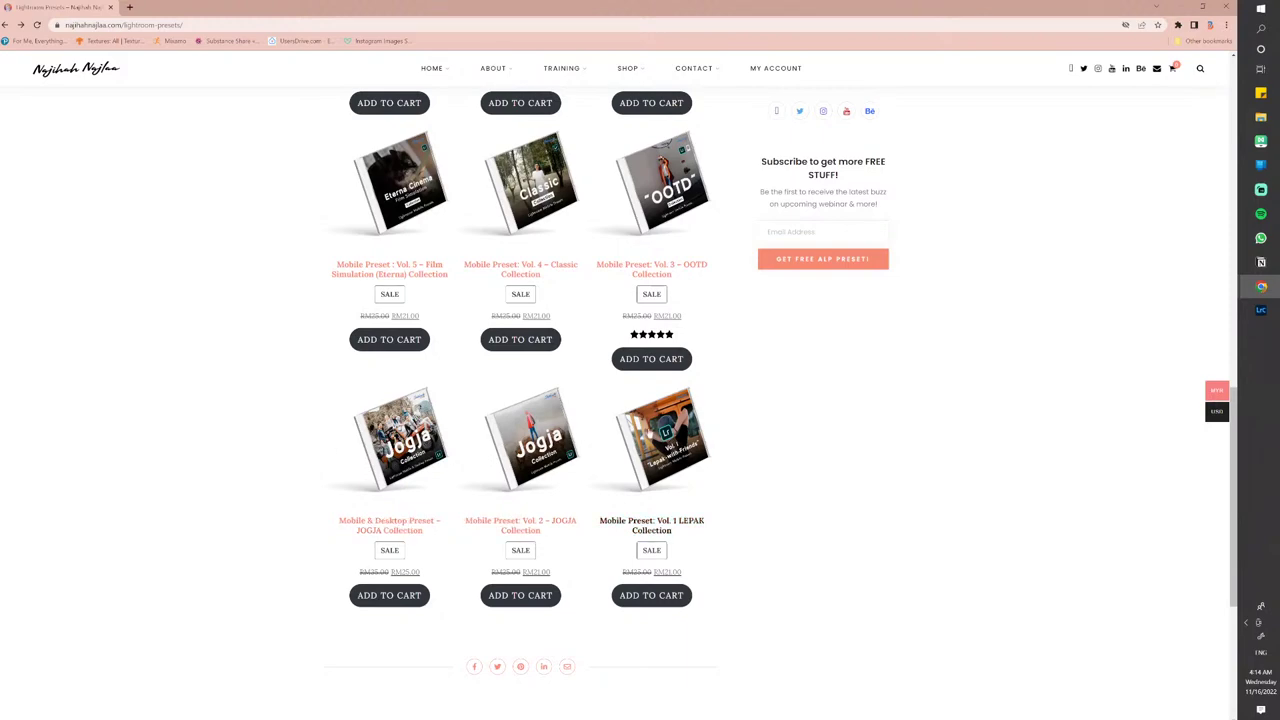
pyautogui.scroll(15, 415, 410)
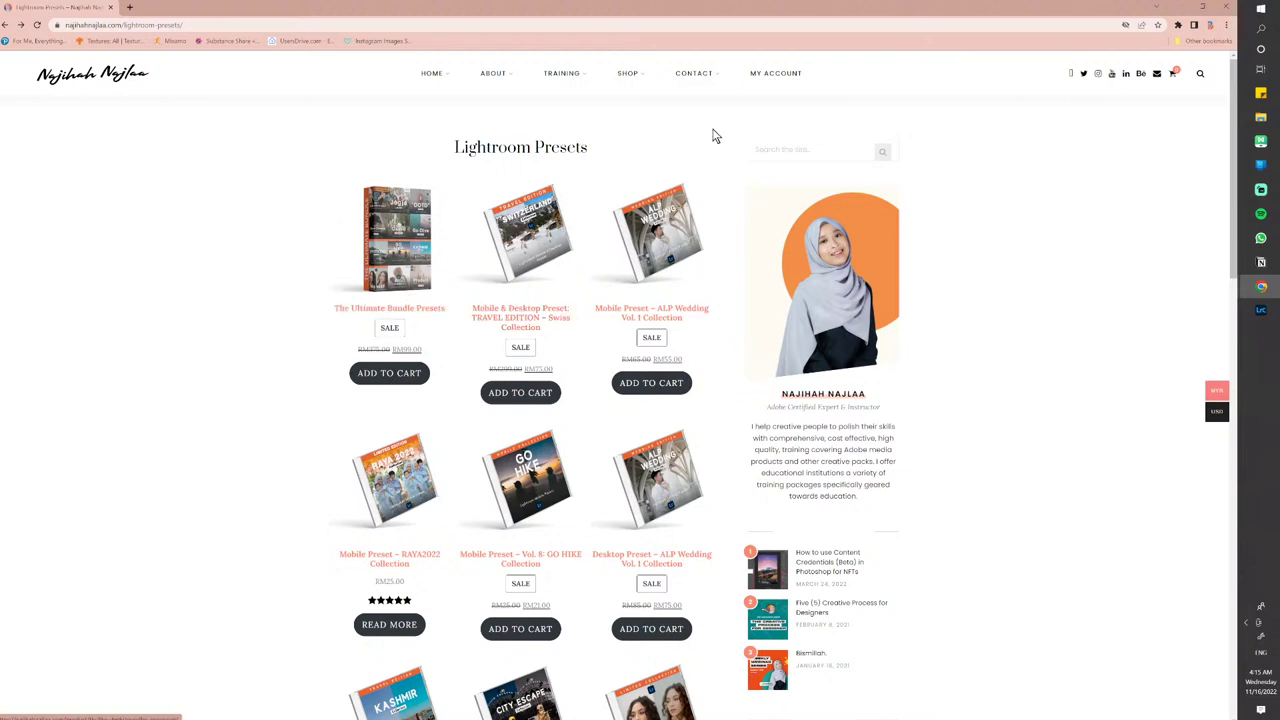
# Switch back to Lightroom Classic and compare photo 23 before and after editing, side by side
pyautogui.click(1180, 7)
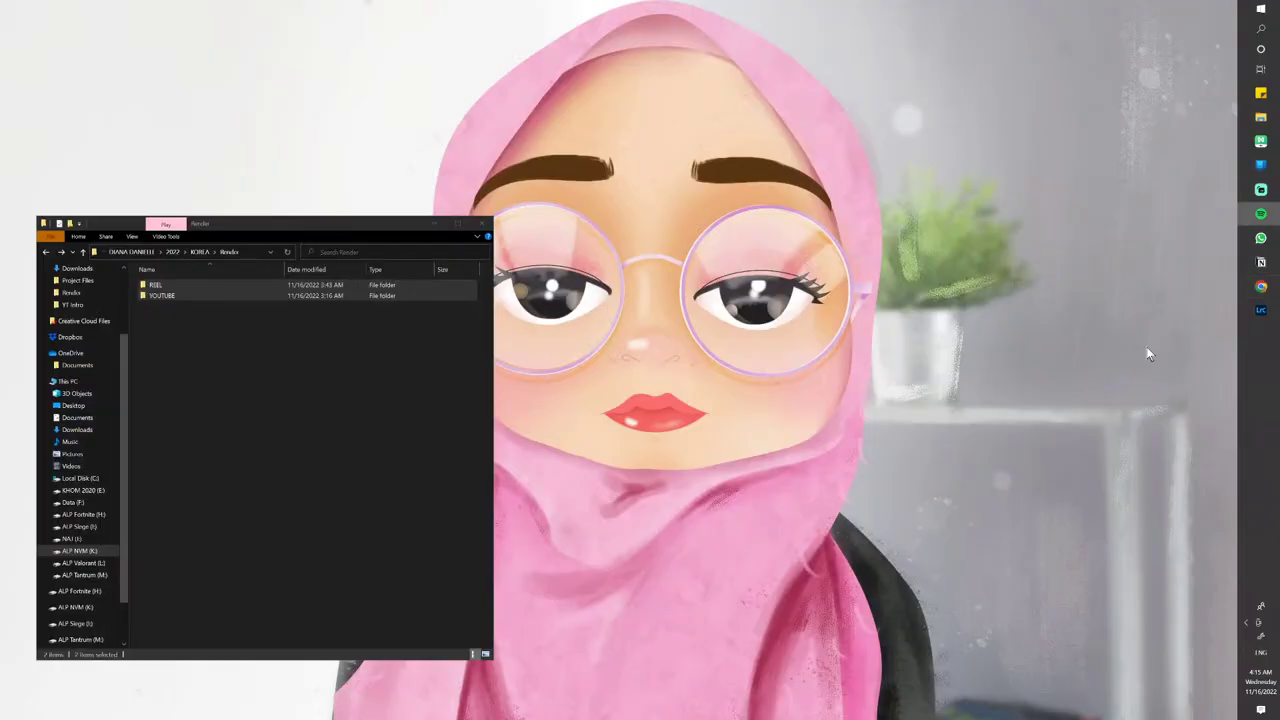
pyautogui.click(1260, 310)
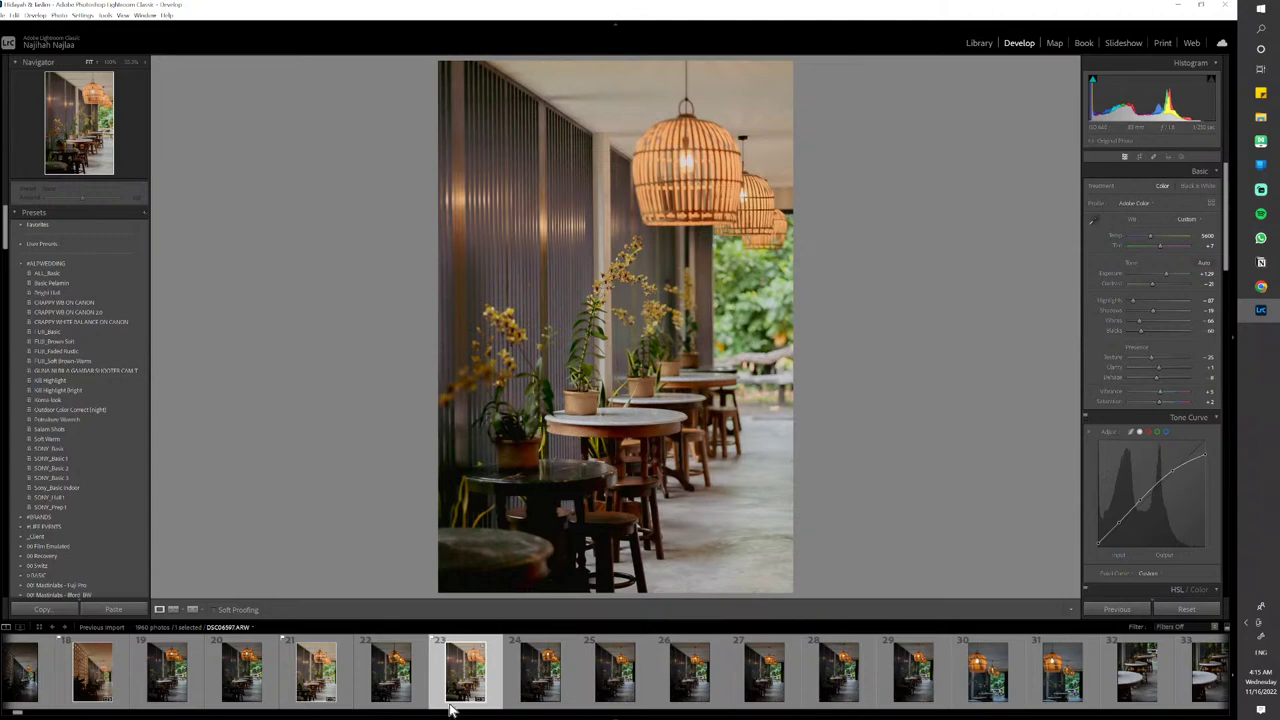
pyautogui.press('y')
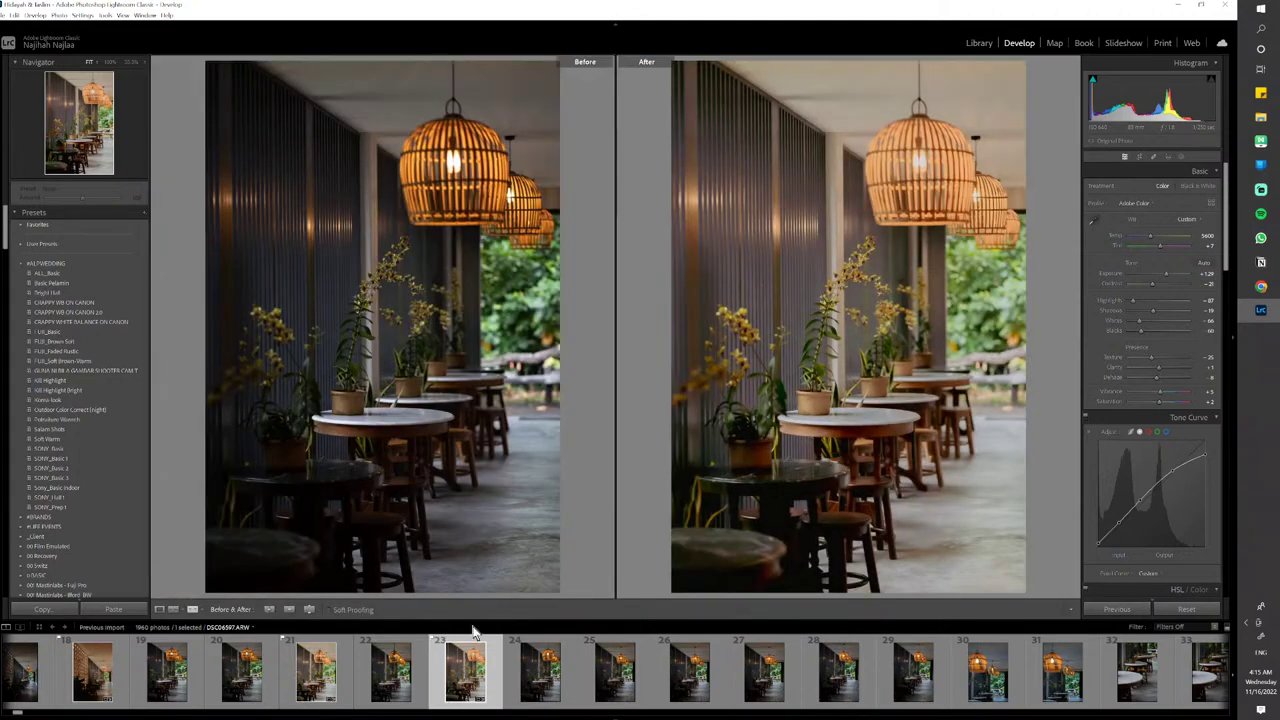
pyautogui.press('y')
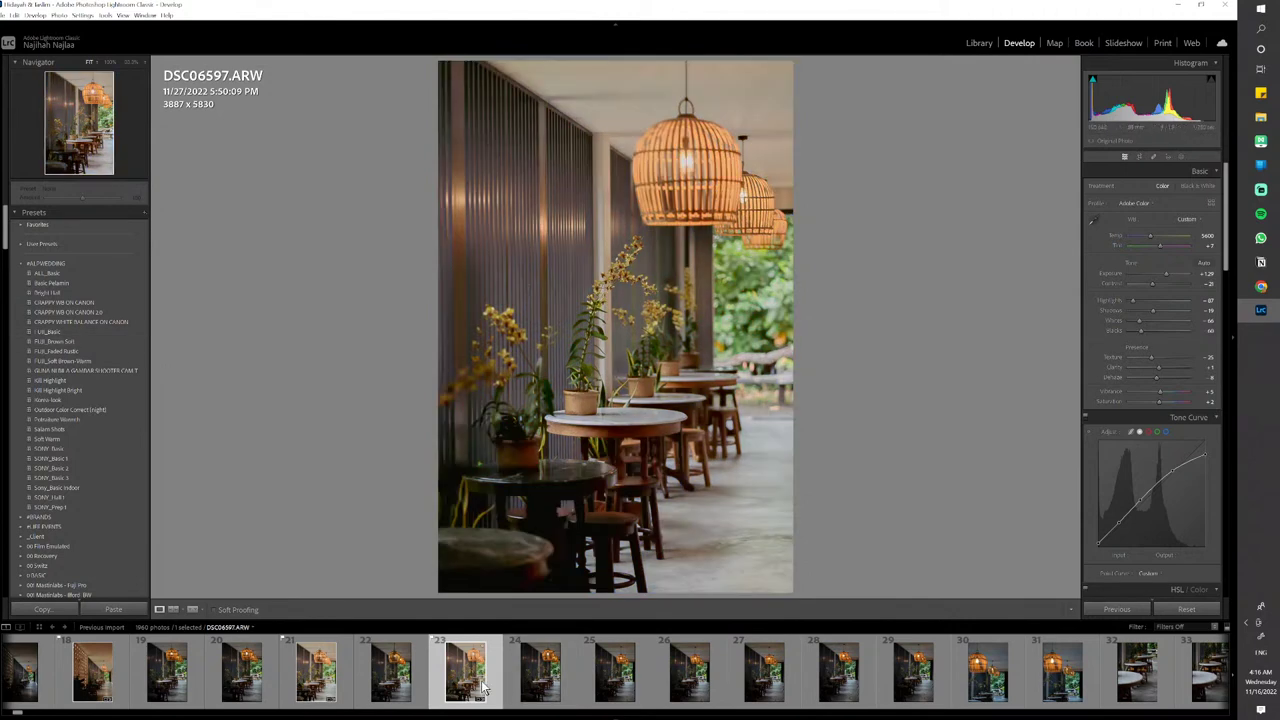
pyautogui.scroll(-3, 488, 690)
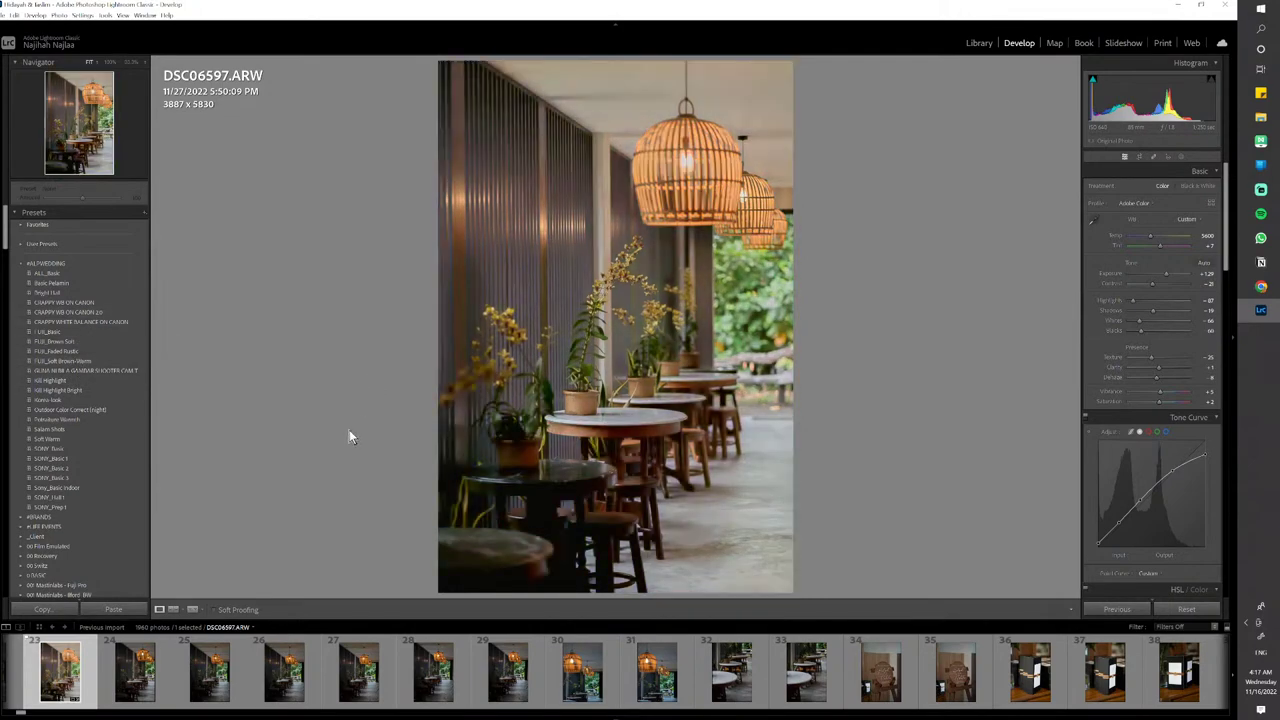
# Copy the develop settings of edited photo 23 for use on the similar café shots
pyautogui.scroll(3, 135, 670)
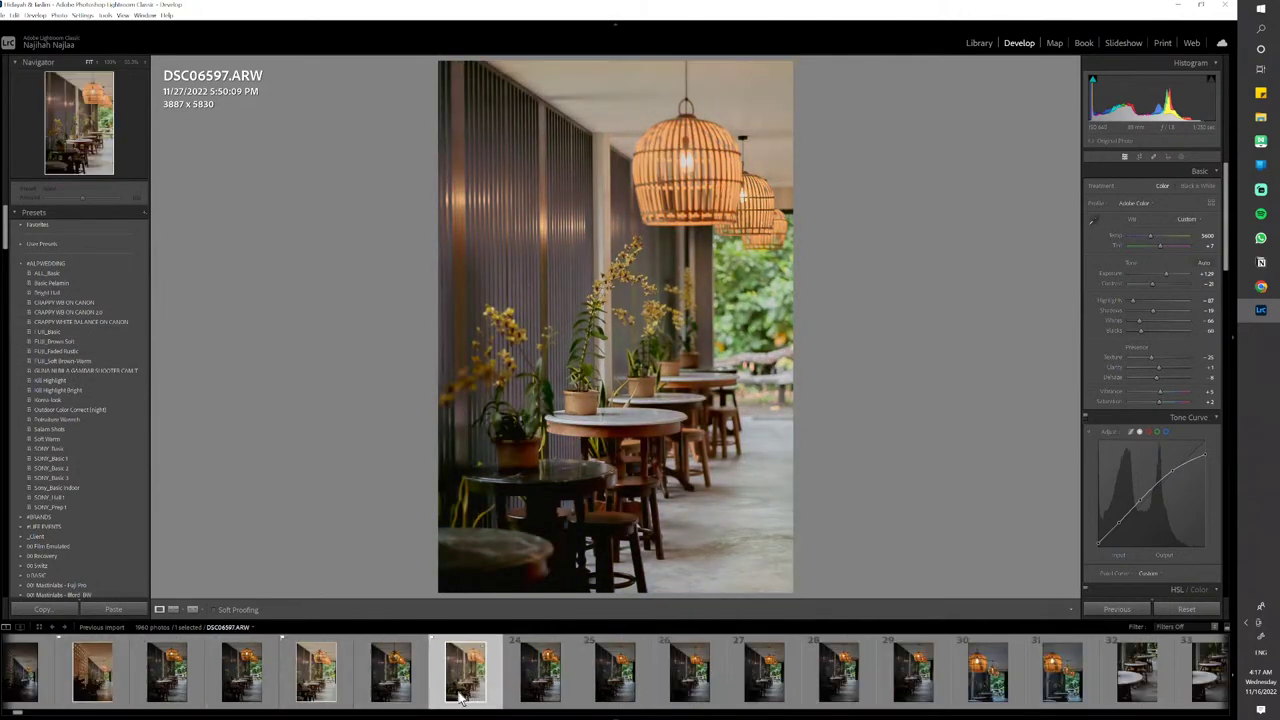
pyautogui.scroll(-3, 462, 697)
pyautogui.hotkey('ctrl', 'shift', 'c')
pyautogui.press('Return')
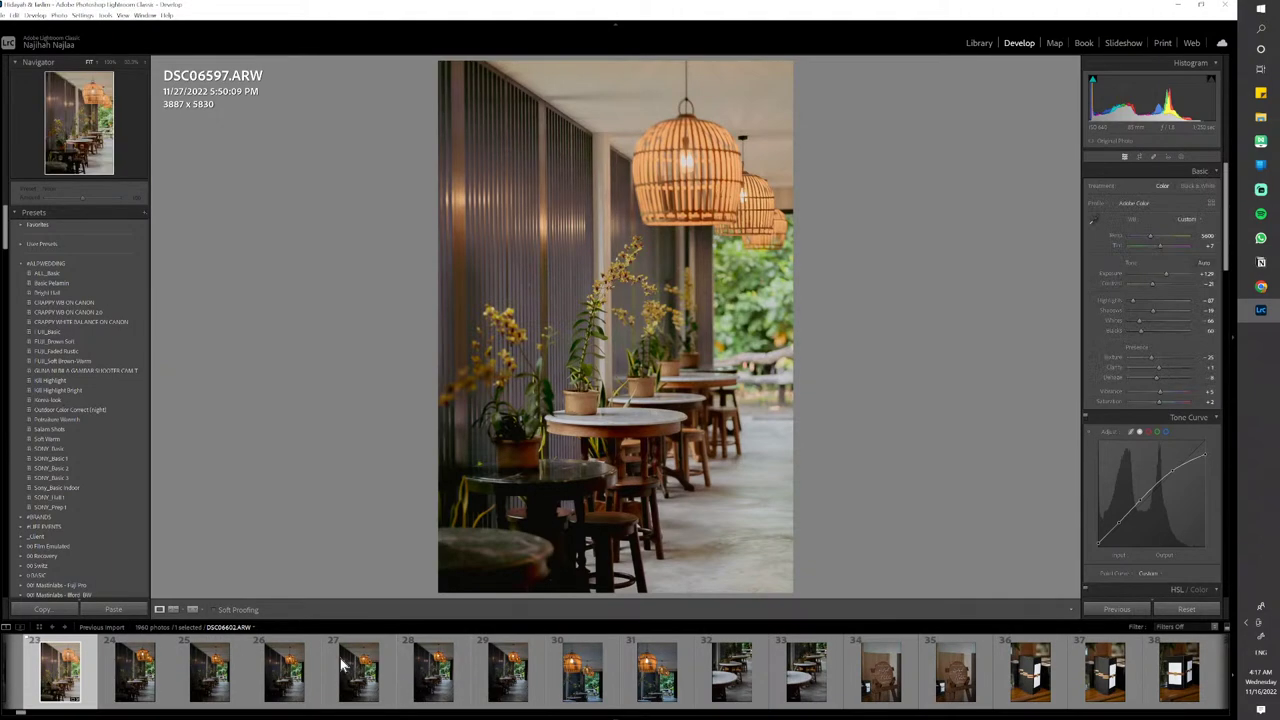
# Look through photos 24 to 26, paste the copied settings onto photo 26, and flag it as a pick
pyautogui.click(157, 690)
pyautogui.click(235, 688)
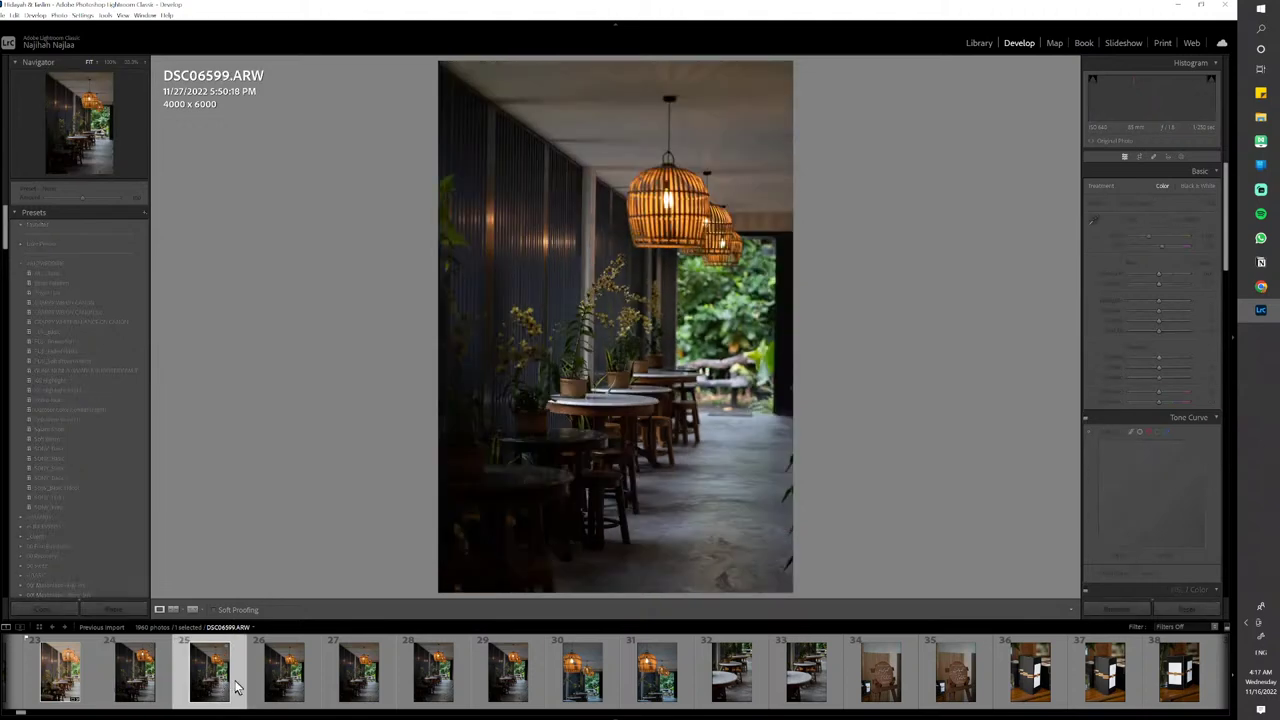
pyautogui.click(284, 680)
pyautogui.hotkey('ctrl', 'shift', 'v')
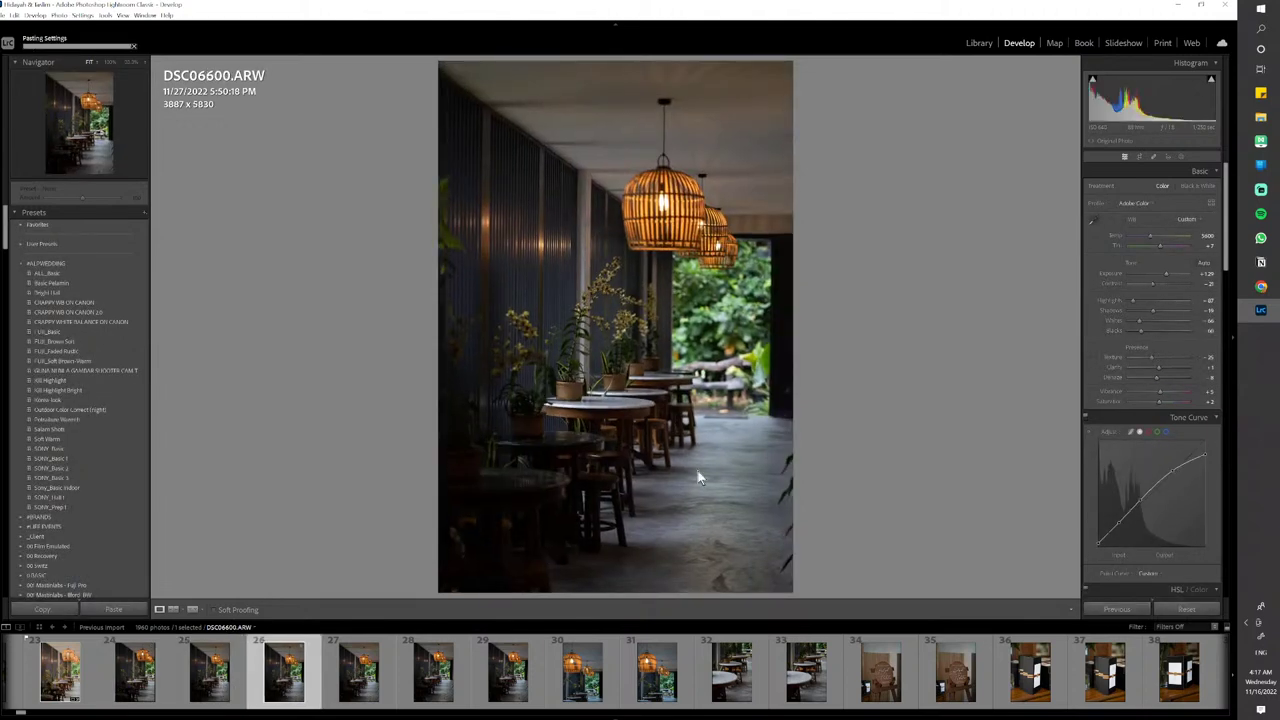
pyautogui.press('p')
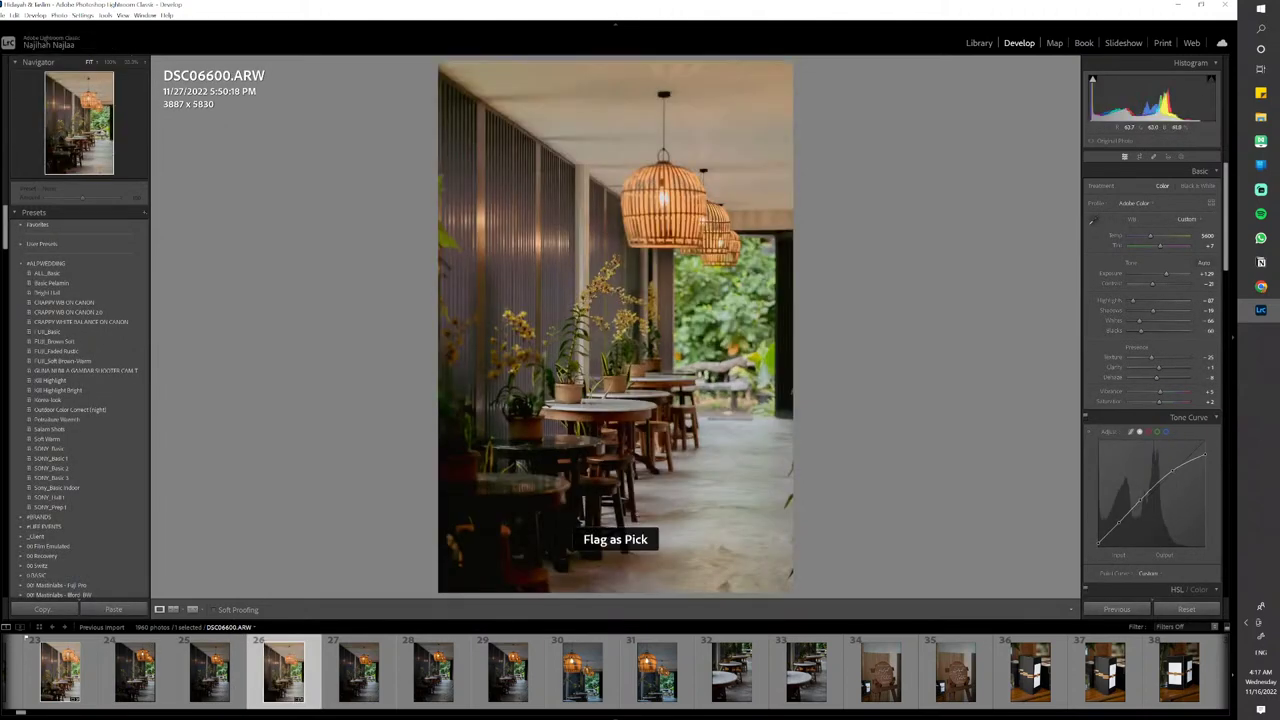
# Paste the copied settings onto photo 31 of the hanging rattan lamps and flag it as a pick
pyautogui.click(390, 690)
pyautogui.scroll(5, 440, 672)
pyautogui.scroll(-5, 449, 672)
pyautogui.scroll(-5, 432, 676)
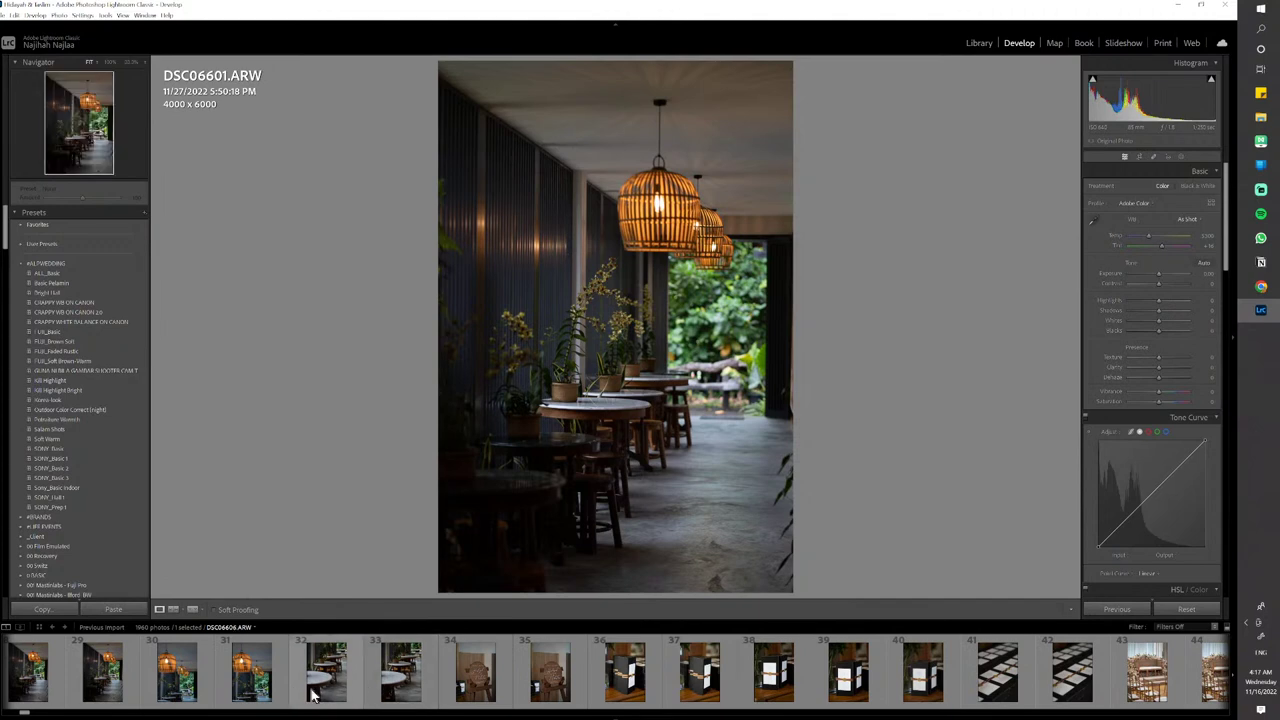
pyautogui.click(251, 672)
pyautogui.hotkey('ctrl', 'shift', 'v')
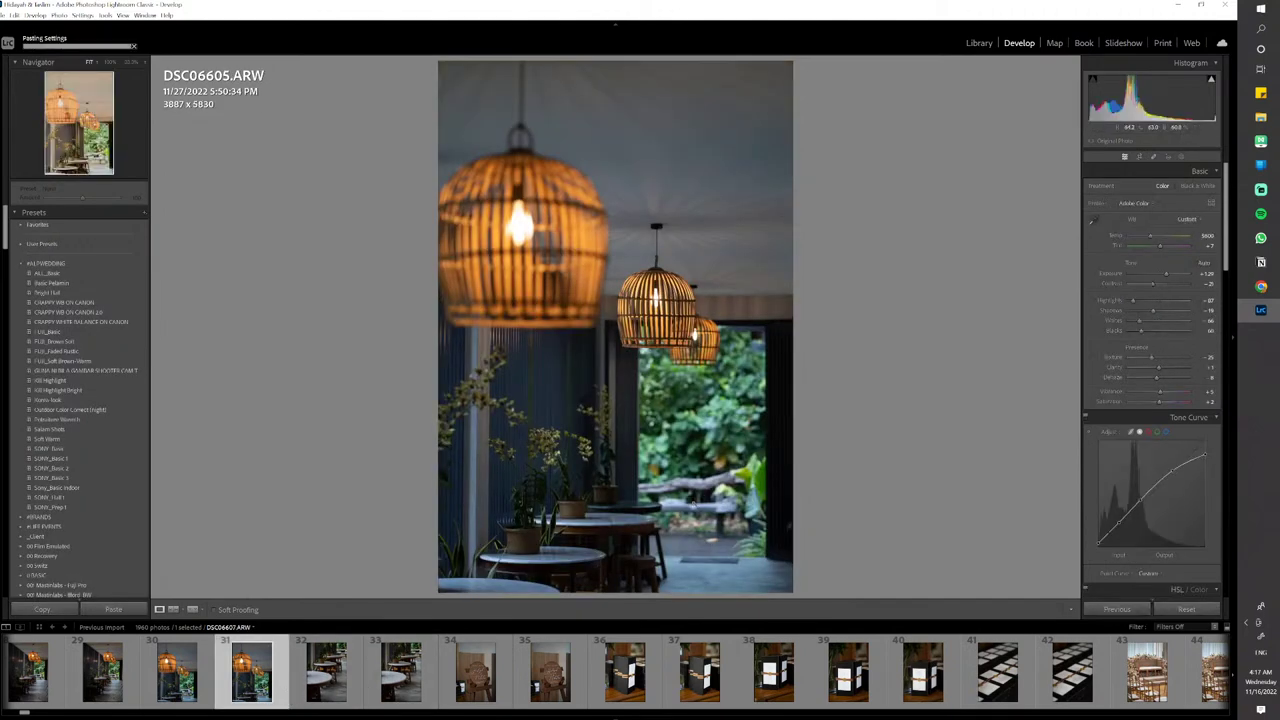
pyautogui.press('p')
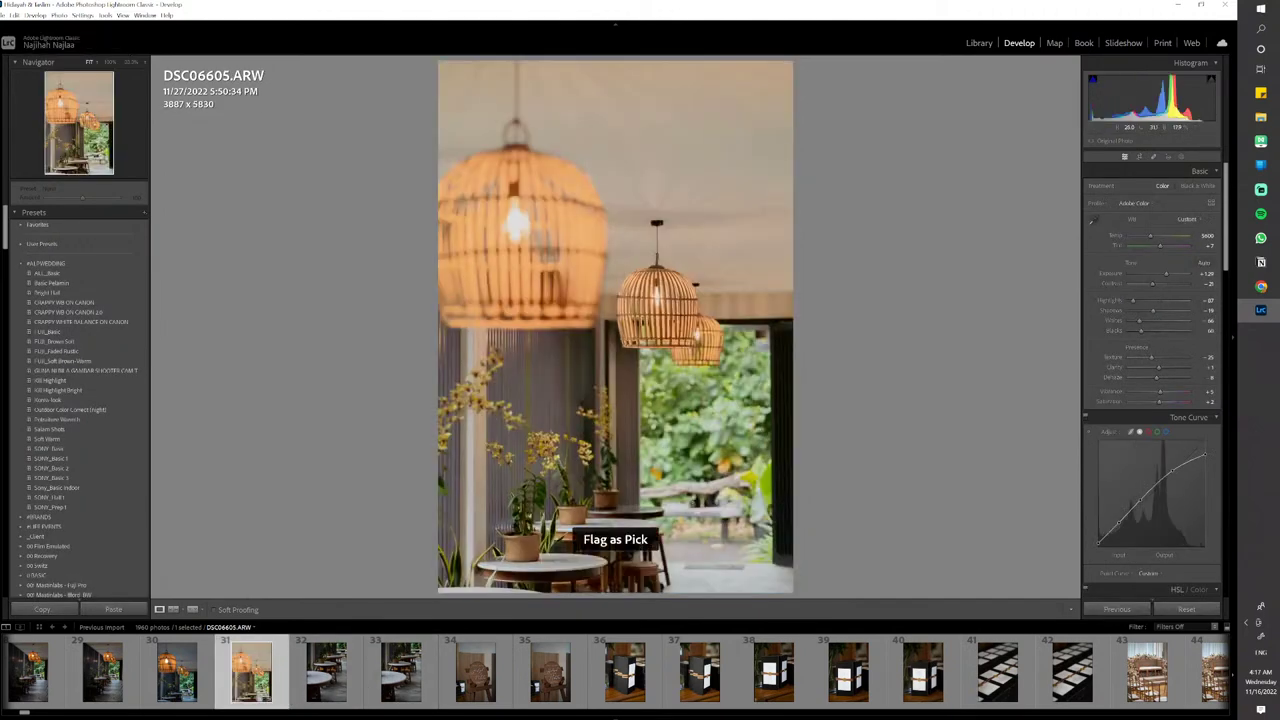
# Paste the copied settings onto photo 33, flag it as a pick, and compare it before and after side by side
pyautogui.click(372, 688)
pyautogui.hotkey('ctrl', 'shift', 'v')
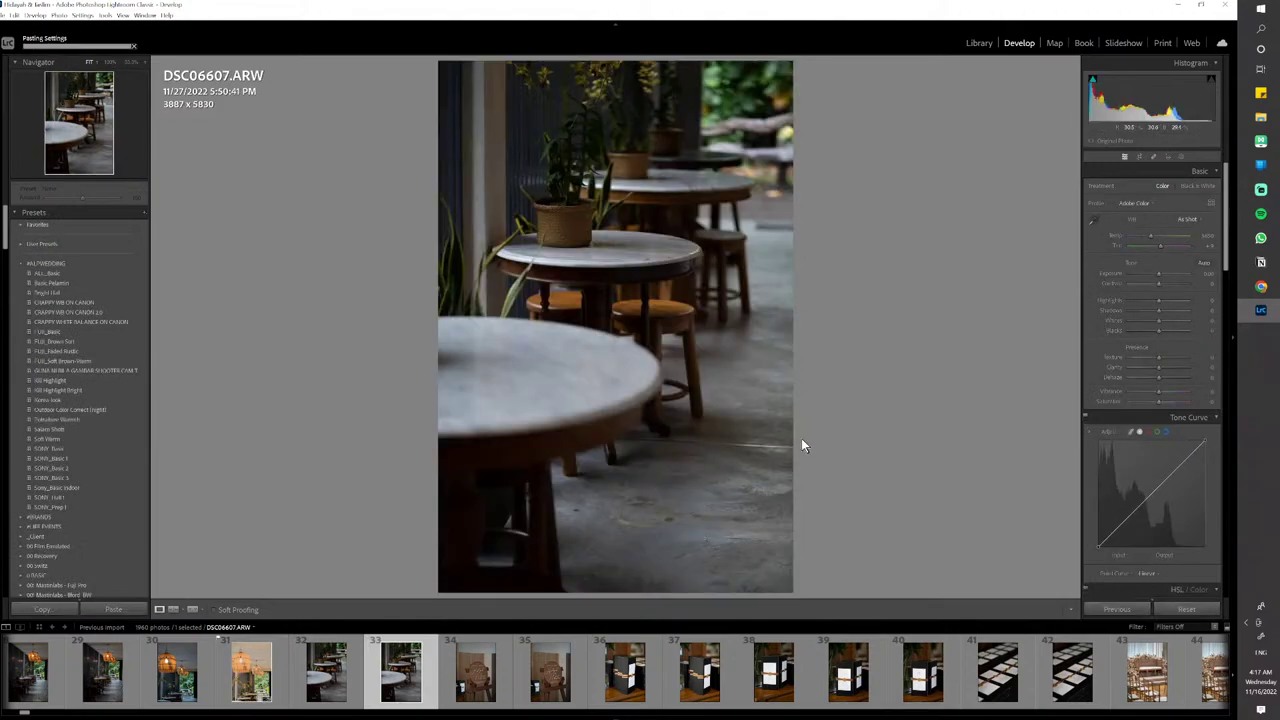
pyautogui.press('p')
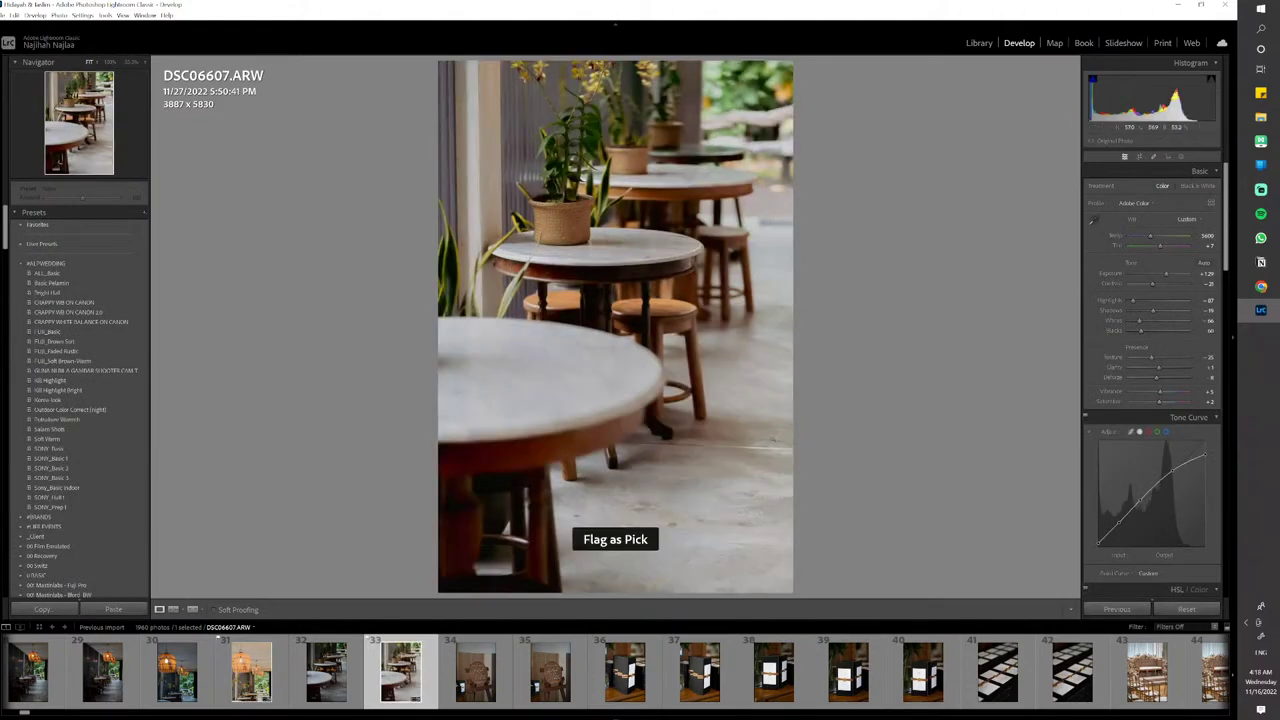
pyautogui.press('y')
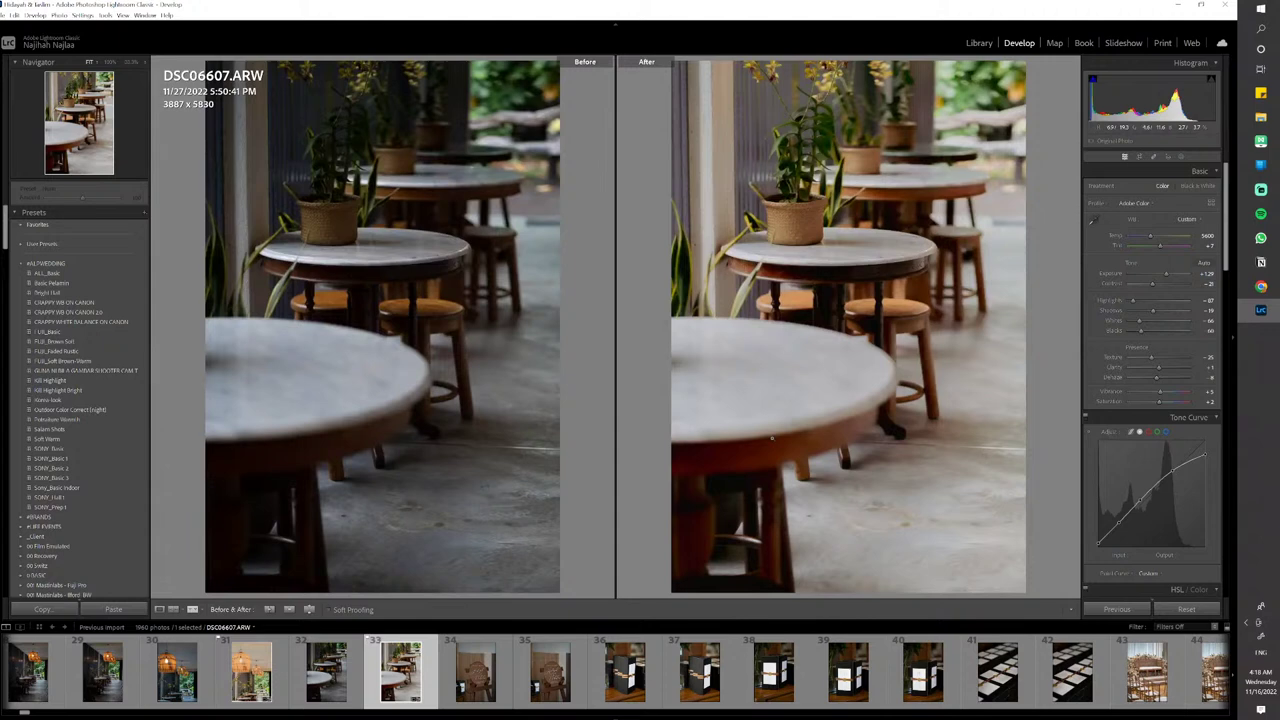
# Paste the copied settings onto photo 35 of the wooden sign, then set exposure to +0.89, temperature to 4686, and raise contrast slightly
pyautogui.click(552, 672)
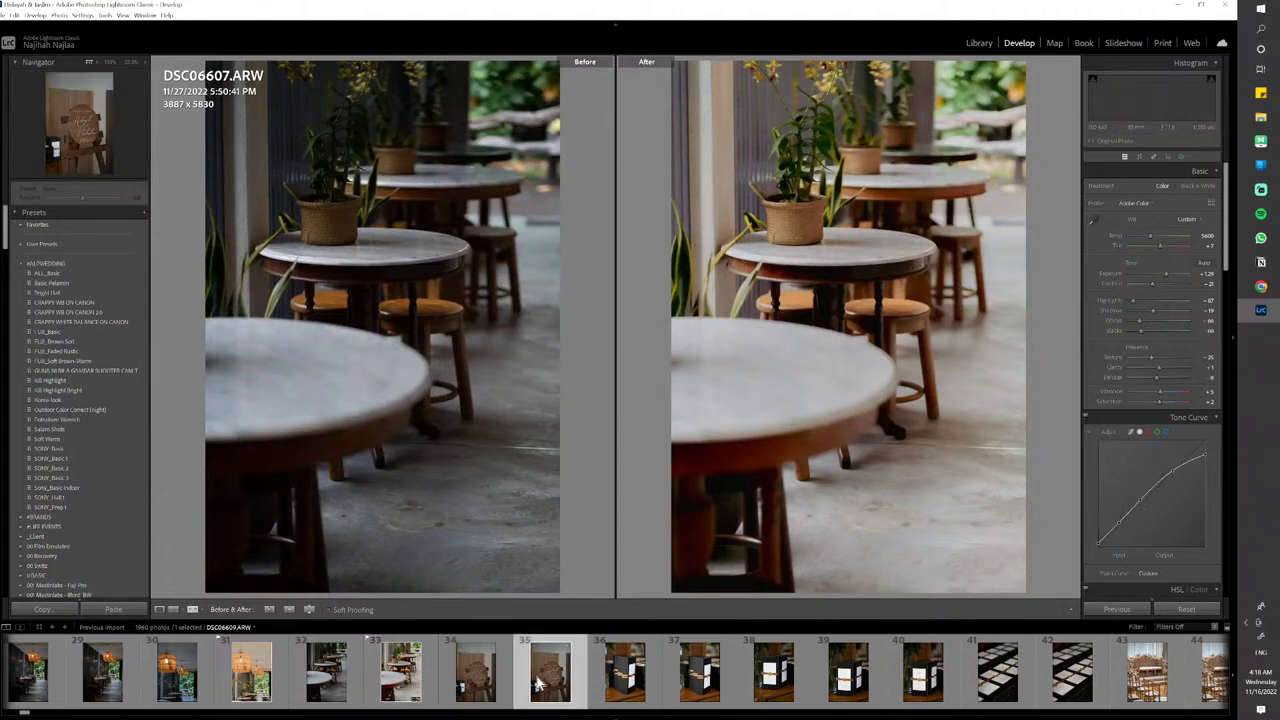
pyautogui.hotkey('ctrl', 'shift', 'v')
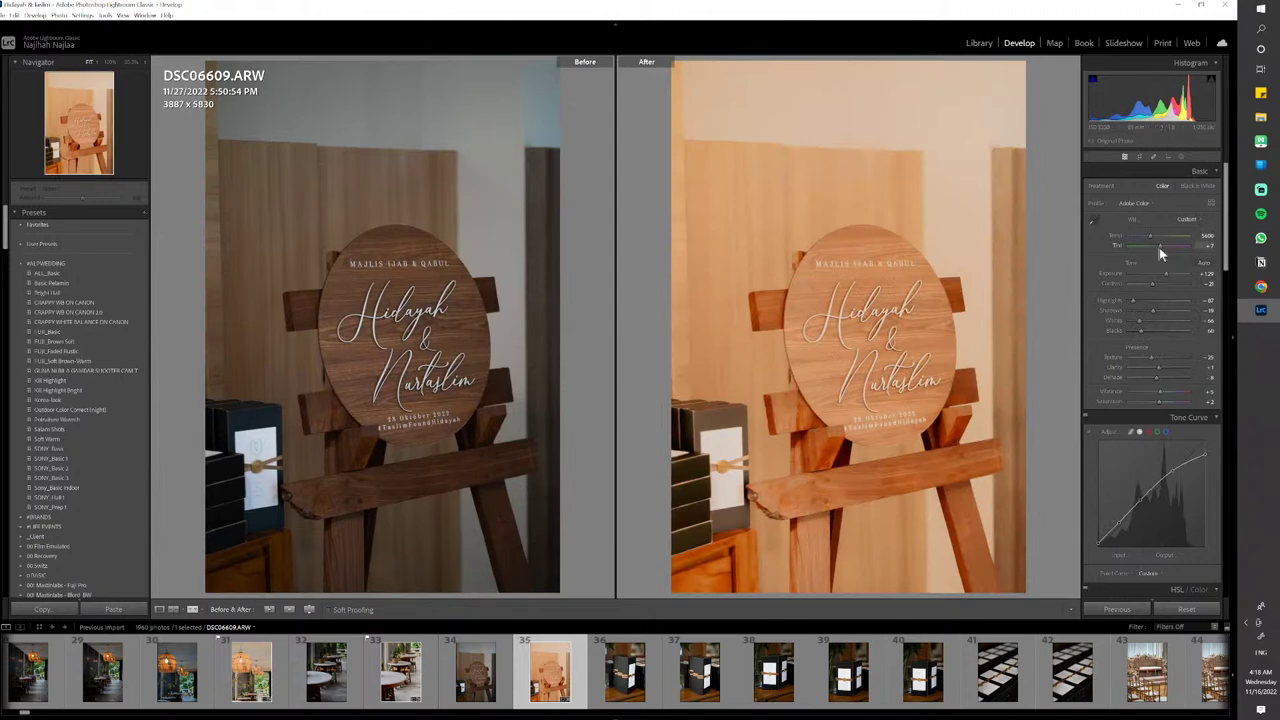
pyautogui.moveTo(1163, 274); pyautogui.dragTo(1148, 236)
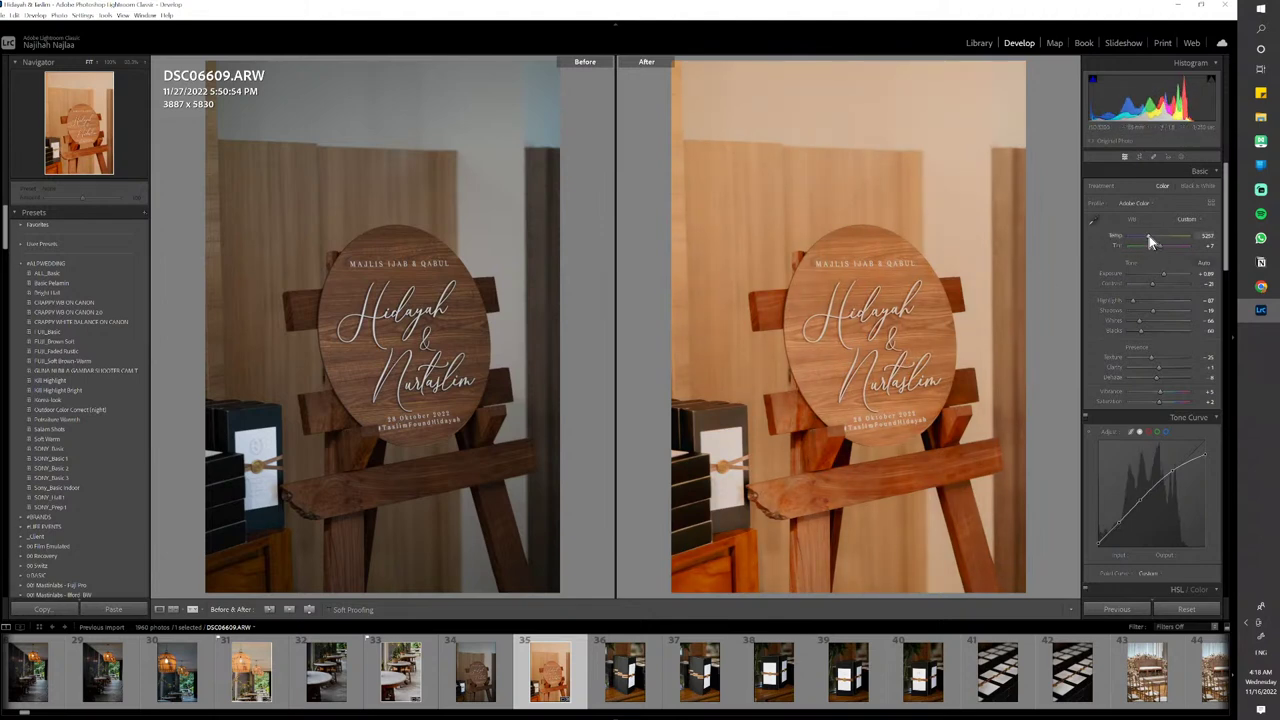
pyautogui.moveTo(1149, 242); pyautogui.dragTo(1147, 244)
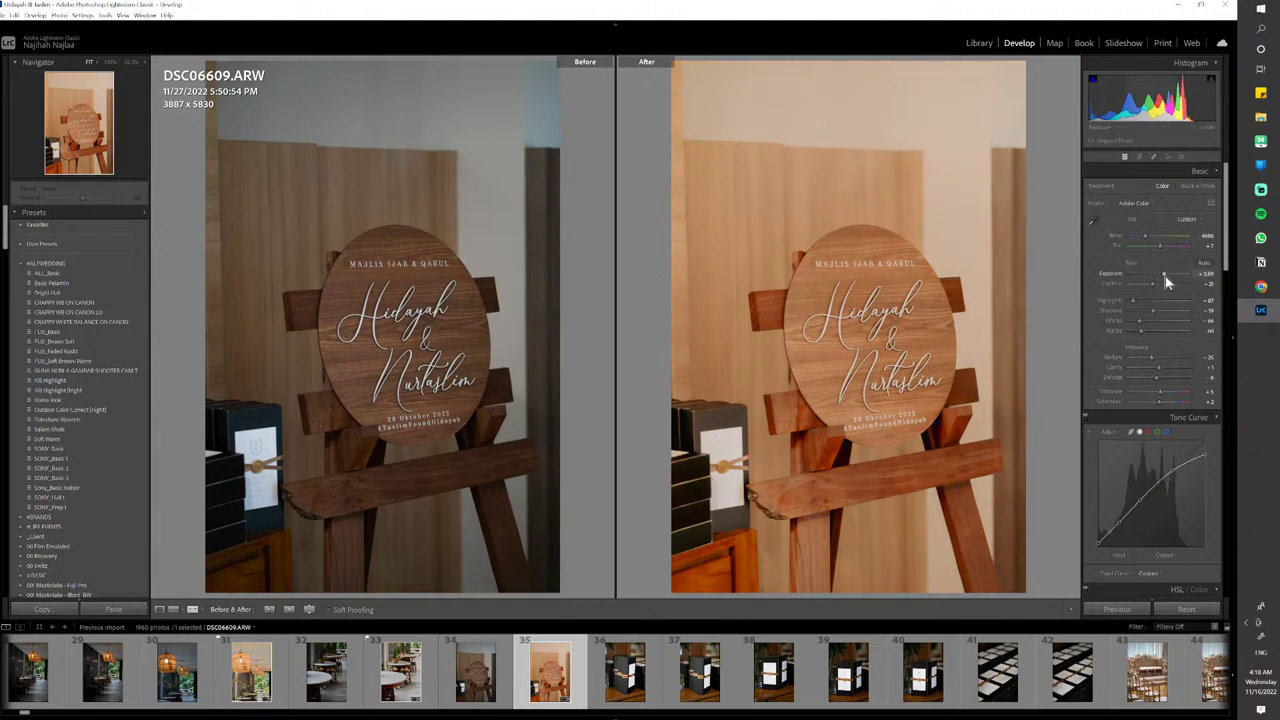
pyautogui.moveTo(1155, 283); pyautogui.dragTo(1158, 283)
# Paste the copied settings onto photo 37, set its temperature to about 4900 and exposure to +0.49, and flag it as a pick
pyautogui.click(625, 672)
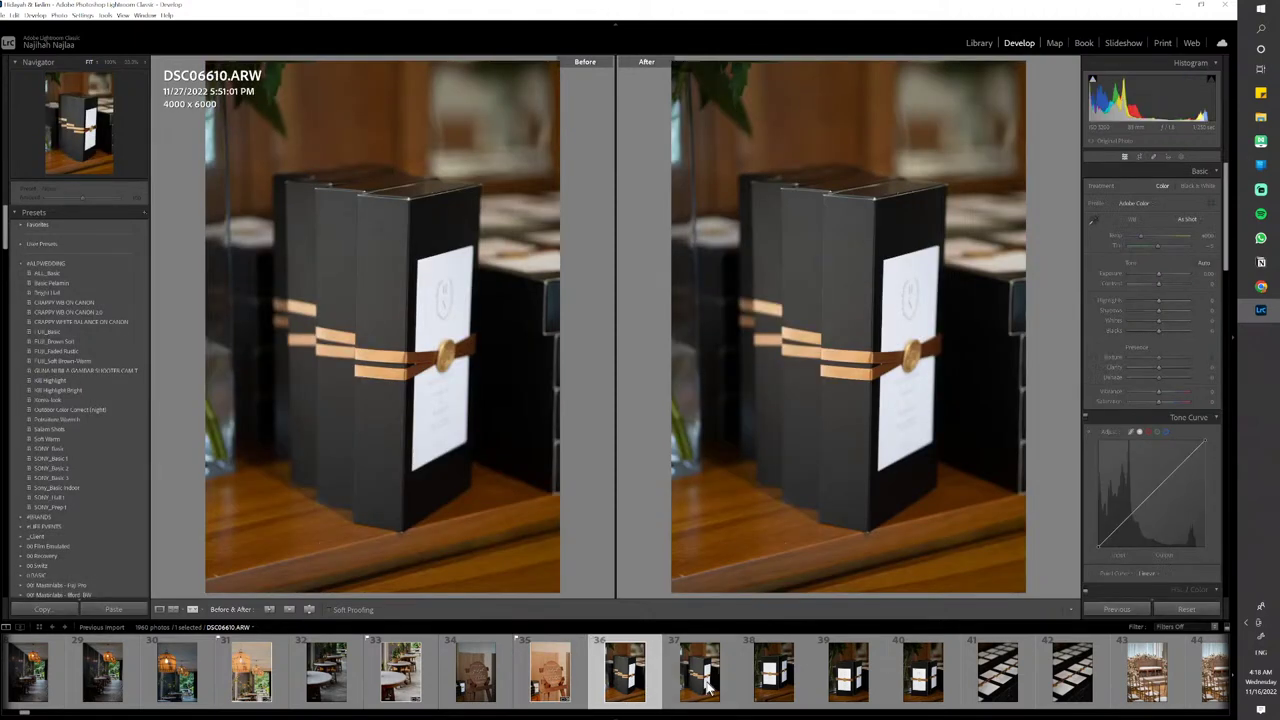
pyautogui.click(706, 688)
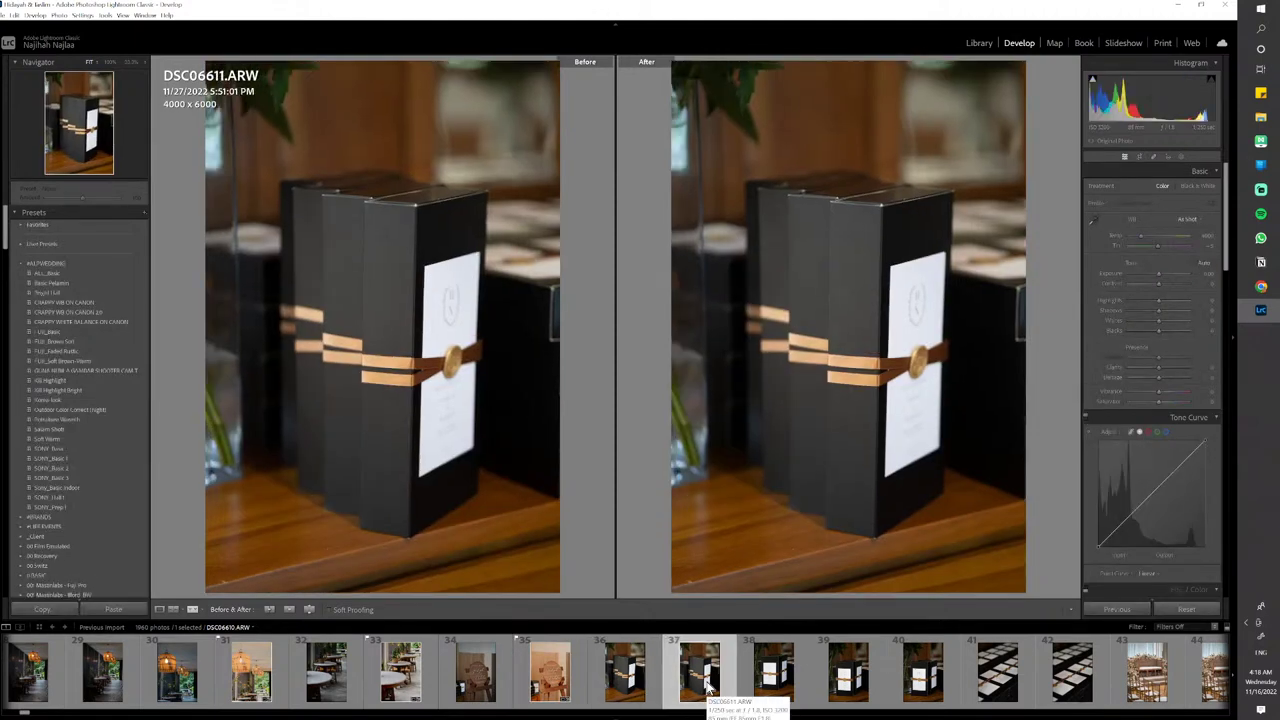
pyautogui.hotkey('ctrl', 'shift', 'v')
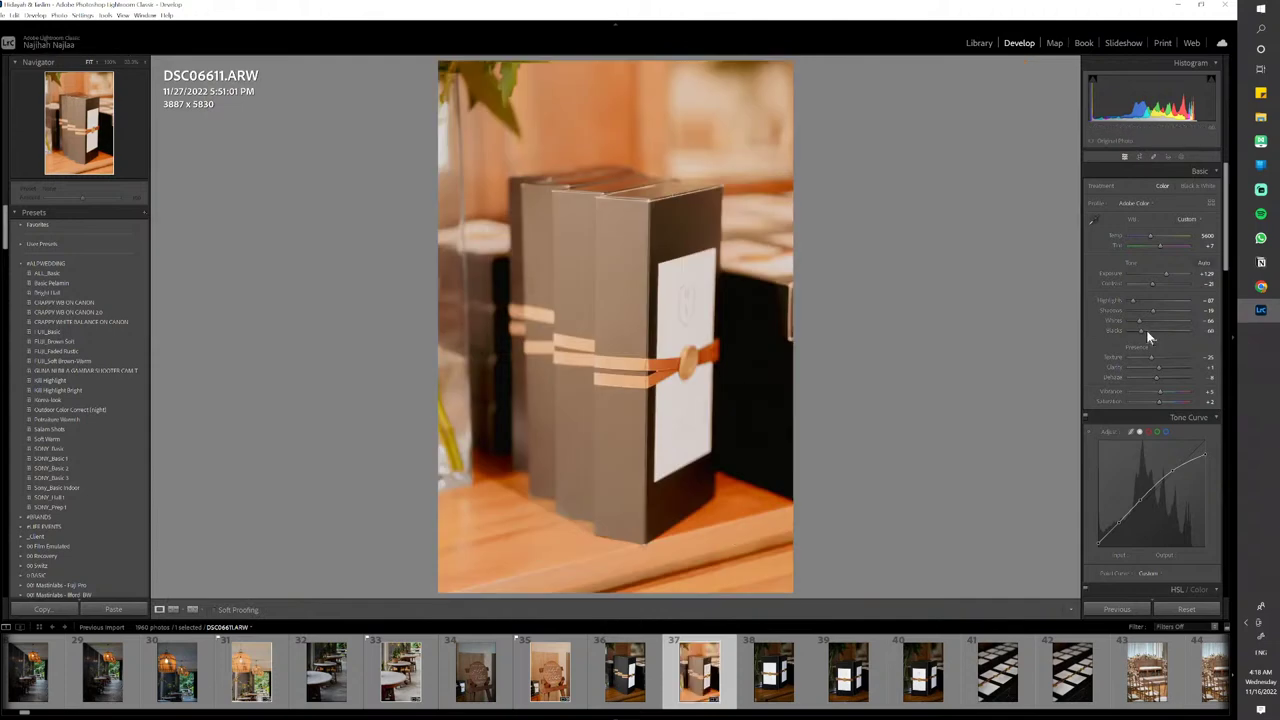
pyautogui.moveTo(1149, 243); pyautogui.dragTo(1163, 279)
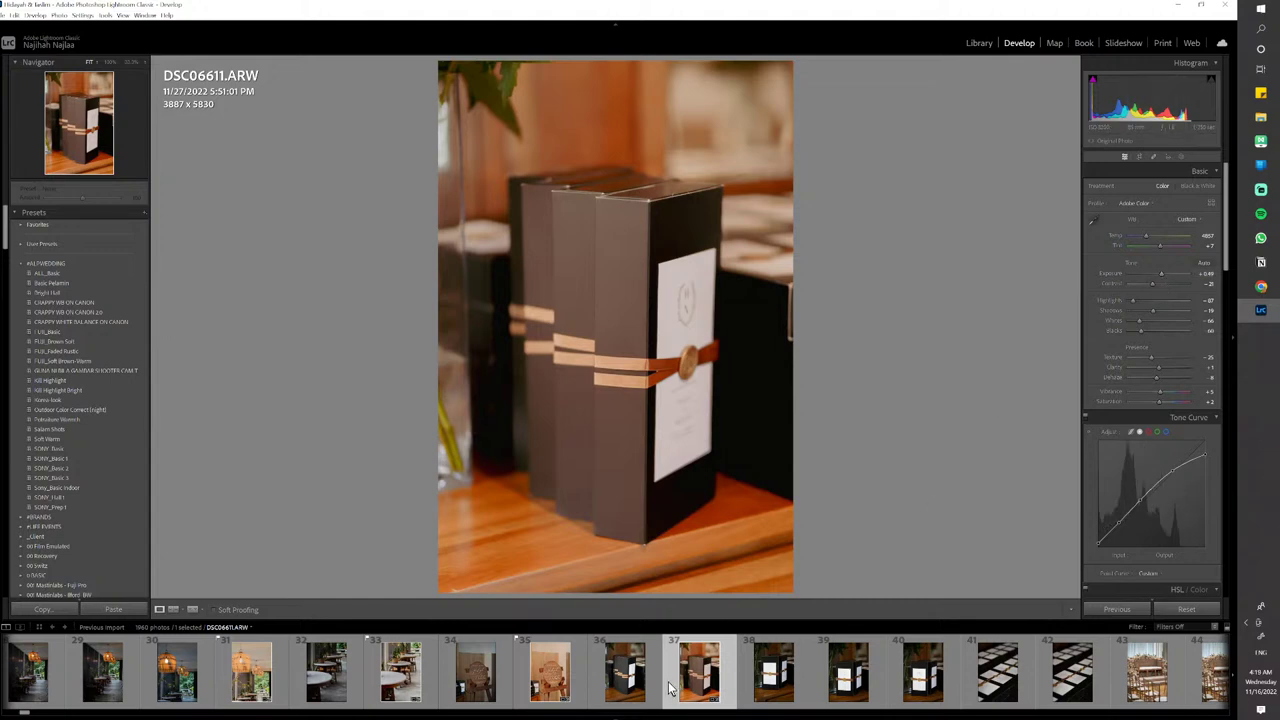
pyautogui.press('p')
# Paste the copied settings onto photo 39 of the boxes, lower its exposure to about +0.8, and flag it as a pick
pyautogui.scroll(-5, 700, 670)
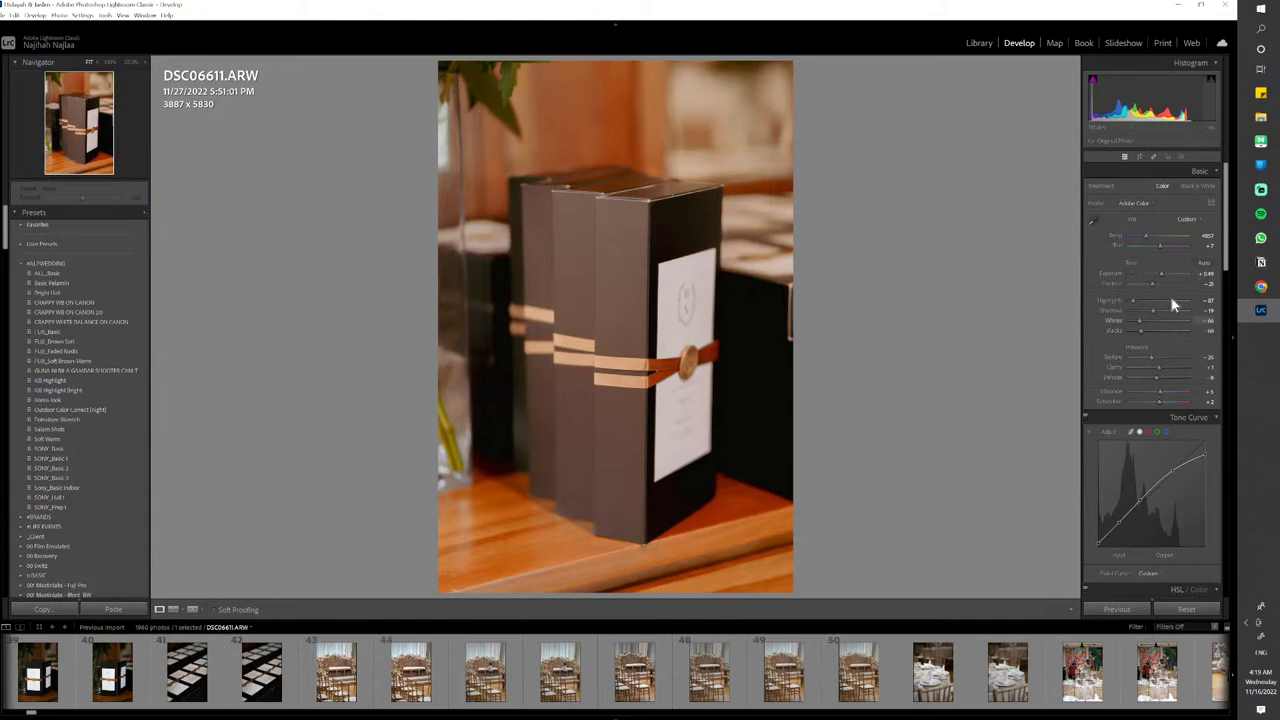
pyautogui.scroll(3, 313, 700)
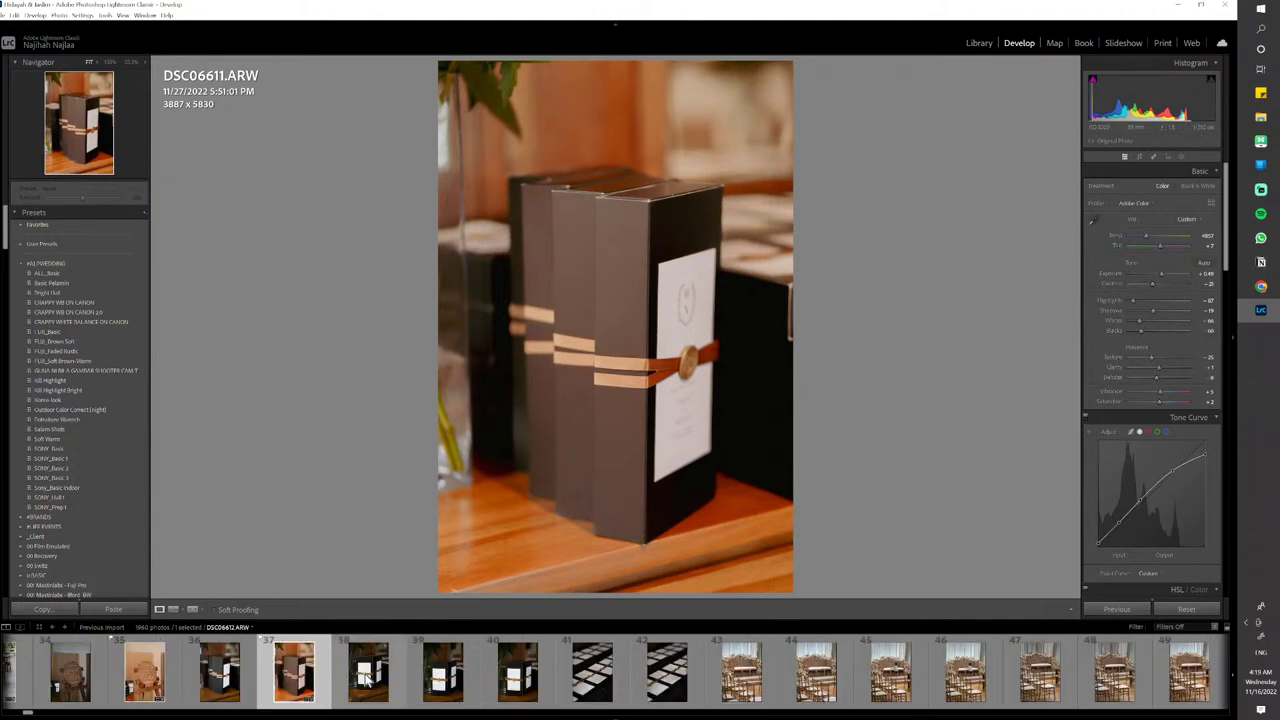
pyautogui.scroll(3, 450, 690)
pyautogui.scroll(-3, 500, 688)
pyautogui.click(440, 690)
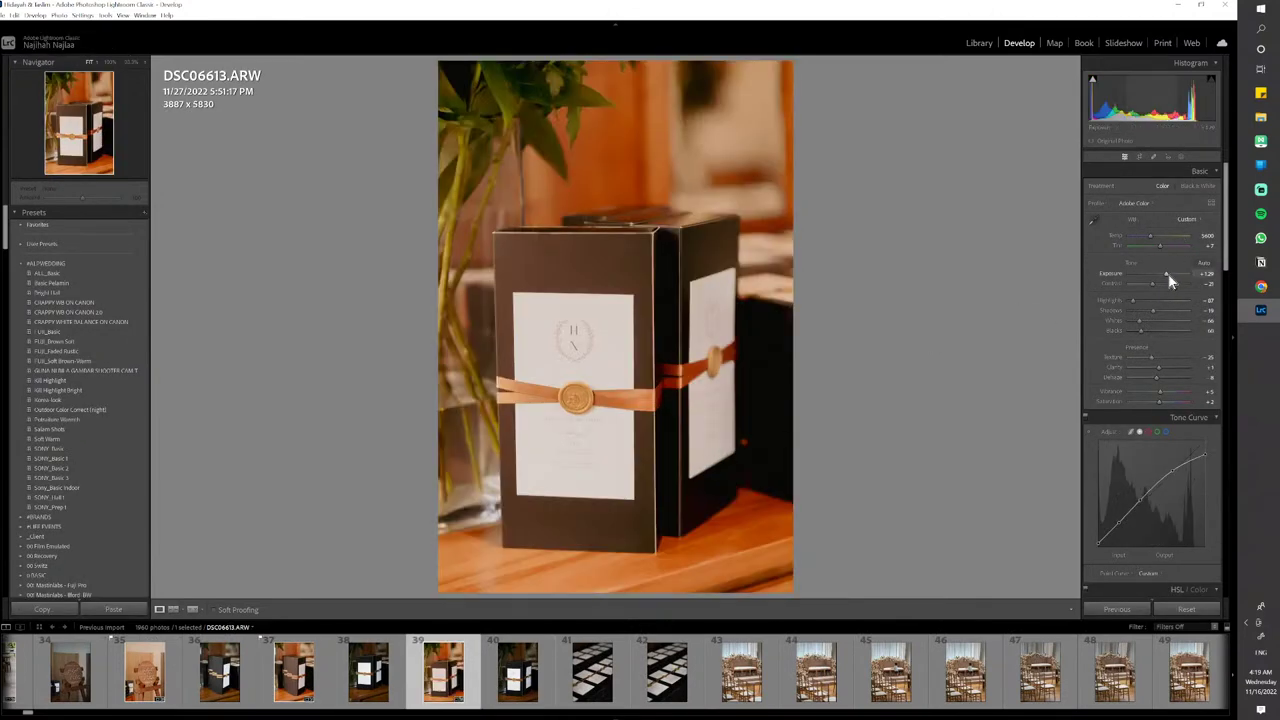
pyautogui.moveTo(1166, 274); pyautogui.dragTo(1162, 274)
pyautogui.press('p')
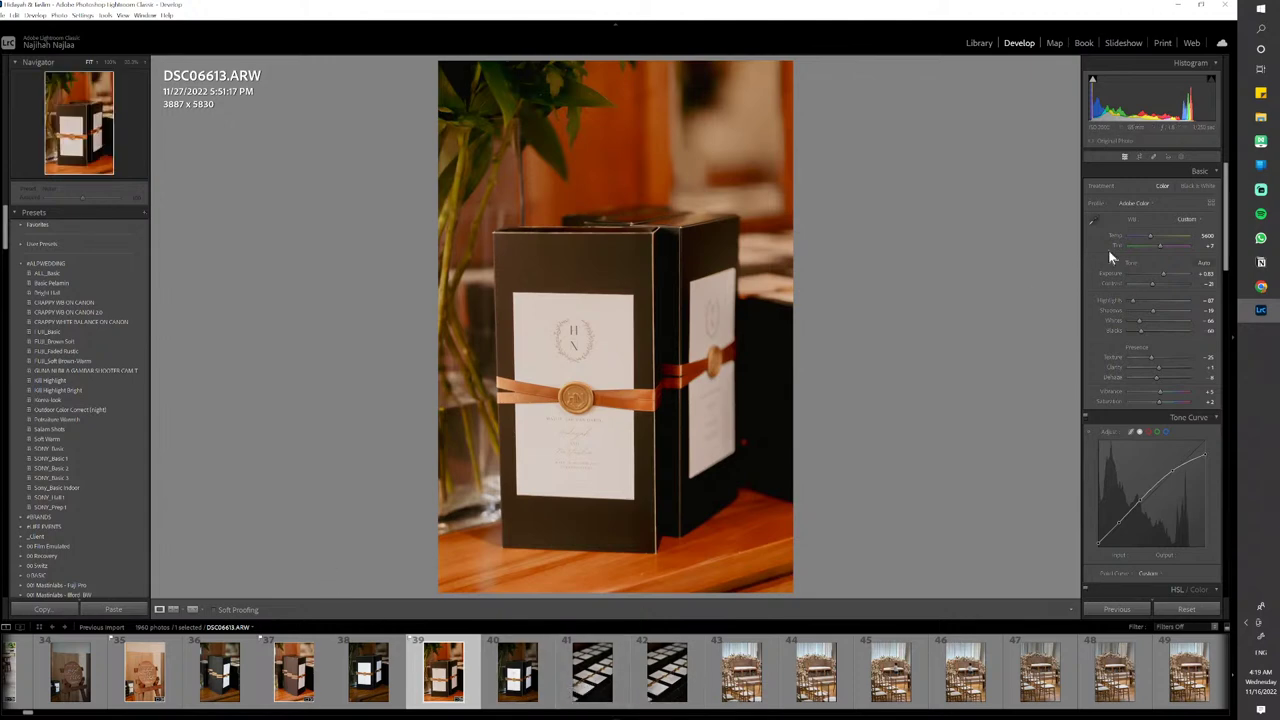
# Paste the copied settings onto photo 41 of the box rows and flag it as a pick
pyautogui.click(588, 678)
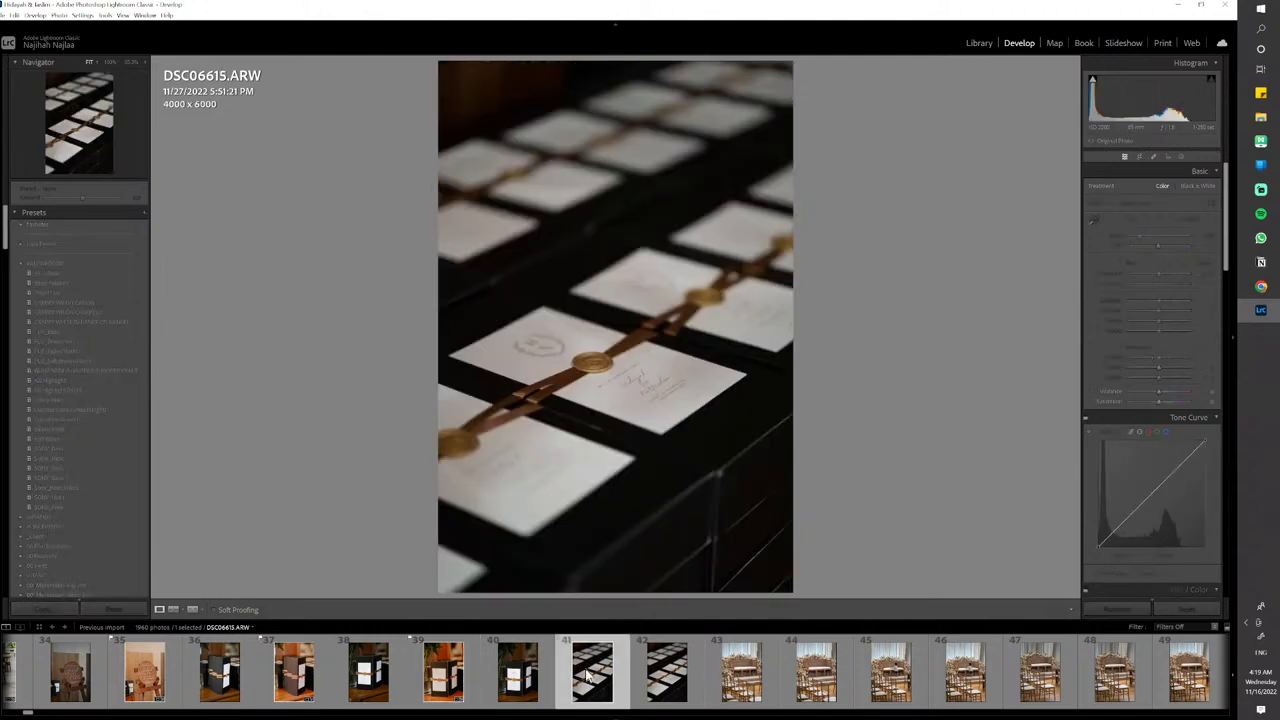
pyautogui.hotkey('ctrl', 'shift', 'v')
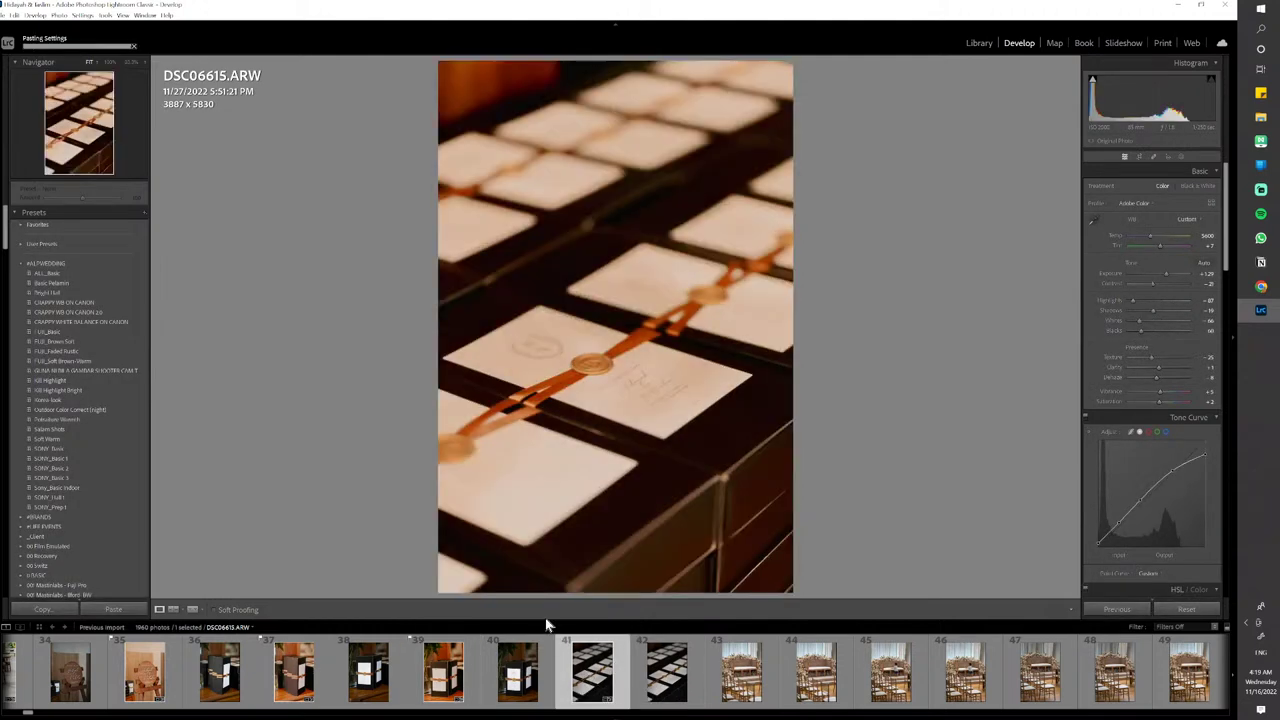
pyautogui.press('p')
# Cool photo 41's temperature to about 4700 and copy its develop settings
pyautogui.moveTo(1154, 233); pyautogui.dragTo(1148, 236)
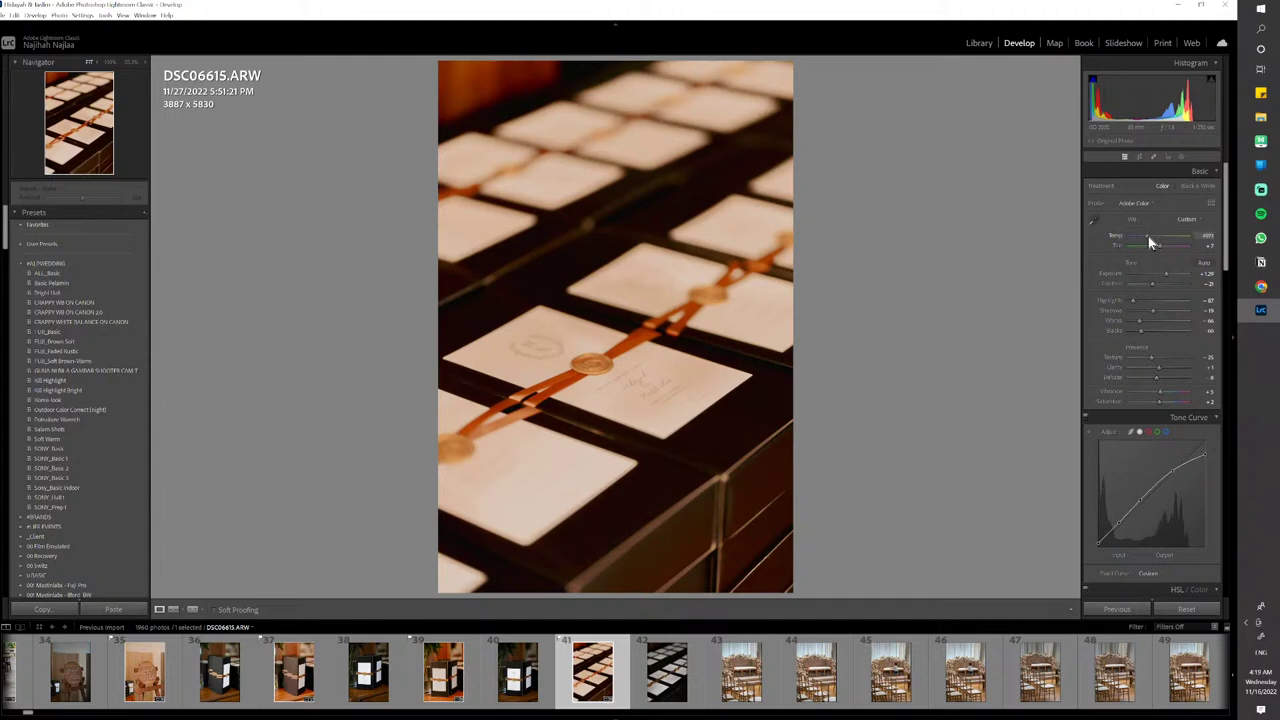
pyautogui.hotkey('ctrl', 'shift', 'c')
pyautogui.press('Return')
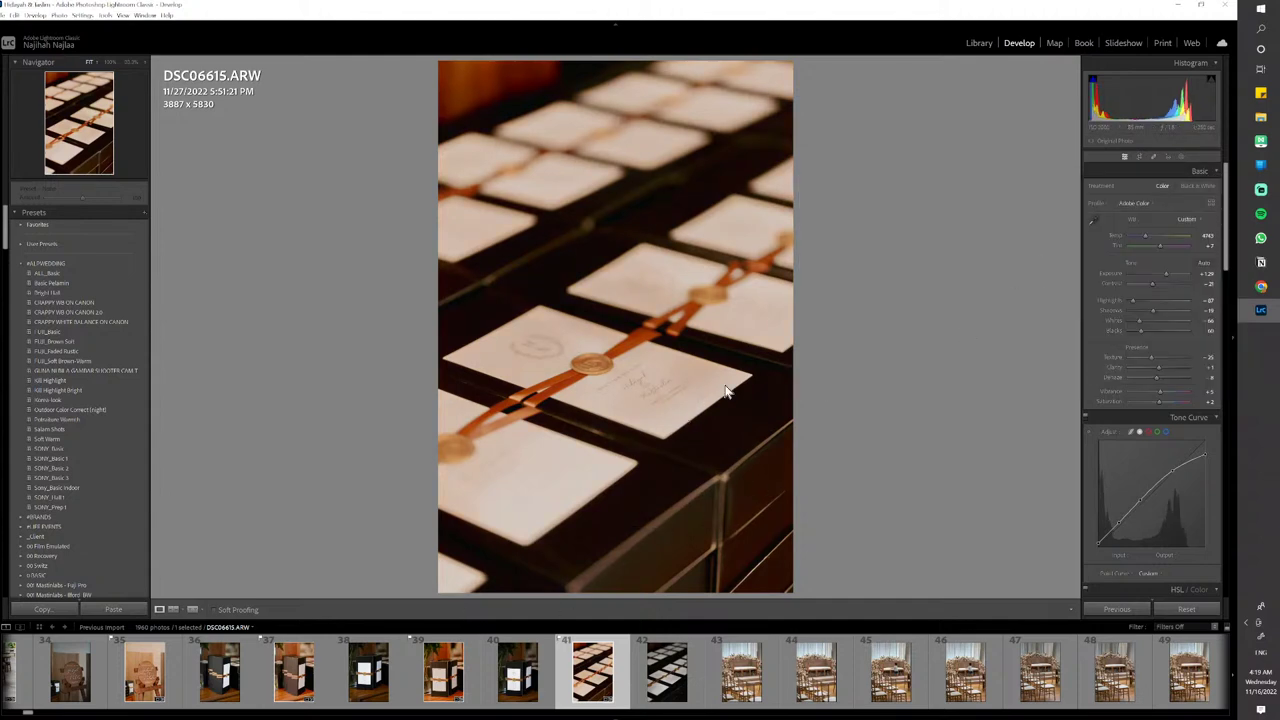
# Sample photo 41's white balance from a white card, then set contrast to -12, temperature to 3771 and exposure to +1.40
pyautogui.click(1091, 220)
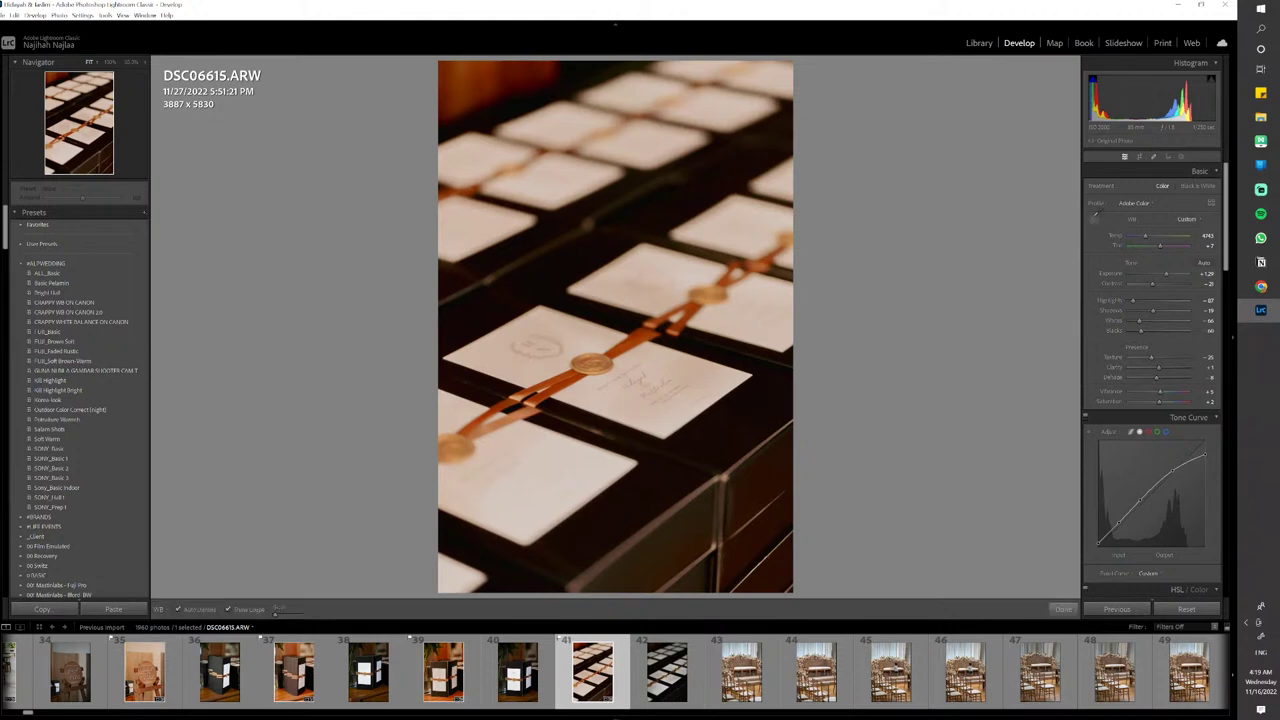
pyautogui.click(695, 374)
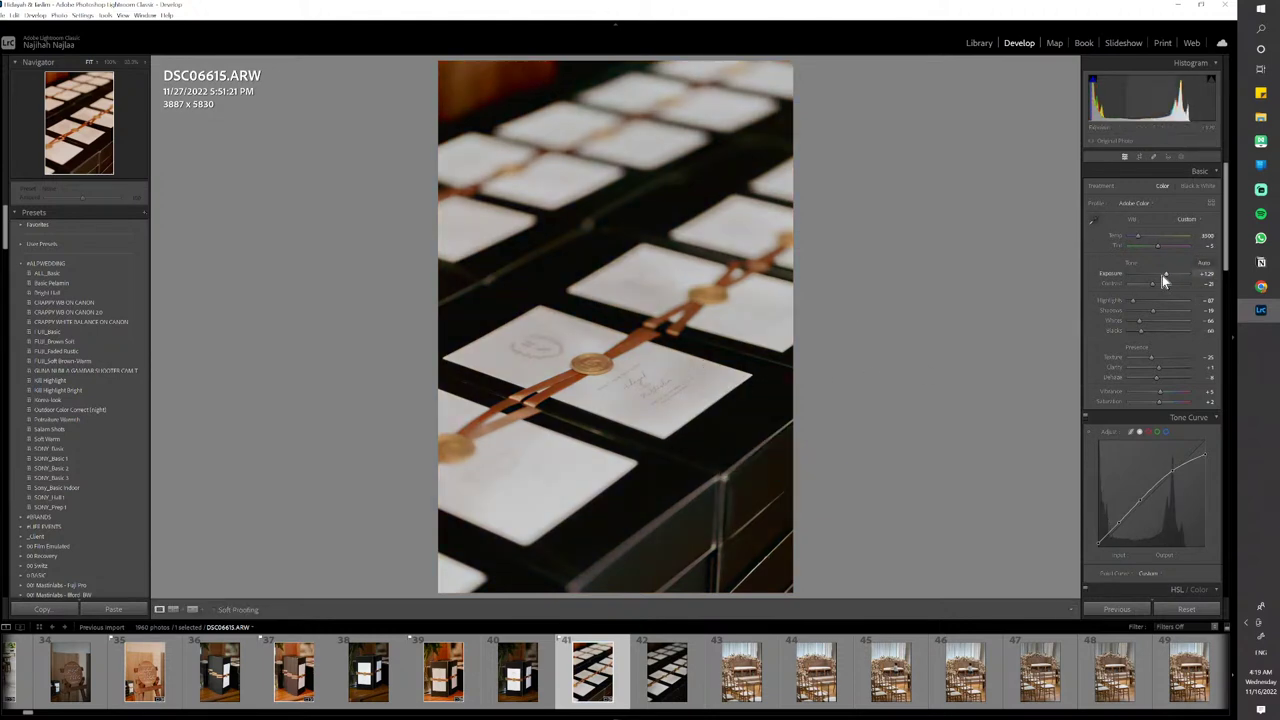
pyautogui.moveTo(1152, 283); pyautogui.dragTo(1156, 283)
pyautogui.moveTo(1135, 238); pyautogui.dragTo(1167, 281)
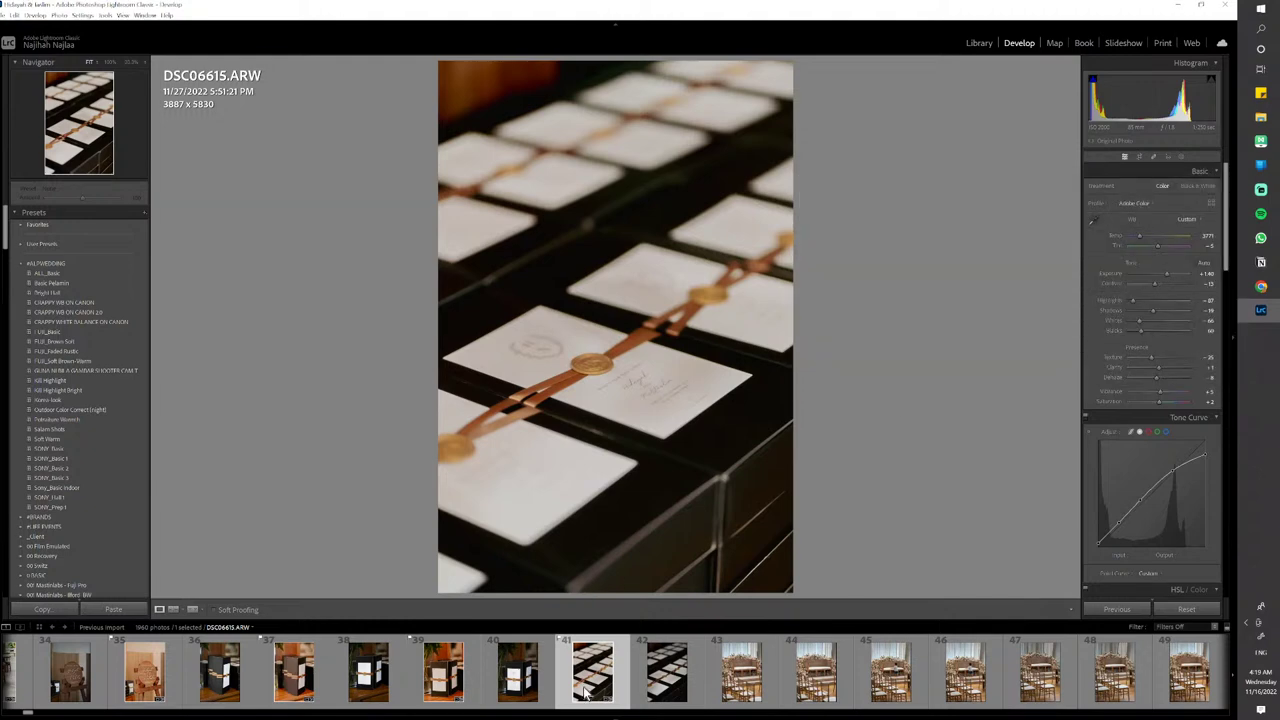
# Apply photo 41's settings to photo 43 of the flower-decorated bench, lower its exposure to about +0.14, and check its crop
pyautogui.hscroll(-5, 590, 690)
pyautogui.hscroll(5, 500, 690)
pyautogui.hscroll(-5, 450, 690)
pyautogui.hscroll(10, 362, 688)
pyautogui.hscroll(5, 362, 688)
pyautogui.hscroll(-5, 362, 688)
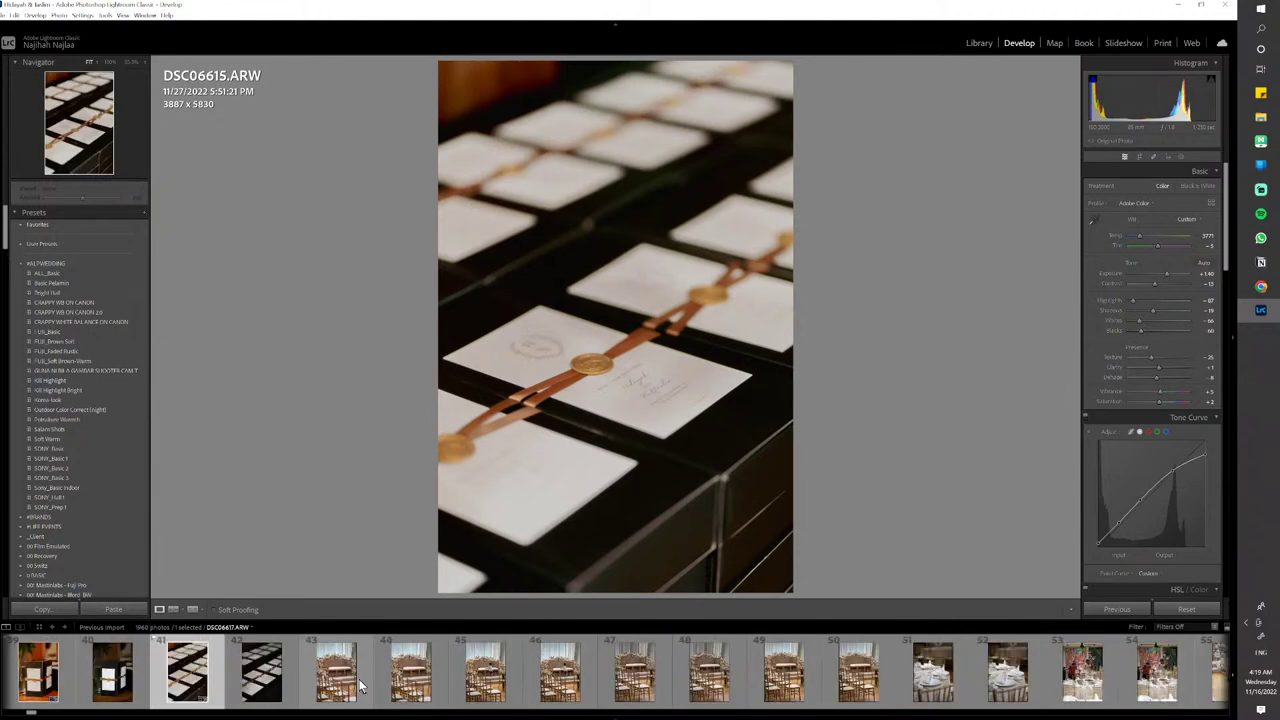
pyautogui.click(337, 672)
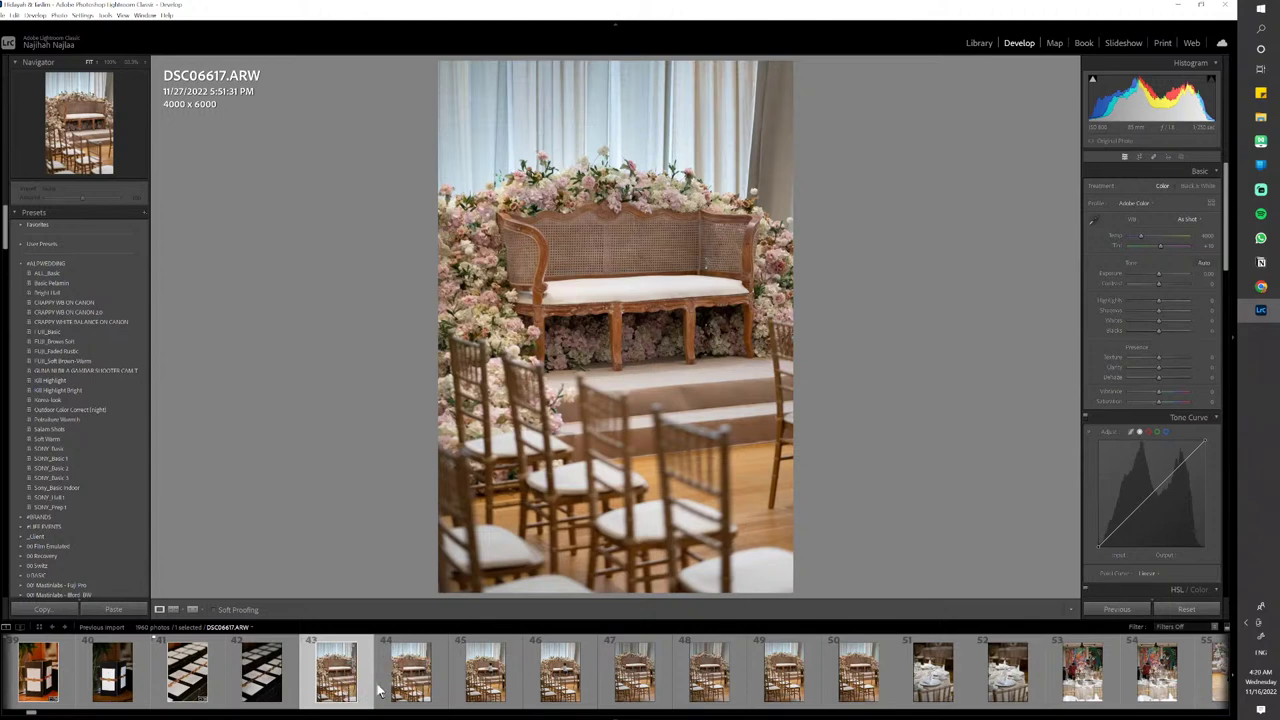
pyautogui.hotkey('ctrl', 'shift', 'v')
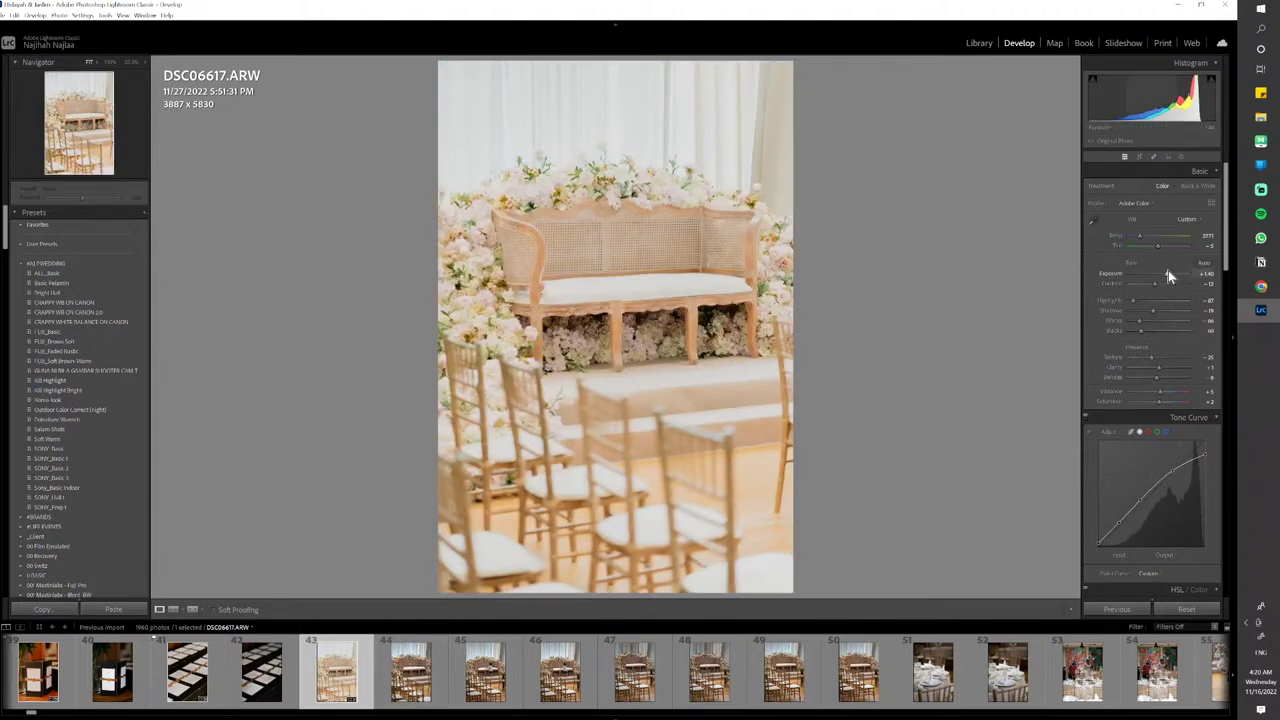
pyautogui.moveTo(1168, 272); pyautogui.dragTo(1160, 274)
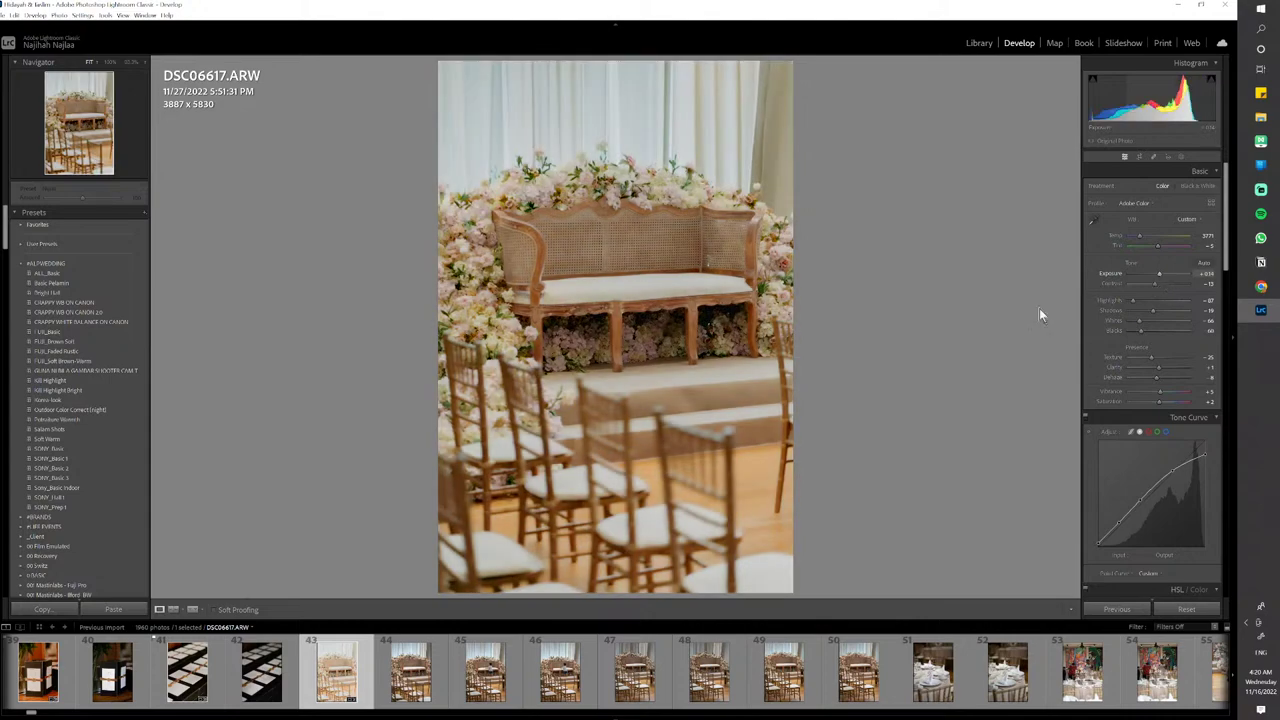
pyautogui.press('r')
pyautogui.press('r')
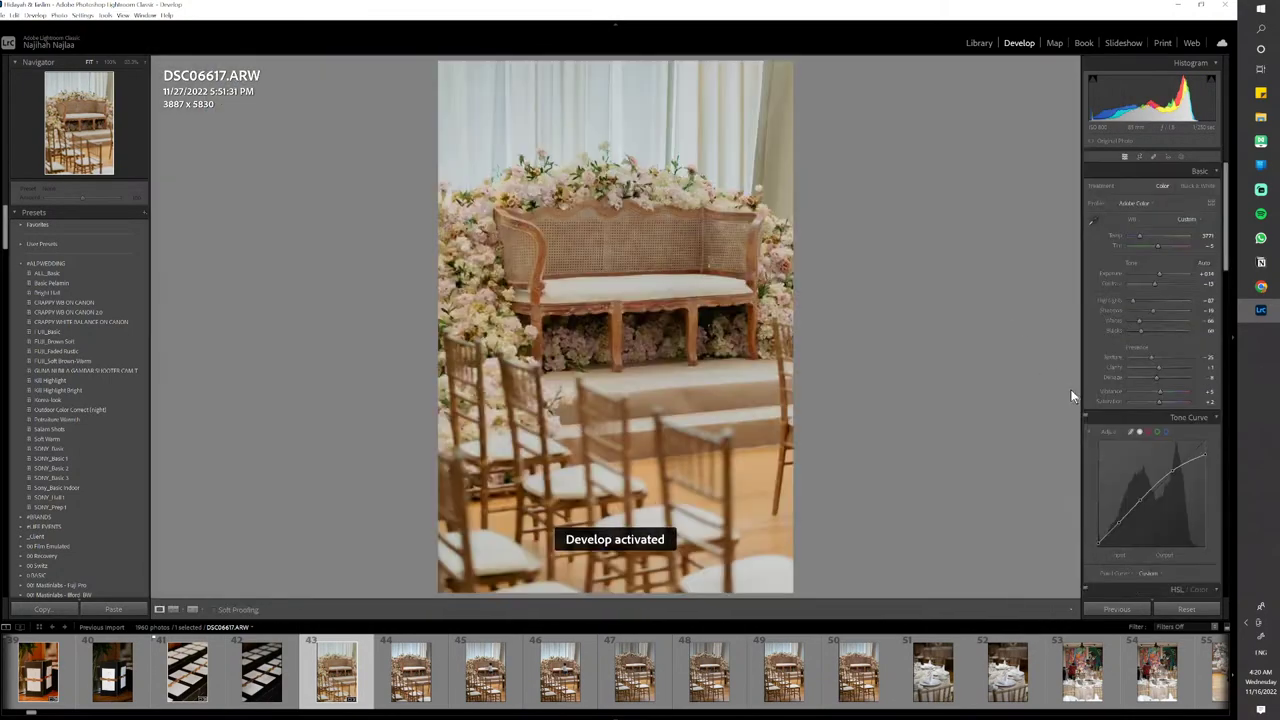
# Compare photo 43 before and after, then raise its contrast to about +12 and its exposure to about +0.54
pyautogui.press('y')
pyautogui.press('y')
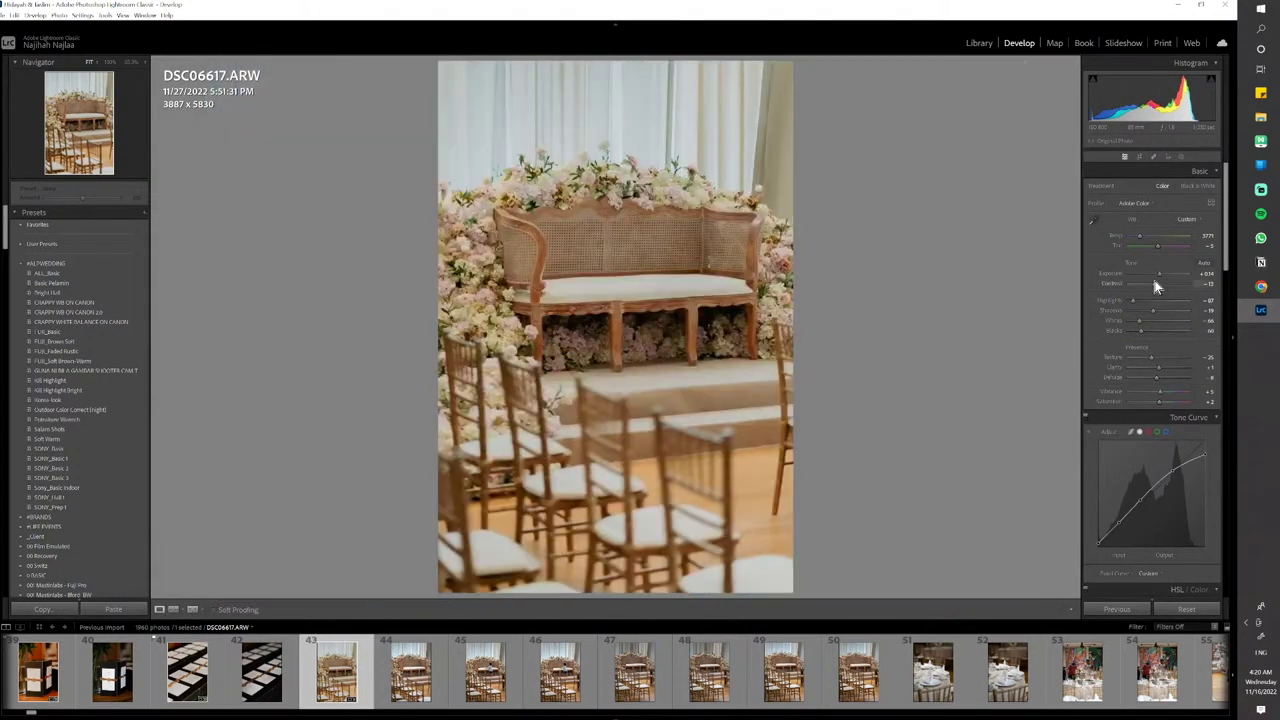
pyautogui.moveTo(1154, 283); pyautogui.dragTo(1163, 280)
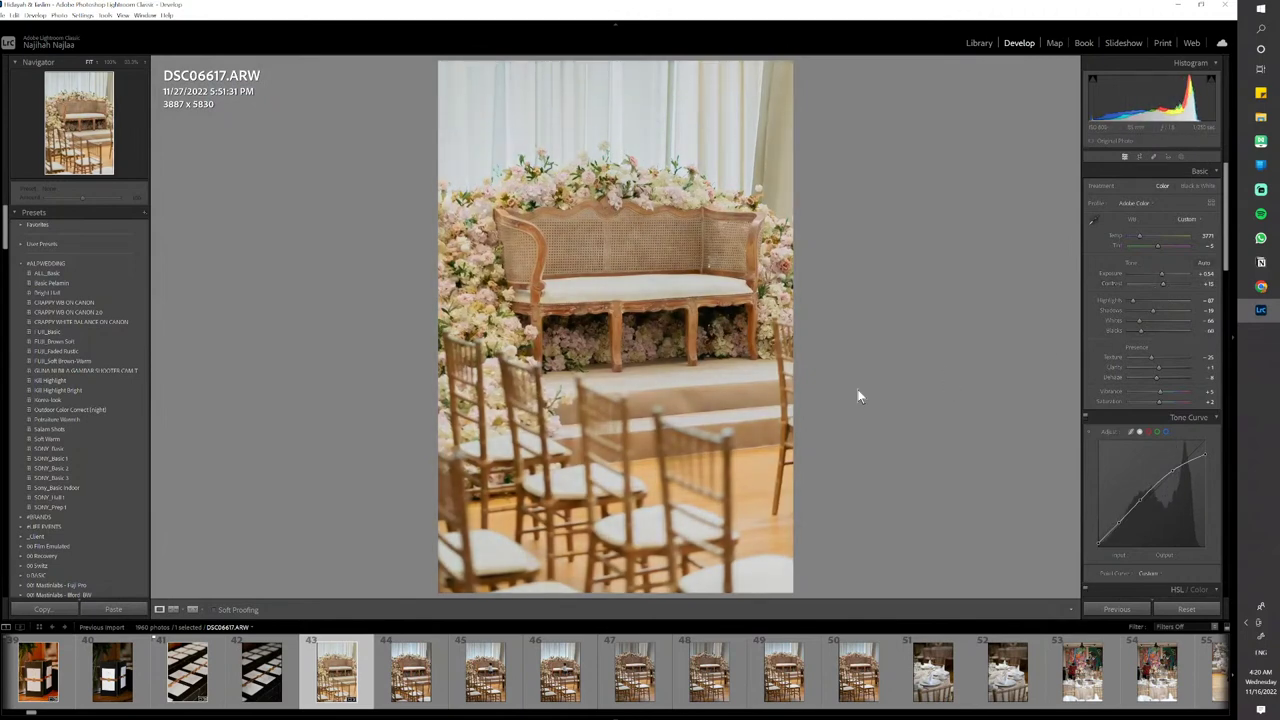
# Flag photo 43 of the flower-decorated bench as a pick and copy its develop settings
pyautogui.press('p')
pyautogui.hotkey('ctrl', 'shift', 'c')
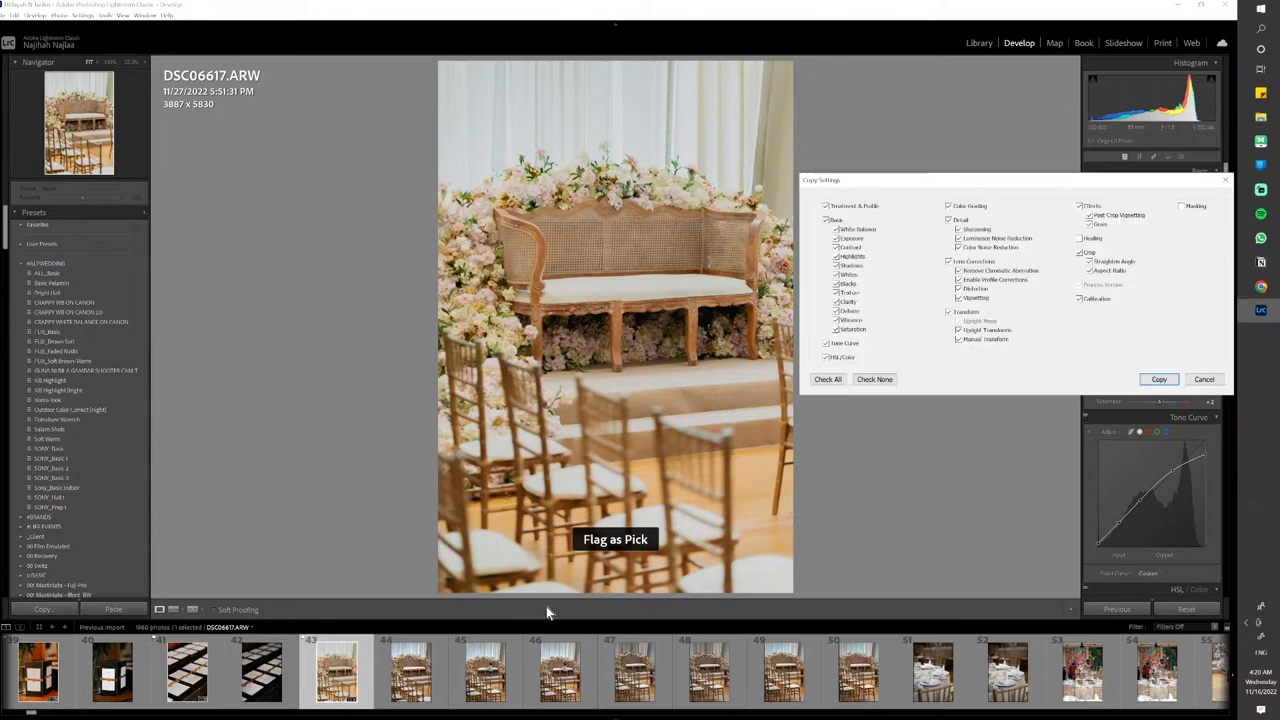
pyautogui.press('Return')
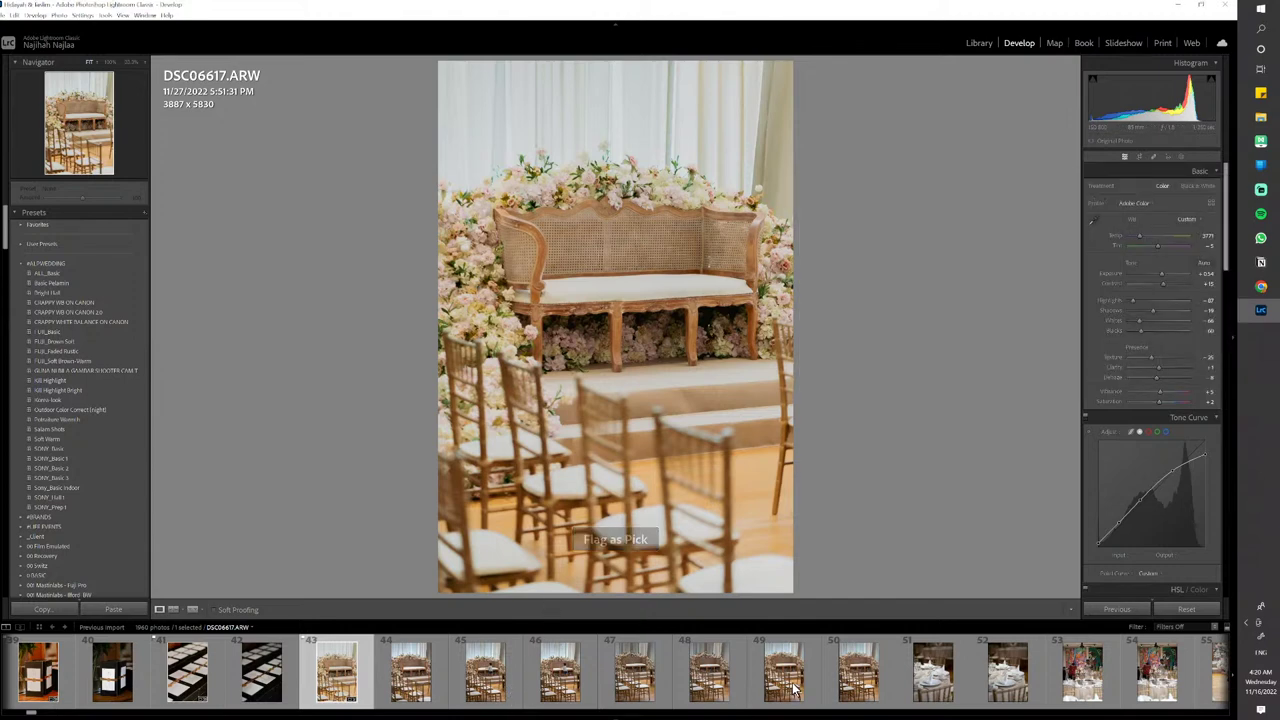
# Paste photo 43's settings onto photo 48, the wider shot of the bench and chairs, and flag it as a pick
pyautogui.click(709, 670)
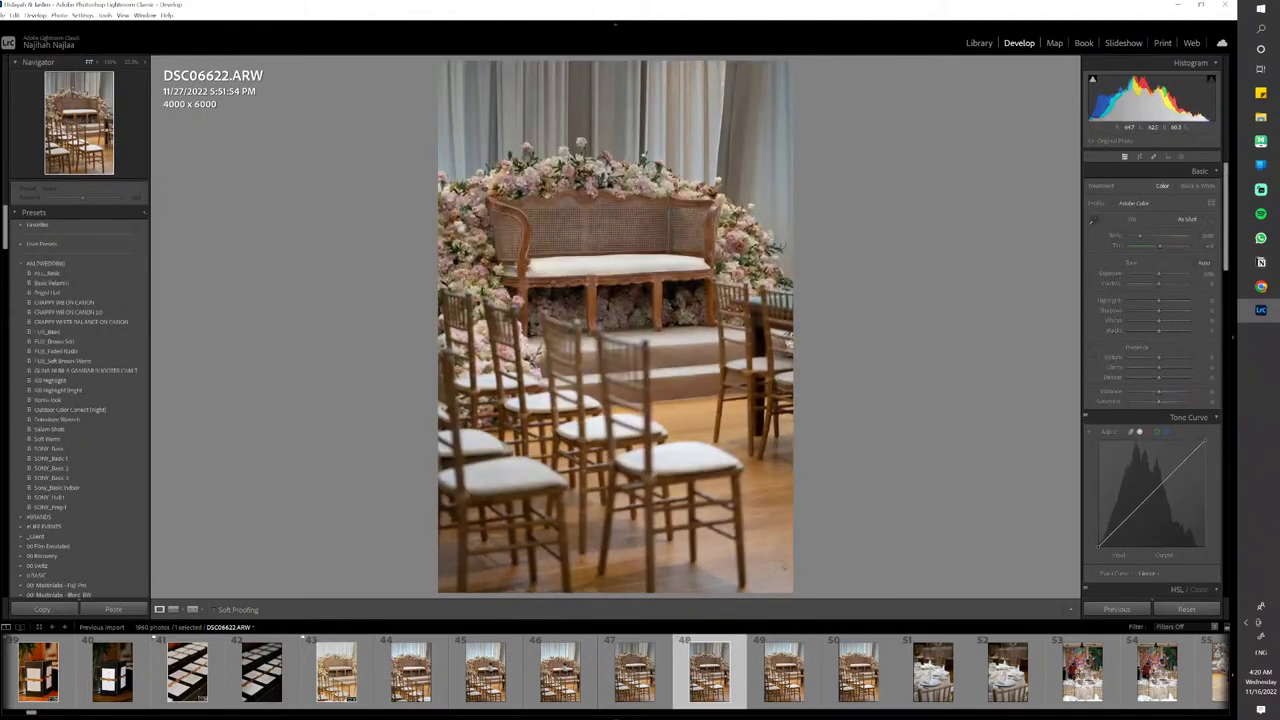
pyautogui.hotkey('ctrl', 'shift', 'v')
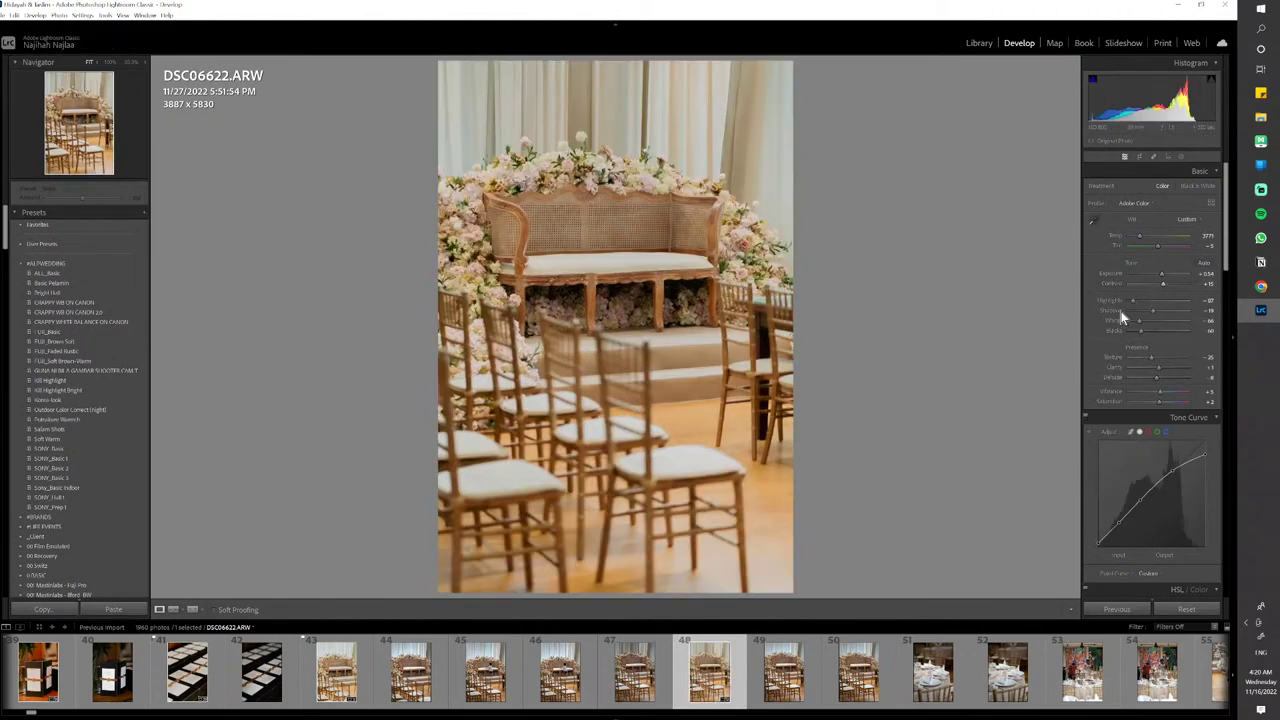
pyautogui.press('p')
# Paste the copied settings onto photo 51 of the dining table setting and flag it as a pick
pyautogui.scroll(-5, 560, 672)
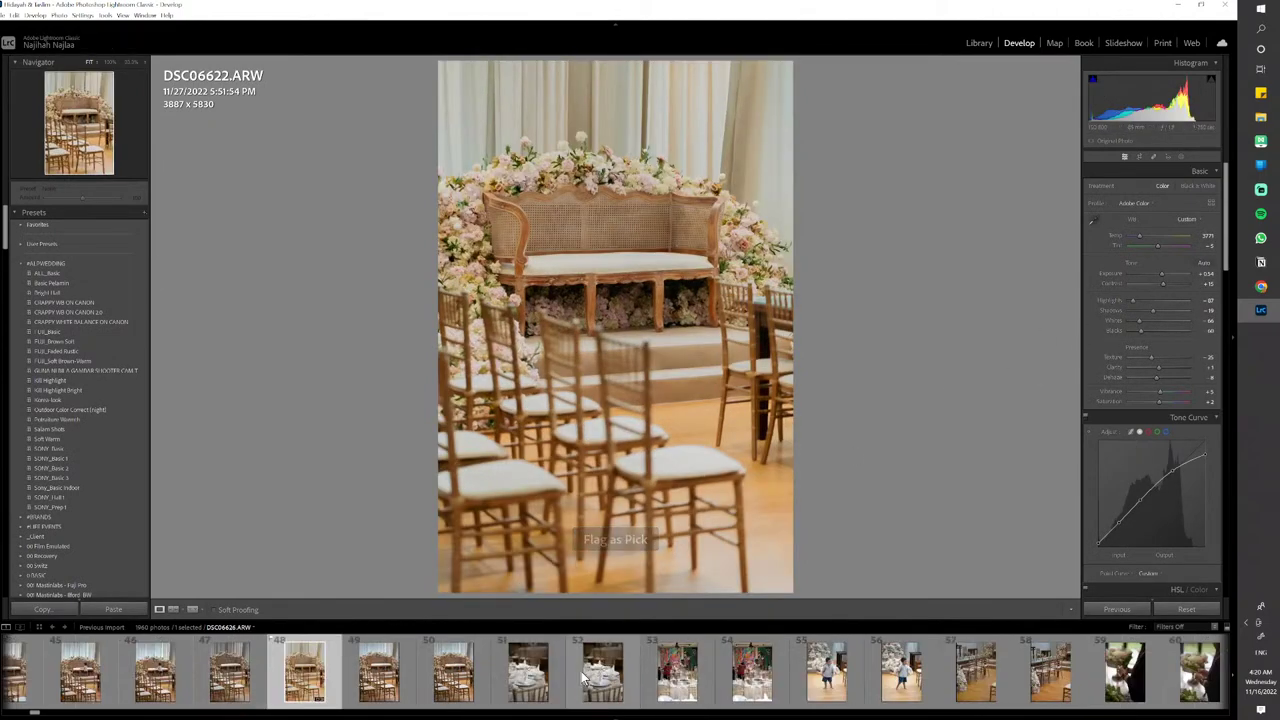
pyautogui.click(510, 690)
pyautogui.hotkey('ctrl', 'shift', 'v')
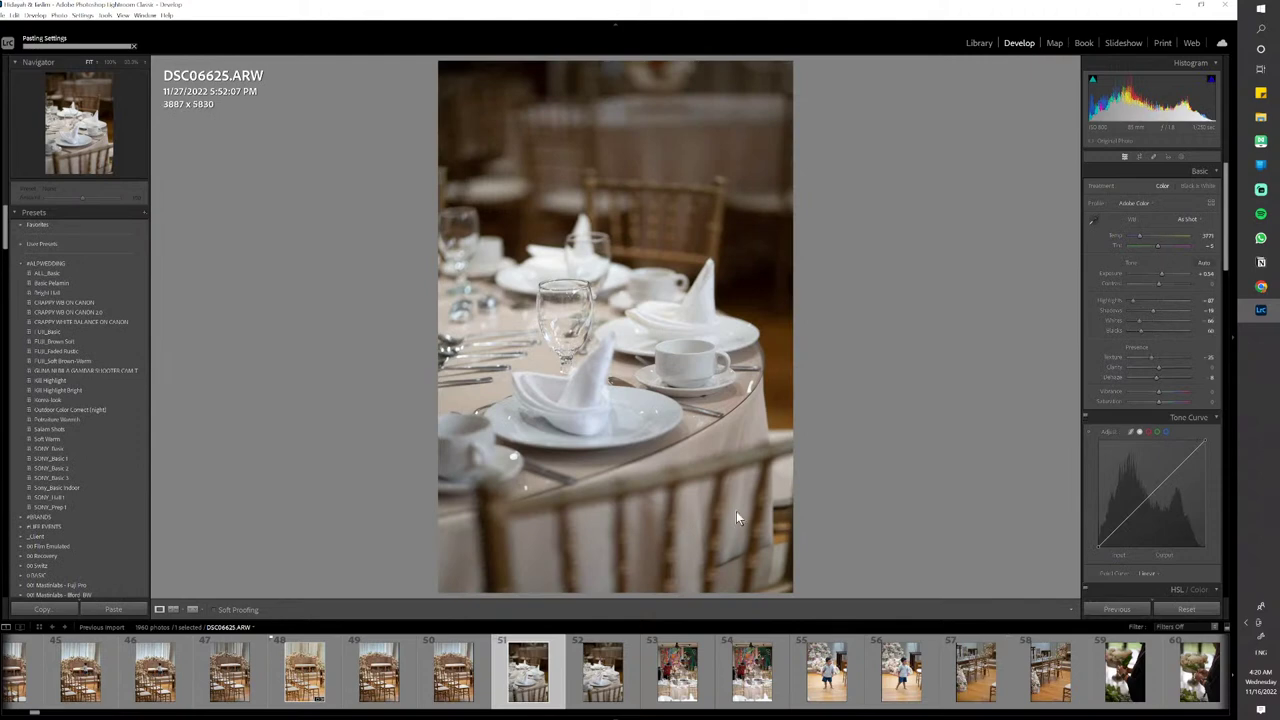
pyautogui.press('p')
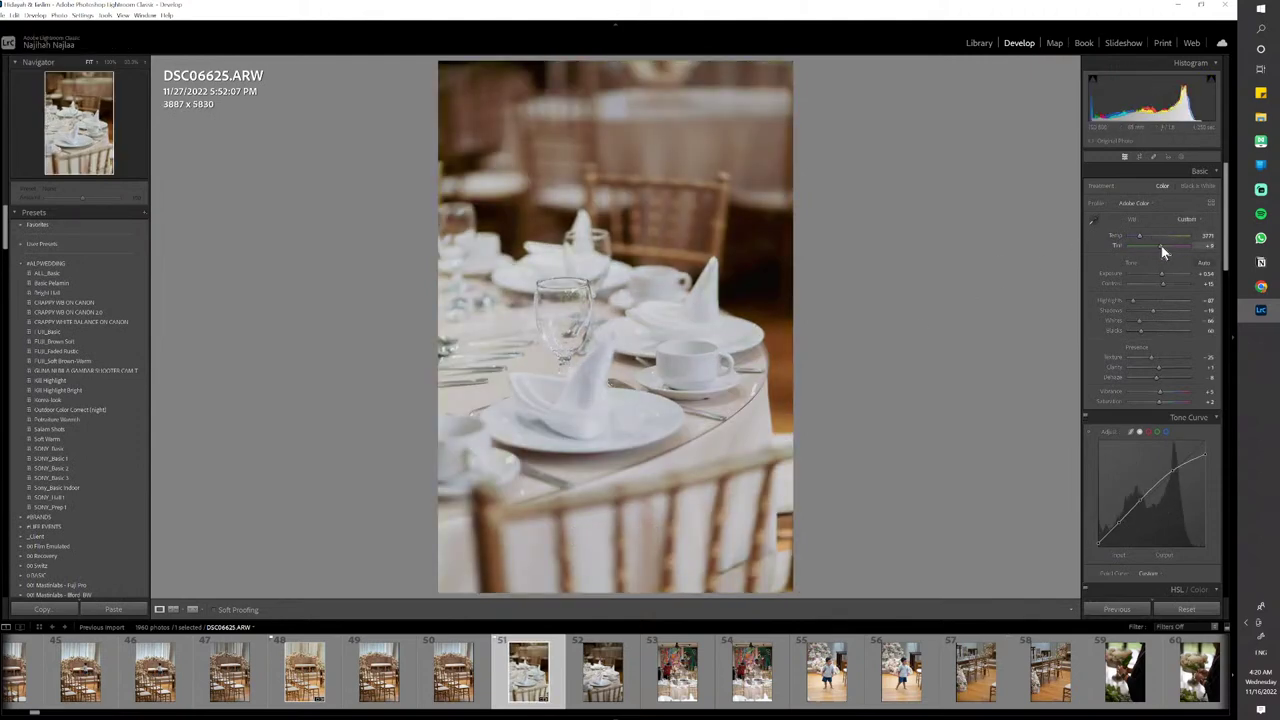
# Adjust photo 51's tint to about +3 and copy its develop settings
pyautogui.moveTo(1161, 245); pyautogui.dragTo(1152, 245)
pyautogui.hotkey('ctrl', 'shift', 'c')
pyautogui.press('Return')
# Paste photo 51's settings onto photo 55 of the standing boy, flag it as a pick, and compare before and after
pyautogui.click(812, 688)
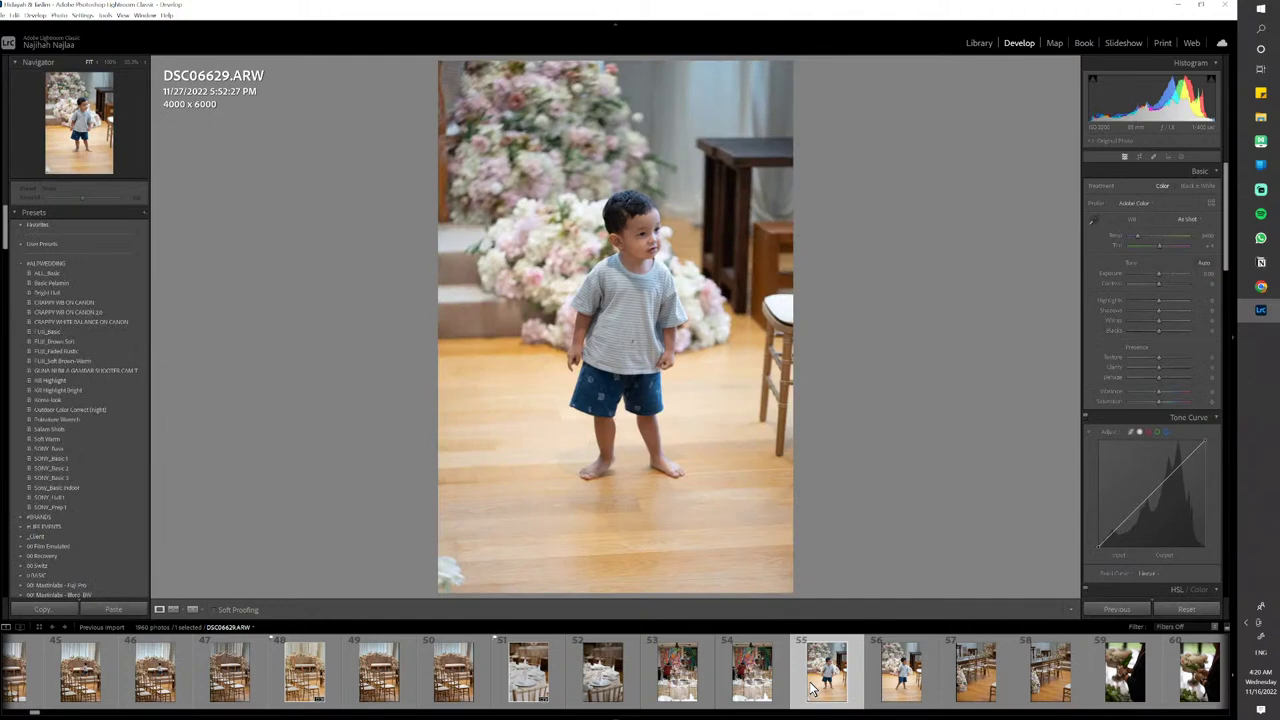
pyautogui.hotkey('ctrl', 'shift', 'v')
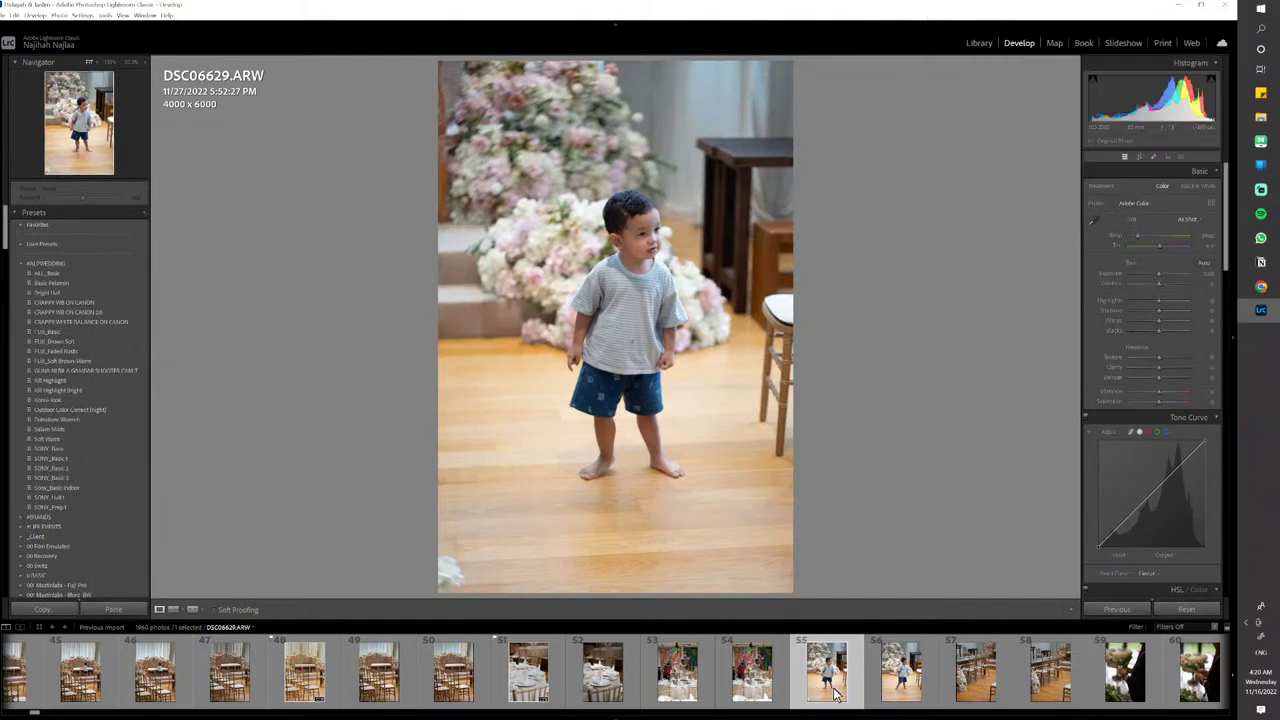
pyautogui.press('p')
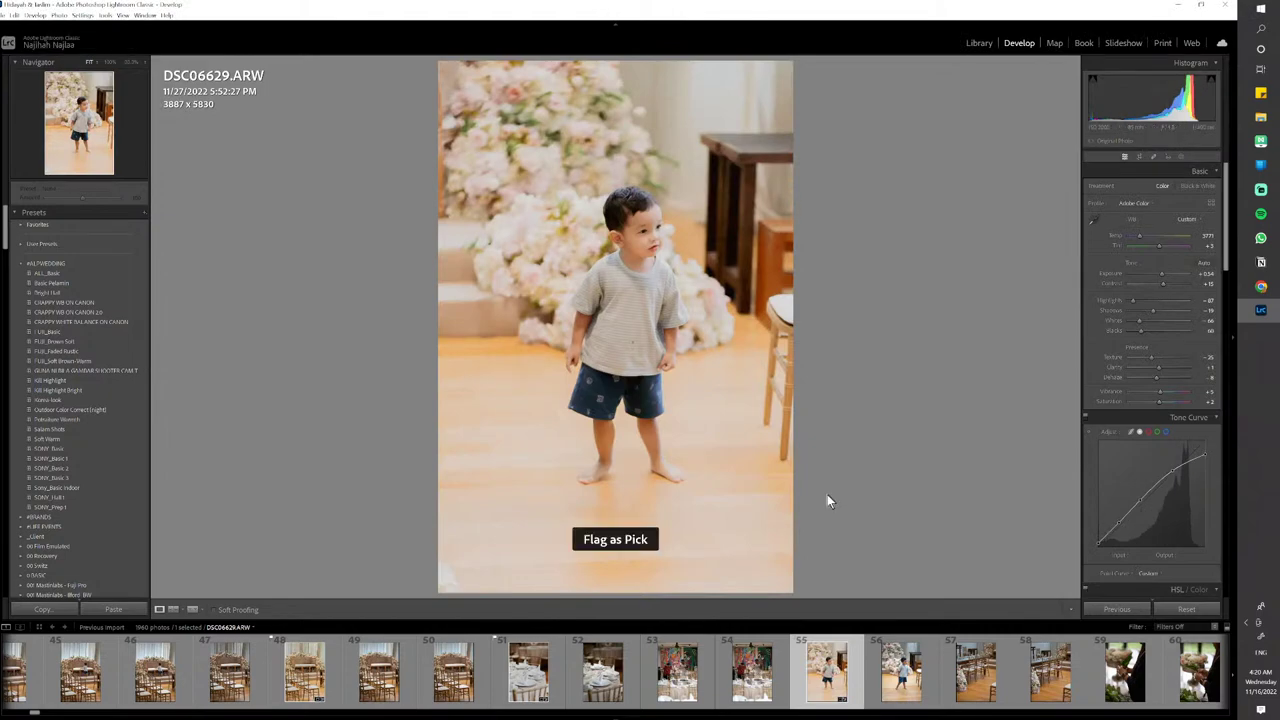
pyautogui.press('y')
pyautogui.scroll(-5, 718, 650)
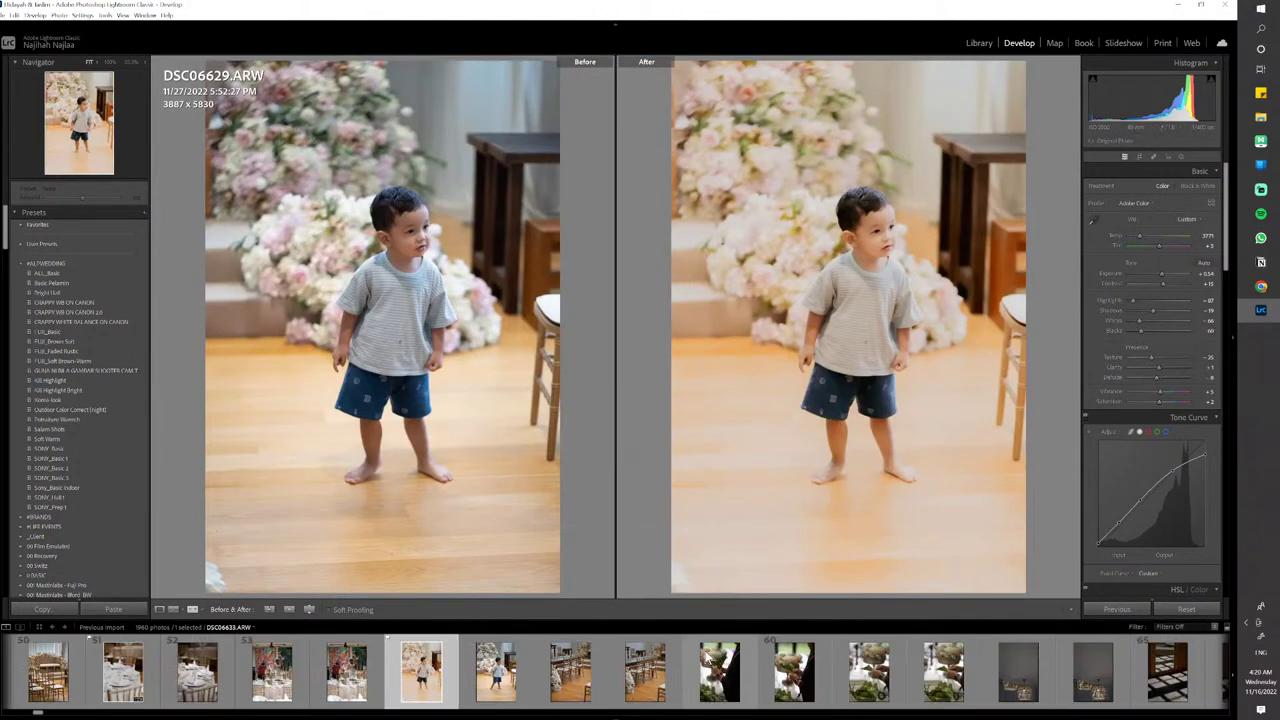
pyautogui.press('y')
# Paste the copied settings onto photo 58 of the long table and chairs and flag it as a pick
pyautogui.click(655, 678)
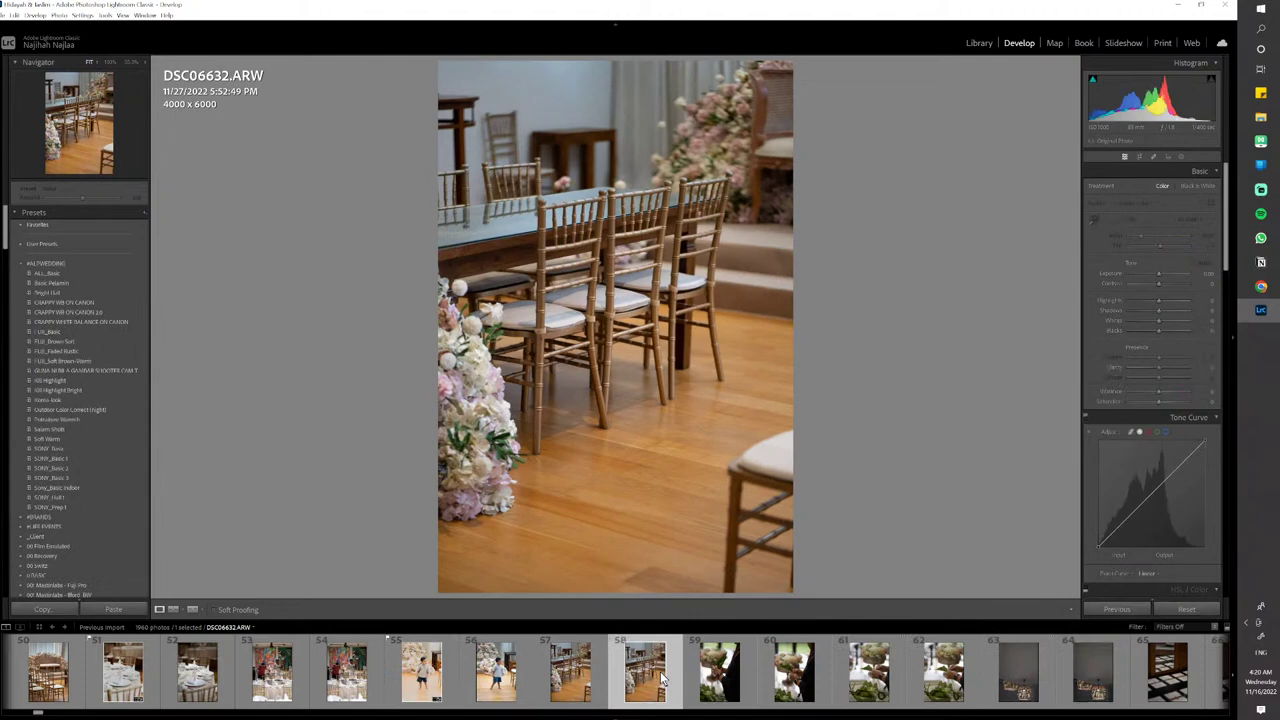
pyautogui.hotkey('ctrl', 'shift', 'v')
pyautogui.press('p')
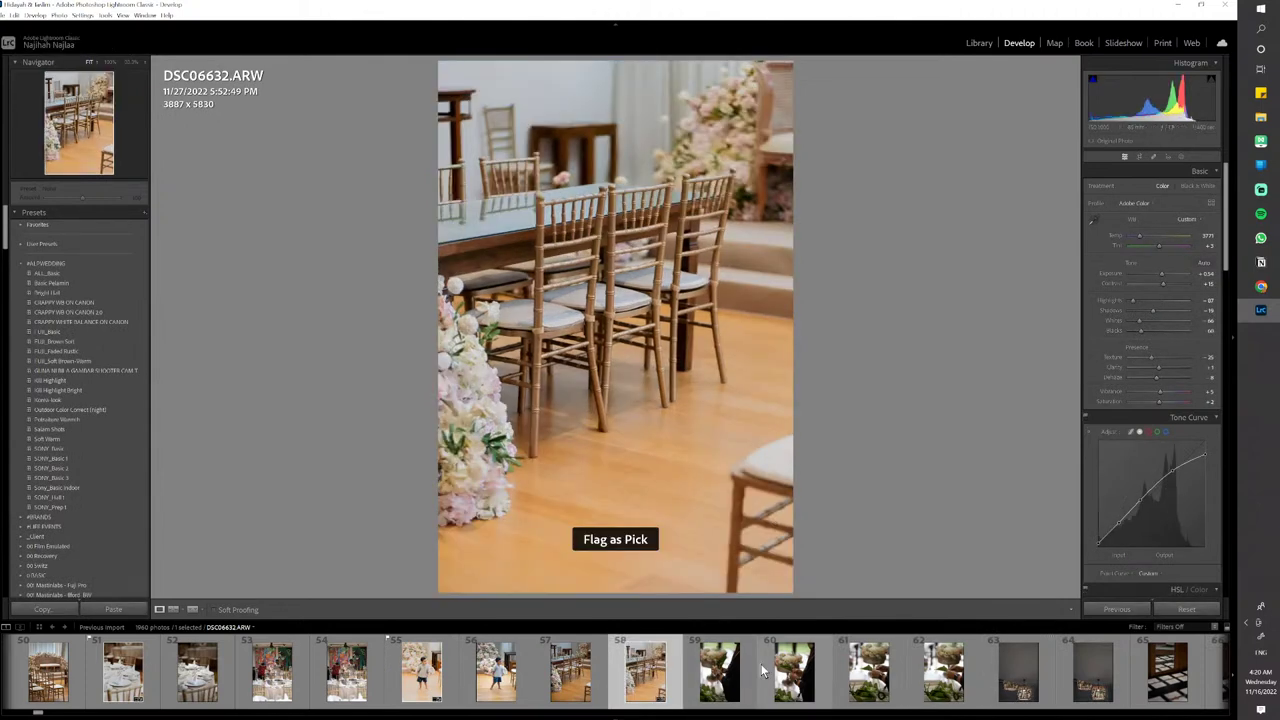
# Paste the copied settings onto photo 60 of the hands holding a leaf and flag it as a pick
pyautogui.click(780, 675)
pyautogui.hotkey('ctrl', 'shift', 'v')
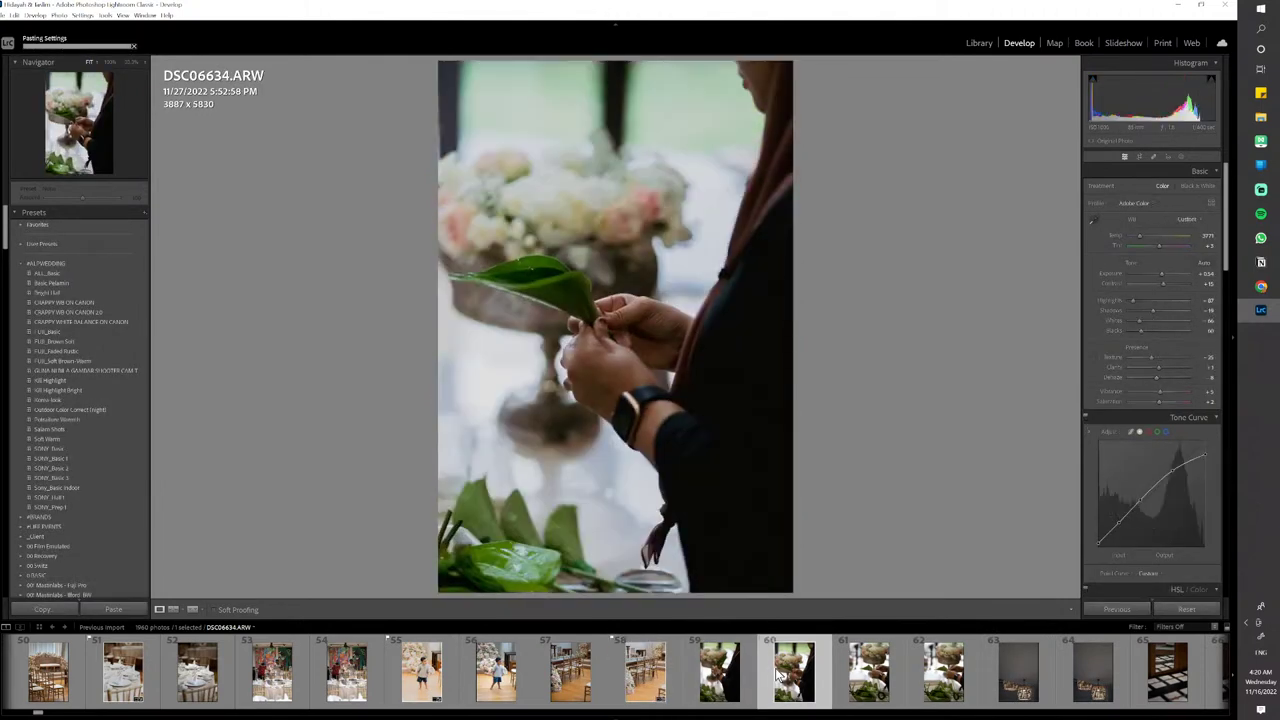
pyautogui.press('p')
# Compare photo 60 with photo 58, then warm photo 60's temperature to about 4340
pyautogui.click(645, 672)
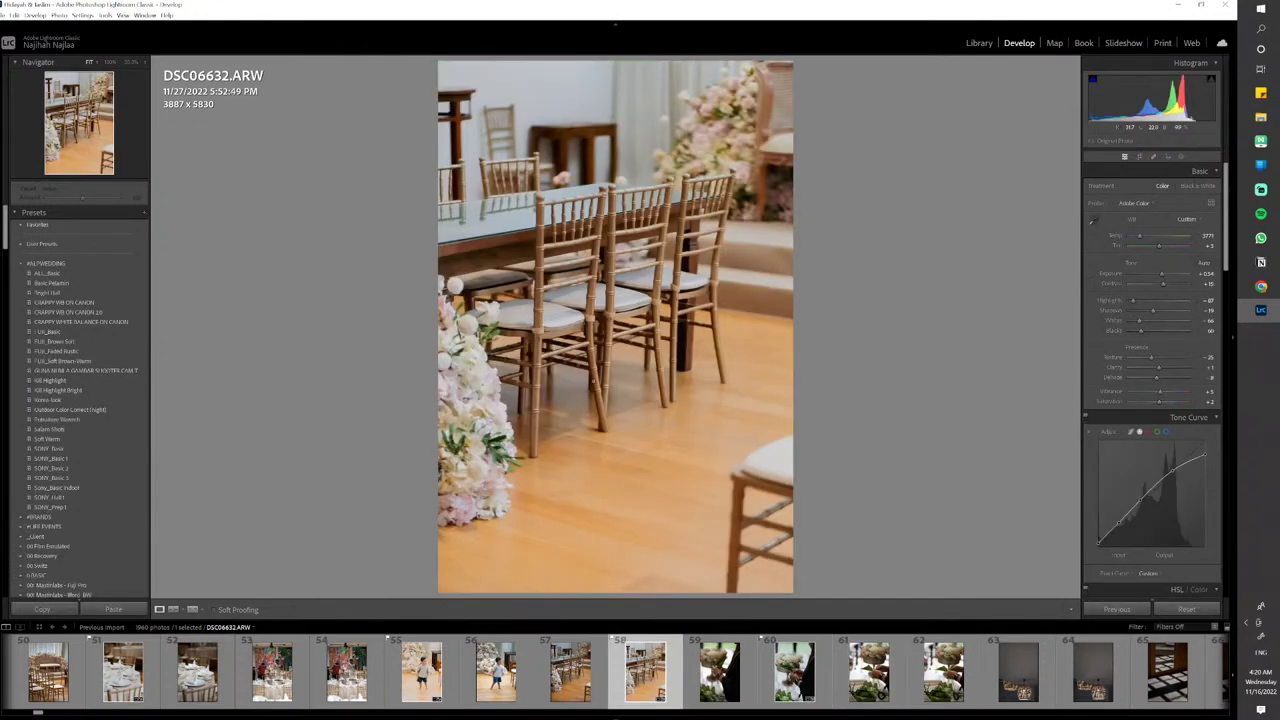
pyautogui.click(790, 672)
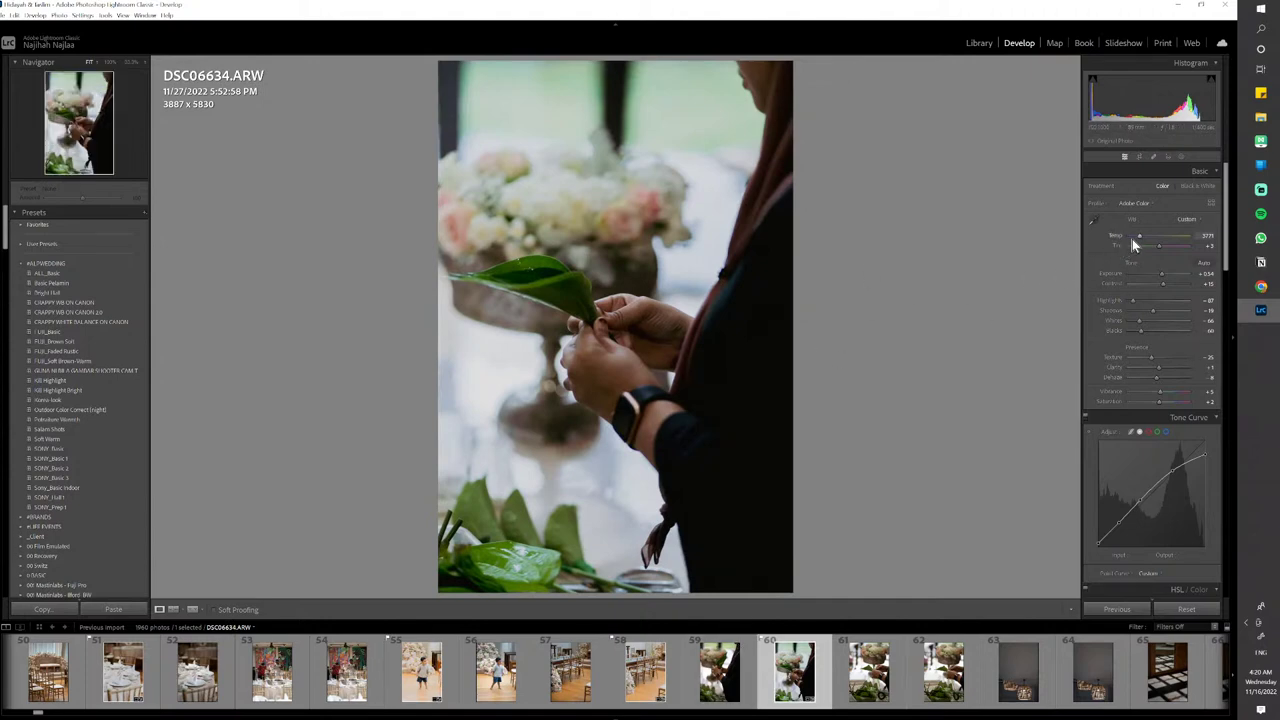
pyautogui.moveTo(1138, 236); pyautogui.dragTo(1143, 235)
# Apply photo 60's settings to photo 64 of the woven pendant lamps and flag it as a pick
pyautogui.scroll(-7, 672, 693)
pyautogui.scroll(4, 430, 683)
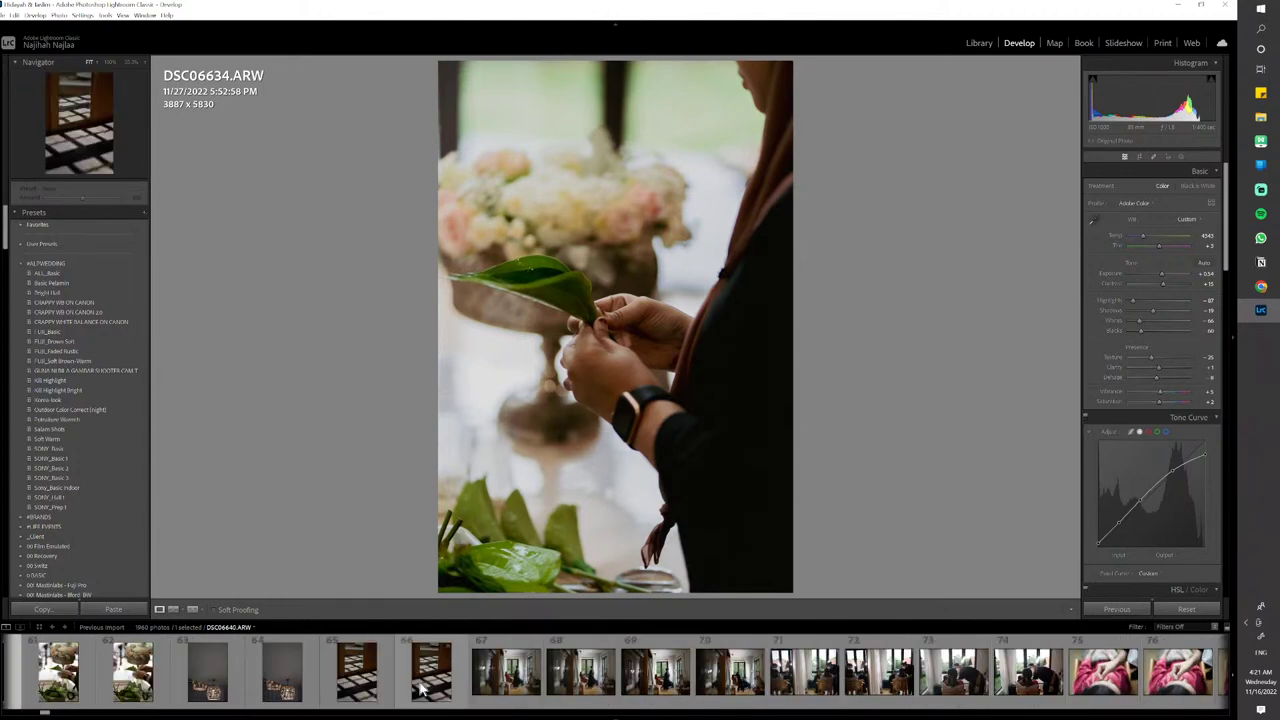
pyautogui.click(282, 672)
pyautogui.hotkey('ctrl', 'shift', 'v')
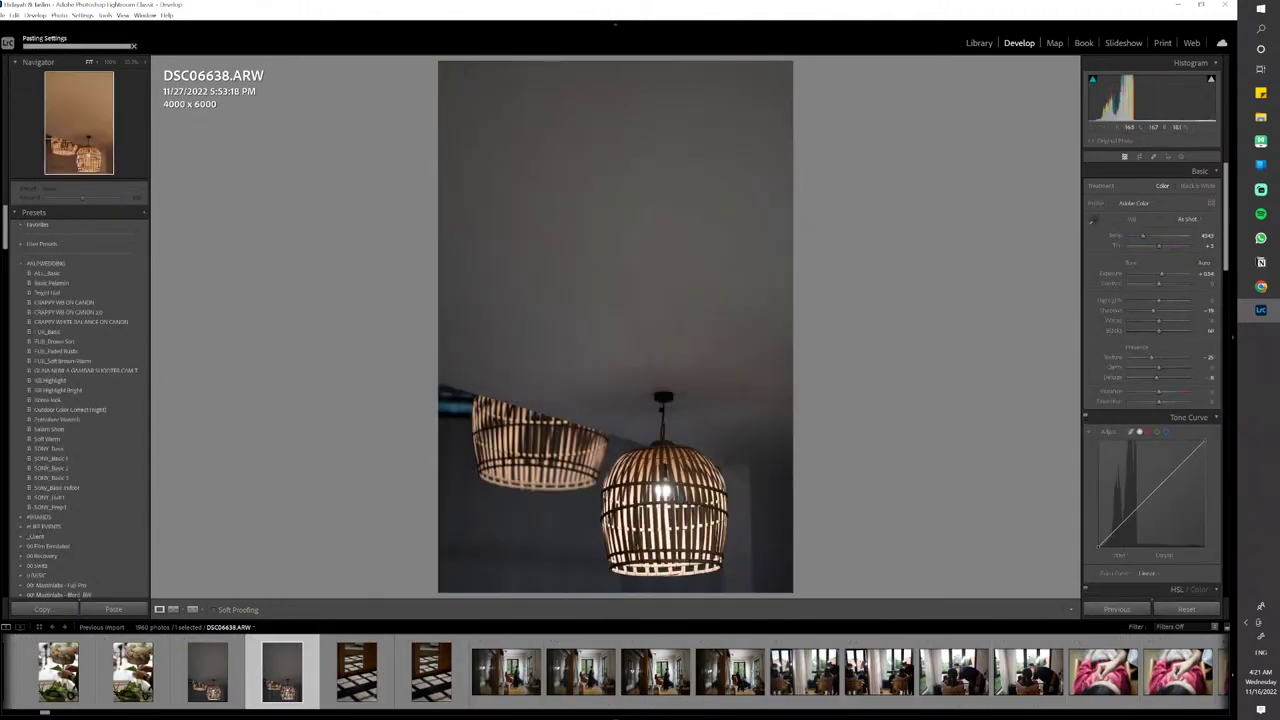
# Apply the same settings to photo 66 of the box rows, flag it as a pick, and set temperature to 3771 and exposure to about +1.23
pyautogui.click(449, 672)
pyautogui.press('p')
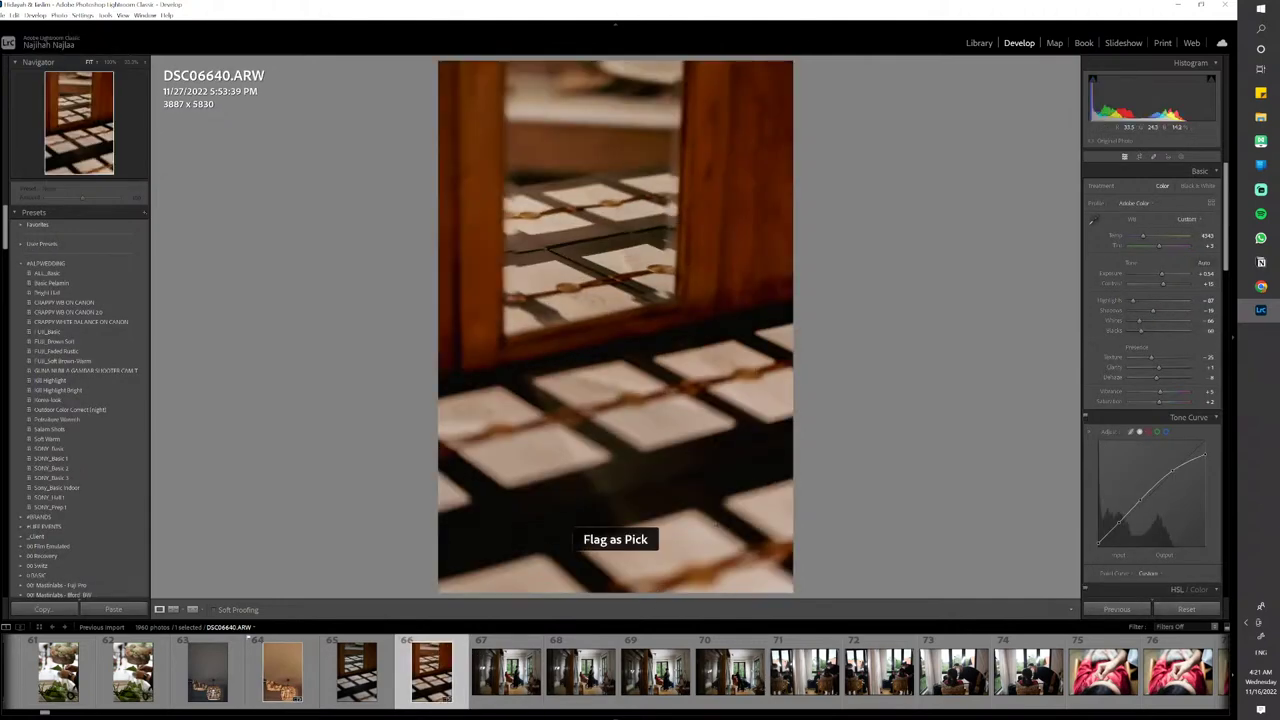
pyautogui.moveTo(1143, 235); pyautogui.dragTo(1165, 273)
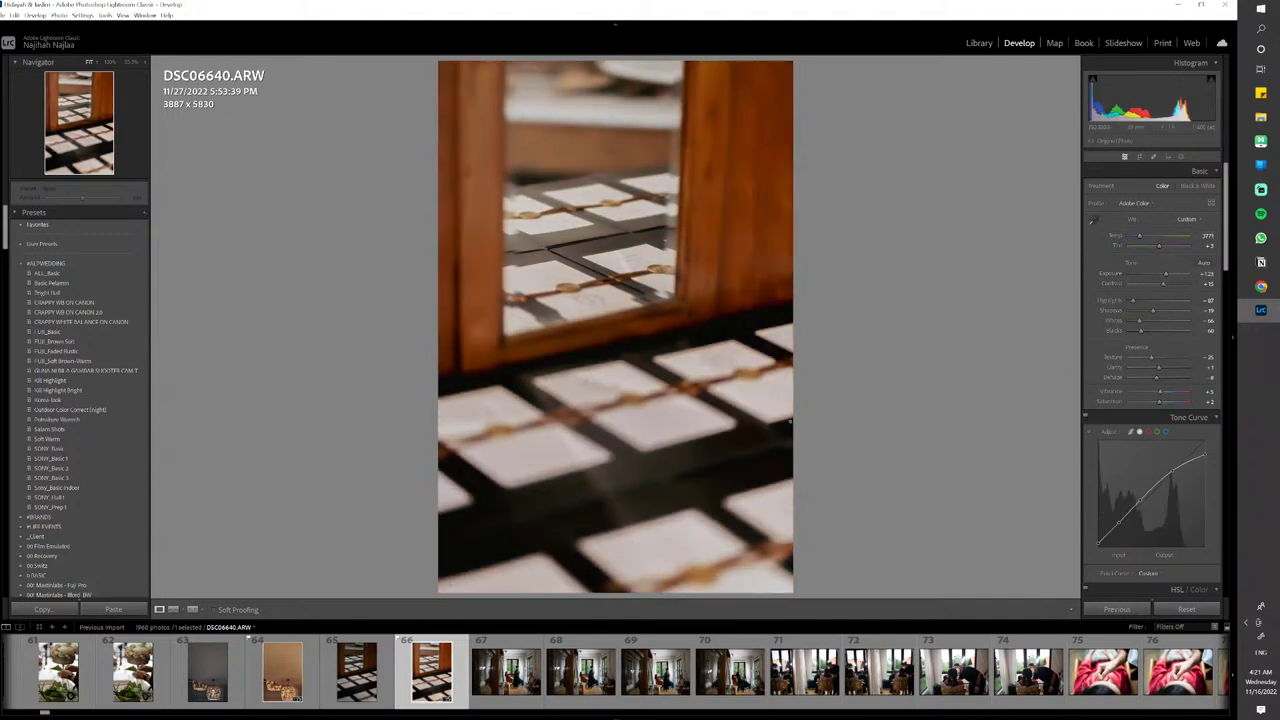
pyautogui.press('p')
# Apply photo 66's settings to photos 68 and 69 of the makeup session by the window
pyautogui.click(610, 694)
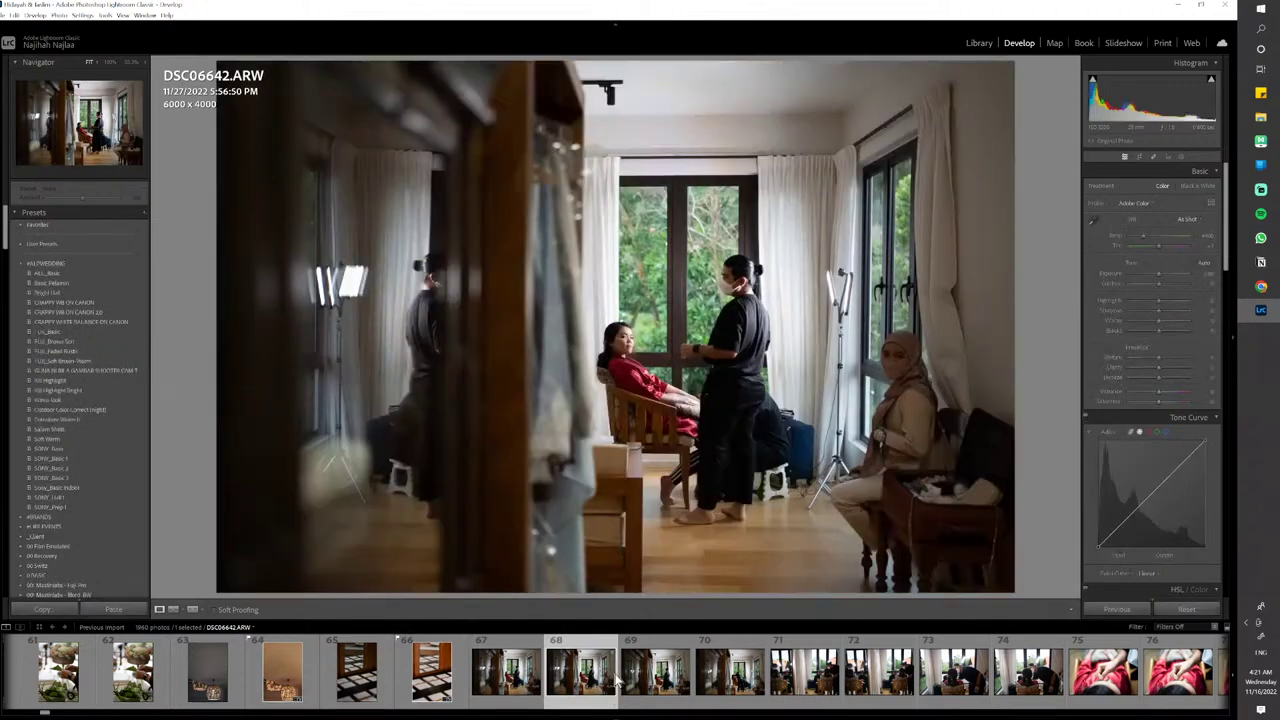
pyautogui.hotkey('ctrl', 'shift', 'v')
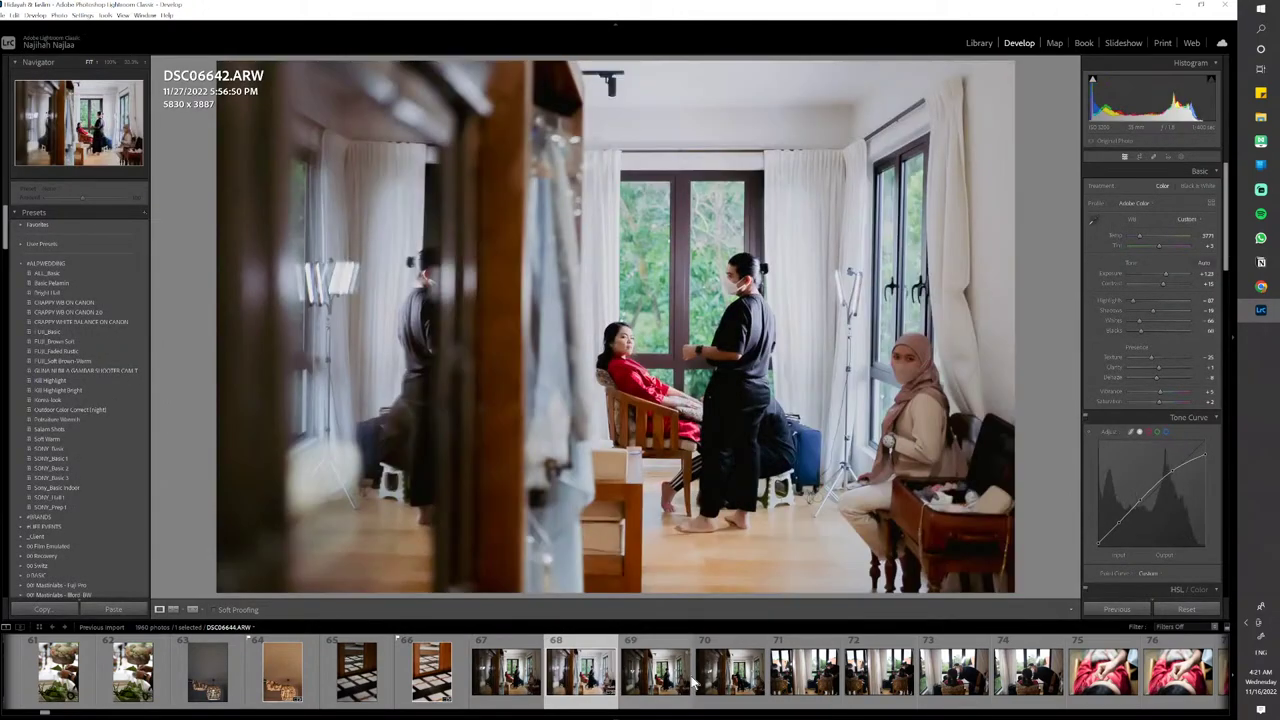
pyautogui.click(684, 688)
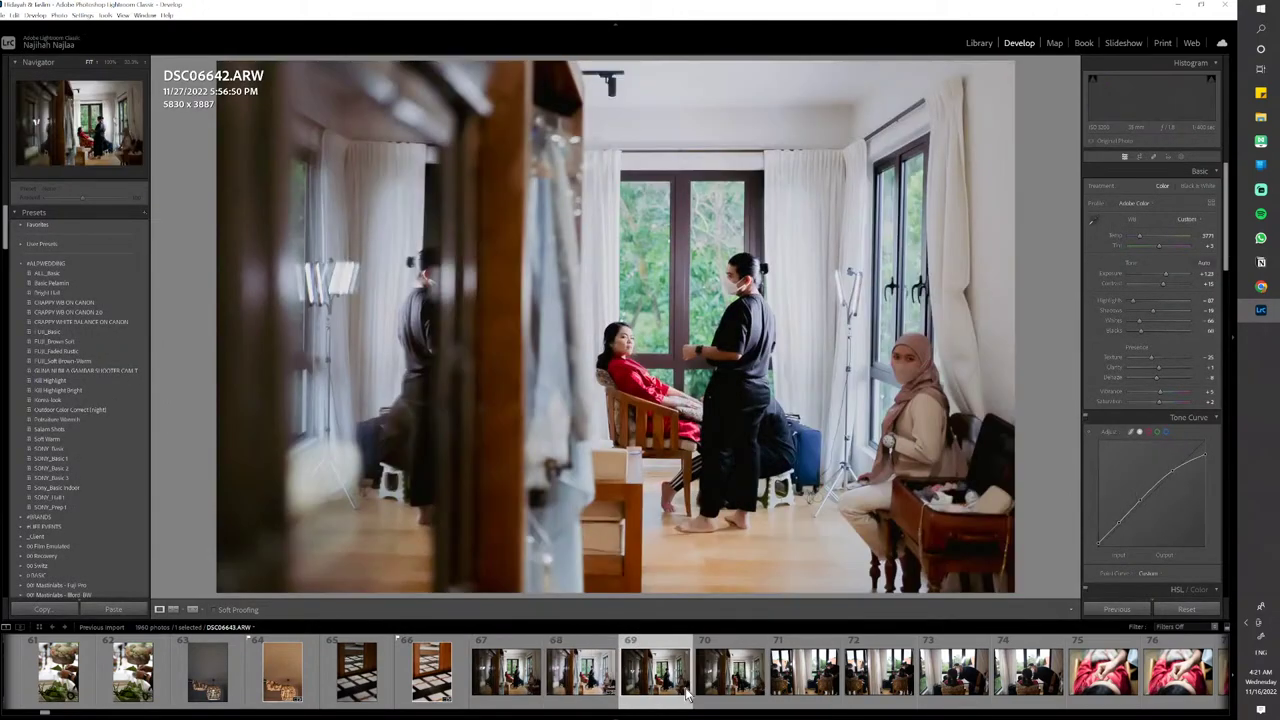
pyautogui.hotkey('ctrl', 'shift', 'v')
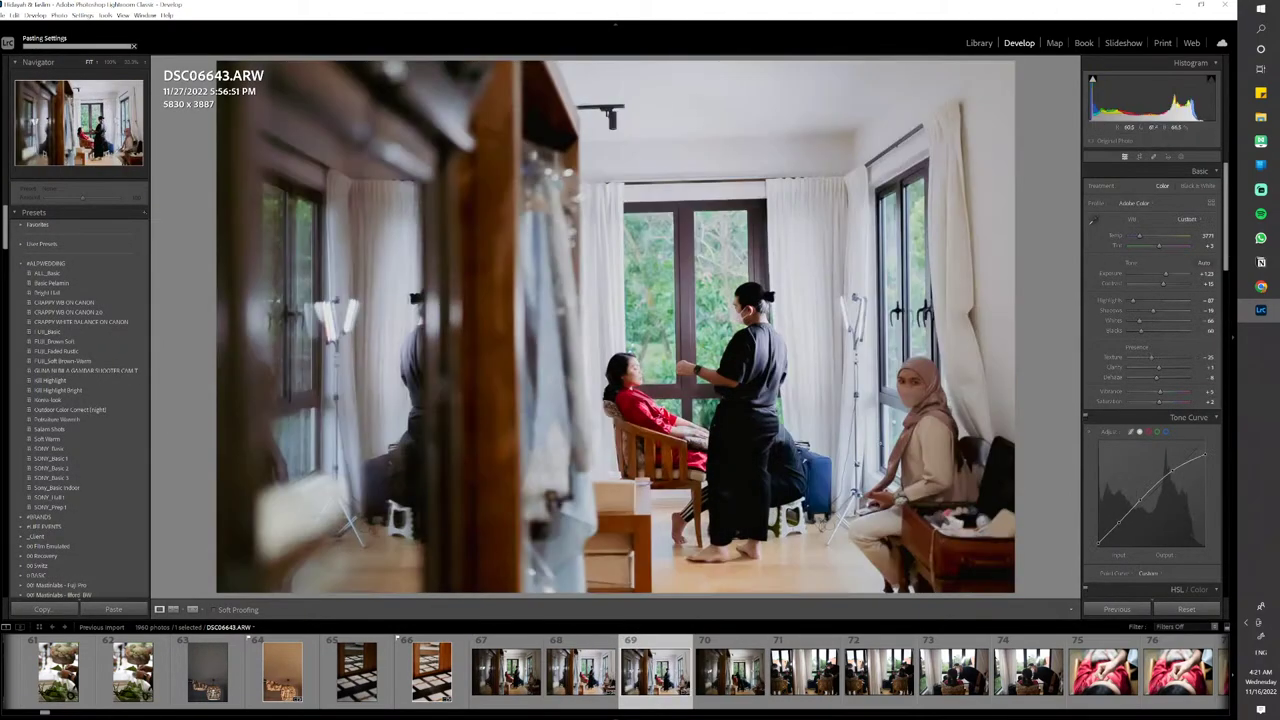
# Warm photo 69's temperature slightly, check its crop, and raise its shadows to about -7
pyautogui.moveTo(1139, 240); pyautogui.dragTo(1143, 240)
pyautogui.press('r')
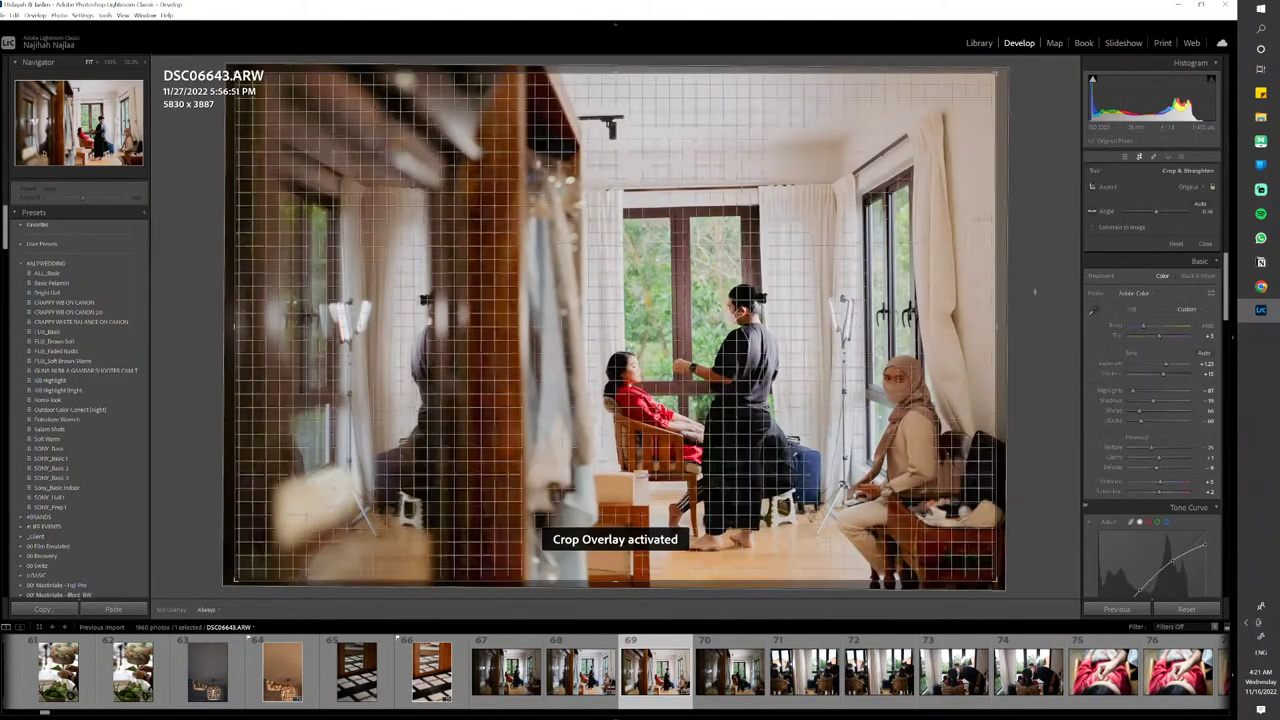
pyautogui.press('r')
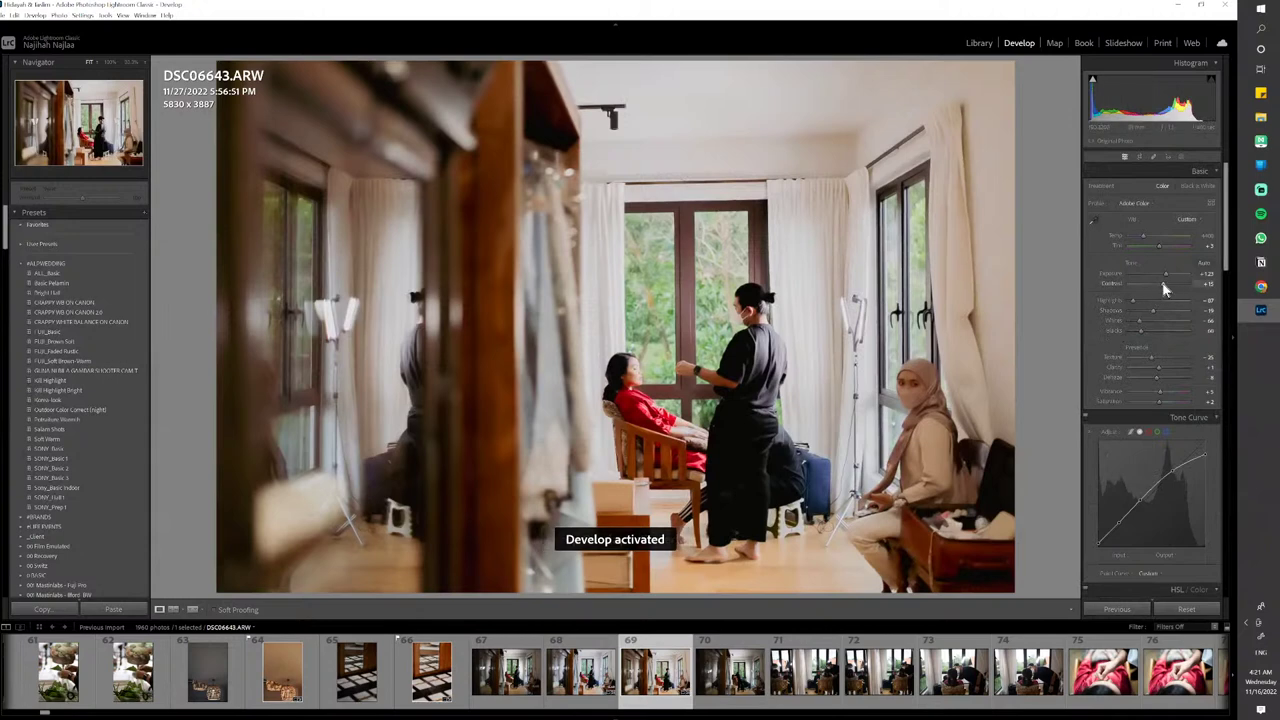
pyautogui.moveTo(1150, 313); pyautogui.dragTo(1146, 313)
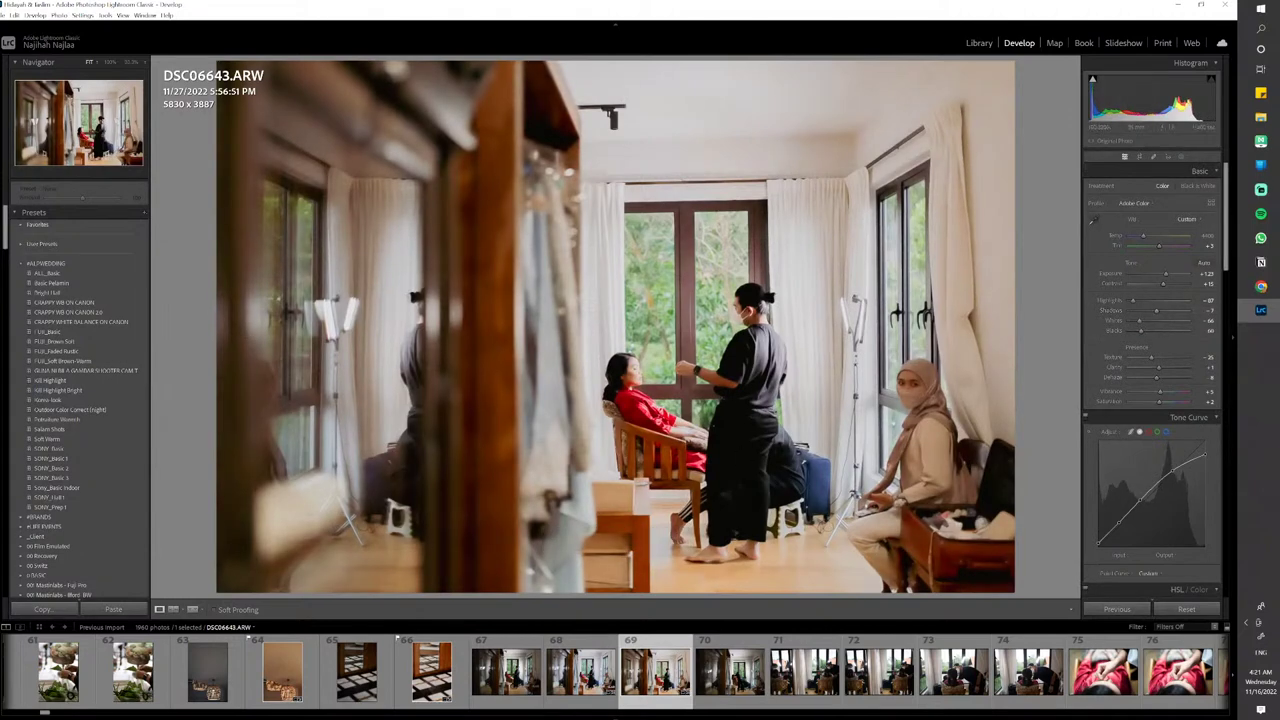
pyautogui.click(1261, 213)
# Compare unedited photo 70 with edited photo 69 of the makeup session
pyautogui.click(722, 690)
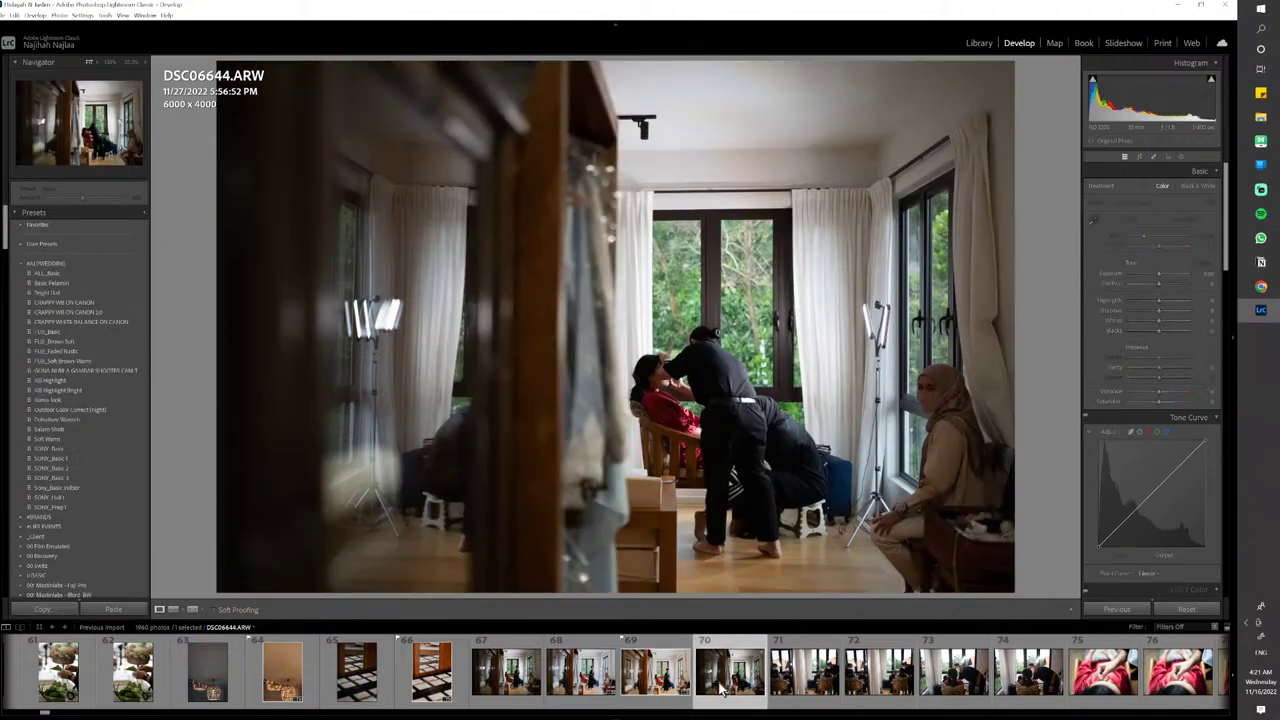
pyautogui.click(676, 690)
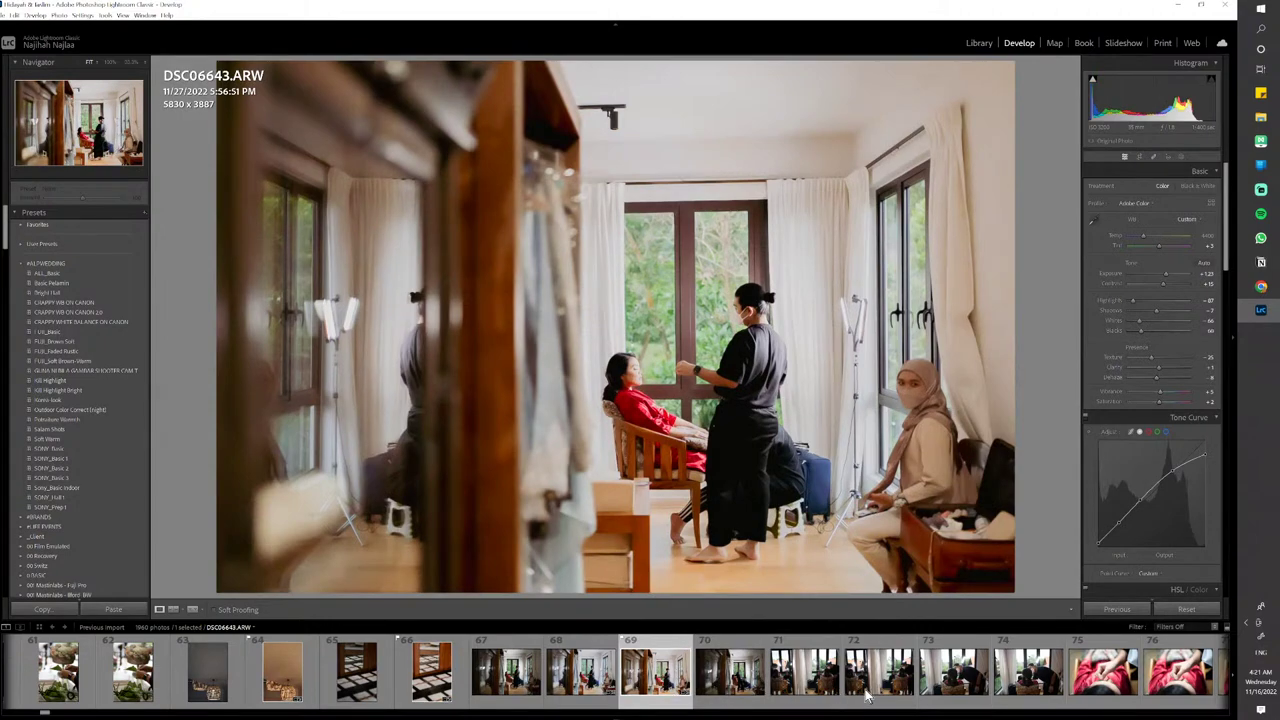
pyautogui.click(738, 692)
# Apply photo 69's settings to photo 72 of the mirrored makeup scene and flag it as a pick
pyautogui.scroll(-5, 740, 690)
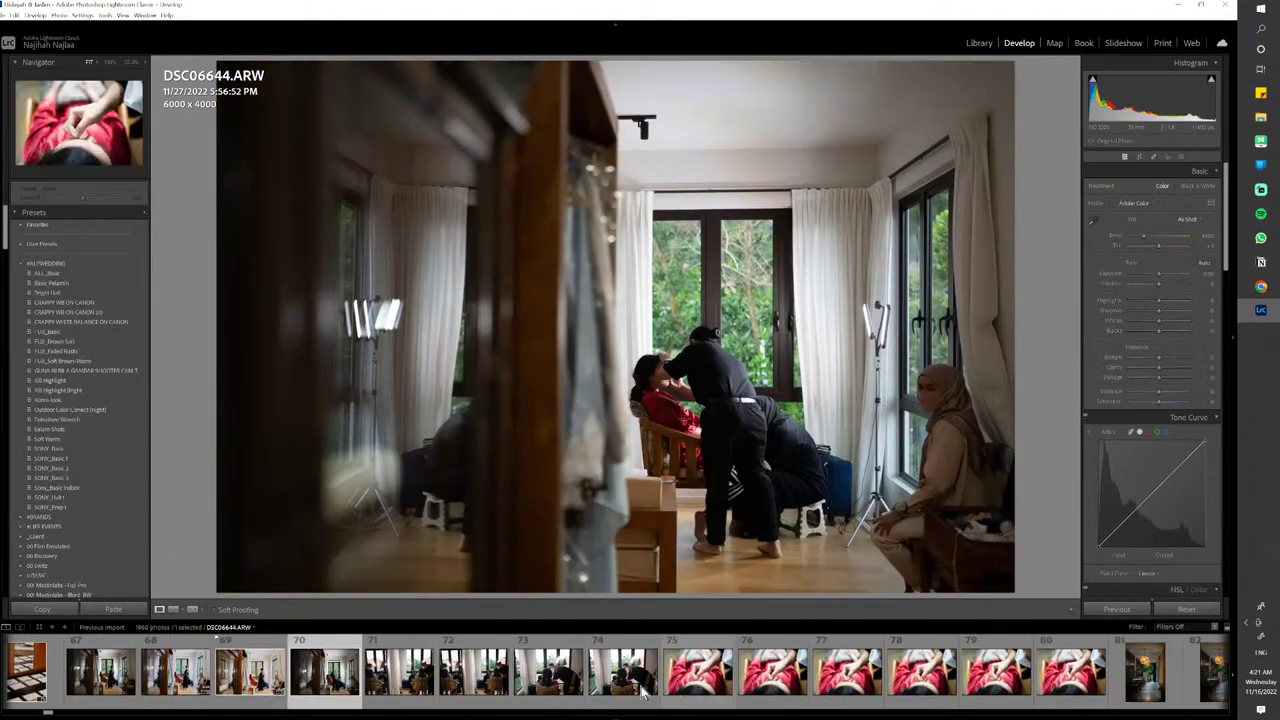
pyautogui.click(474, 672)
pyautogui.hotkey('ctrl', 'shift', 'v')
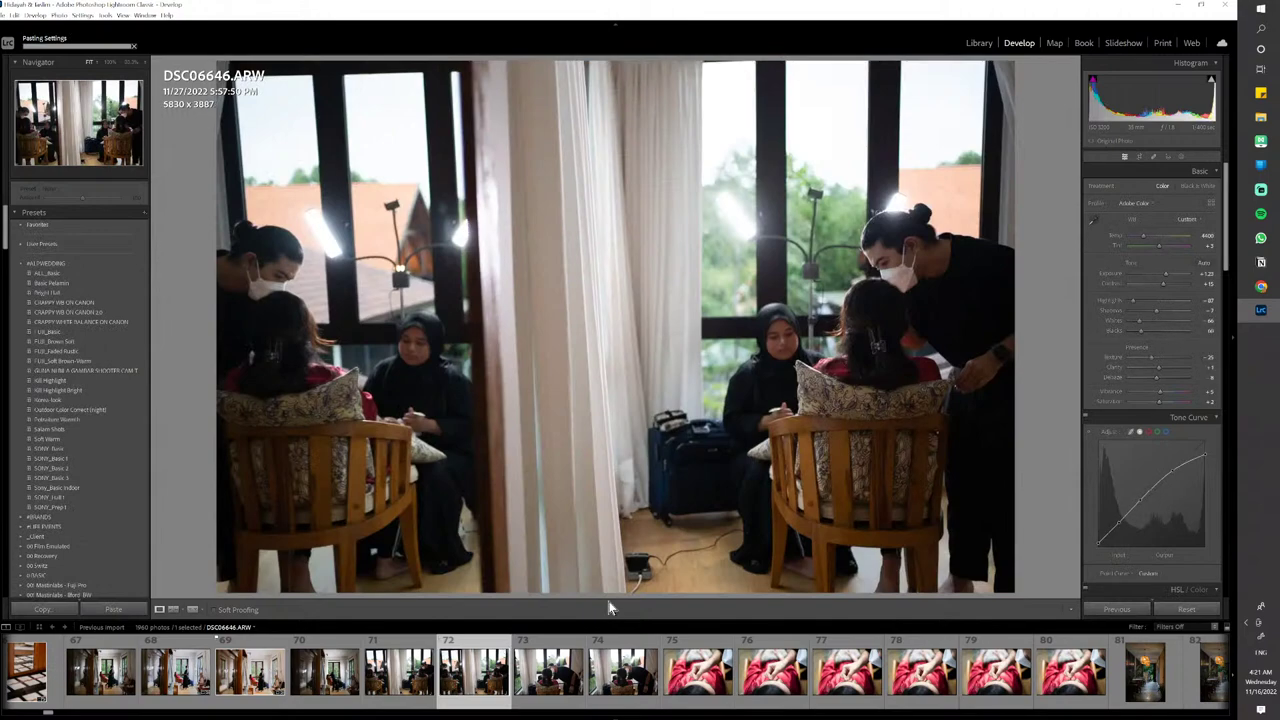
# Paste photo 69's settings onto photo 74 of the makeup artist leaning over the seated woman
pyautogui.click(565, 692)
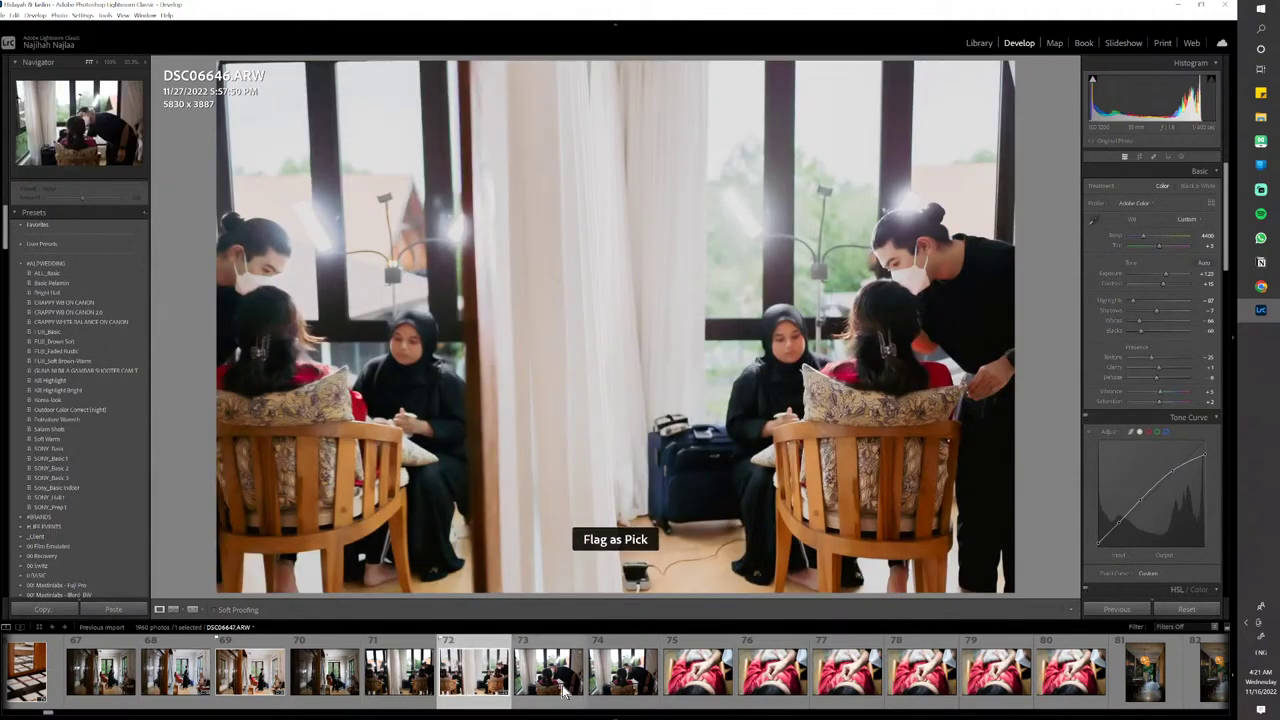
pyautogui.click(628, 692)
pyautogui.hotkey('ctrl', 'shift', 'v')
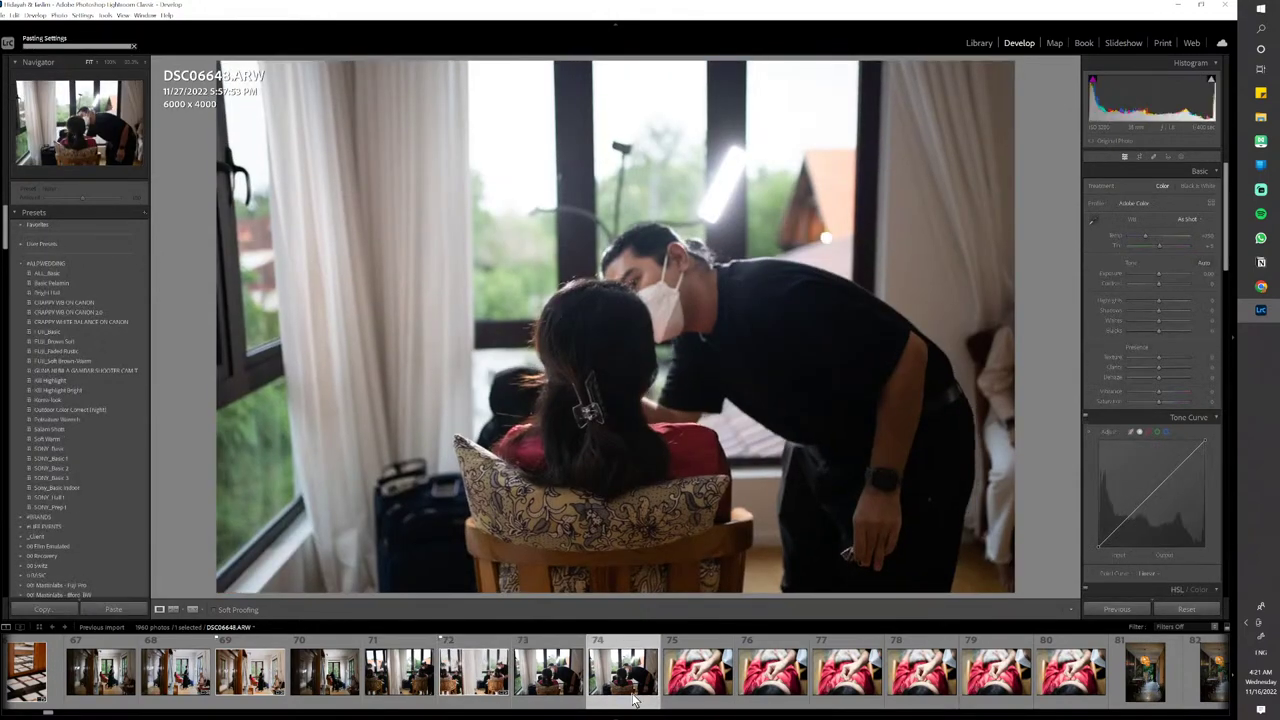
# Flag photo 74 as a pick, then paste its settings onto photo 76 and lower the exposure to about -0.57
pyautogui.press('p')
pyautogui.click(752, 661)
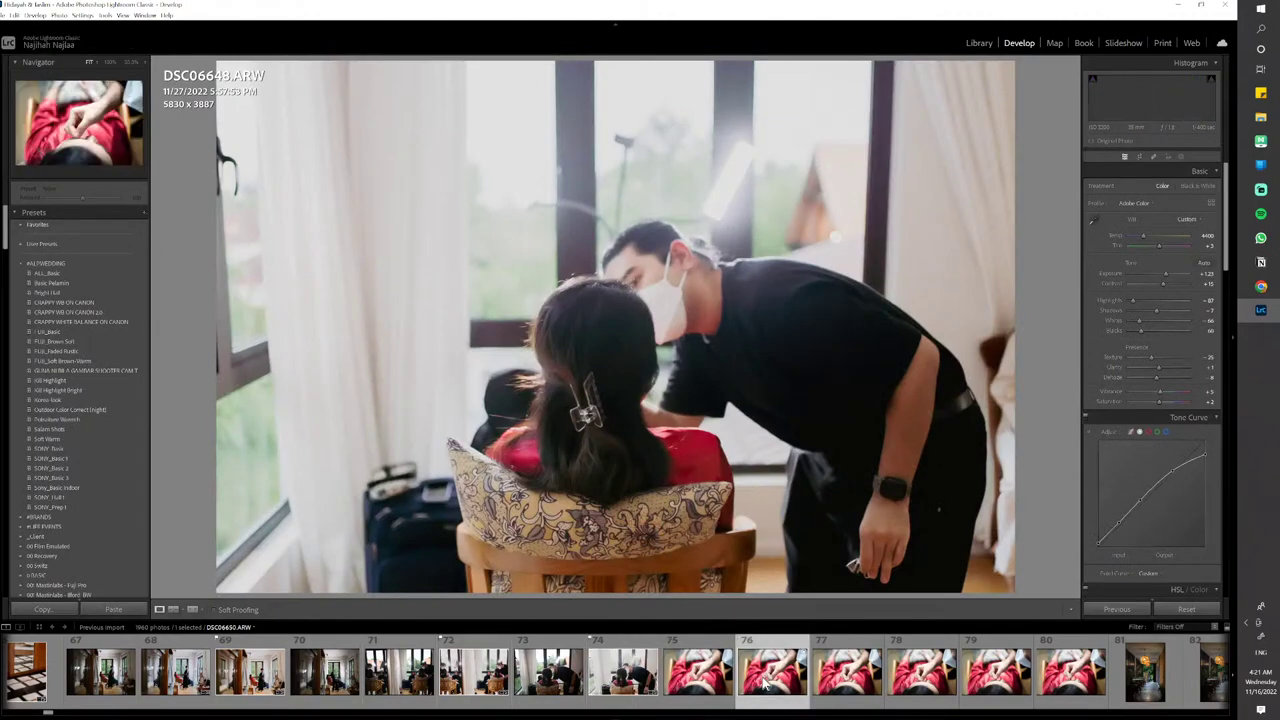
pyautogui.hotkey('ctrl', 'shift', 'v')
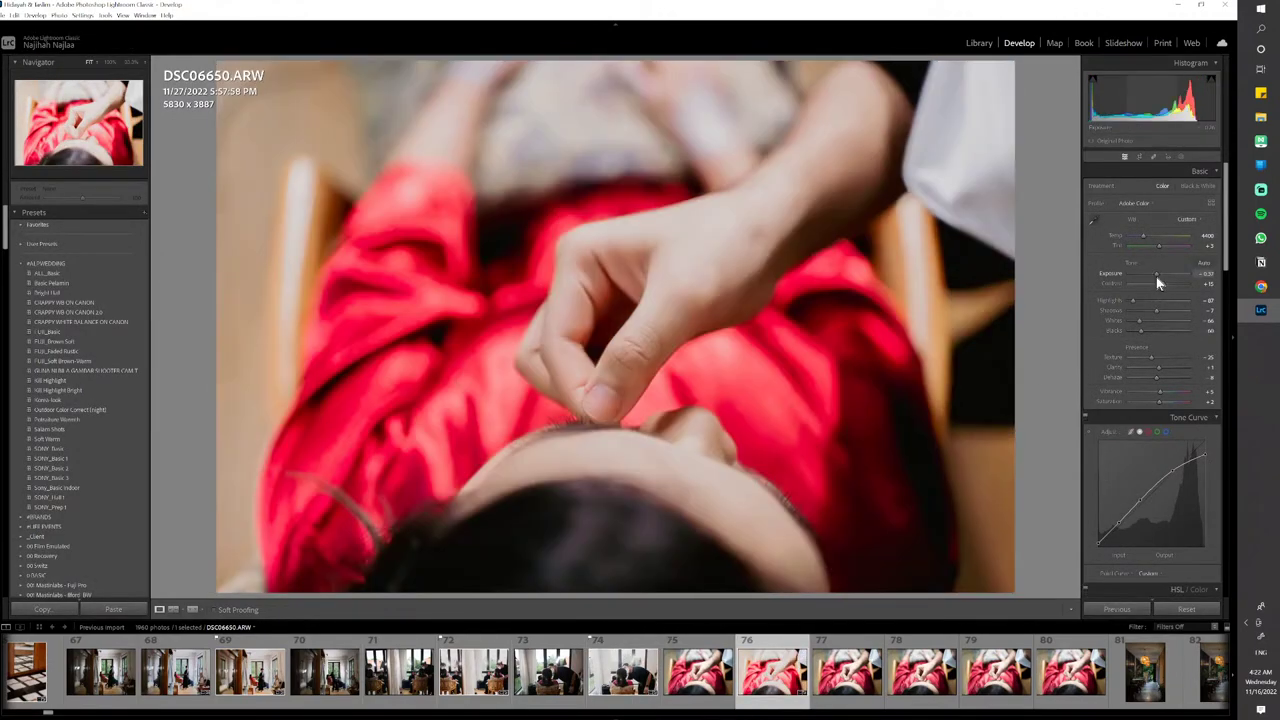
pyautogui.moveTo(1165, 274); pyautogui.dragTo(1160, 276)
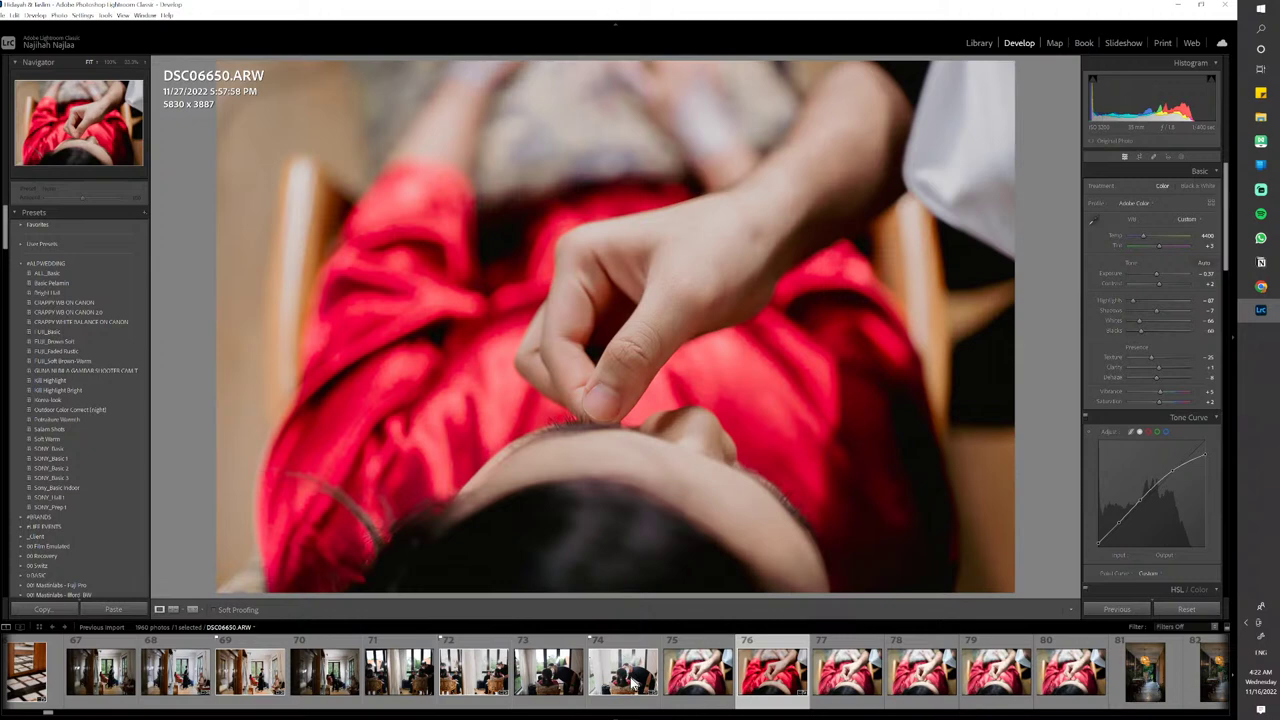
# Paste the copied settings onto photo 81 of the lamp-lit corridor and apply the Kill Highlight Bright preset
pyautogui.scroll(-3, 632, 684)
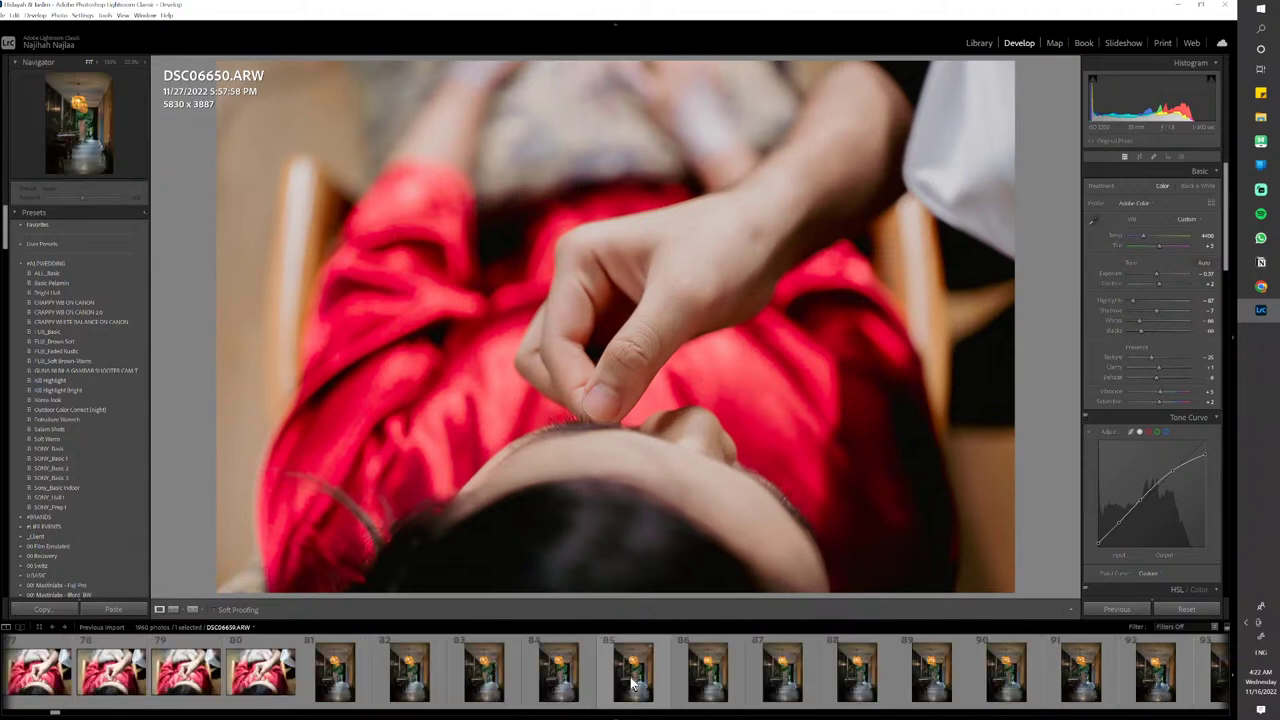
pyautogui.click(255, 675)
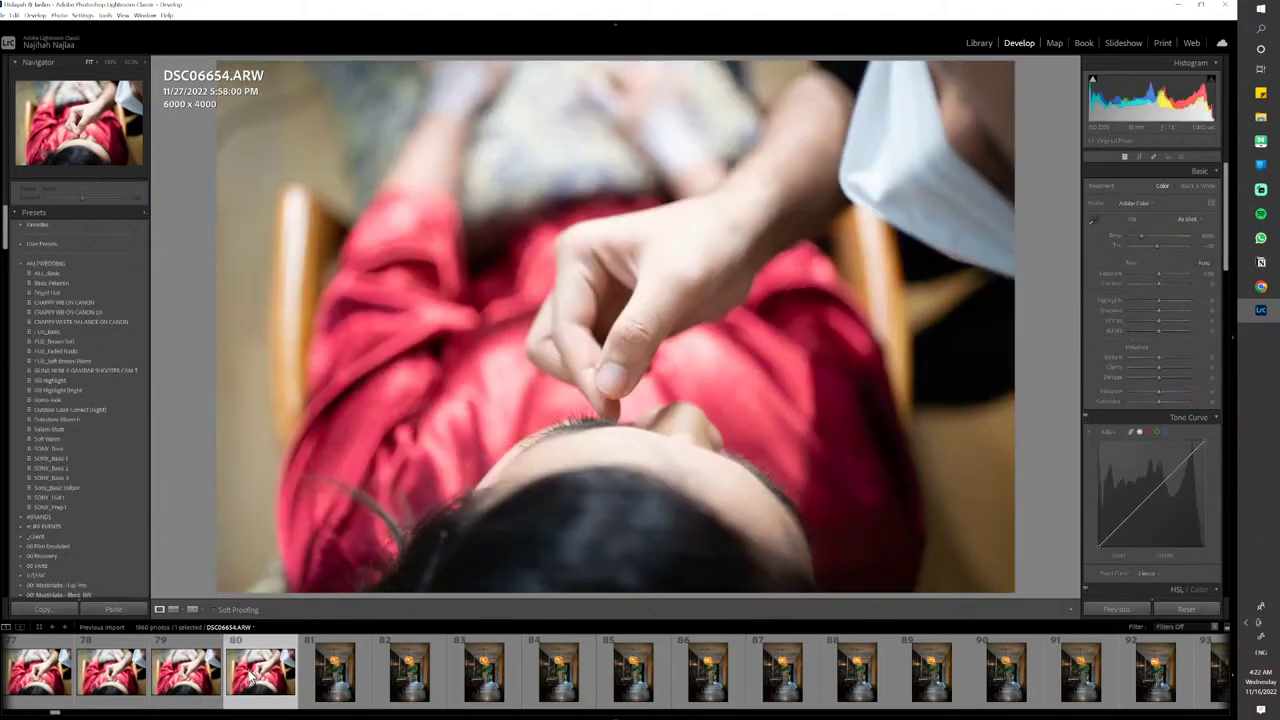
pyautogui.click(308, 690)
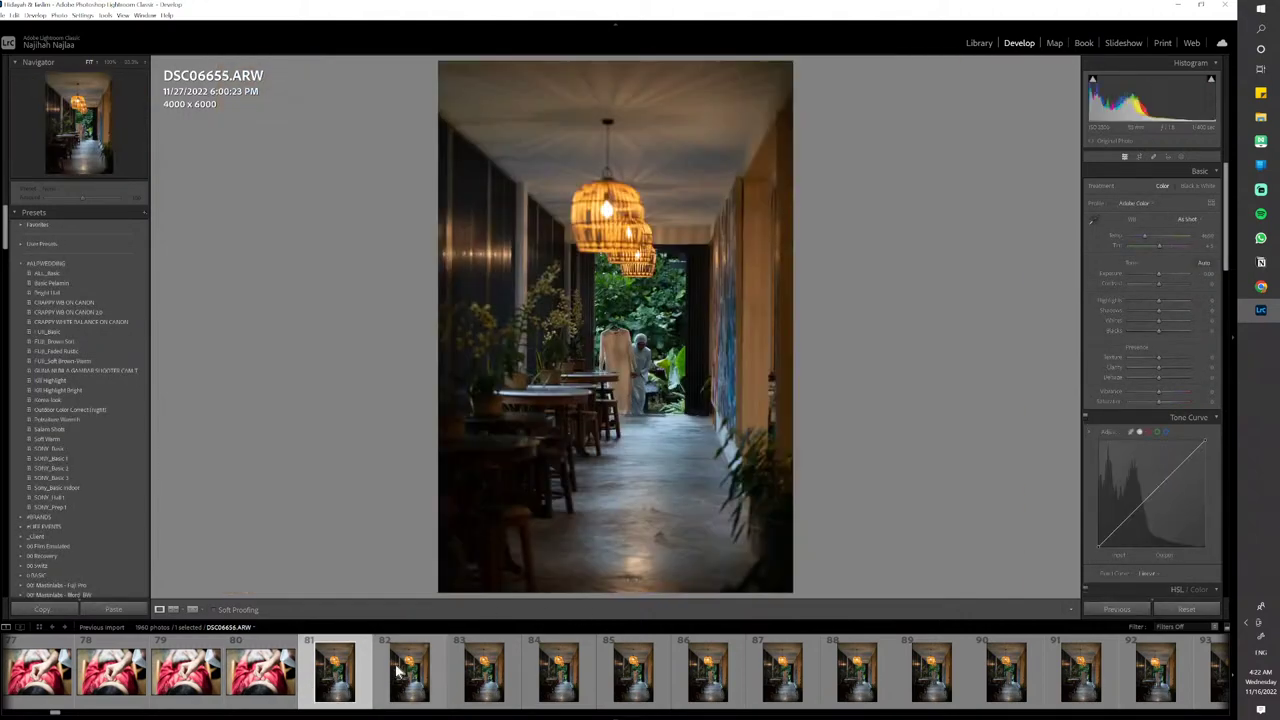
pyautogui.hotkey('ctrl', 'v')
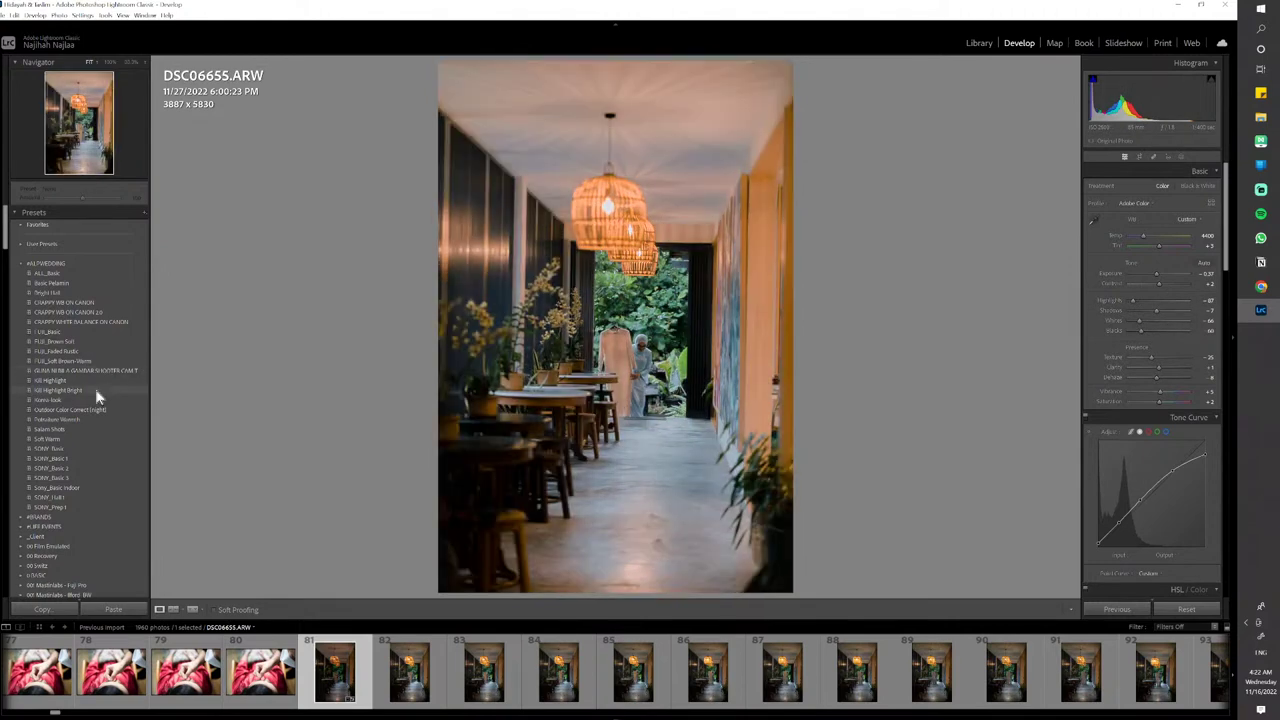
pyautogui.click(96, 391)
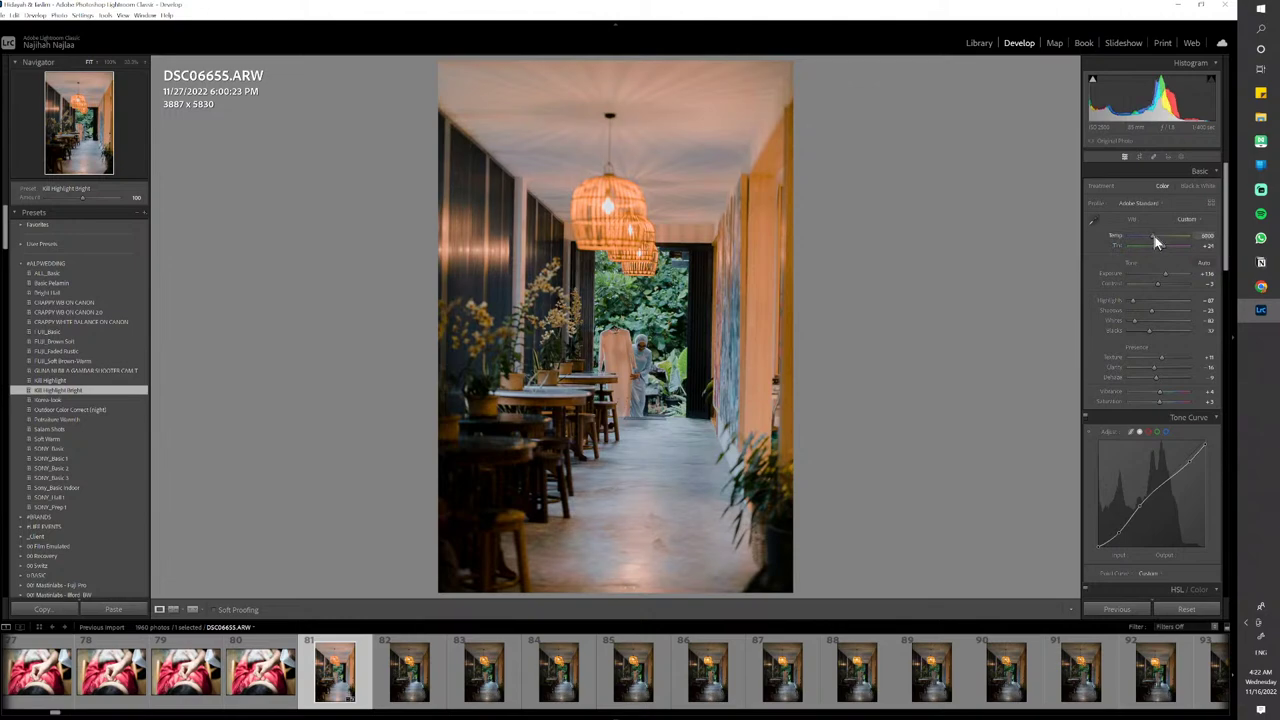
# Raise photo 81's exposure slightly and adjust its crop, then compare before and after and flag it as a pick
pyautogui.moveTo(1163, 272); pyautogui.dragTo(1174, 274)
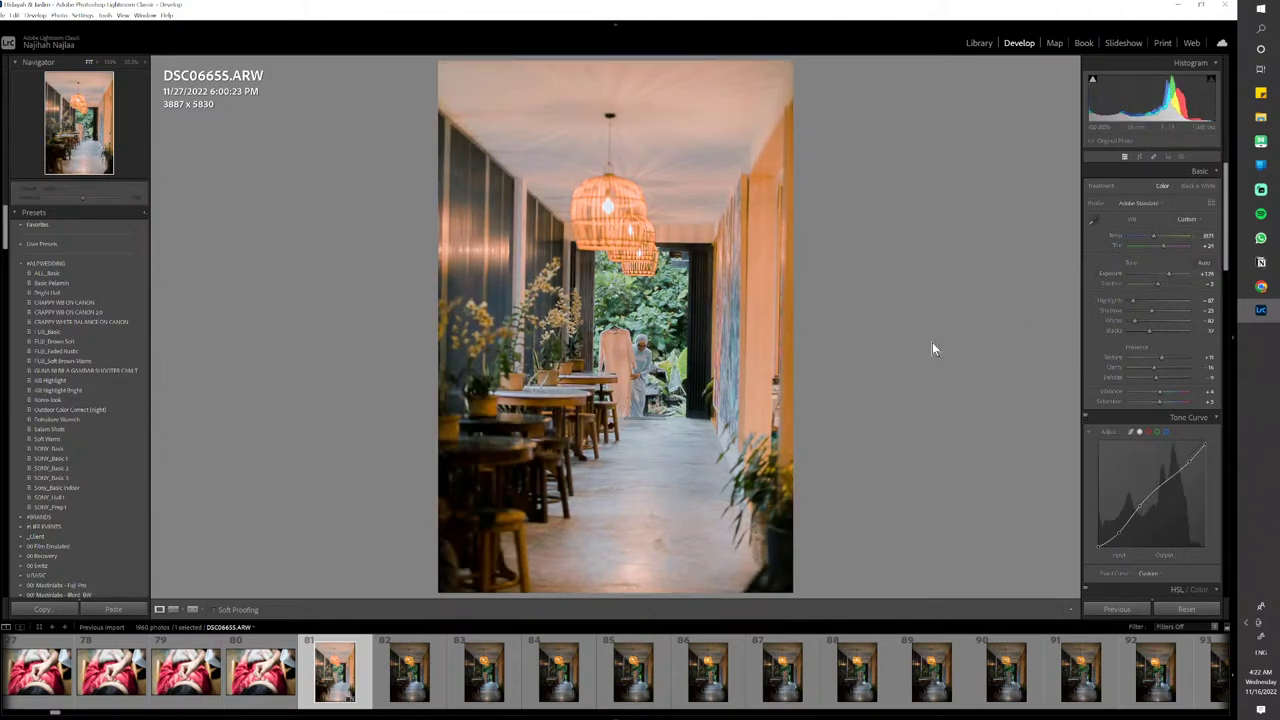
pyautogui.press('r')
pyautogui.press('y')
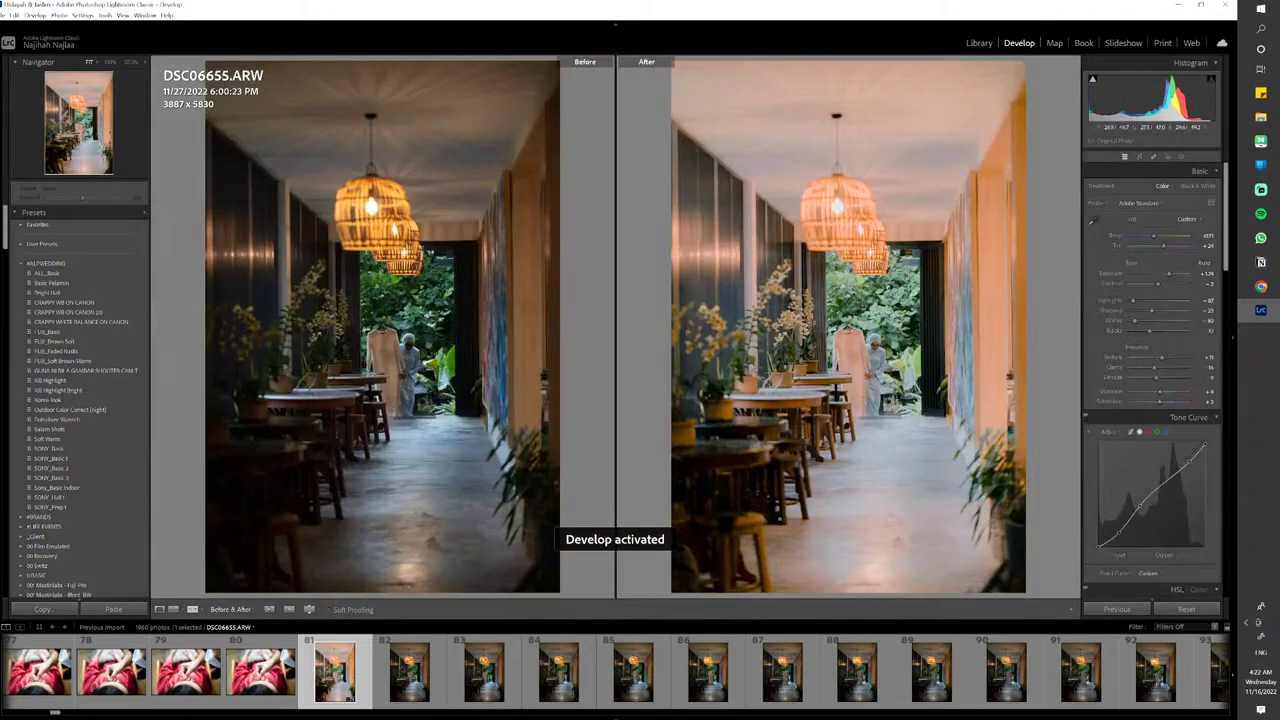
pyautogui.press('y')
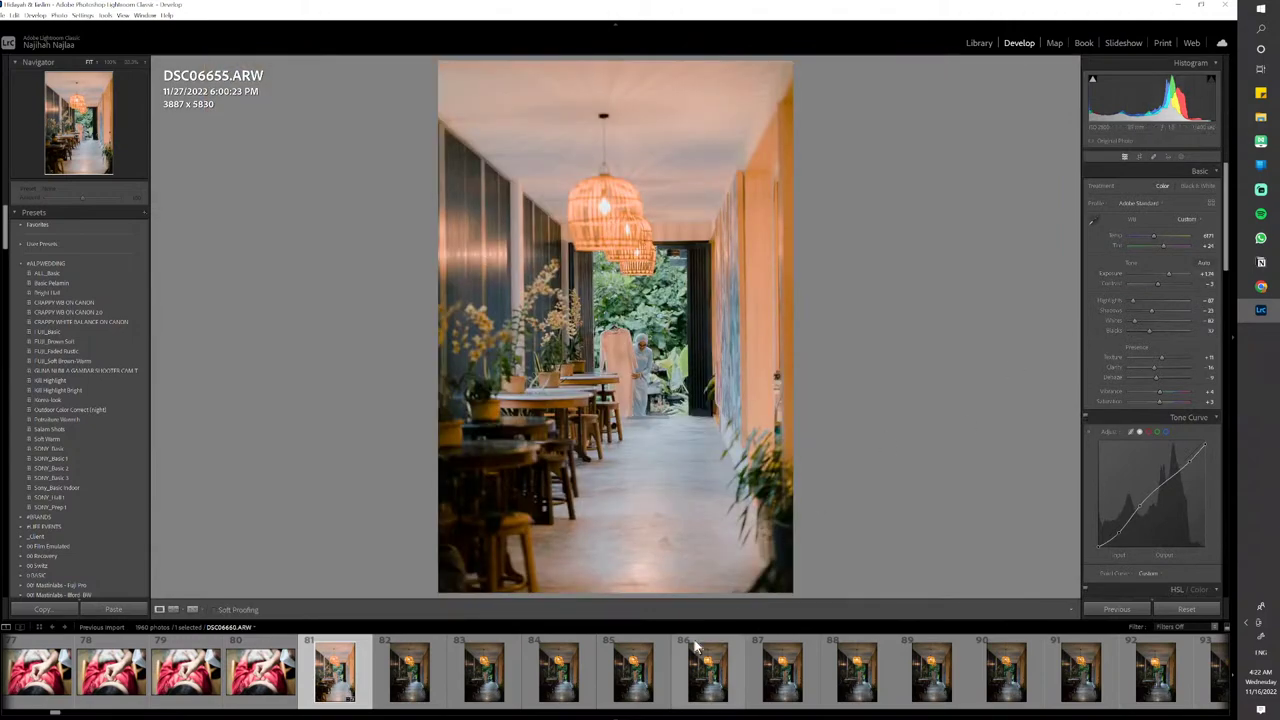
pyautogui.press('p')
# Preview photo 85 of the corridor, then return to photo 81 and copy its develop settings
pyautogui.click(632, 700)
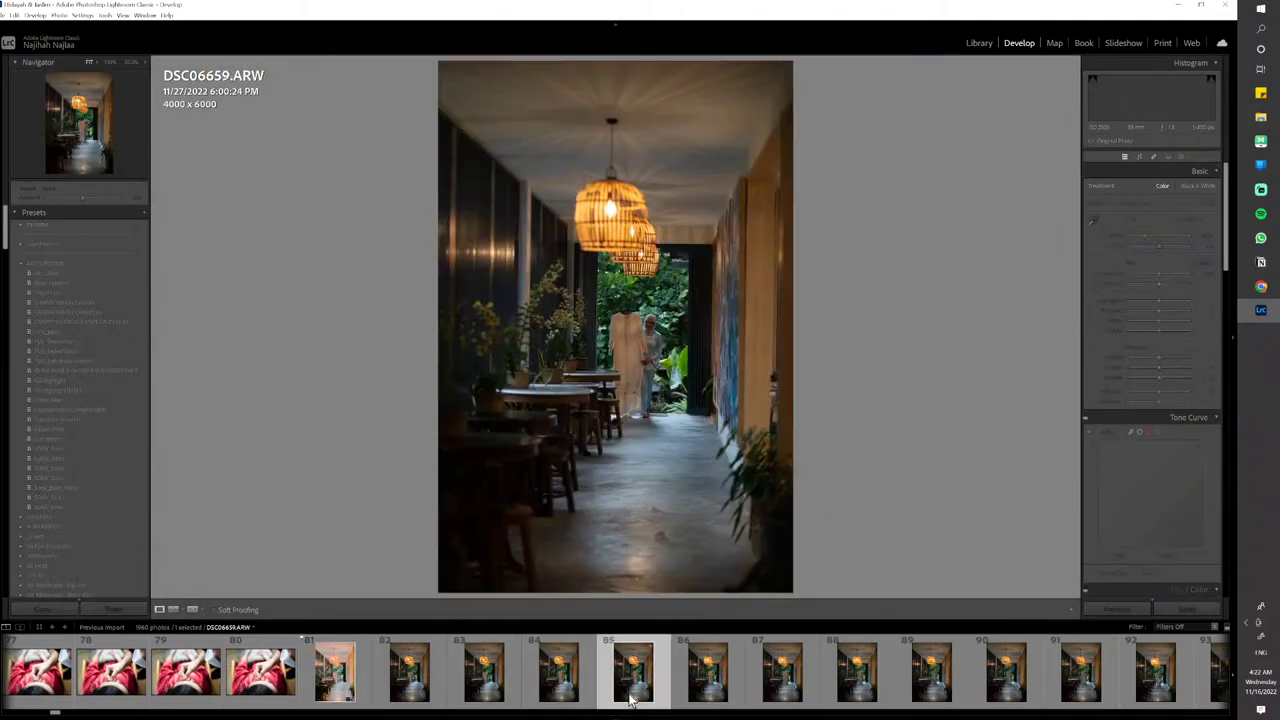
pyautogui.press('Left')
pyautogui.press('Left')
pyautogui.press('Left')
pyautogui.press('Left')
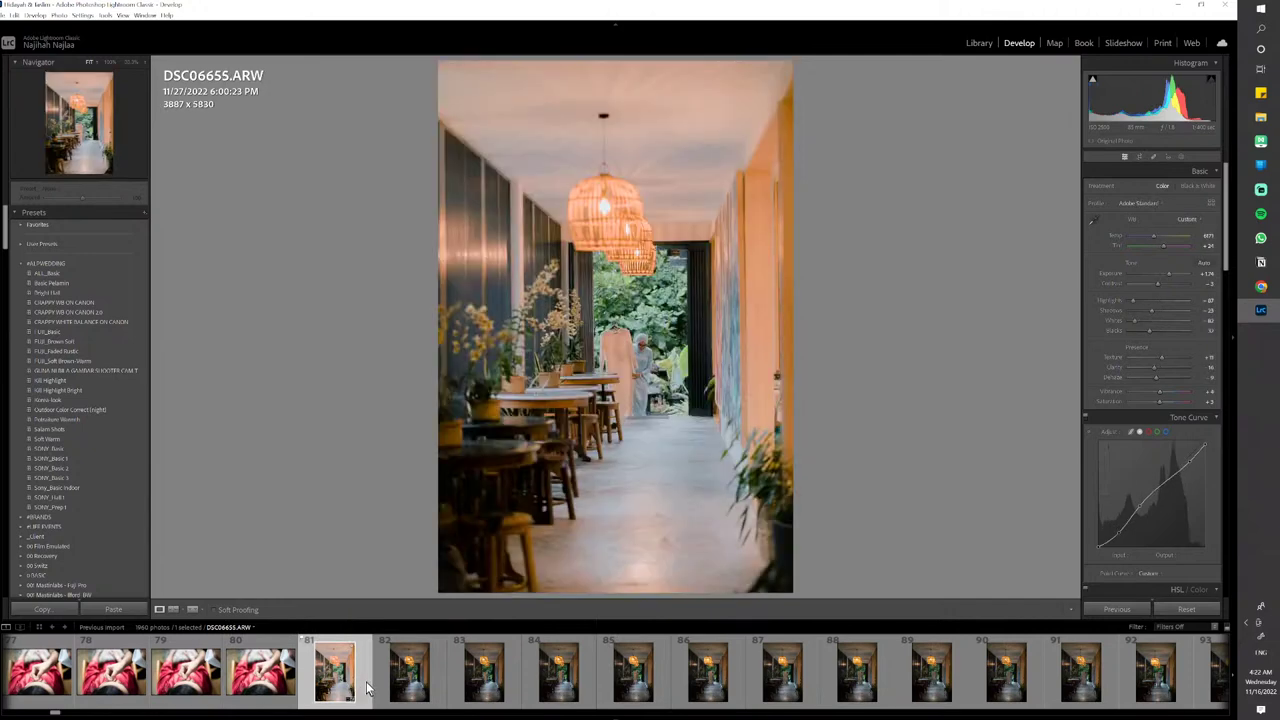
pyautogui.hotkey('ctrl', 'shift', 'c')
pyautogui.press('Return')
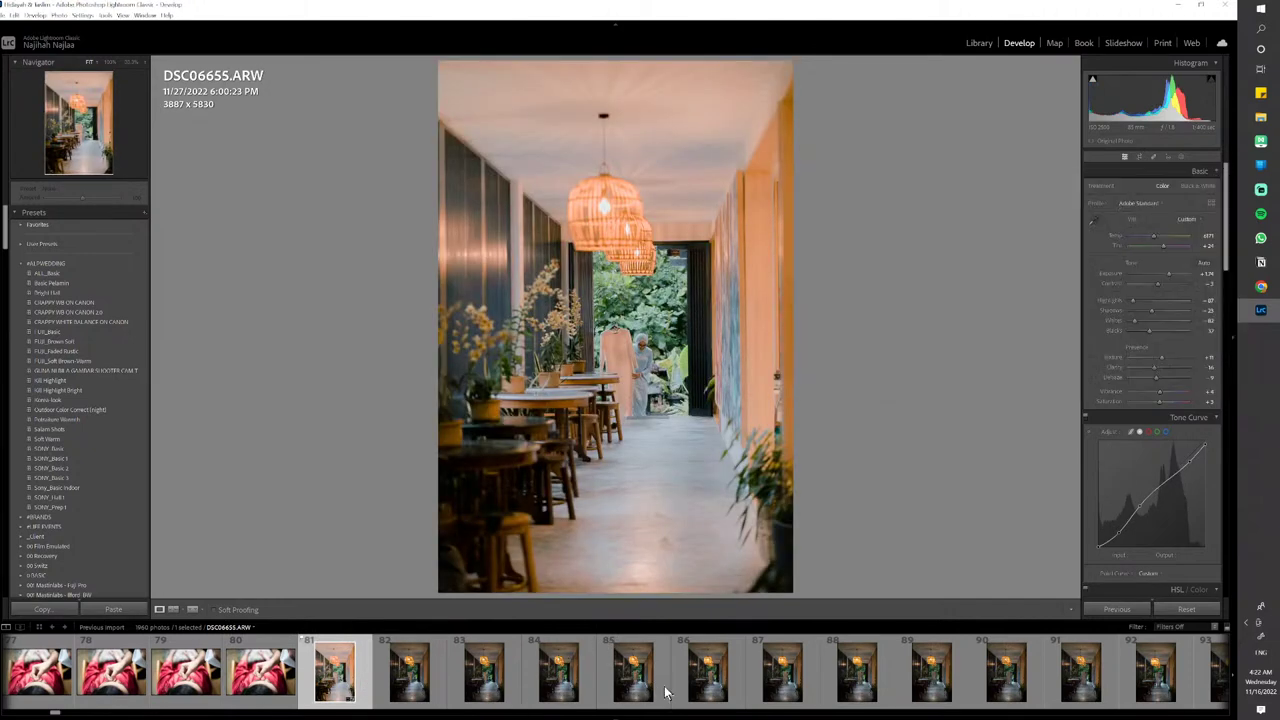
# Paste photo 81's settings onto photo 85 of the corridor and flag it as a pick
pyautogui.click(665, 692)
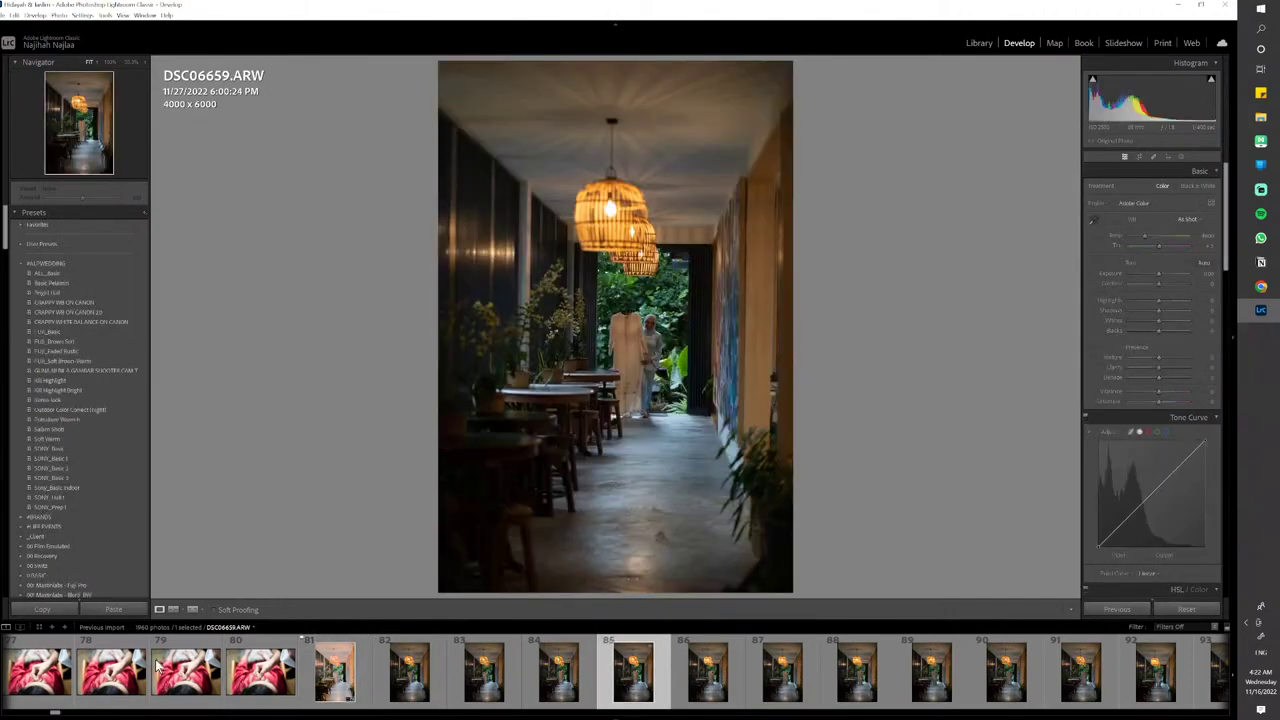
pyautogui.hotkey('ctrl', 'shift', 'v')
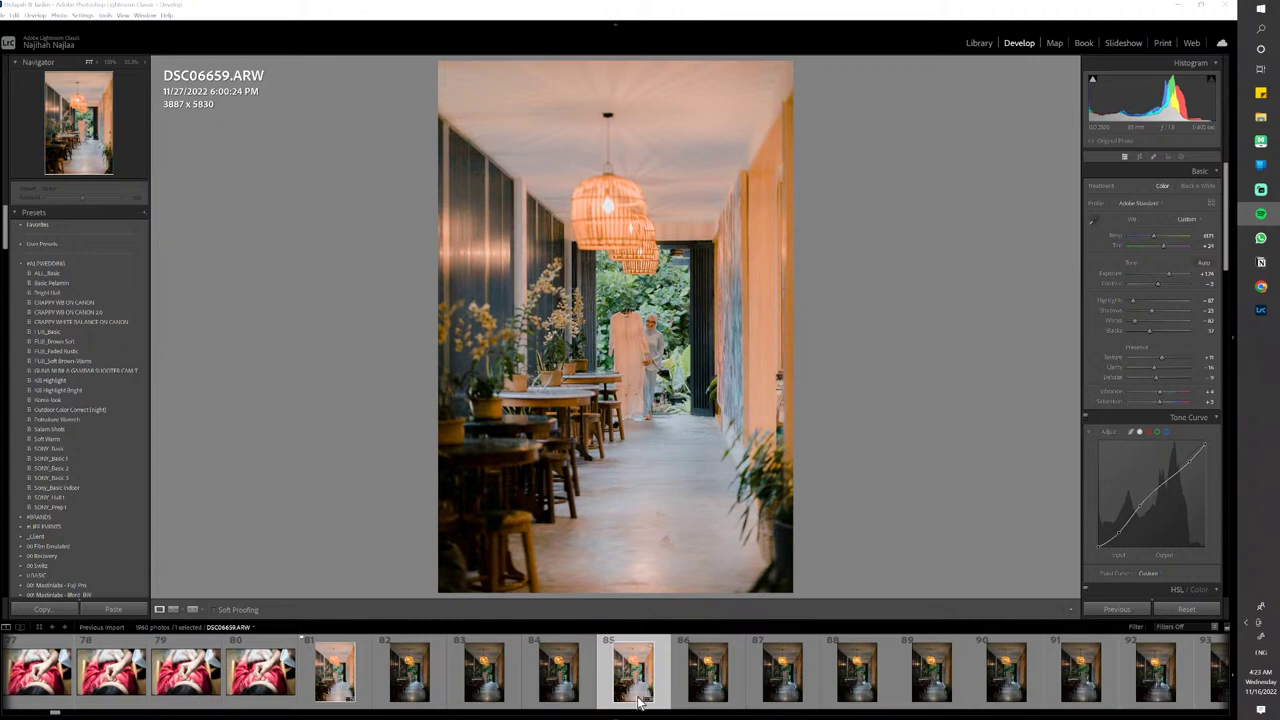
pyautogui.press('p')
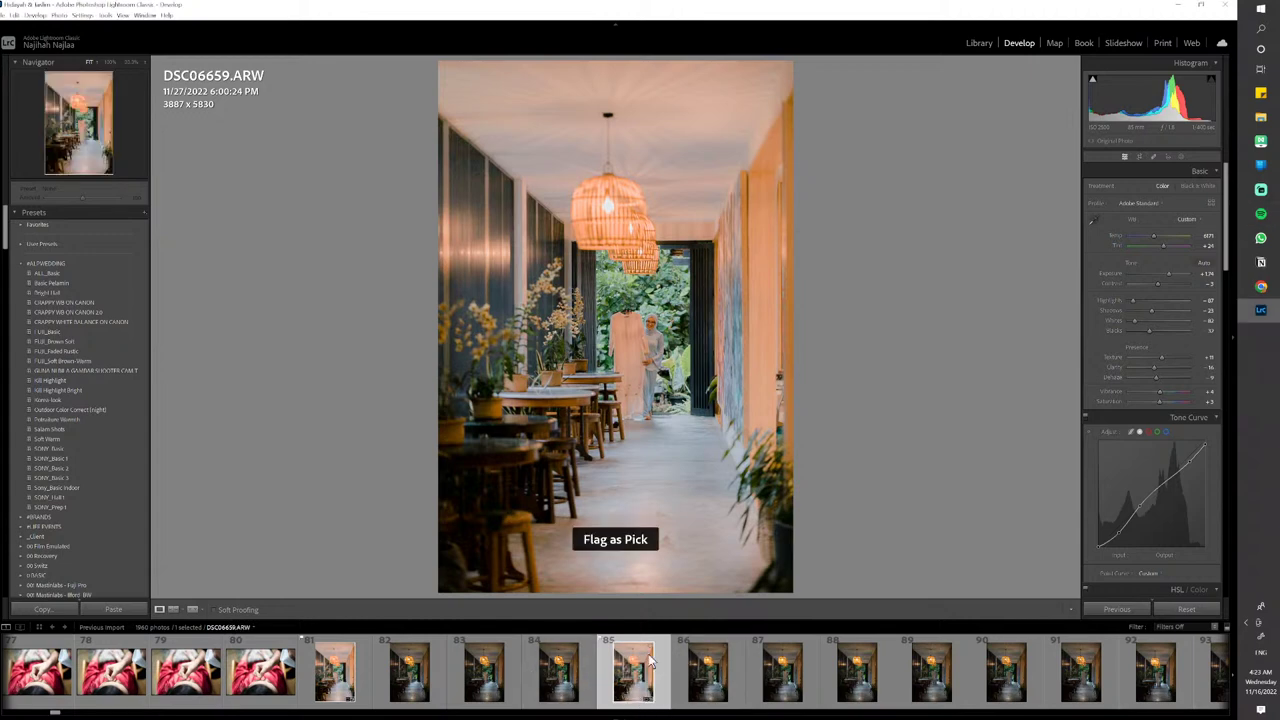
# Cool photo 85's temperature to about 5771 with tint about -3, and copy its develop settings
pyautogui.moveTo(1154, 240); pyautogui.dragTo(1151, 237)
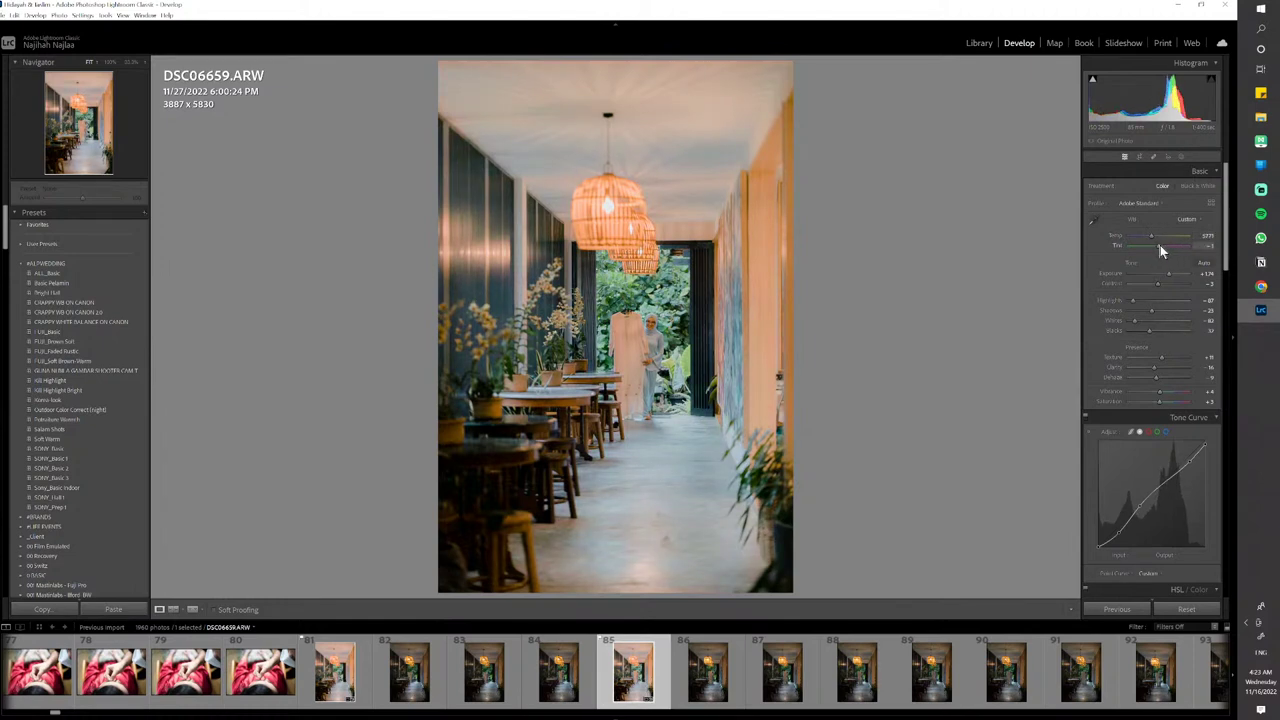
pyautogui.press('p')
pyautogui.hotkey('ctrl', 'shift', 'c')
pyautogui.press('Return')
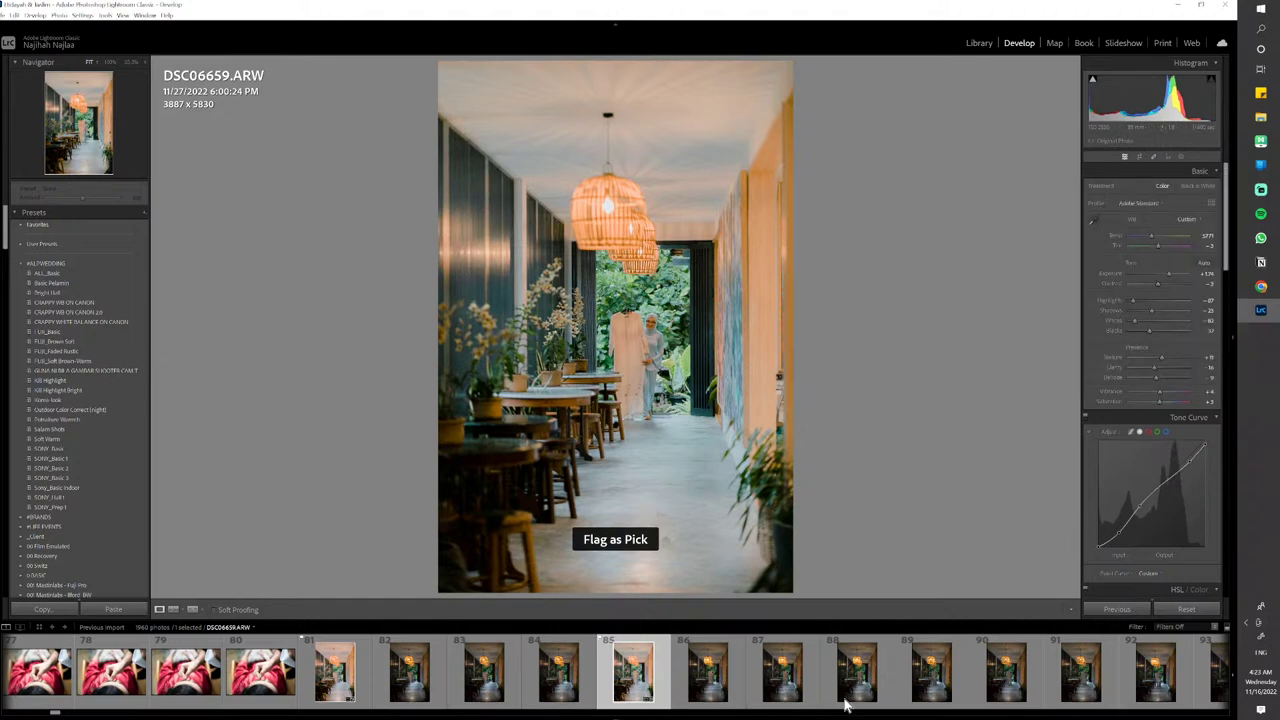
# Paste photo 85's settings onto photo 96 of the woman holding up the dress in the corridor
pyautogui.hotkey('ctrl', 'shift', 'v')
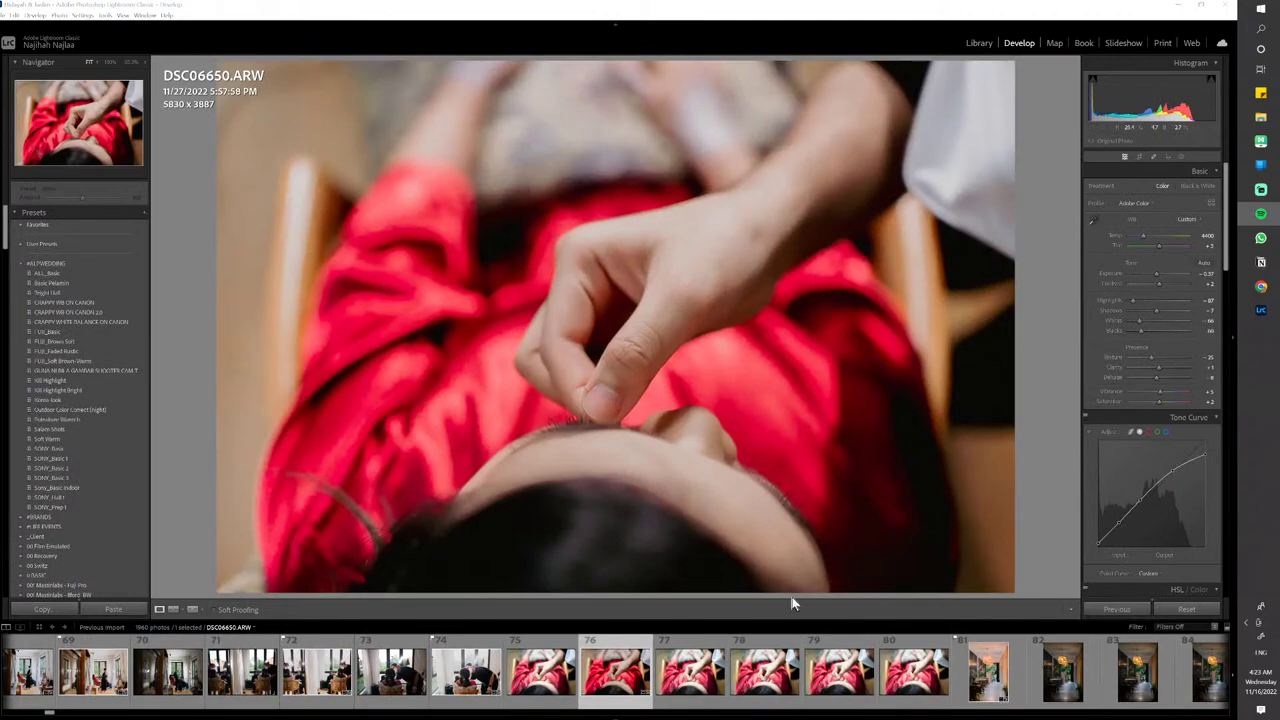
pyautogui.scroll(-5, 903, 680)
pyautogui.scroll(-3, 903, 680)
pyautogui.click(488, 672)
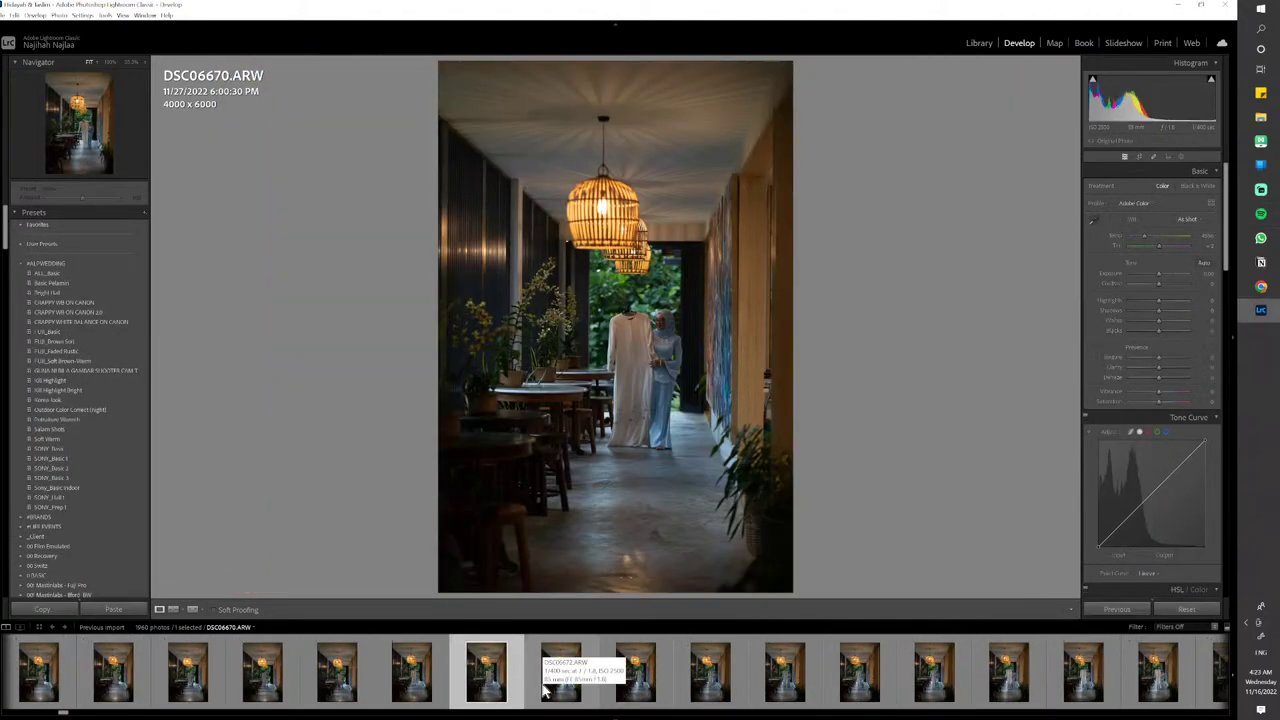
# Apply photo 85's settings to photo 97, reframe its crop, and warm the temperature slightly
pyautogui.click(556, 693)
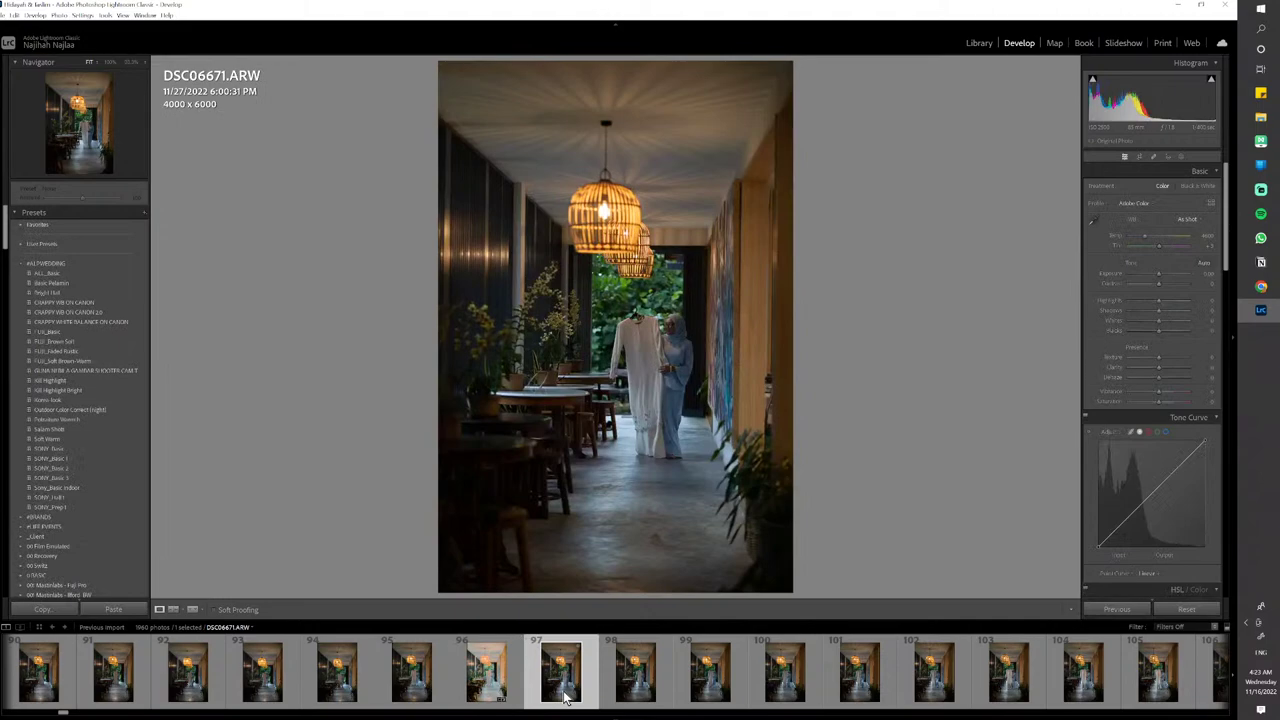
pyautogui.press('r')
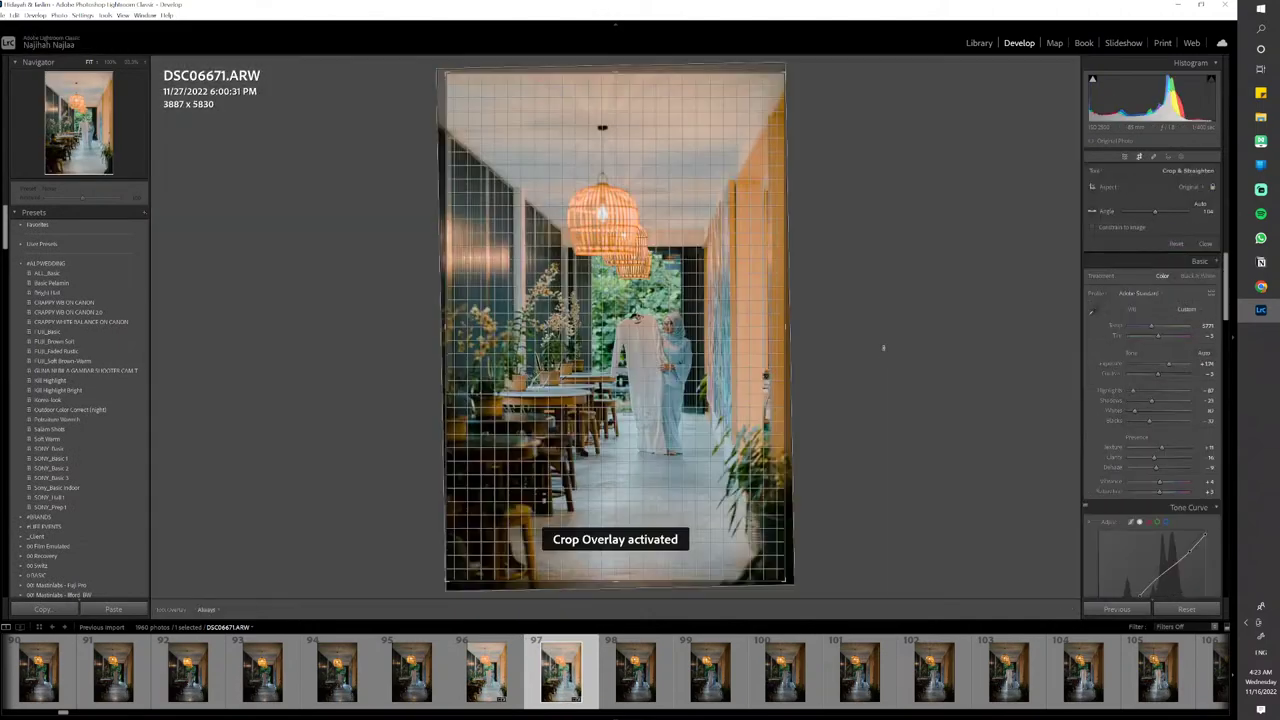
pyautogui.press('r')
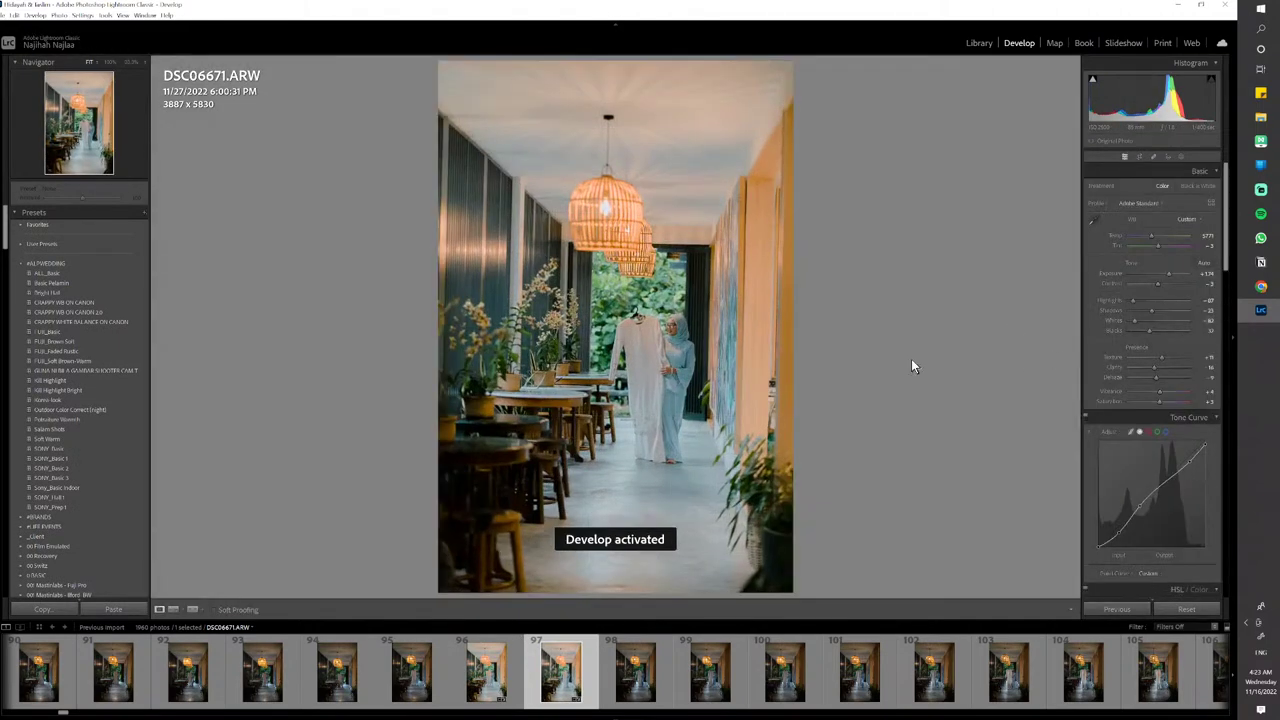
pyautogui.press('r')
pyautogui.press('r')
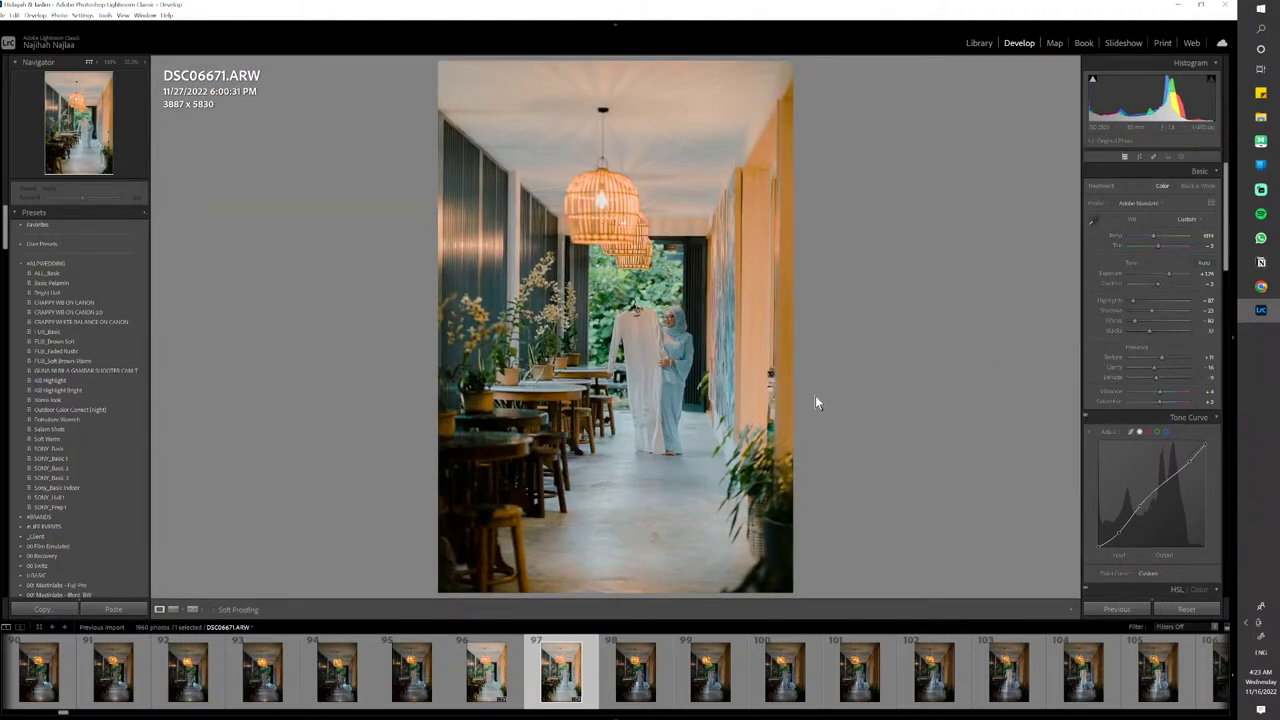
# Lower photo 97's aqua saturation to about -68
pyautogui.moveTo(1228, 280); pyautogui.dragTo(1225, 335)
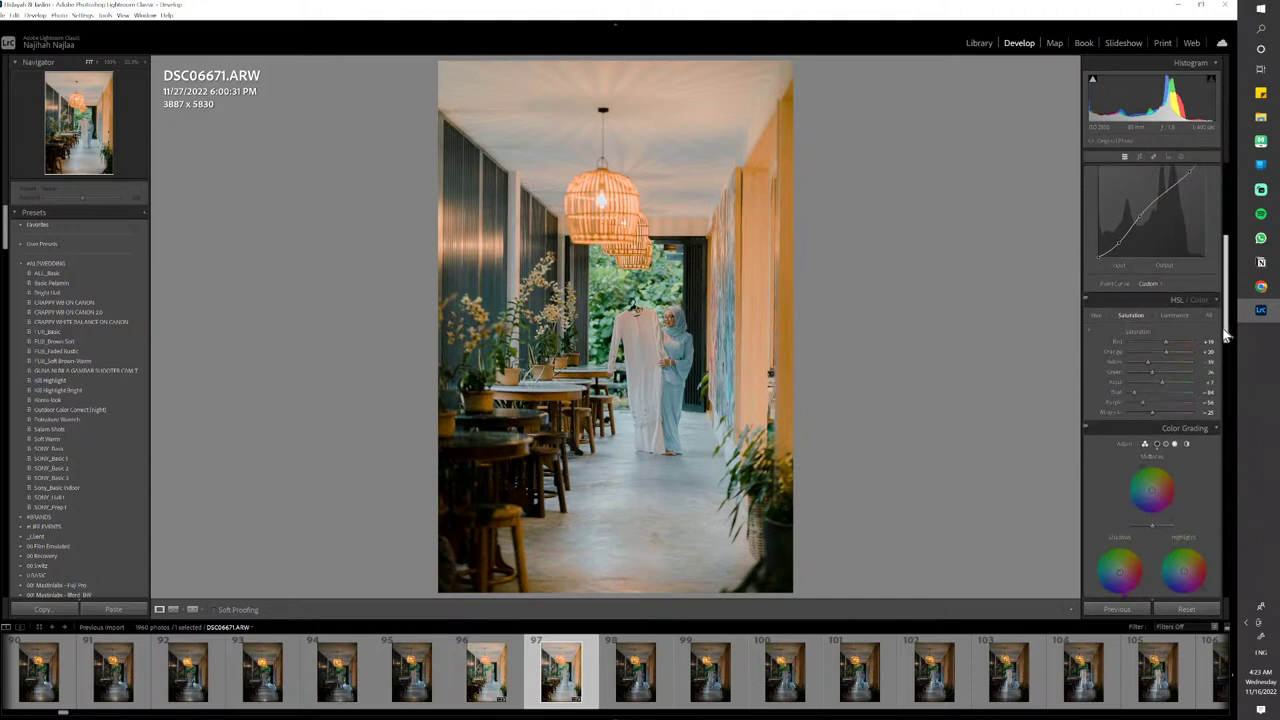
pyautogui.scroll(1, 1222, 262)
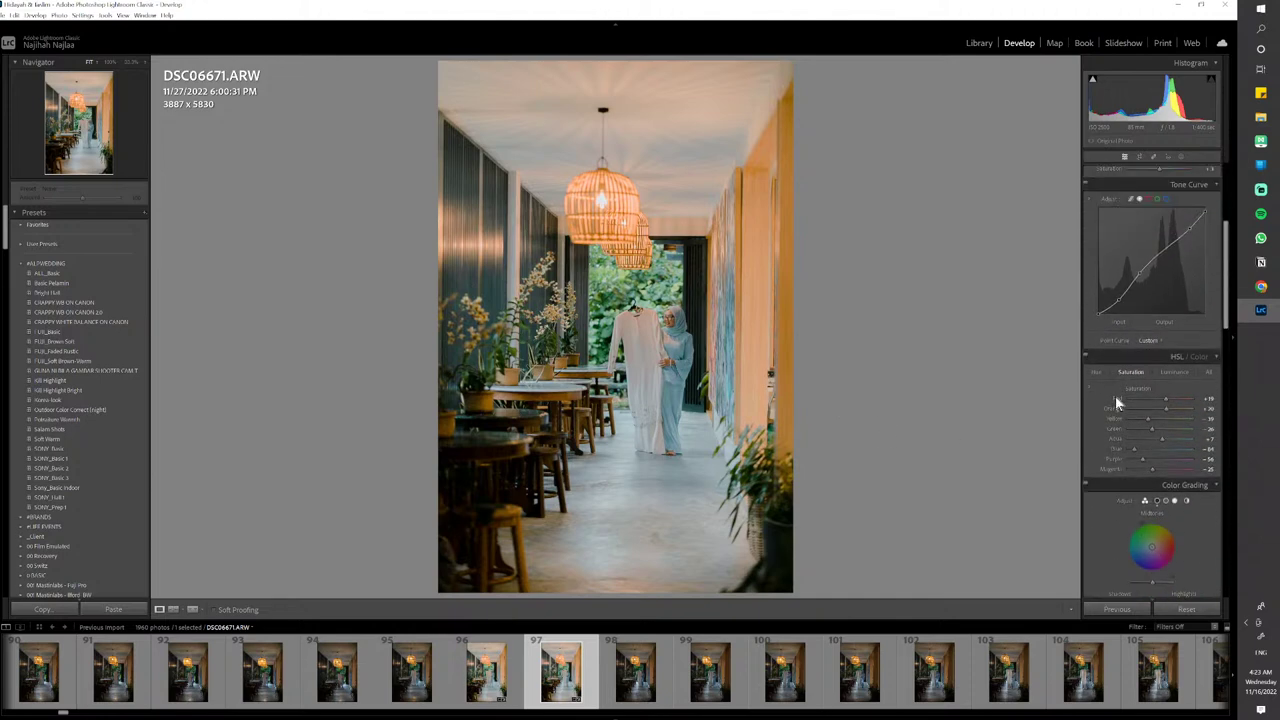
pyautogui.moveTo(1152, 447); pyautogui.dragTo(1147, 446)
# Copy photo 97's develop settings and flag it as a pick
pyautogui.hotkey('ctrl', 'shift', 'c')
pyautogui.press('Return')
pyautogui.press('p')
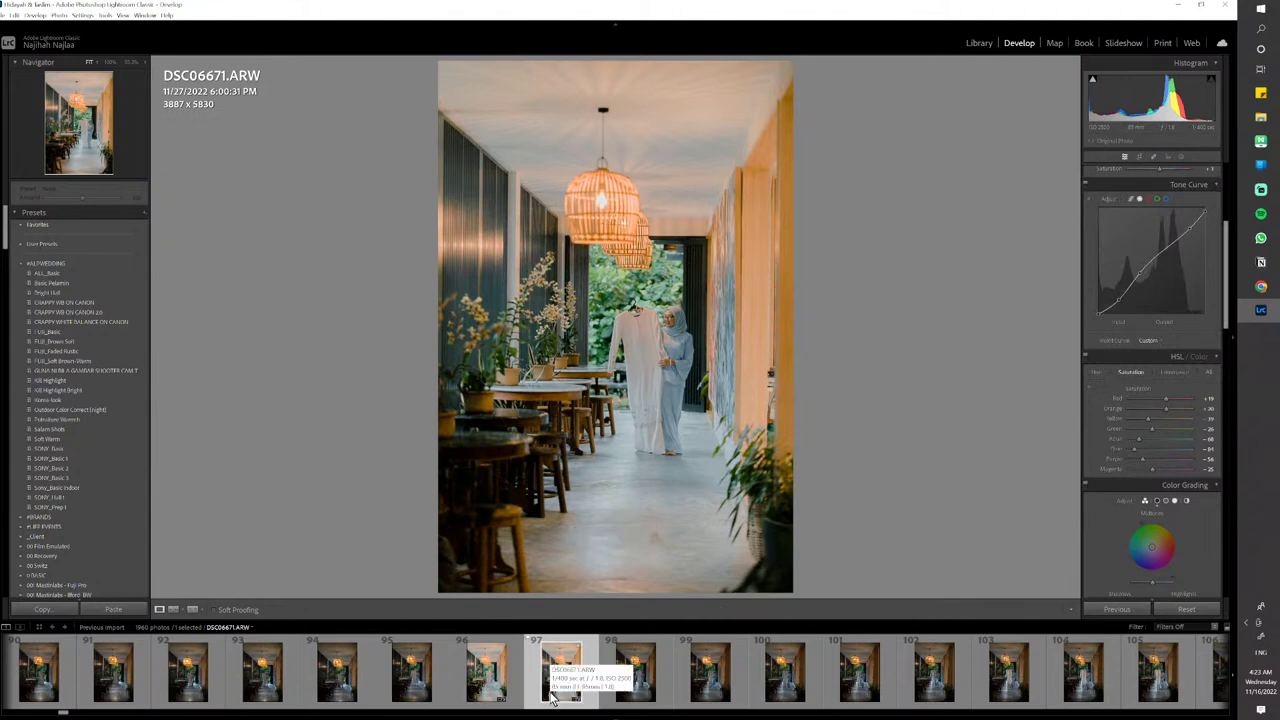
# Paste photo 97's settings onto corridor photos 99 and 102 and flag both as picks
pyautogui.click(712, 686)
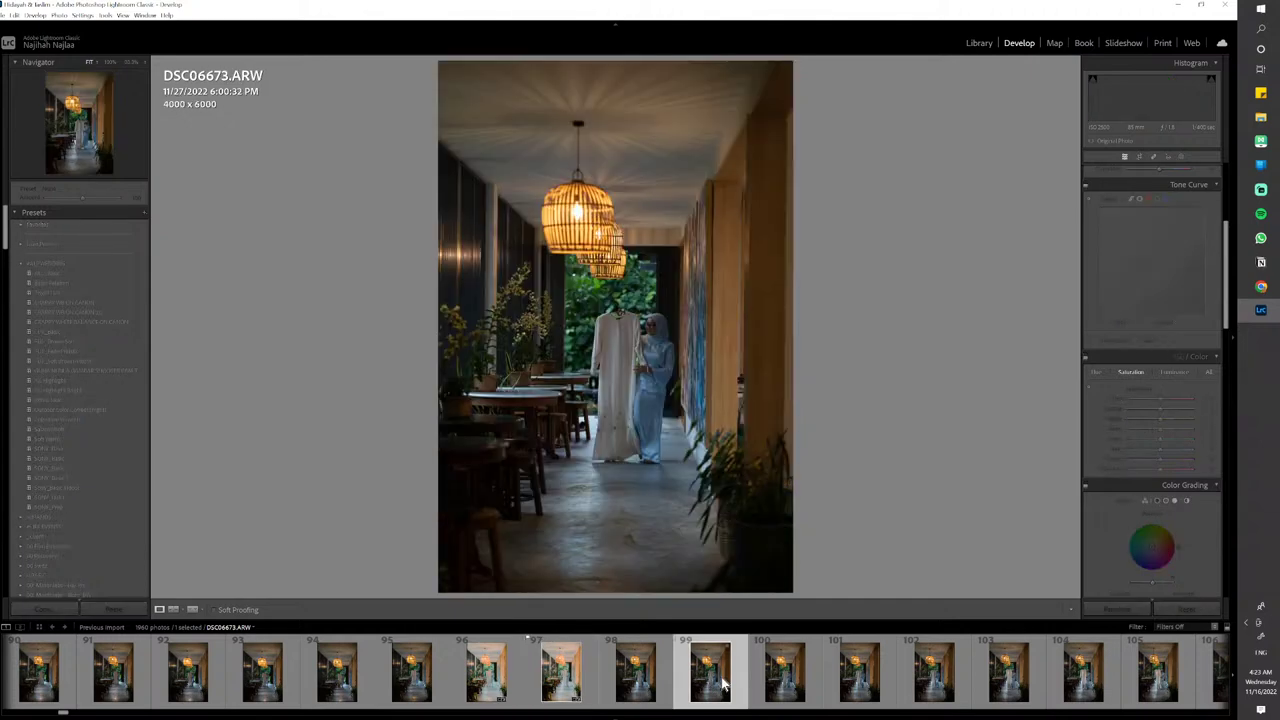
pyautogui.hotkey('ctrl', 'v')
pyautogui.press('p')
pyautogui.click(930, 676)
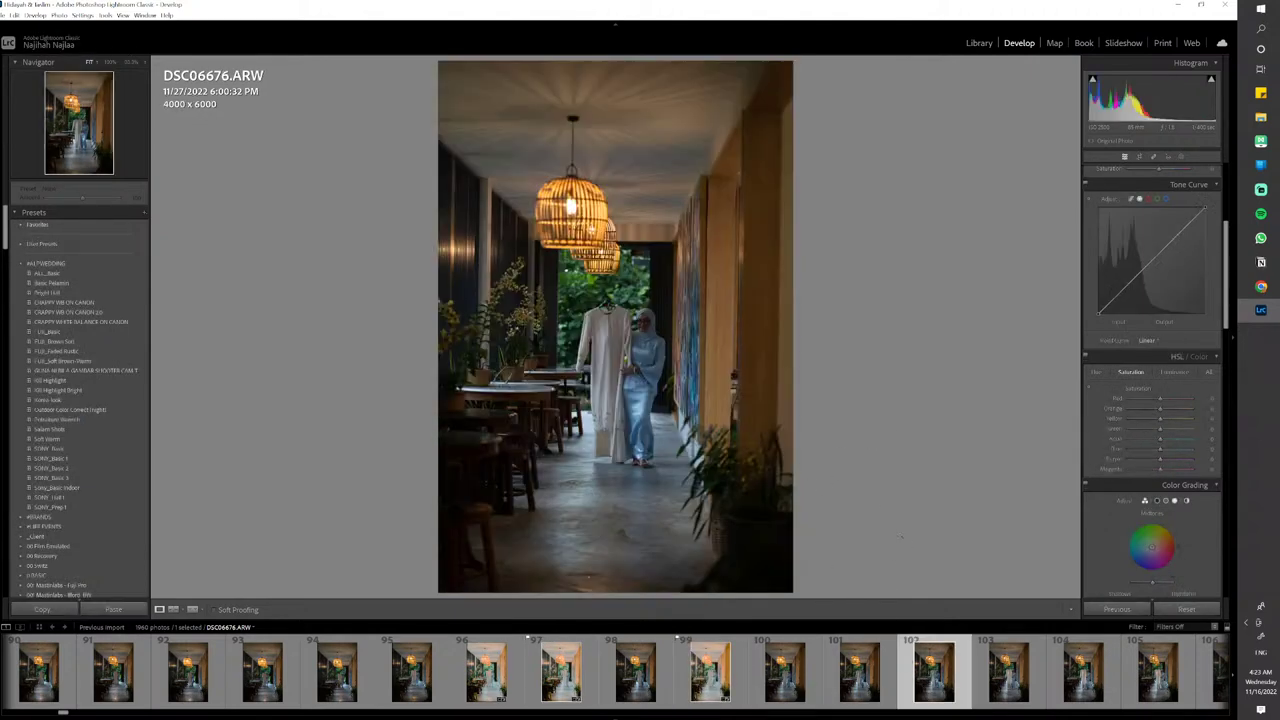
pyautogui.hotkey('ctrl', 'v')
pyautogui.press('p')
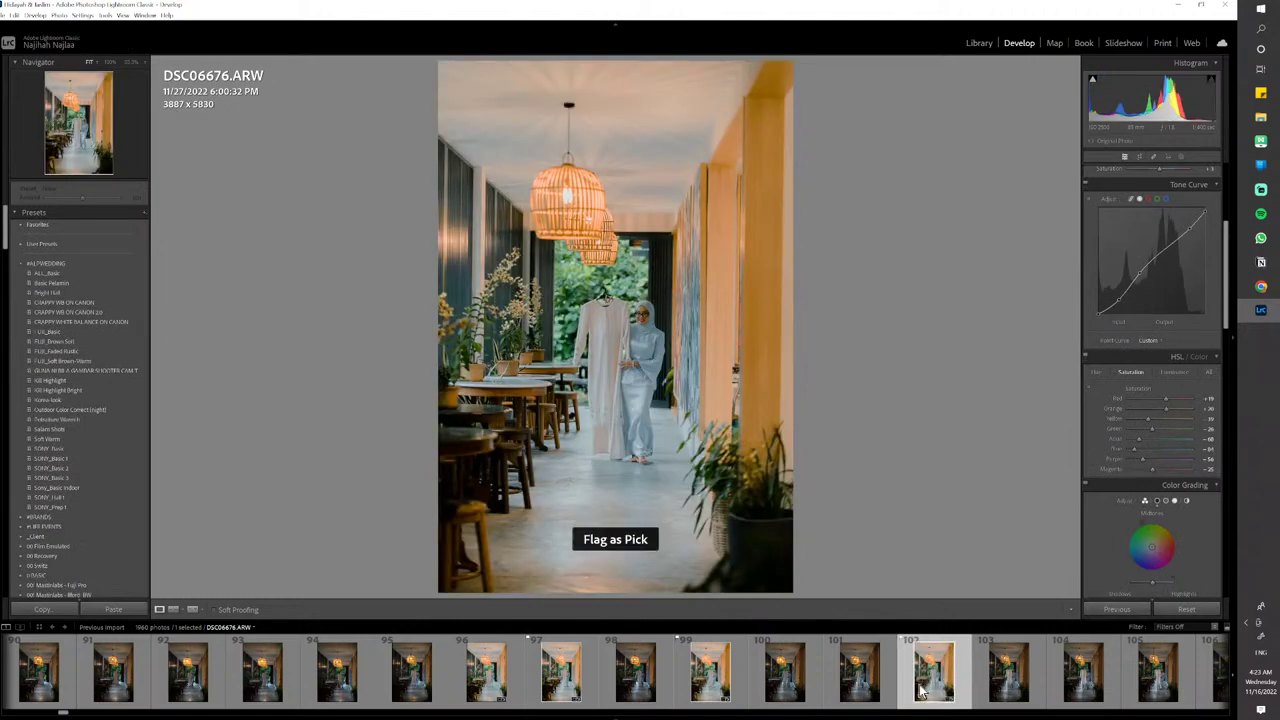
# Paste photo 97's settings onto photo 105 of the woman holding the dress, flag it as a pick, and review its adjustments
pyautogui.scroll(-5, 830, 672)
pyautogui.click(783, 690)
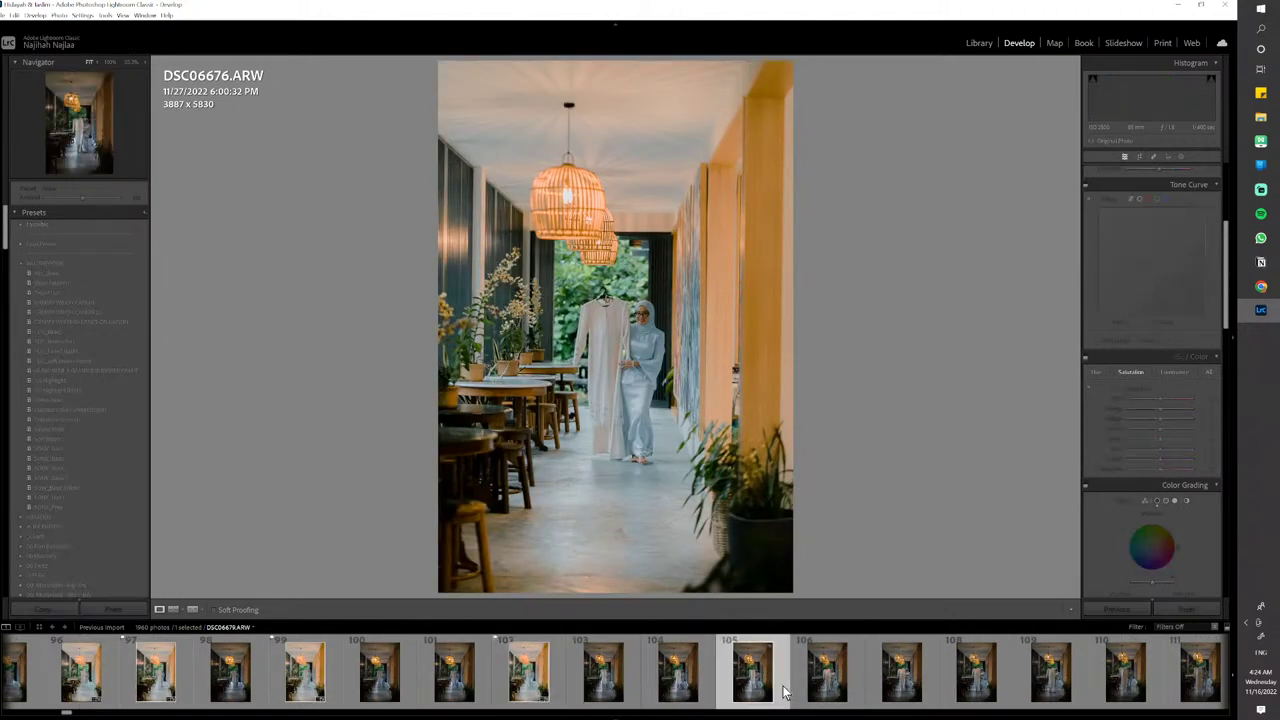
pyautogui.hotkey('ctrl', 'v')
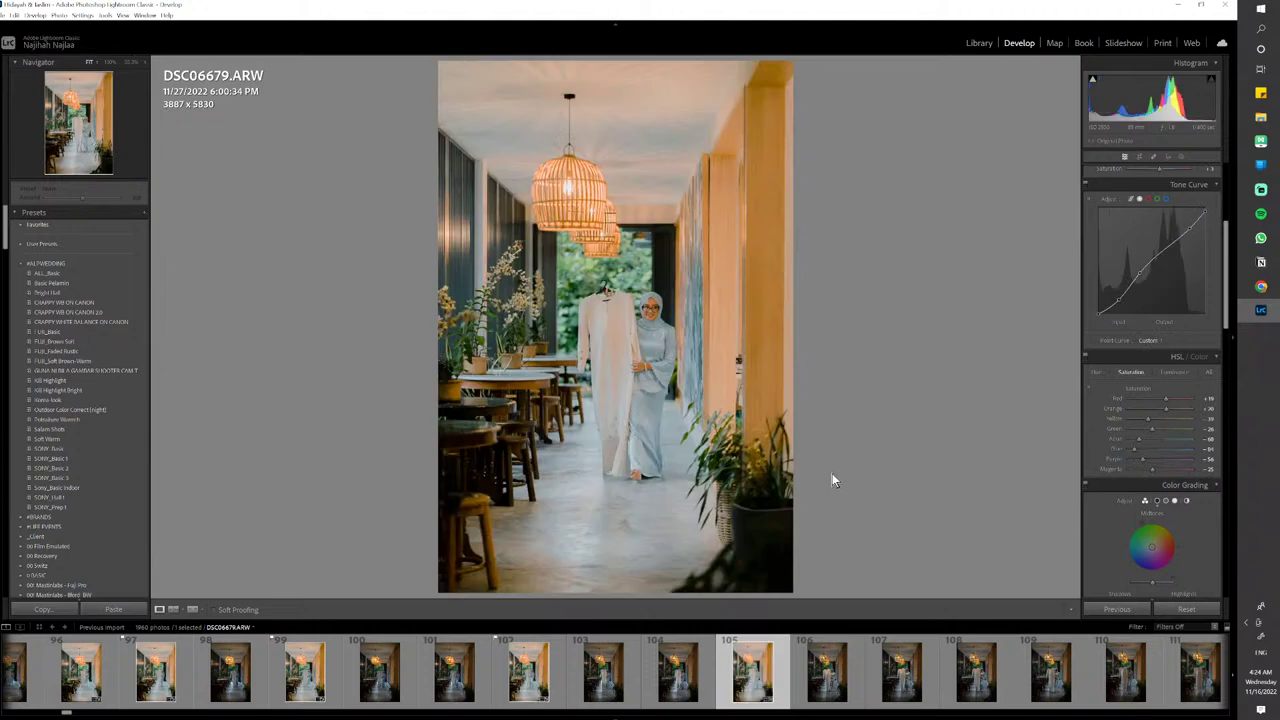
pyautogui.press('p')
pyautogui.scroll(5, 1121, 334)
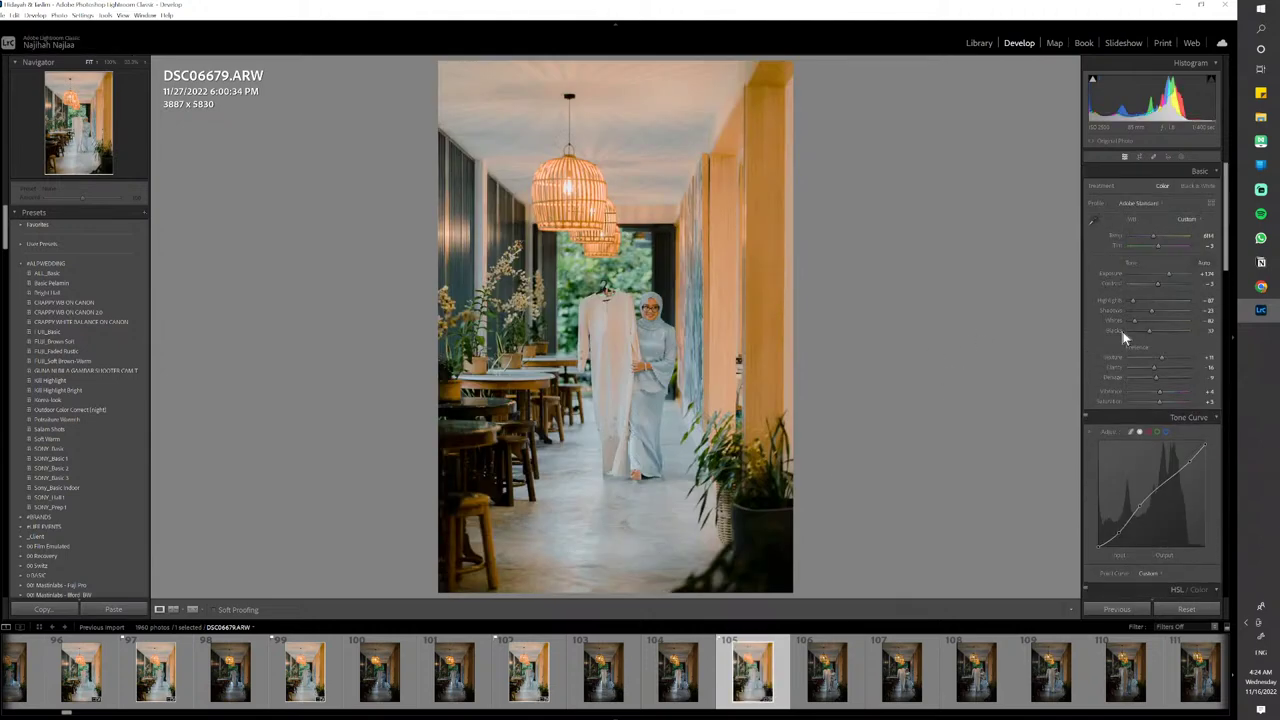
pyautogui.scroll(-2, 1148, 400)
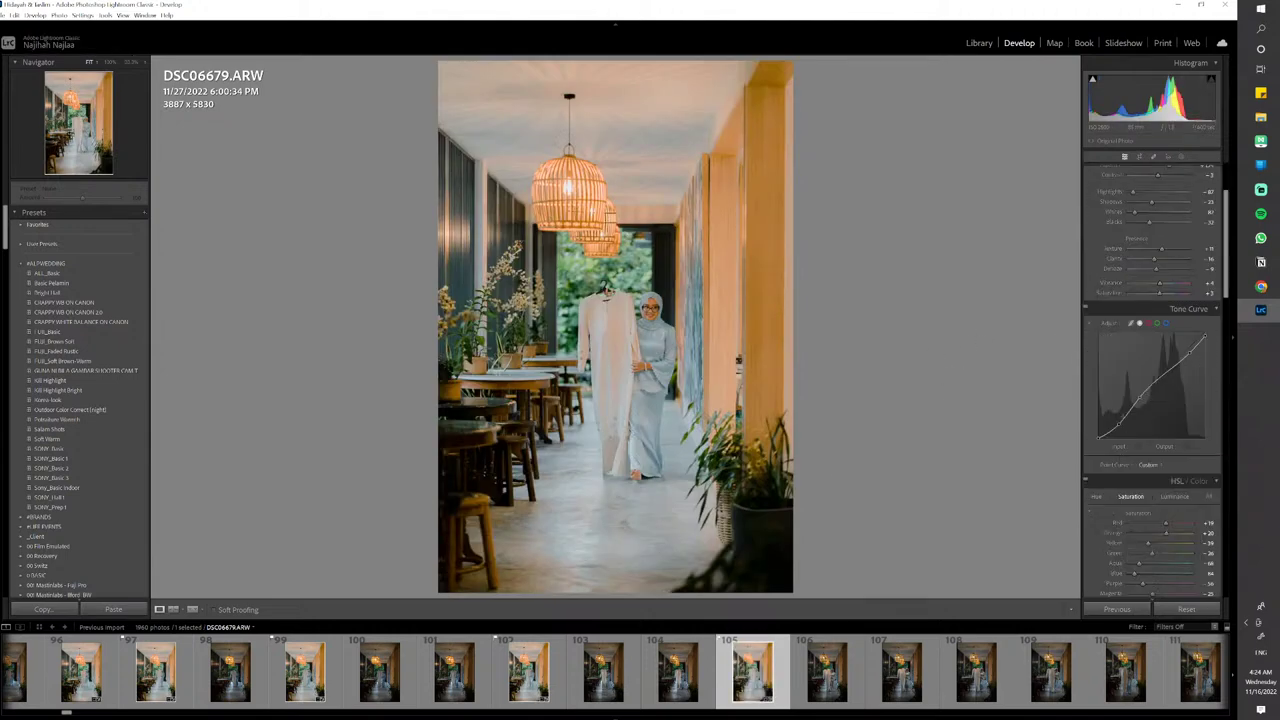
# Lower the orange saturation of photo 105 and copy its develop settings
pyautogui.moveTo(1142, 541); pyautogui.dragTo(1155, 538)
pyautogui.hotkey('ctrl', 'shift', 'c')
pyautogui.press('Return')
# Paste photo 105's settings onto photos 108 and 111 and flag both as picks
pyautogui.click(980, 680)
pyautogui.press('p')
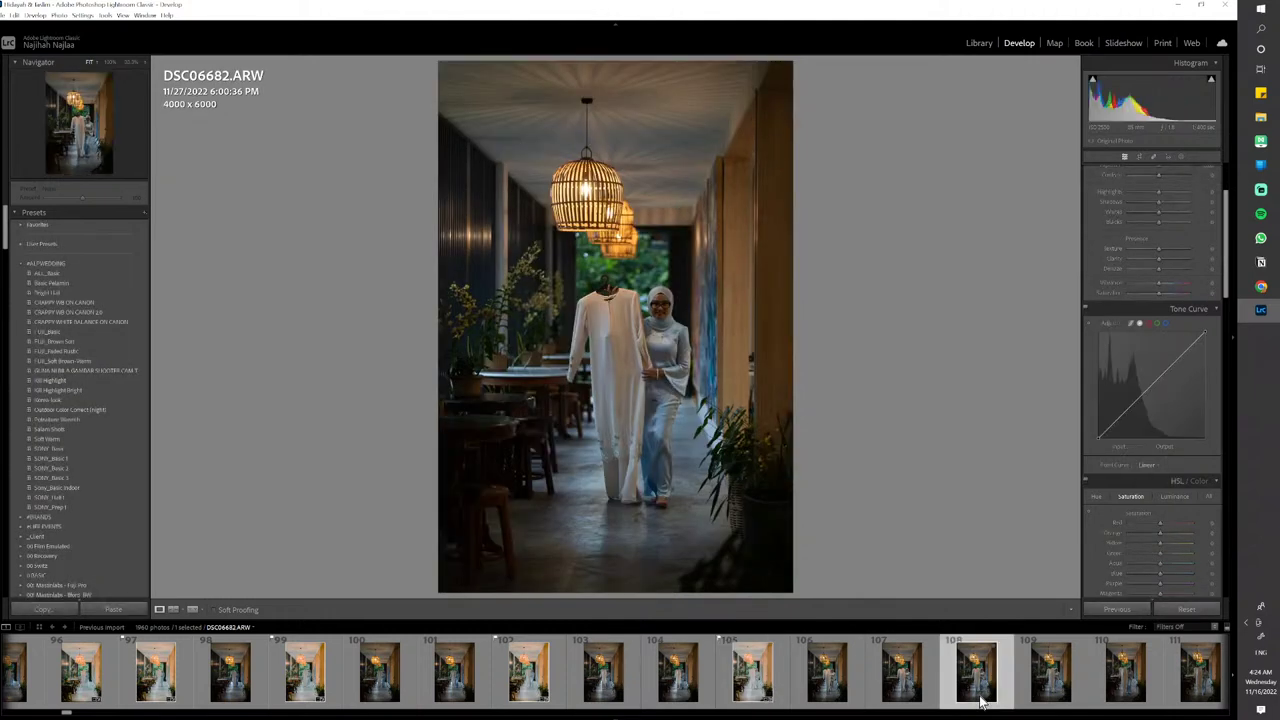
pyautogui.hotkey('ctrl', 'shift', 'v')
pyautogui.press('p')
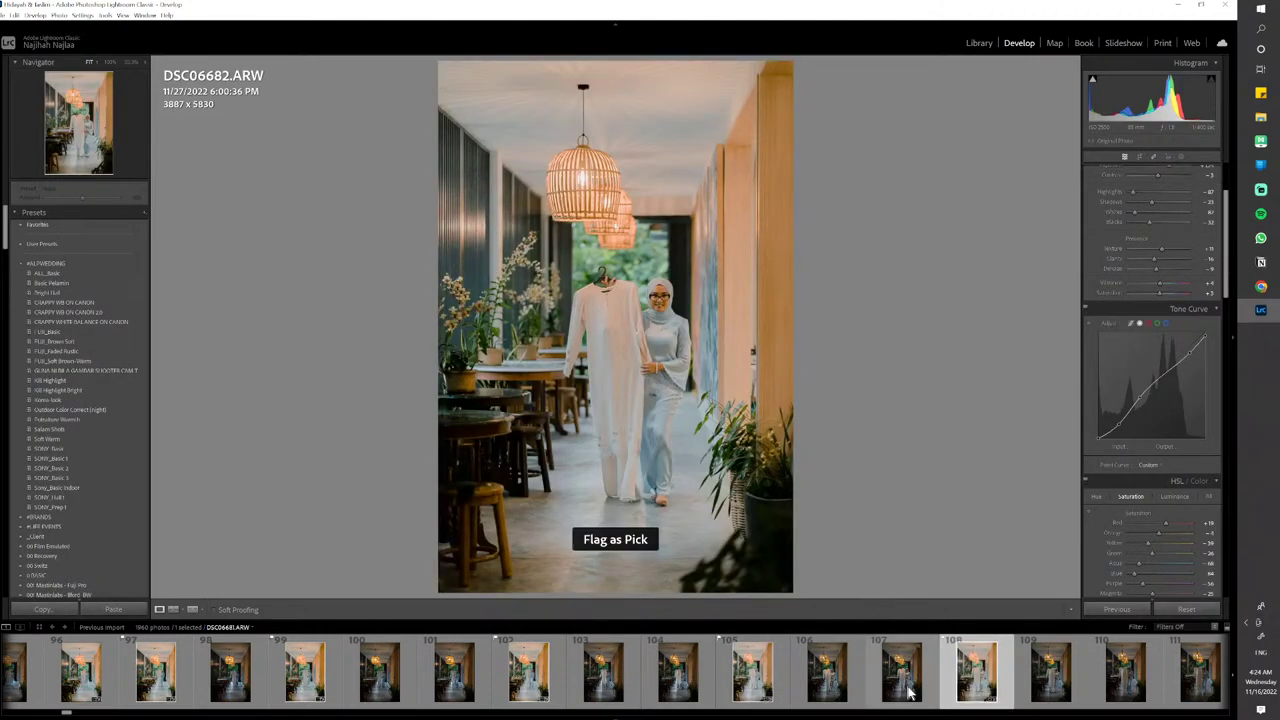
pyautogui.scroll(-5, 908, 684)
pyautogui.click(830, 690)
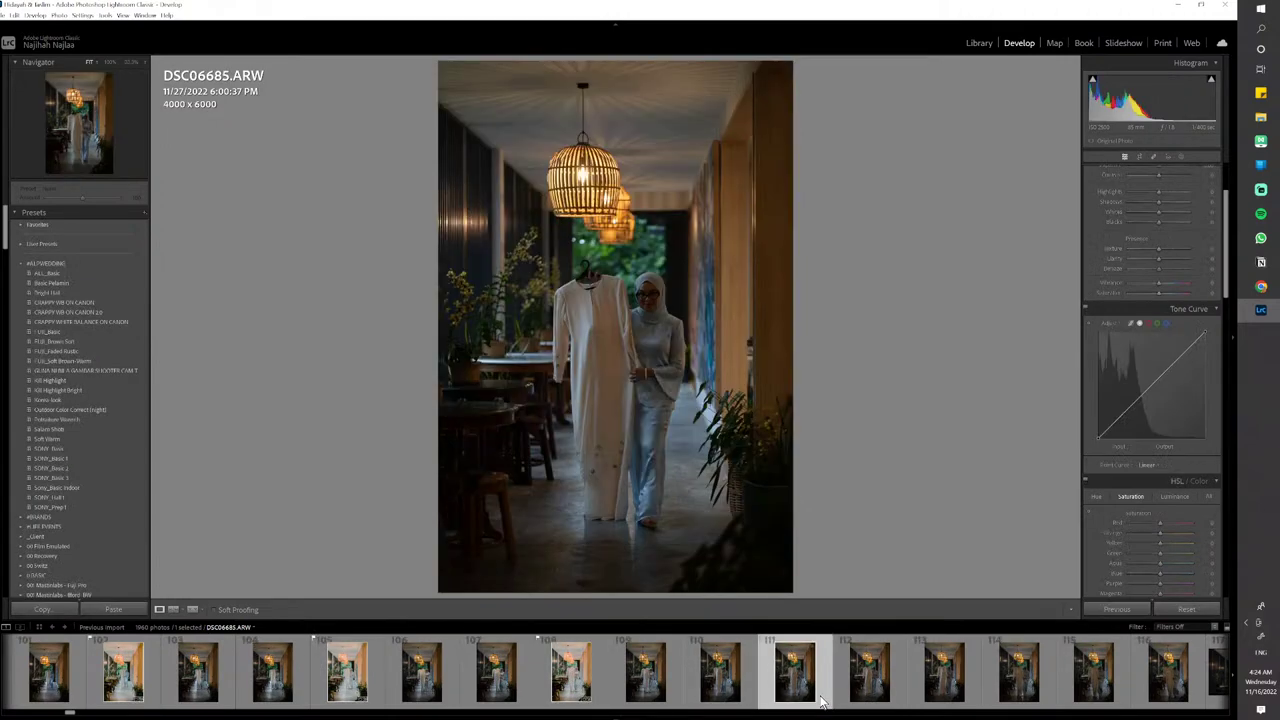
pyautogui.hotkey('ctrl', 'shift', 'v')
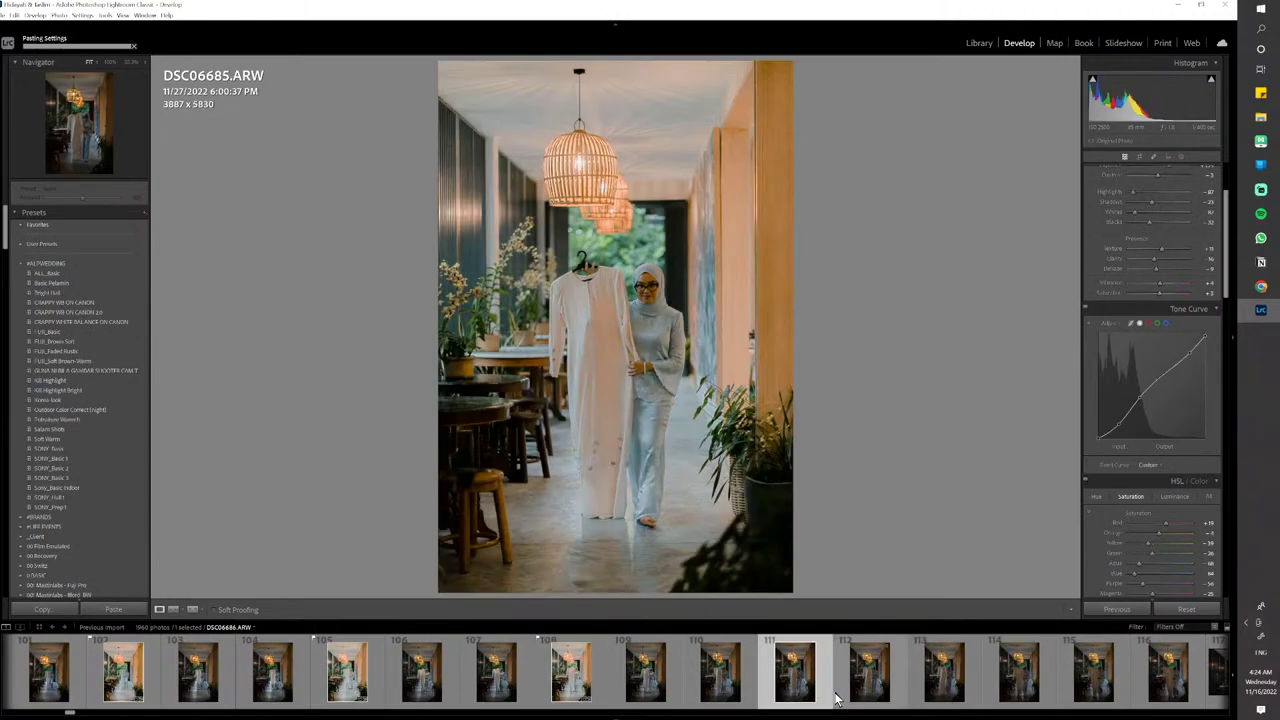
pyautogui.press('p')
# Raise photo 111's exposure to about +2.03 and lower its orange saturation to about -11
pyautogui.scroll(3, 1124, 428)
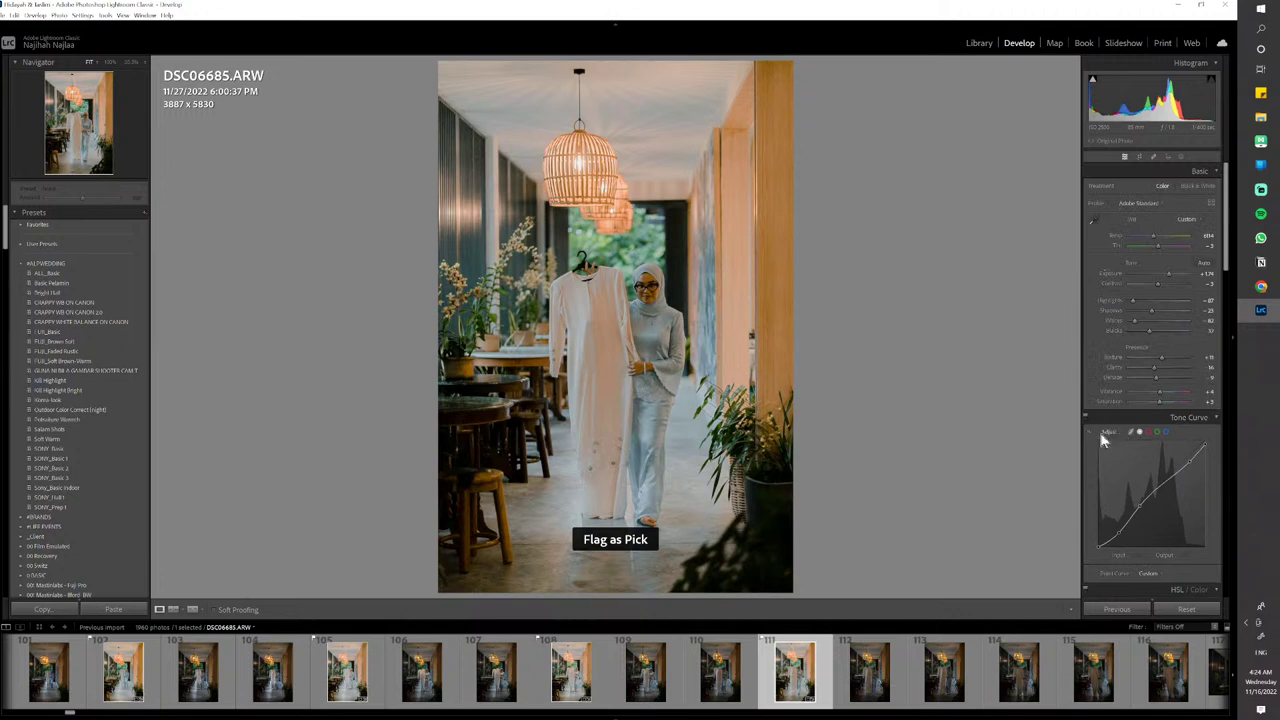
pyautogui.scroll(3, 1174, 277)
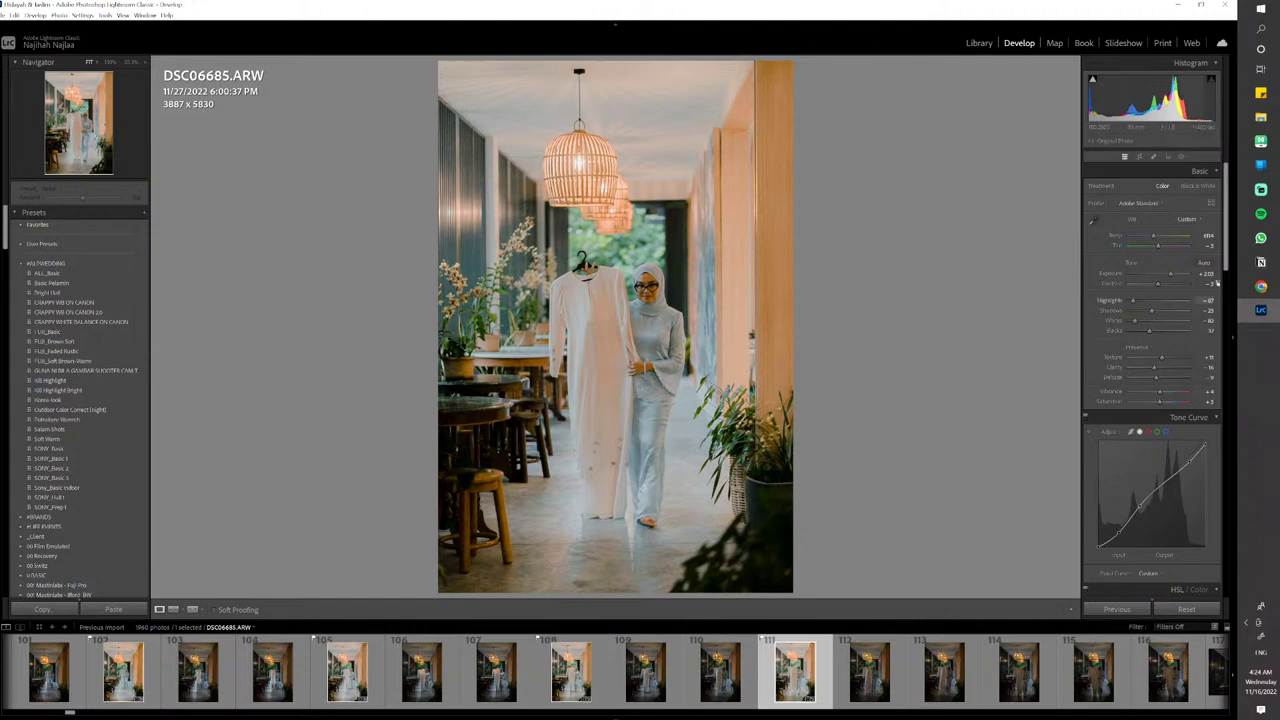
pyautogui.moveTo(1228, 268); pyautogui.dragTo(1228, 328)
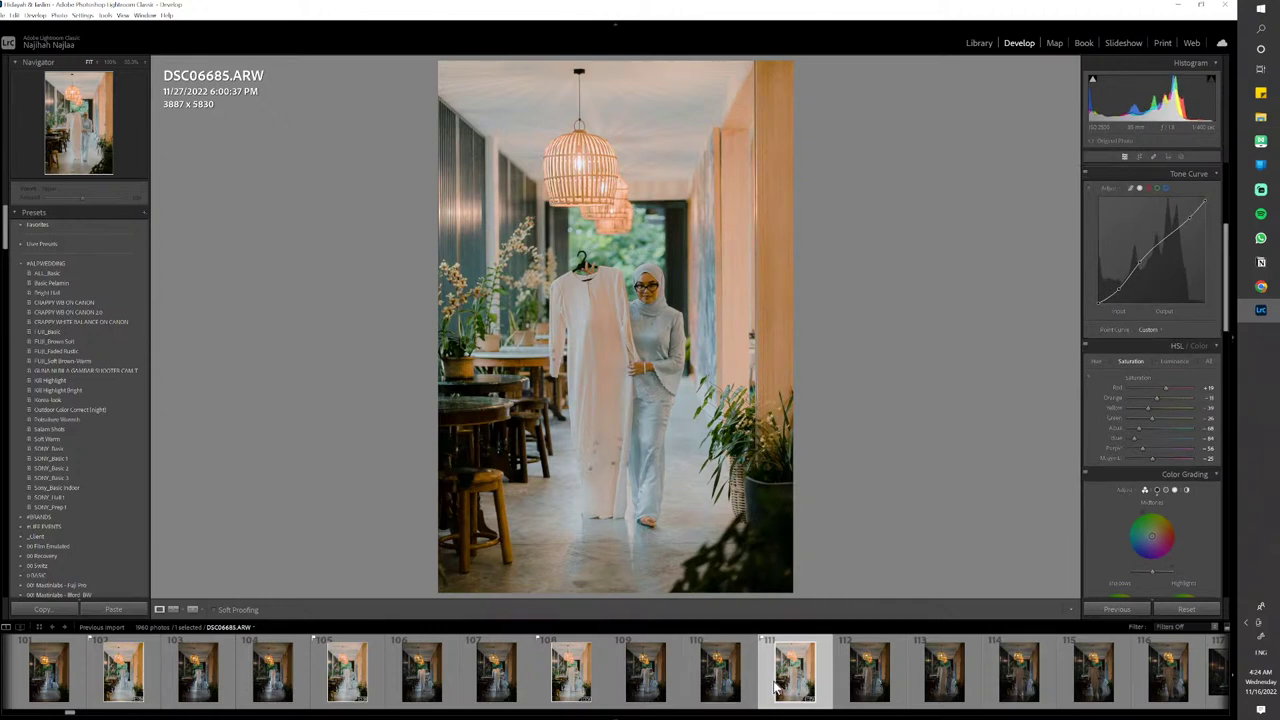
# Copy photo 111's develop settings and keep it flagged as a pick
pyautogui.hotkey('ctrl', 'shift', 'c')
pyautogui.press('Return')
pyautogui.press('p')
# Paste photo 111's settings onto photos 113 and 115 and flag both as picks
pyautogui.scroll(-3, 679, 677)
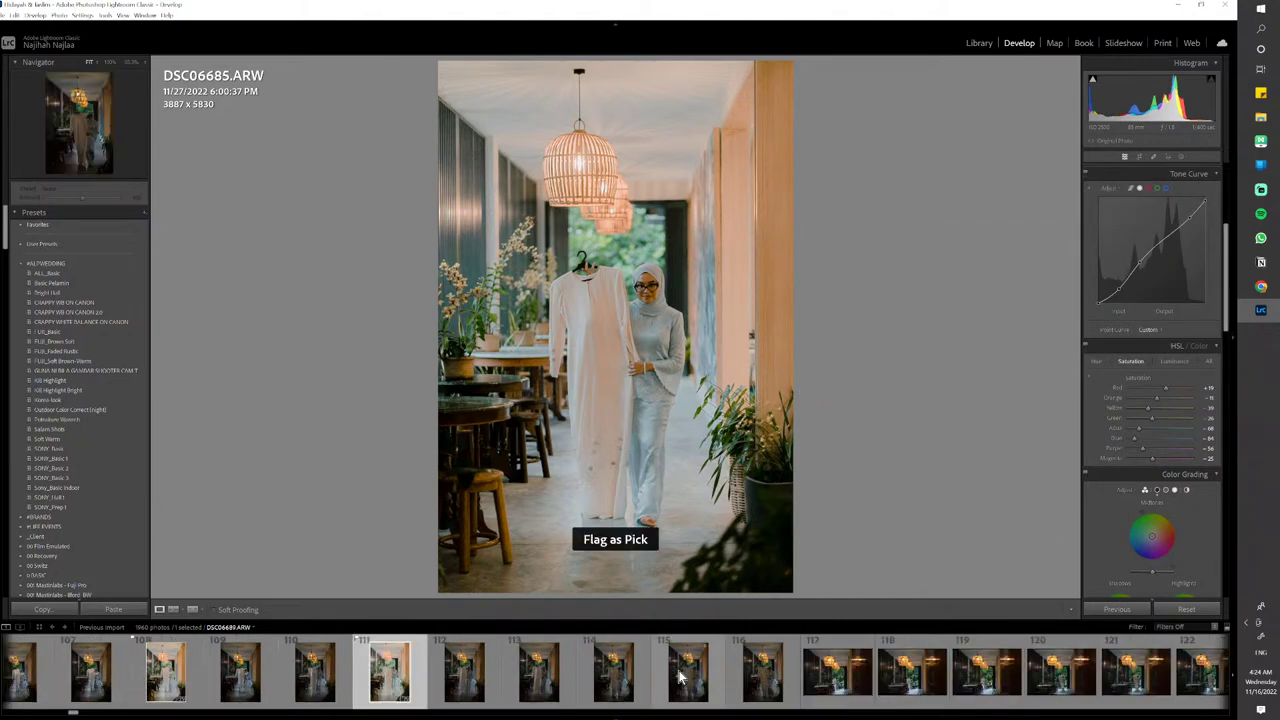
pyautogui.click(534, 692)
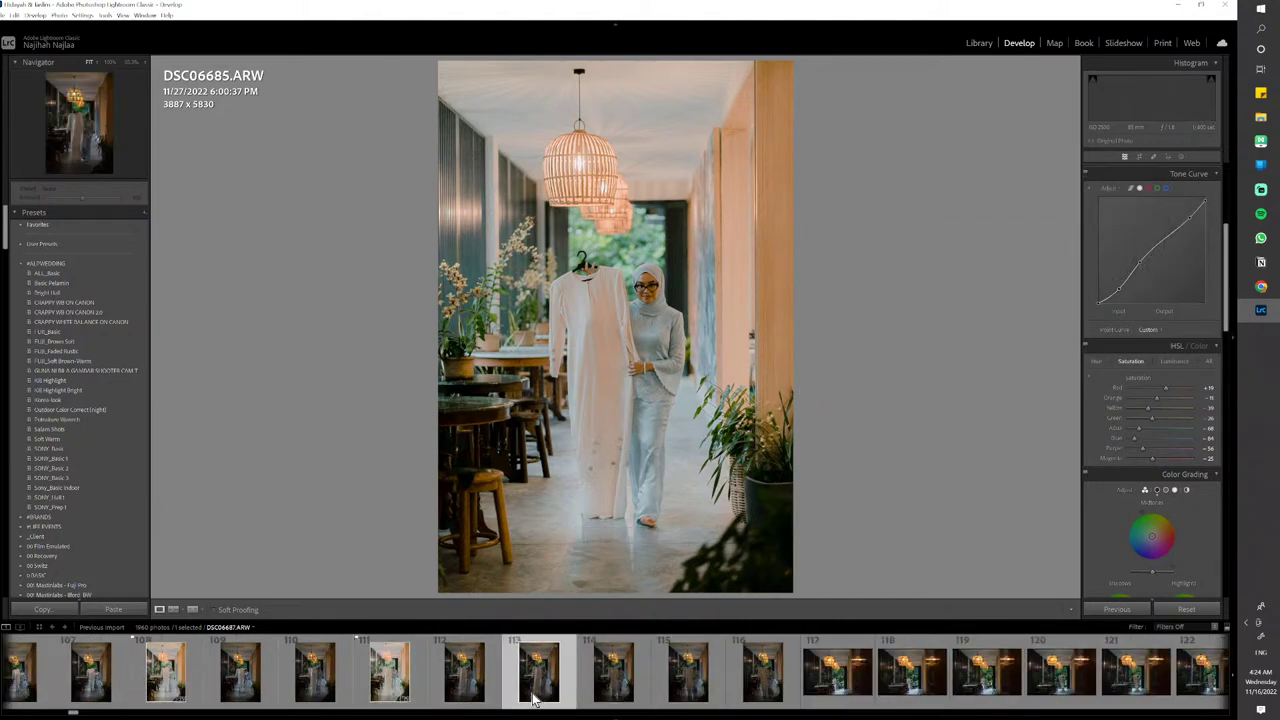
pyautogui.hotkey('ctrl', 'shift', 'v')
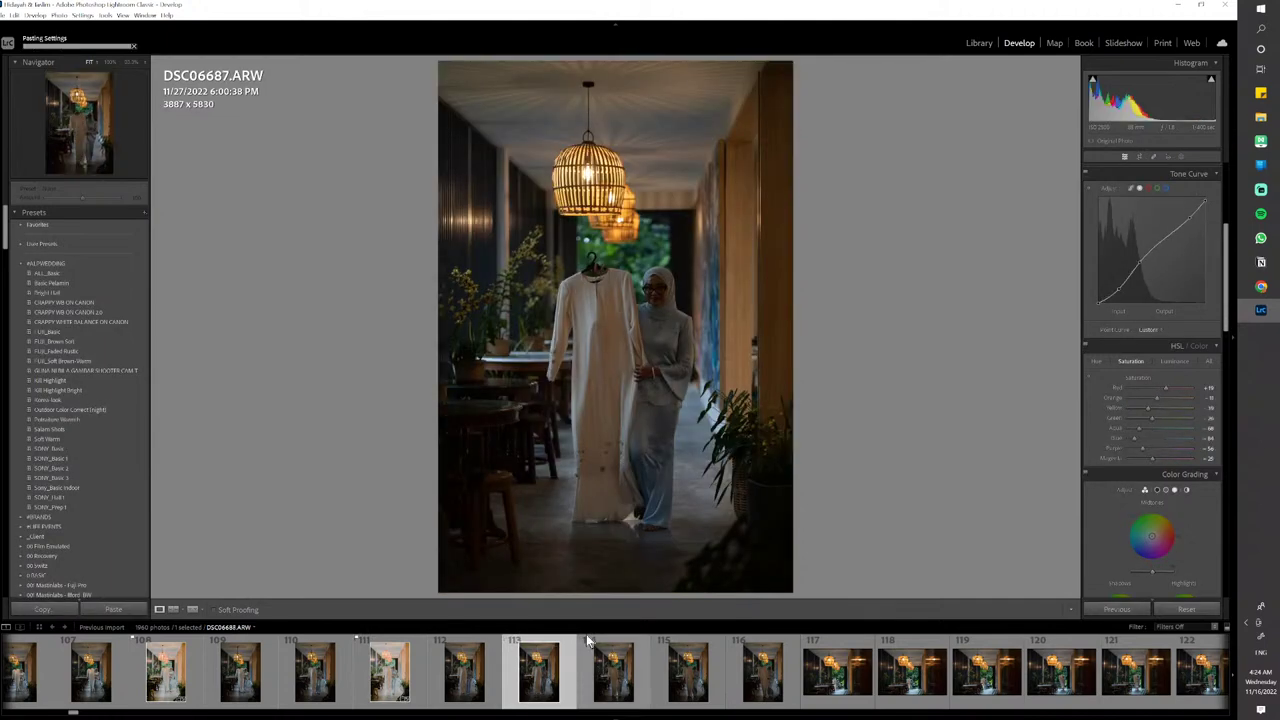
pyautogui.press('p')
pyautogui.click(679, 685)
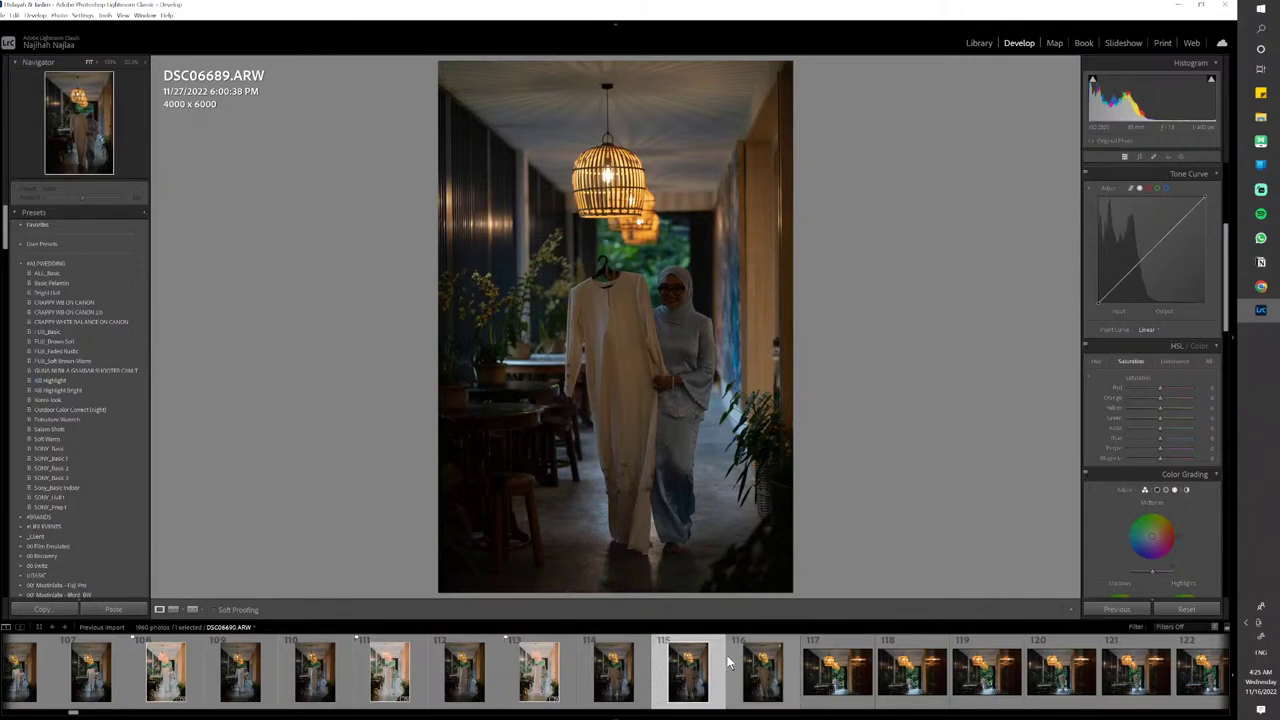
pyautogui.hotkey('ctrl', 'shift', 'v')
pyautogui.press('p')
# Paste photo 111's settings onto landscape photo 117 and set its exposure to about +0.94 and shadows to about +14
pyautogui.click(775, 660)
pyautogui.click(815, 680)
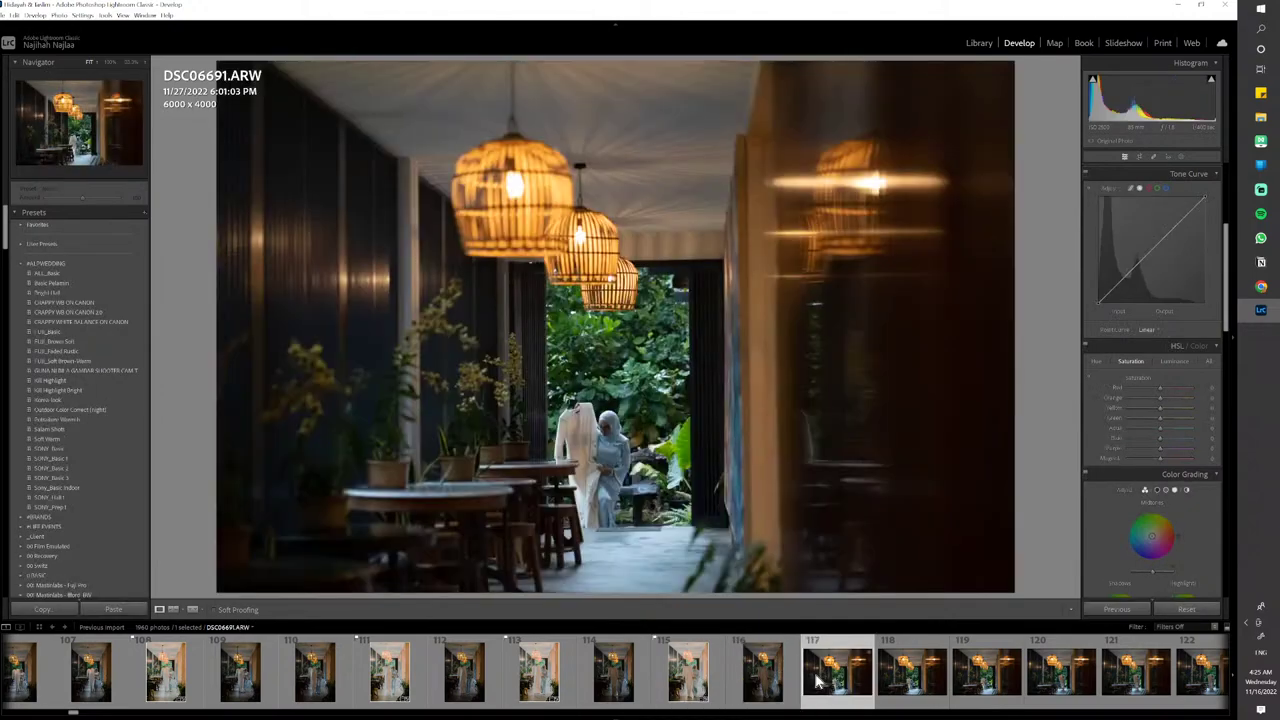
pyautogui.hotkey('ctrl', 'shift', 'v')
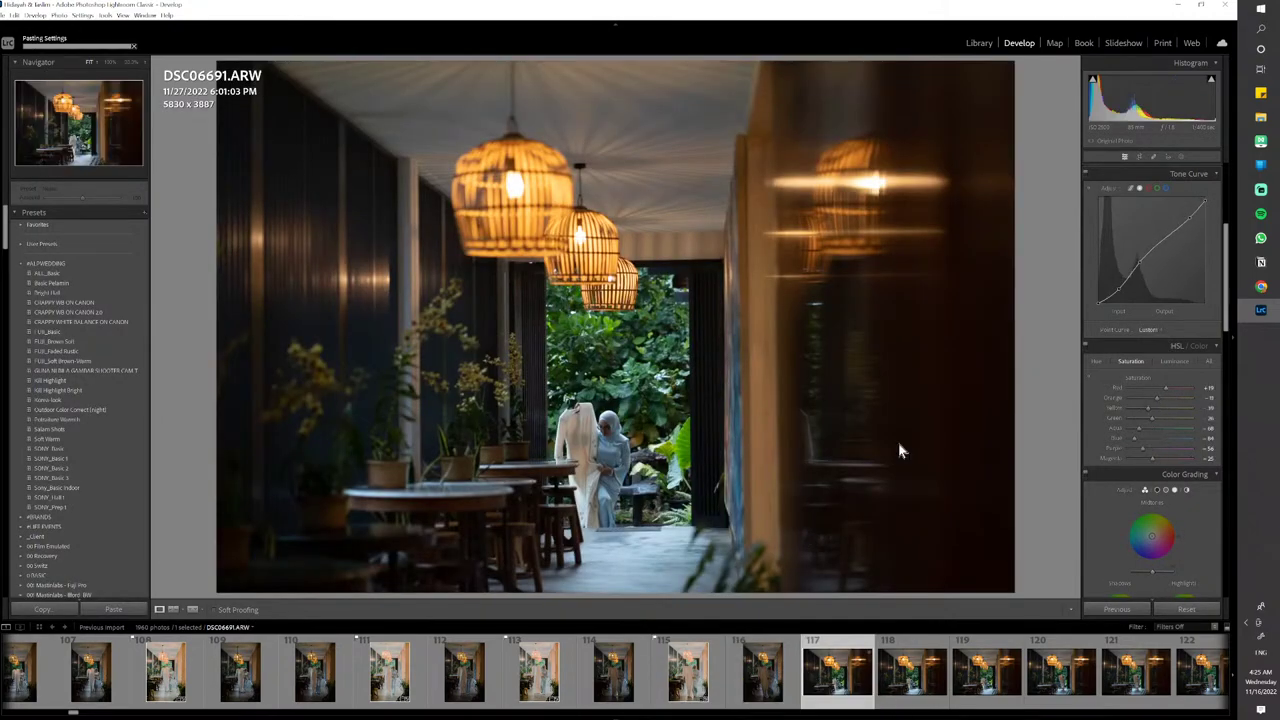
pyautogui.scroll(3, 1135, 328)
pyautogui.moveTo(1170, 274); pyautogui.dragTo(1162, 311)
# Flag photo 117 as a pick and copy its develop settings
pyautogui.press('p')
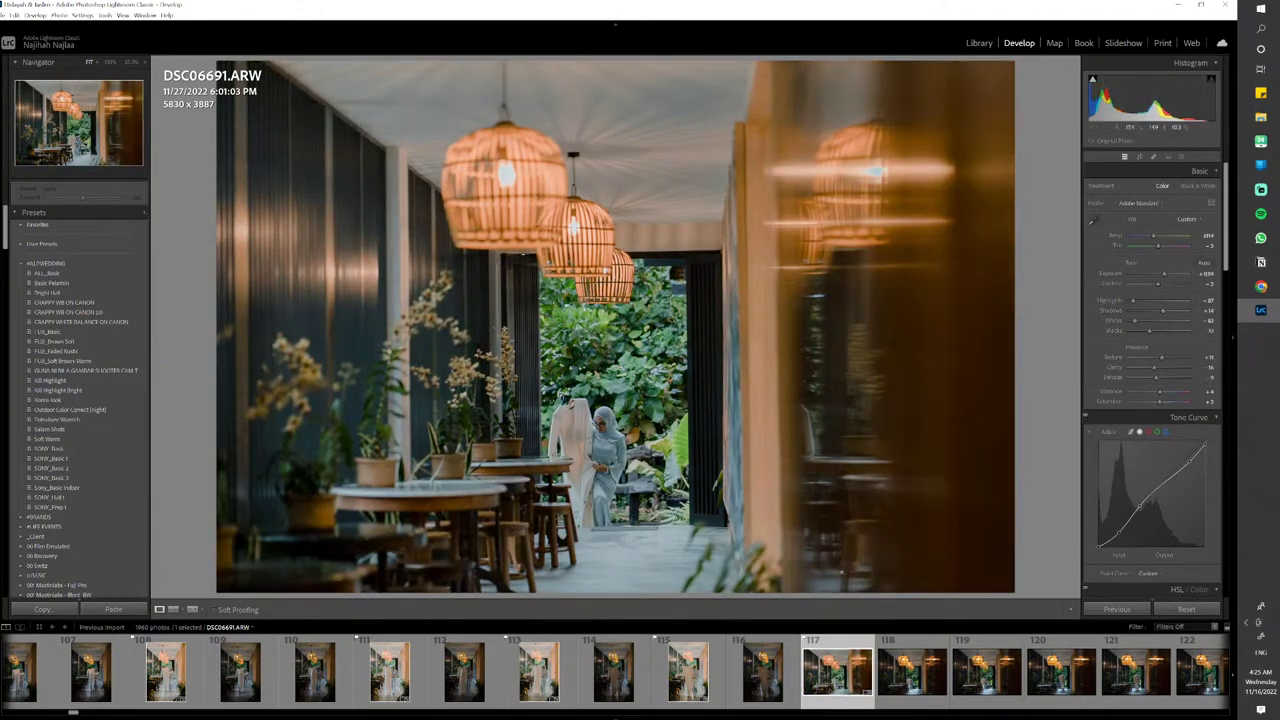
pyautogui.click(910, 672)
pyautogui.click(985, 672)
pyautogui.click(848, 700)
pyautogui.hotkey('ctrl', 'shift', 'c')
pyautogui.press('Return')
pyautogui.press('p')
# Paste photo 117's settings onto landscape photos 122 and 133 and flag both as picks
pyautogui.click(983, 703)
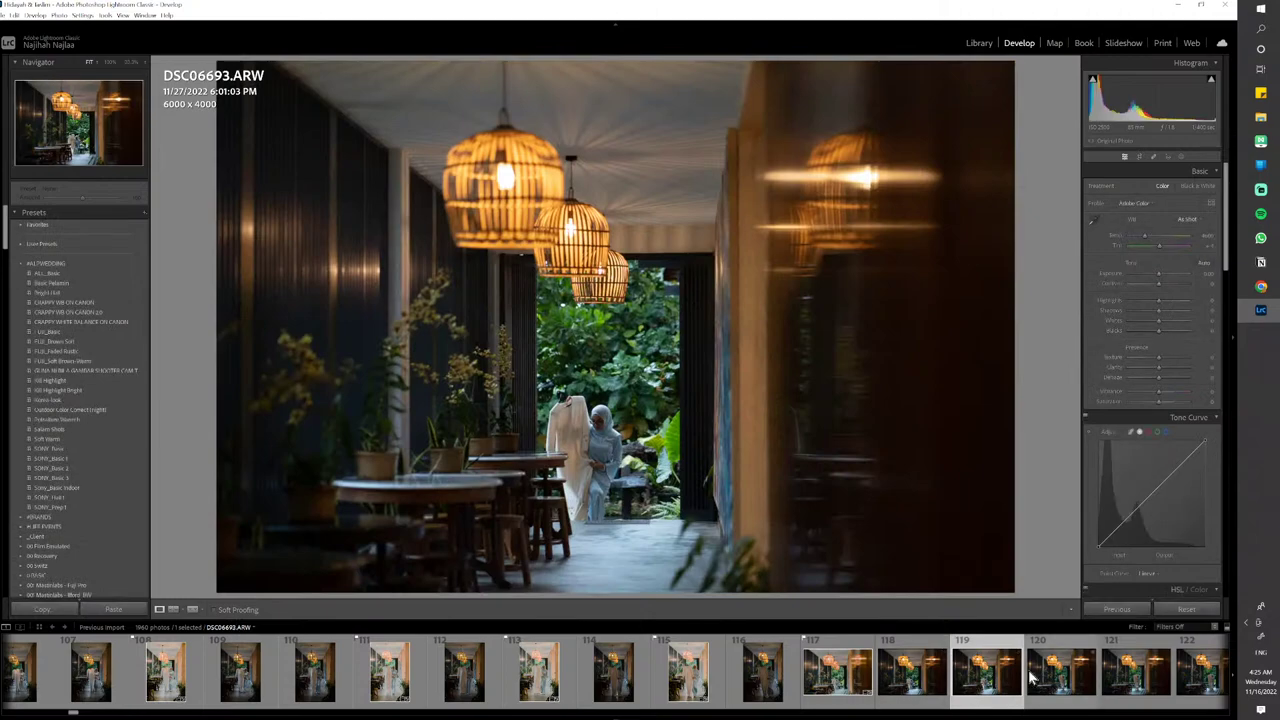
pyautogui.scroll(-3, 787, 700)
pyautogui.click(790, 690)
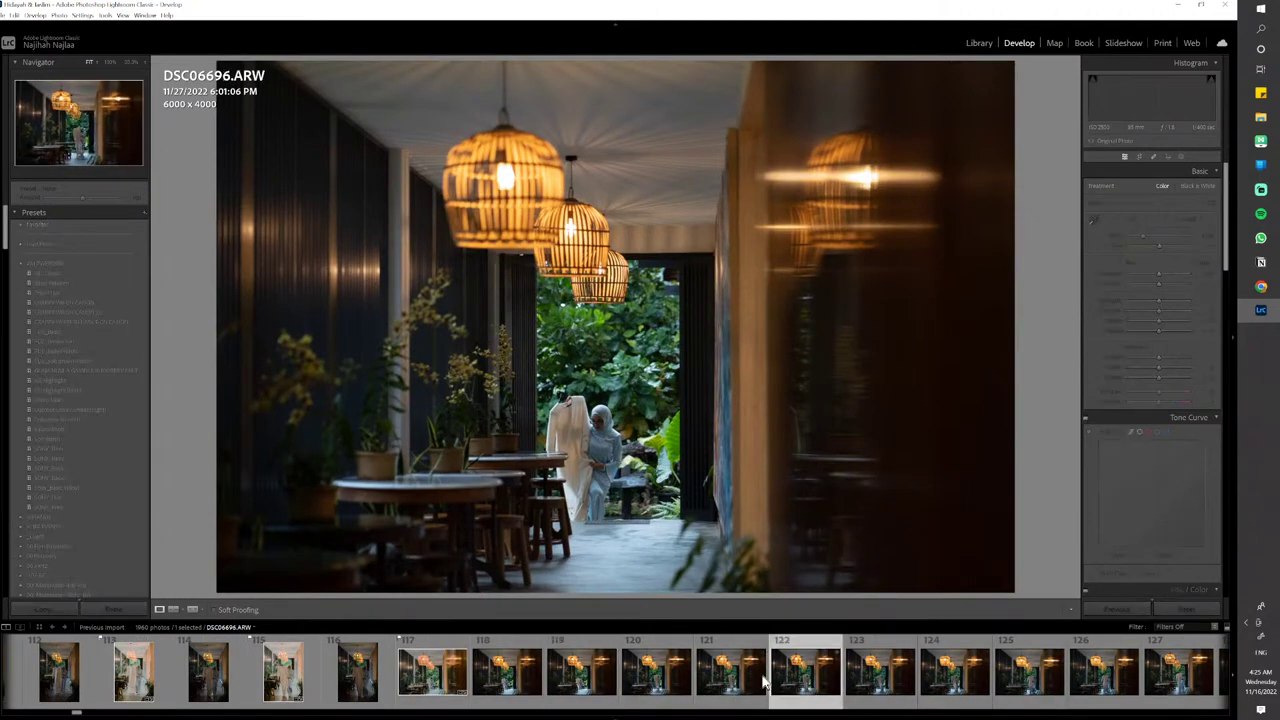
pyautogui.hotkey('ctrl', 'shift', 'v')
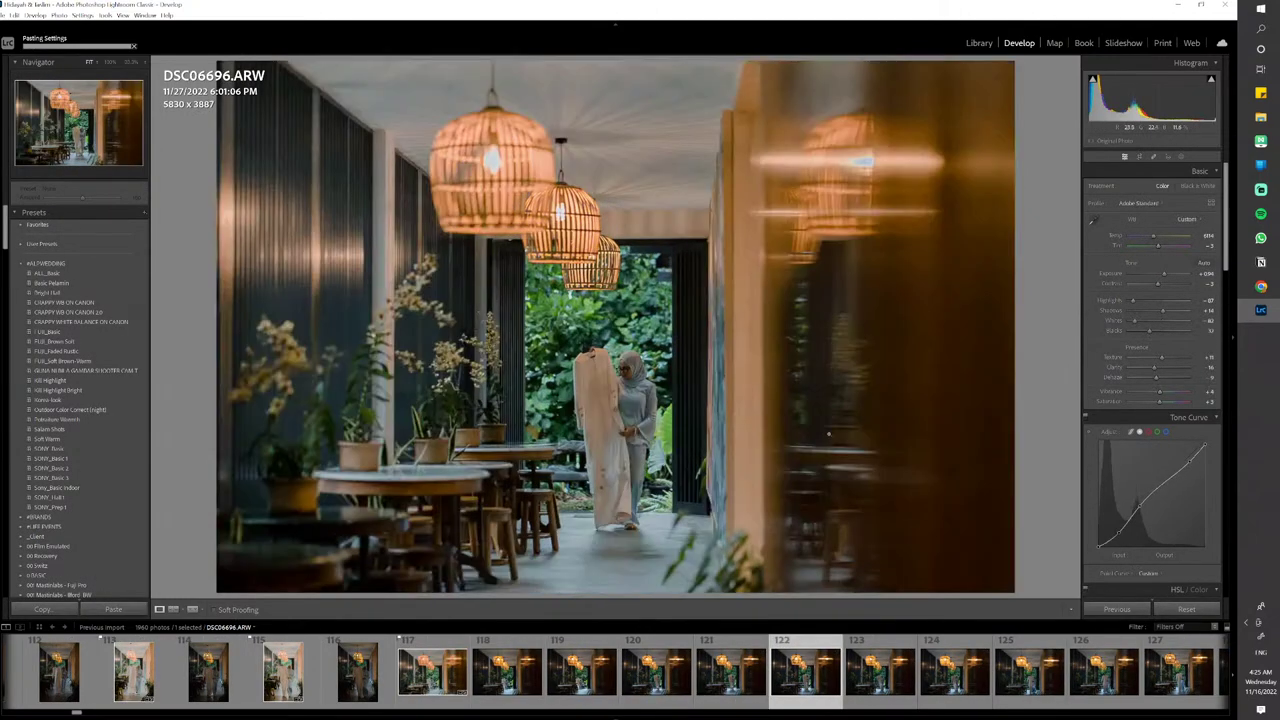
pyautogui.press('p')
pyautogui.click(1030, 672)
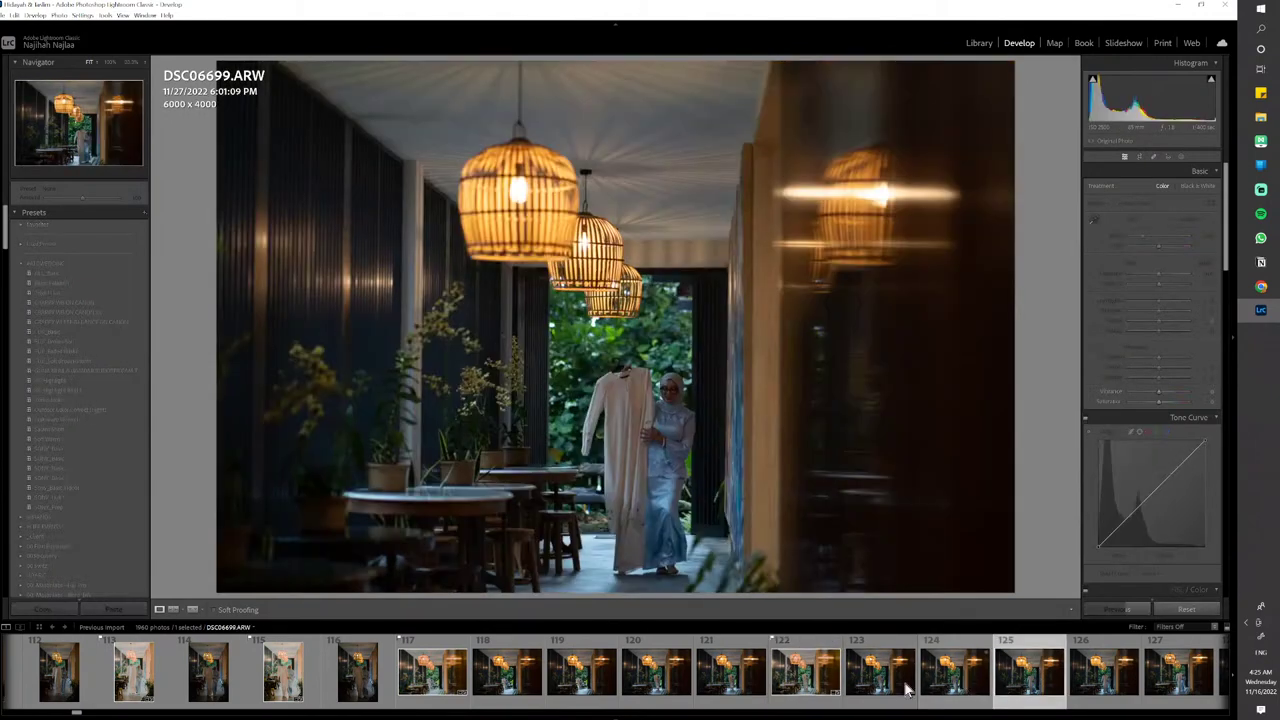
pyautogui.scroll(-3, 828, 697)
pyautogui.scroll(-3, 838, 692)
pyautogui.click(755, 686)
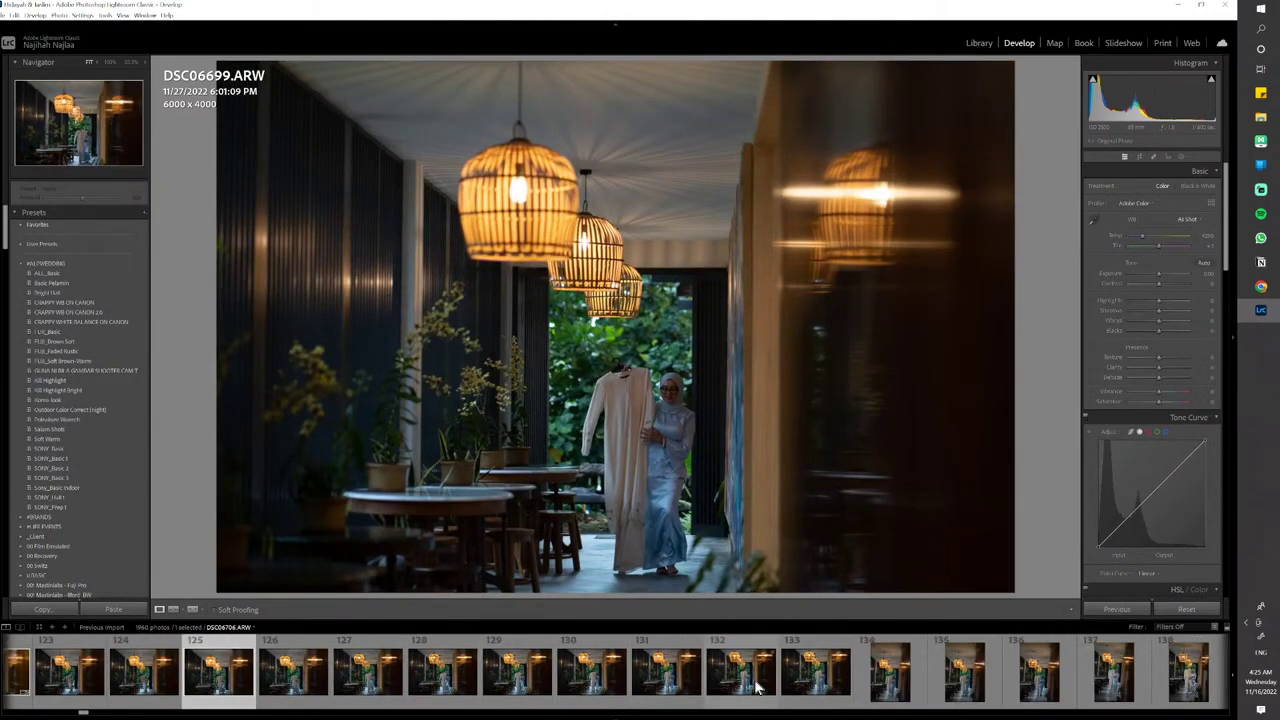
pyautogui.click(811, 688)
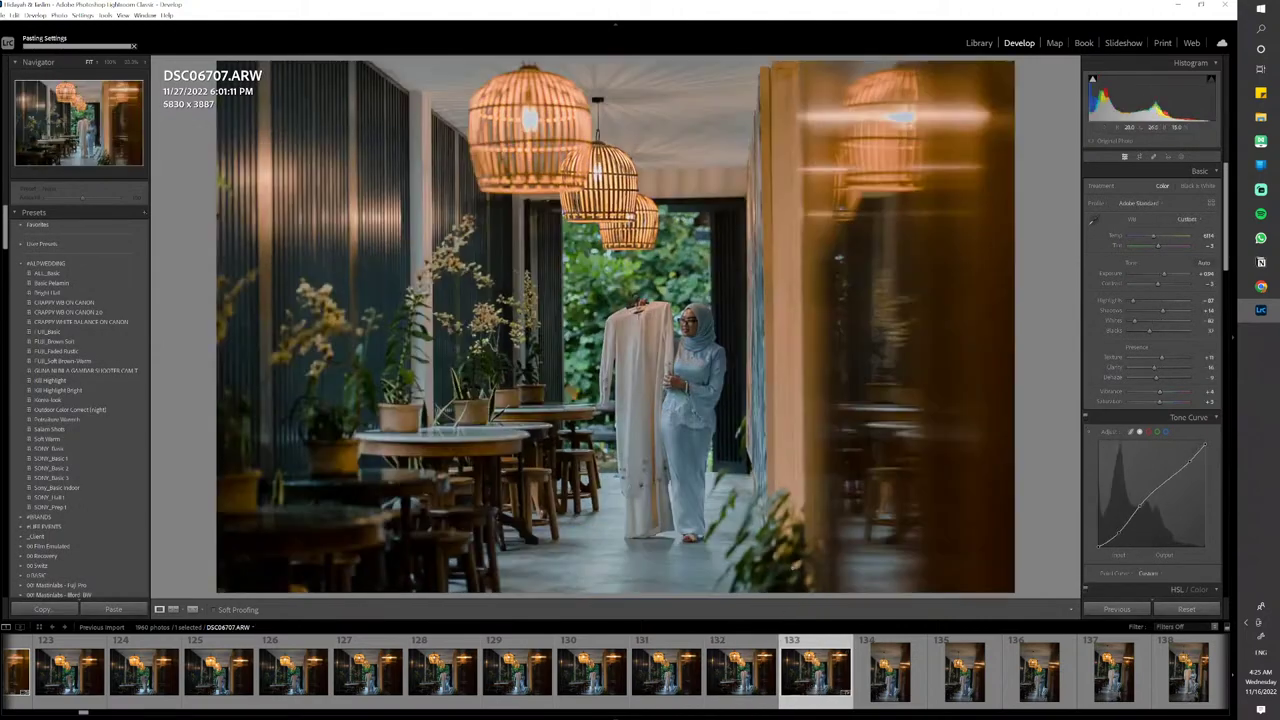
# Paste photo 117's settings onto portrait-format photos 138 and 140 and flag both as picks
pyautogui.scroll(-3, 930, 688)
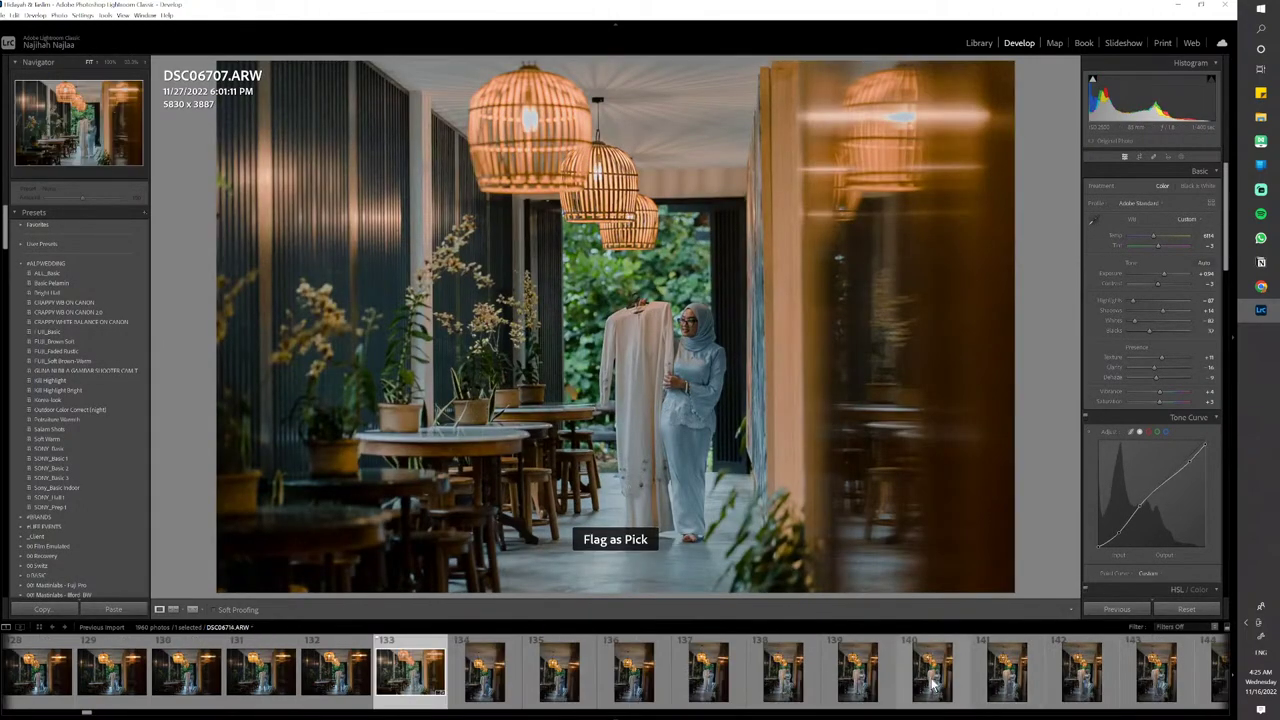
pyautogui.click(772, 690)
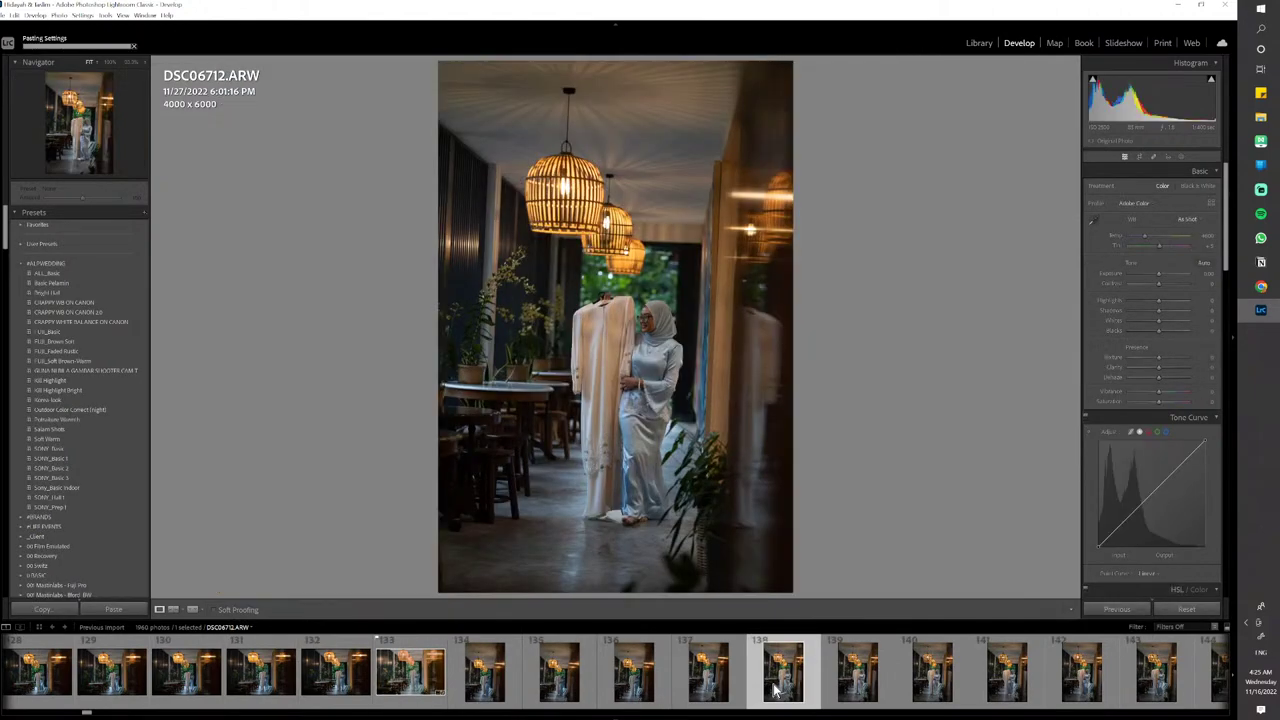
pyautogui.hotkey('ctrl', 'shift', 'v')
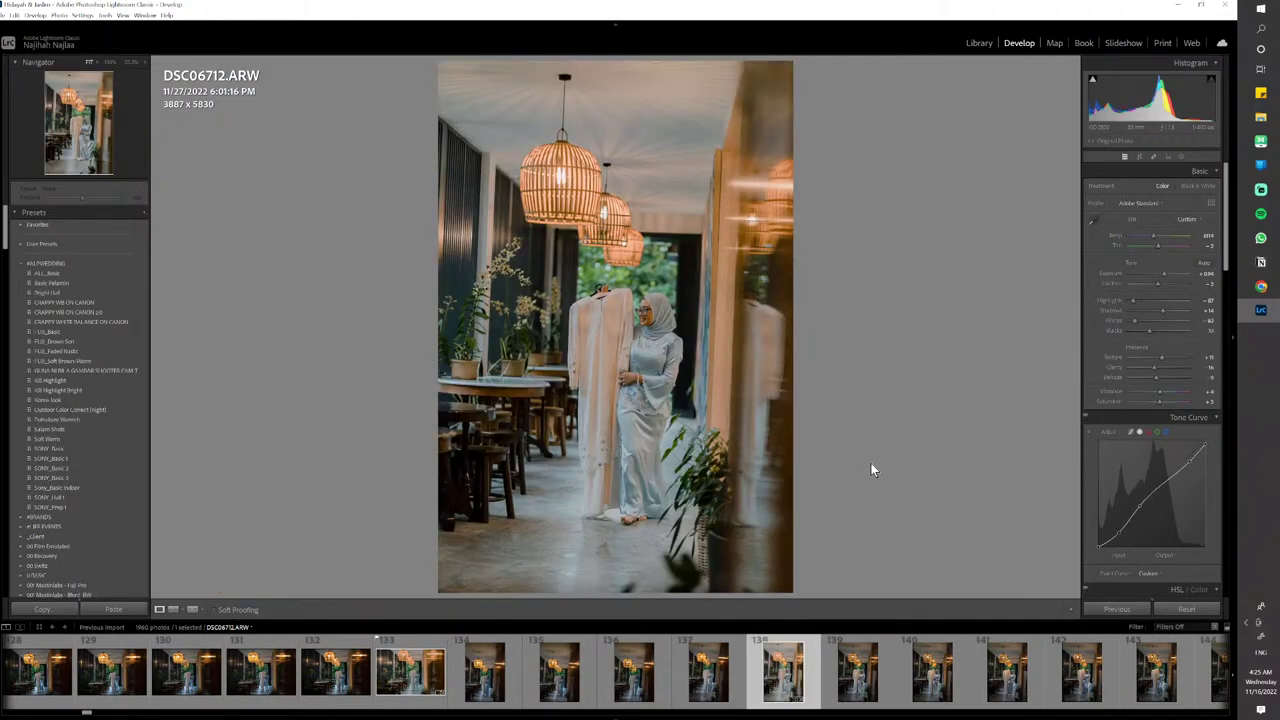
pyautogui.press('p')
pyautogui.click(934, 688)
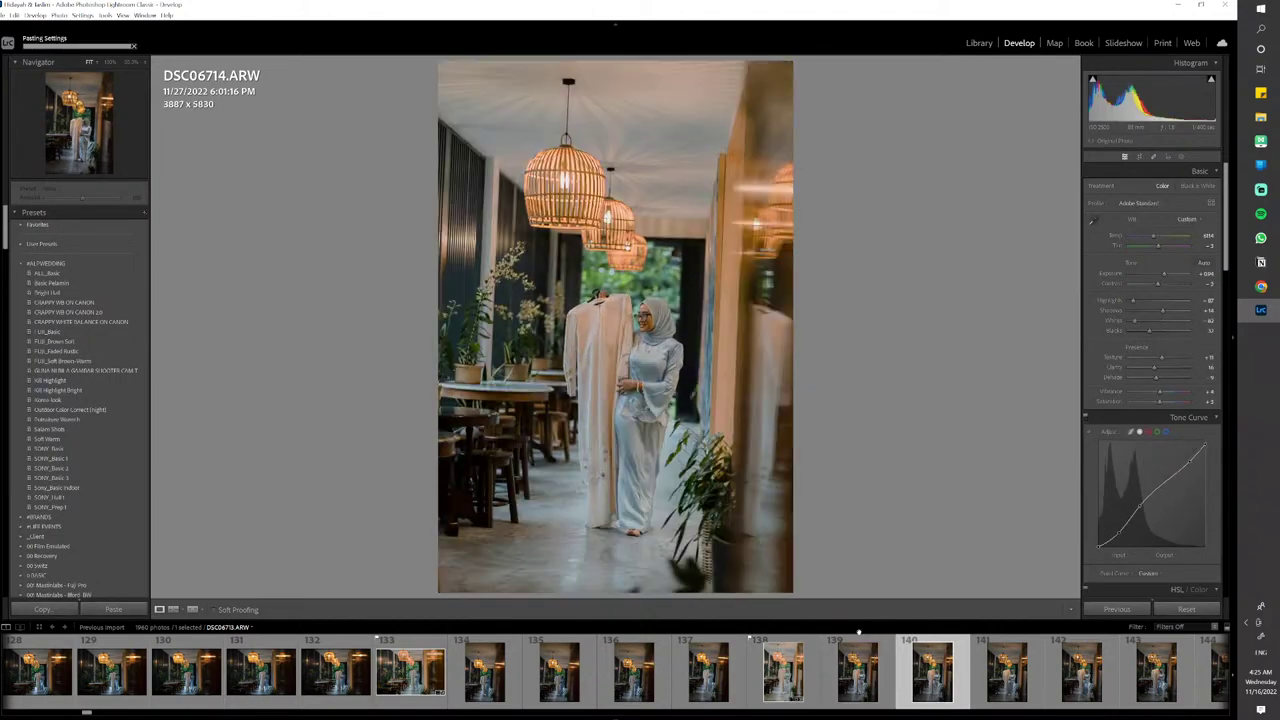
pyautogui.press('p')
# Paste photo 117's settings onto photo 149, flag it as a pick, and set tint to about +13, exposure to about +1.00 and shadows to about -6
pyautogui.scroll(-3, 846, 680)
pyautogui.click(793, 670)
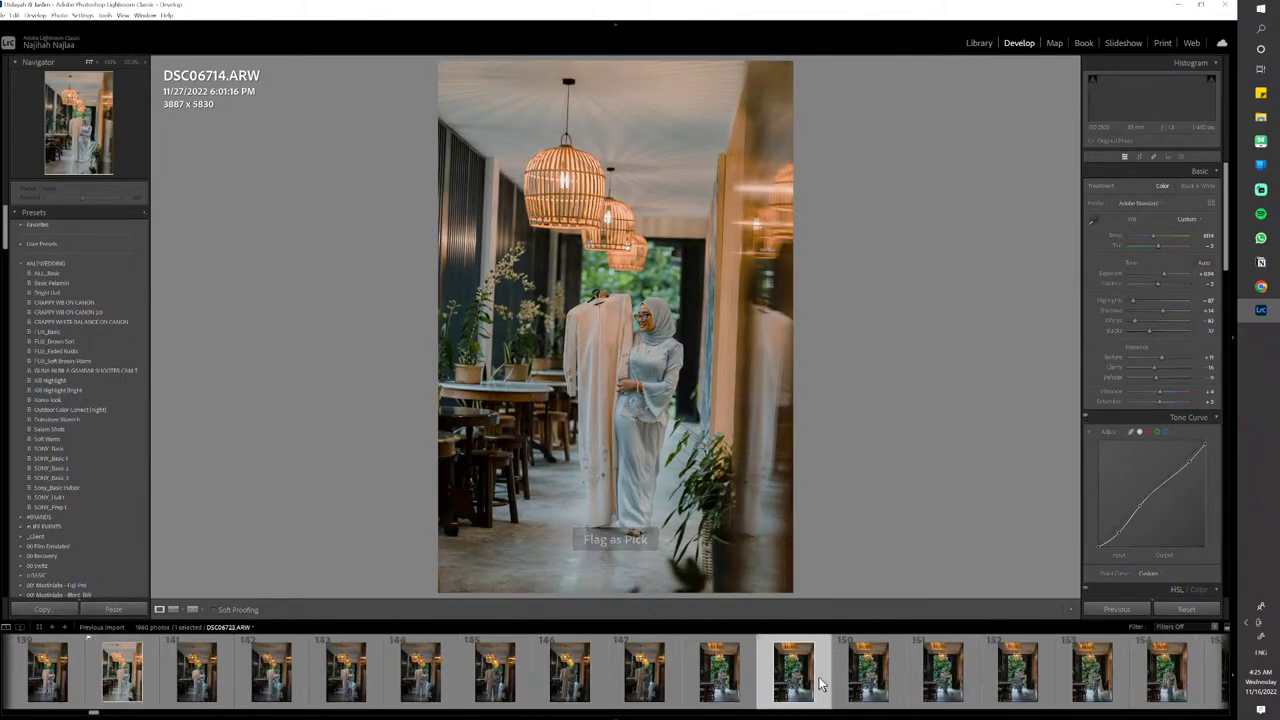
pyautogui.hotkey('ctrl', 'shift', 'v')
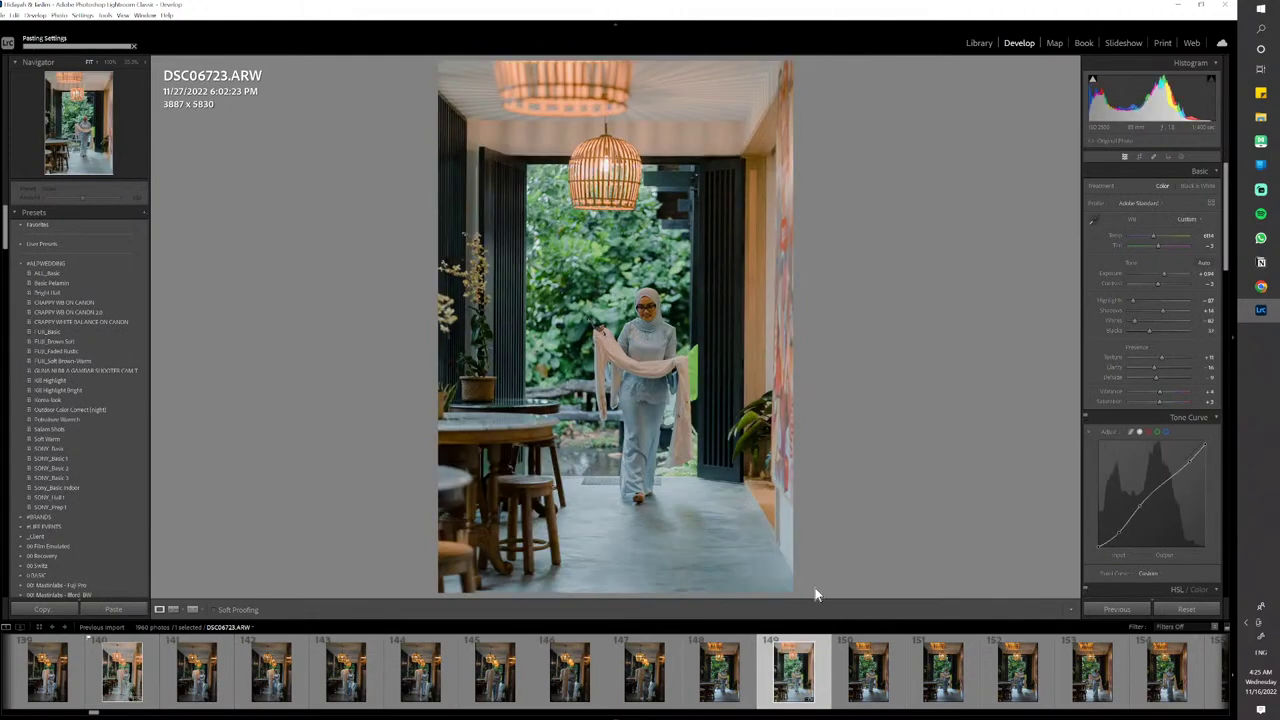
pyautogui.press('p')
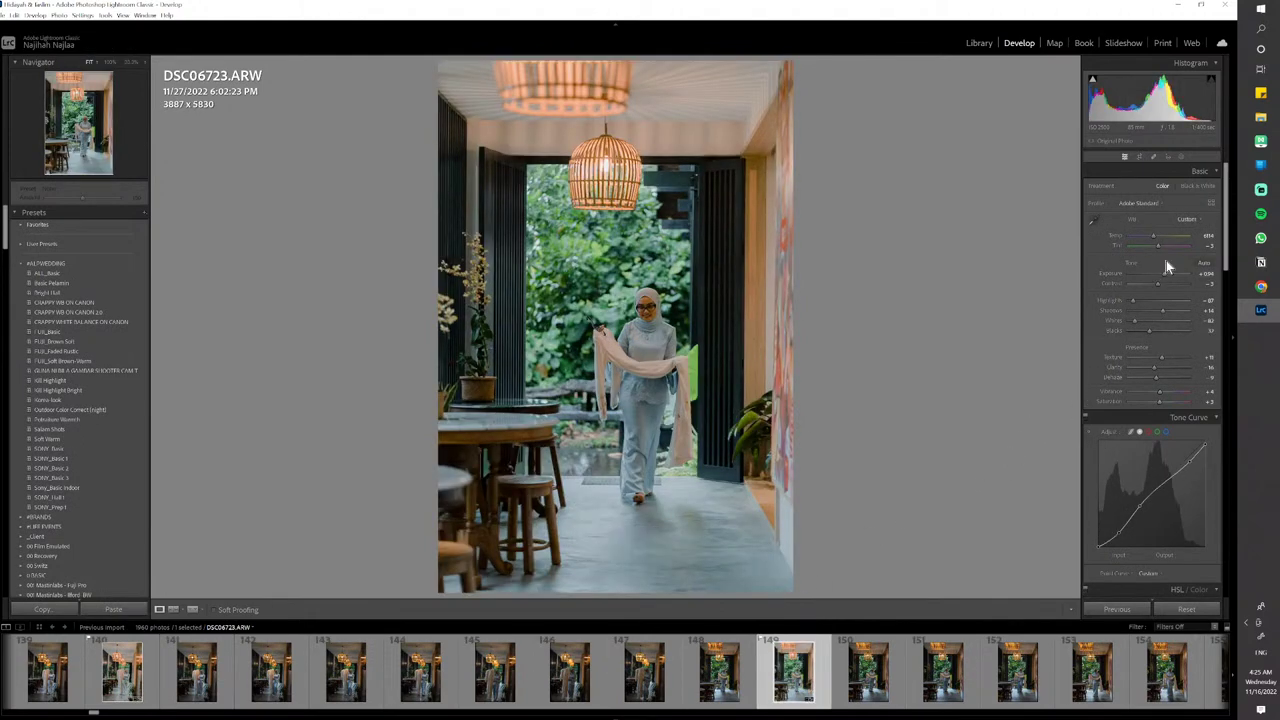
pyautogui.moveTo(1159, 245); pyautogui.dragTo(1162, 251)
pyautogui.moveTo(1164, 310); pyautogui.dragTo(1163, 277)
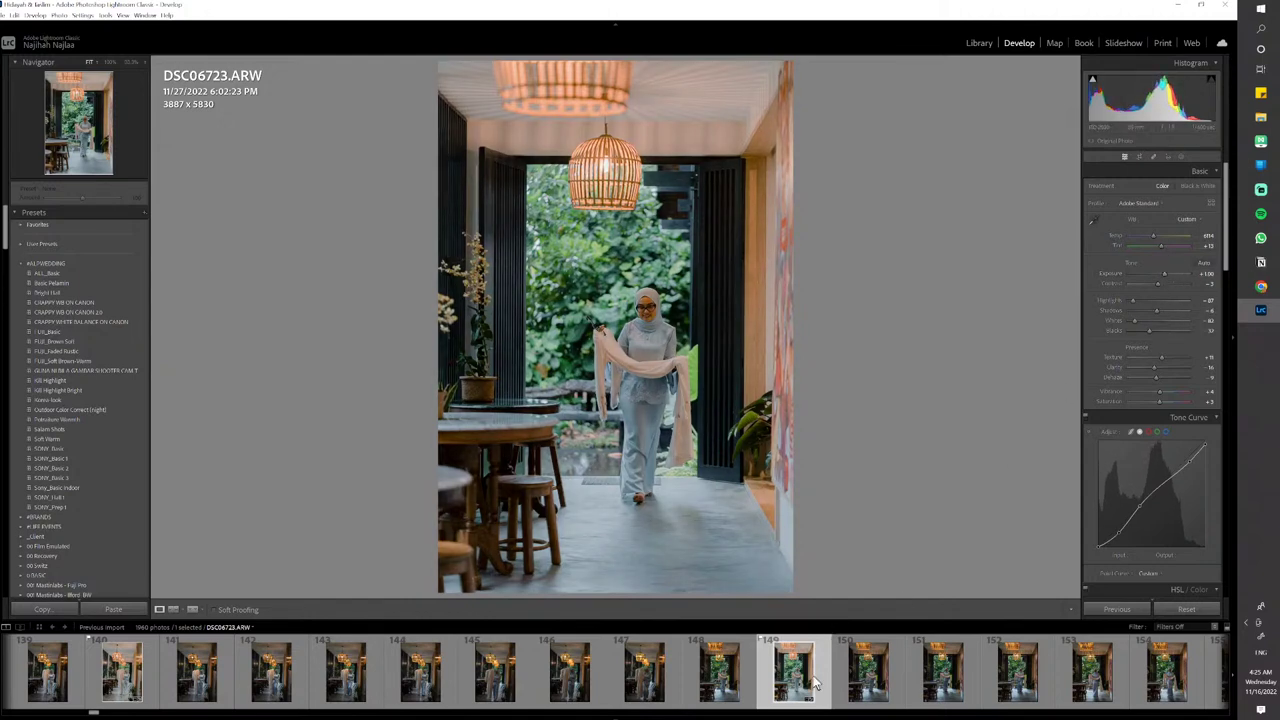
# Paste photo 117's settings onto photo 153, slightly raise its temperature and exposure, and flag it as a pick
pyautogui.scroll(-5, 757, 686)
pyautogui.scroll(3, 460, 686)
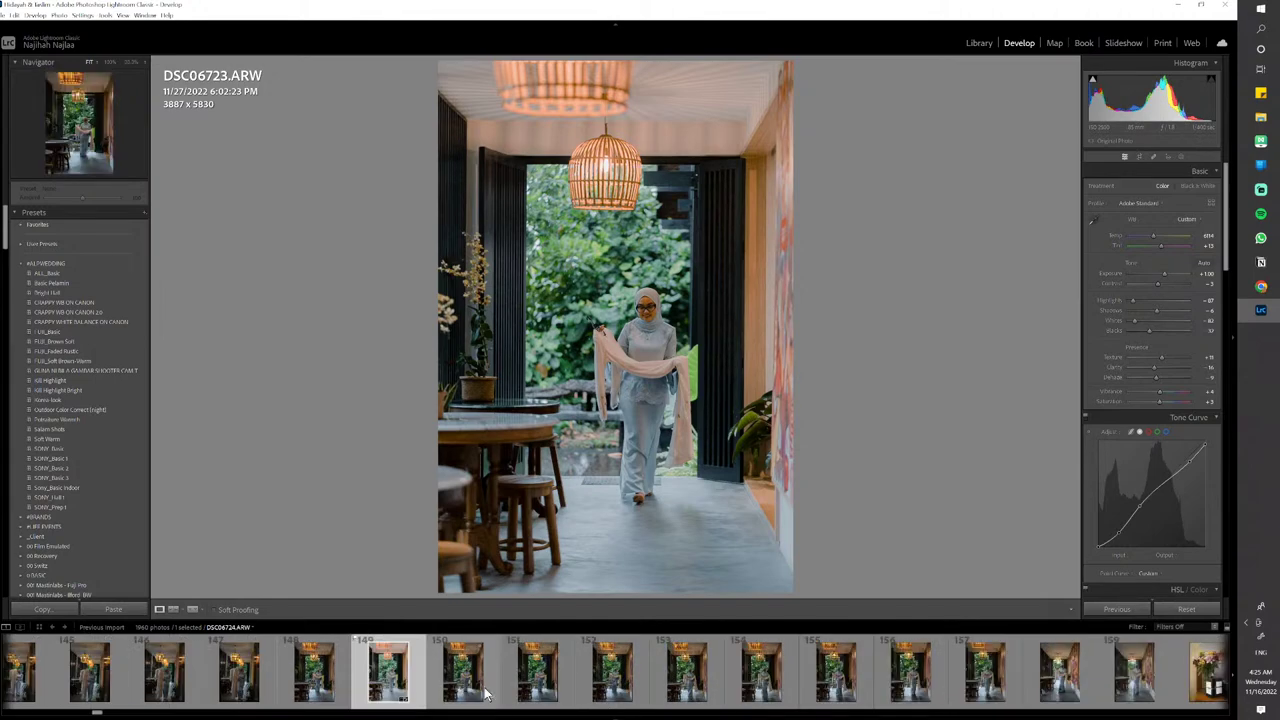
pyautogui.click(718, 686)
pyautogui.hotkey('ctrl', 'shift', 'v')
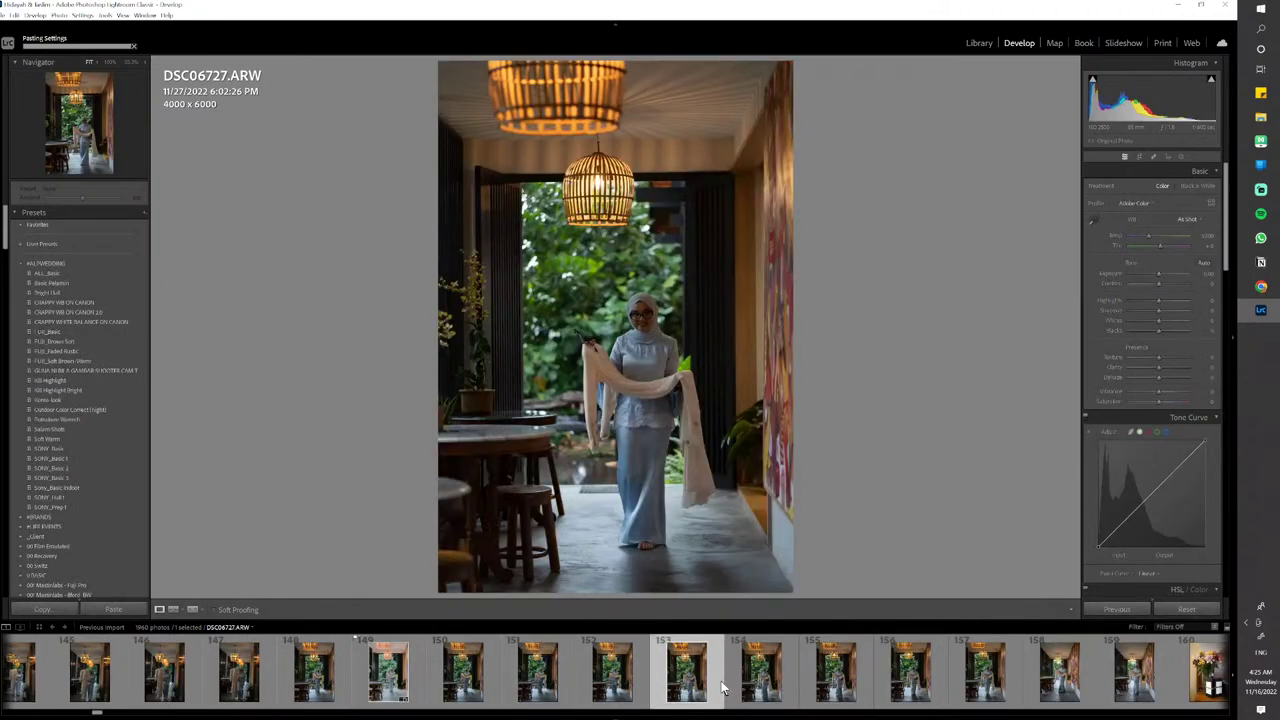
pyautogui.click(1156, 235)
pyautogui.click(1165, 274)
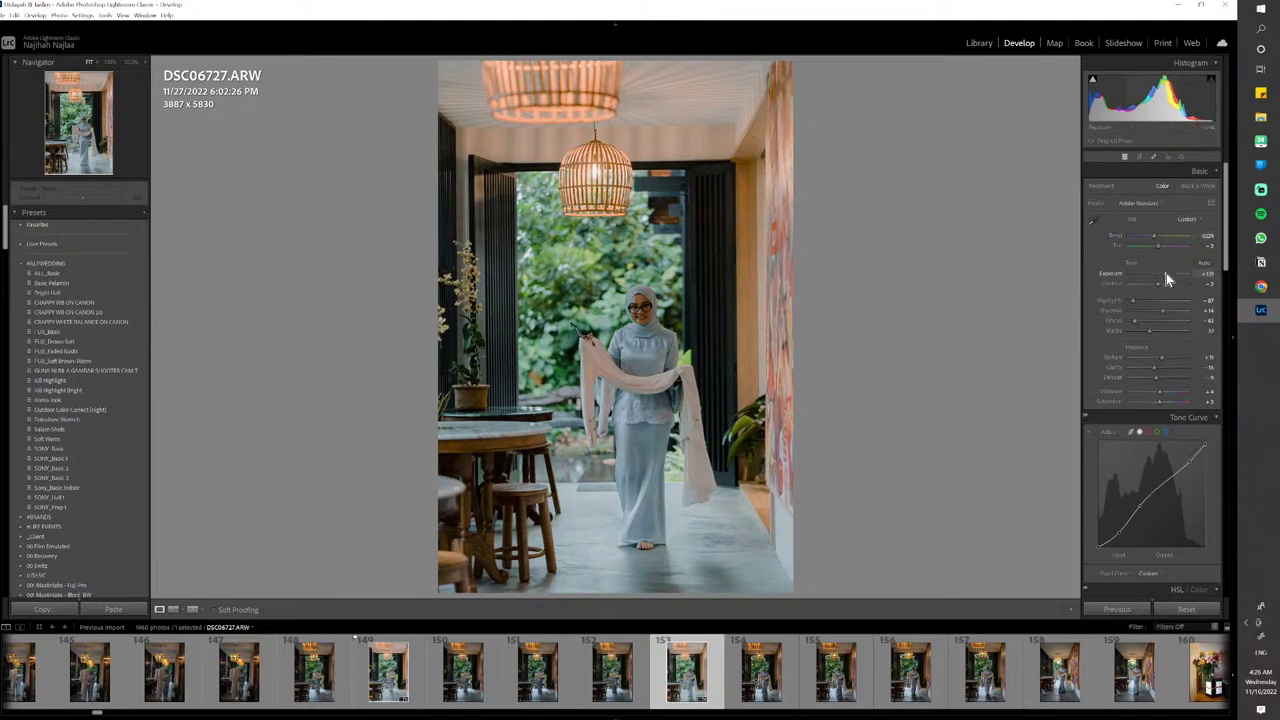
pyautogui.press('p')
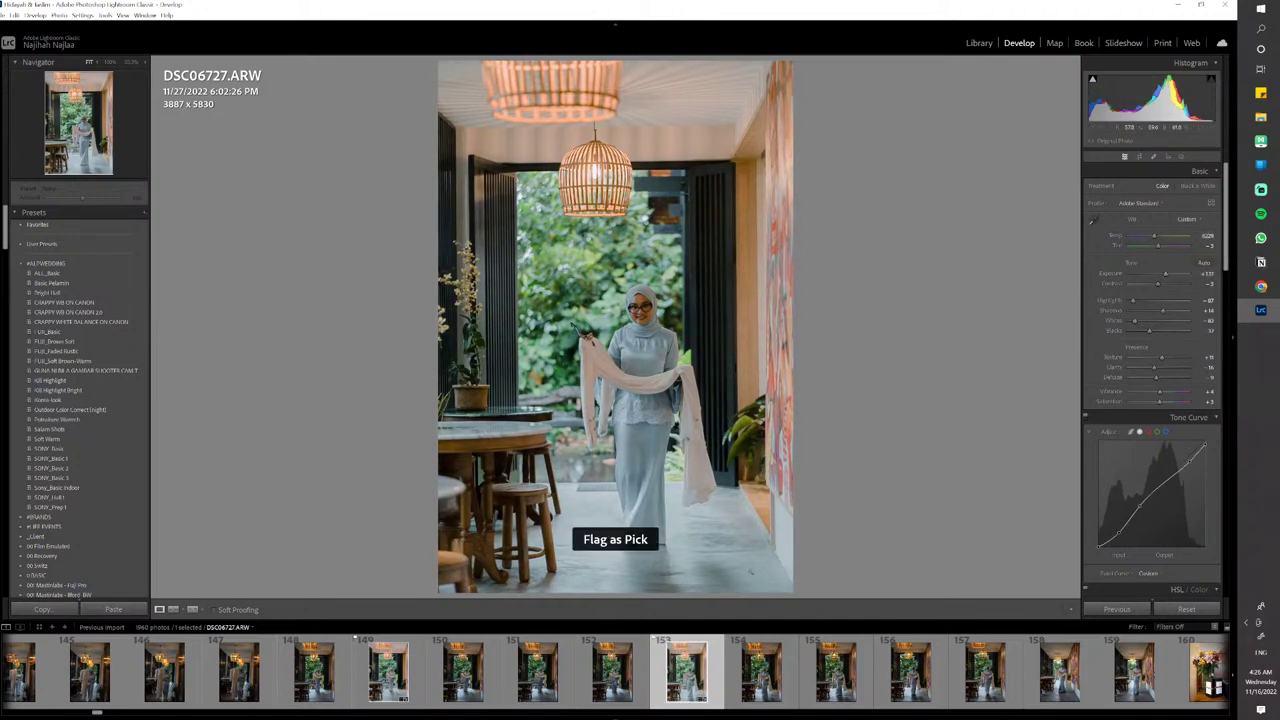
# Copy photo 153's develop settings for use on the neighbouring scarf photos
pyautogui.click(898, 695)
pyautogui.click(692, 680)
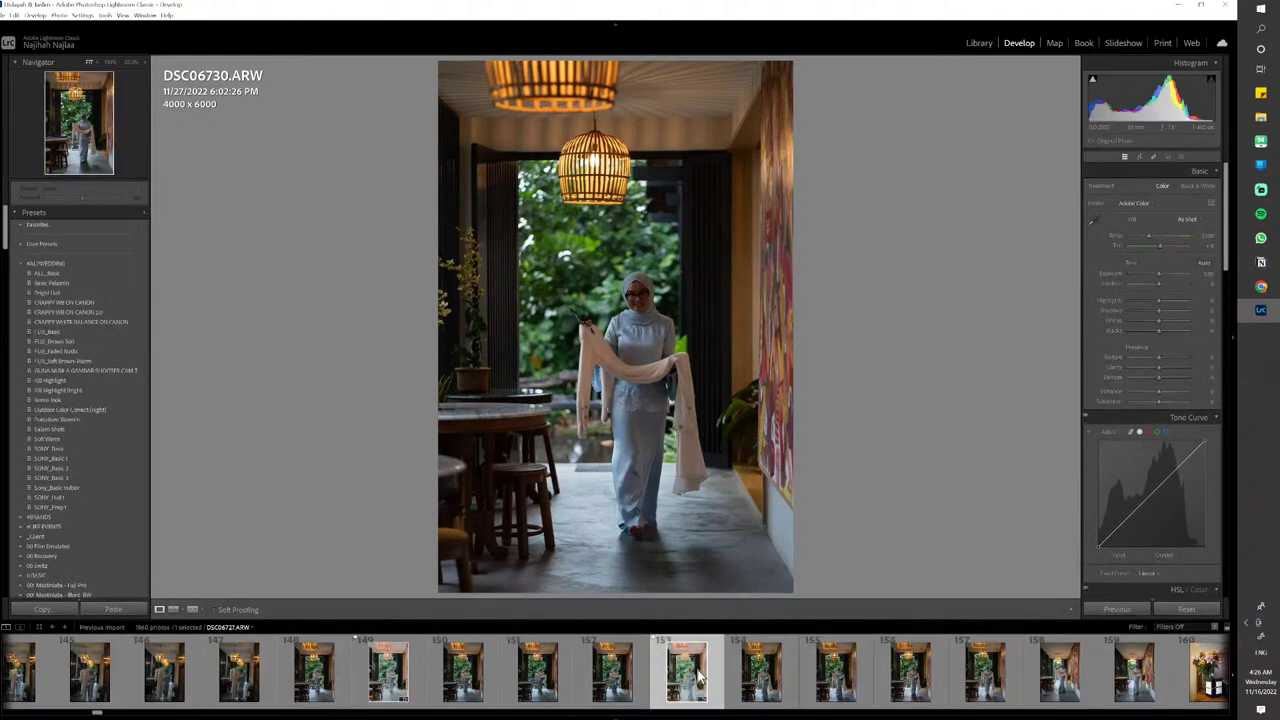
pyautogui.hotkey('ctrl', 'shift', 'c')
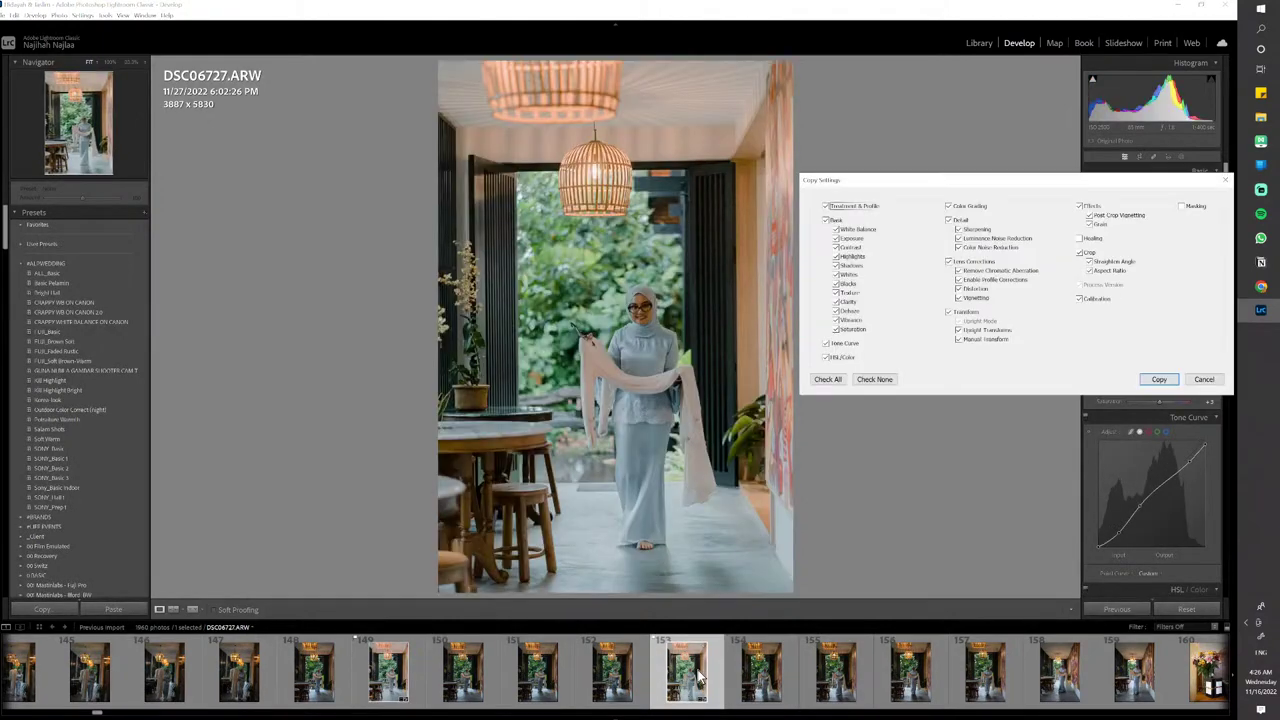
pyautogui.click(1158, 378)
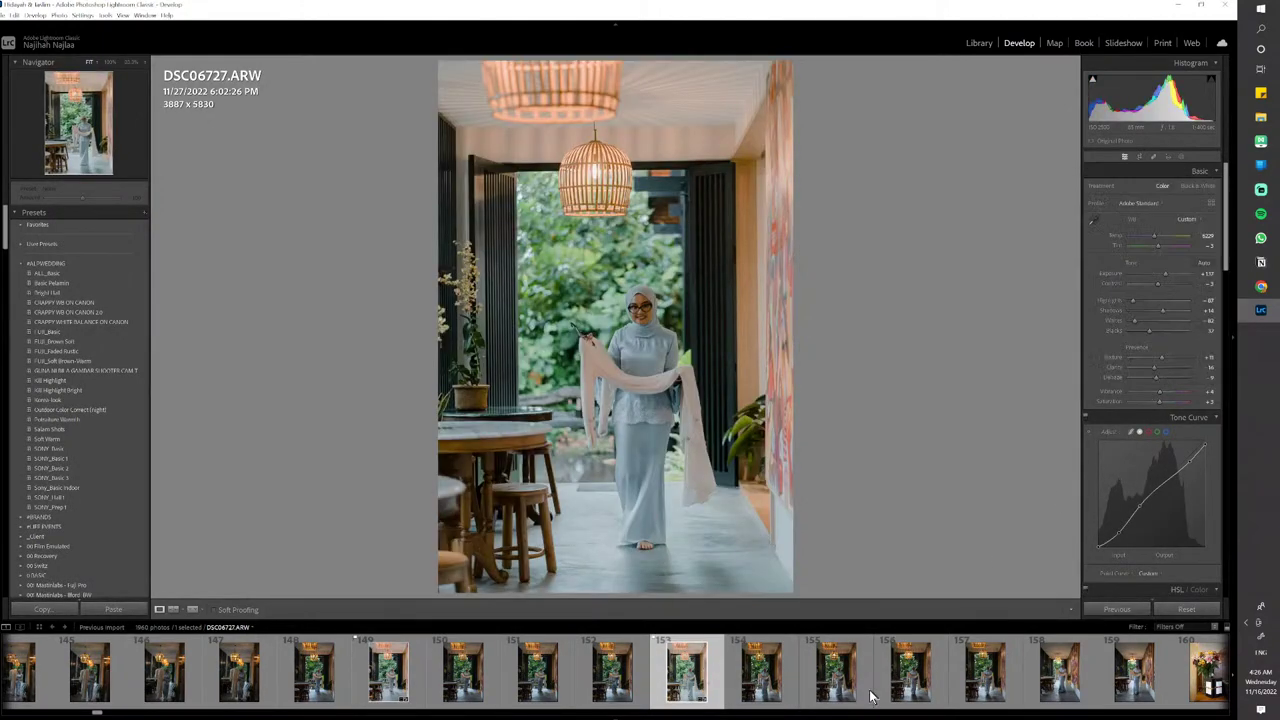
# Paste photo 153's settings onto scarf photo 156 and flag it as a pick
pyautogui.click(947, 690)
pyautogui.hotkey('ctrl', 'shift', 'v')
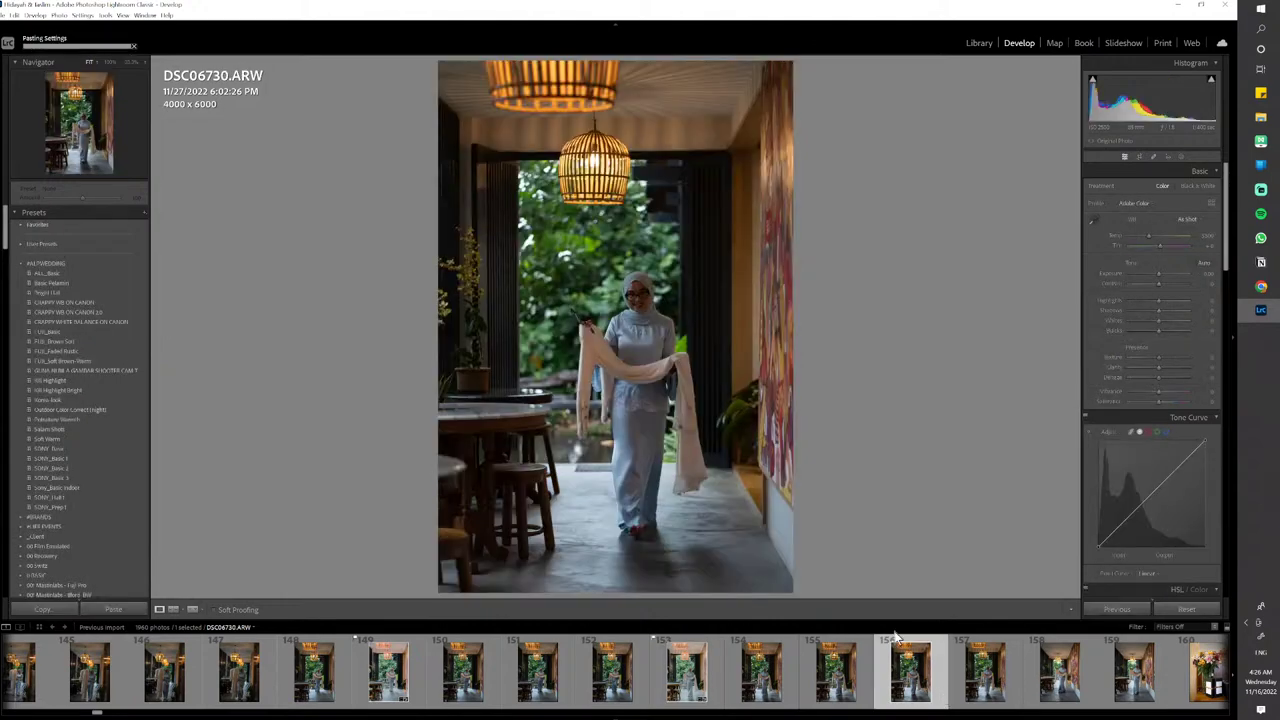
pyautogui.press('p')
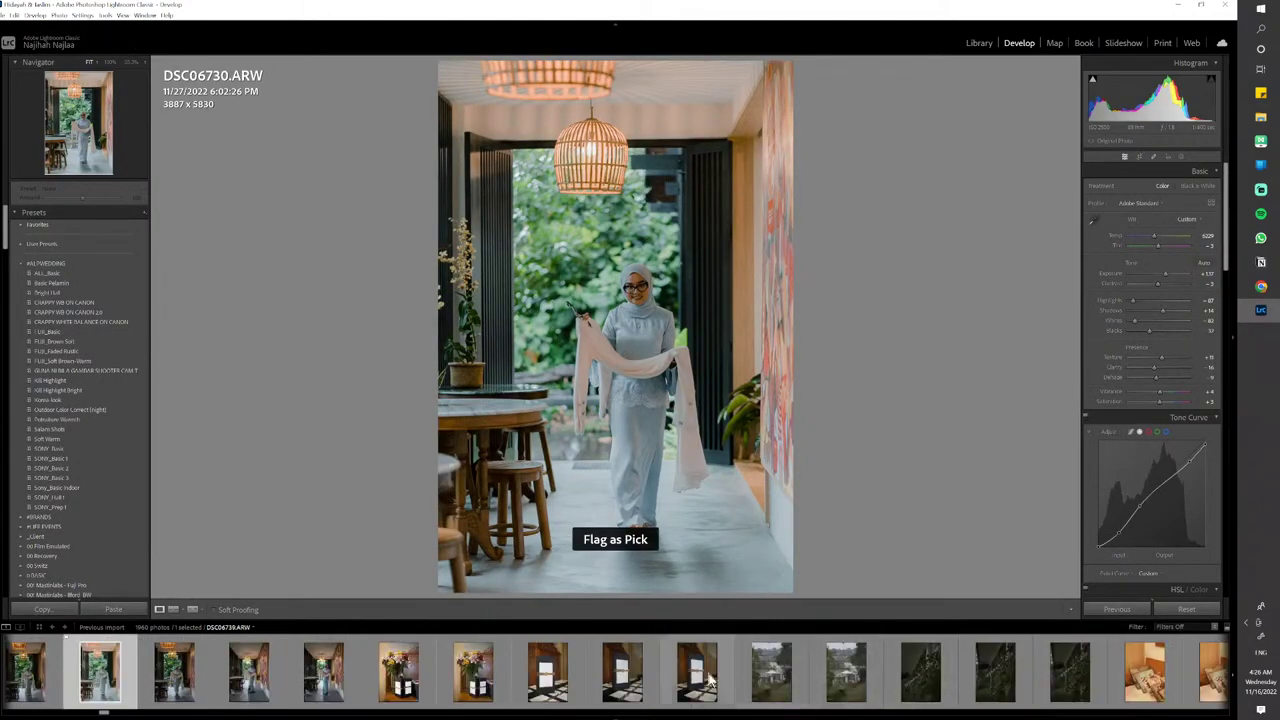
# Paste photo 153's settings onto flower photo 160, flag it as a pick, sample white balance from the box, and set exposure to about +0.71
pyautogui.click(398, 671)
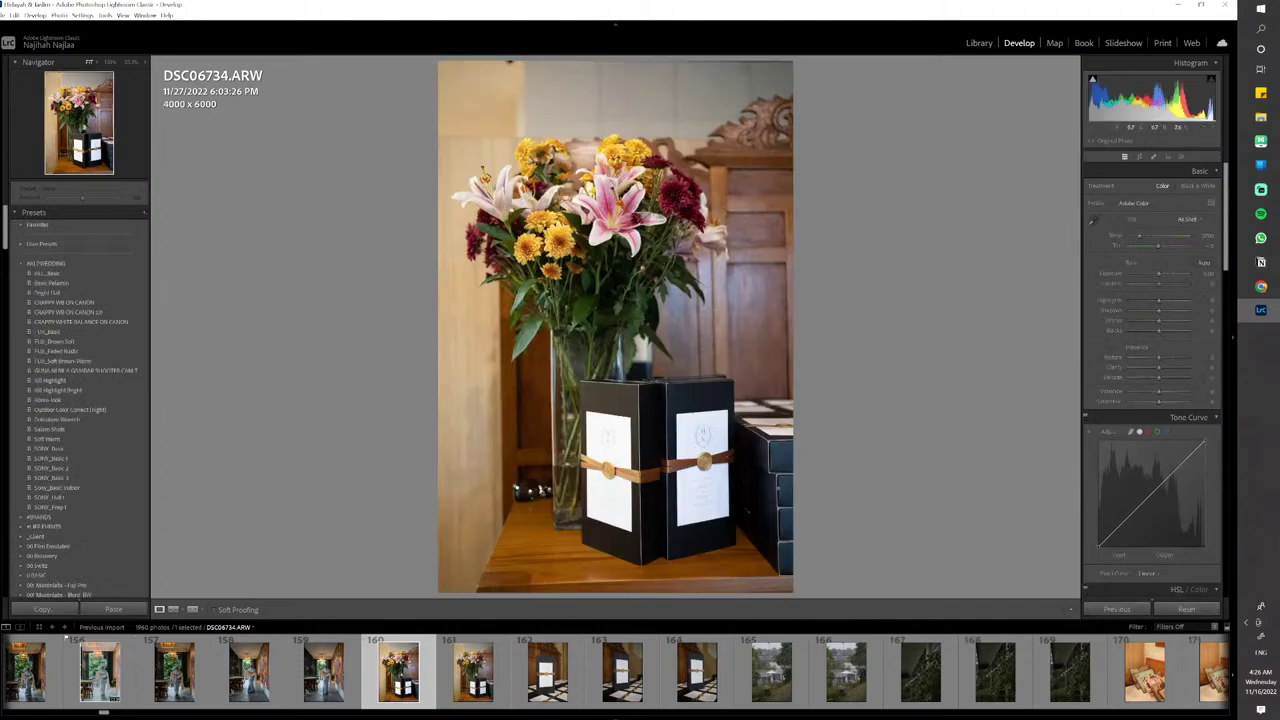
pyautogui.hotkey('ctrl', 'shift', 'v')
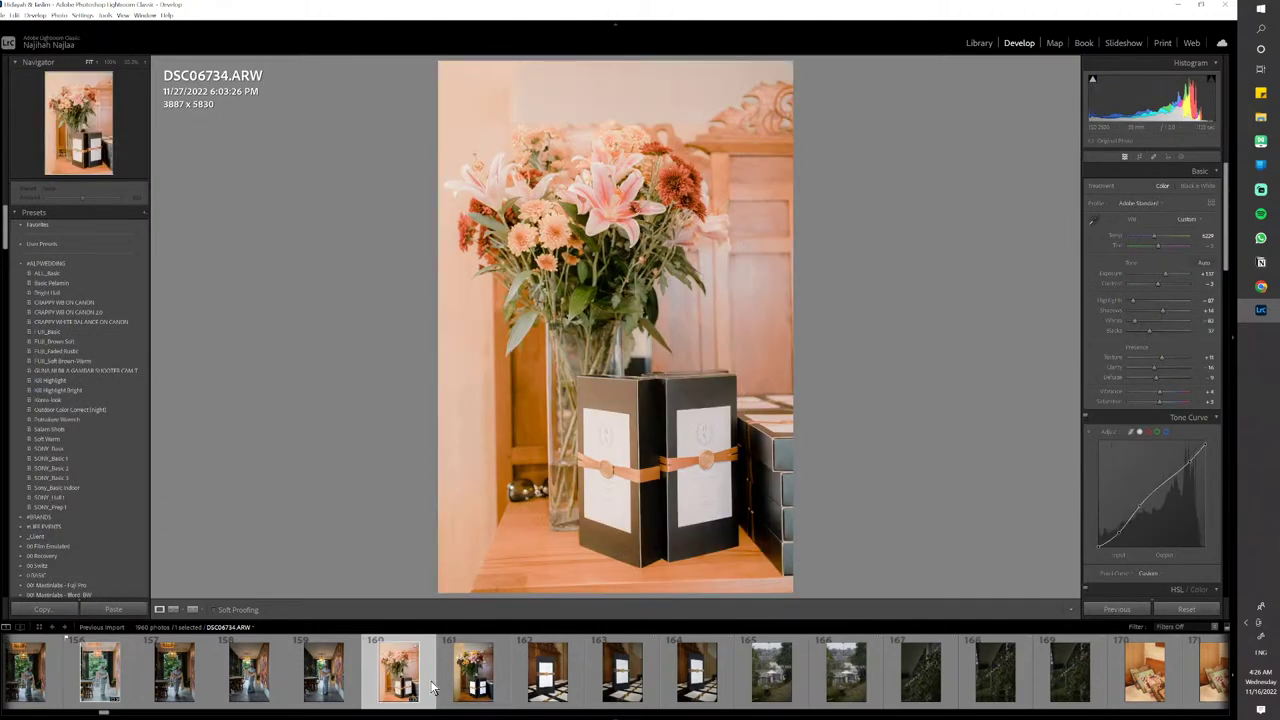
pyautogui.press('p')
pyautogui.click(1092, 221)
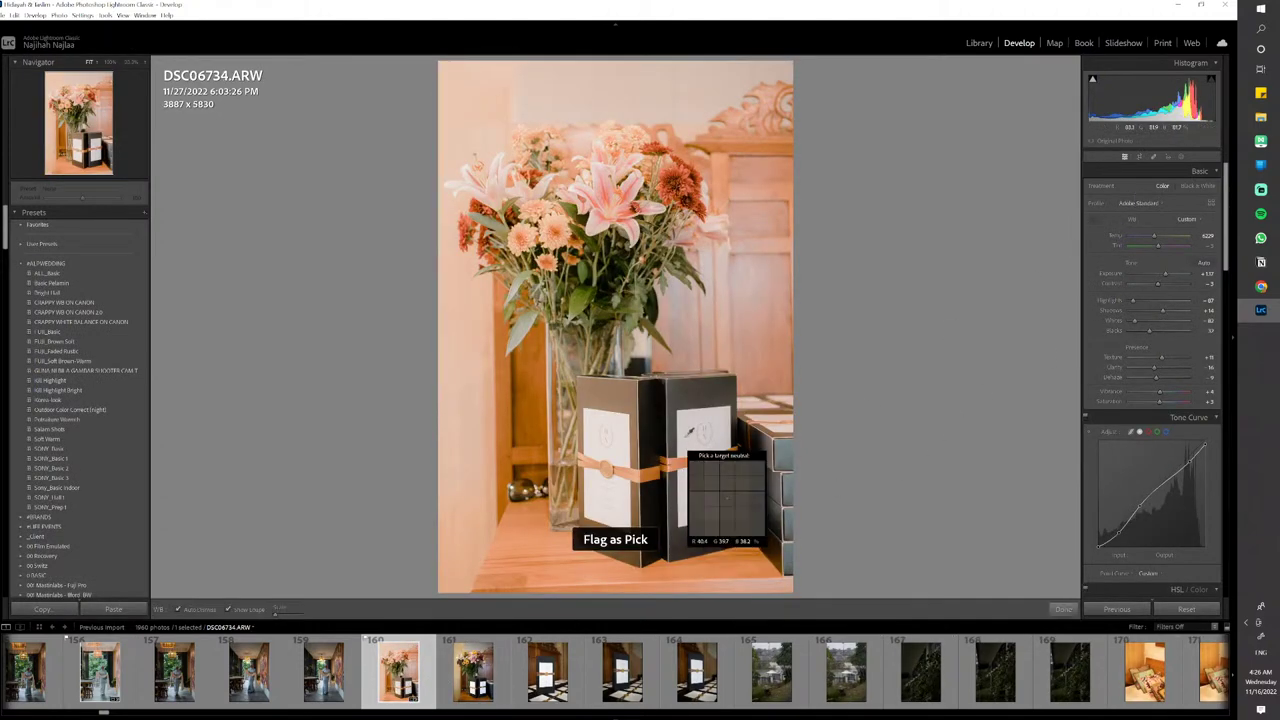
pyautogui.click(700, 480)
pyautogui.moveTo(1169, 277); pyautogui.dragTo(1163, 277)
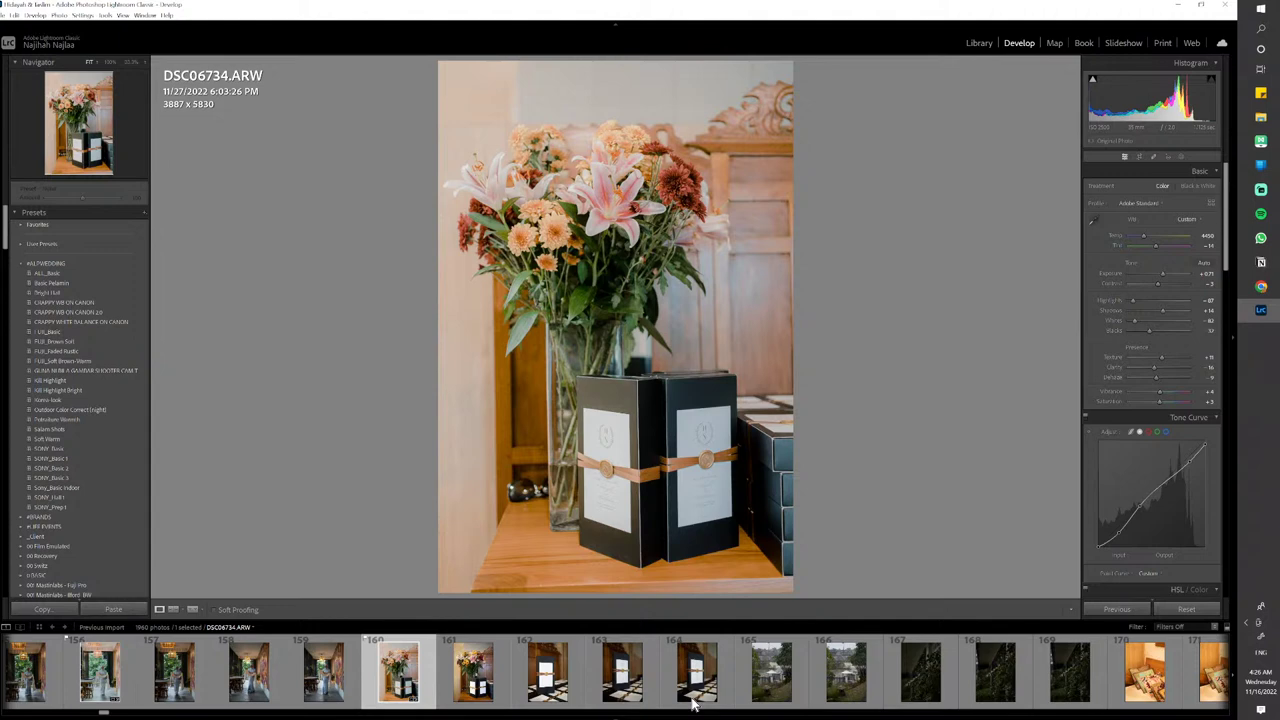
# Paste photo 160's settings onto invitation-box photo 164, flag it as a pick, and set temperature to about 4629 and tint to about -11
pyautogui.click(695, 675)
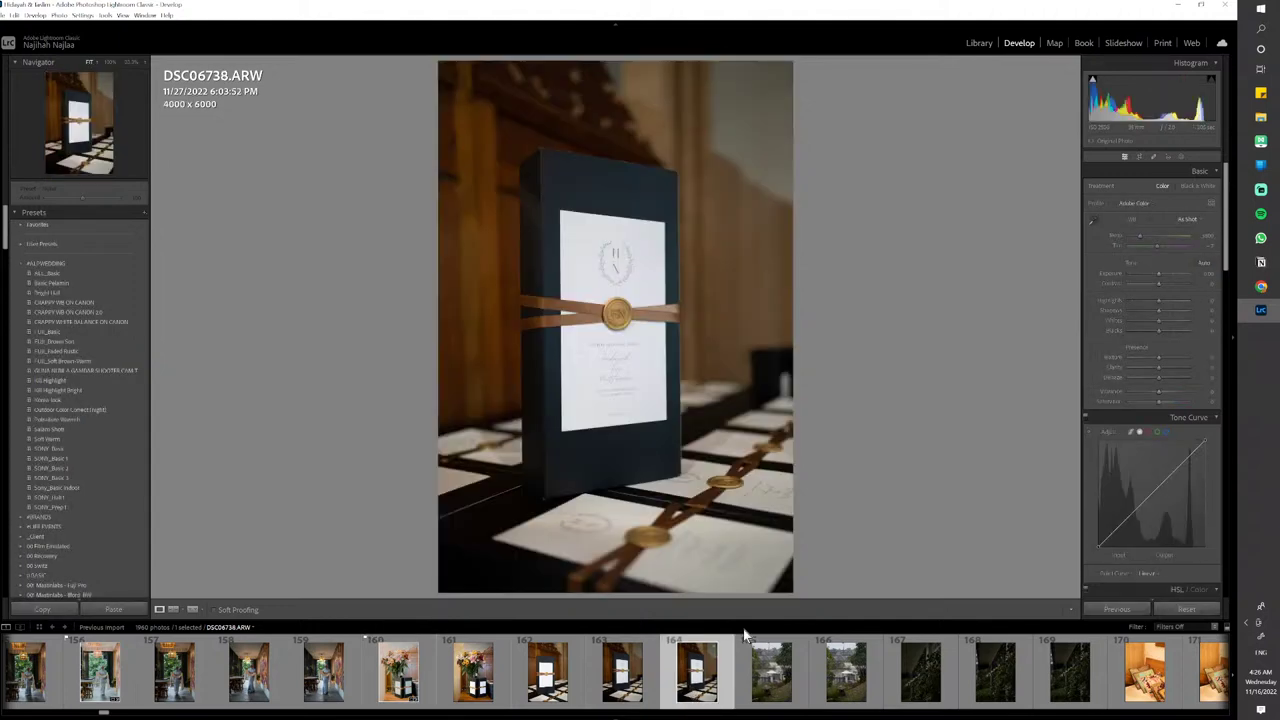
pyautogui.hotkey('ctrl', 'shift', 'v')
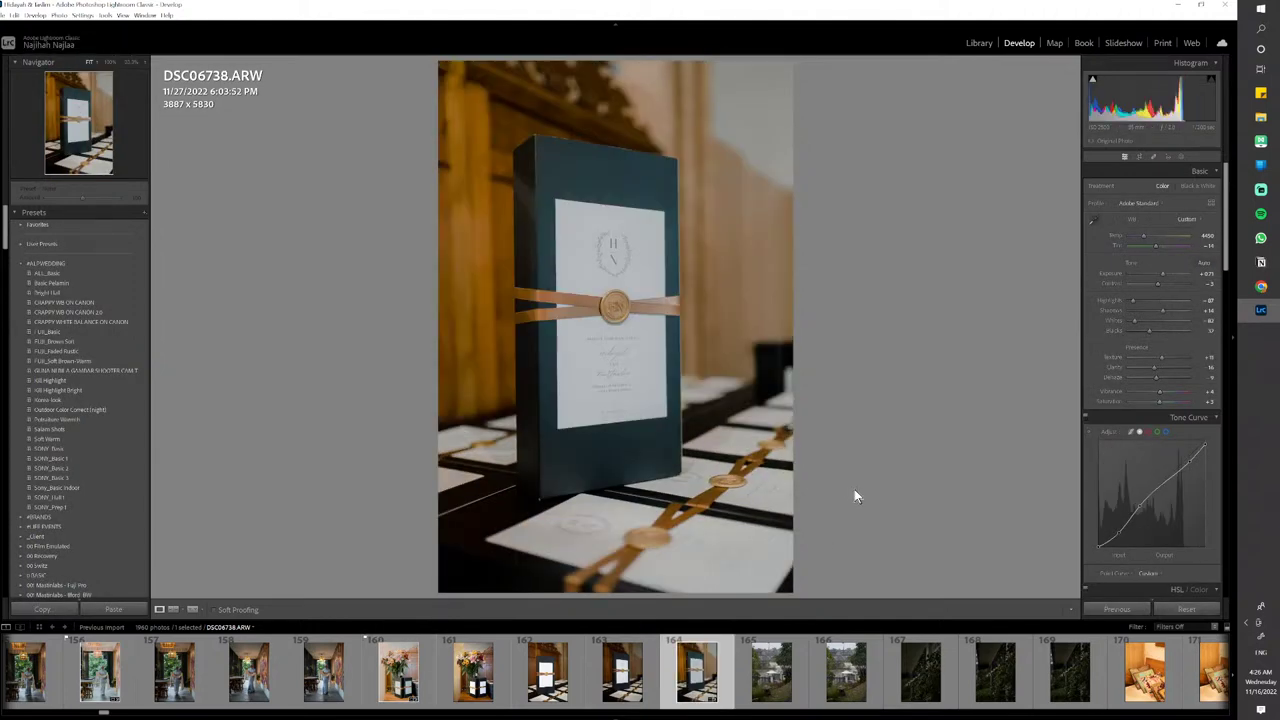
pyautogui.press('p')
pyautogui.click(1093, 220)
pyautogui.click(671, 172)
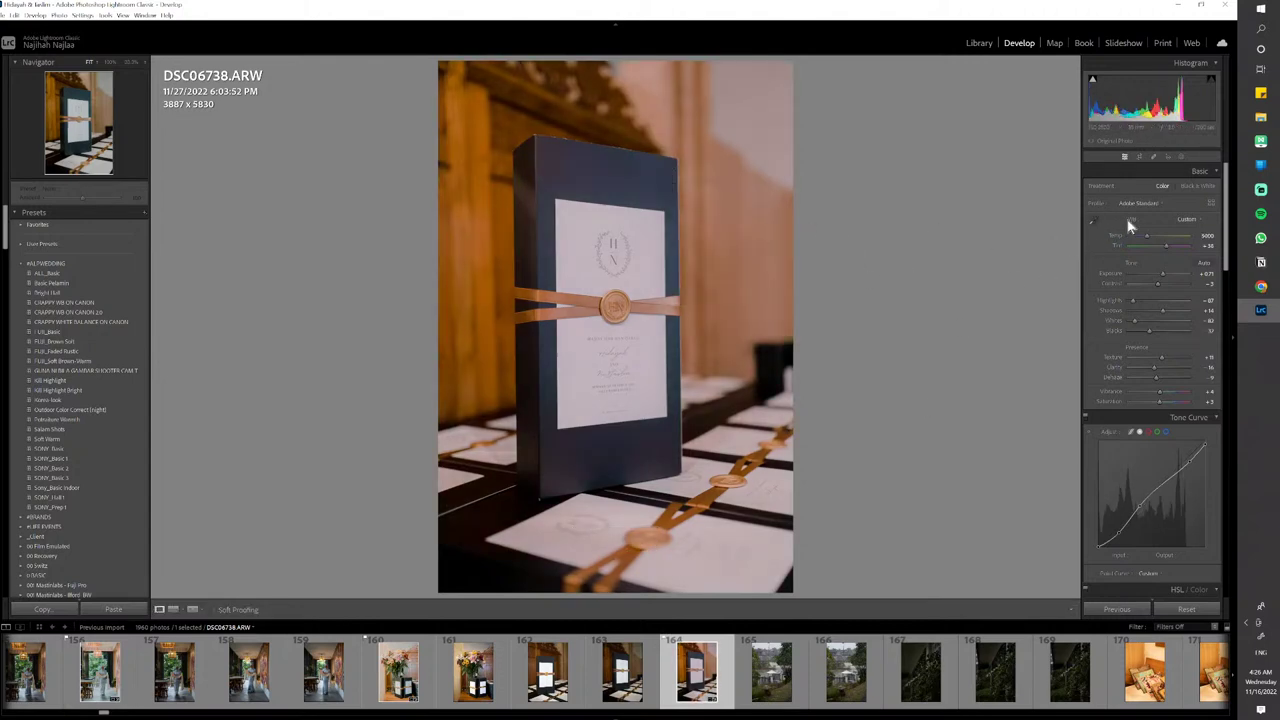
pyautogui.moveTo(1146, 235); pyautogui.dragTo(1156, 248)
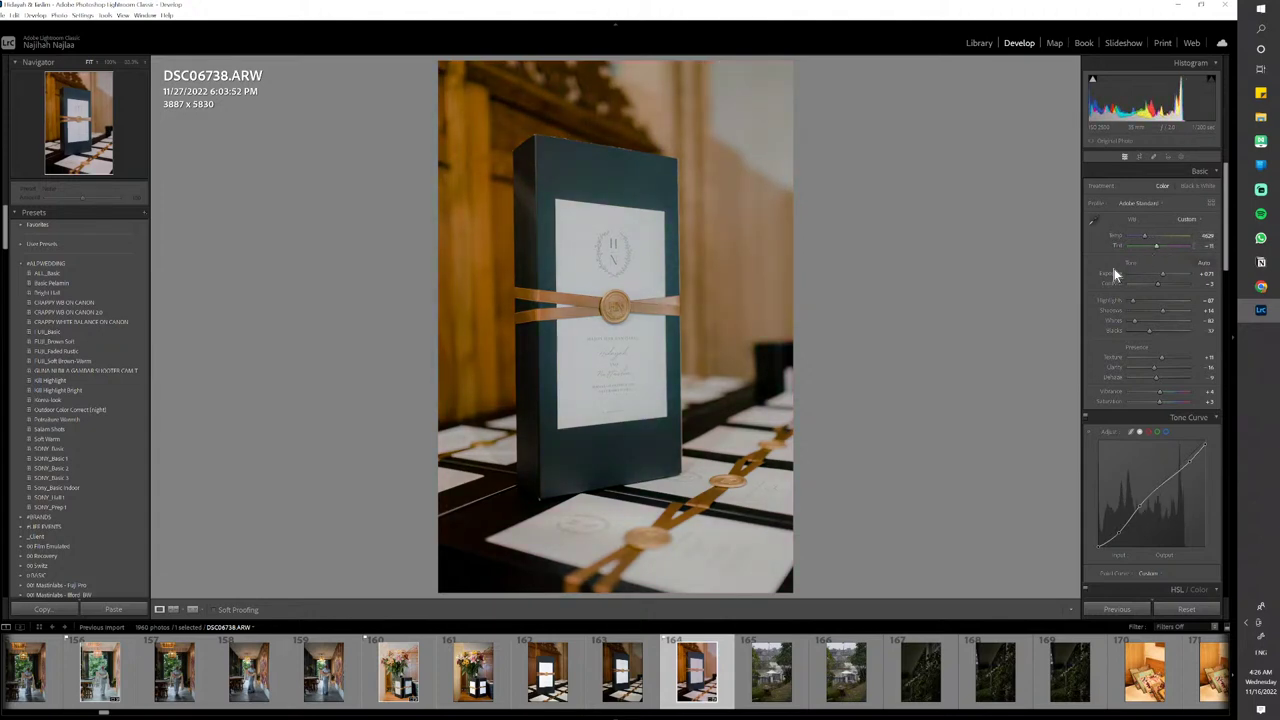
# Copy photo 164's develop settings and paste them onto the rainy garden photo 166
pyautogui.hotkey('ctrl', 'shift', 'c')
pyautogui.press('Return')
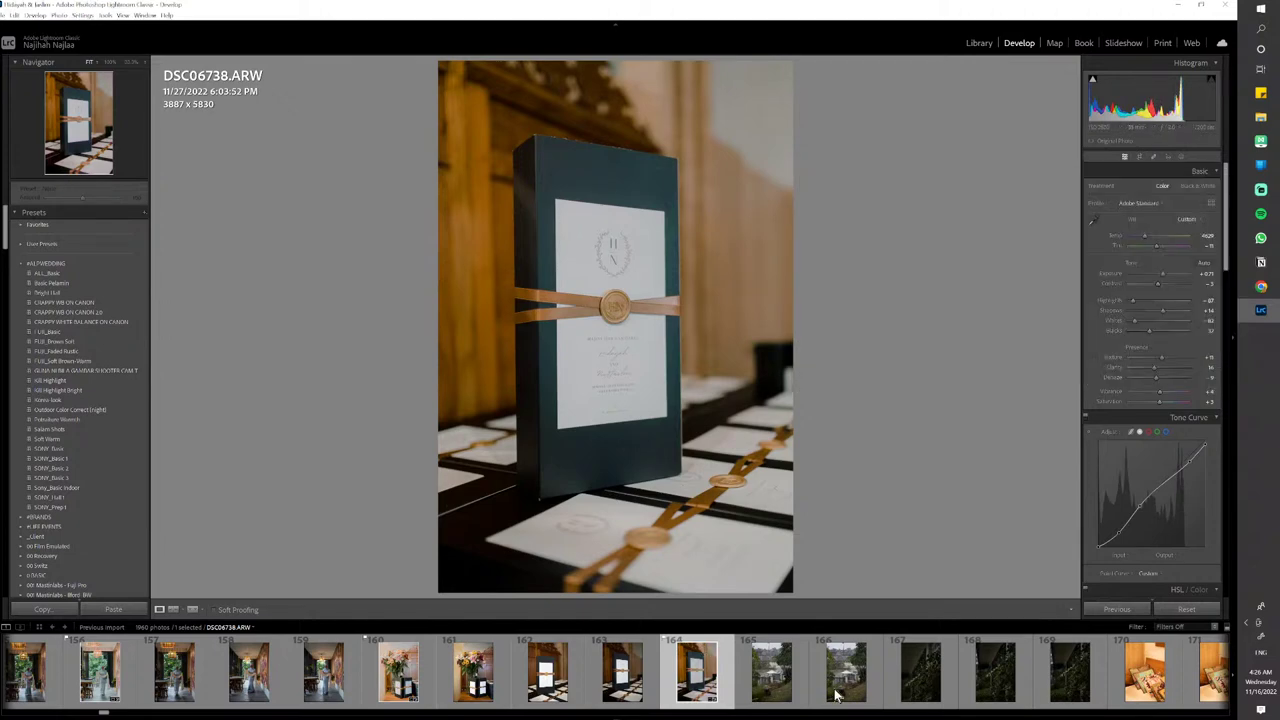
pyautogui.click(838, 683)
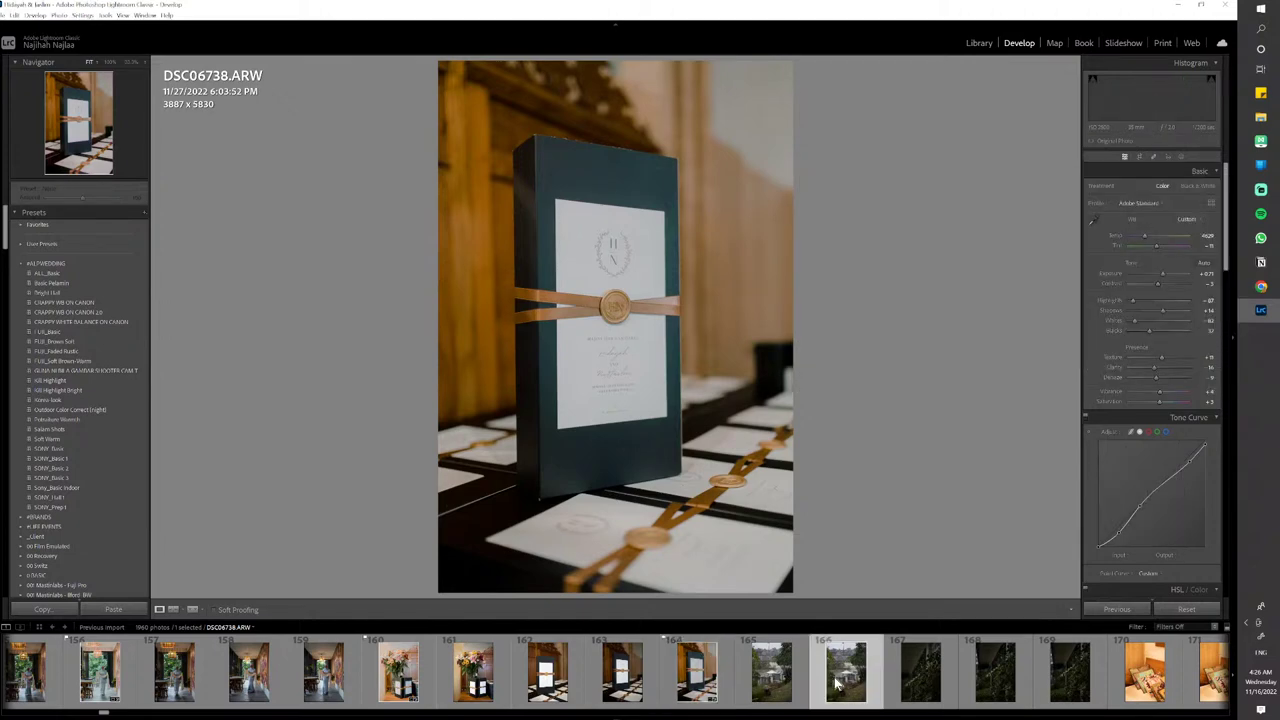
pyautogui.hotkey('ctrl', 'shift', 'v')
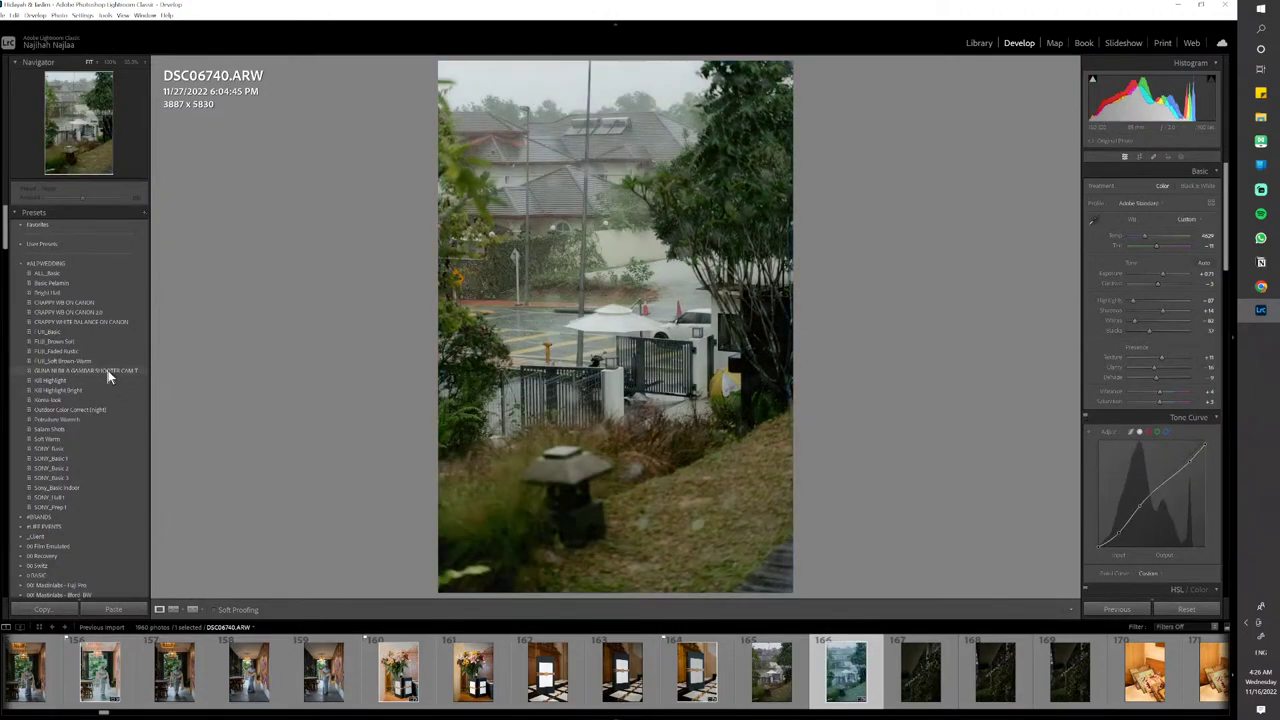
# Apply the GUNA NI BILA GAMBAR SHOOTER CAM T preset to photo 166, compare before and after, and flag it as a pick
pyautogui.click(107, 370)
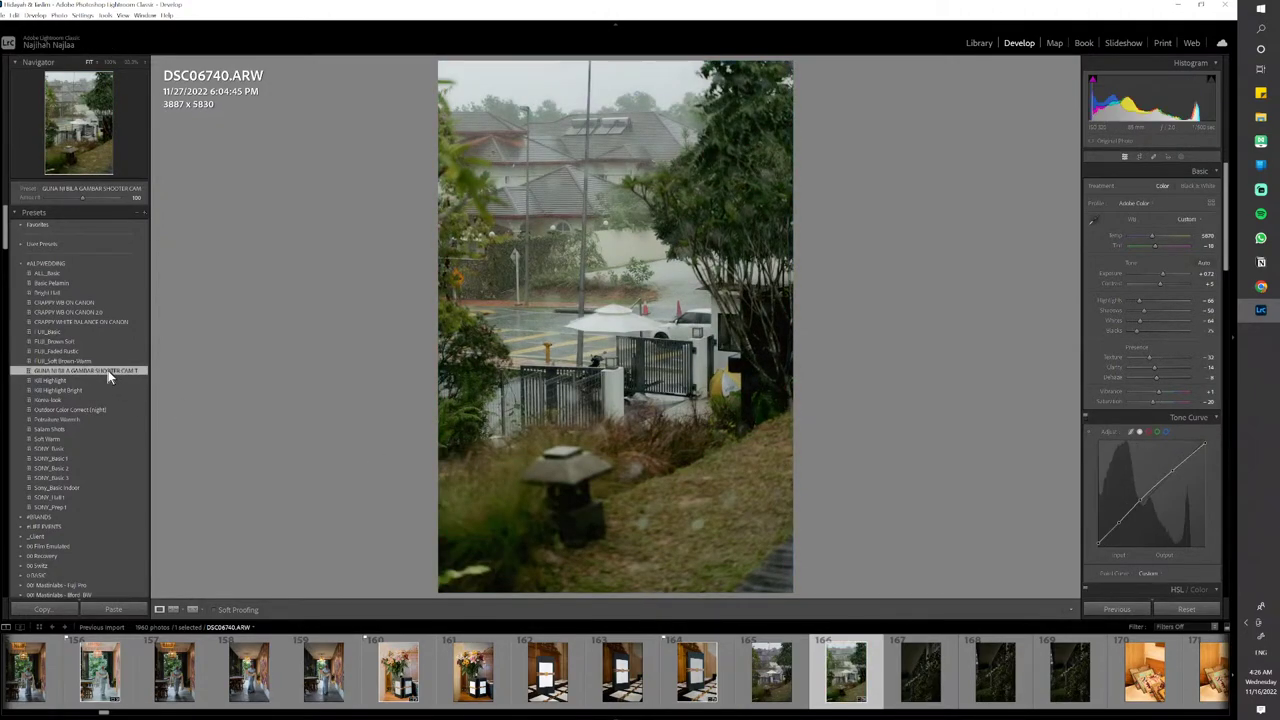
pyautogui.press('y')
pyautogui.press('y')
pyautogui.press('p')
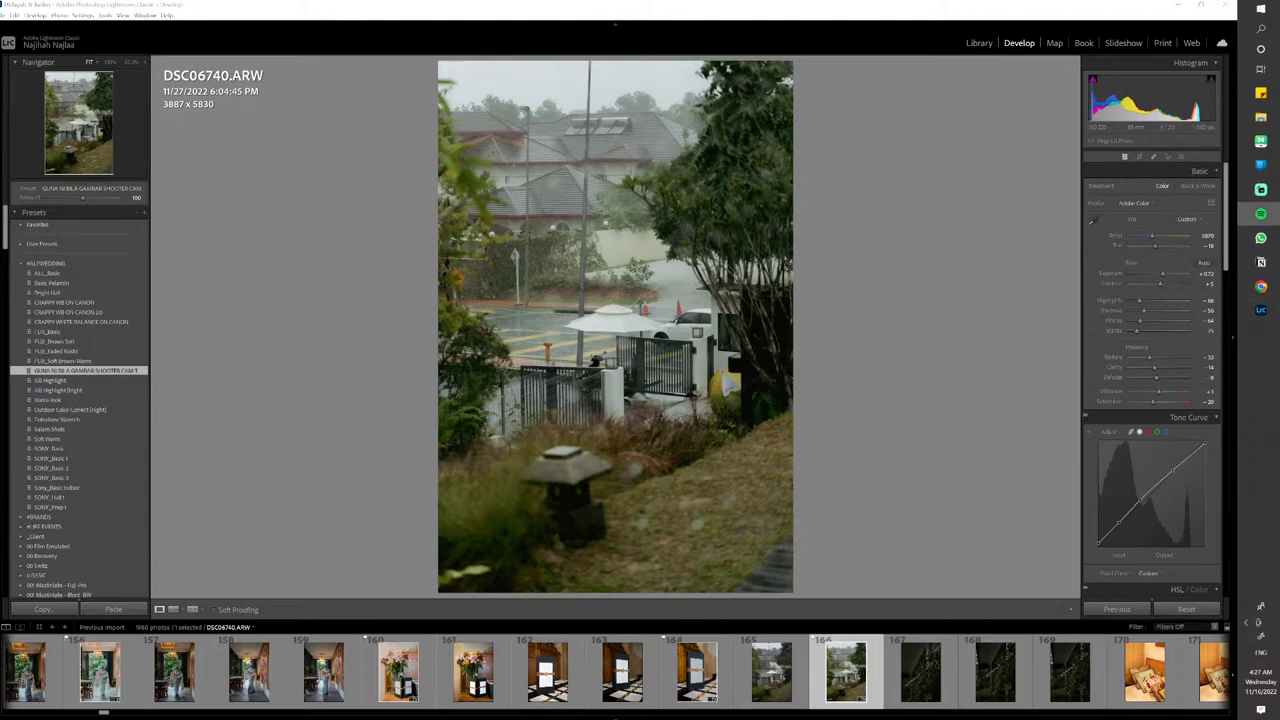
# Try Soft Warm on foliage photo 168, replace it with the Salam Shots preset, flag it as a pick, and set temperature to about 5771
pyautogui.click(985, 680)
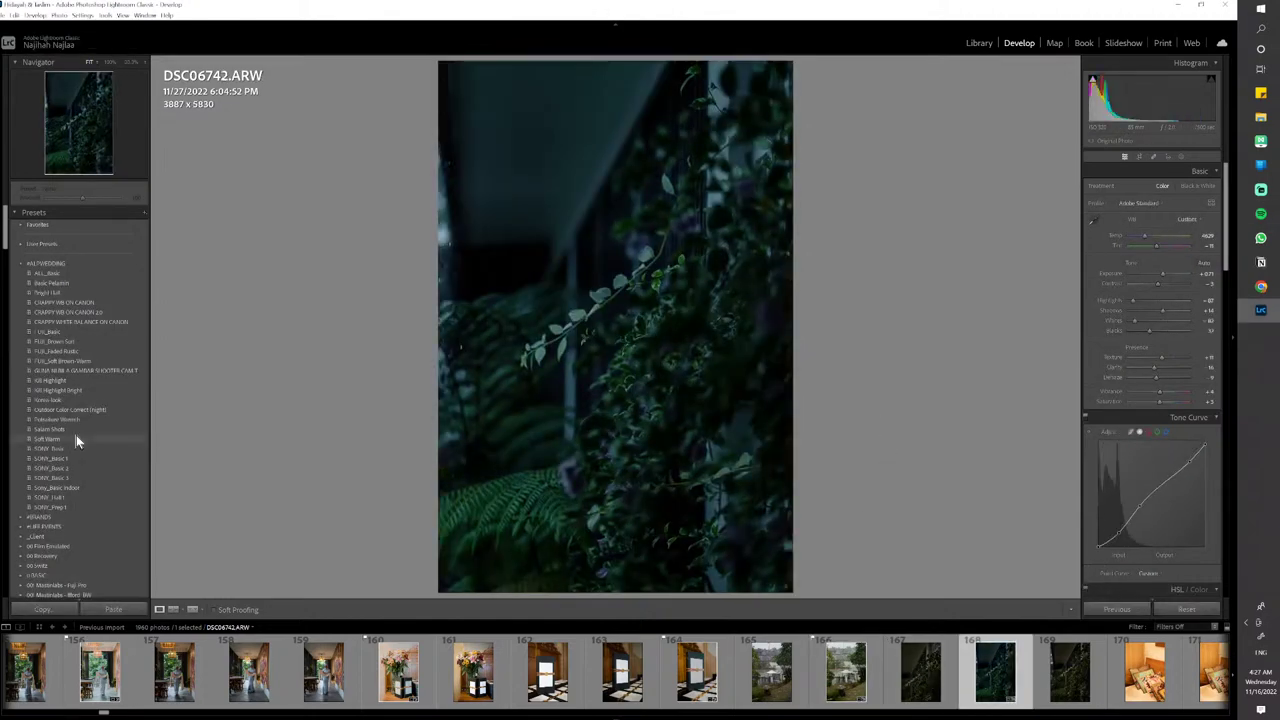
pyautogui.click(47, 439)
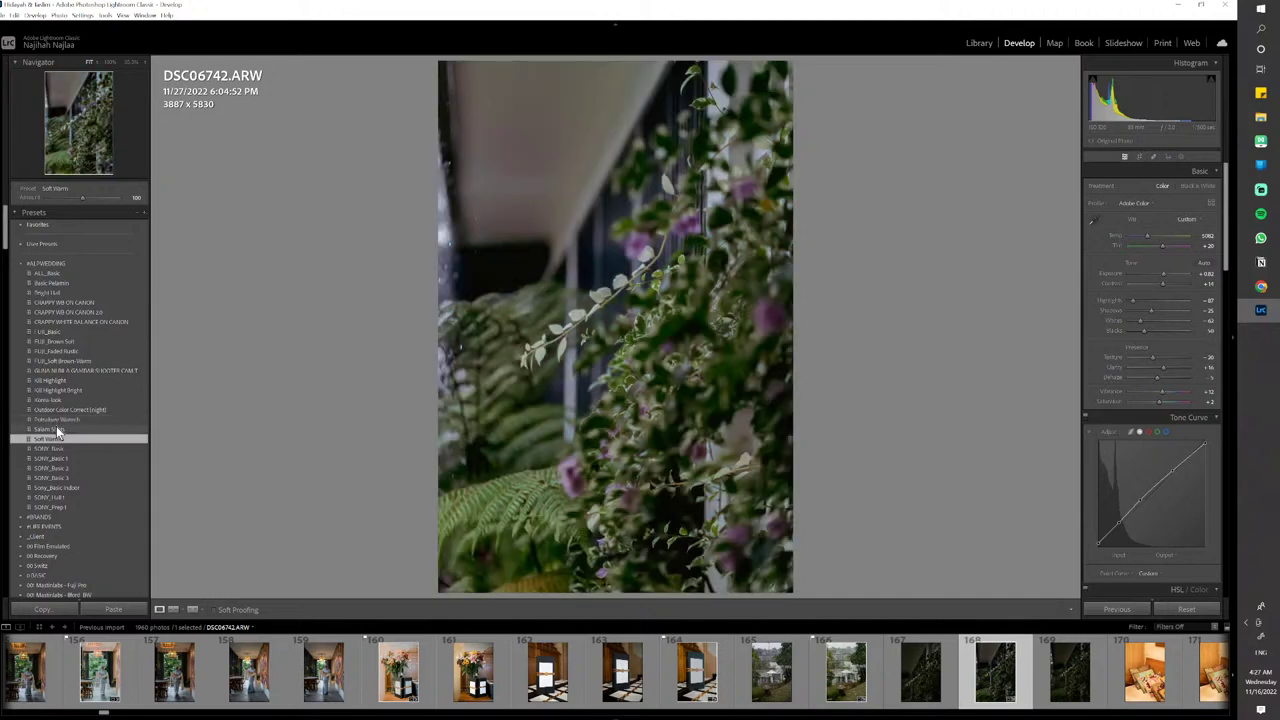
pyautogui.click(56, 428)
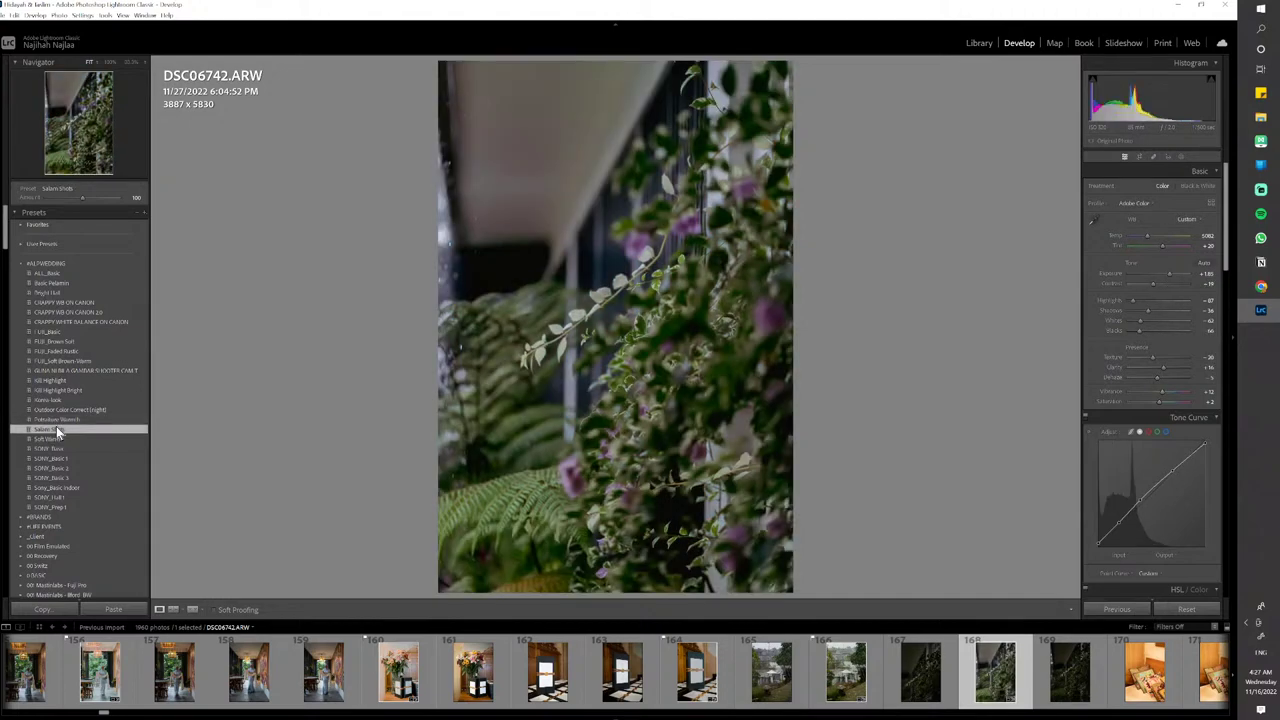
pyautogui.press('p')
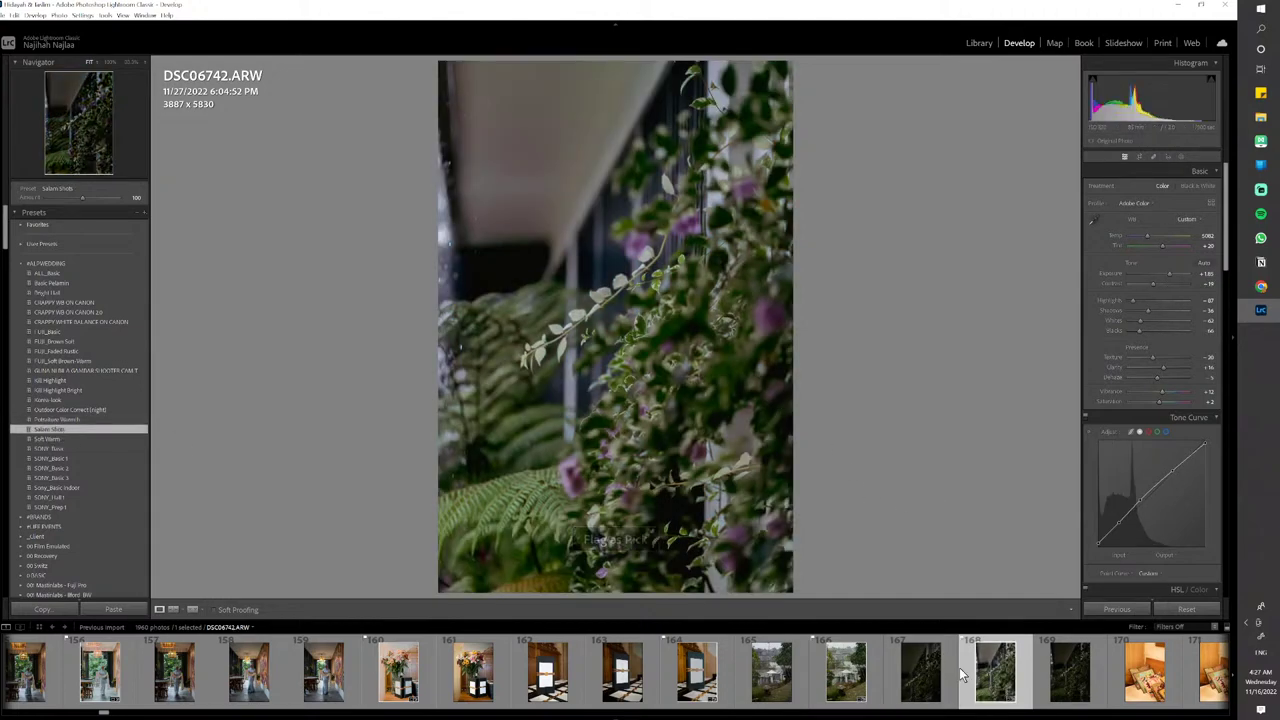
pyautogui.press('y')
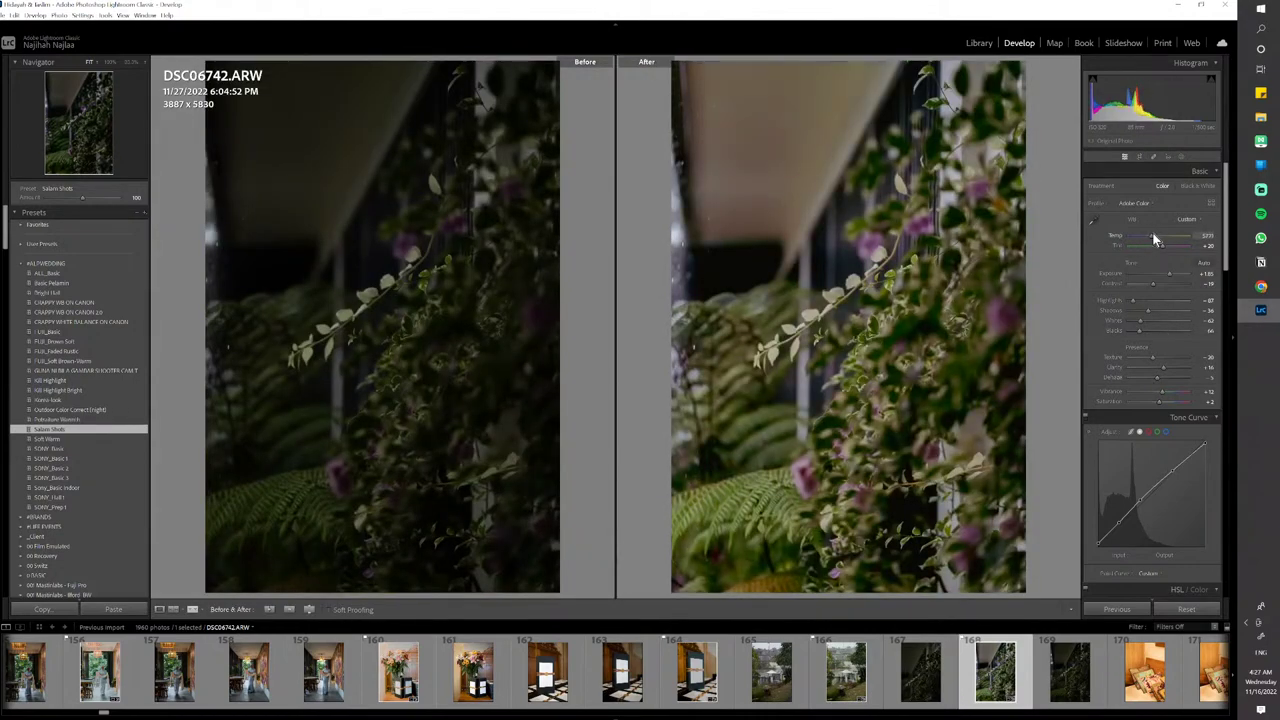
pyautogui.press('y')
# Apply Salam Shots to heels photo 174, set temperature to about 3771, tint to about -11 and exposure to about +0.94, and flag it as a pick
pyautogui.scroll(-5, 1065, 690)
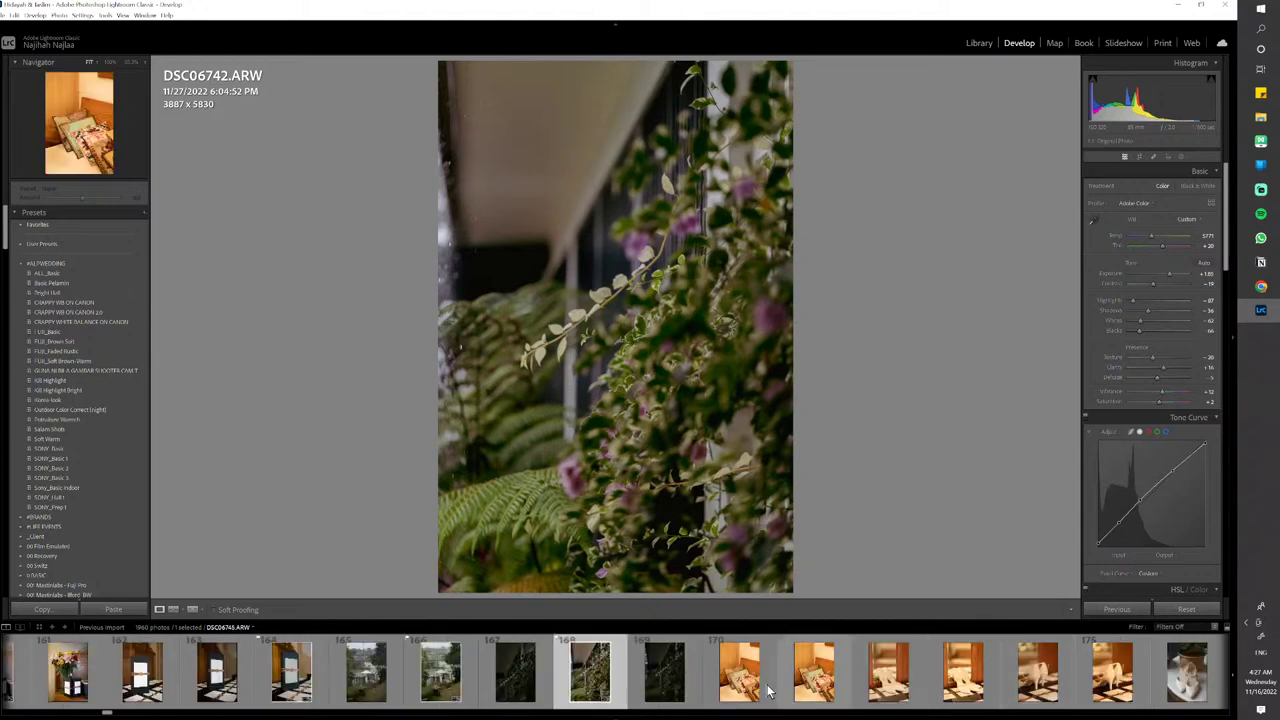
pyautogui.click(740, 670)
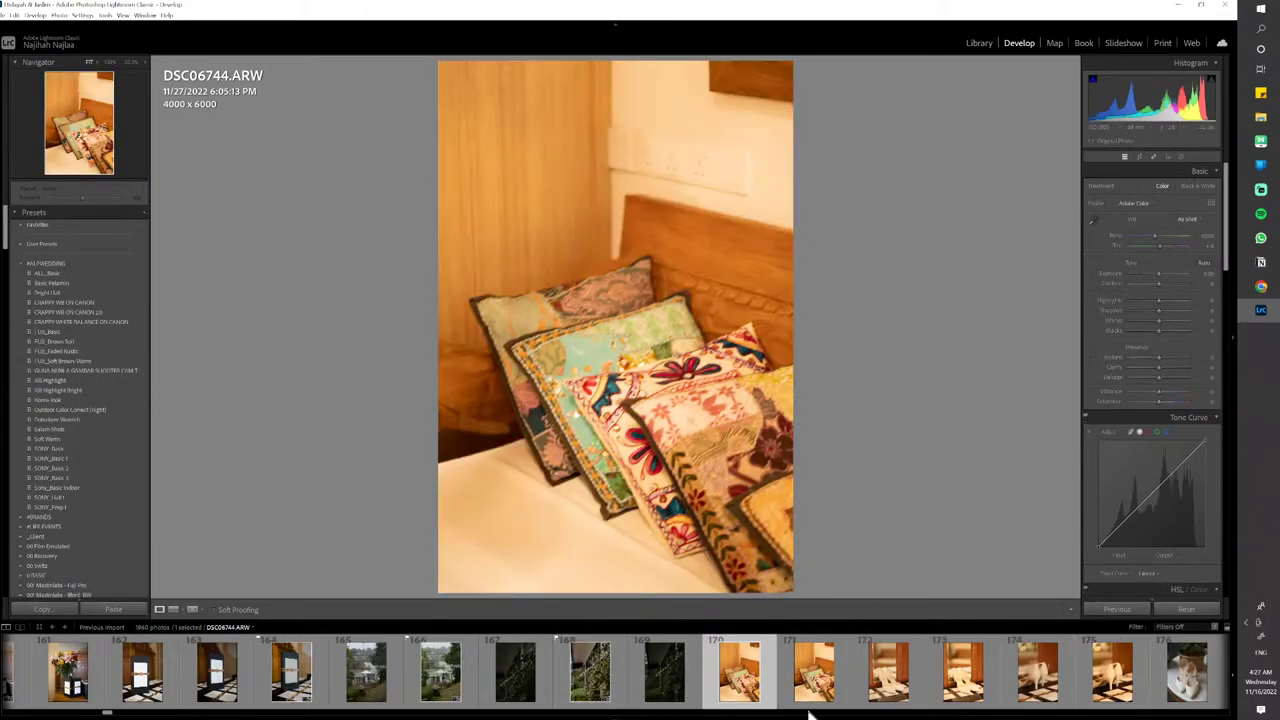
pyautogui.click(888, 670)
pyautogui.click(1037, 670)
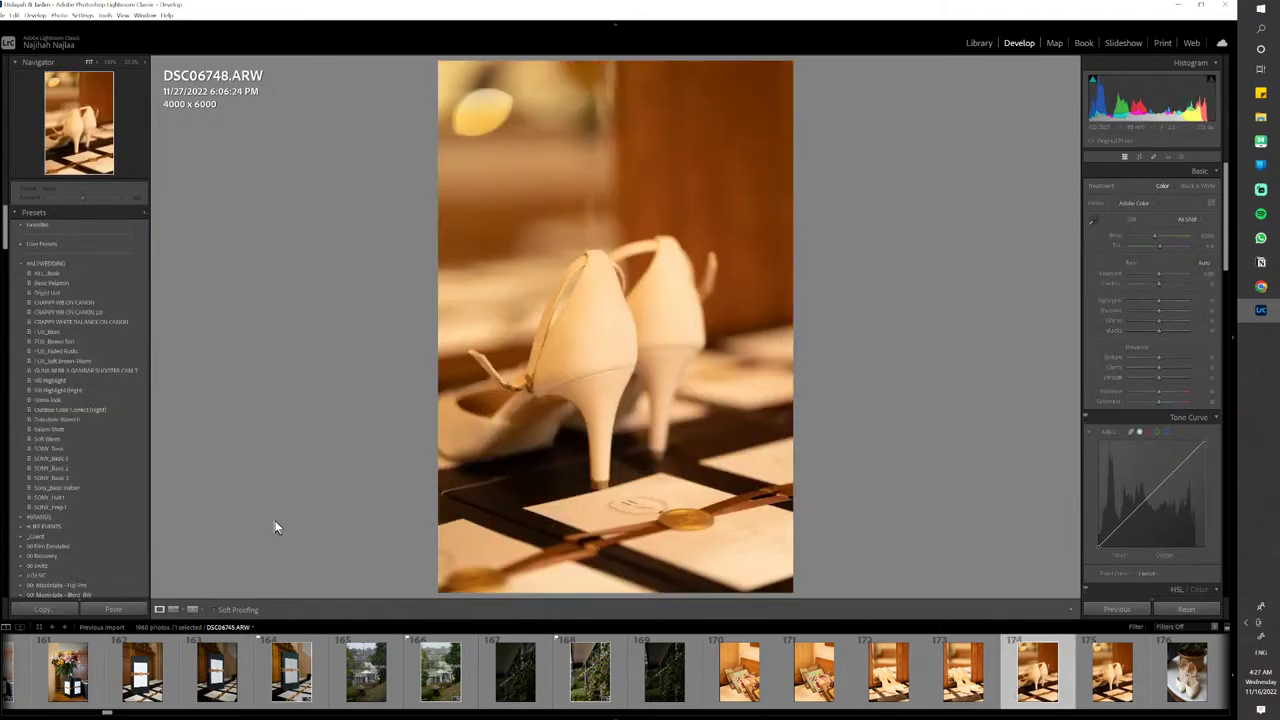
pyautogui.click(35, 428)
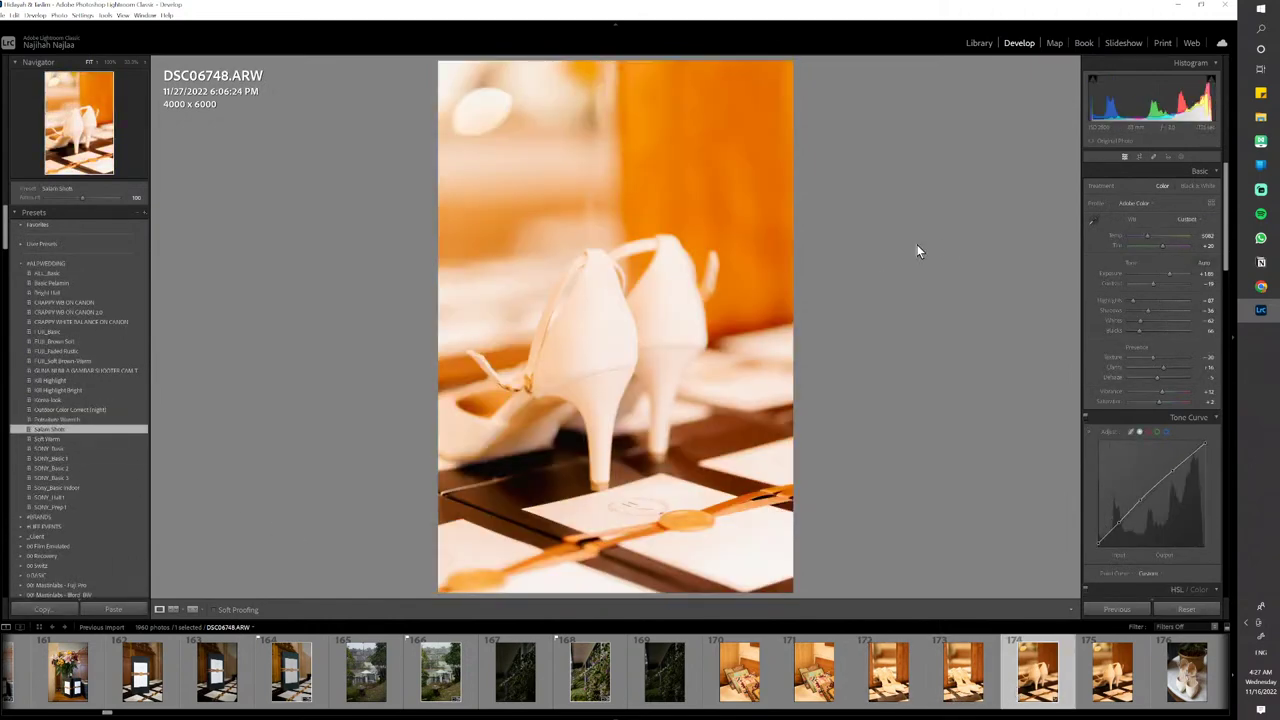
pyautogui.moveTo(1169, 273)
pyautogui.mouseDown()
pyautogui.moveTo(1157, 245)
pyautogui.moveTo(1167, 279)
pyautogui.mouseUp()
pyautogui.moveTo(1141, 235); pyautogui.dragTo(1137, 235)
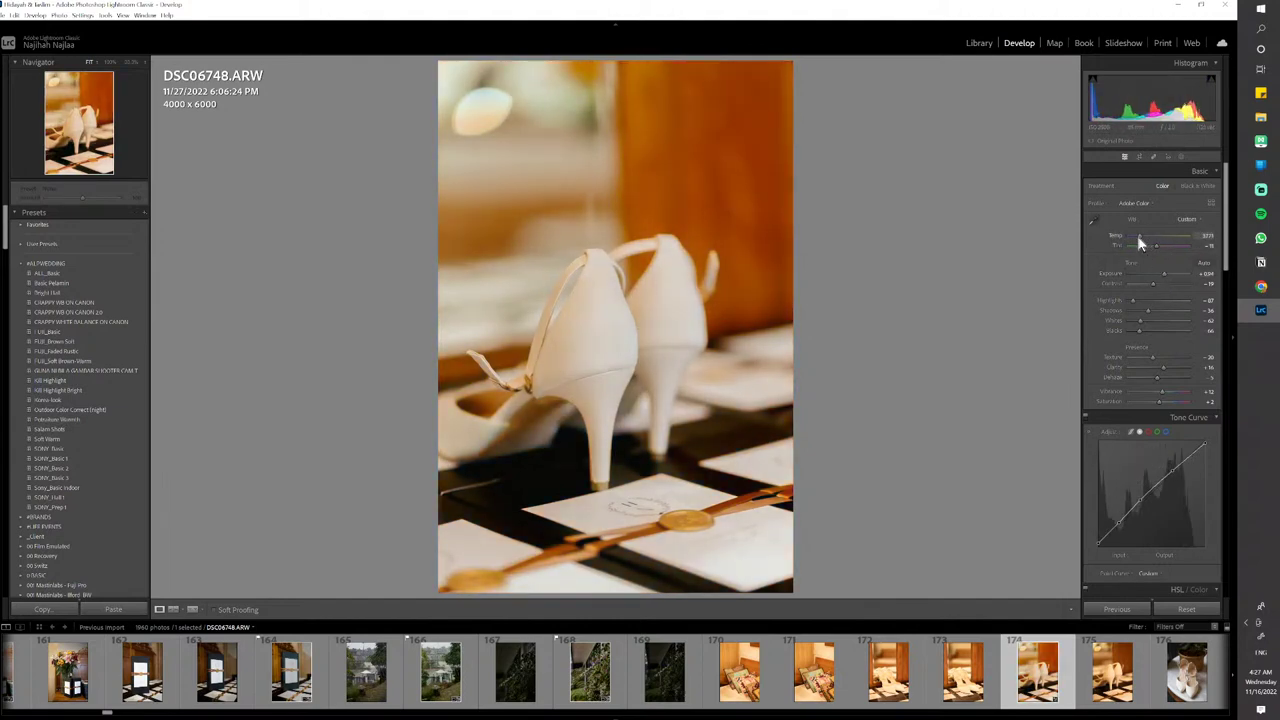
pyautogui.press('p')
# Copy photo 174's develop settings and compare its before and after versions
pyautogui.scroll(-5, 780, 670)
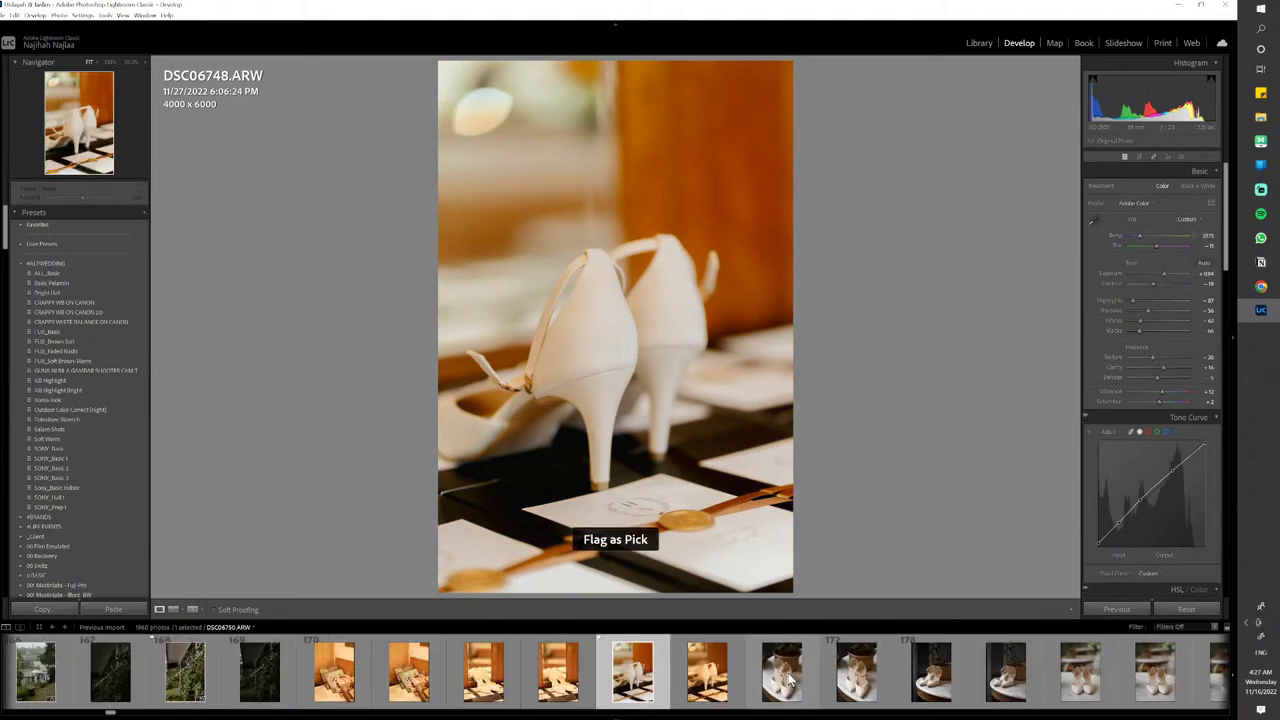
pyautogui.hotkey('ctrl', 'shift', 'c')
pyautogui.press('Return')
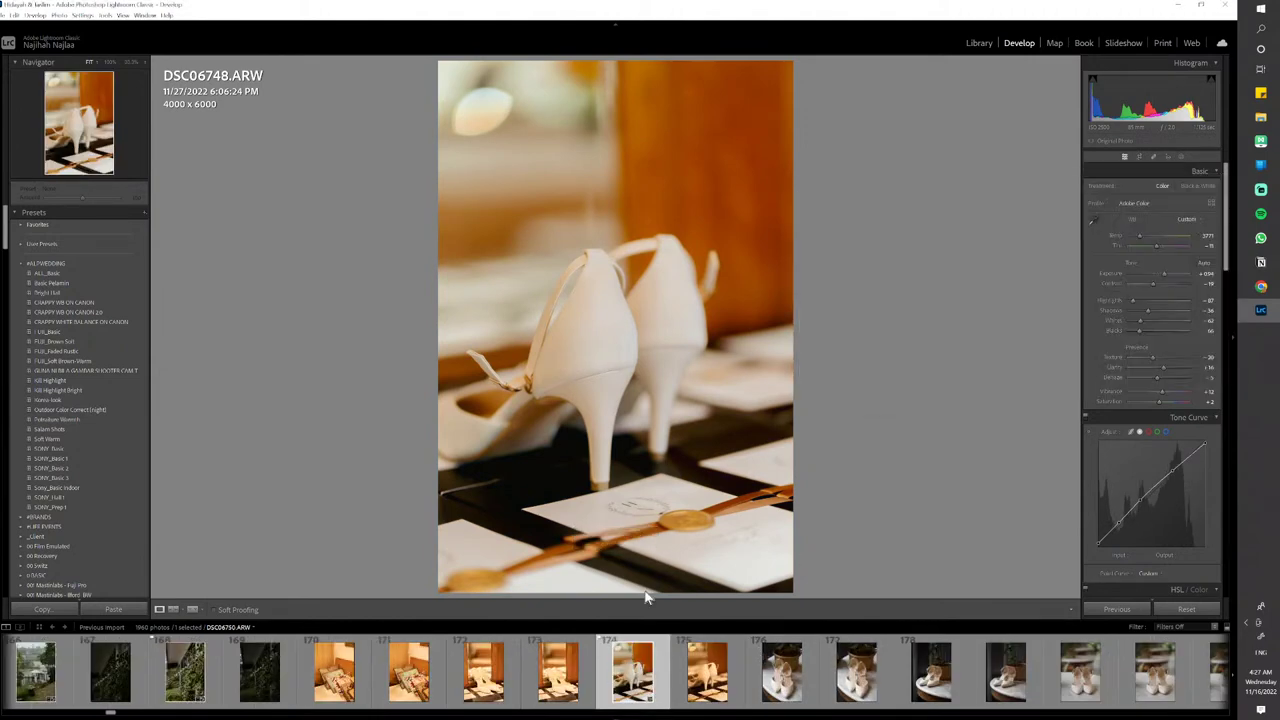
pyautogui.press('y')
pyautogui.press('y')
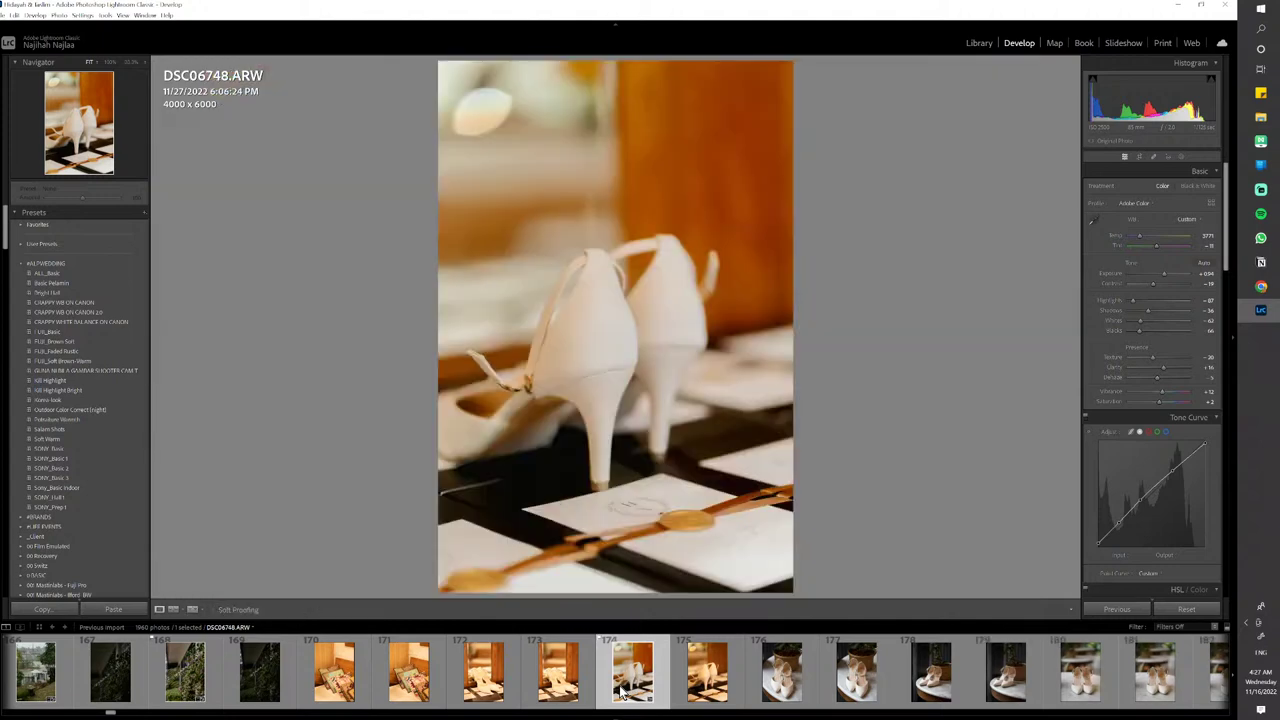
# Paste photo 174's settings onto shoe photo 176 and raise its temperature to about 5029
pyautogui.press('y')
pyautogui.click(782, 672)
pyautogui.hotkey('ctrl', 'shift', 'v')
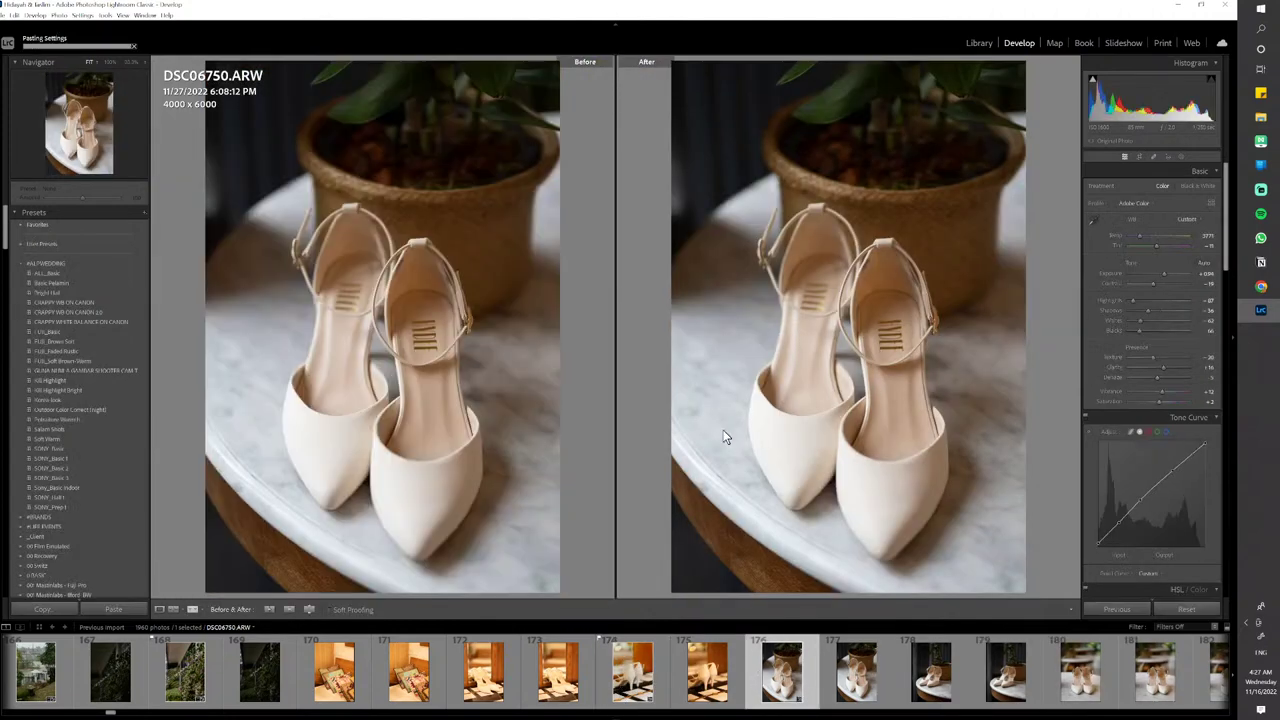
pyautogui.press('y')
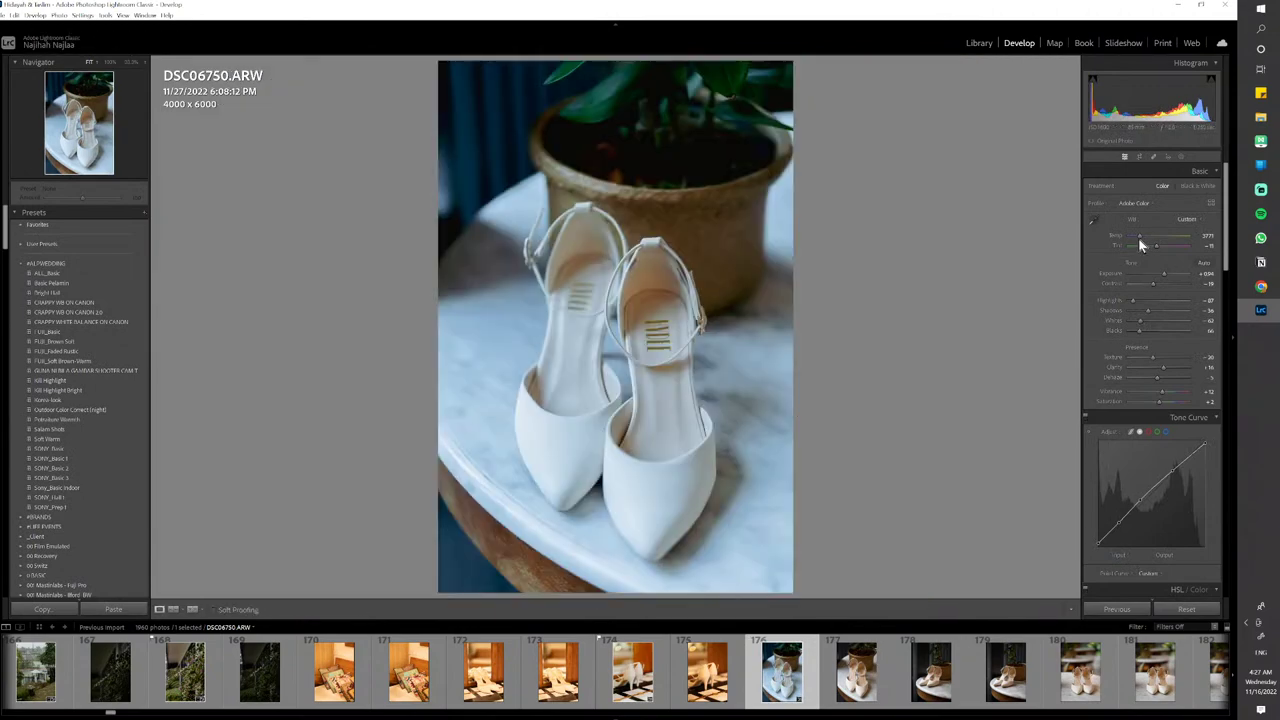
pyautogui.moveTo(1142, 241); pyautogui.dragTo(1148, 240)
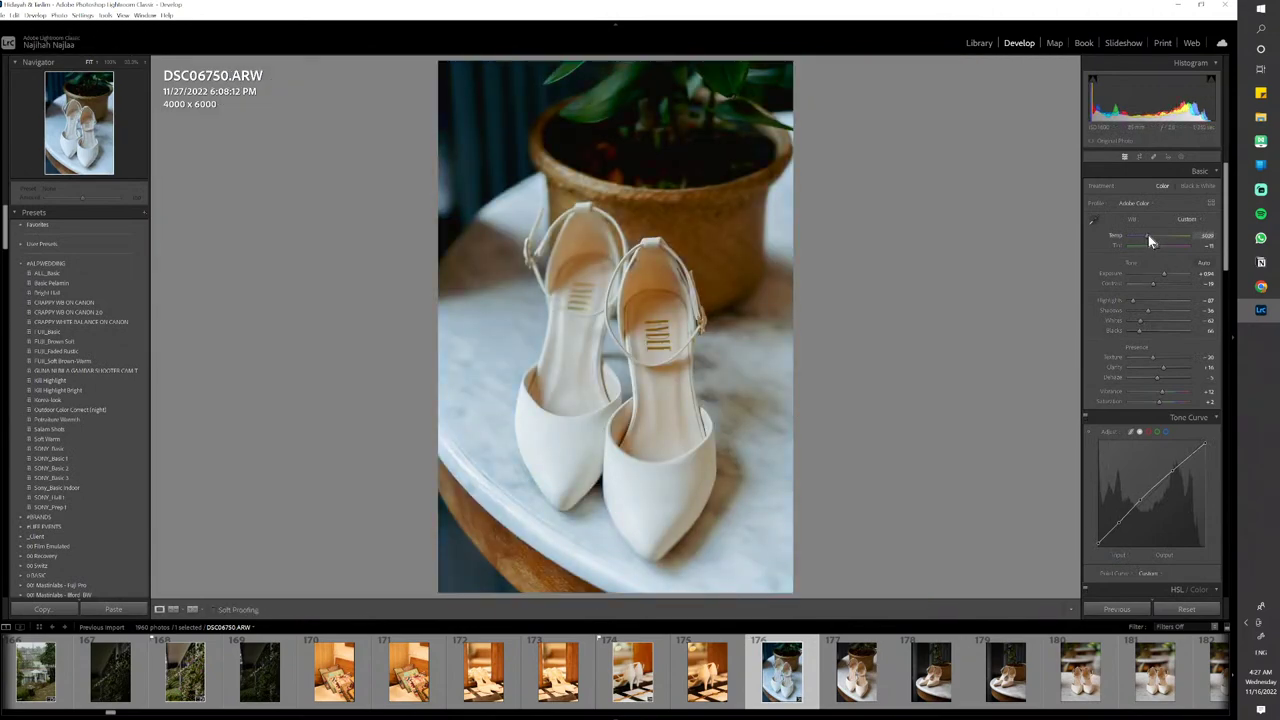
# Comparing with the original, set photo 176's temperature to about 5657, tint to about +4 and contrast to about +4, and flag it as a pick
pyautogui.press('y')
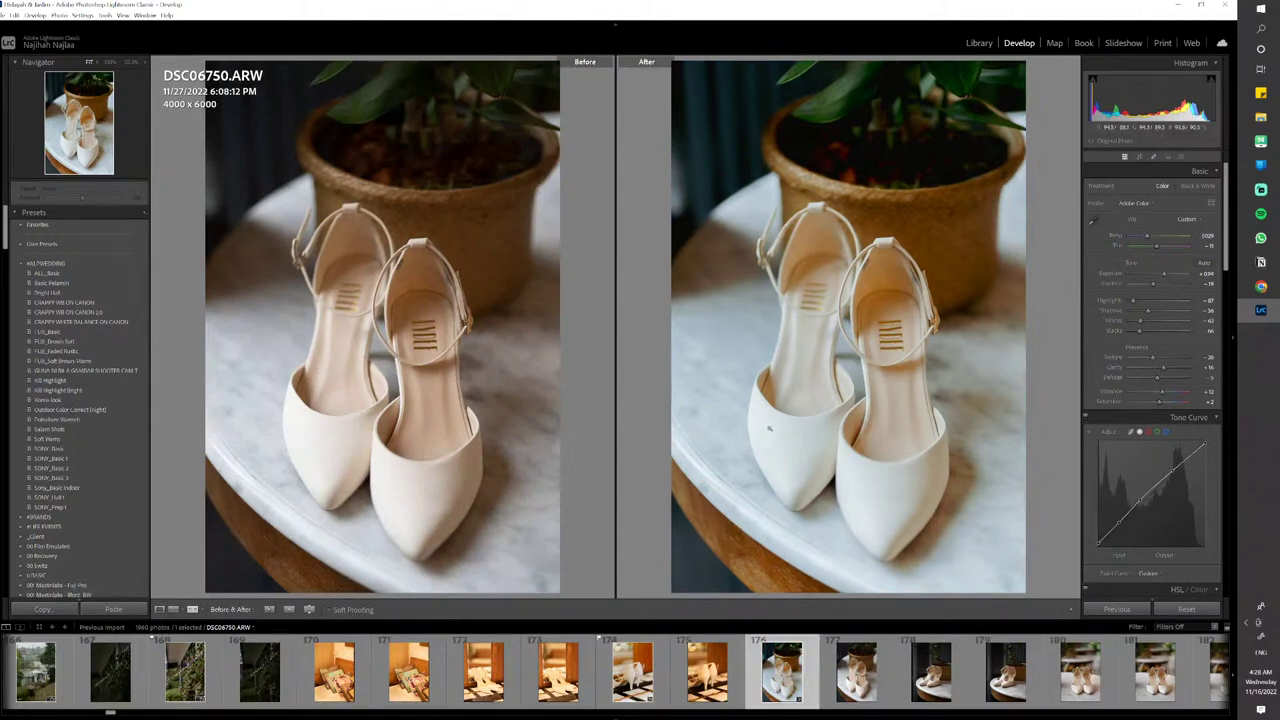
pyautogui.moveTo(1158, 246); pyautogui.dragTo(1148, 235)
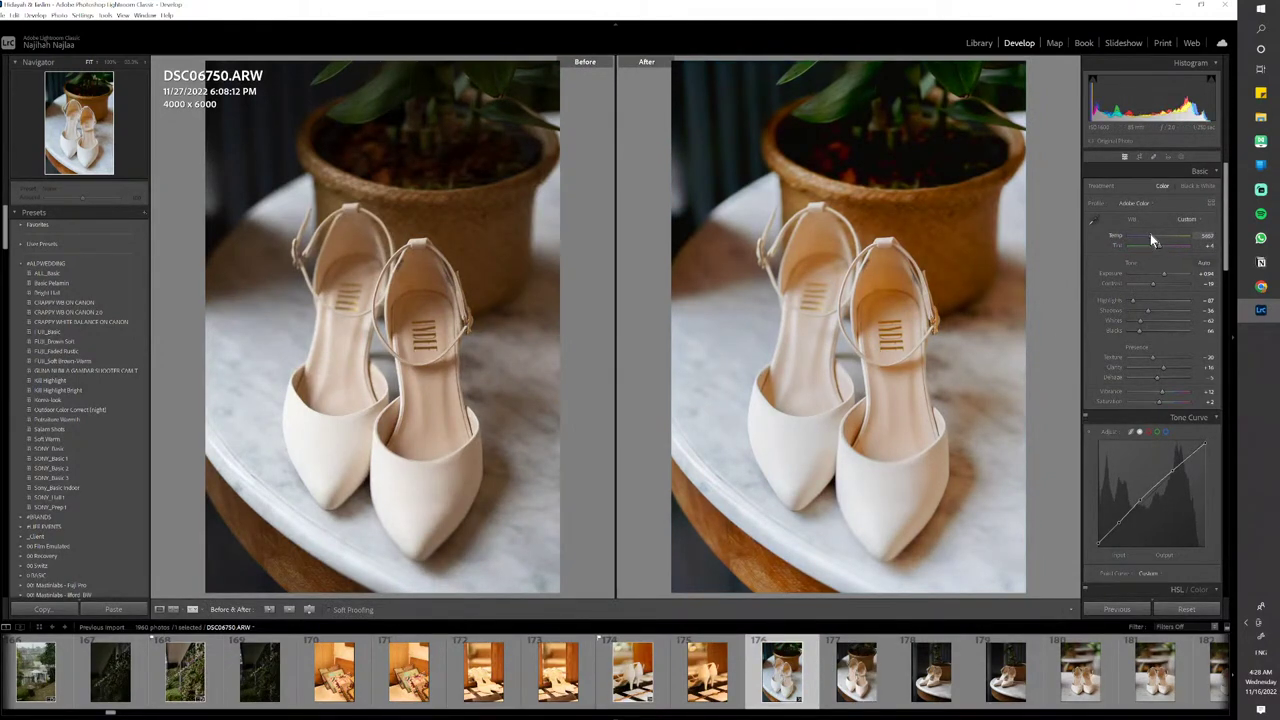
pyautogui.moveTo(1157, 281); pyautogui.dragTo(1160, 282)
pyautogui.press('y')
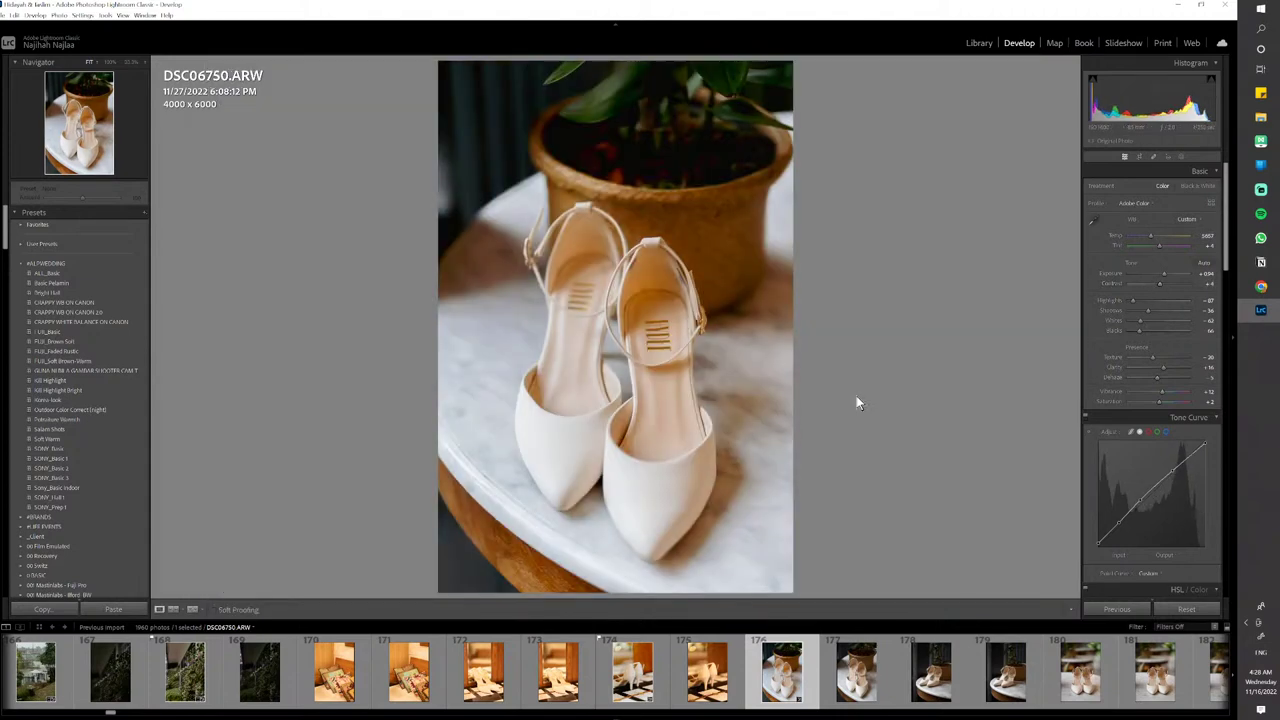
pyautogui.press('p')
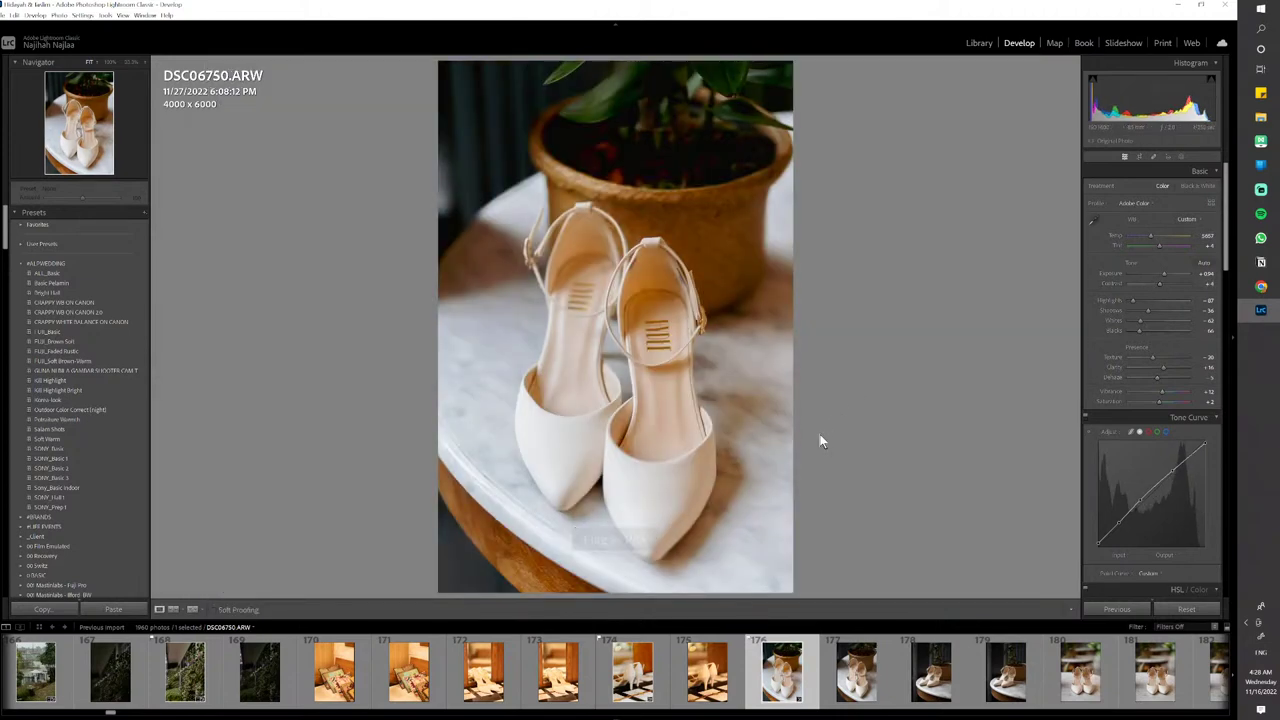
# Copy photo 176's develop settings, paste them onto front-facing shoe photo 182 and flag it as a pick
pyautogui.hotkey('ctrl', 'shift', 'c')
pyautogui.press('Return')
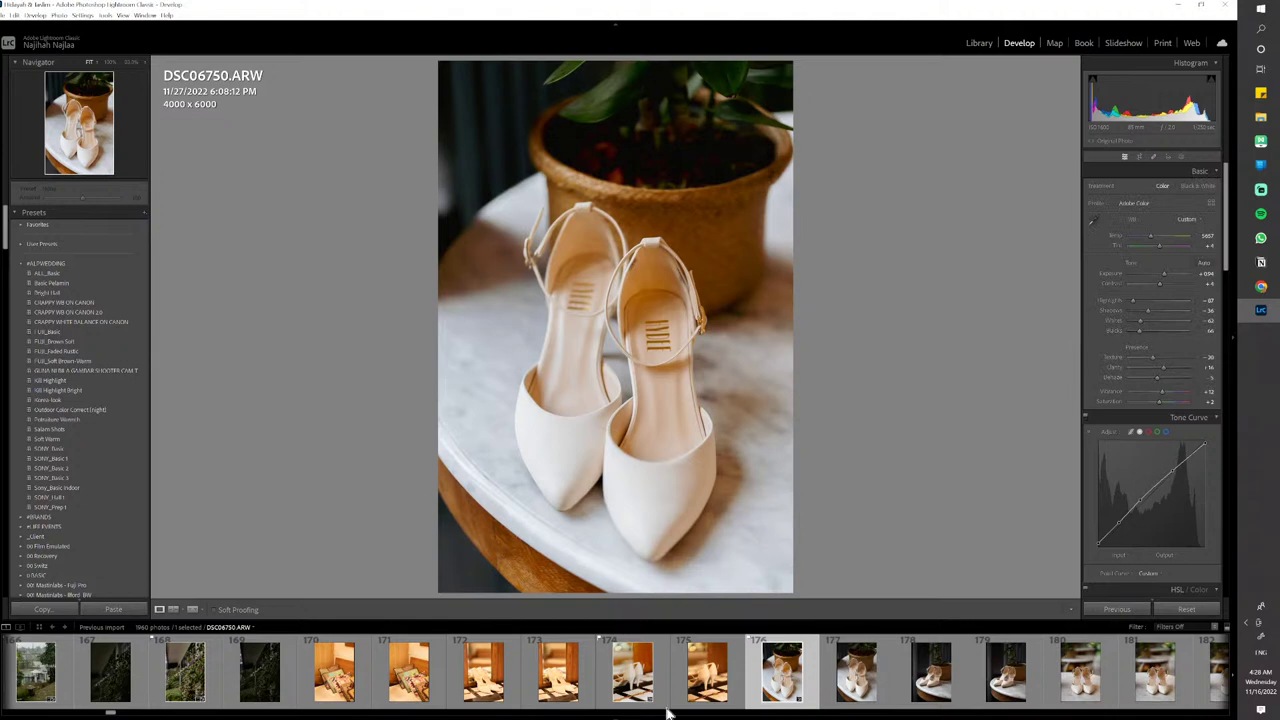
pyautogui.press('Right')
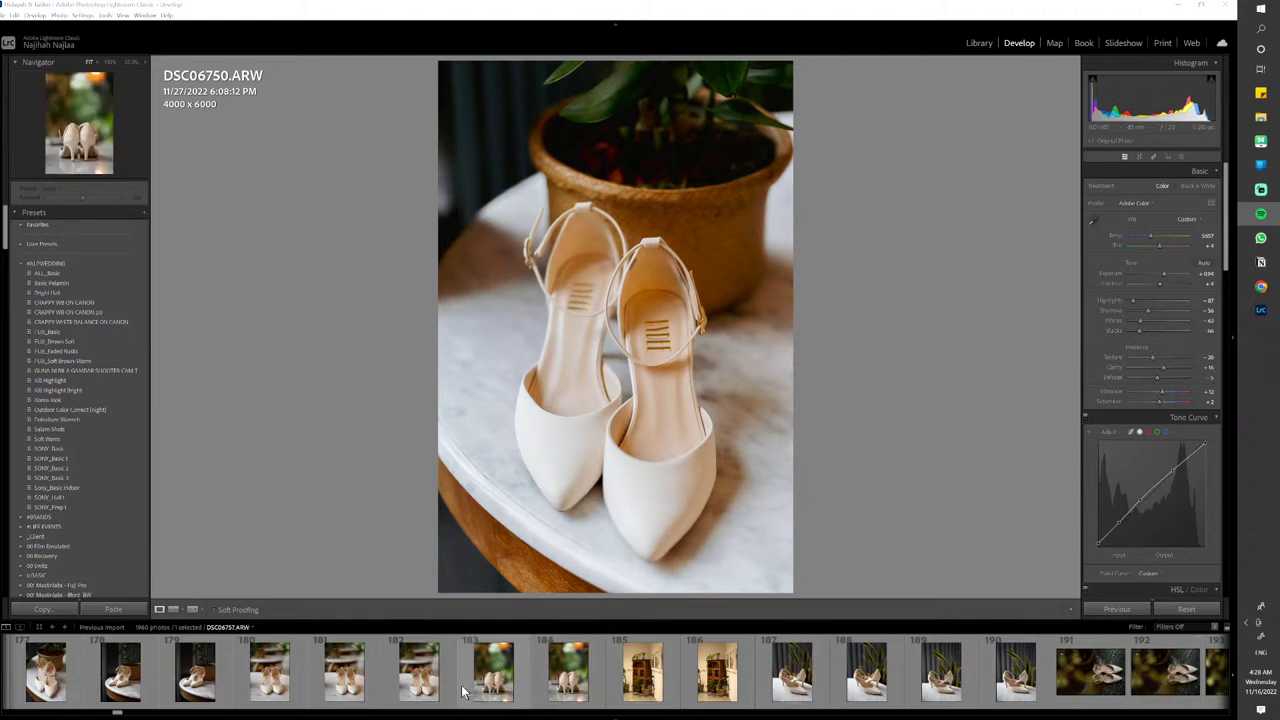
pyautogui.click(410, 693)
pyautogui.hotkey('ctrl', 'shift', 'v')
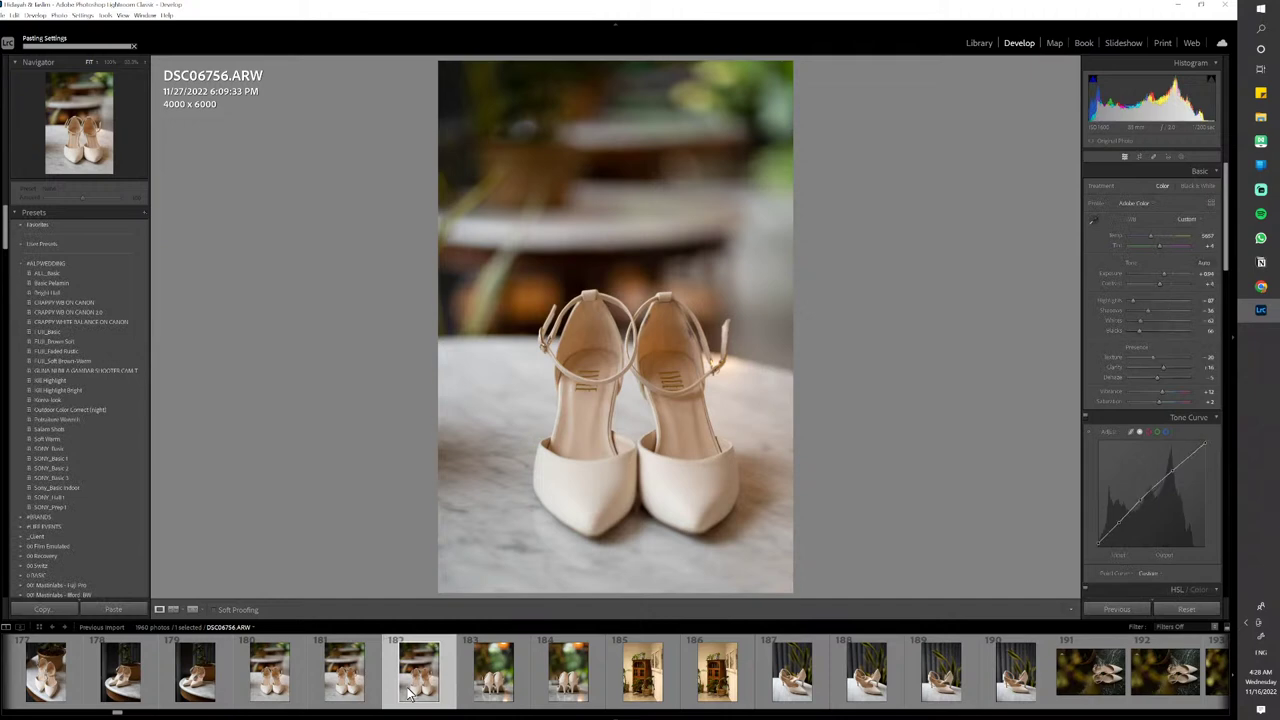
pyautogui.press('p')
# Compare shoe photos 181 and 182, and paste the copied settings onto heels photo 184, flagging it as a pick
pyautogui.click(341, 683)
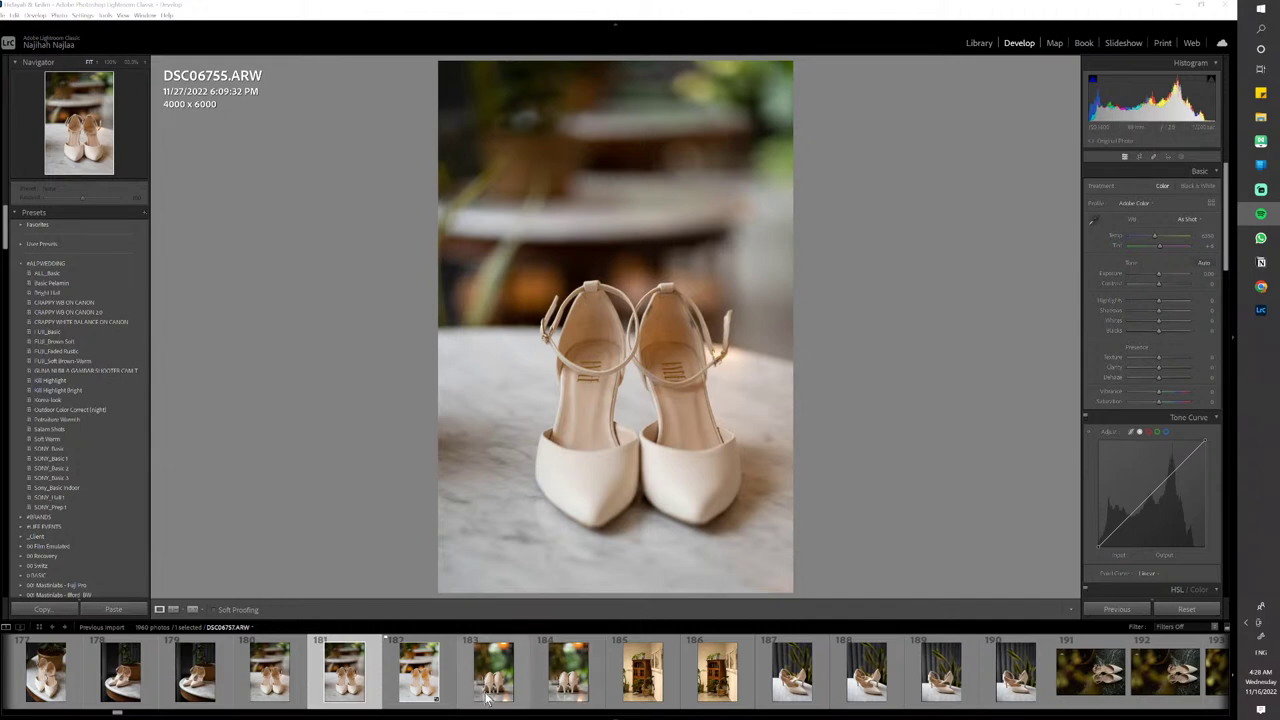
pyautogui.click(419, 683)
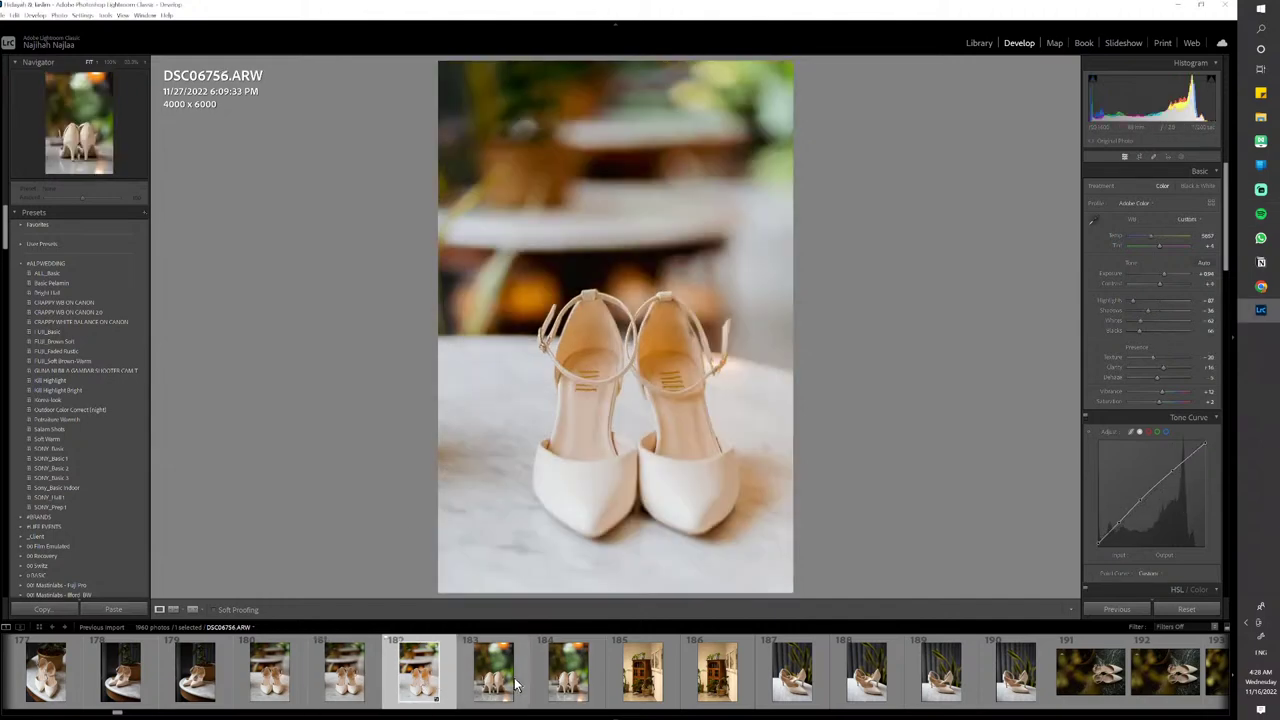
pyautogui.click(570, 685)
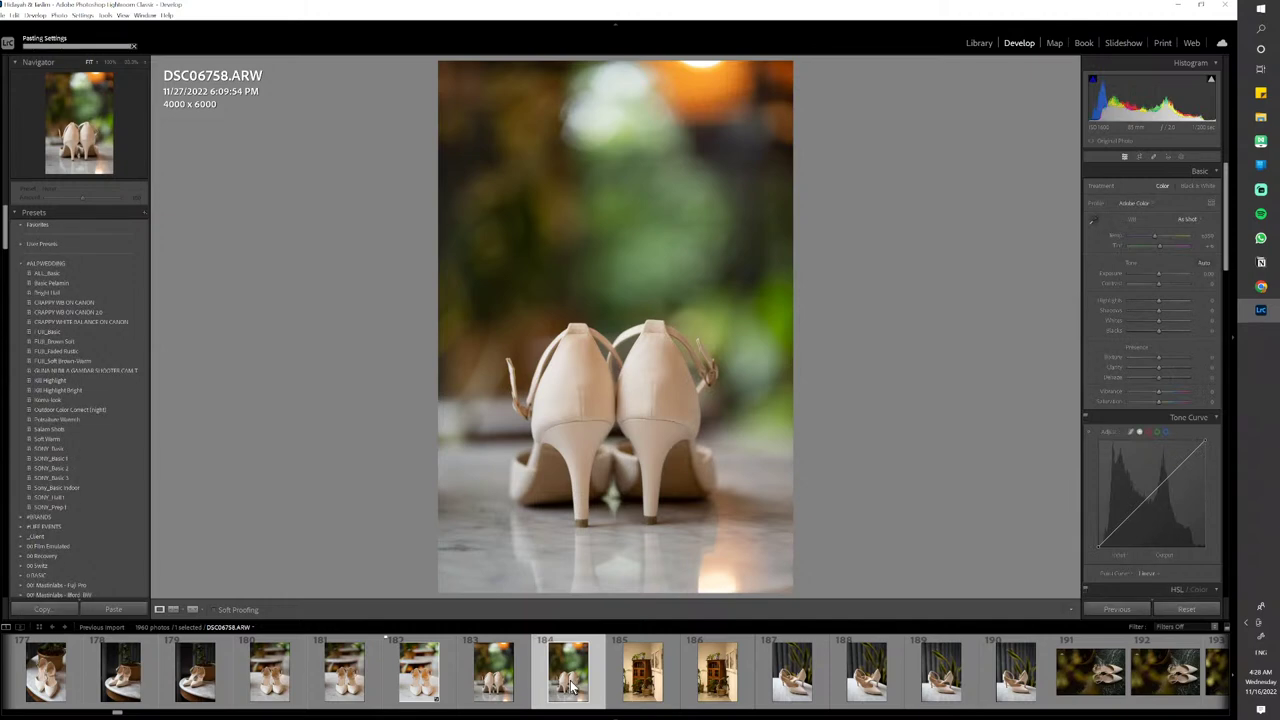
pyautogui.press('p')
# Paste the settings onto cabinet photo 186, flag it as a pick, set exposure to about +1.39 and lower its temperature
pyautogui.click(688, 690)
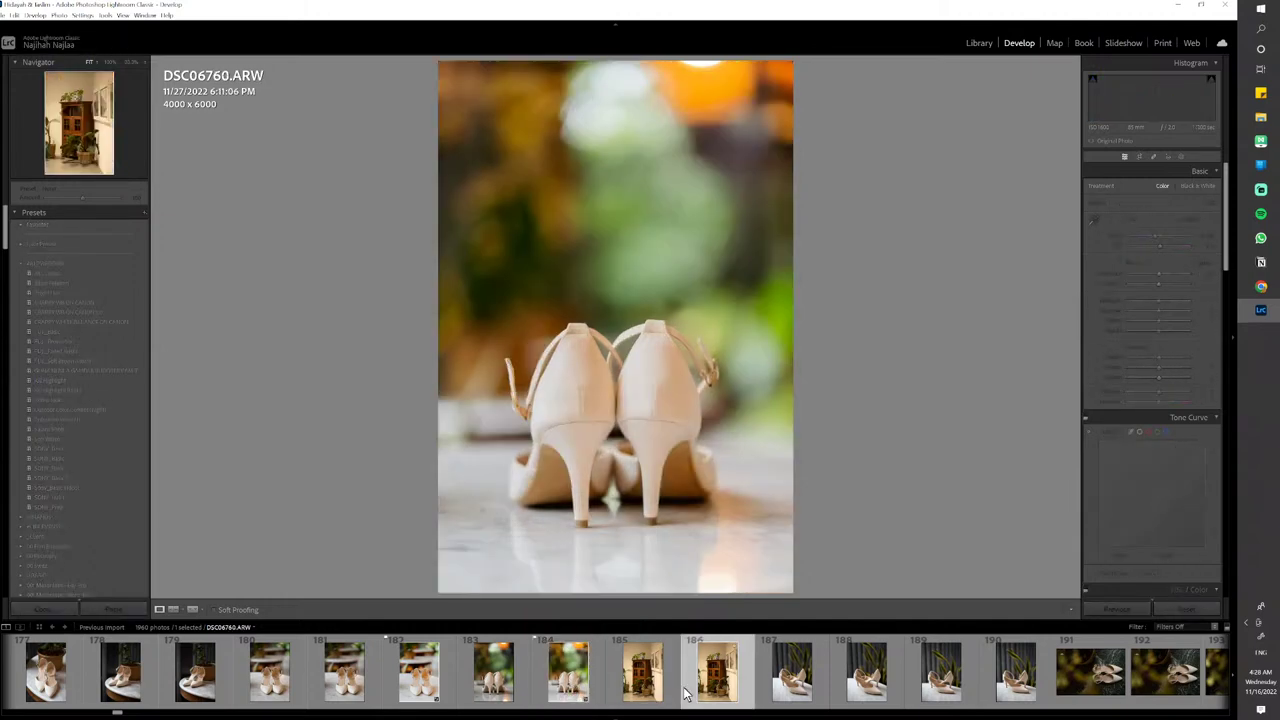
pyautogui.hotkey('ctrl', 'v')
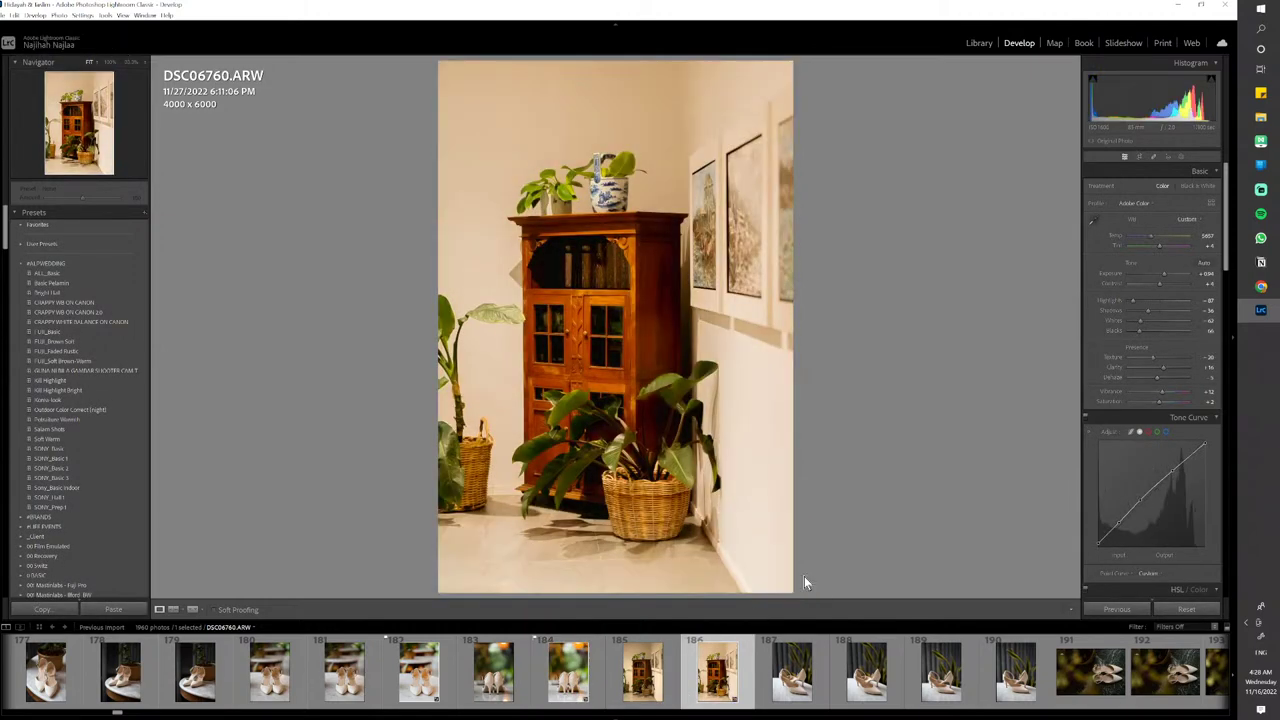
pyautogui.press('p')
pyautogui.moveTo(1165, 275); pyautogui.dragTo(1168, 271)
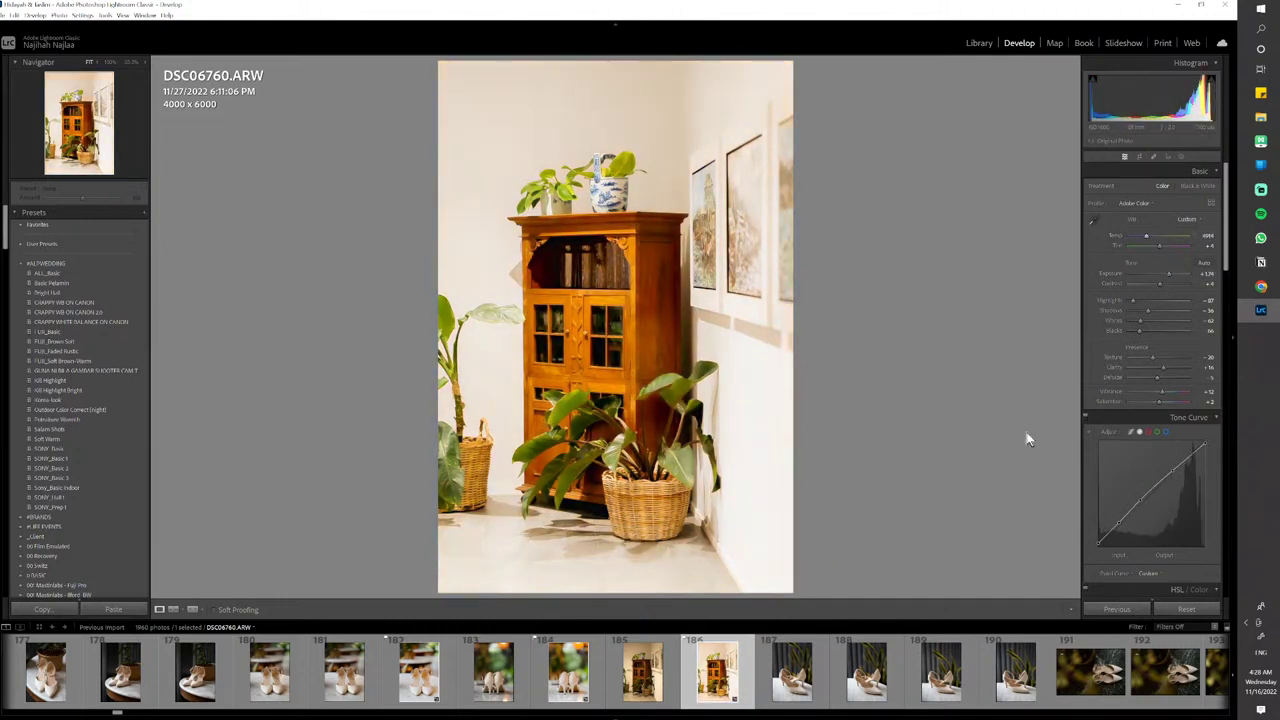
# Paste the copied settings onto shoe photos 188 and 190 and flag both as picks
pyautogui.click(840, 685)
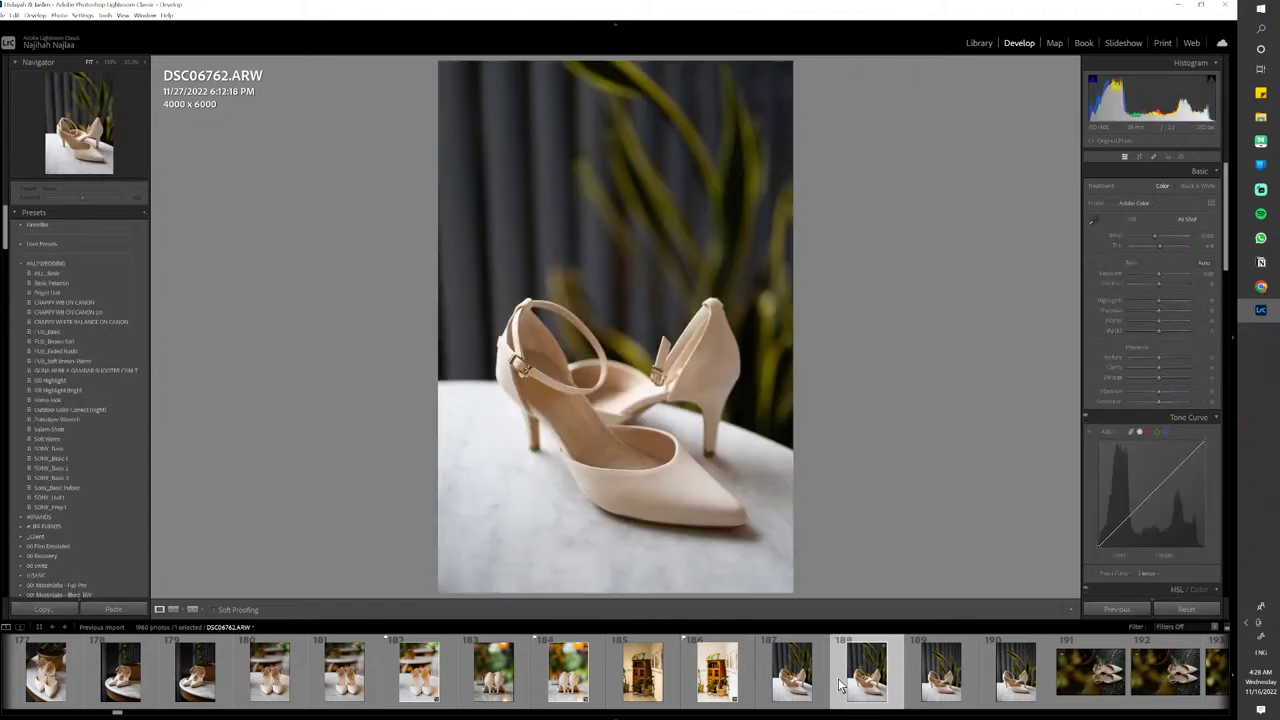
pyautogui.hotkey('ctrl', 'shift', 'v')
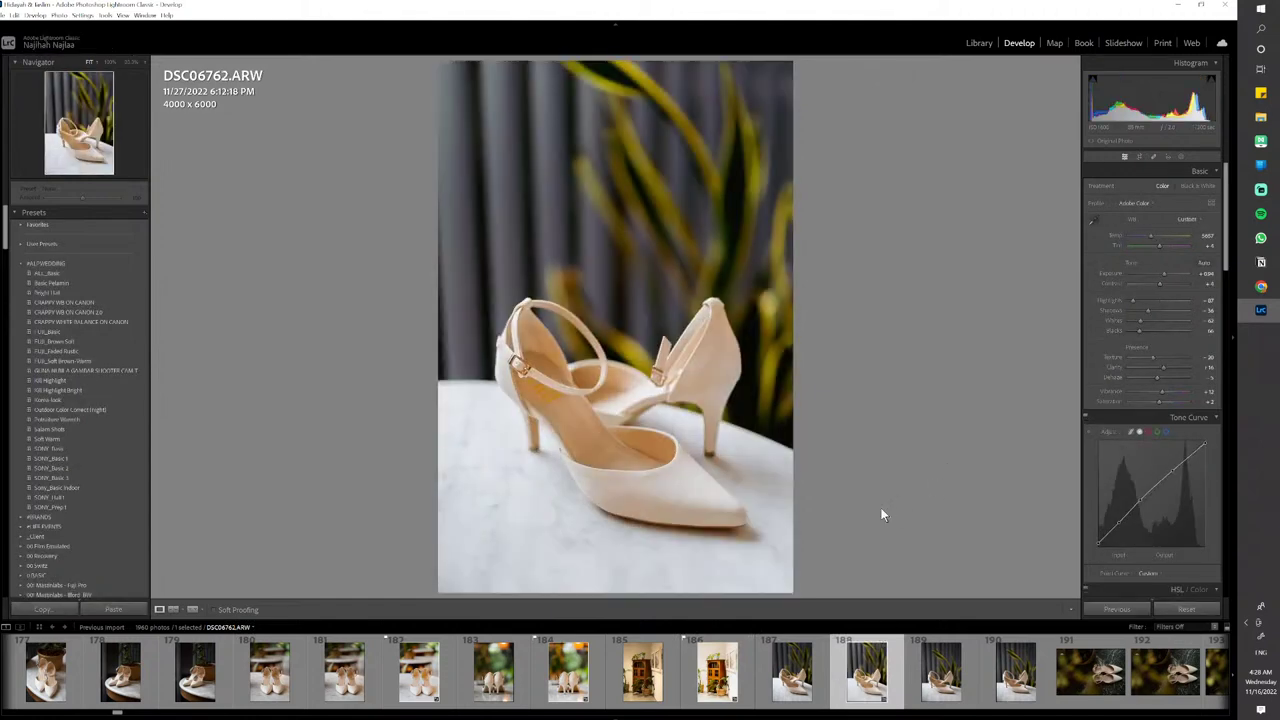
pyautogui.press('p')
pyautogui.click(1015, 670)
pyautogui.hotkey('ctrl', 'shift', 'v')
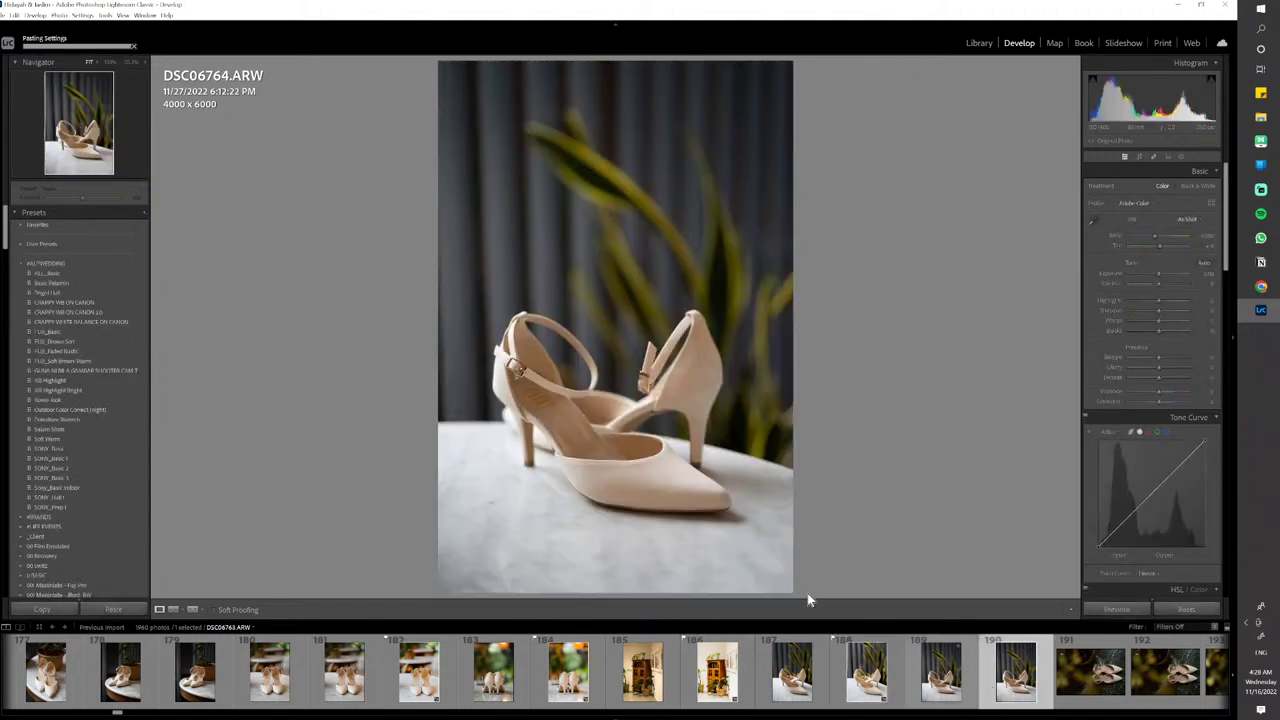
pyautogui.press('p')
# Paste the copied settings onto dark marble shoe photo 192 and rotate it clockwise to portrait
pyautogui.scroll(-3, 760, 680)
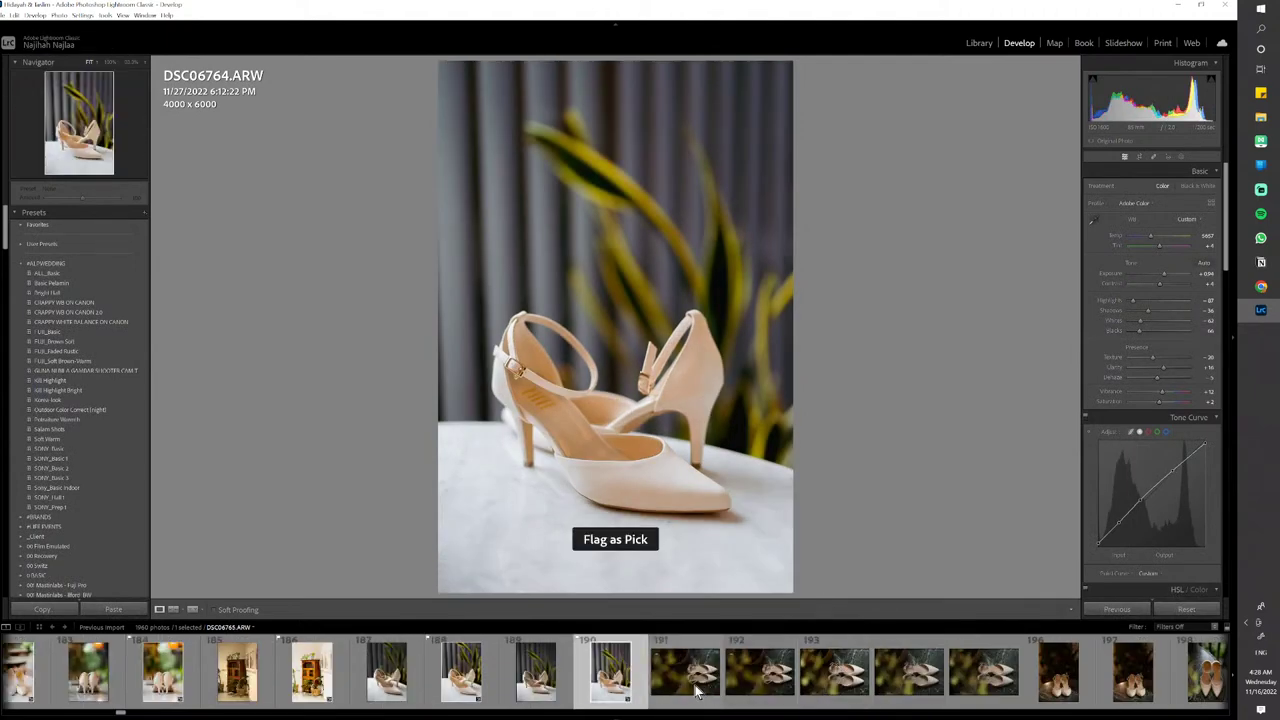
pyautogui.click(760, 683)
pyautogui.hotkey('ctrl', 'shift', 'v')
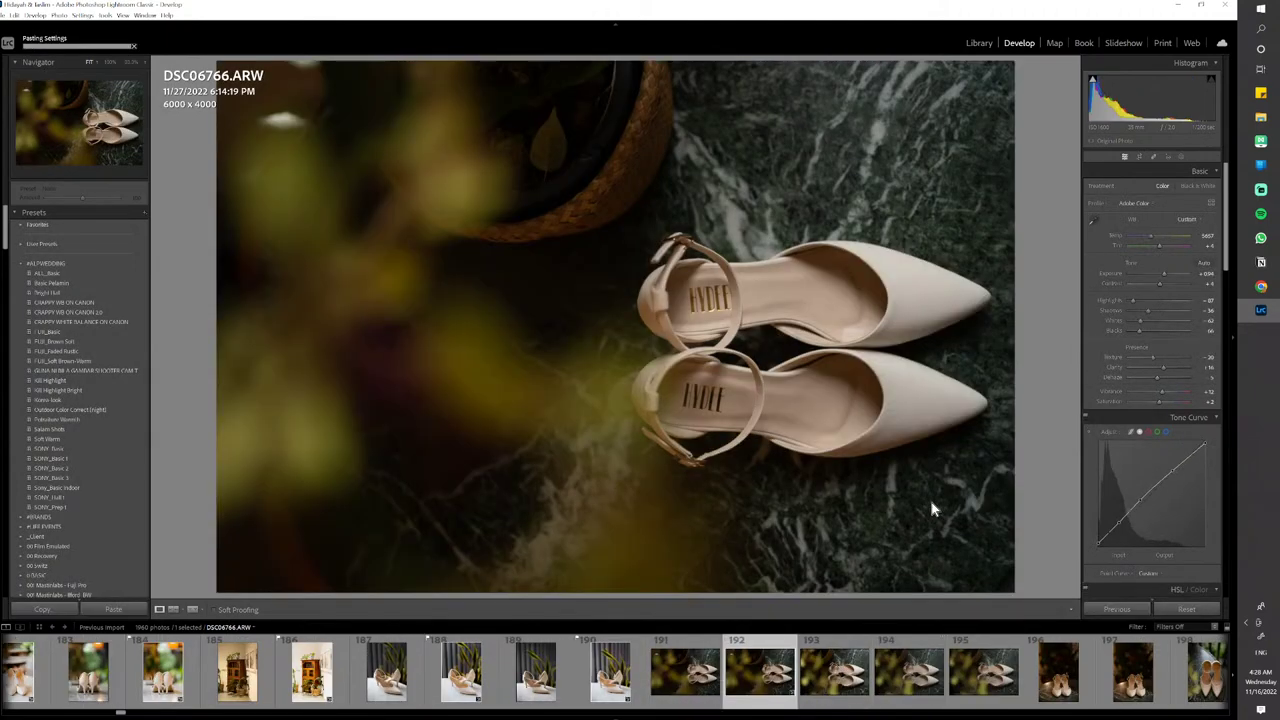
pyautogui.hotkey('ctrl', ']')
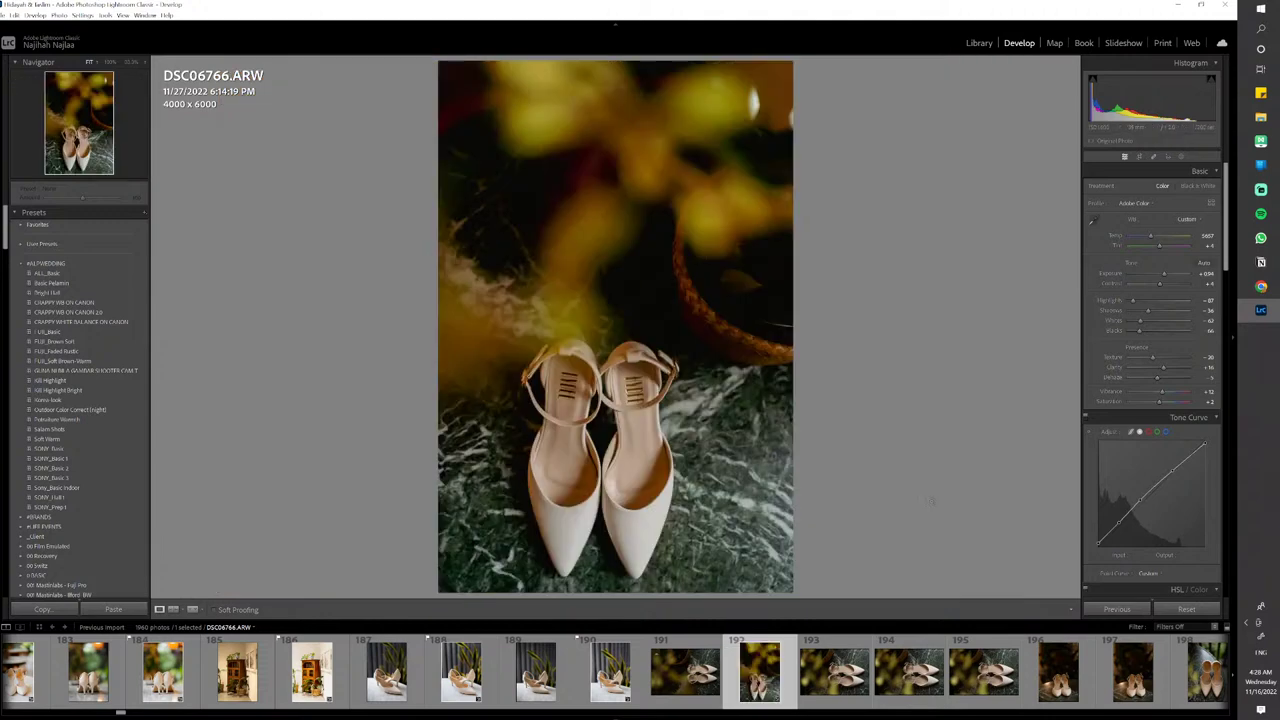
# Set photo 192's exposure to about +1.31 and contrast to about -25, and copy its develop settings
pyautogui.moveTo(1158, 284); pyautogui.dragTo(1171, 278)
pyautogui.hotkey('ctrl', 'shift', 'c')
pyautogui.press('Return')
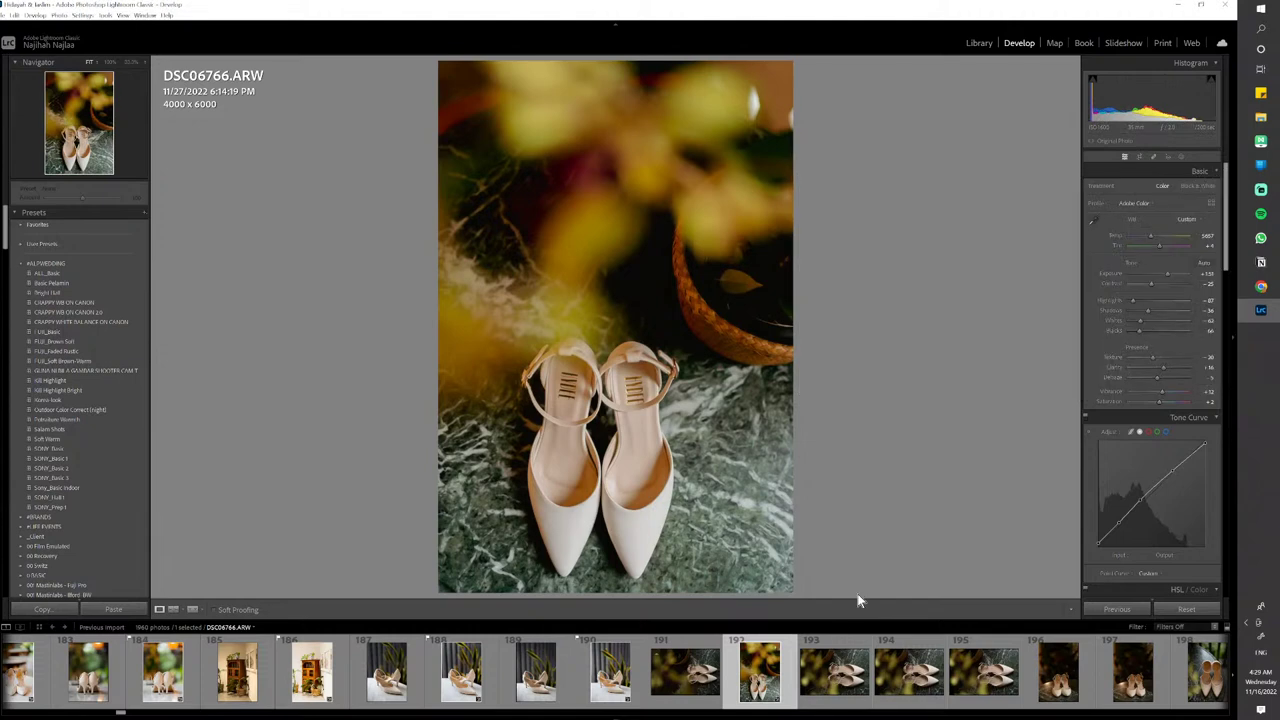
# Paste photo 192's settings onto shoe photo 196, and review photos 193 and 192
pyautogui.click(1070, 697)
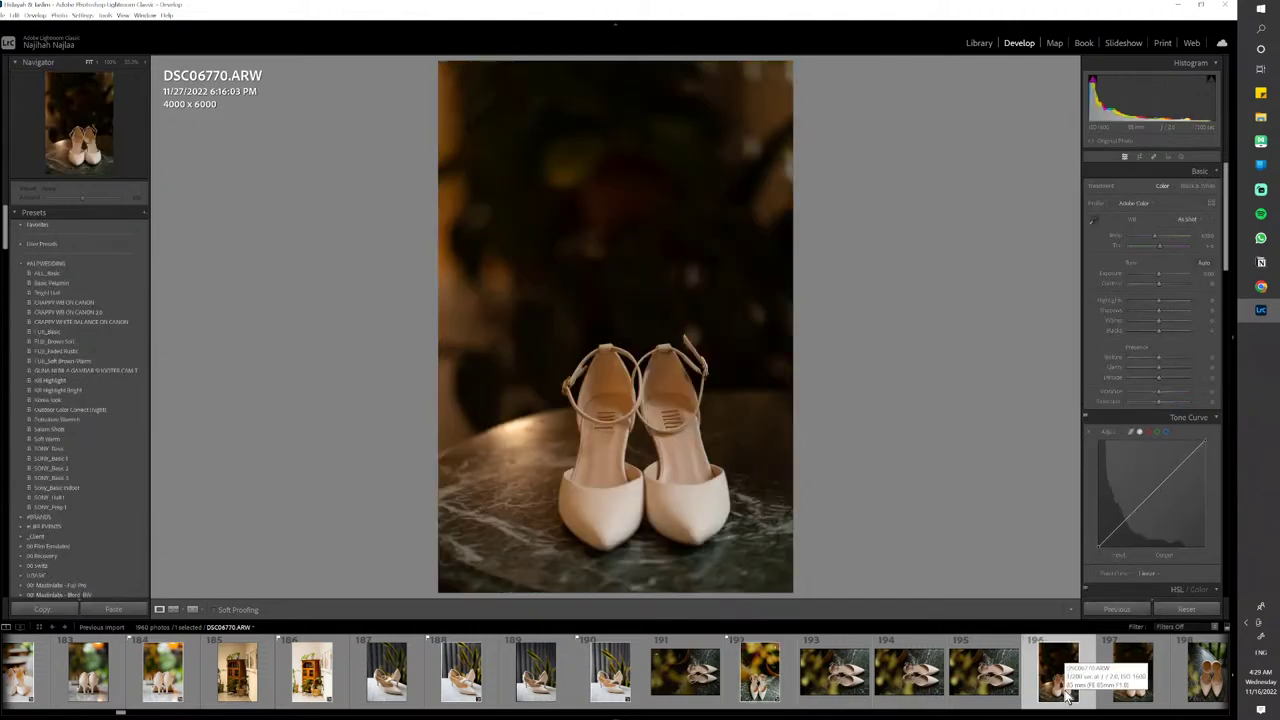
pyautogui.hotkey('ctrl', 'shift', 'v')
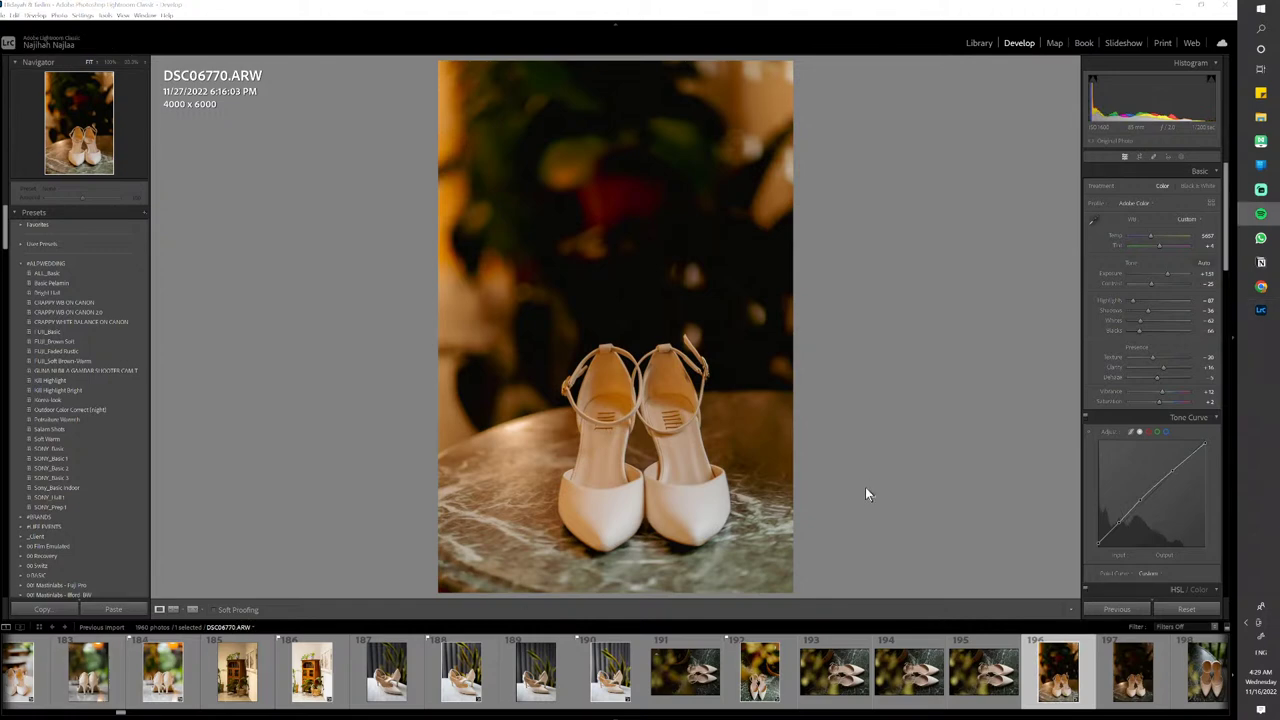
pyautogui.click(826, 692)
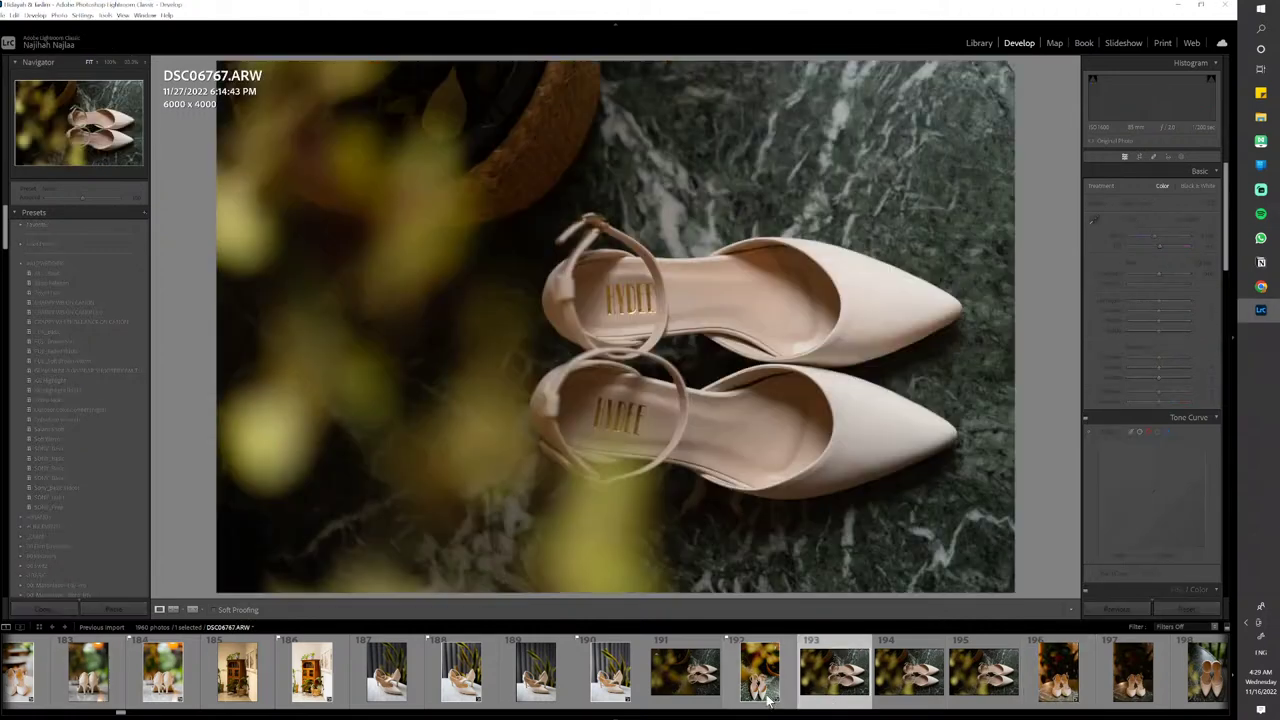
pyautogui.click(768, 700)
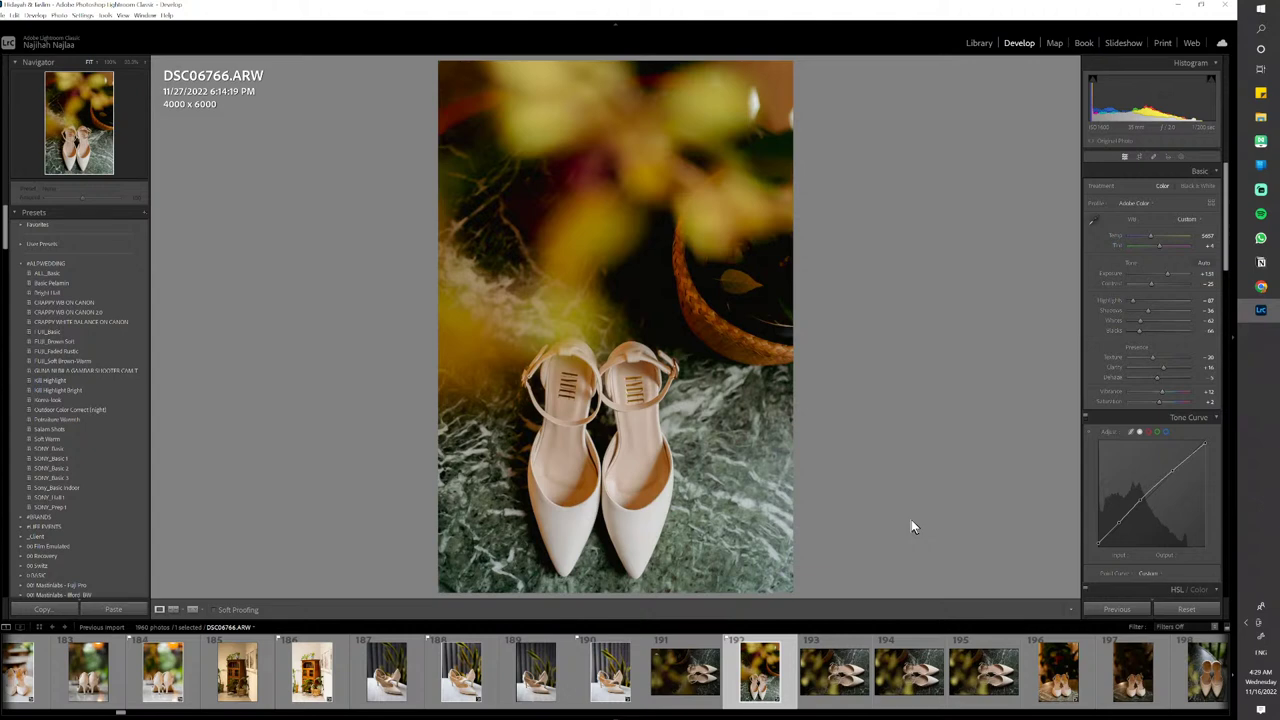
# Rotate shoe photo 195 clockwise to portrait, paste photo 192's settings onto it and flag it as a pick
pyautogui.click(910, 688)
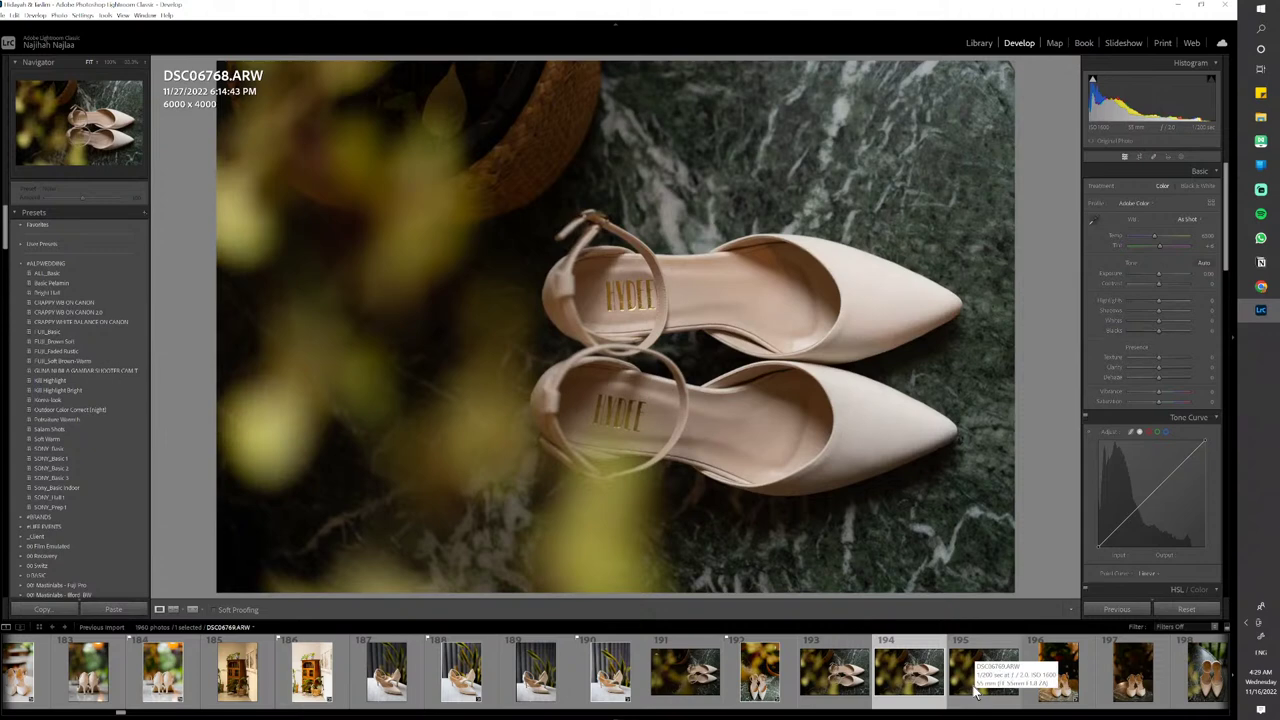
pyautogui.click(976, 690)
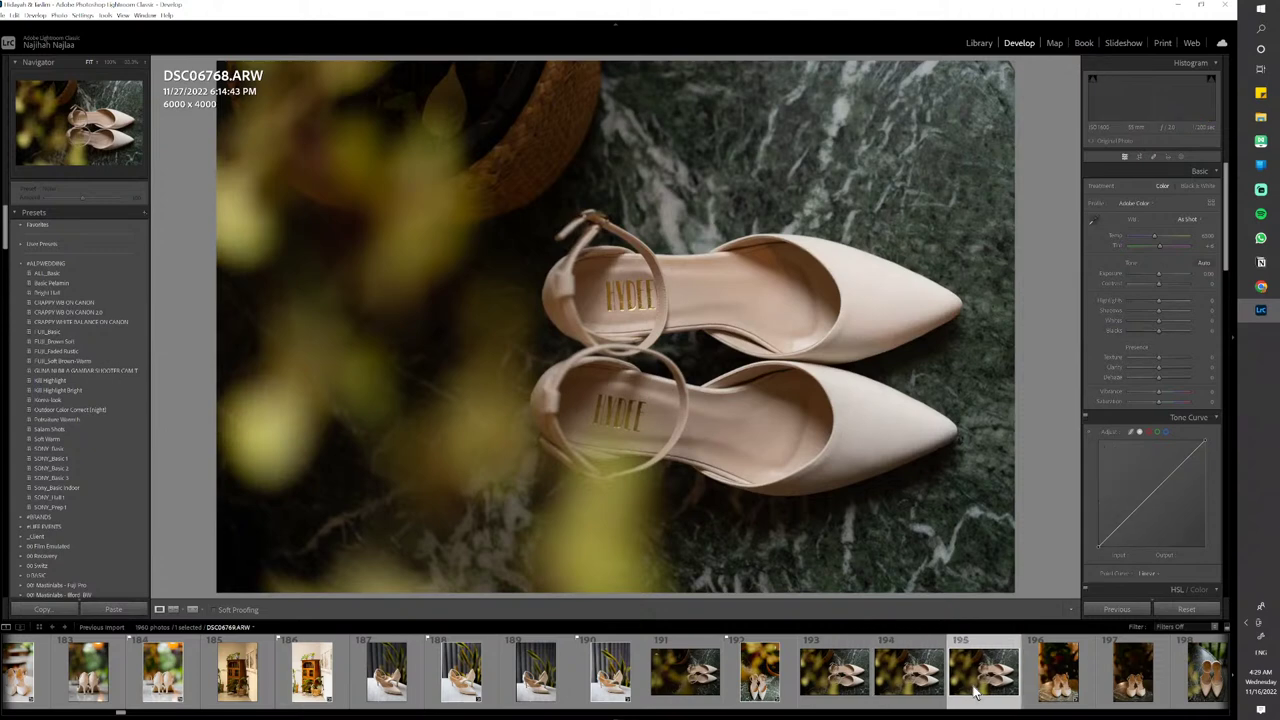
pyautogui.hotkey('ctrl', '[')
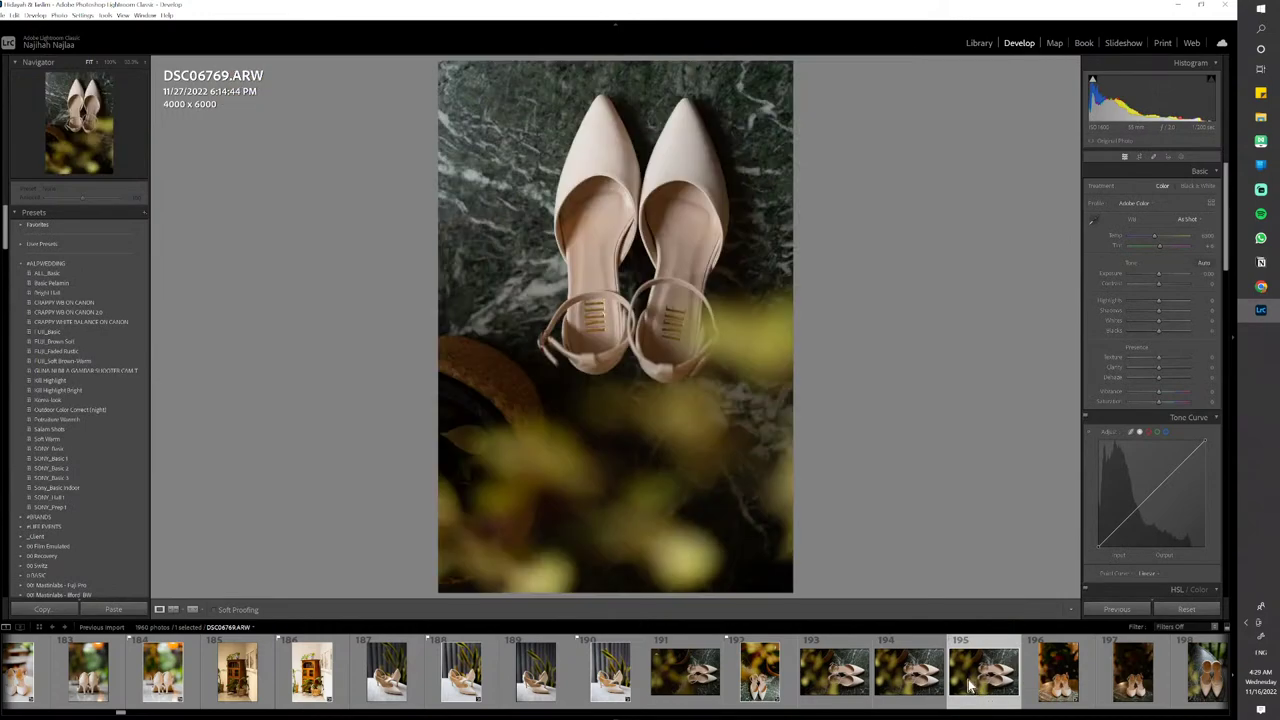
pyautogui.hotkey('ctrl', ']')
pyautogui.hotkey('ctrl', ']')
pyautogui.hotkey('ctrl', 'v')
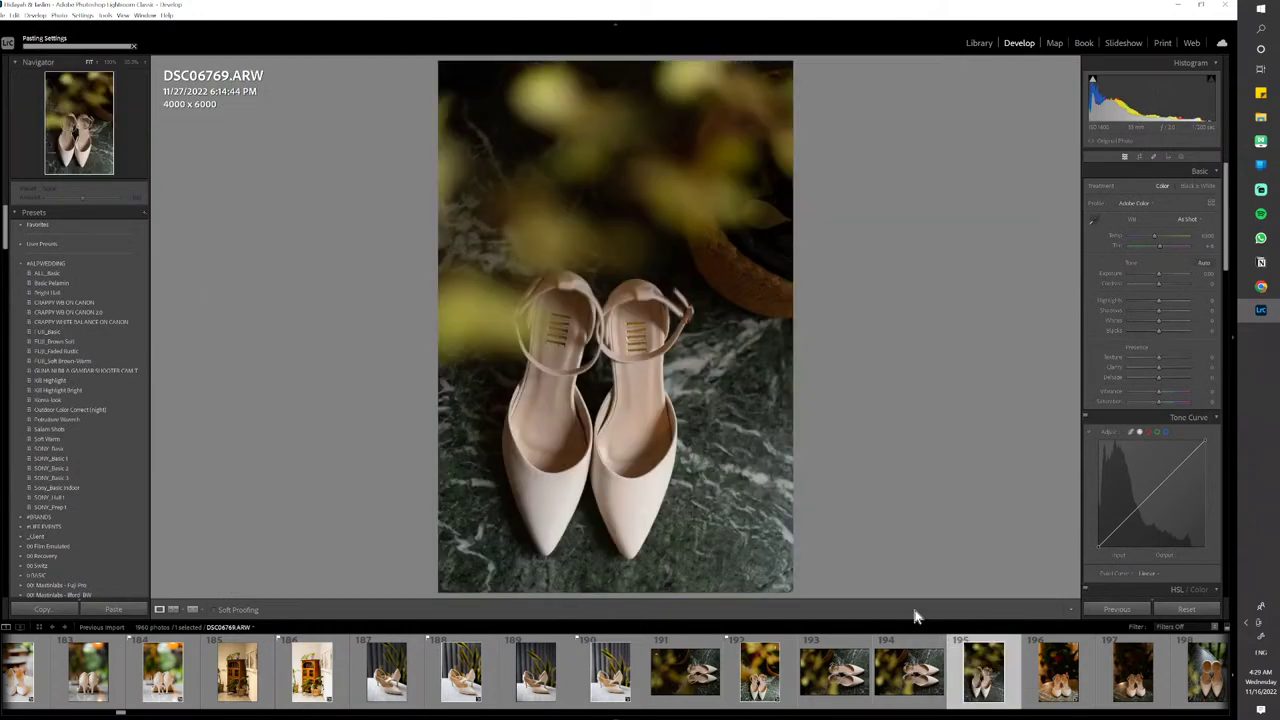
pyautogui.press('p')
# Paste the copied settings onto shoe photo 197, flag it as a pick and set its temperature to about 4857
pyautogui.click(1135, 685)
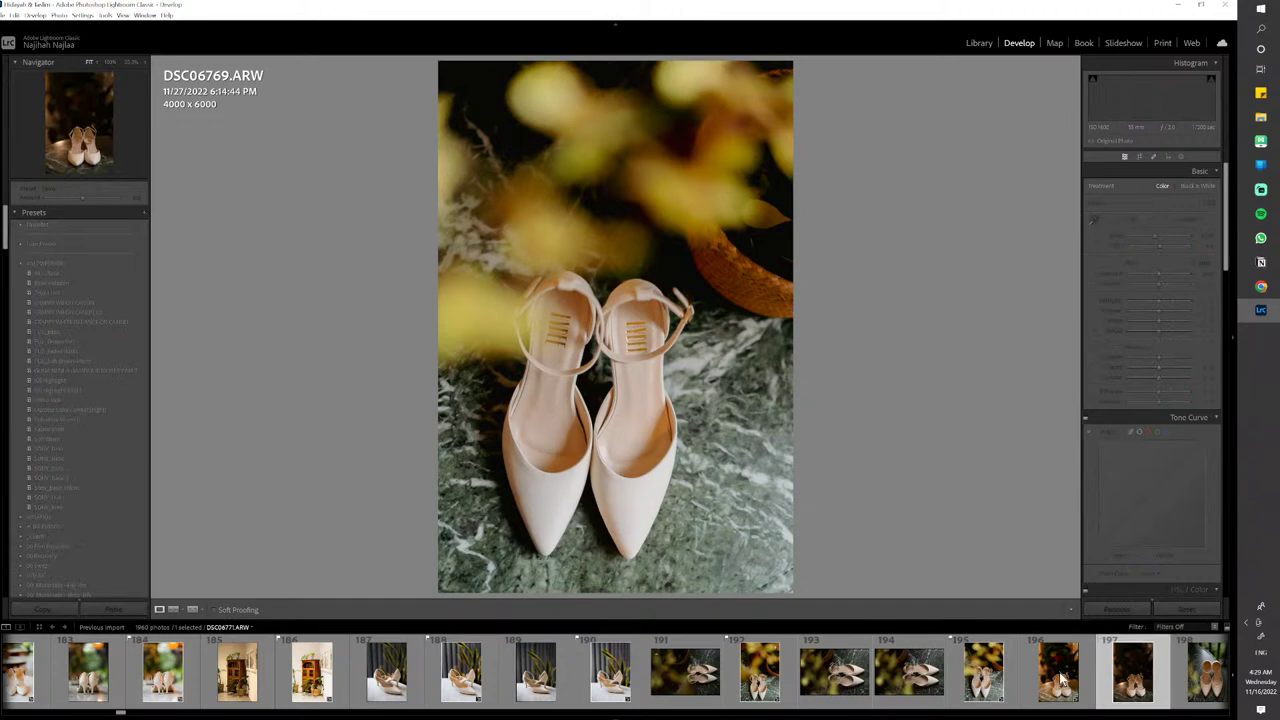
pyautogui.hotkey('ctrl', 'v')
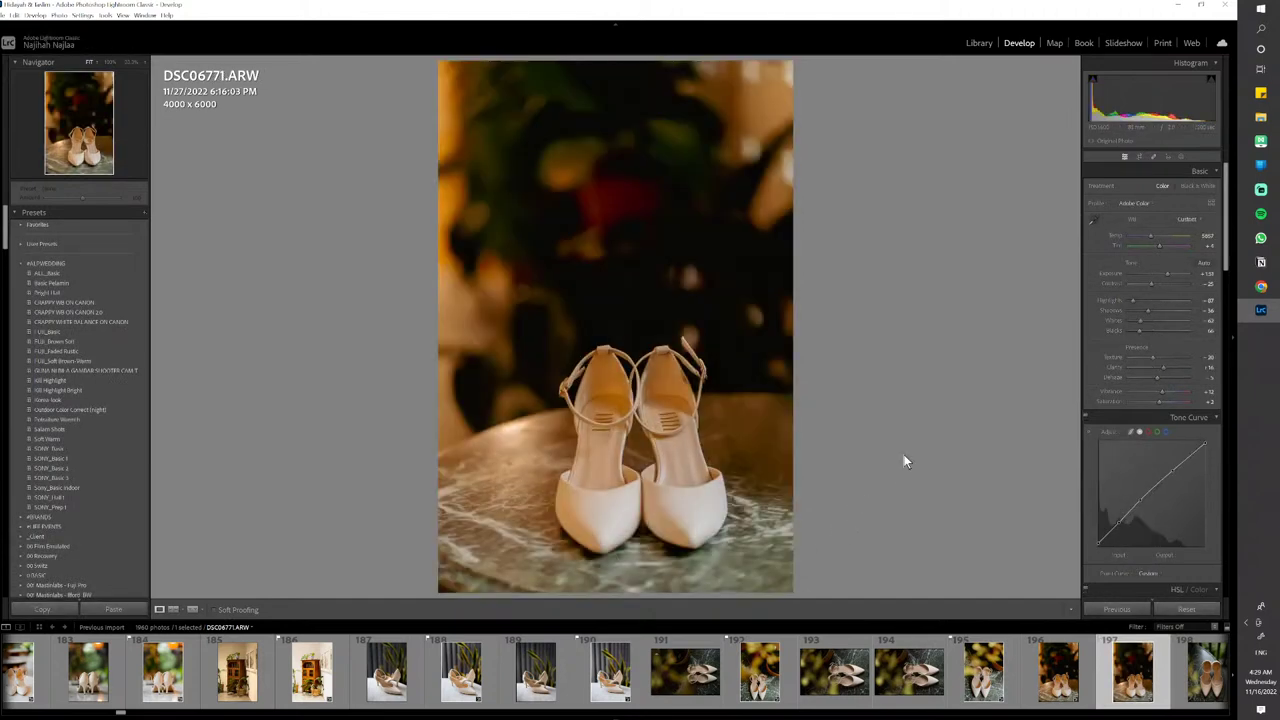
pyautogui.press('p')
# Return to shoe photo 197 and copy its develop settings
pyautogui.scroll(-5, 836, 680)
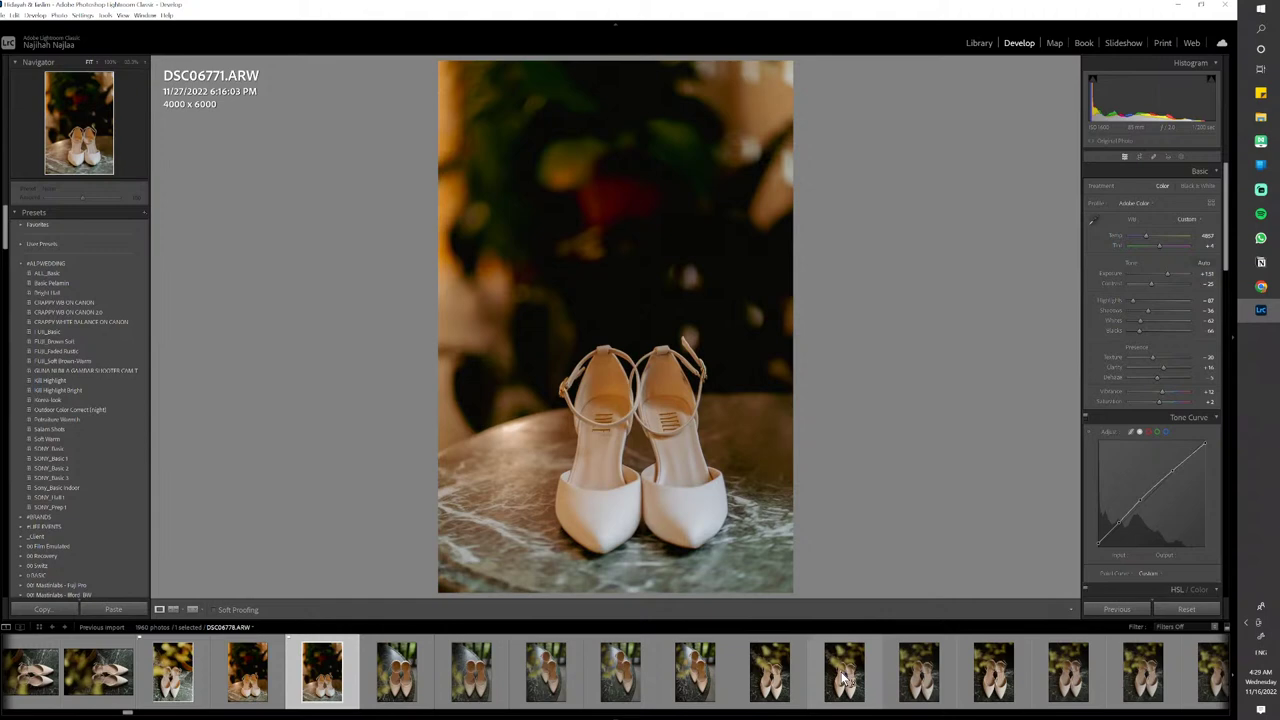
pyautogui.click(397, 675)
pyautogui.click(337, 680)
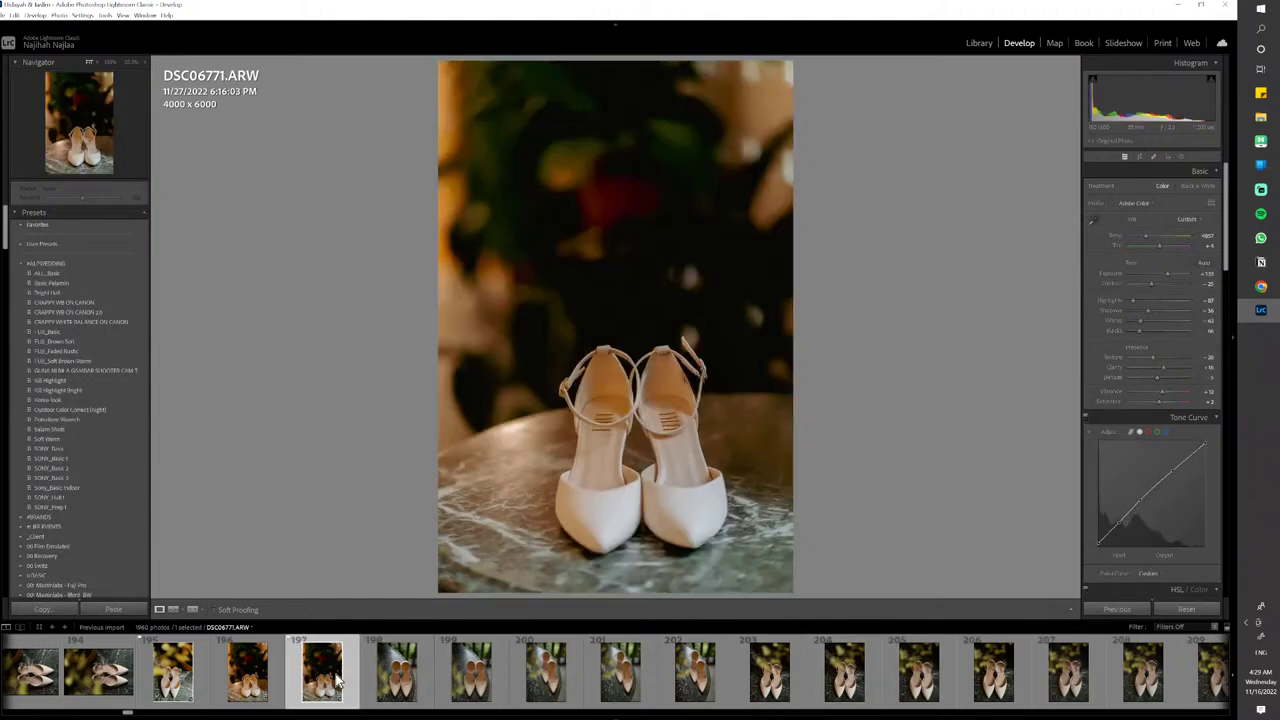
pyautogui.hotkey('ctrl', 'shift', 'c')
pyautogui.press('Return')
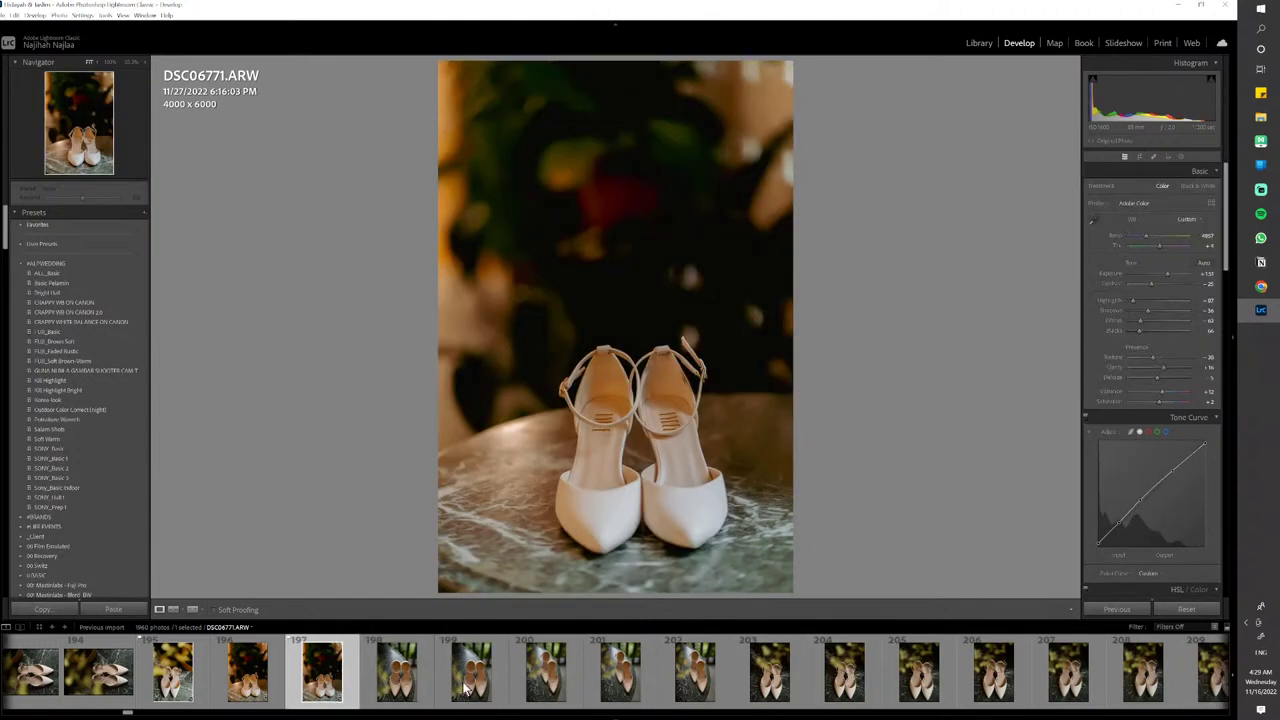
# Paste photo 197's settings onto shoe photo 199 and flag it as a pick
pyautogui.click(489, 695)
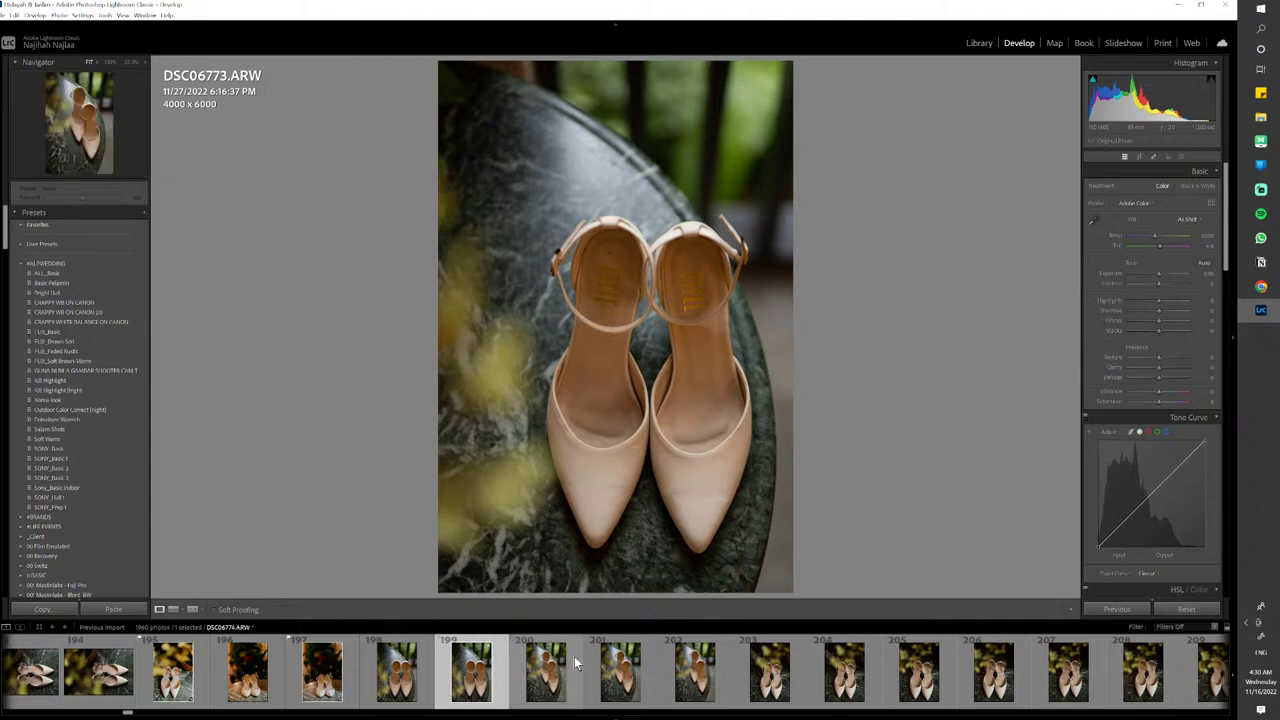
pyautogui.hotkey('ctrl', 'shift', 'v')
pyautogui.press('p')
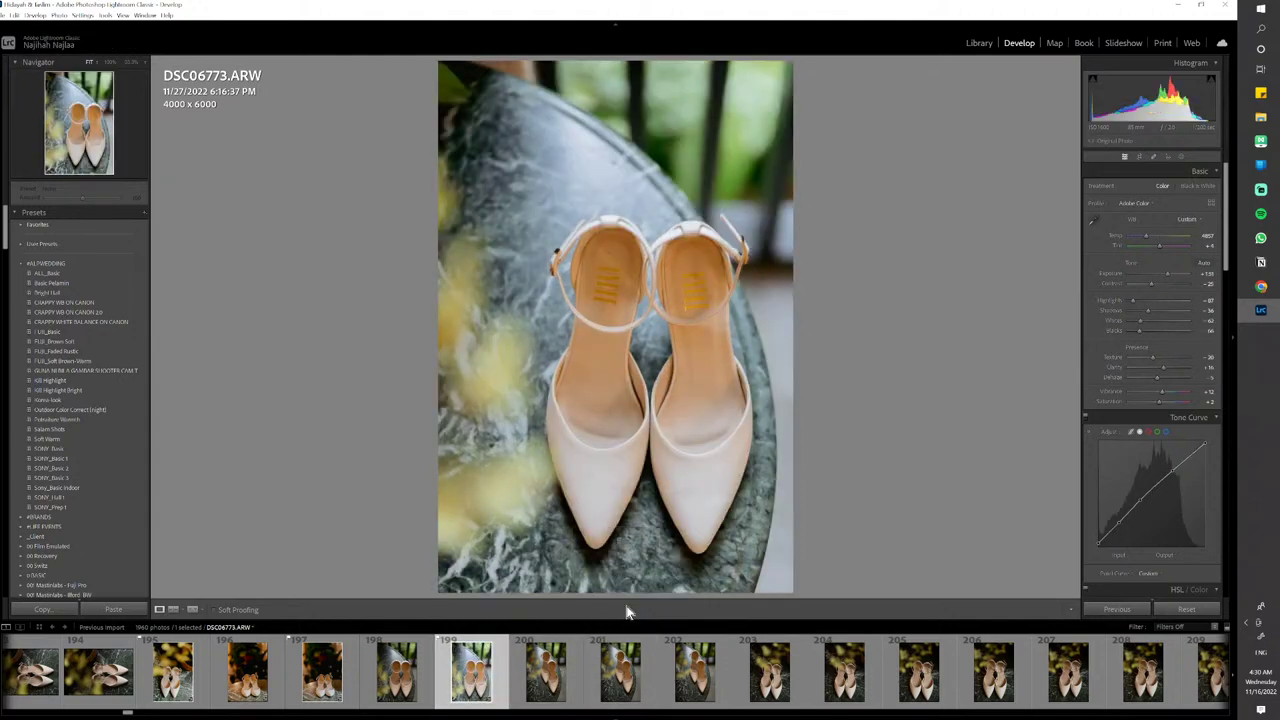
# Paste photo 197's settings onto shoe photo 202, flag it as a pick and lower its exposure to about +0.9
pyautogui.click(712, 692)
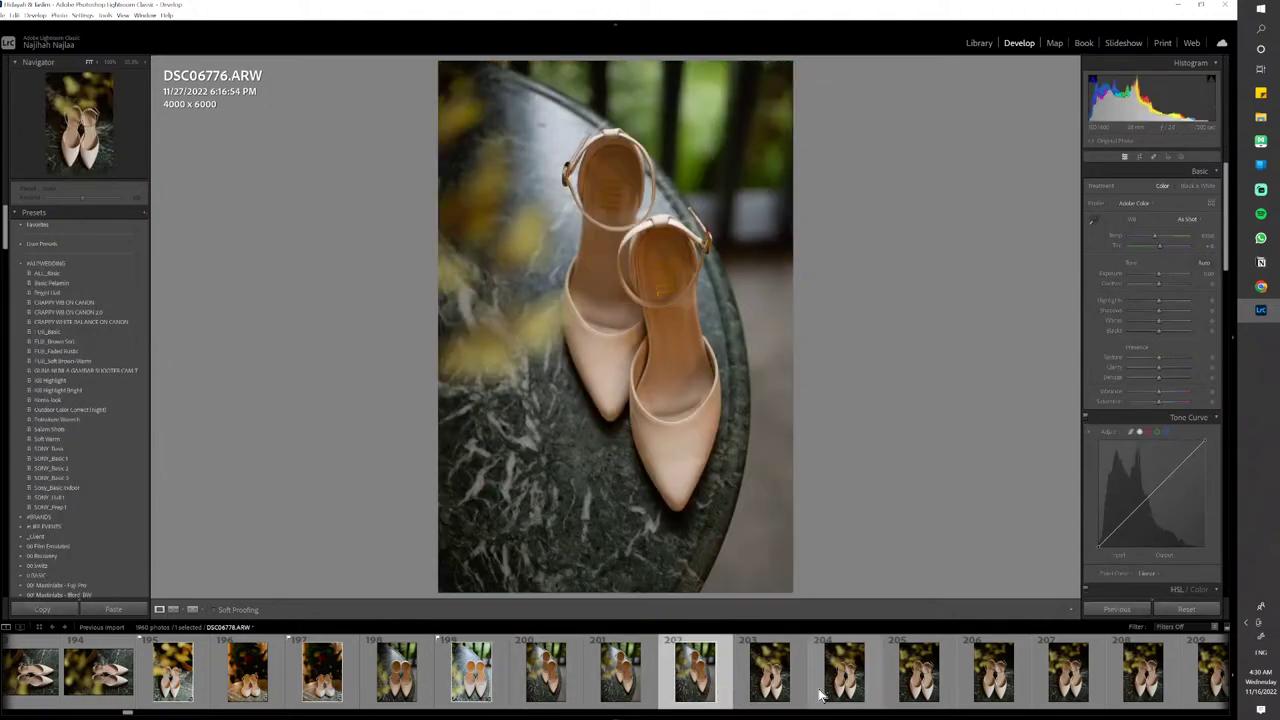
pyautogui.hotkey('ctrl', 'shift', 'v')
pyautogui.press('p')
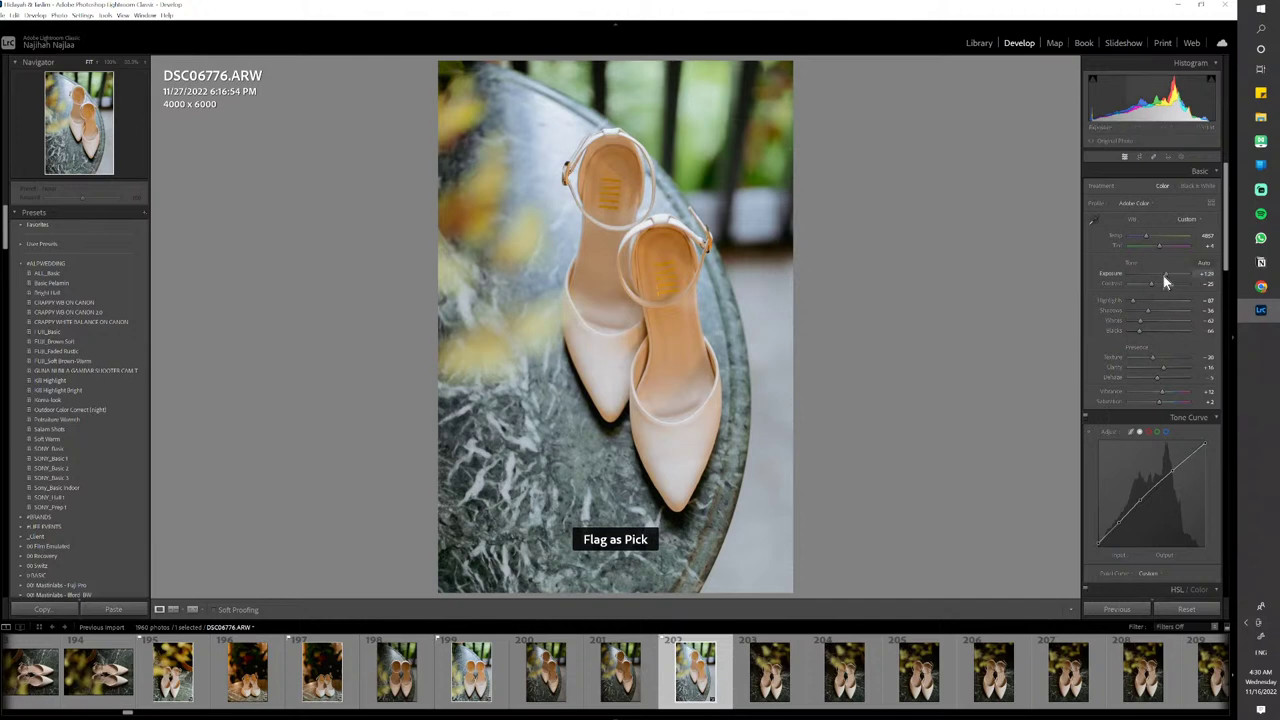
pyautogui.moveTo(1165, 283); pyautogui.dragTo(1163, 283)
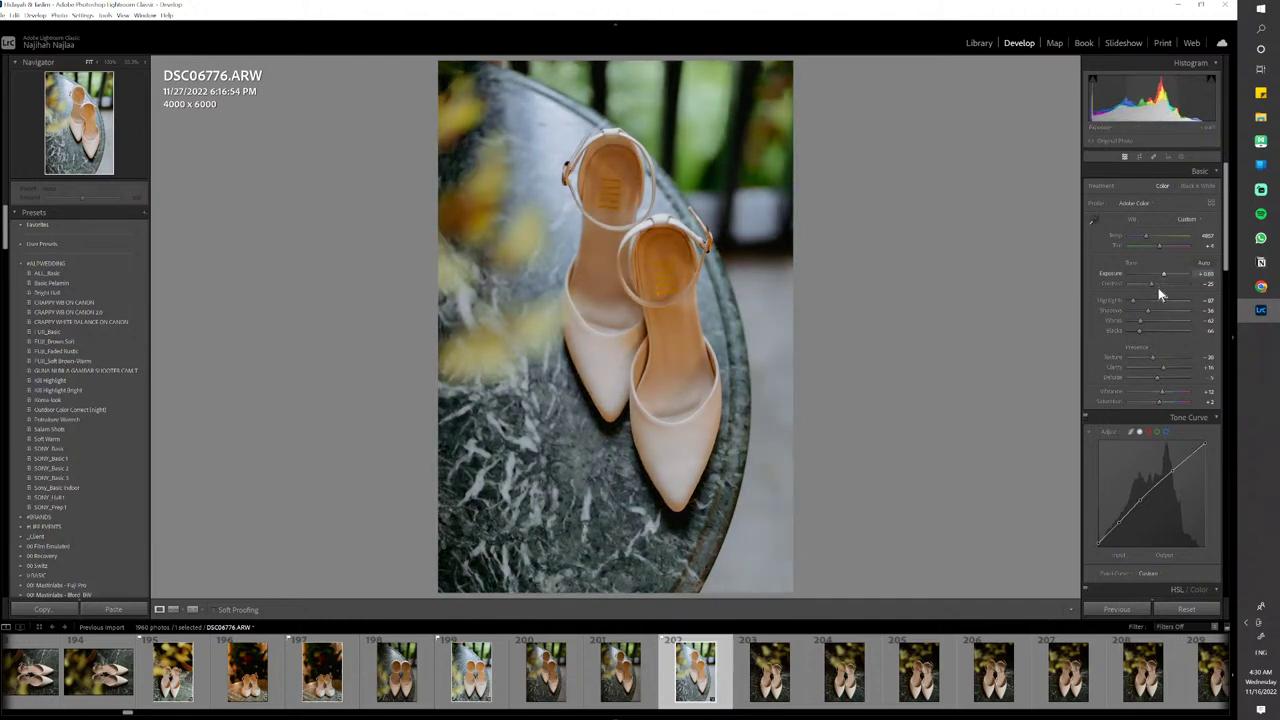
# Paste photo 197's settings onto marble-table shoe photo 207
pyautogui.click(1068, 672)
pyautogui.hotkey('ctrl', 'shift', 'v')
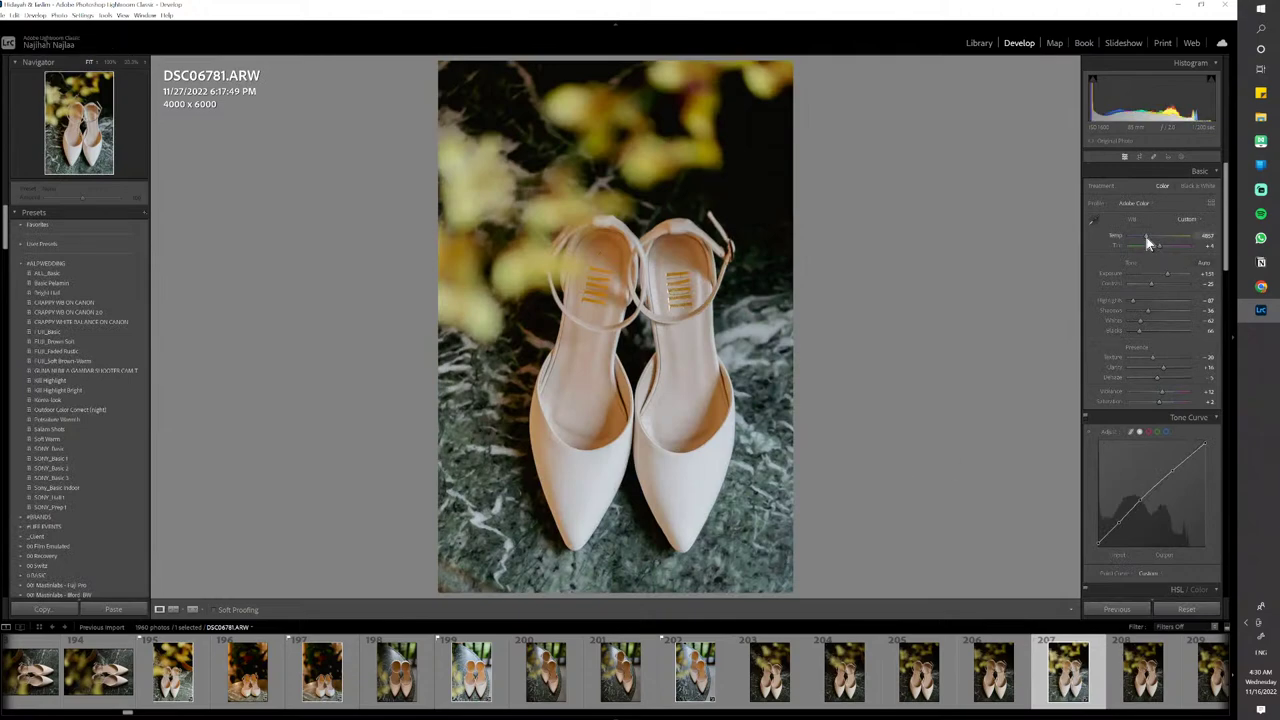
# Crop shoe photo 207 more tightly to 3694 x 5541 and flag it as a pick
pyautogui.press('r')
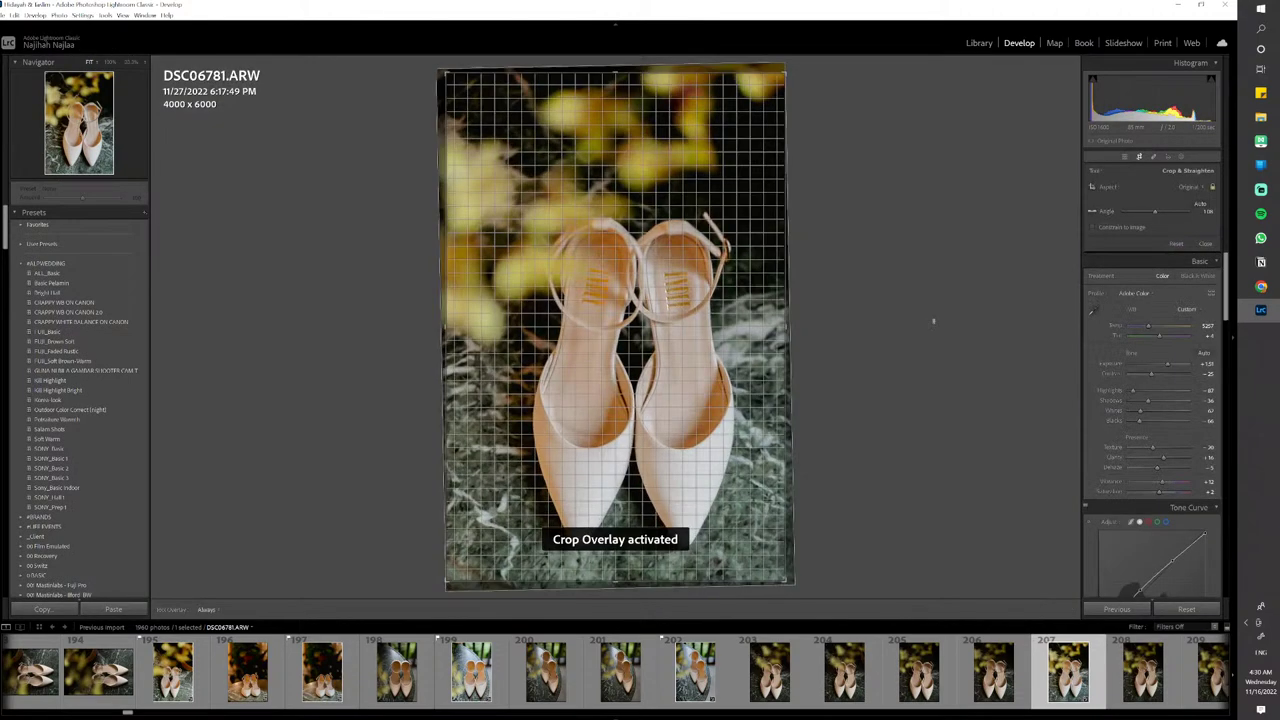
pyautogui.moveTo(462, 82); pyautogui.dragTo(477, 170)
pyautogui.press('Return')
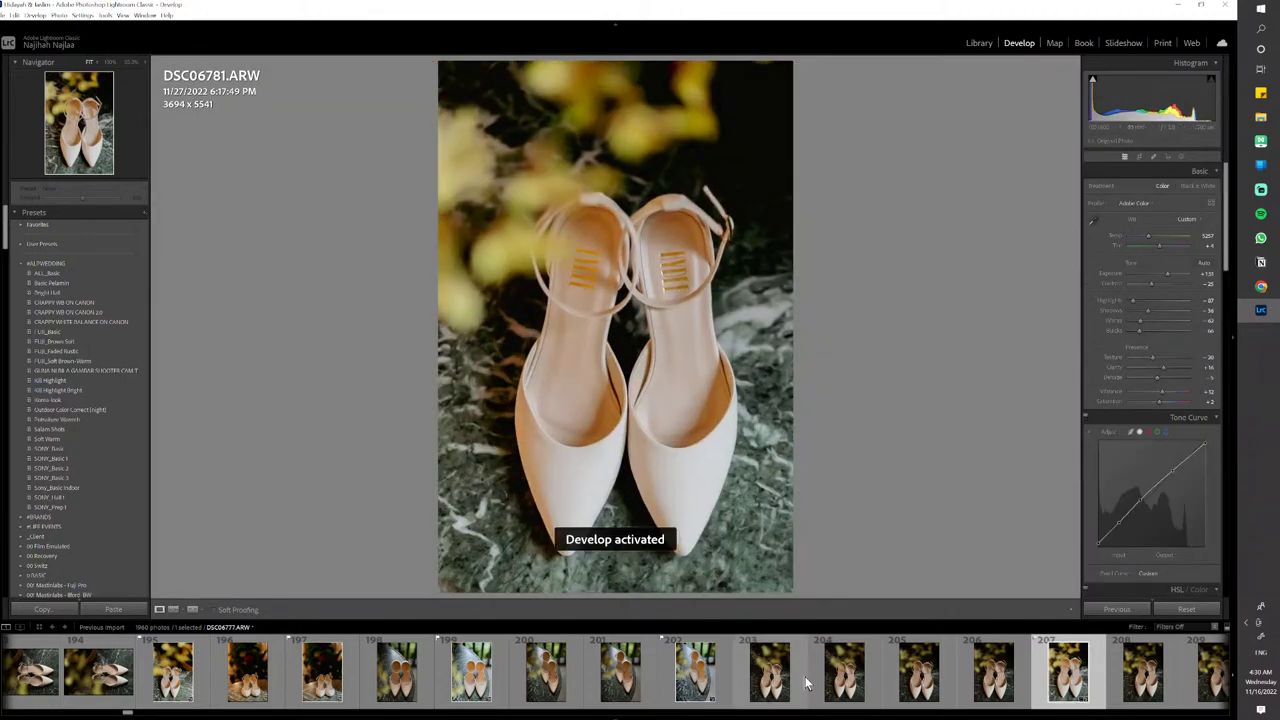
pyautogui.press('p')
# Copy the develop settings of the cropped shoe photo 207
pyautogui.scroll(-3, 804, 675)
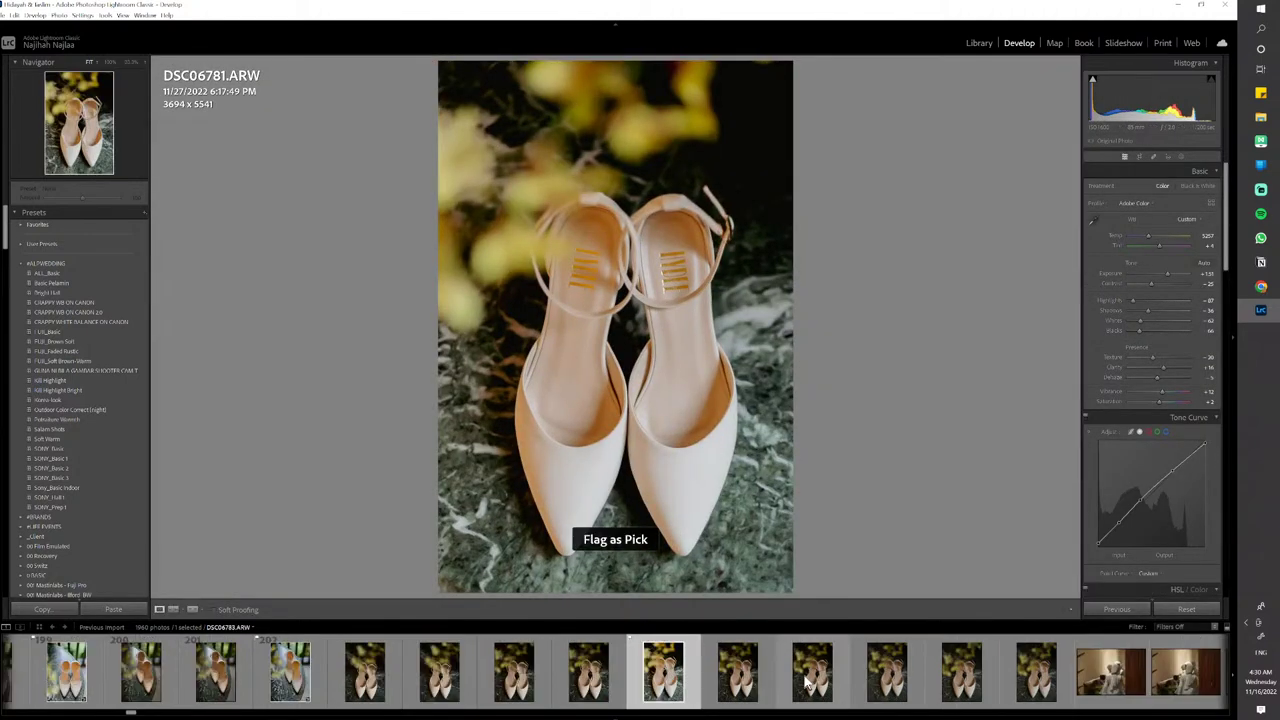
pyautogui.hotkey('ctrl', 'shift', 'c')
pyautogui.press('Return')
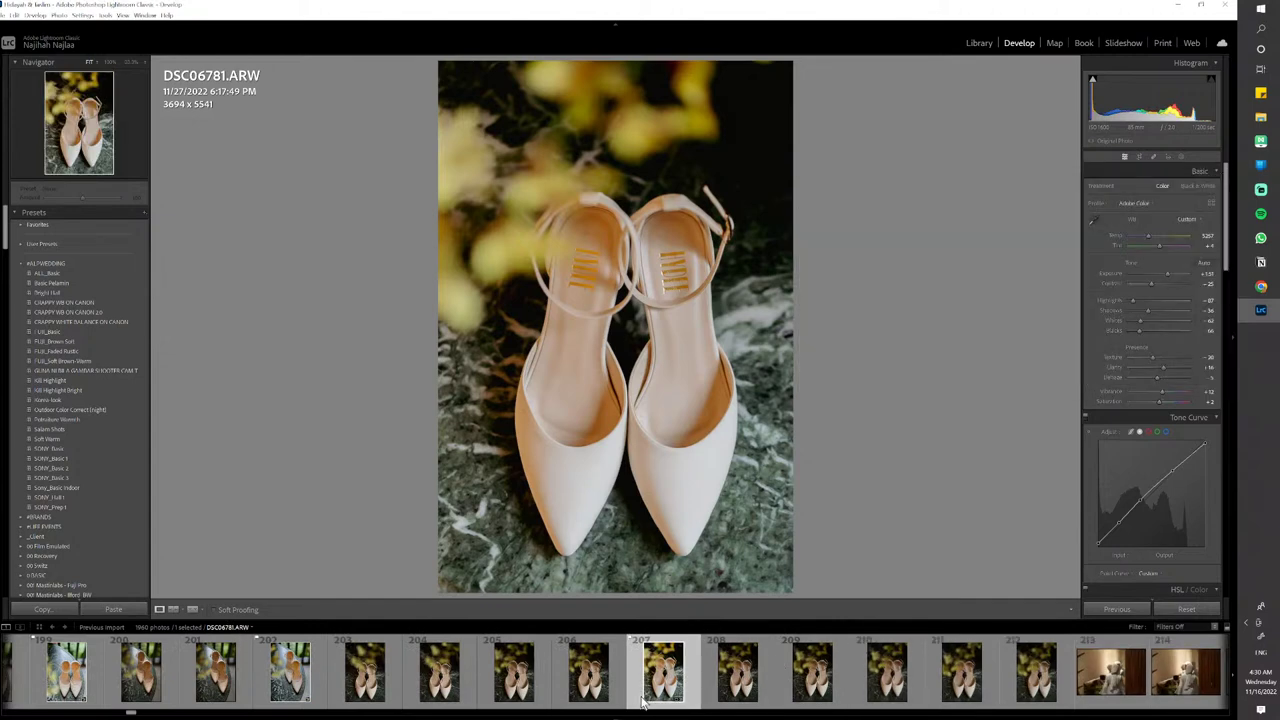
# Paste photo 207's settings onto photo 217 of the woman making a peace sign
pyautogui.click(884, 695)
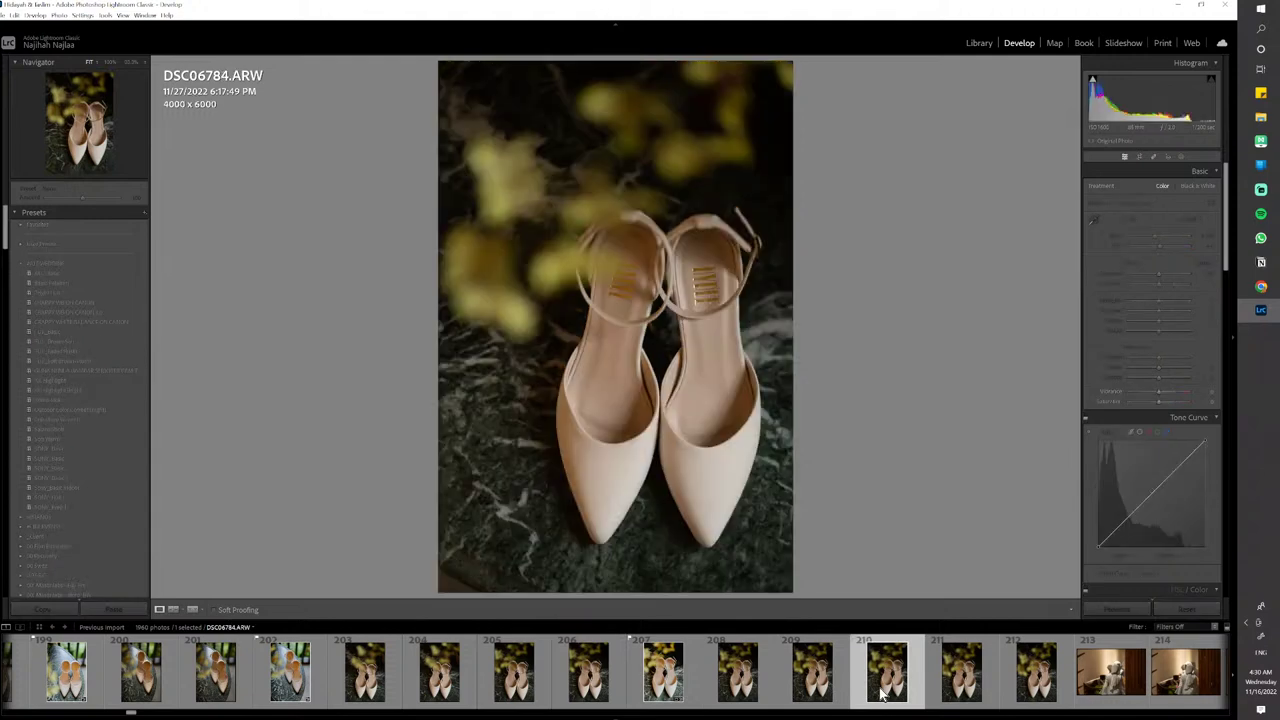
pyautogui.click(1110, 672)
pyautogui.scroll(-5, 897, 681)
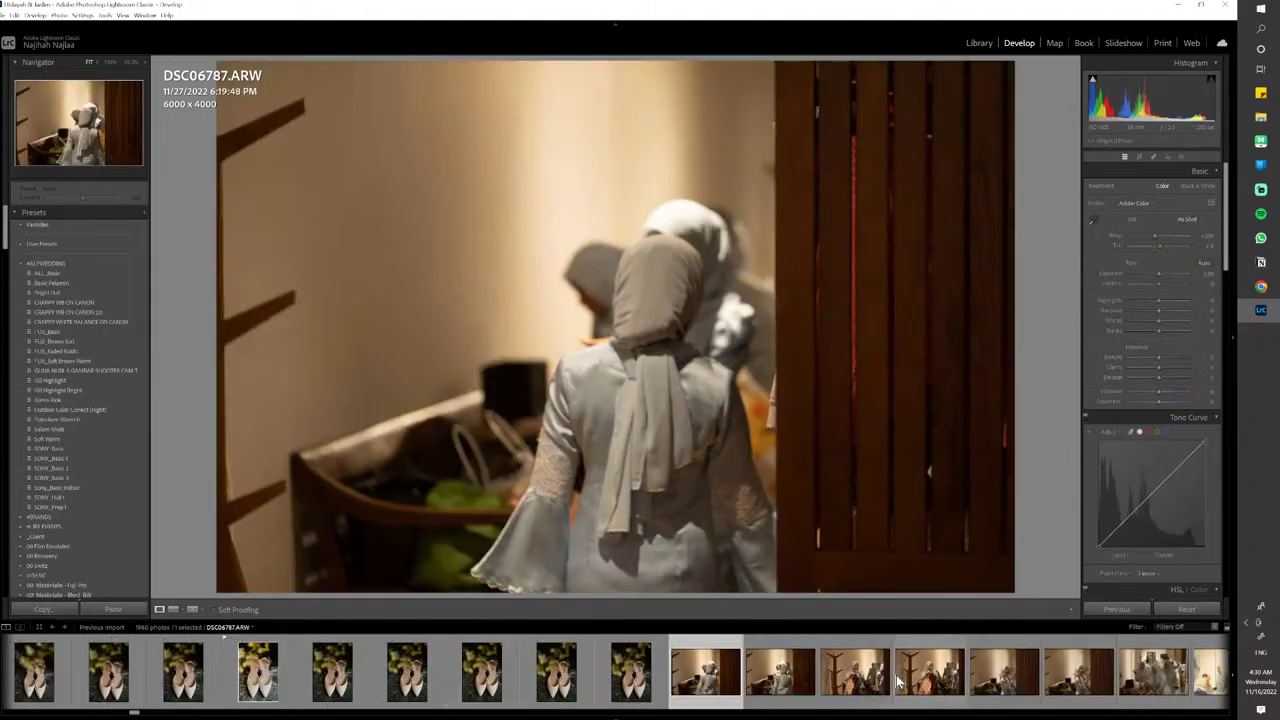
pyautogui.scroll(-5, 775, 685)
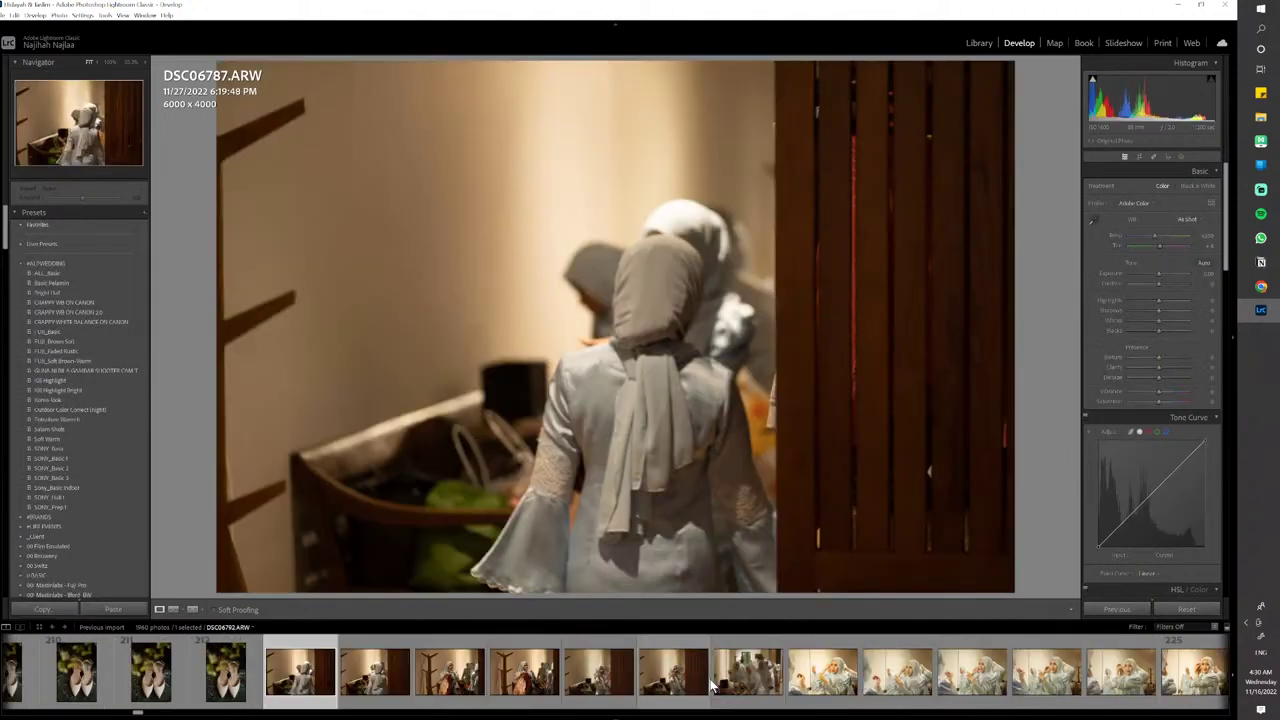
pyautogui.click(548, 693)
pyautogui.click(577, 690)
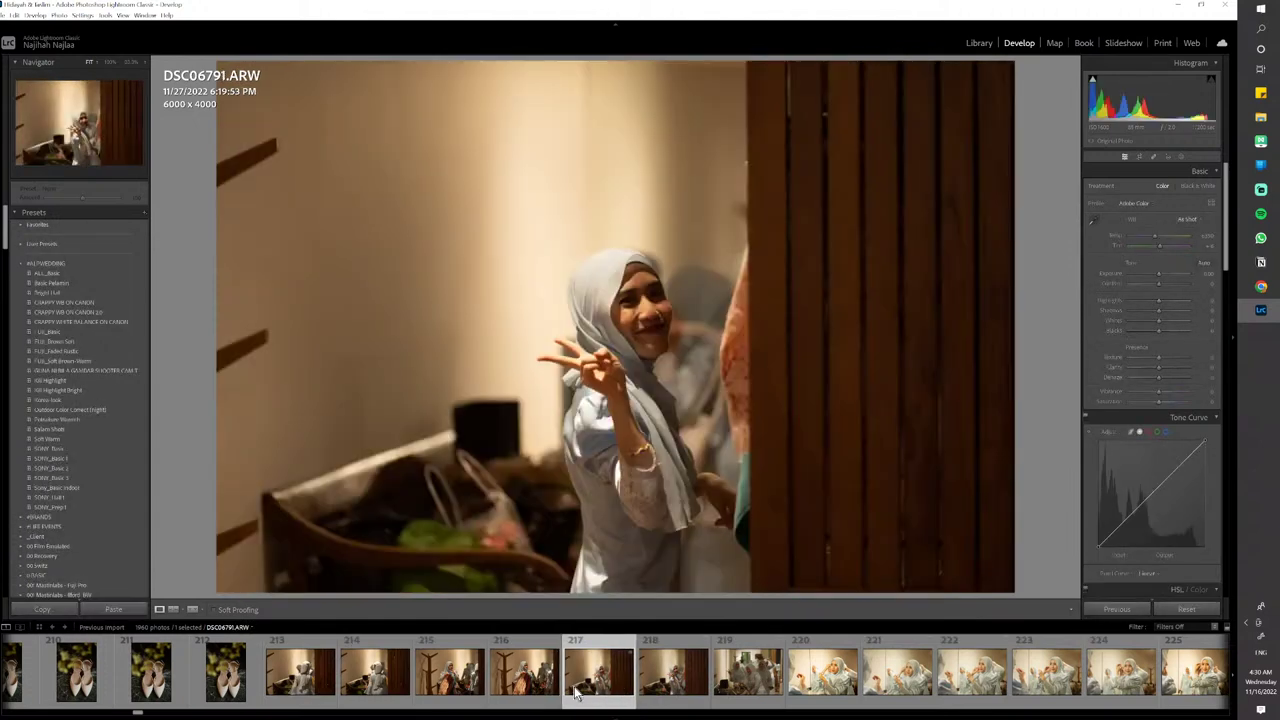
pyautogui.hotkey('ctrl', 'shift', 'v')
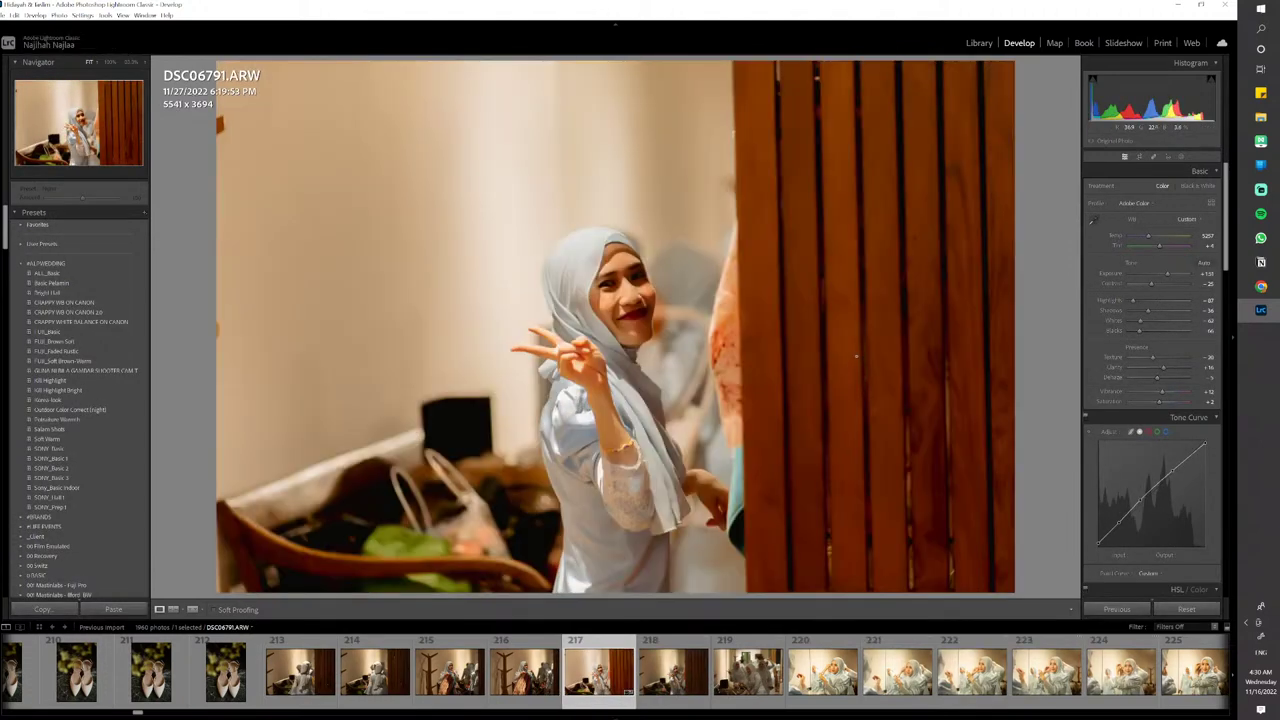
# Cool photo 217's temperature to about 4600 and flag it as a pick
pyautogui.press('p')
pyautogui.moveTo(1156, 241); pyautogui.dragTo(1151, 245)
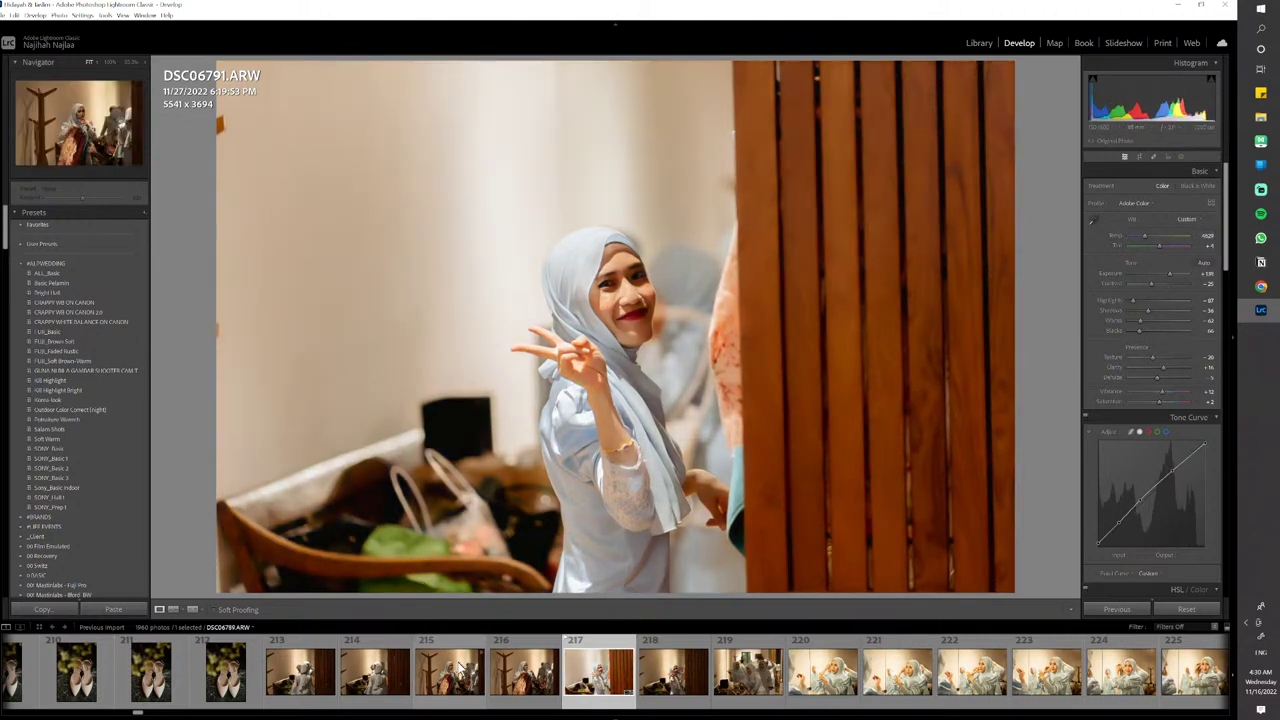
pyautogui.click(572, 697)
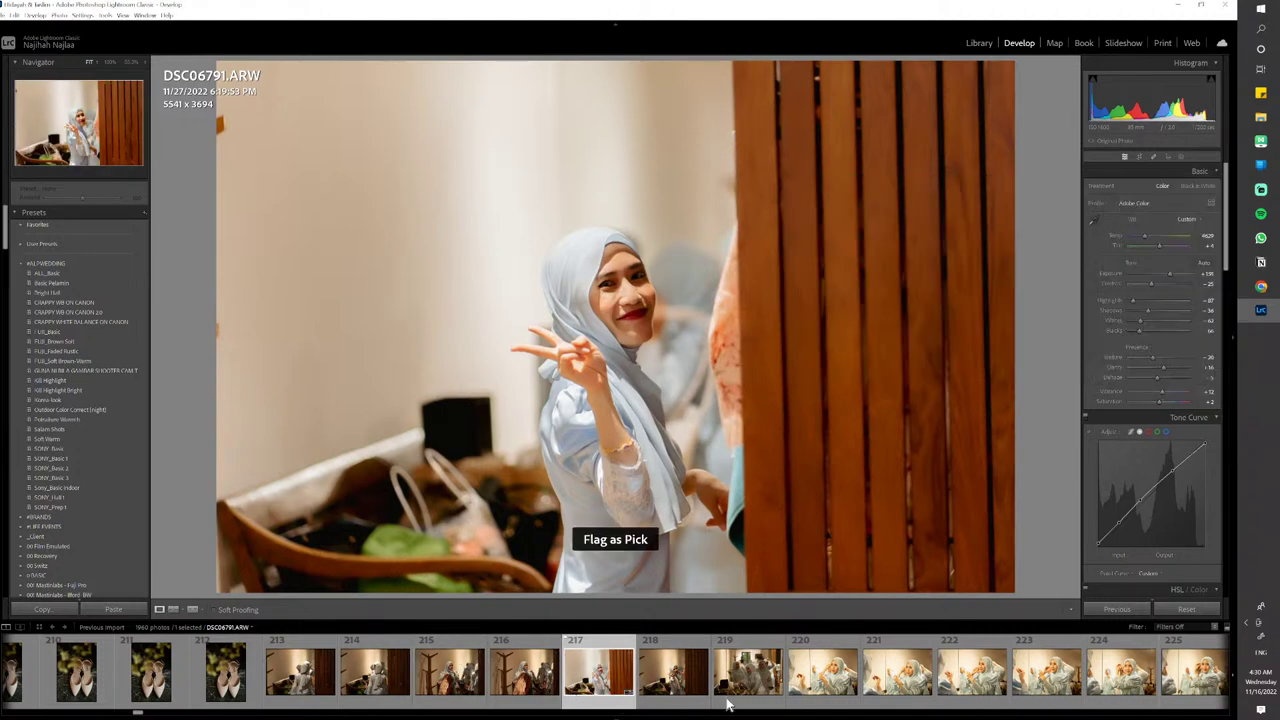
# Paste photo 217's adjusted settings onto group photo 219 and mirror photo 221
pyautogui.click(728, 704)
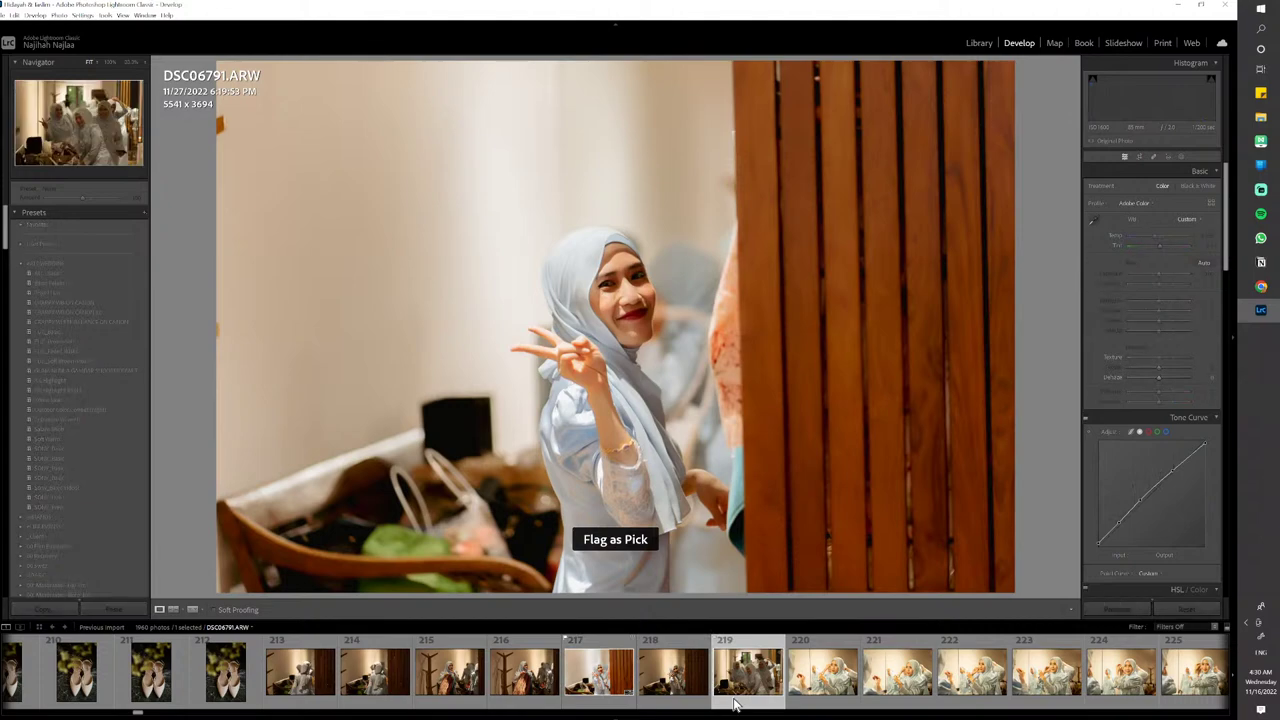
pyautogui.hotkey('ctrl', 'shift', 'v')
pyautogui.click(720, 697)
pyautogui.click(928, 680)
pyautogui.hotkey('ctrl', 'shift', 'v')
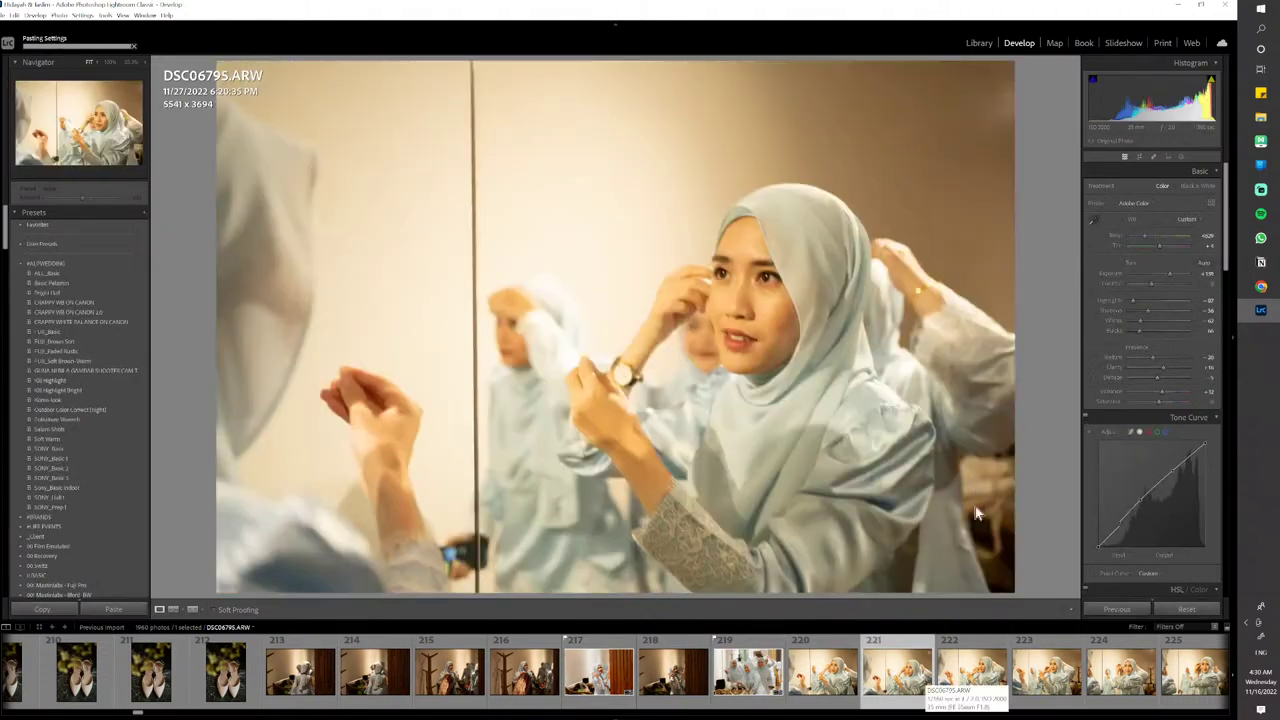
# Paste photo 217's settings onto mirror photo 222, lower its exposure to about +0.5 and flag it as a pick
pyautogui.click(976, 693)
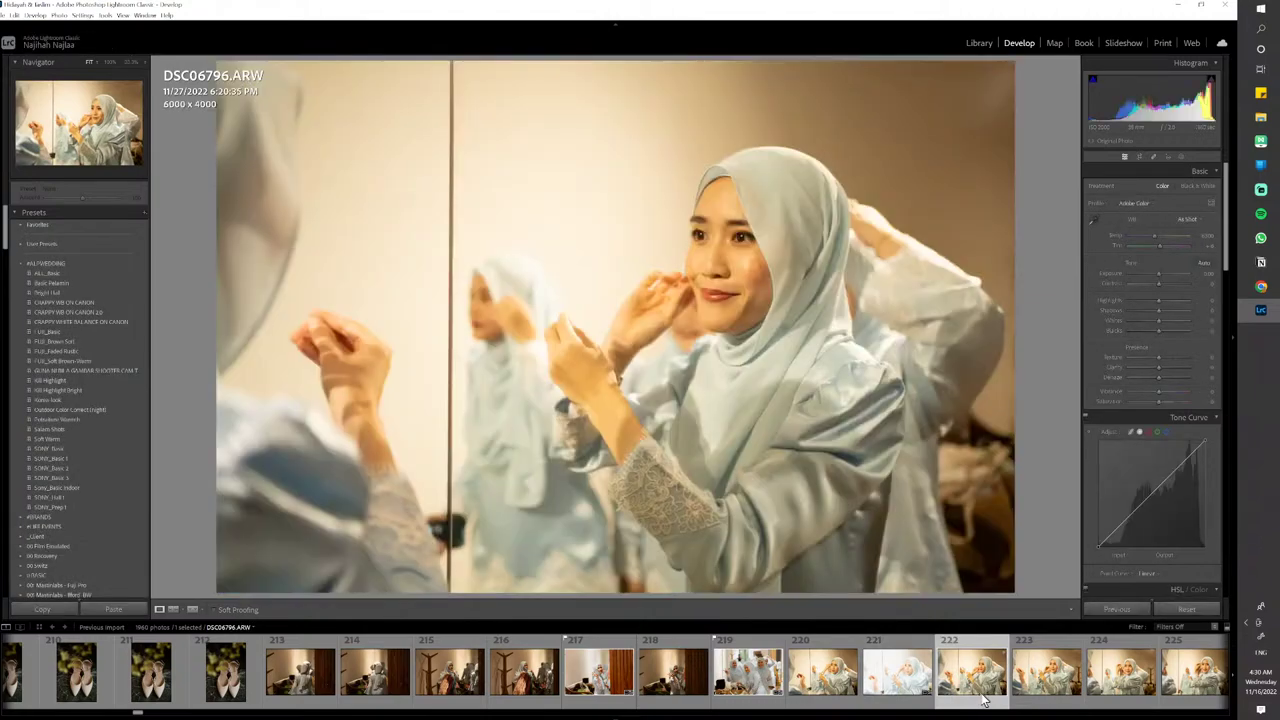
pyautogui.hotkey('ctrl', 'shift', 'v')
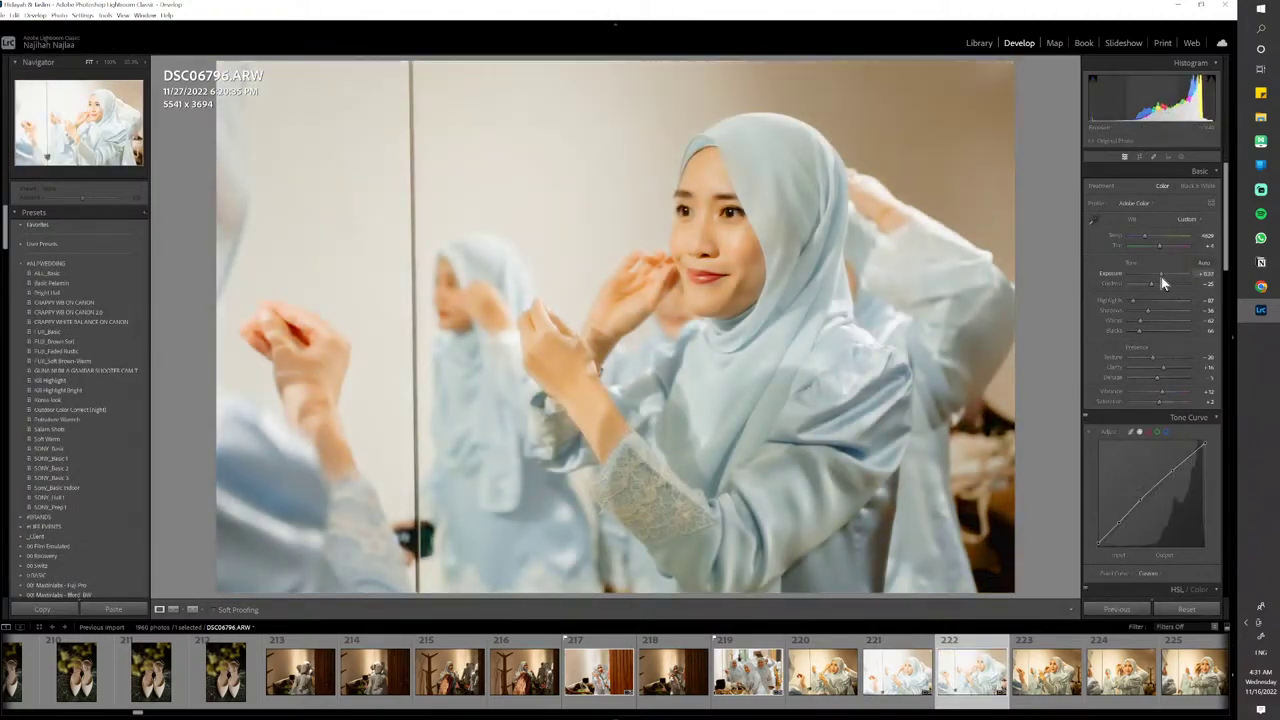
pyautogui.press('p')
# Copy the develop settings of mirror photo 222
pyautogui.scroll(-3, 700, 665)
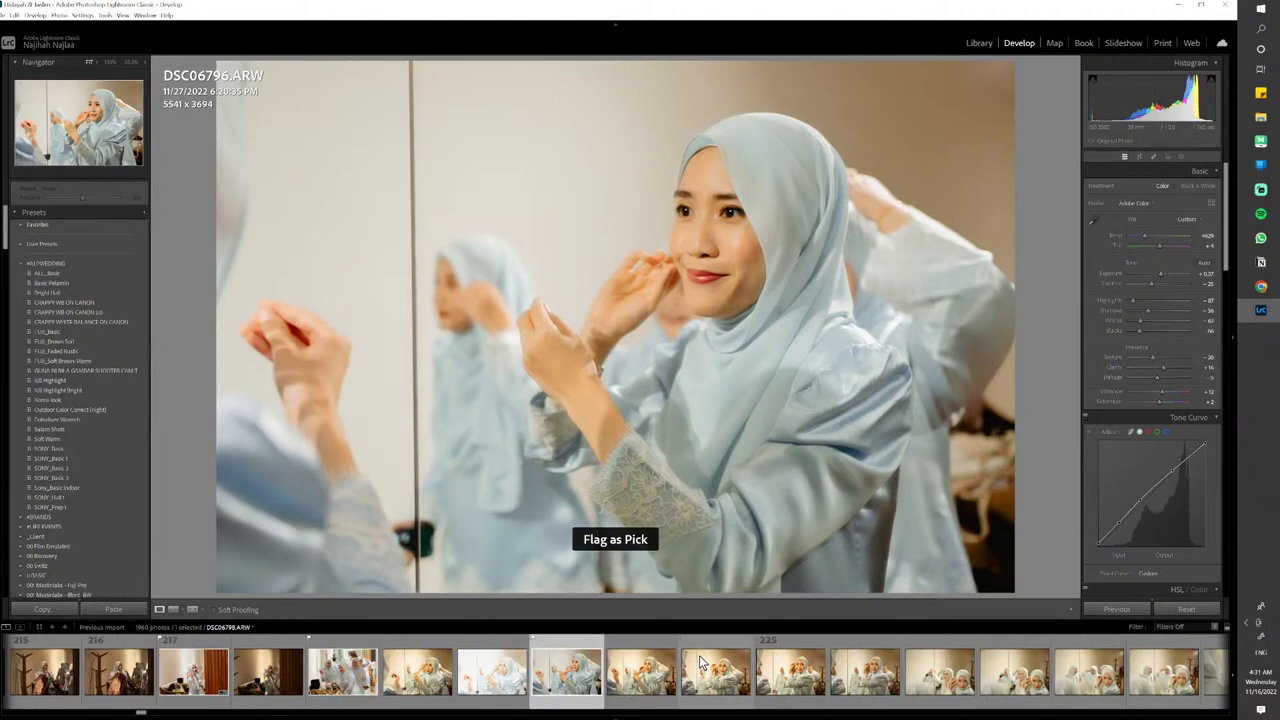
pyautogui.hotkey('ctrl', 'shift', 'c')
pyautogui.press('Return')
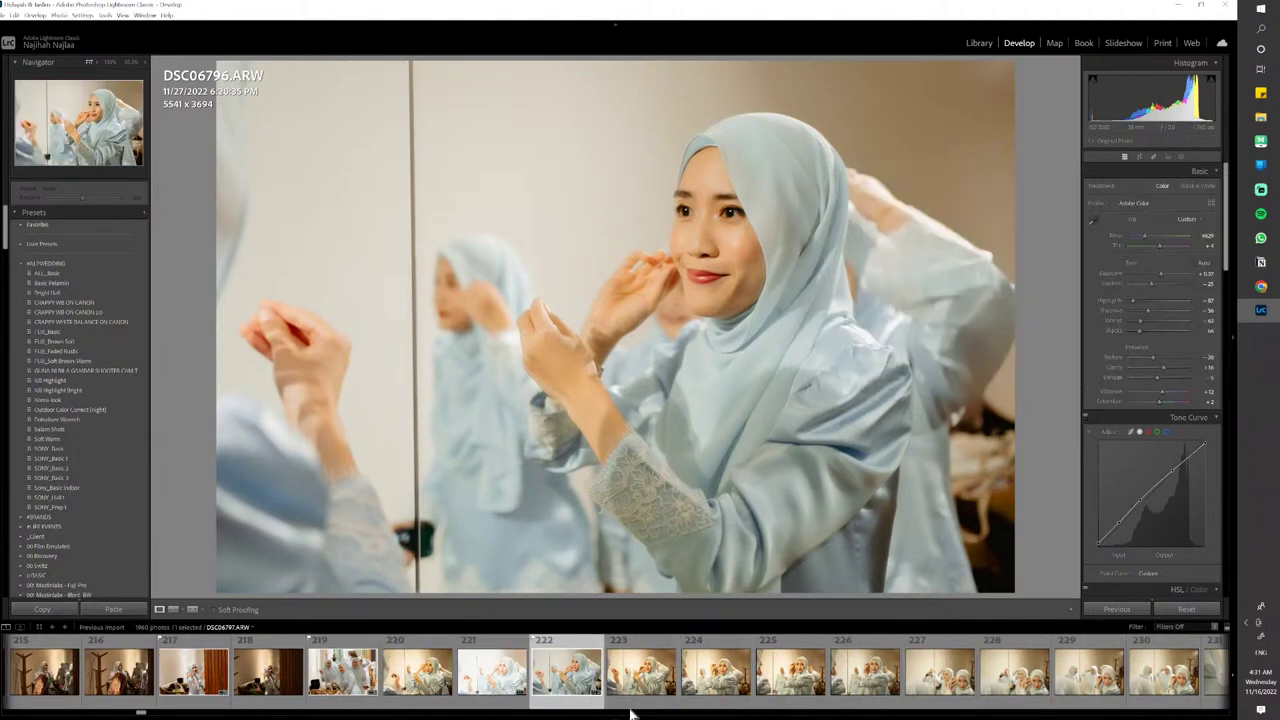
# Paste photo 222's settings onto photos 224 and 226 and flag both as picks
pyautogui.click(714, 695)
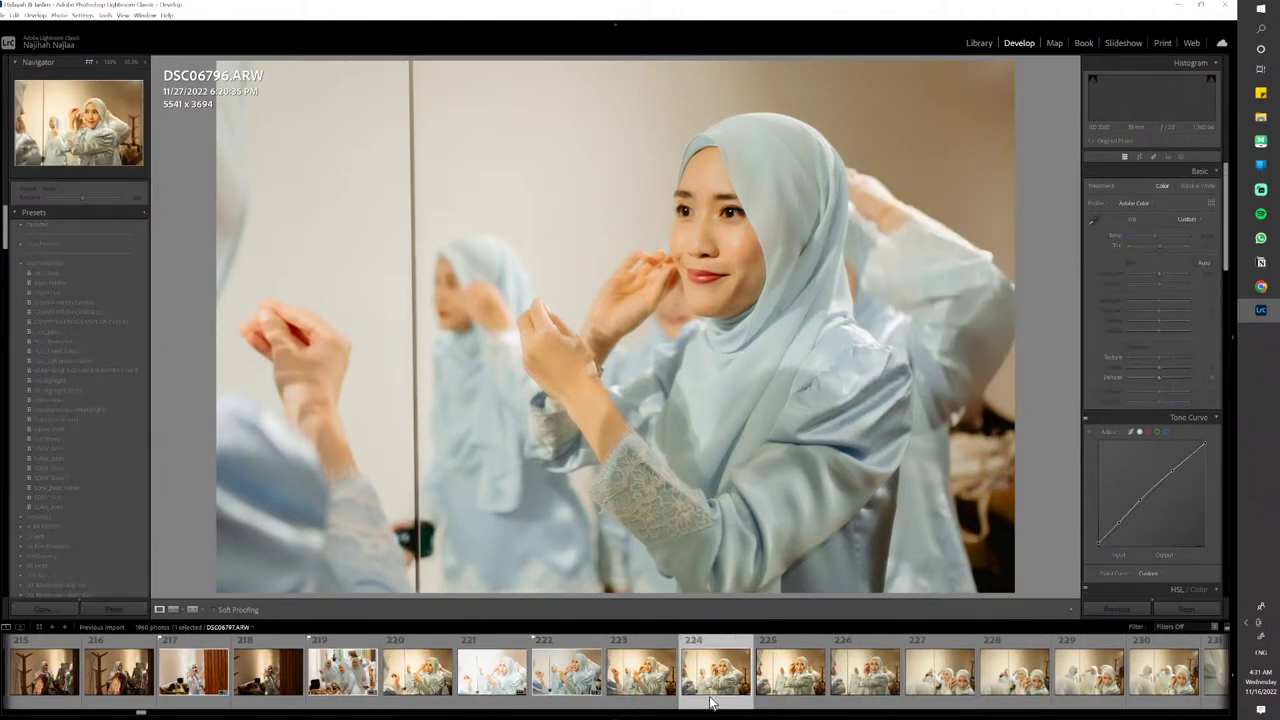
pyautogui.hotkey('ctrl', 'shift', 'v')
pyautogui.press('p')
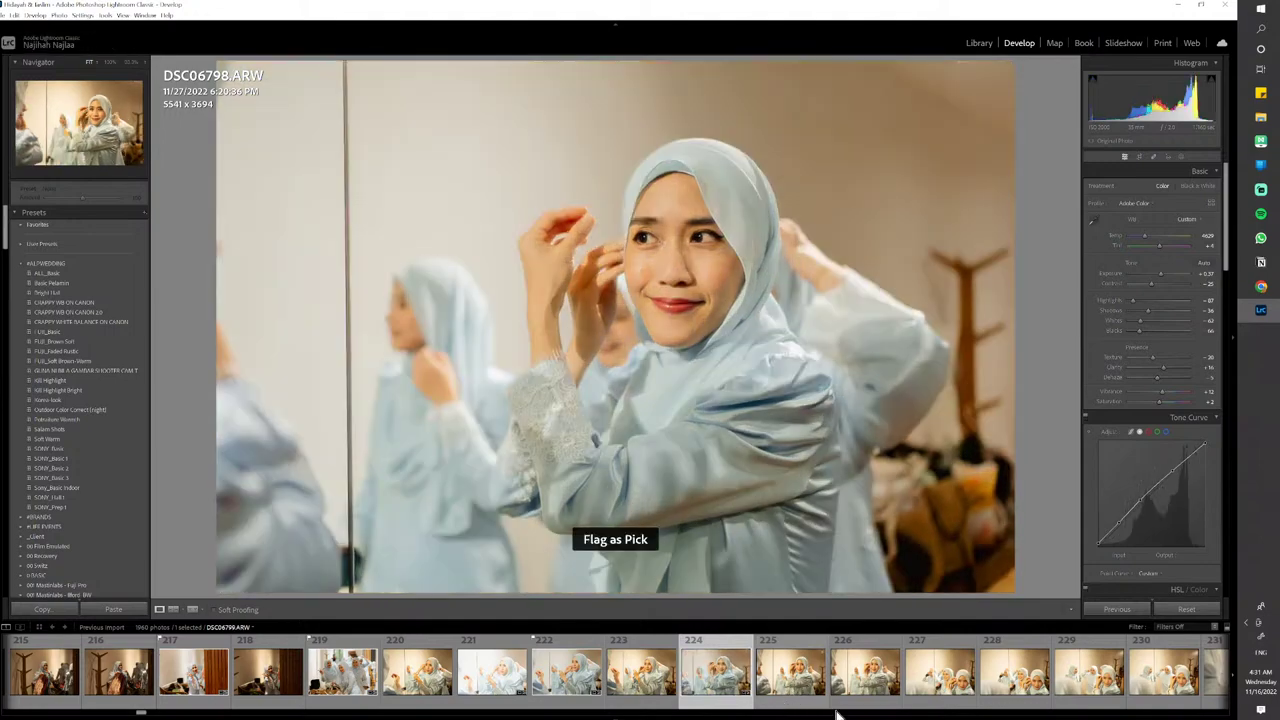
pyautogui.click(940, 695)
pyautogui.click(866, 695)
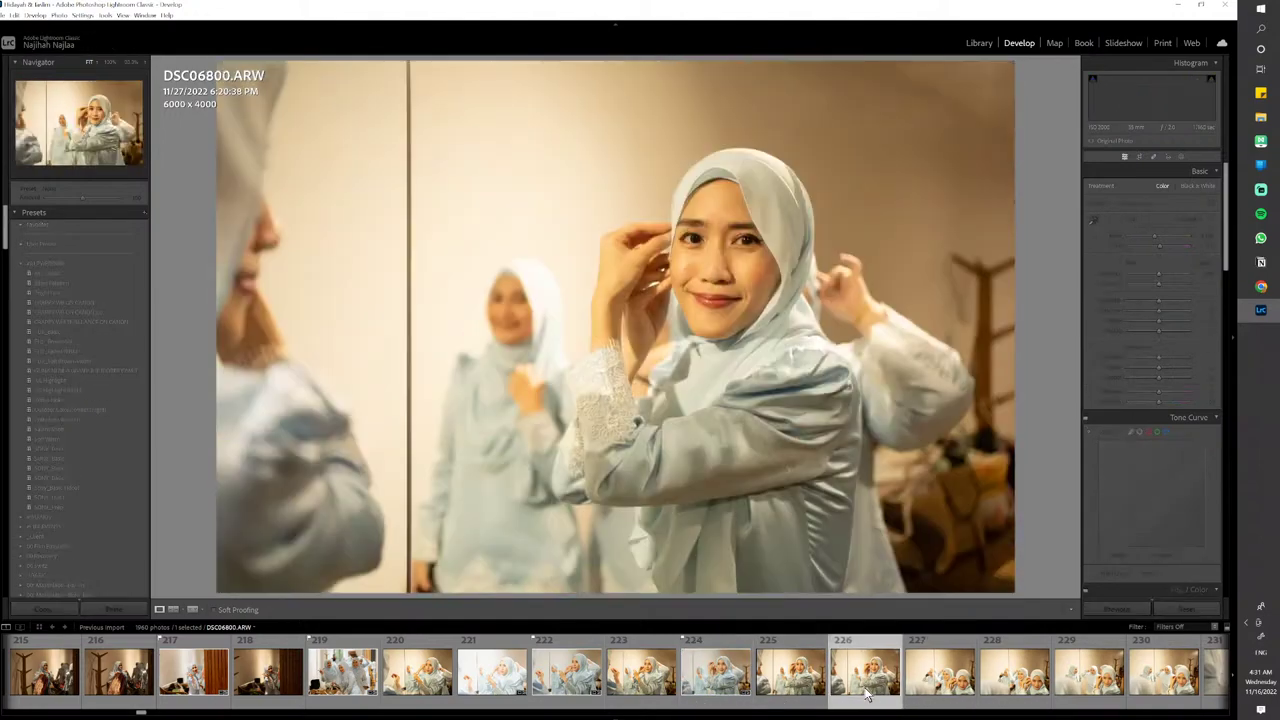
pyautogui.hotkey('ctrl', 'shift', 'v')
pyautogui.press('p')
# Paste photo 222's settings onto photo 227 and flag it as a pick
pyautogui.press('Right')
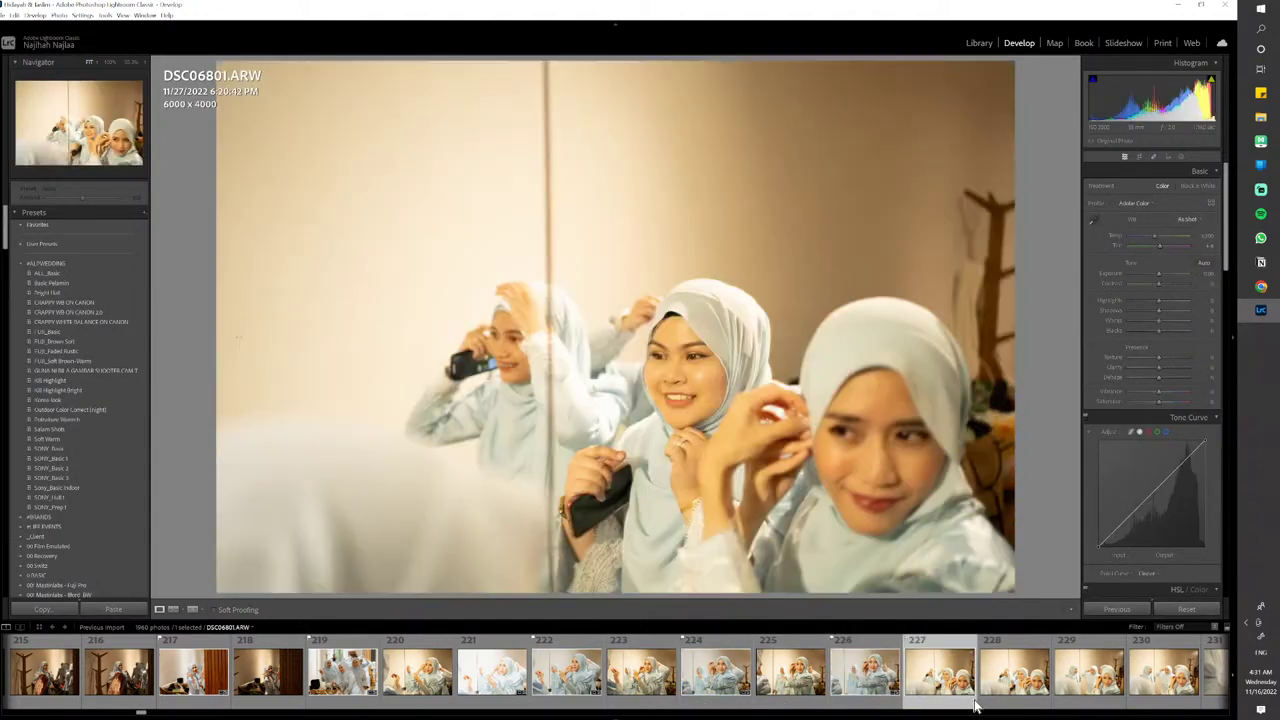
pyautogui.hotkey('ctrl', 'shift', 'v')
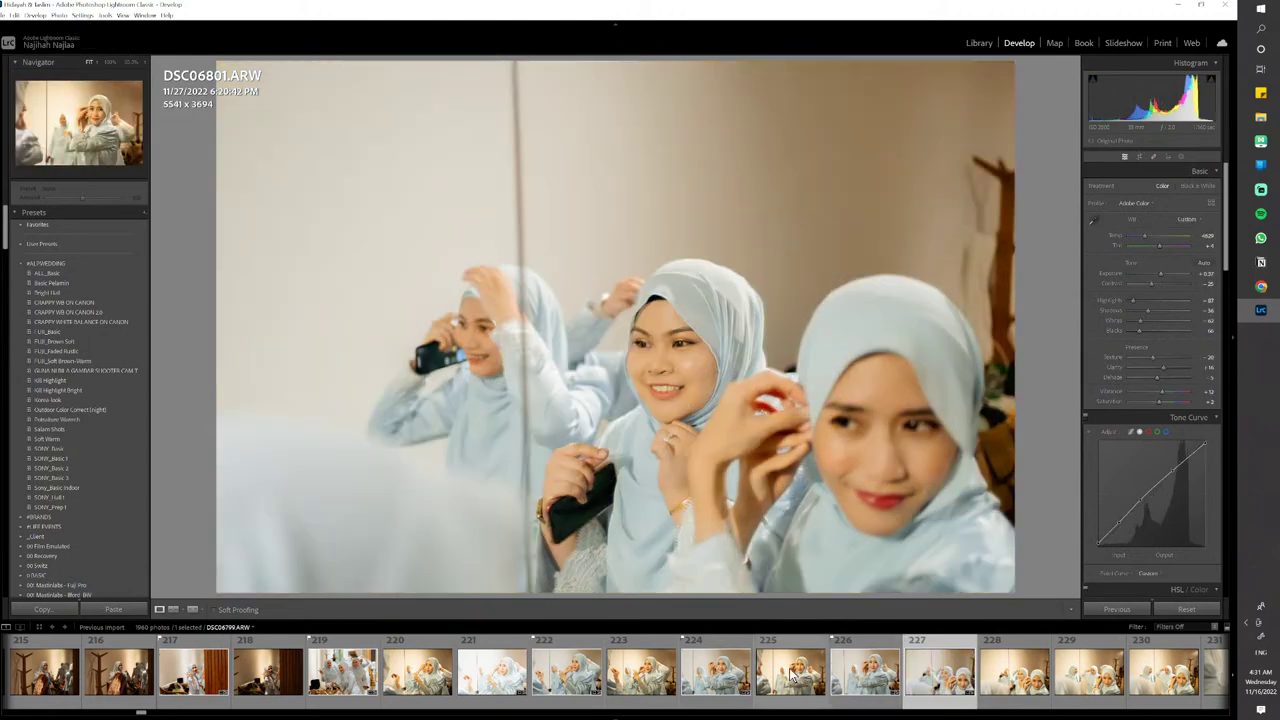
pyautogui.press('p')
# Paste photo 222's settings onto photo 229, flag it as a pick and compare it side by side before and after
pyautogui.scroll(-3, 810, 678)
pyautogui.click(668, 690)
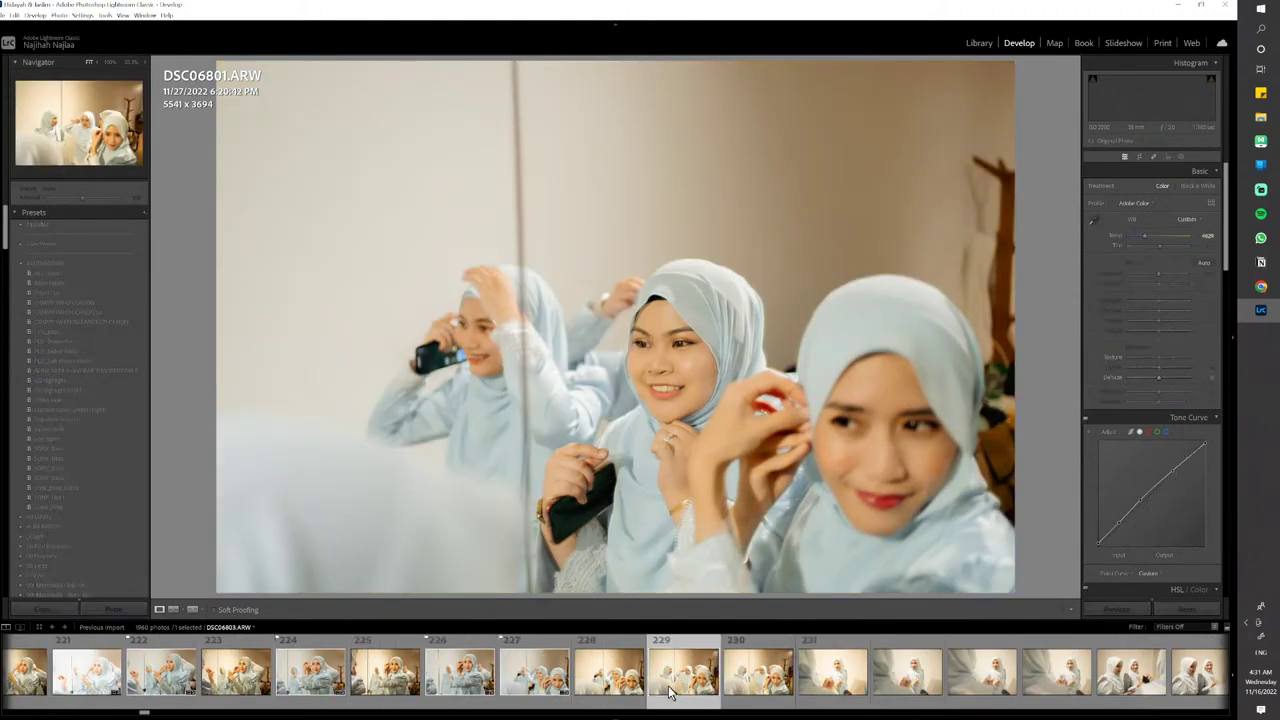
pyautogui.hotkey('ctrl', 'shift', 'v')
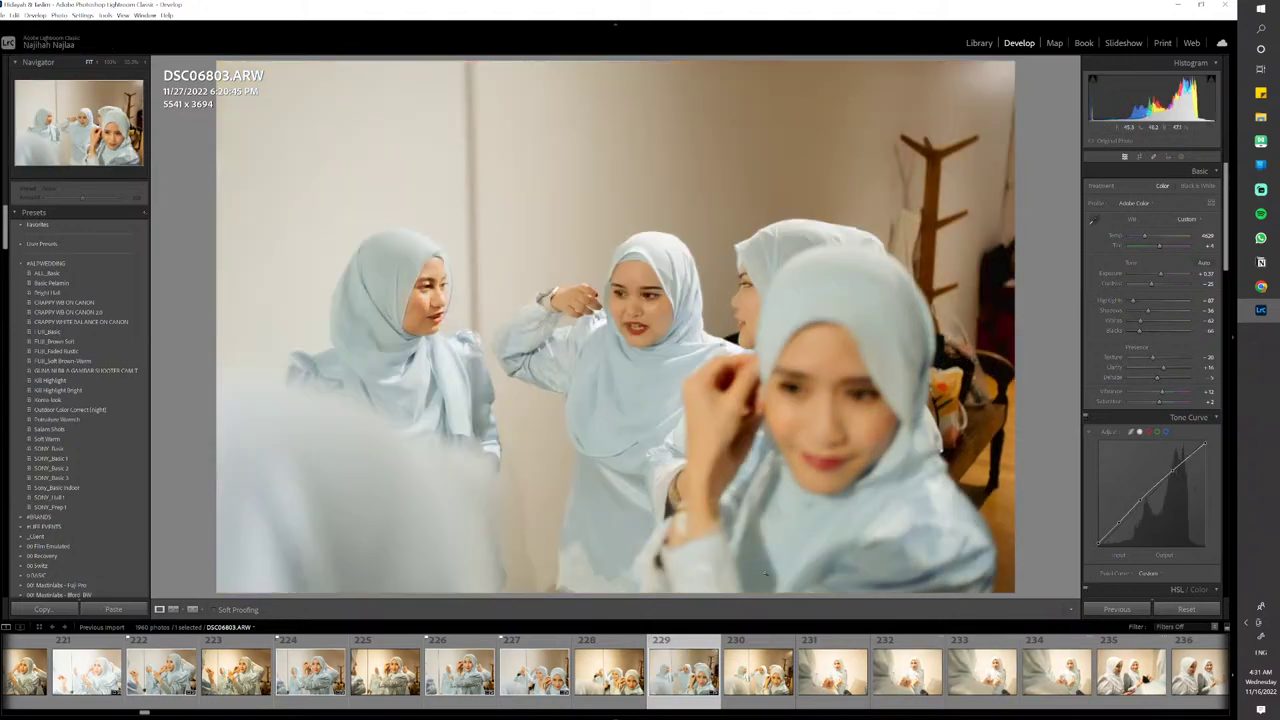
pyautogui.press('p')
pyautogui.press('y')
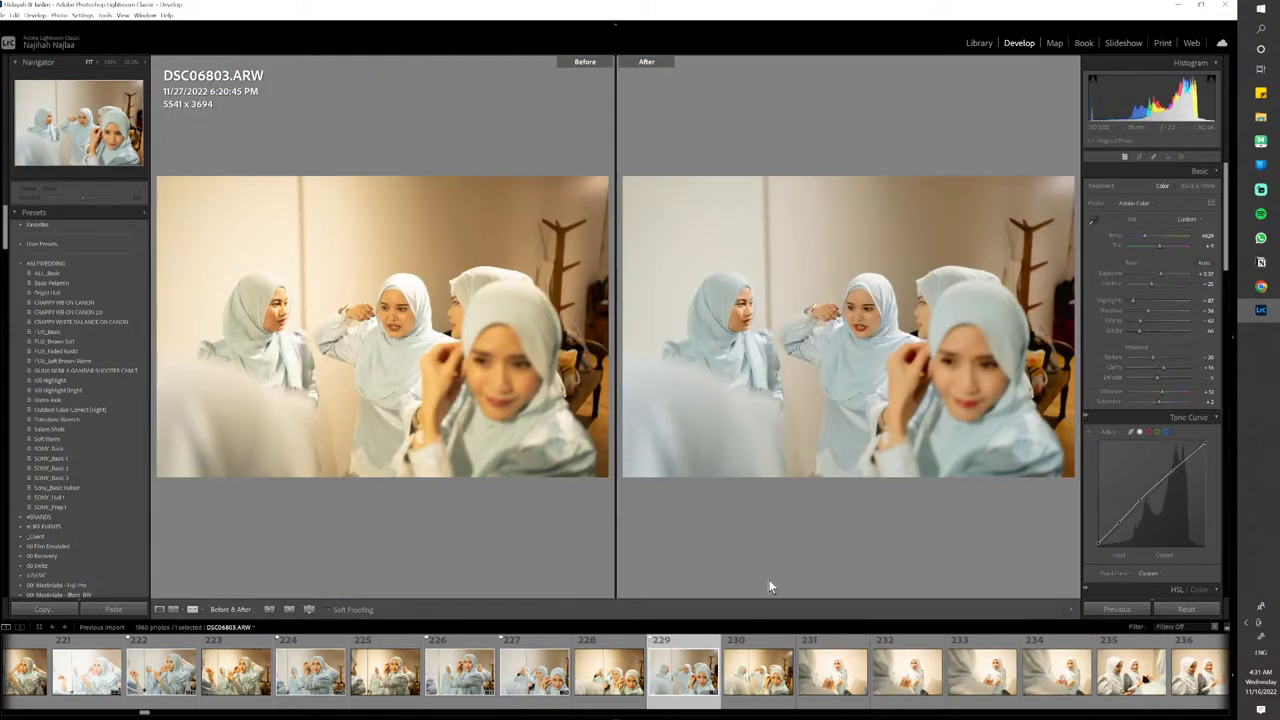
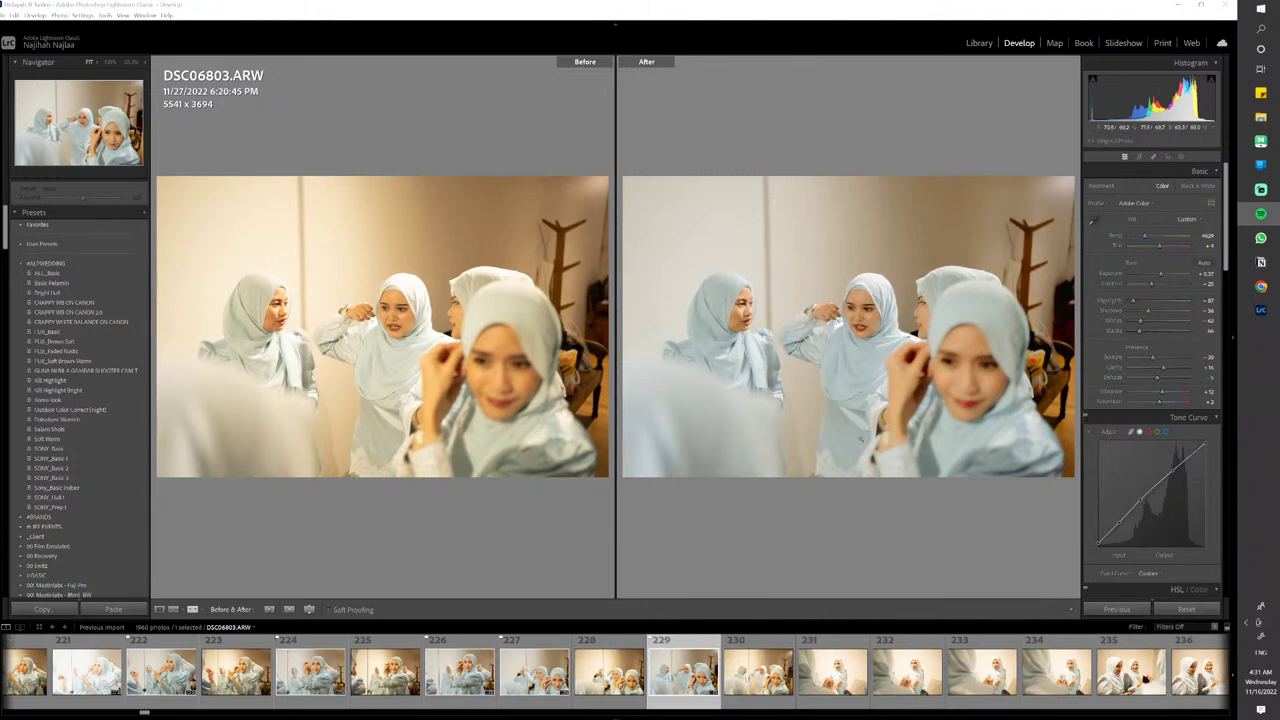
# Paste photo 222's settings onto photo 231, leave the before/after comparison and flag the photo as a pick
pyautogui.click(846, 694)
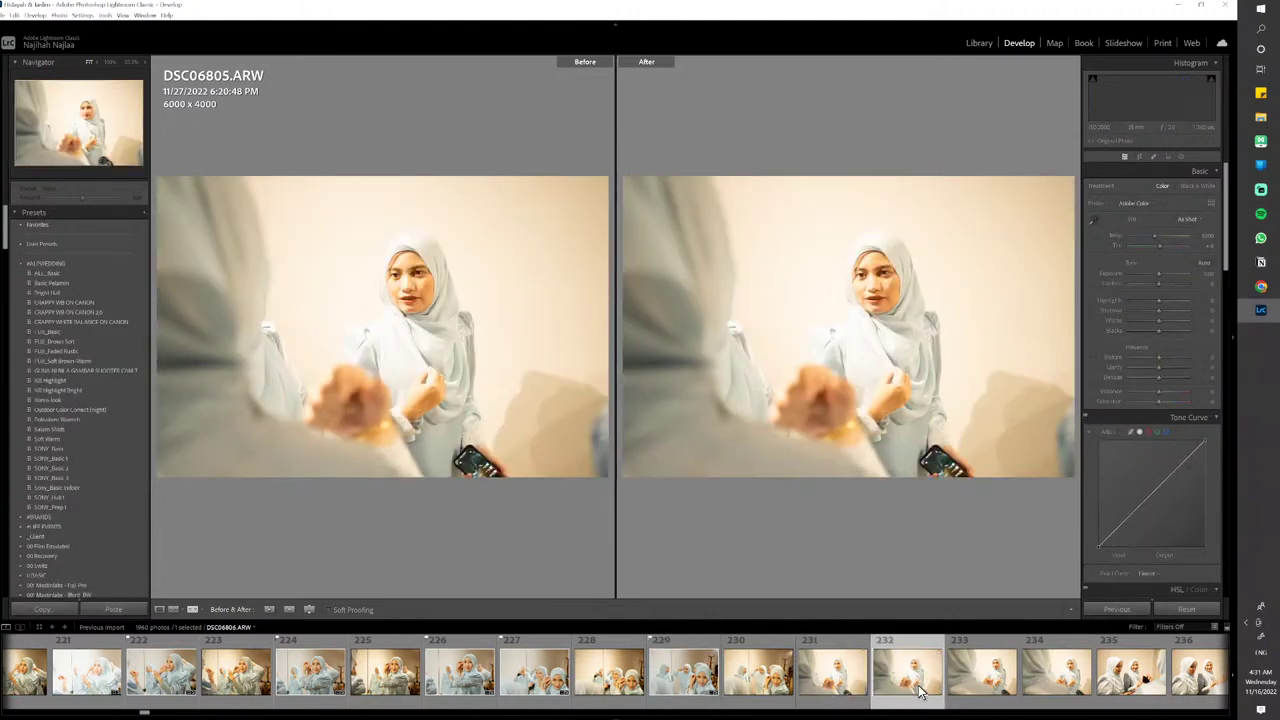
pyautogui.click(836, 694)
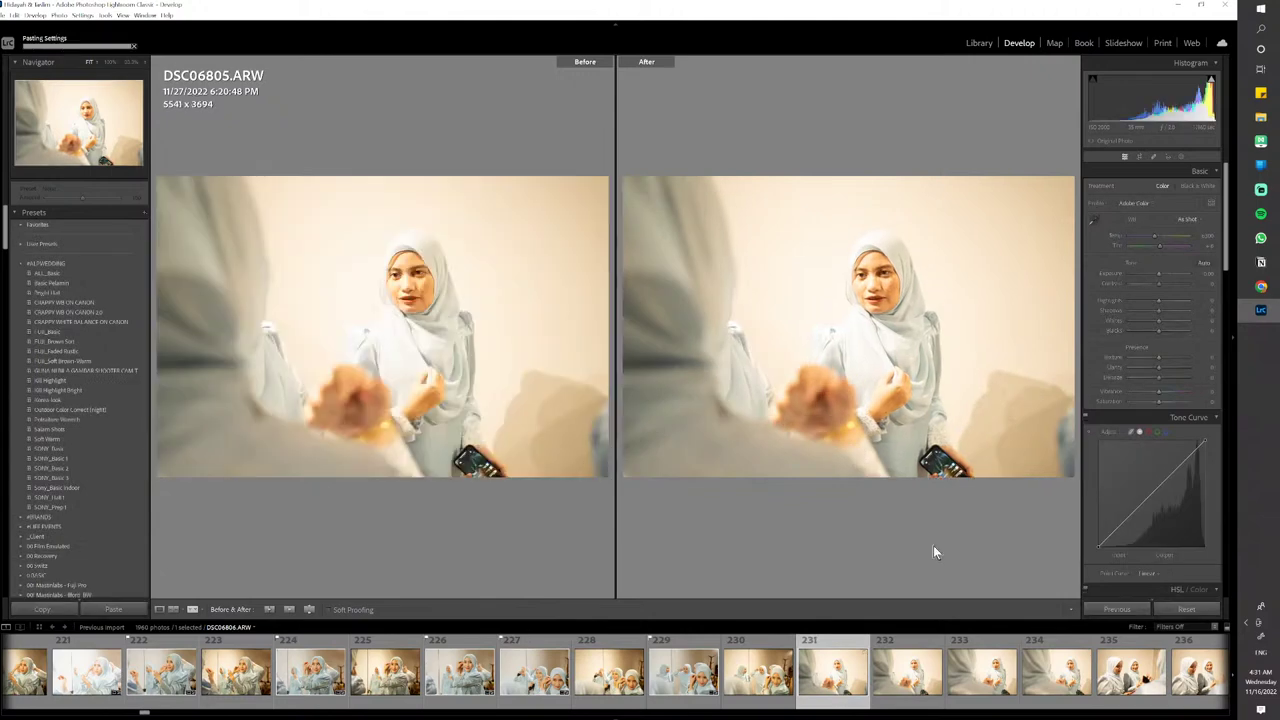
pyautogui.press('y')
pyautogui.press('p')
# Paste photo 222's settings onto photo 234 and flag it as a pick
pyautogui.press('Right')
pyautogui.press('Right')
pyautogui.press('Right')
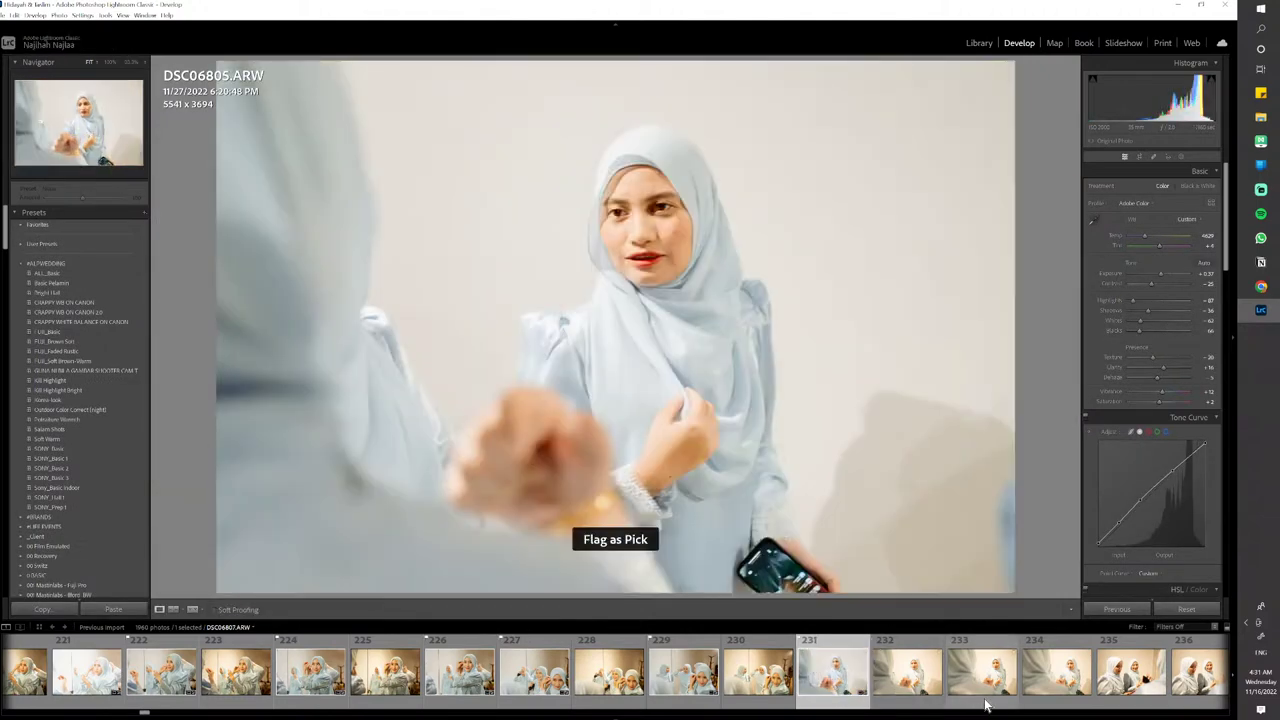
pyautogui.hotkey('ctrl', 'shift', 'v')
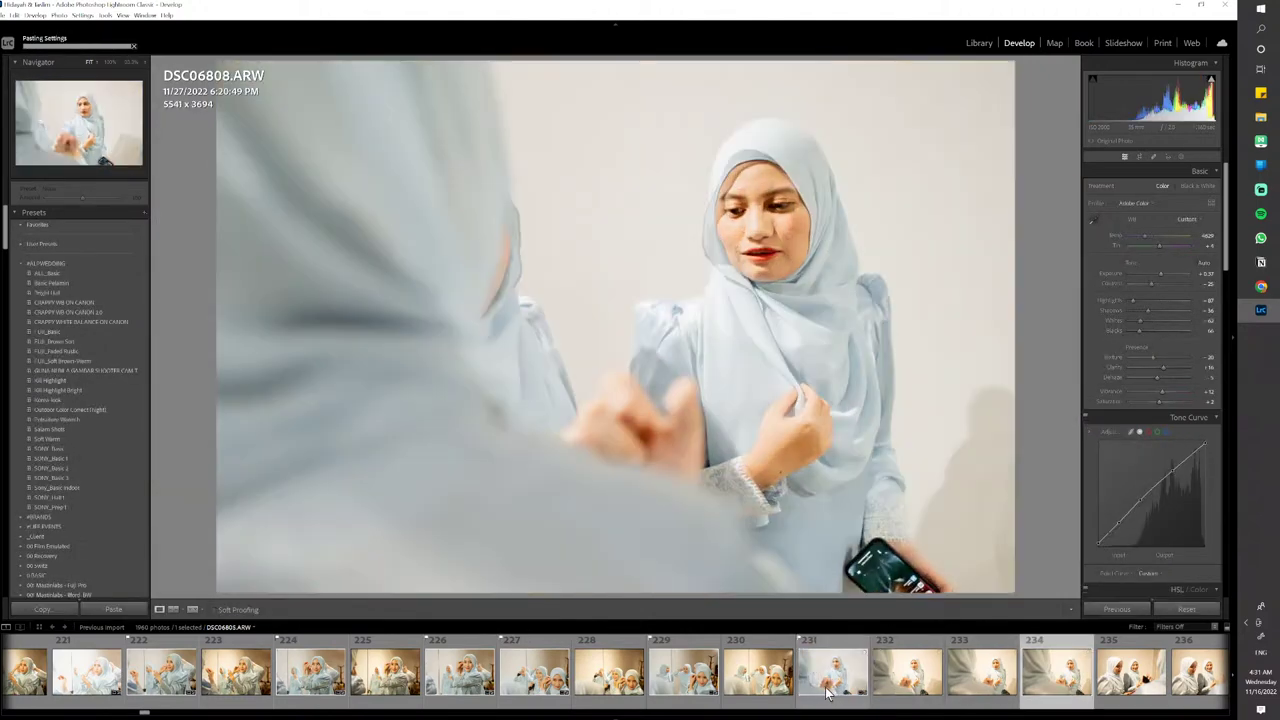
pyautogui.press('p')
# Paste photo 222's settings onto photo 236 of the two women and flag it as a pick
pyautogui.scroll(-3, 916, 690)
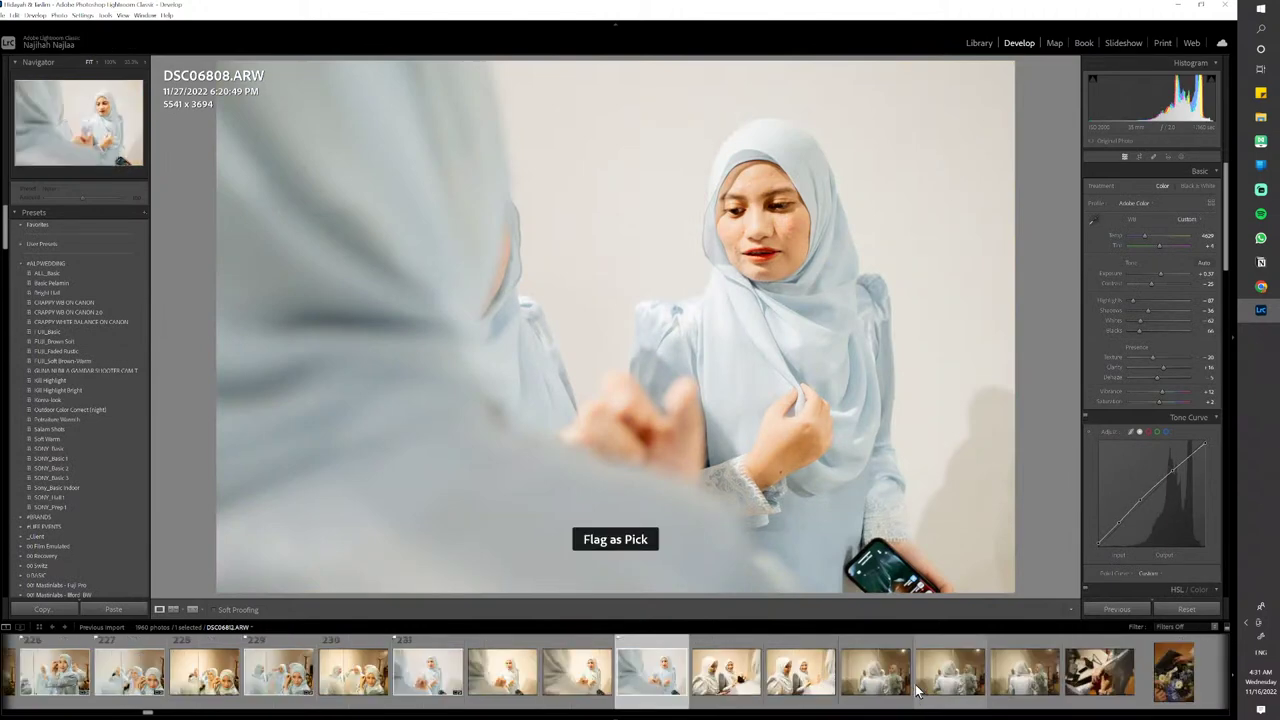
pyautogui.click(789, 669)
pyautogui.hotkey('ctrl', 'shift', 'v')
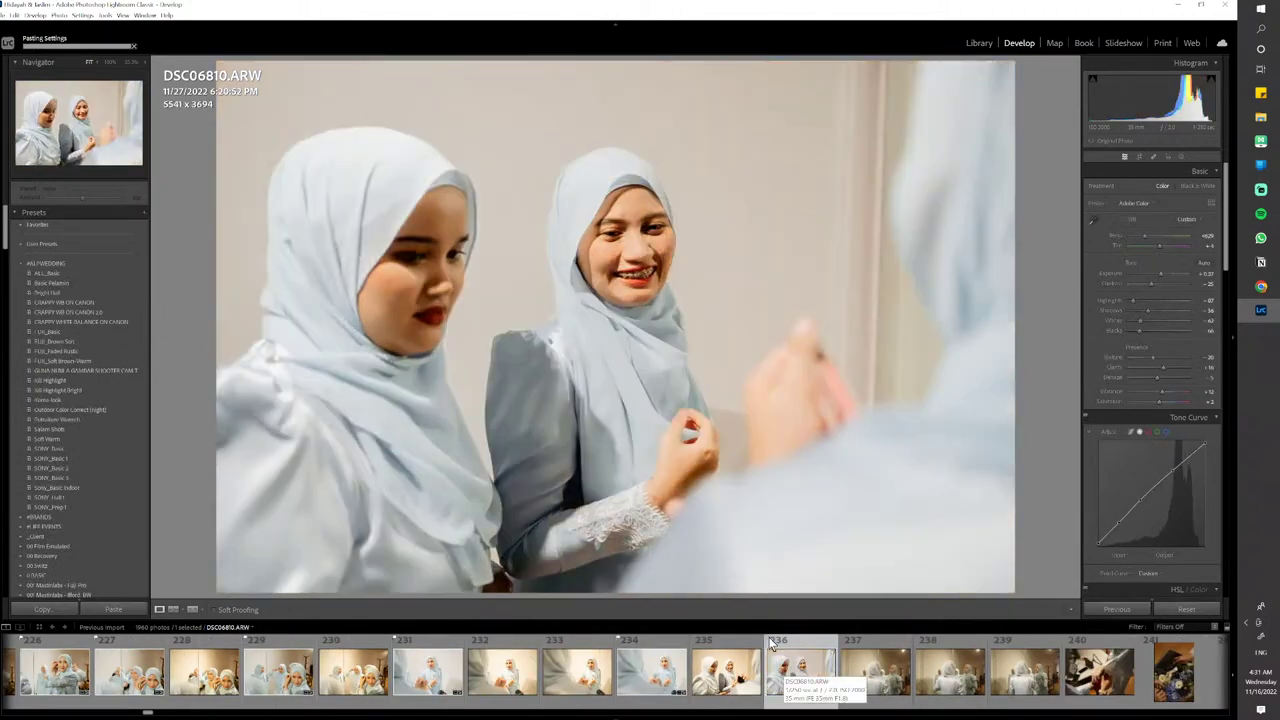
pyautogui.press('p')
# Paste photo 222's settings onto photo 240 of the hands holding the red jewellery box
pyautogui.click(966, 676)
pyautogui.click(1022, 676)
pyautogui.click(1074, 684)
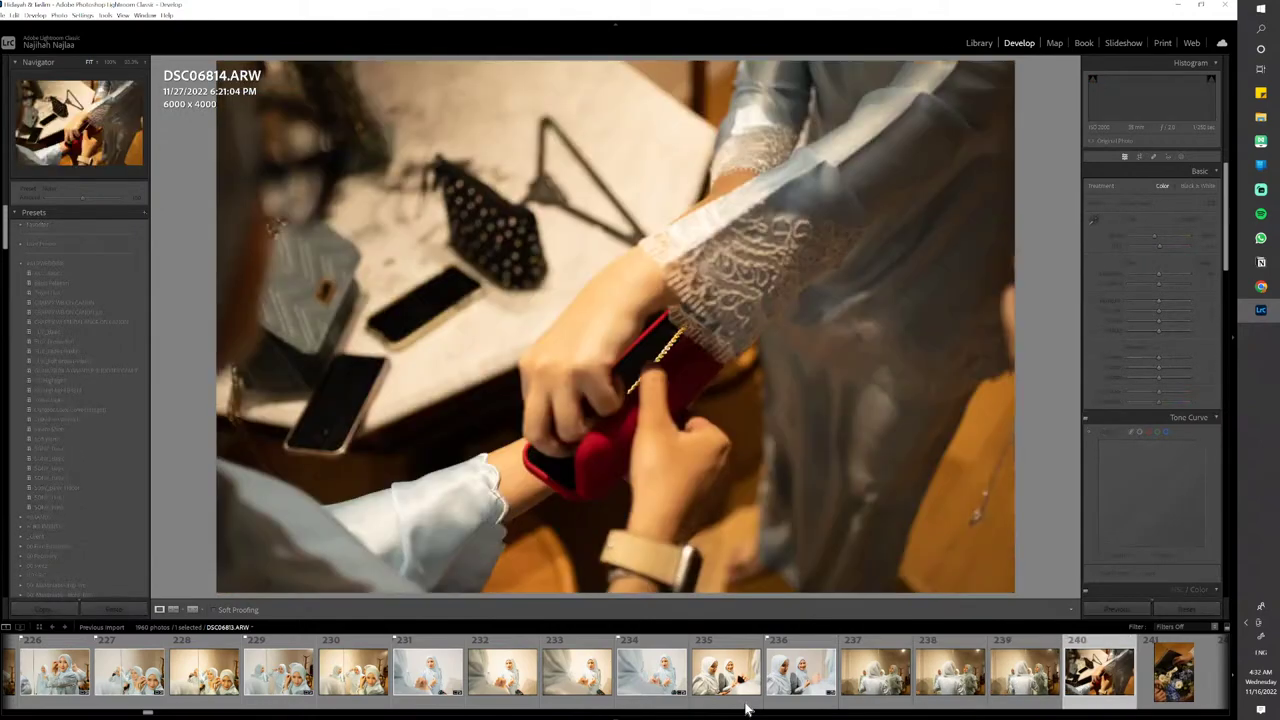
pyautogui.scroll(-3, 597, 682)
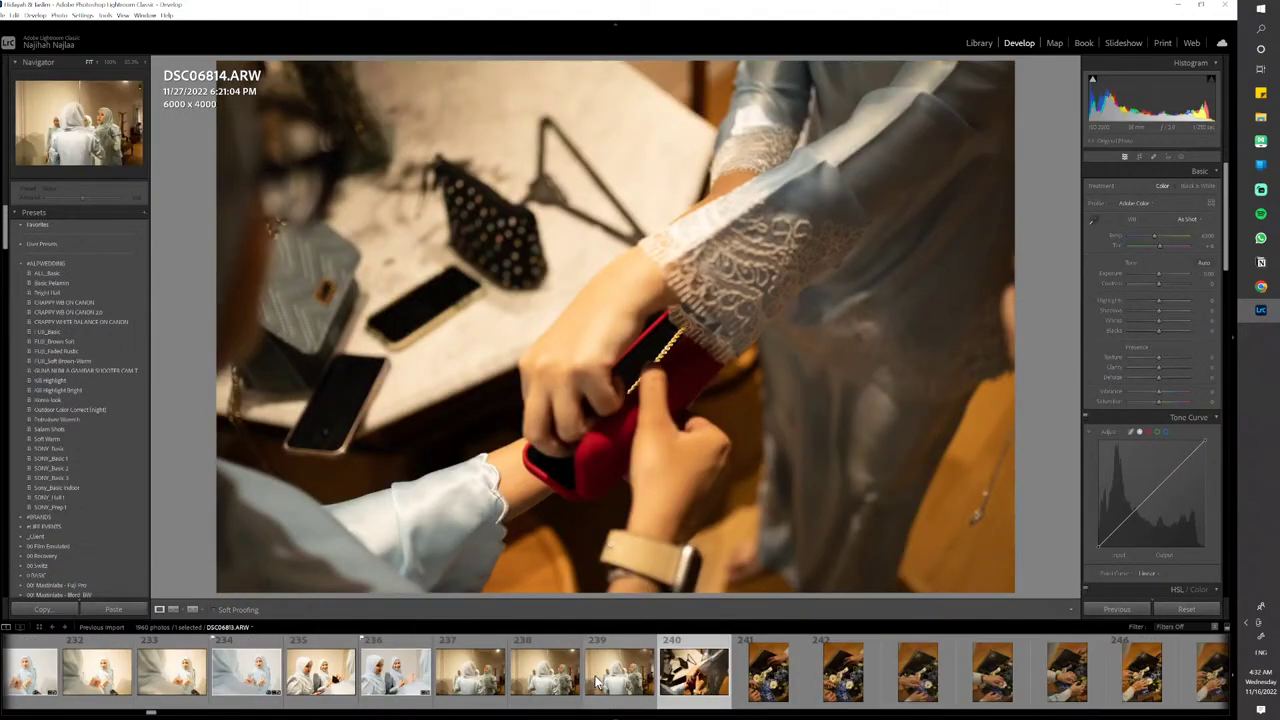
pyautogui.hotkey('ctrl', 'v')
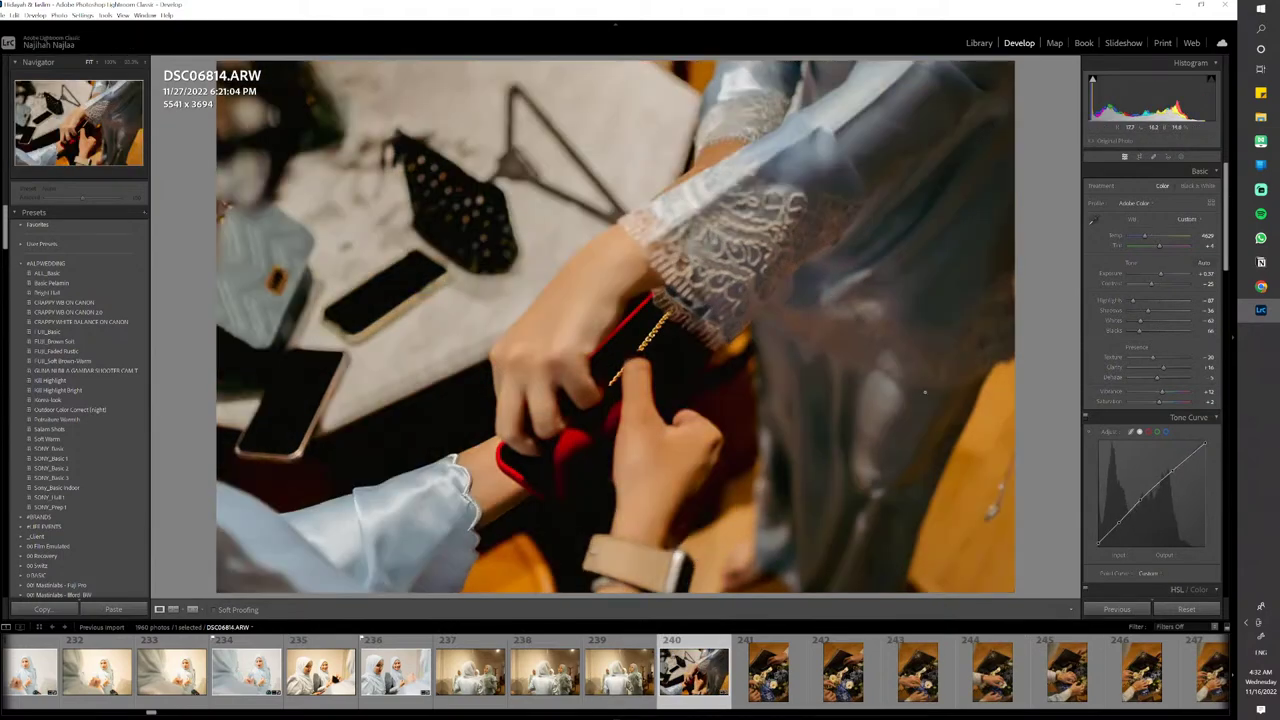
# Raise the exposure of photo 240 of the hands holding the red jewellery box and flag it as a pick
pyautogui.moveTo(1144, 276); pyautogui.dragTo(1168, 272)
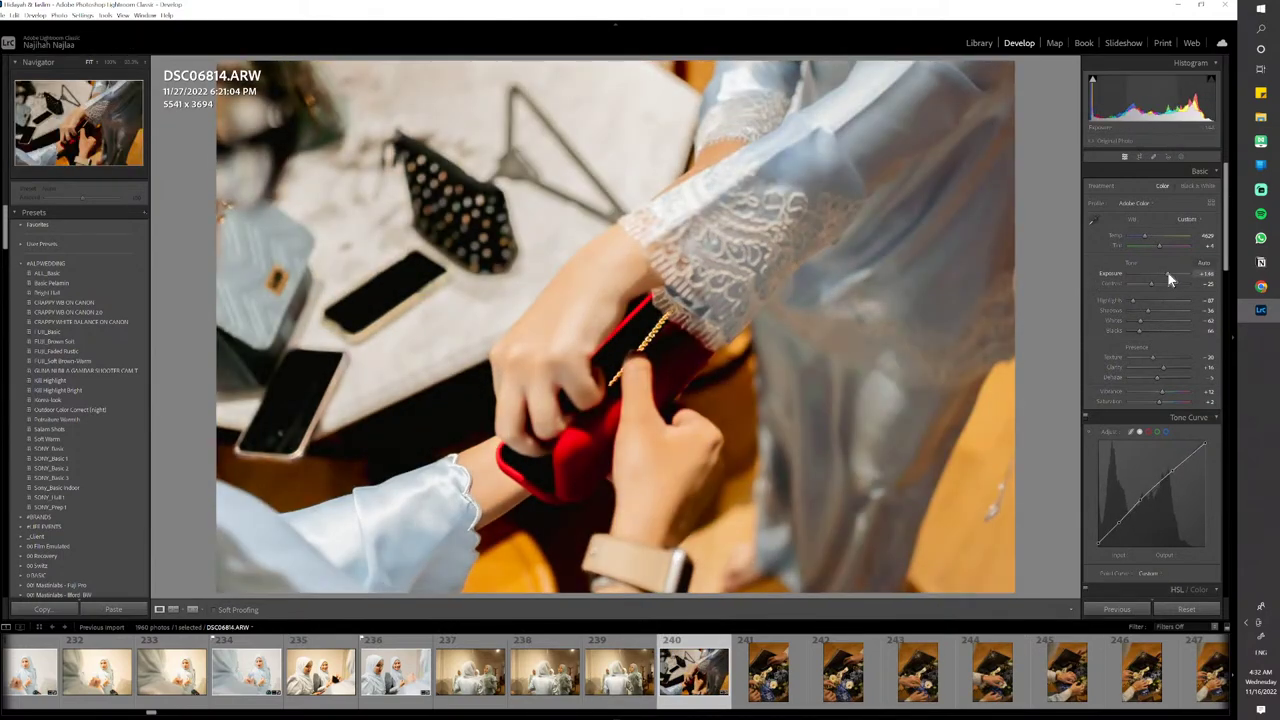
pyautogui.press('p')
# Paste photo 222's settings onto photo 241 of the flower-filled gift box and raise its exposure
pyautogui.click(748, 662)
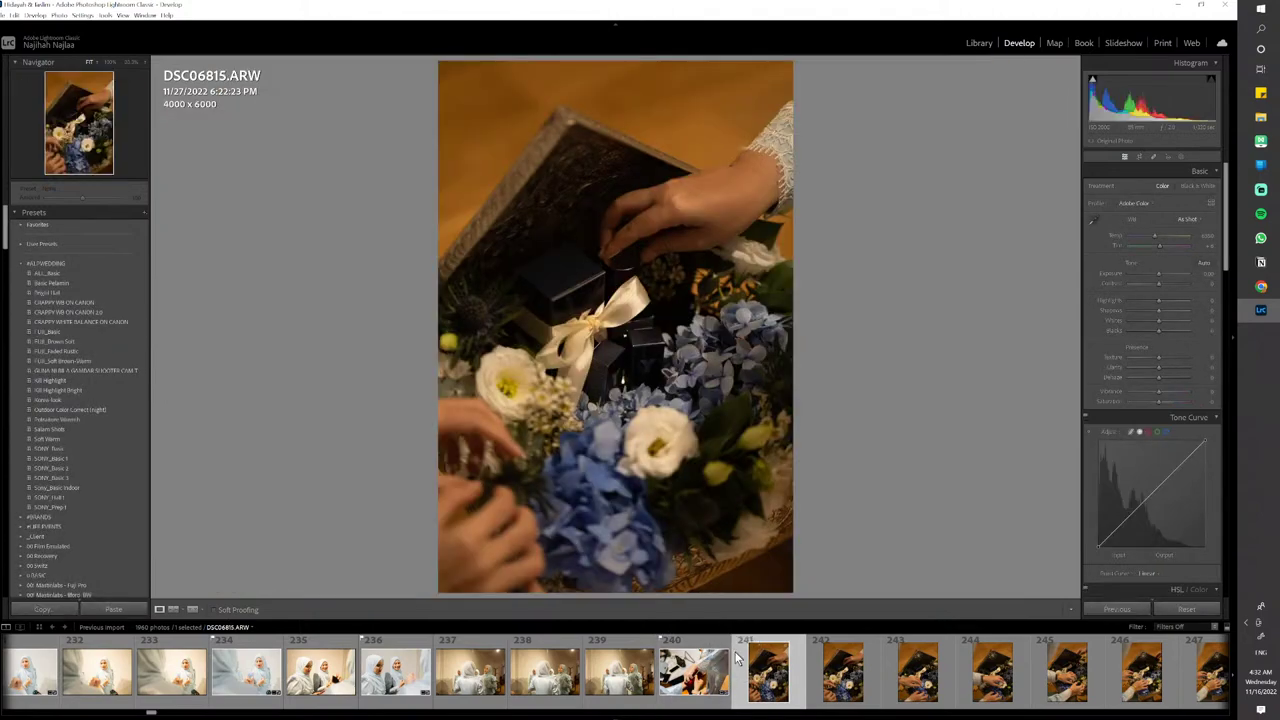
pyautogui.hotkey('ctrl', 'shift', 'v')
pyautogui.moveTo(1160, 271); pyautogui.dragTo(1169, 271)
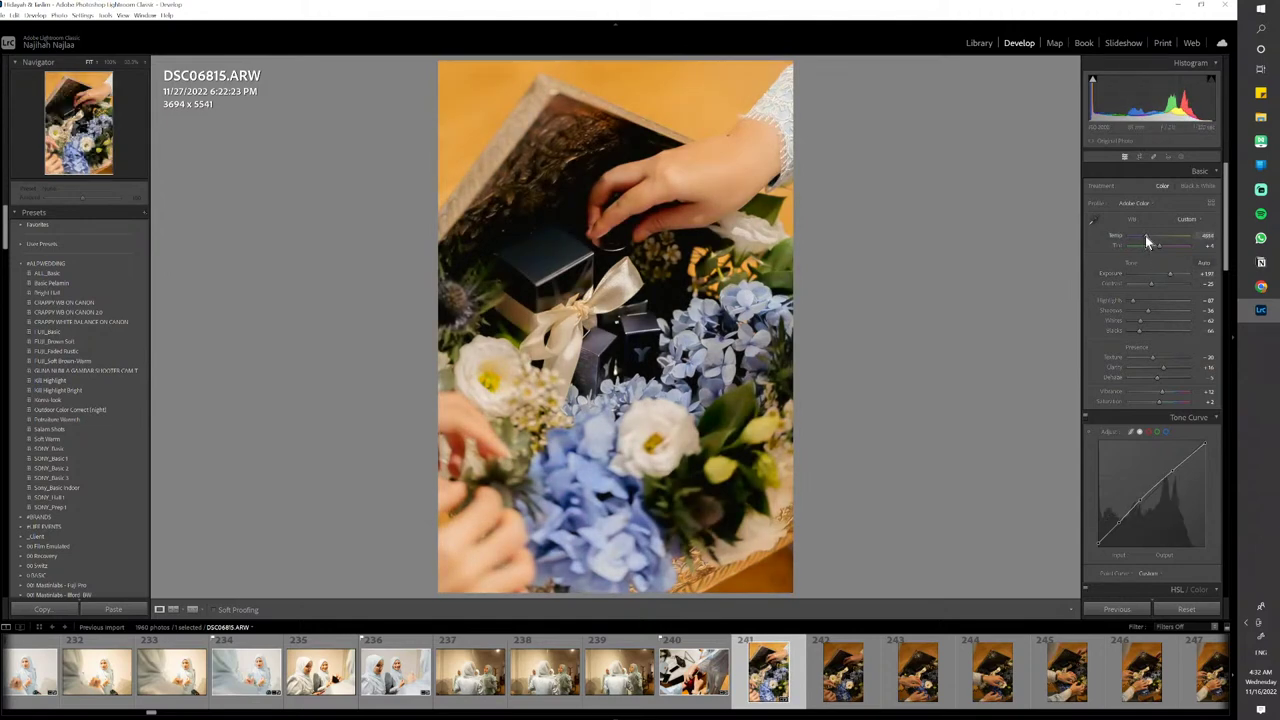
# Copy the develop settings of photo 241 and open photo 245 of the hands over the flower box
pyautogui.hotkey('ctrl', 'shift', 'c')
pyautogui.press('Return')
pyautogui.click(715, 678)
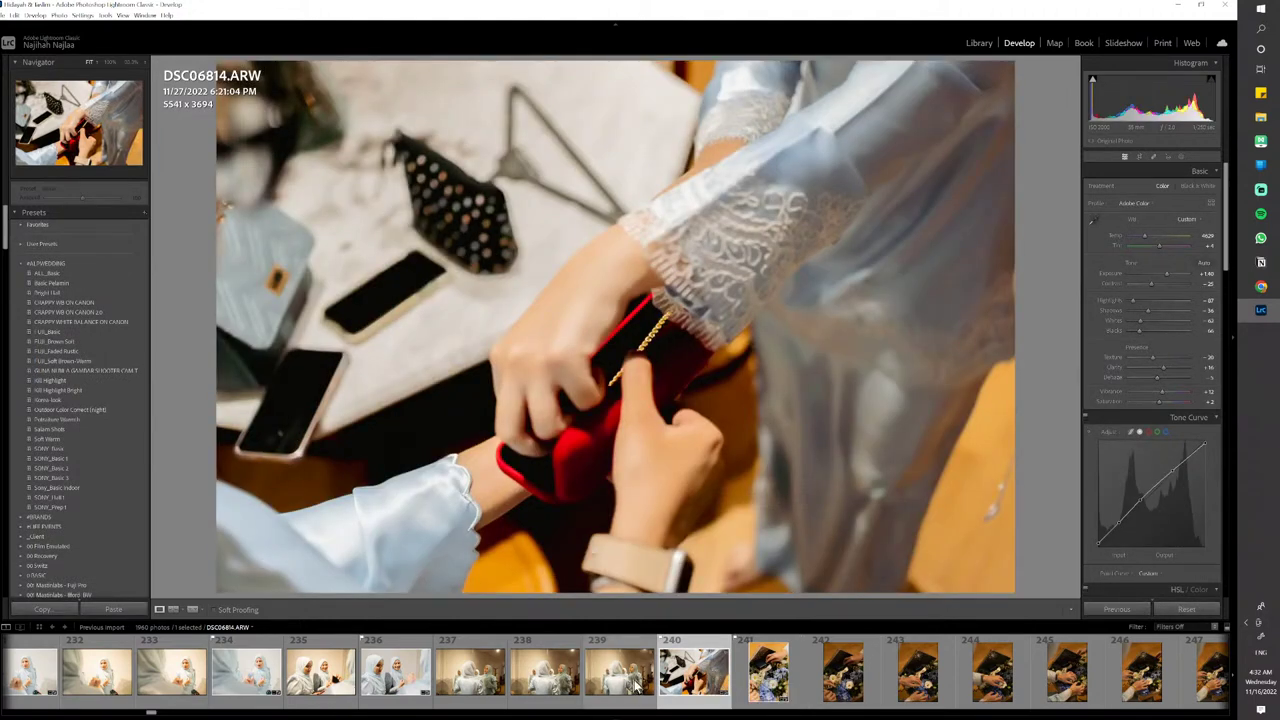
pyautogui.scroll(-3, 648, 686)
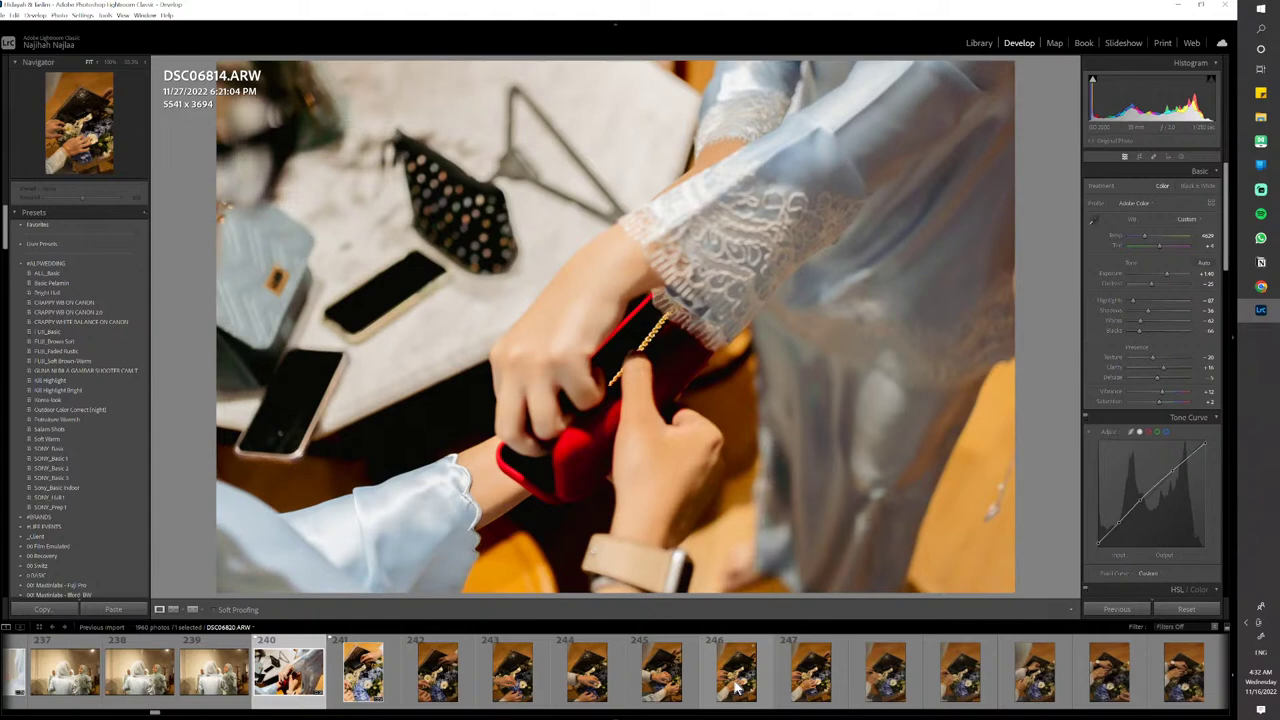
pyautogui.click(582, 686)
pyautogui.click(655, 683)
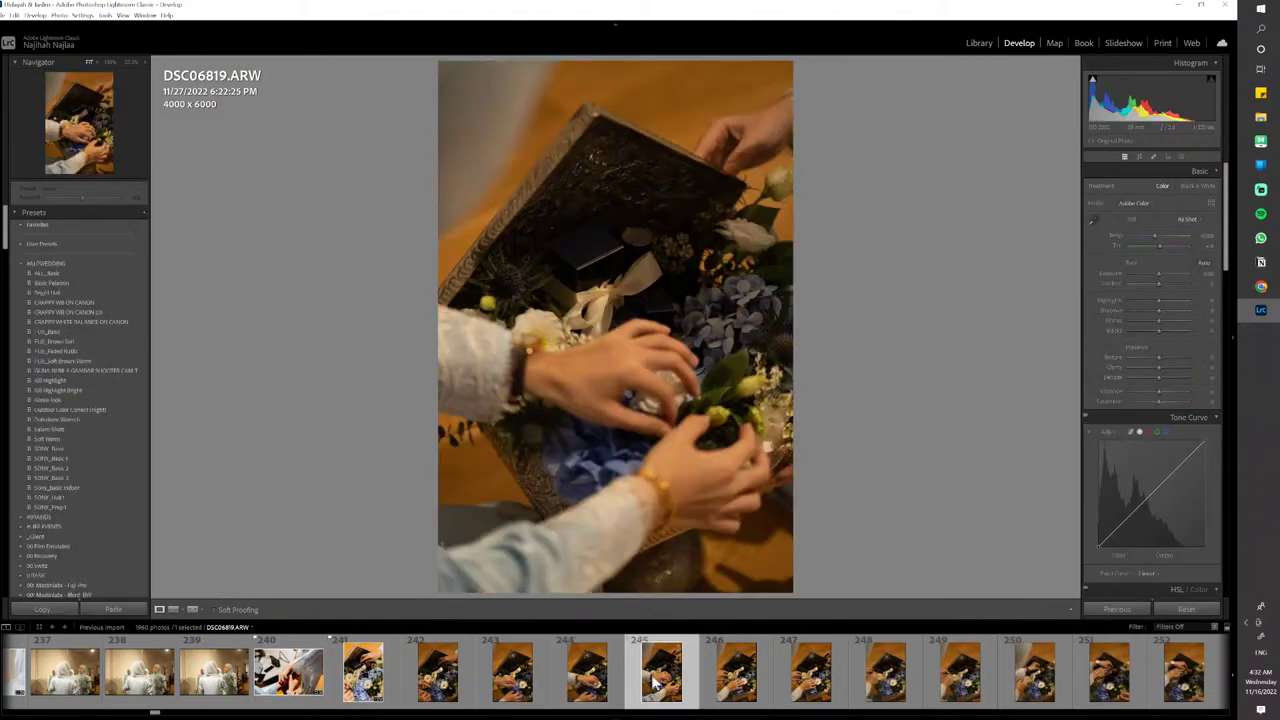
# Paste the copied develop settings onto DSC06819 and DSC06821, flag both as picks, and check the latter in the before/after view
pyautogui.press('p')
pyautogui.click(812, 683)
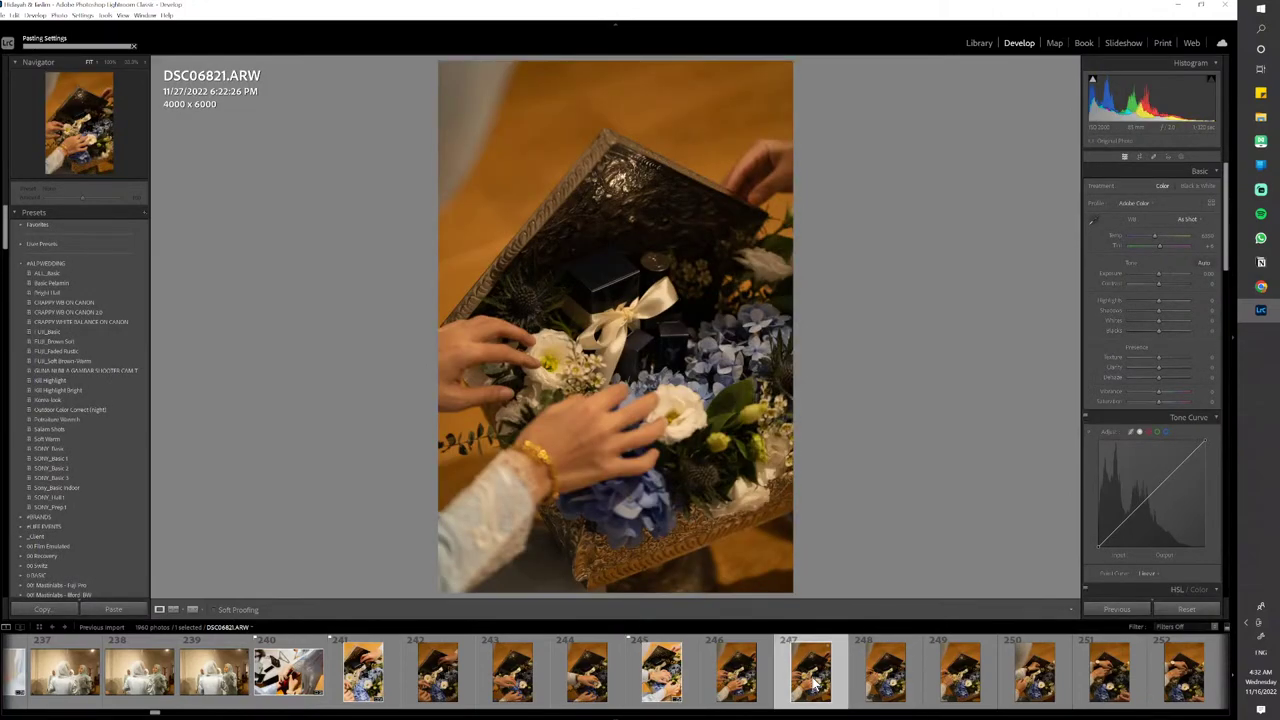
pyautogui.press('t')
pyautogui.press('y')
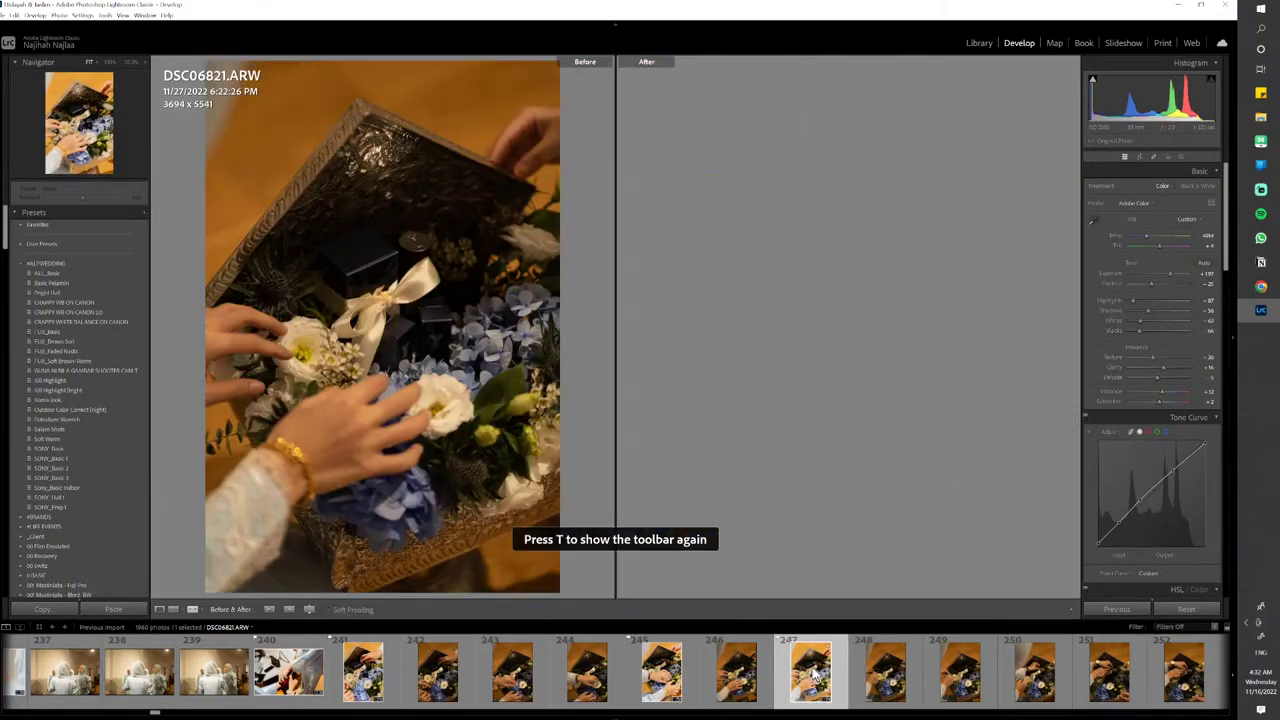
pyautogui.press('t')
pyautogui.press('y')
# Paste the copied develop settings onto DSC06823, compare it before and after, and flag it as a pick
pyautogui.click(962, 680)
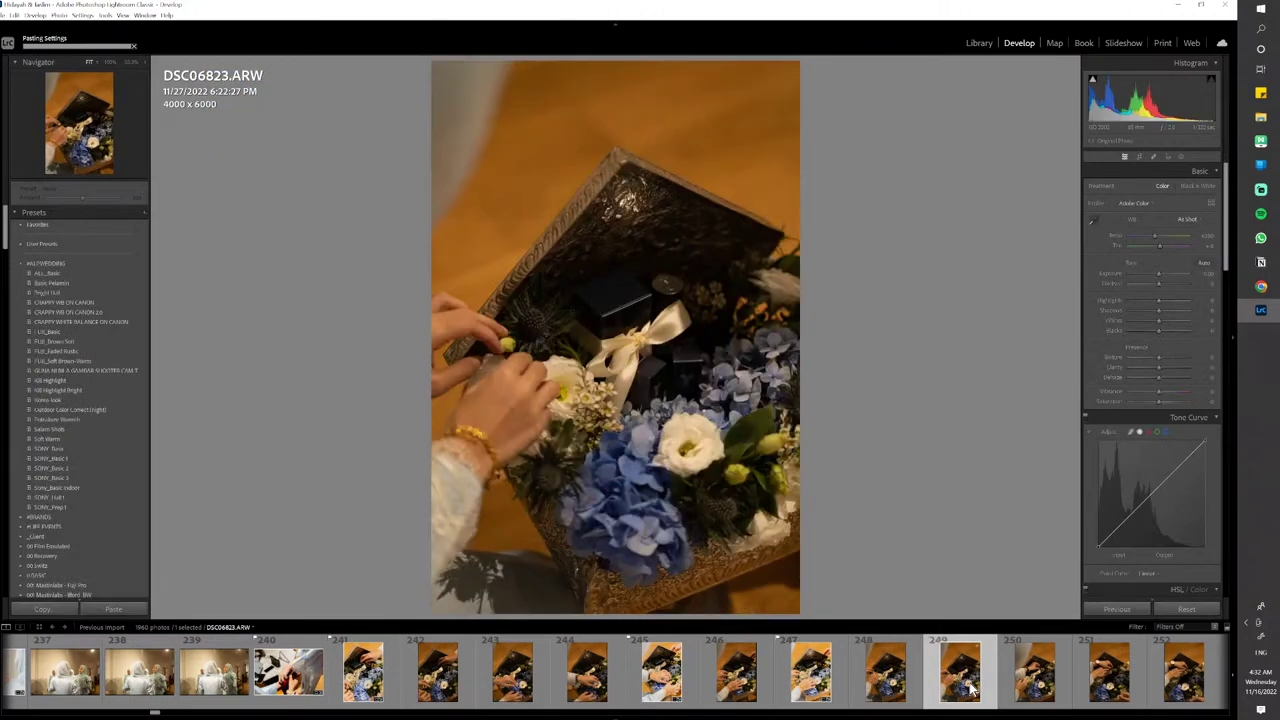
pyautogui.hotkey('ctrl', 'shift', 'v')
pyautogui.press('y')
pyautogui.scroll(-3, 905, 690)
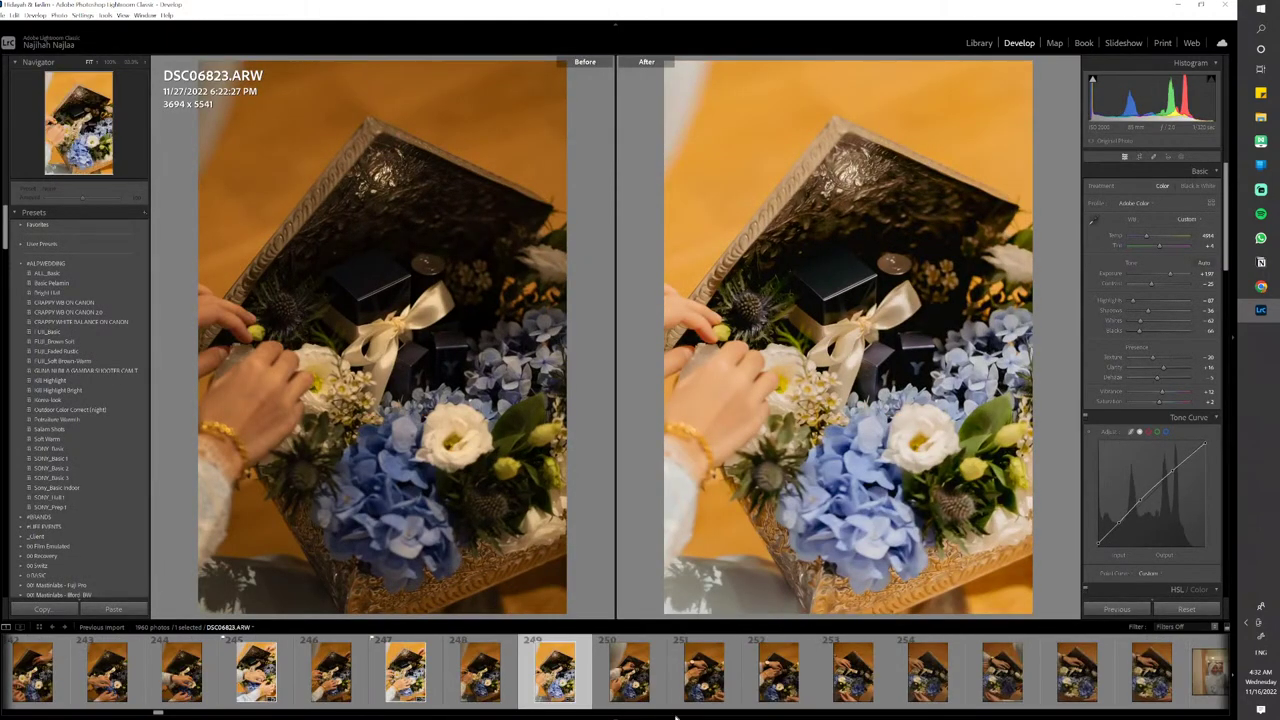
pyautogui.press('p')
# Apply the copied develop settings to DSC06826 and flag it as a pick
pyautogui.click(752, 700)
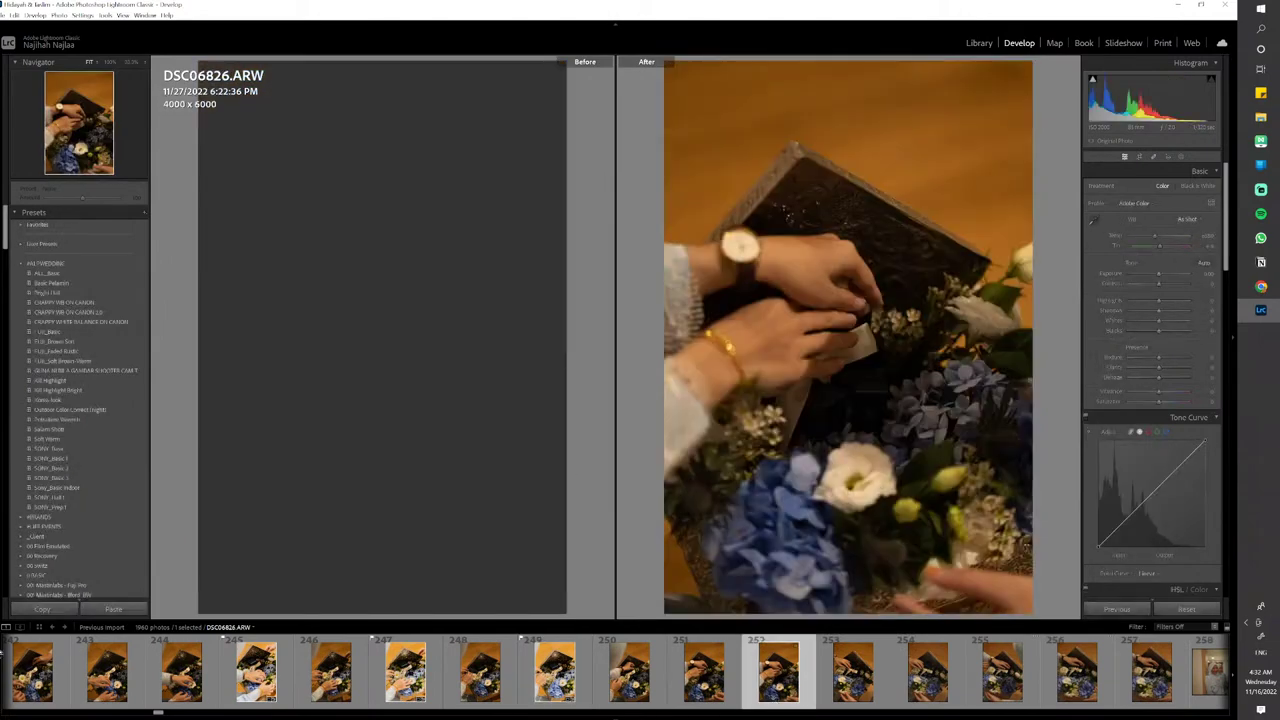
pyautogui.click(1260, 213)
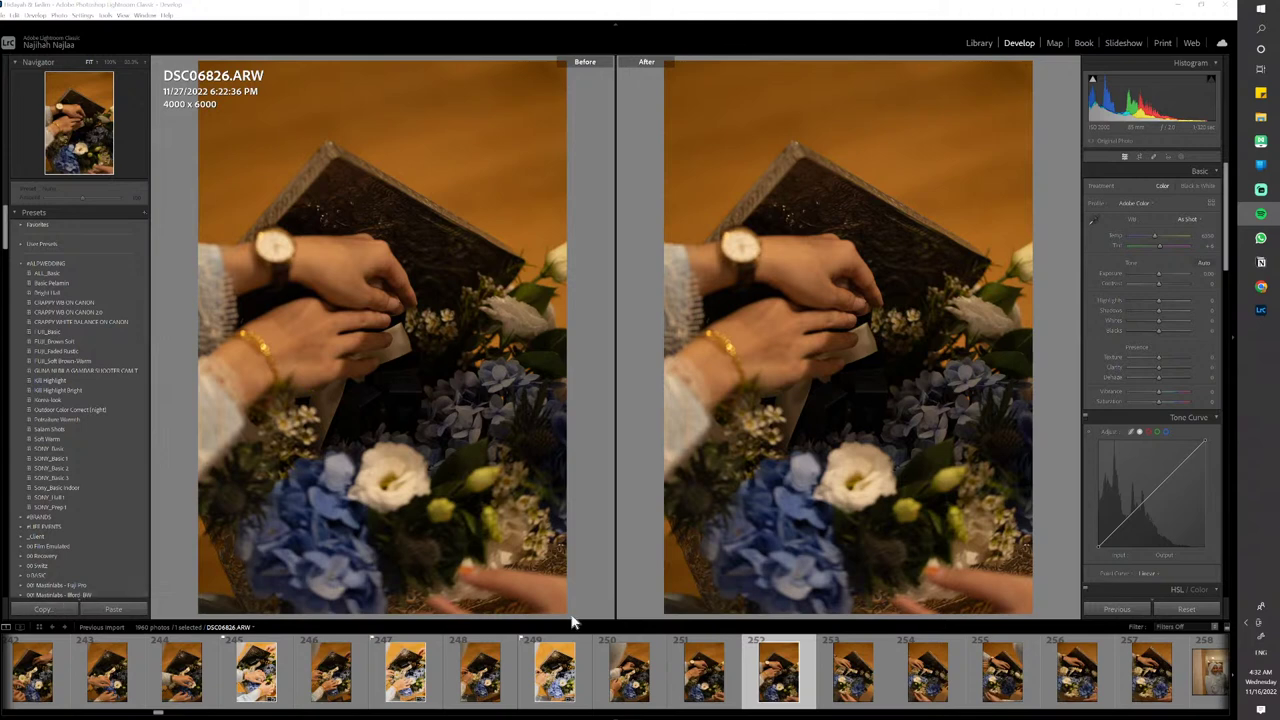
pyautogui.click(807, 688)
pyautogui.press('p')
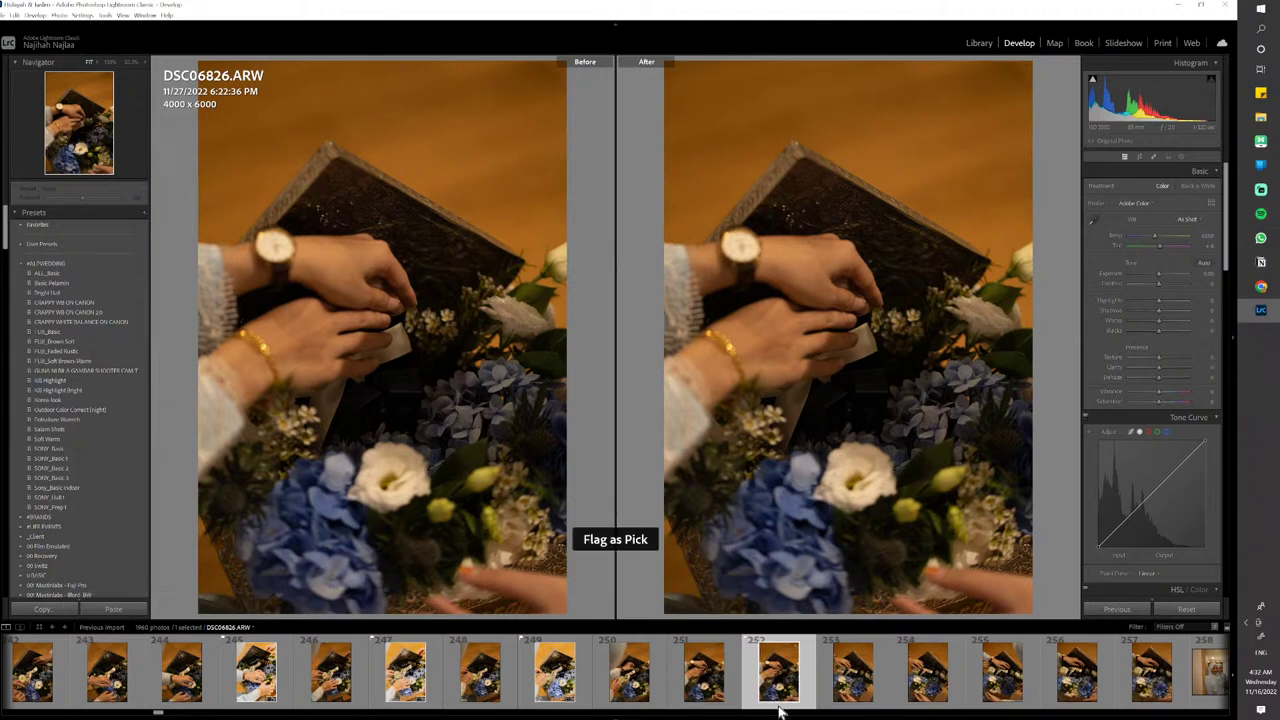
pyautogui.hotkey('alt', 'Tab')
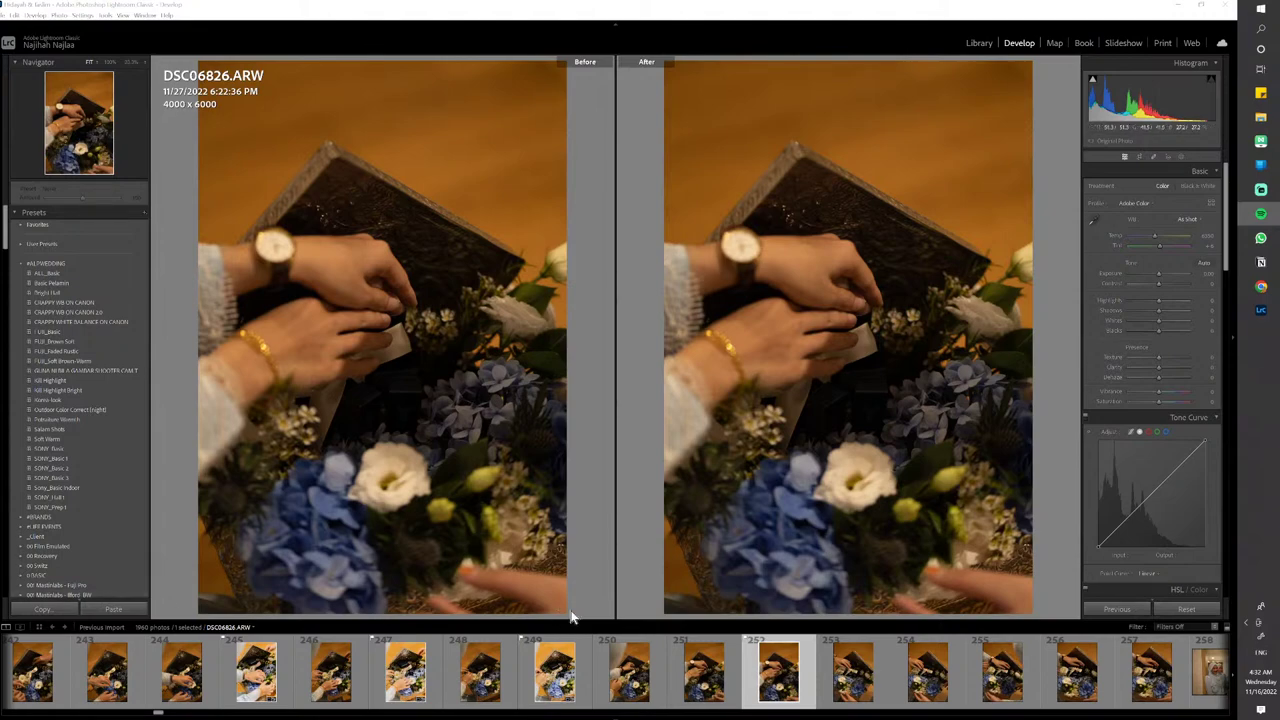
pyautogui.click(851, 690)
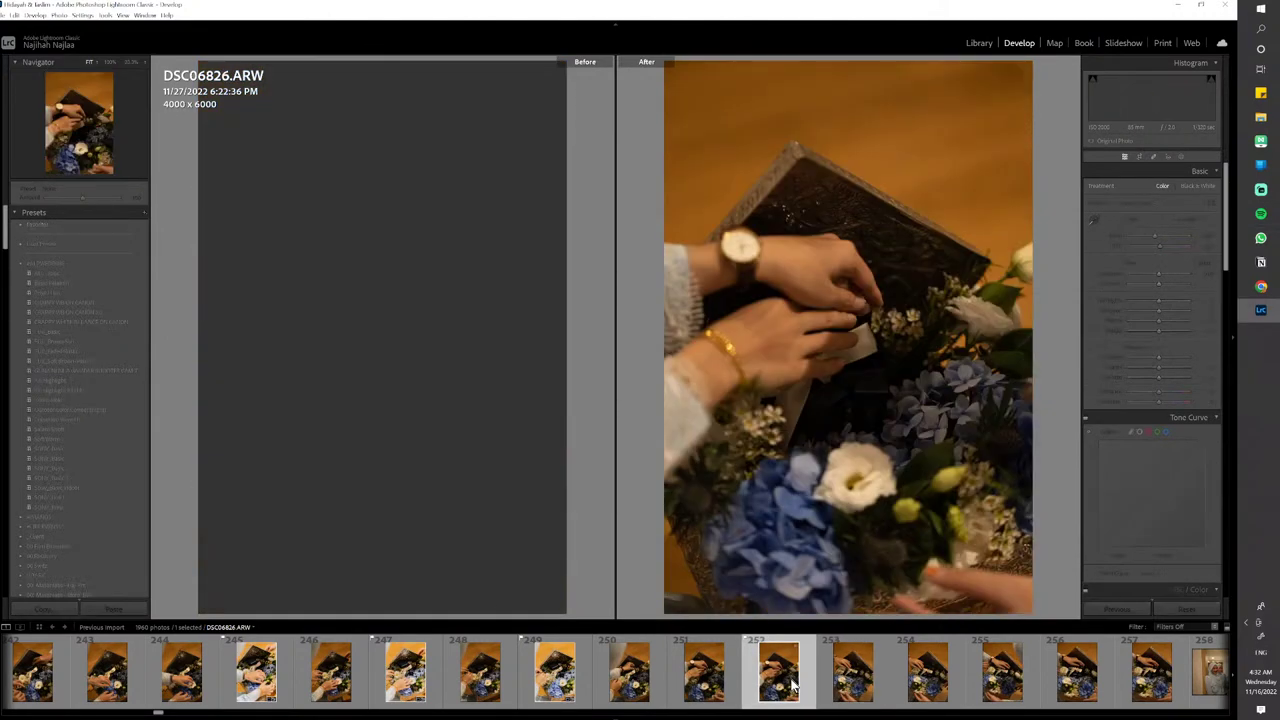
pyautogui.hotkey('ctrl', 'shift', 'v')
pyautogui.press('p')
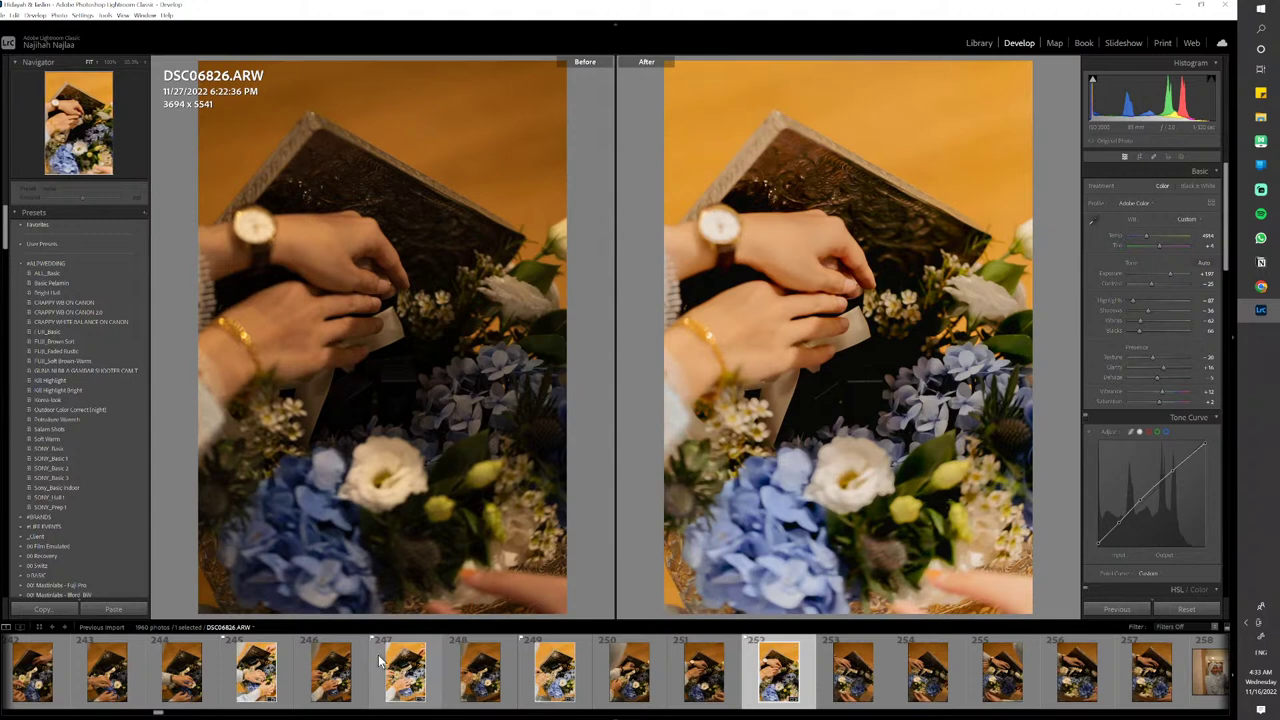
pyautogui.click(1260, 189)
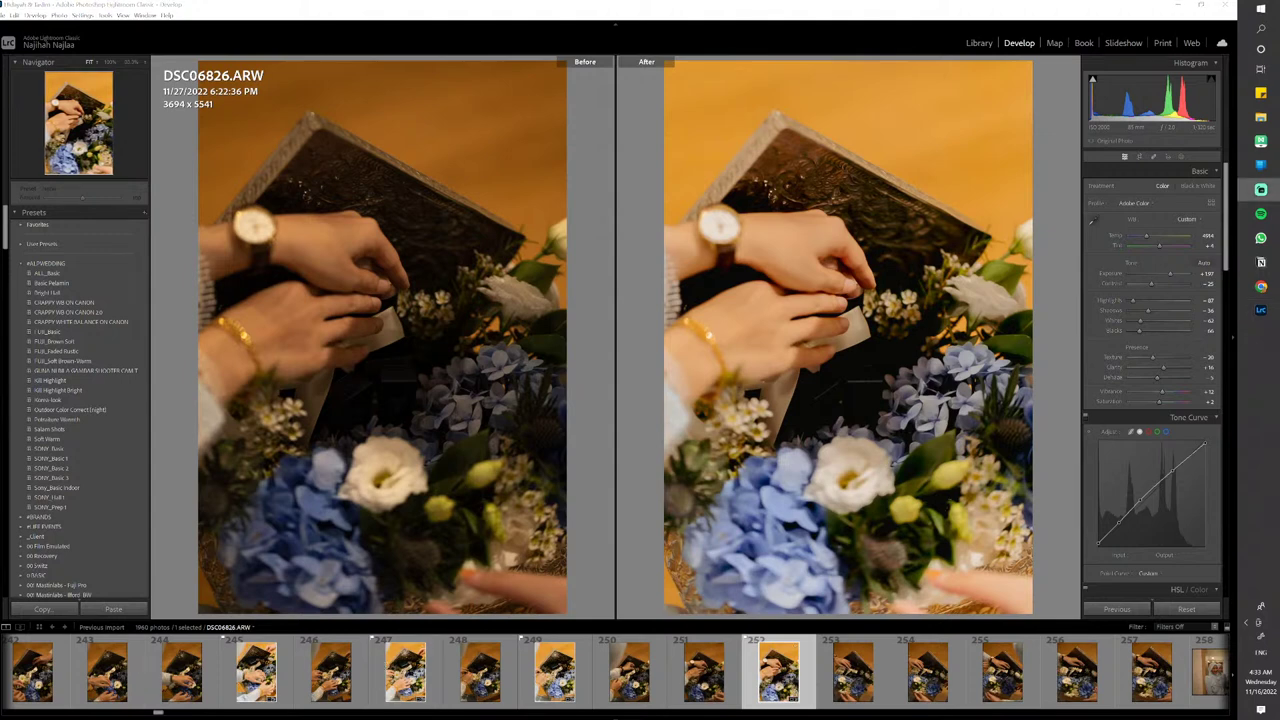
pyautogui.hotkey('alt', 'Tab')
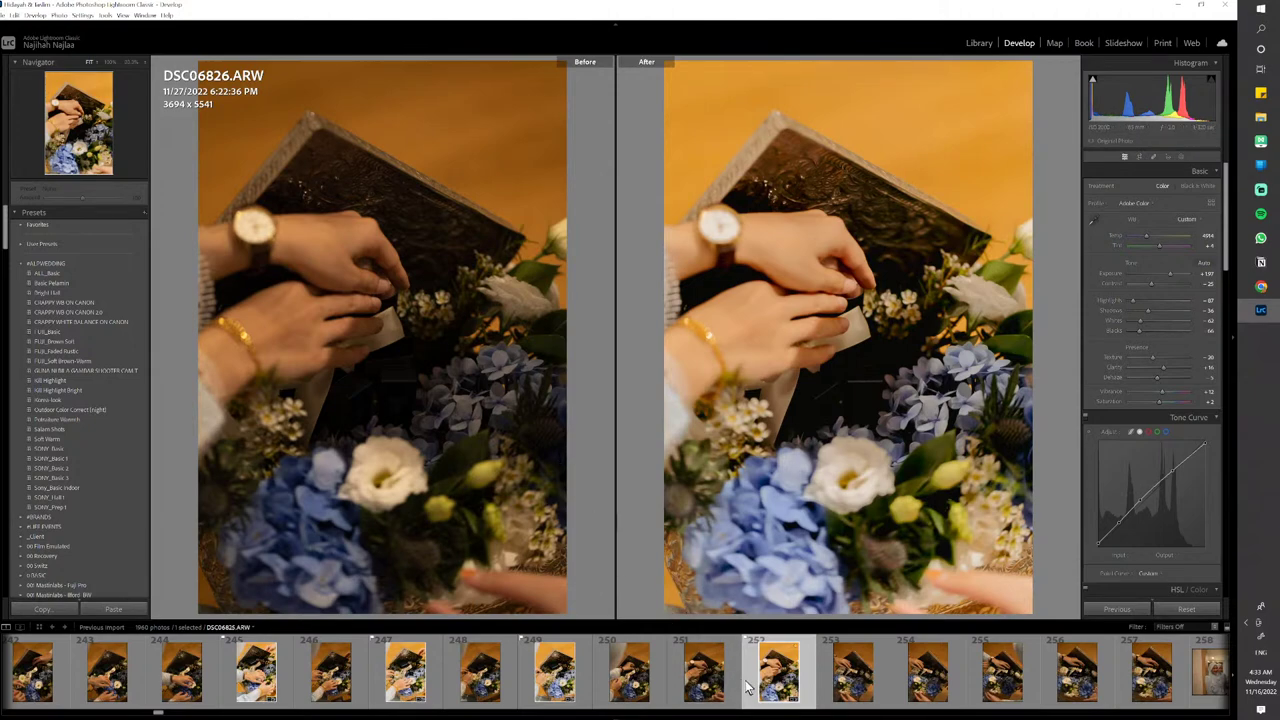
# Paste the copied settings onto DSC06828, flag it as a pick, and lower its exposure to +1.23
pyautogui.click(950, 688)
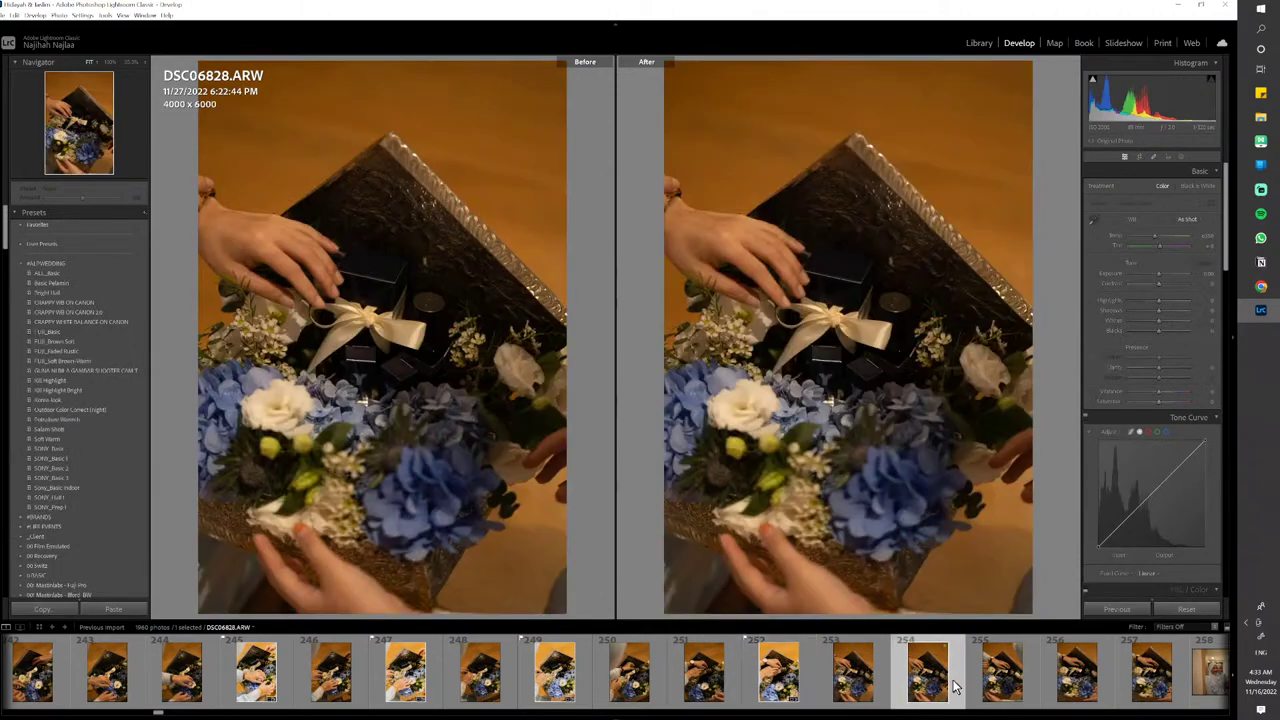
pyautogui.hotkey('ctrl', 'shift', 'v')
pyautogui.press('p')
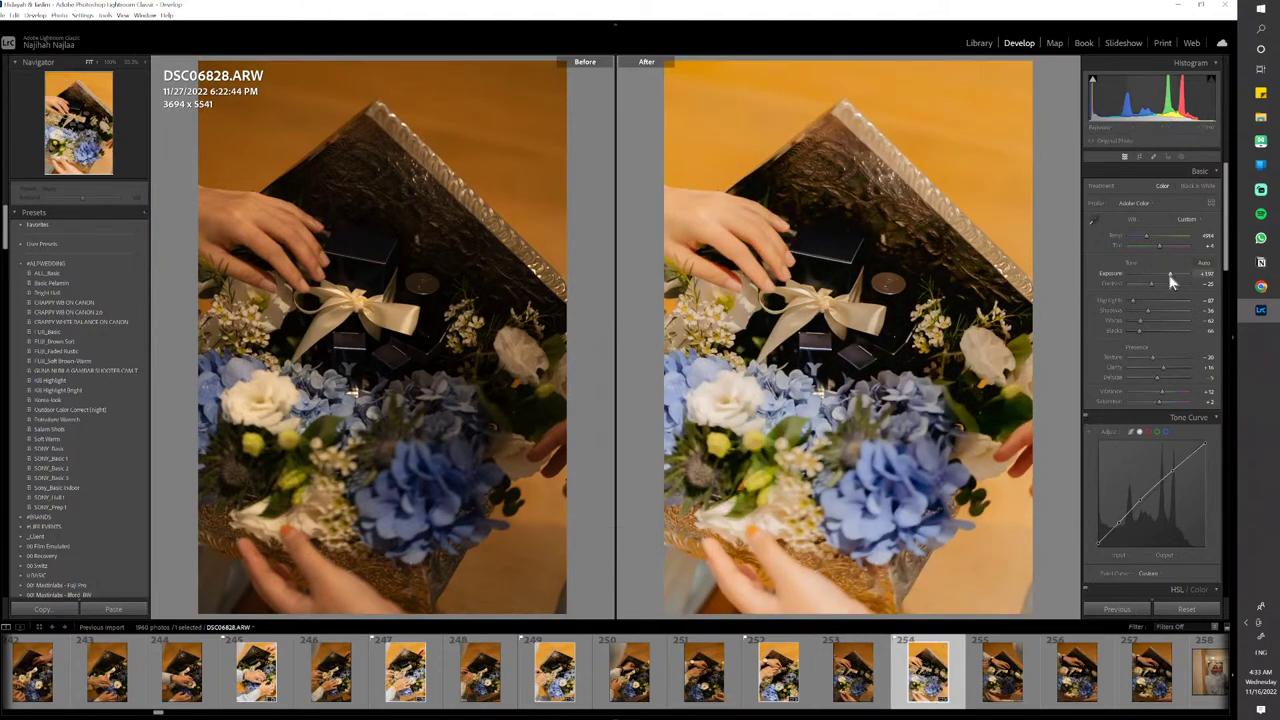
pyautogui.moveTo(1170, 275); pyautogui.dragTo(1165, 277)
# Paste the copied settings onto DSC06831, flag it as a pick, and return to the single-image view
pyautogui.scroll(-5, 355, 690)
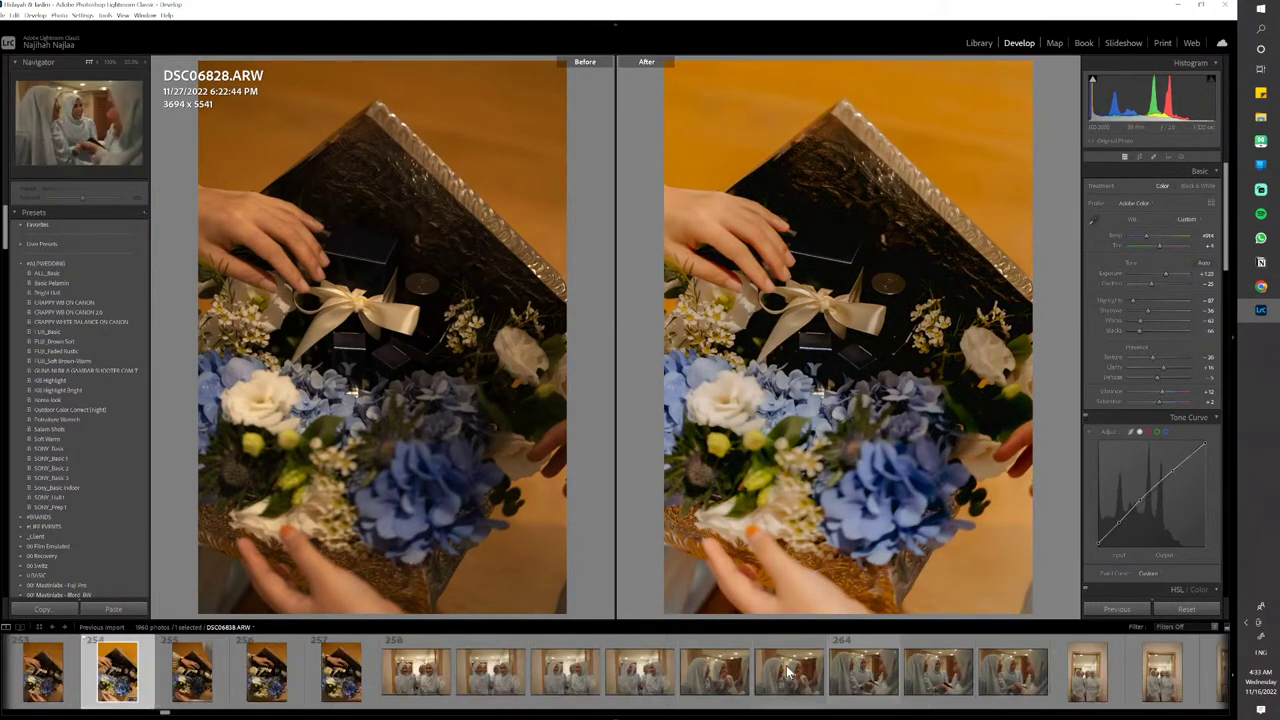
pyautogui.click(353, 690)
pyautogui.hotkey('ctrl', 'shift', 'v')
pyautogui.press('p')
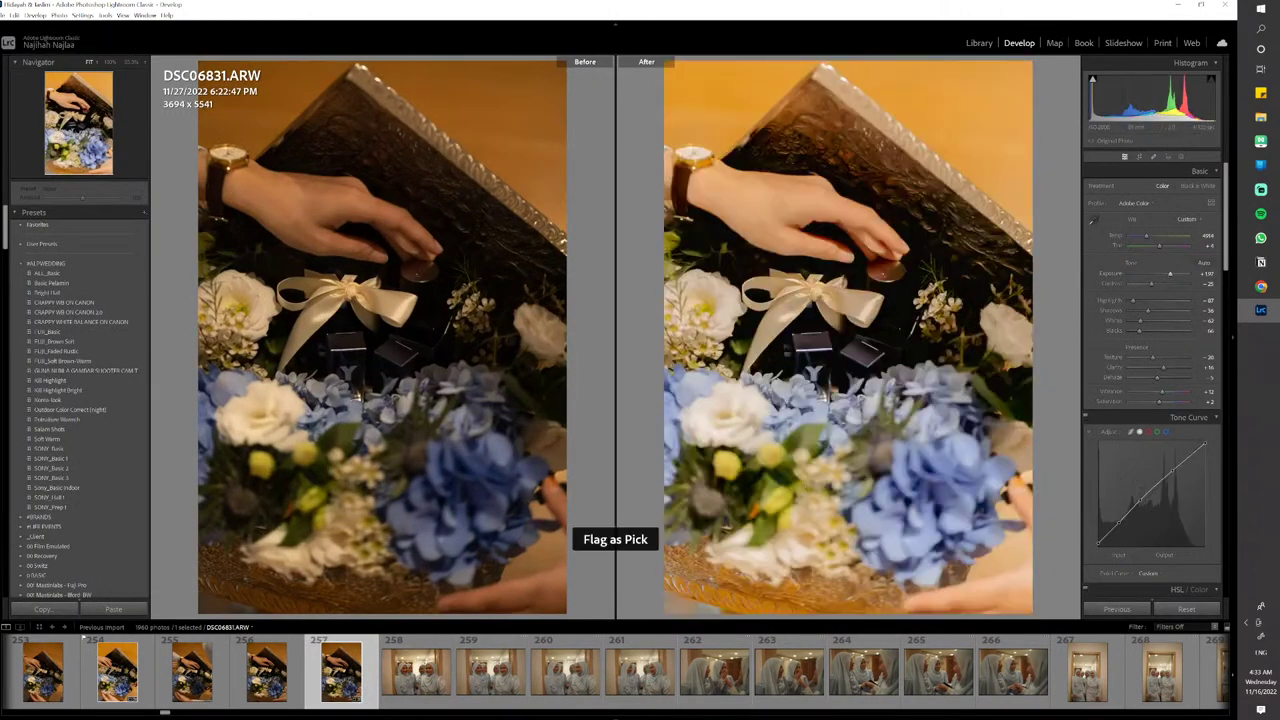
pyautogui.press('y')
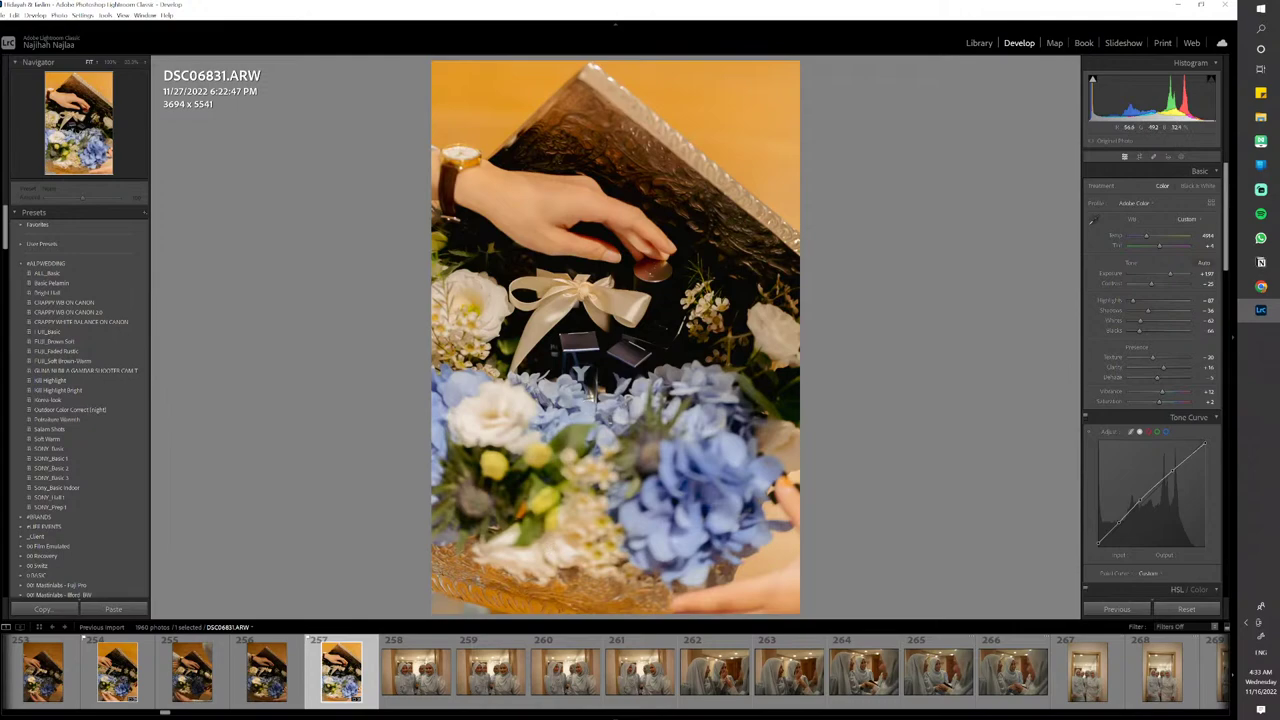
# Paste the copied settings onto the group portrait DSC06833, lower its exposure to +1.06, and straighten the crop
pyautogui.click(488, 700)
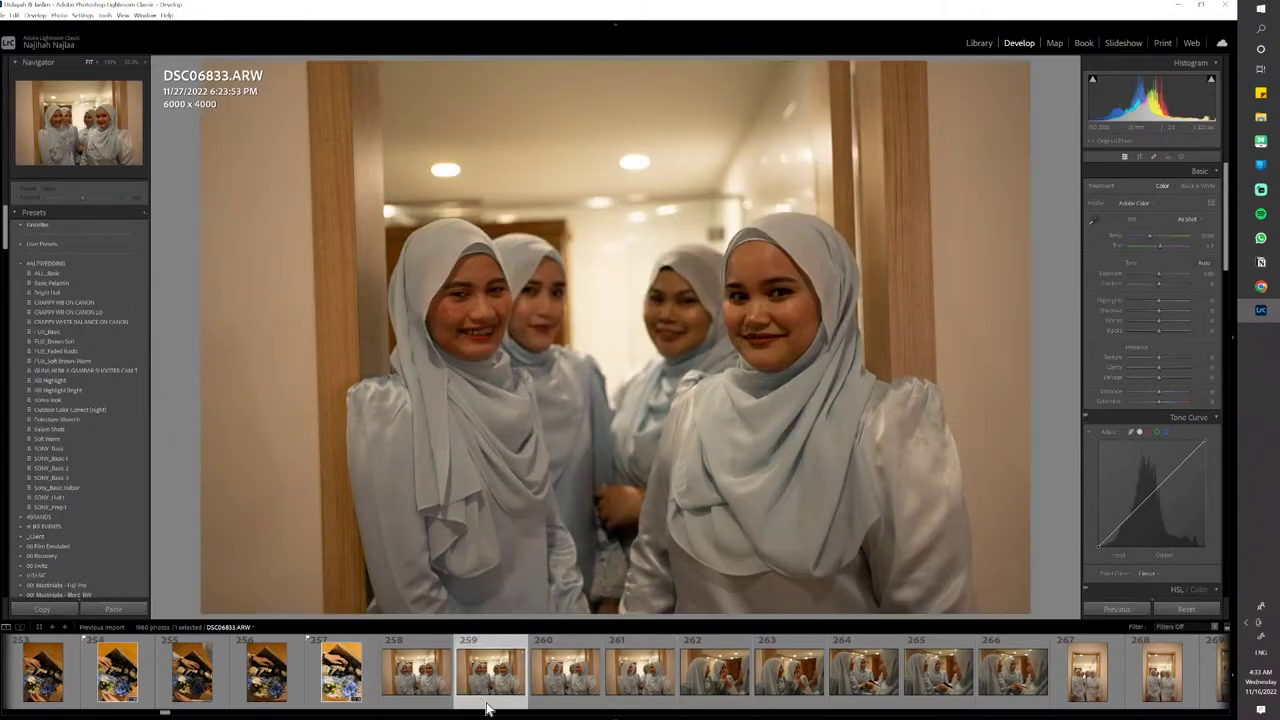
pyautogui.hotkey('ctrl', 'shift', 'v')
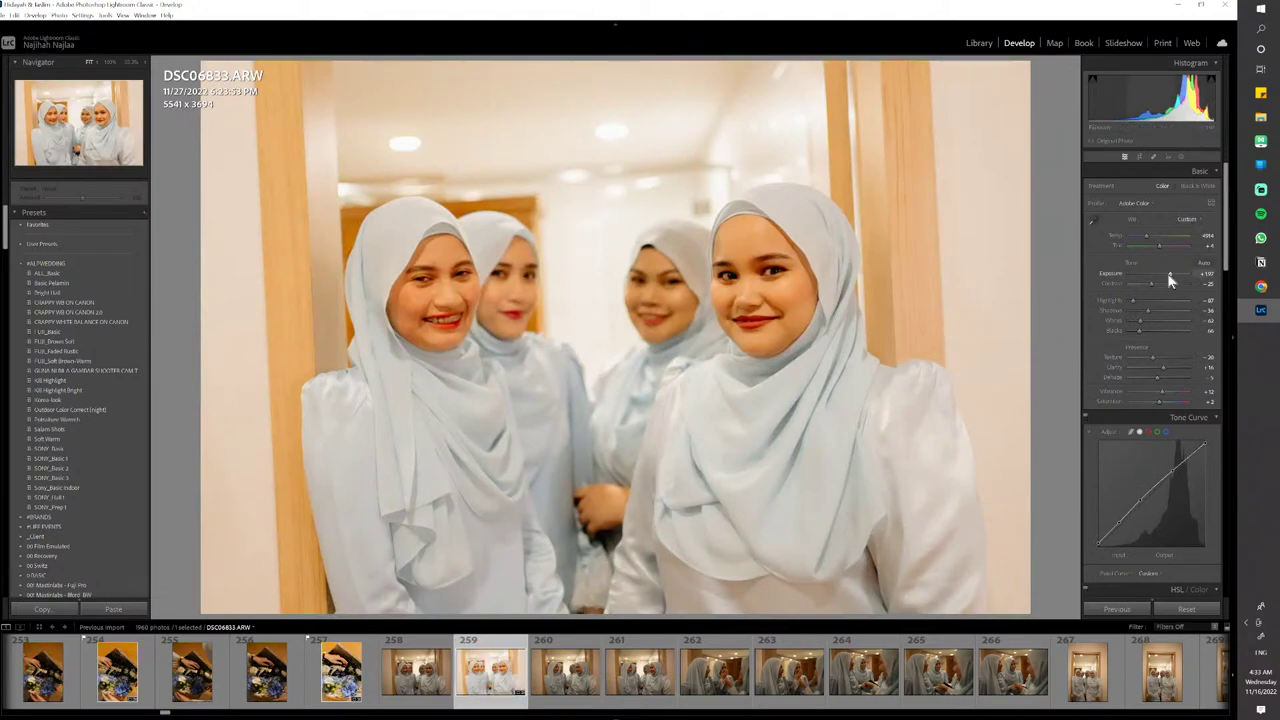
pyautogui.moveTo(1170, 280); pyautogui.dragTo(1163, 280)
pyautogui.press('r')
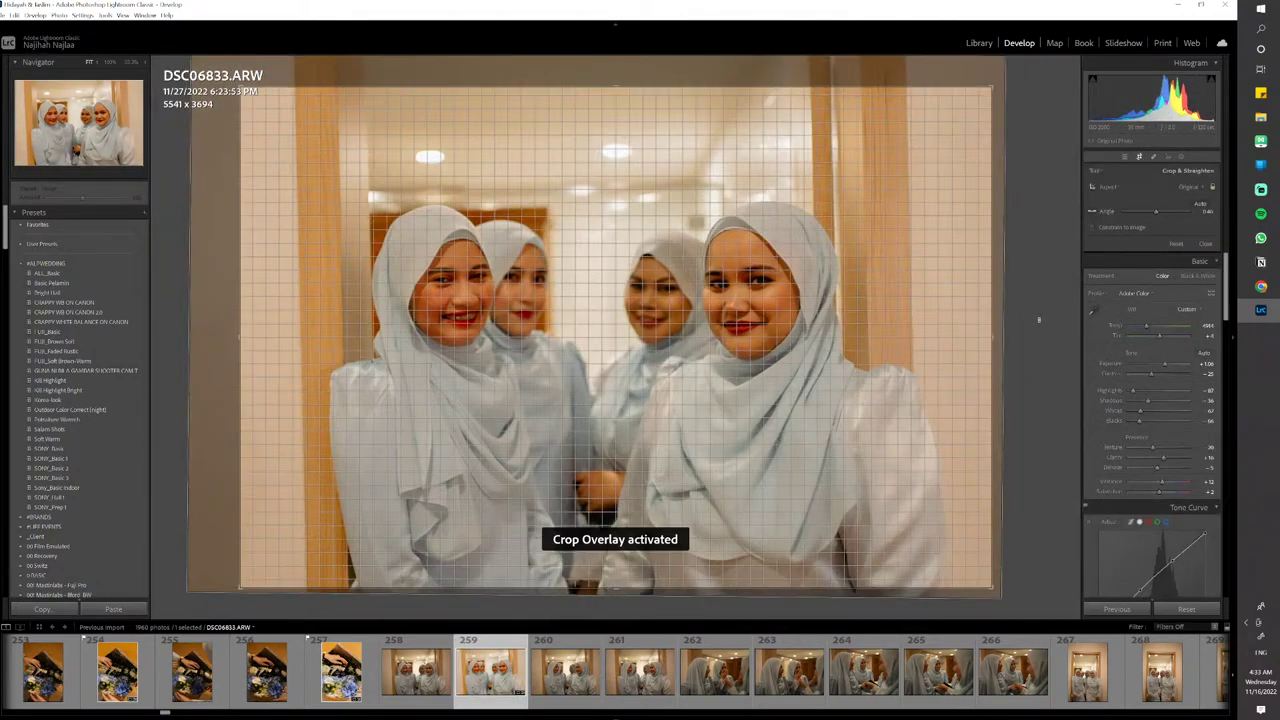
pyautogui.press('d')
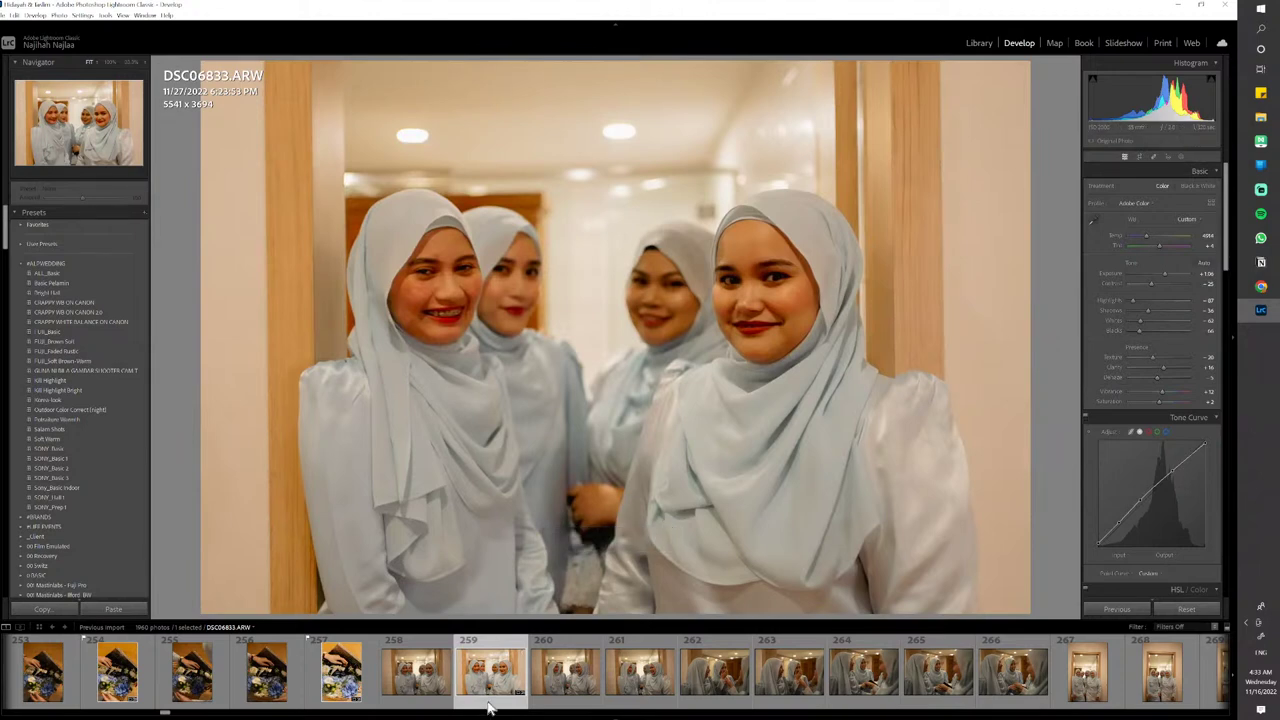
# Flag DSC06833 as a pick, set its temperature to 4400, and raise its exposure slightly
pyautogui.press('p')
pyautogui.moveTo(1146, 237); pyautogui.dragTo(1165, 272)
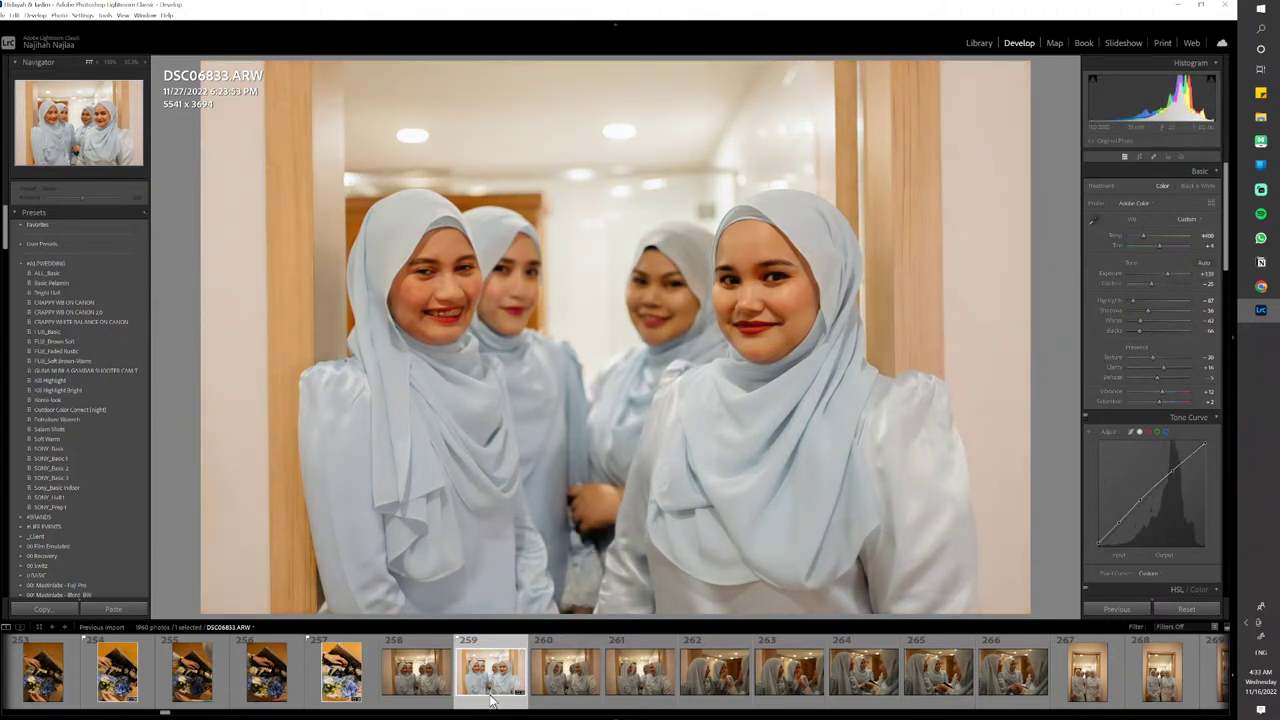
# Undo the last settings paste on DSC06833 and copy its adjusted develop settings
pyautogui.hotkey('ctrl', 'z')
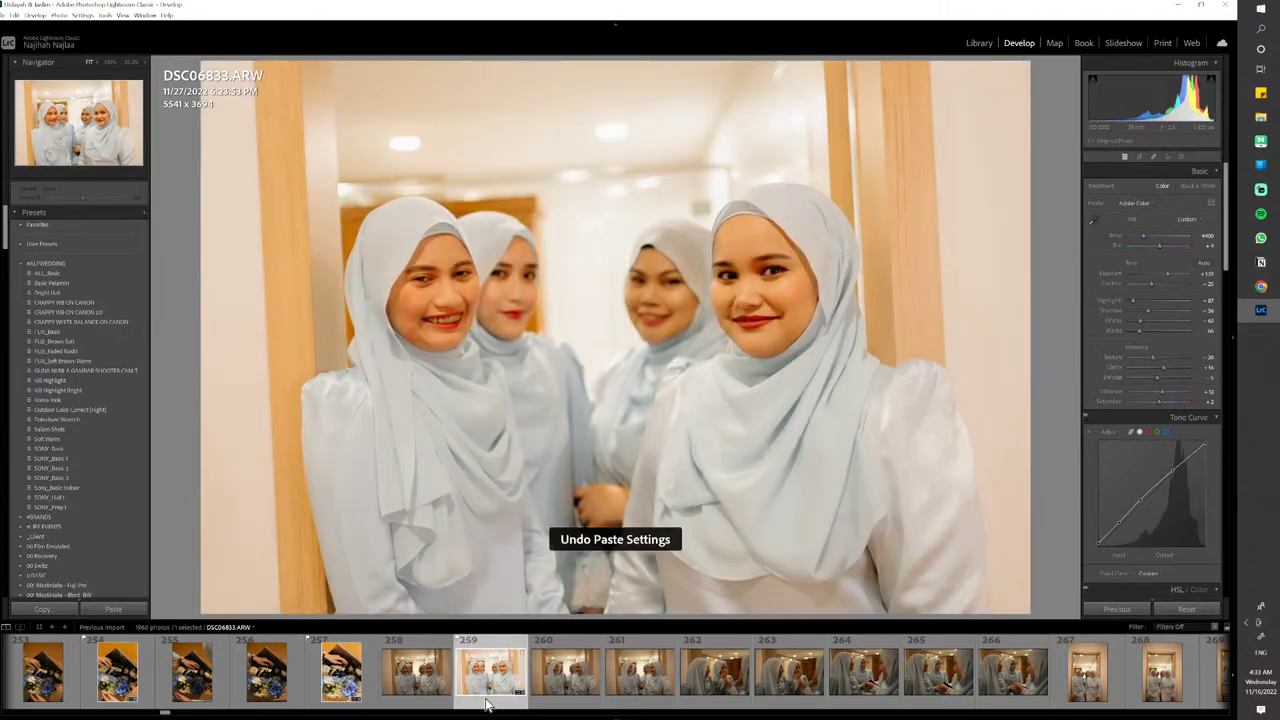
pyautogui.hotkey('ctrl', 'shift', 'c')
pyautogui.press('Return')
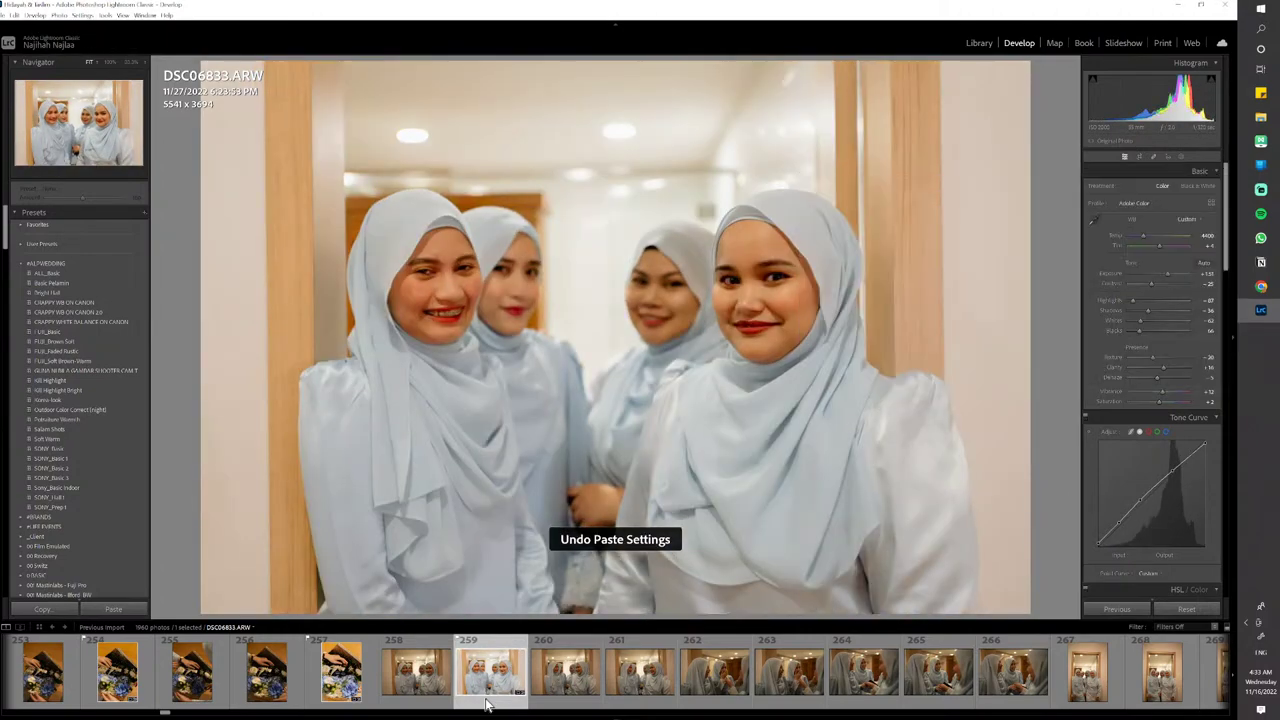
# Paste the new settings onto DSC06835 and DSC06837, flag both as picks, and raise the exposure of DSC06837
pyautogui.click(641, 690)
pyautogui.hotkey('ctrl', 'shift', 'v')
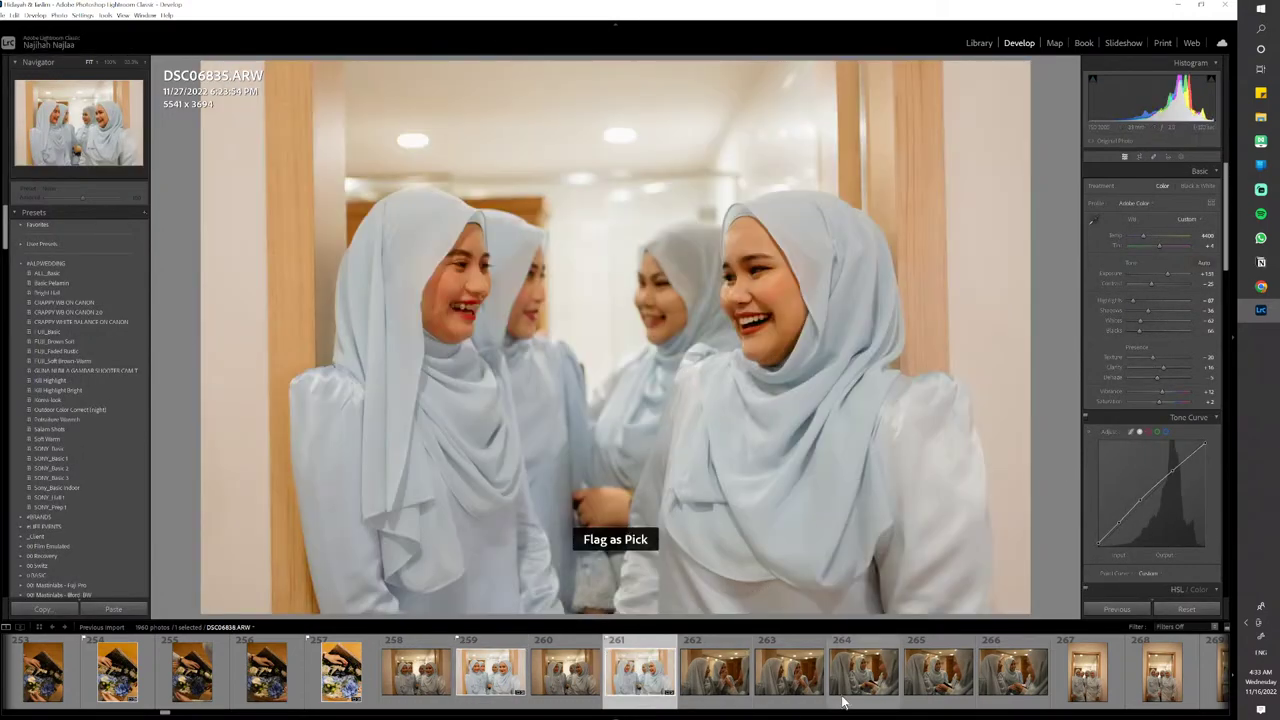
pyautogui.click(790, 690)
pyautogui.hotkey('ctrl', 'shift', 'v')
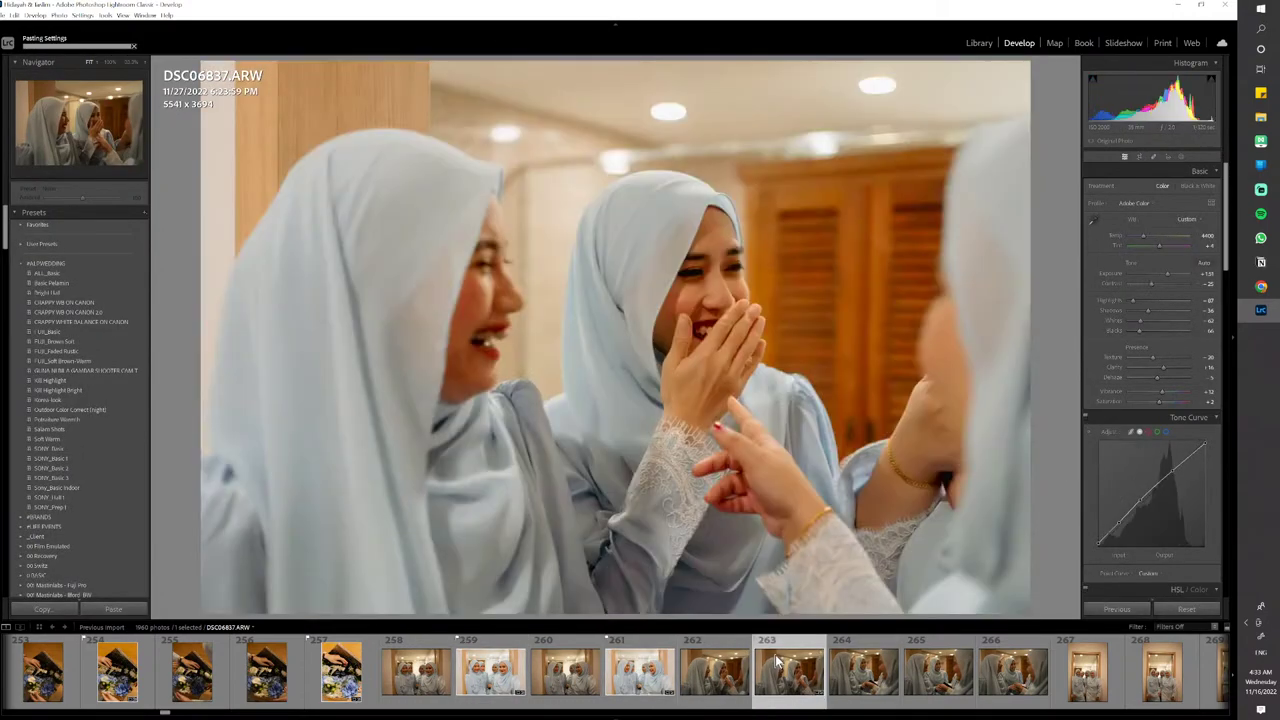
pyautogui.press('p')
pyautogui.moveTo(1168, 275); pyautogui.dragTo(1172, 275)
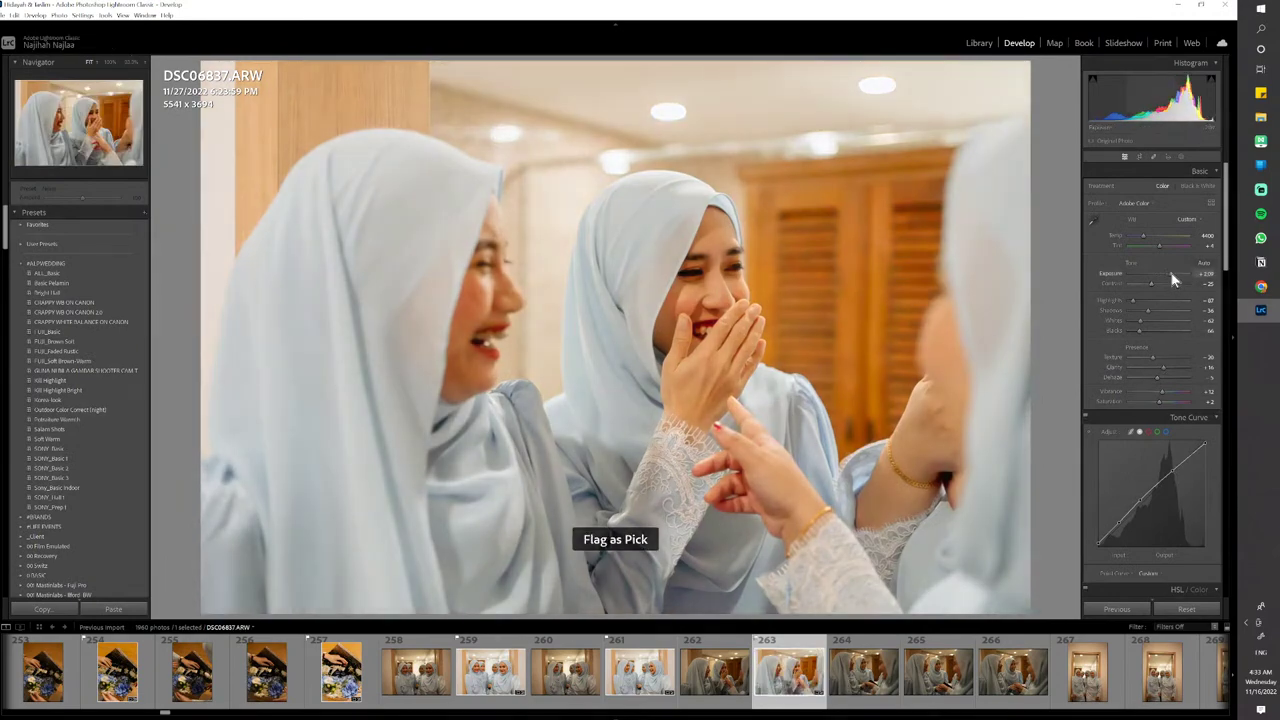
# Paste the copied develop settings onto DSC06839 and flag it as a pick
pyautogui.click(918, 680)
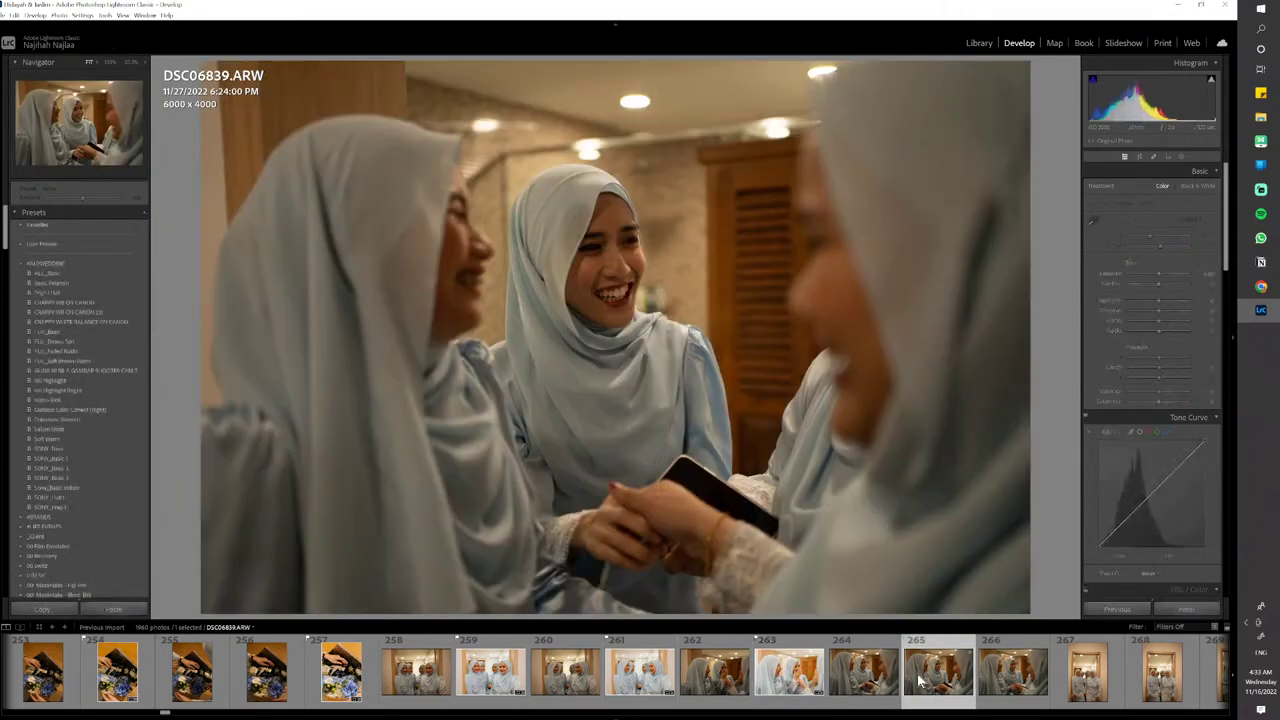
pyautogui.hotkey('ctrl', 'shift', 'v')
pyautogui.press('p')
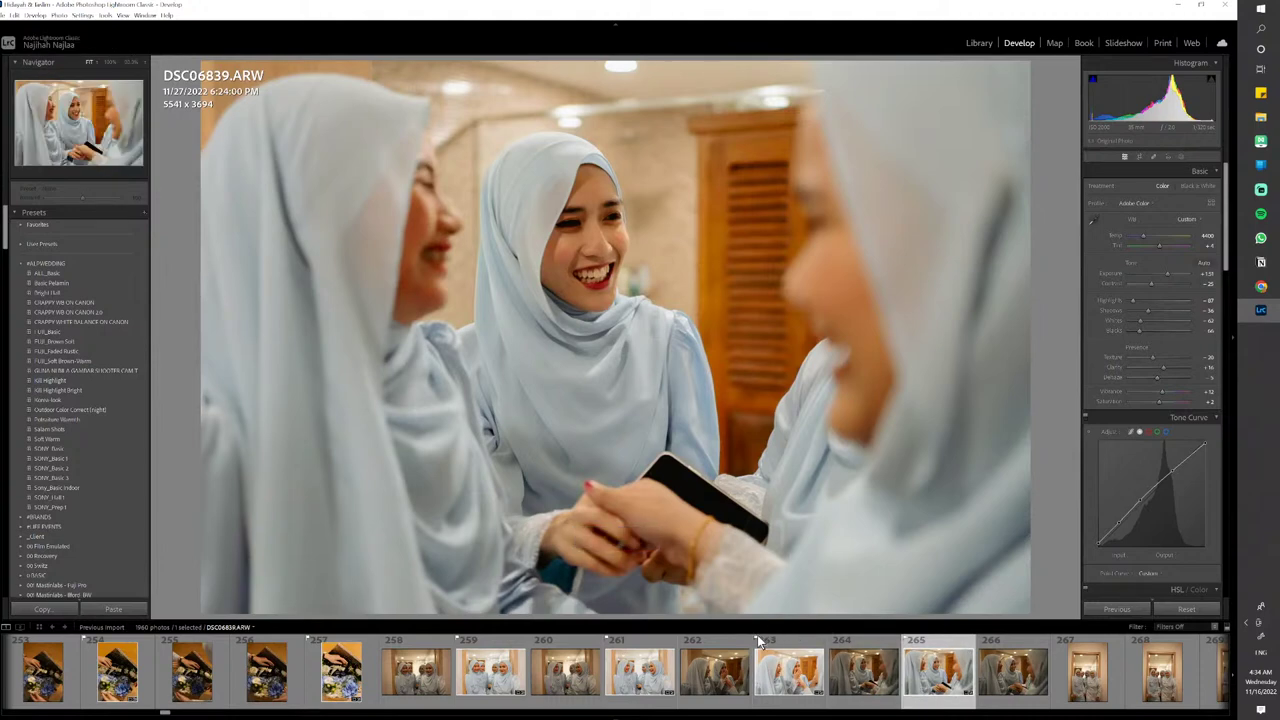
# Paste the copied settings onto the doorway portrait DSC06841, flag it as a pick, and straighten its crop
pyautogui.scroll(-3, 864, 670)
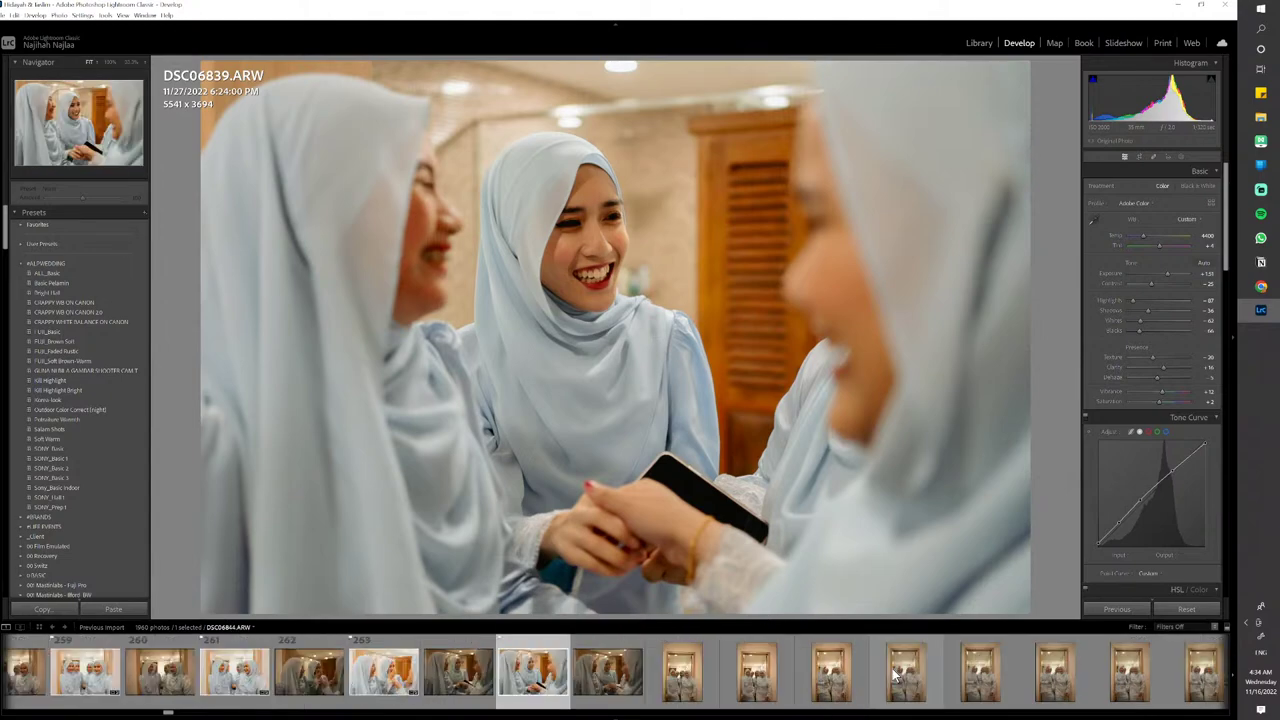
pyautogui.click(668, 688)
pyautogui.press('p')
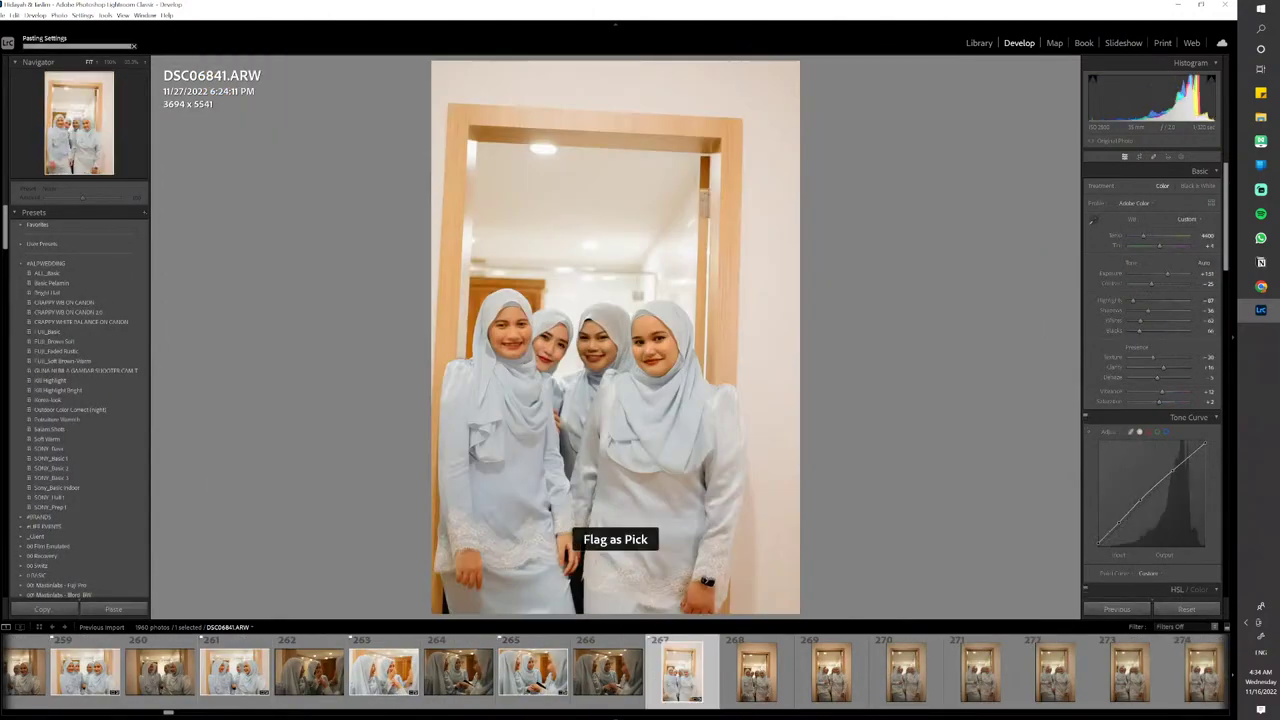
pyautogui.press('r')
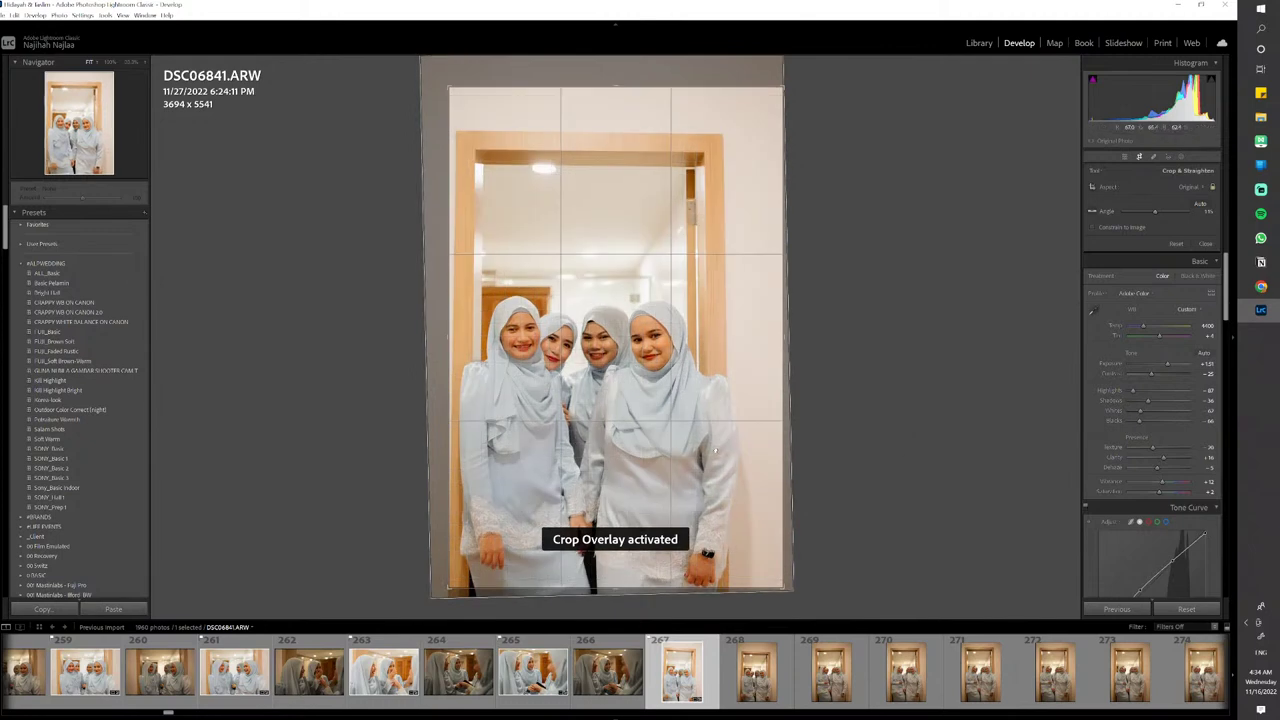
pyautogui.press('d')
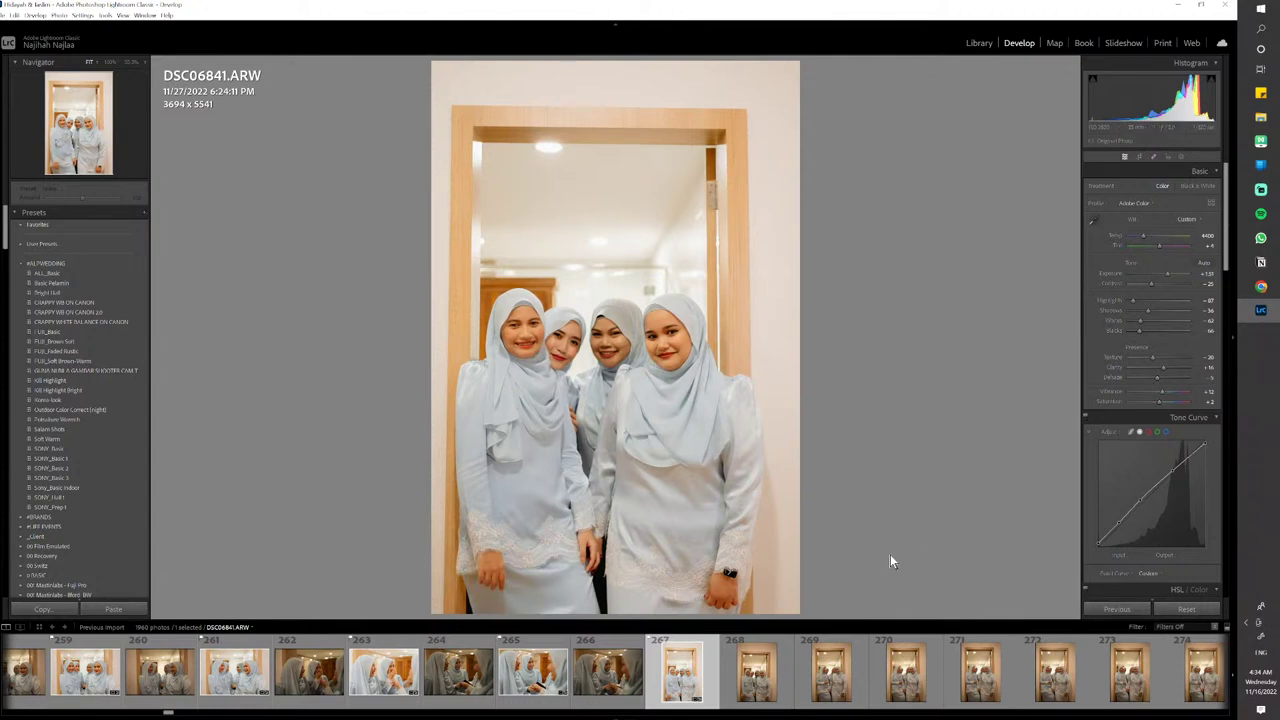
# Paste the copied develop settings onto DSC06843 and flag it as a pick
pyautogui.click(831, 672)
pyautogui.hotkey('ctrl', 'shift', 'v')
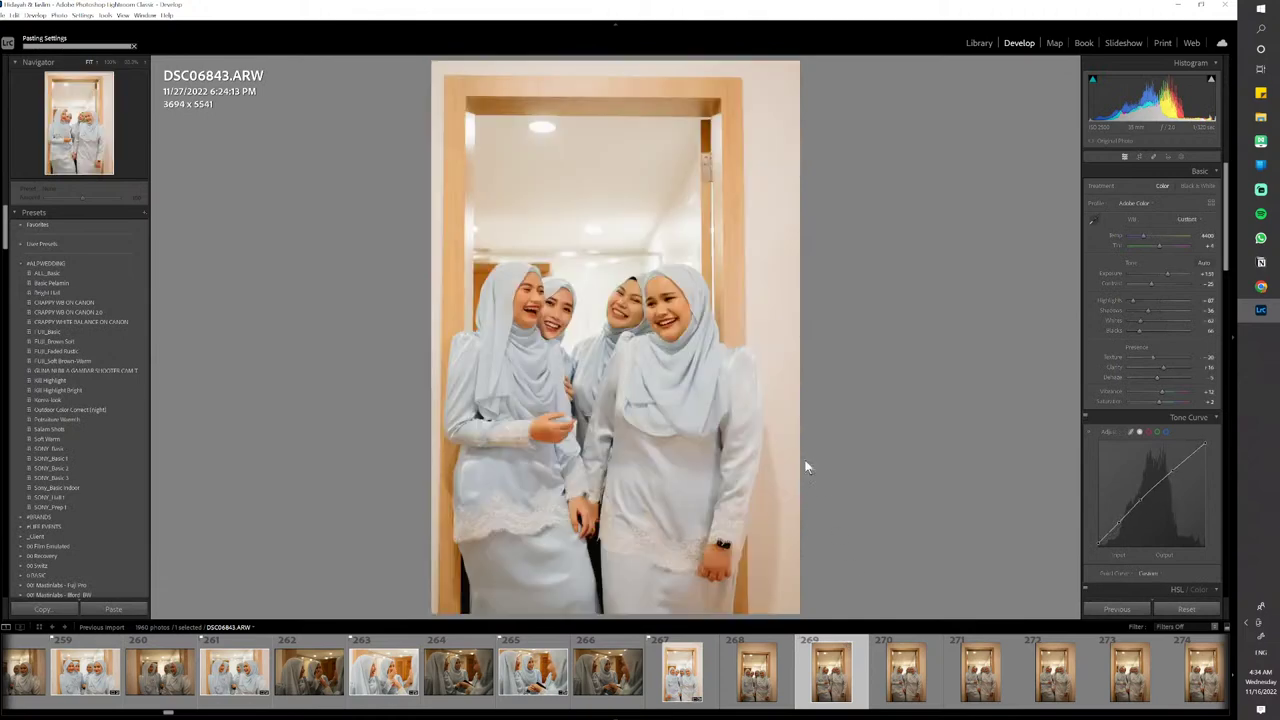
pyautogui.press('p')
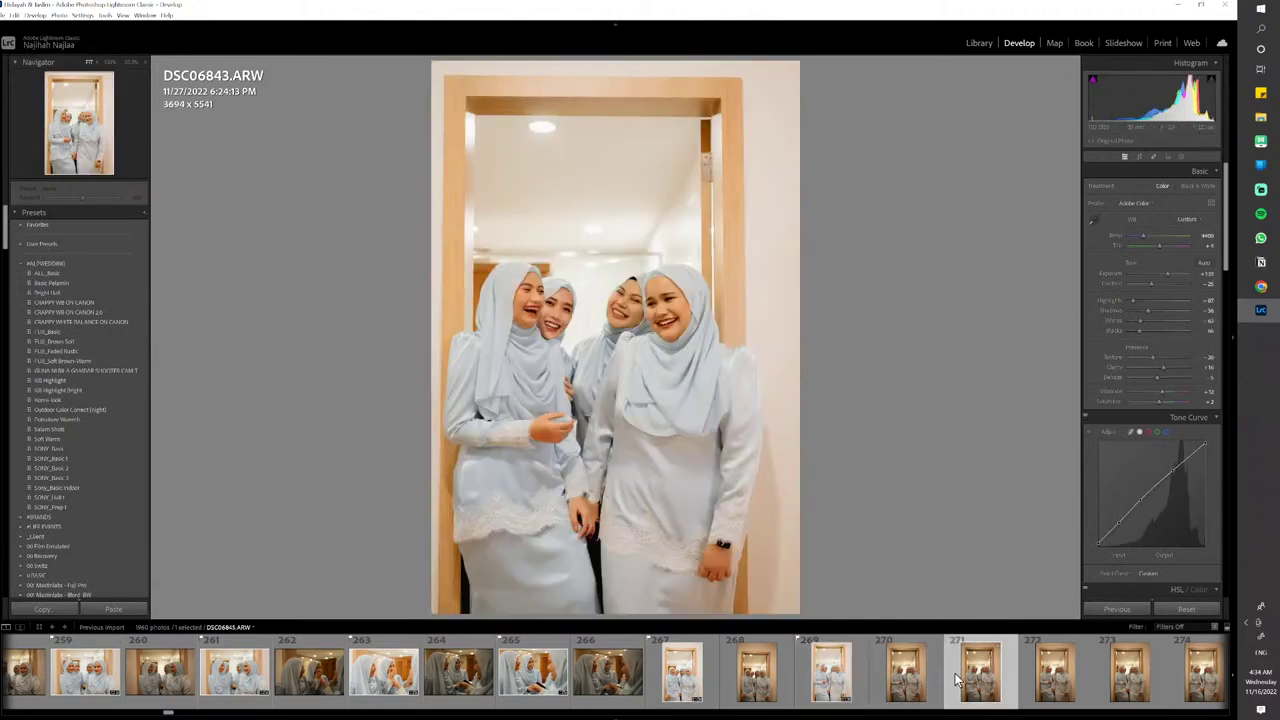
# Paste the copied develop settings onto the doorway photos DSC06845 and DSC06847, and flag both as picks
pyautogui.click(955, 680)
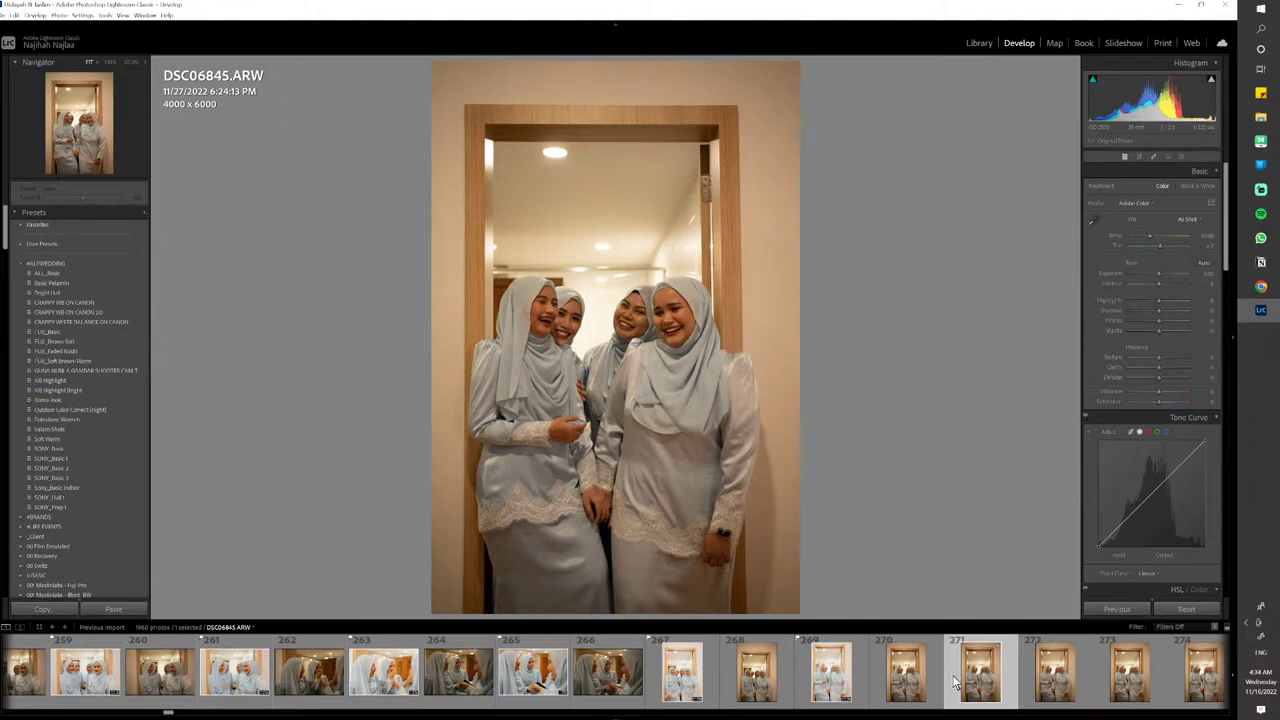
pyautogui.press('p')
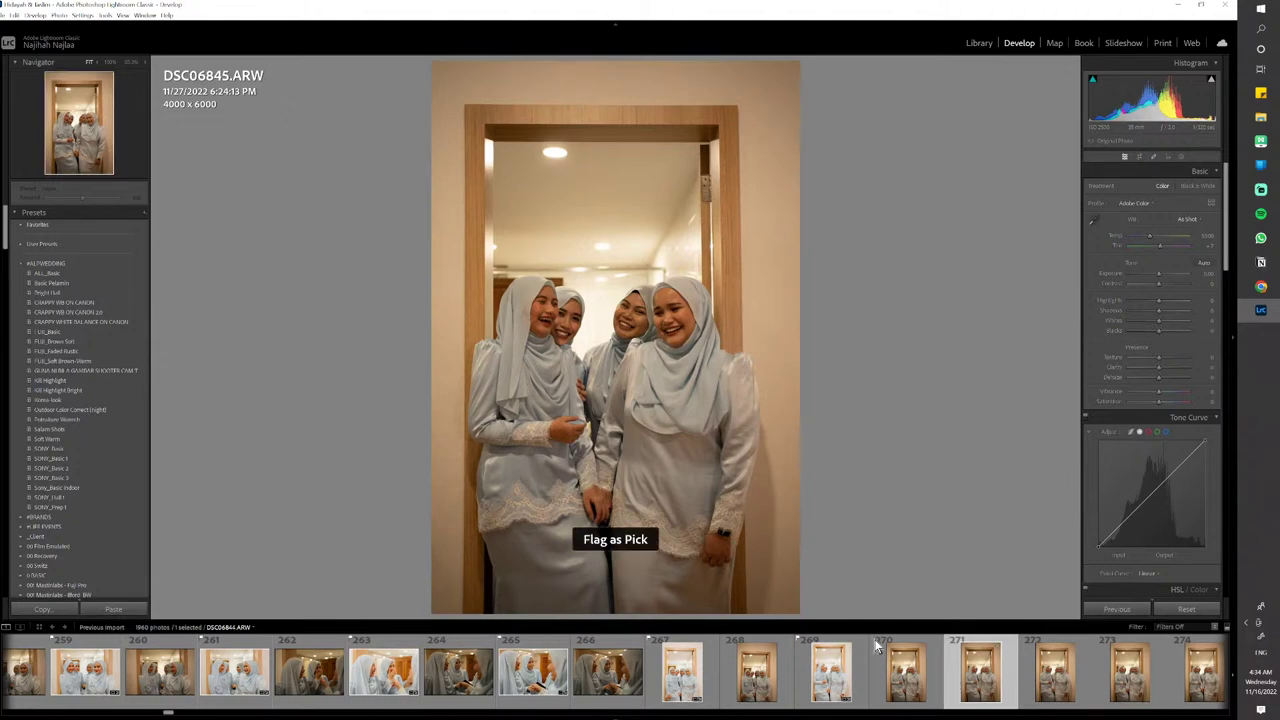
pyautogui.hotkey('ctrl', 'shift', 'v')
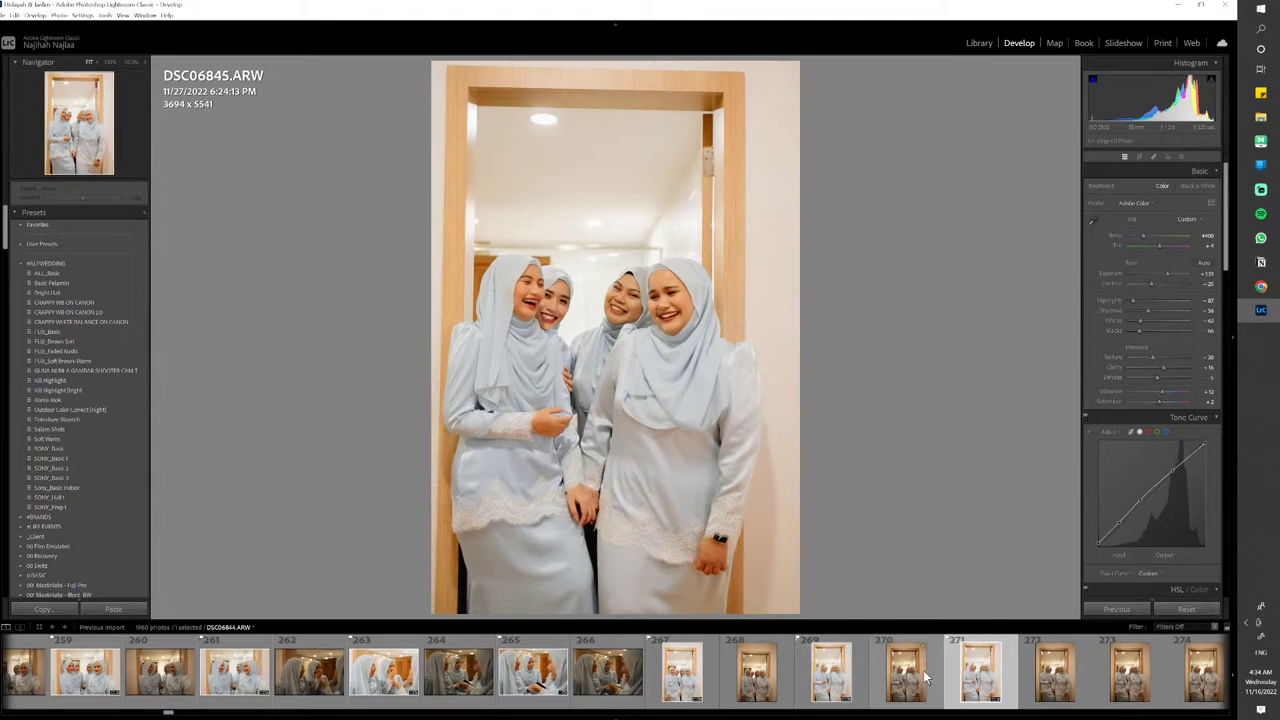
pyautogui.scroll(-5, 700, 672)
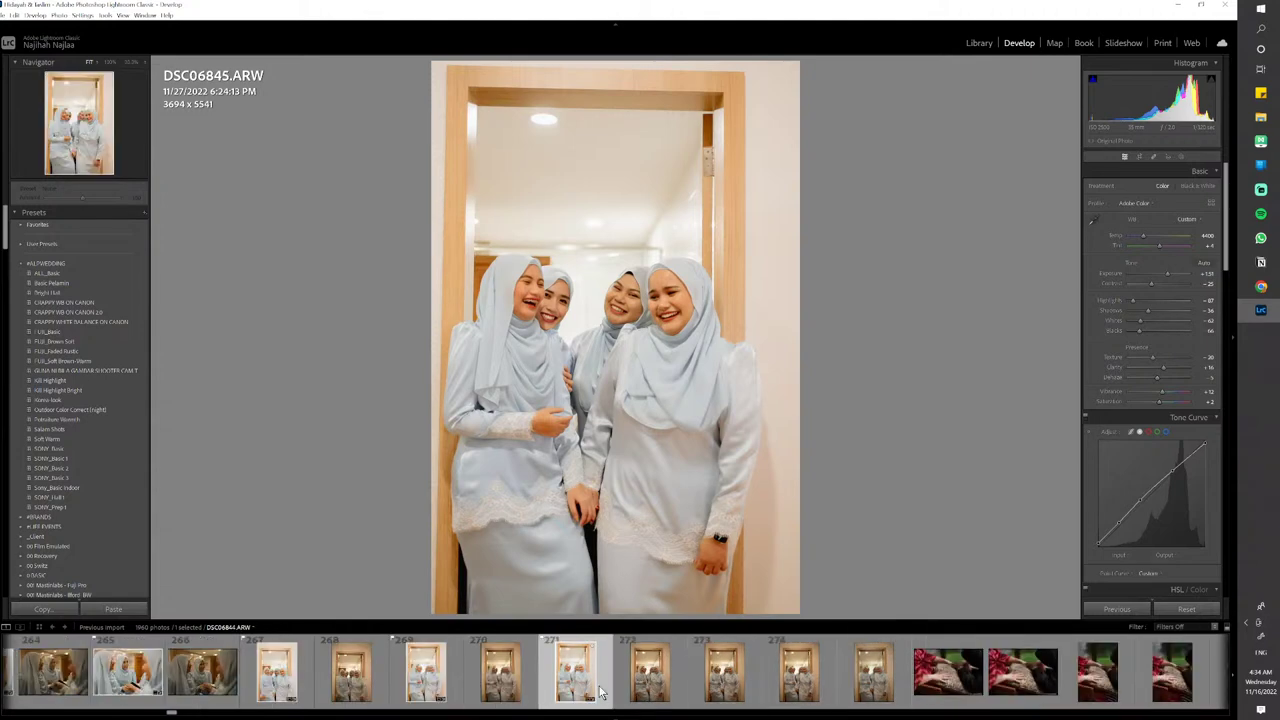
pyautogui.click(722, 675)
pyautogui.hotkey('ctrl', 'shift', 'v')
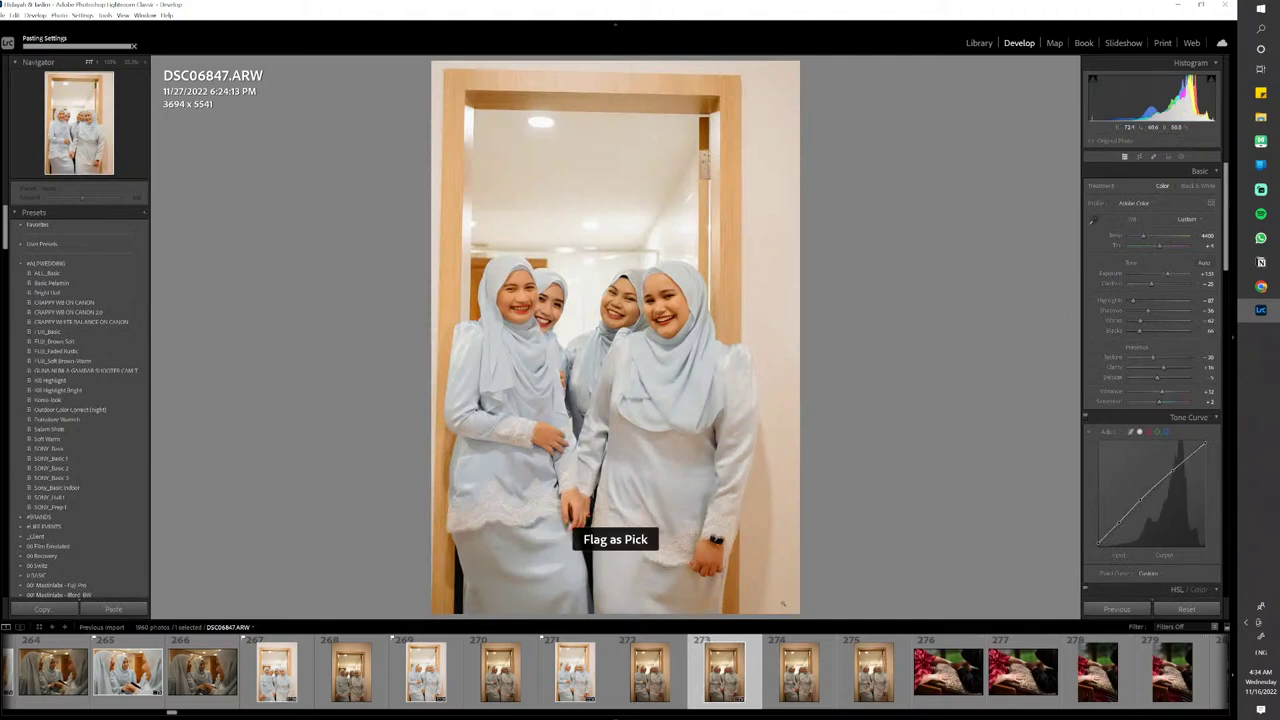
pyautogui.press('p')
# Paste the copied settings onto the doorway photo DSC06849, adjust its crop, and flag it as a pick
pyautogui.click(866, 675)
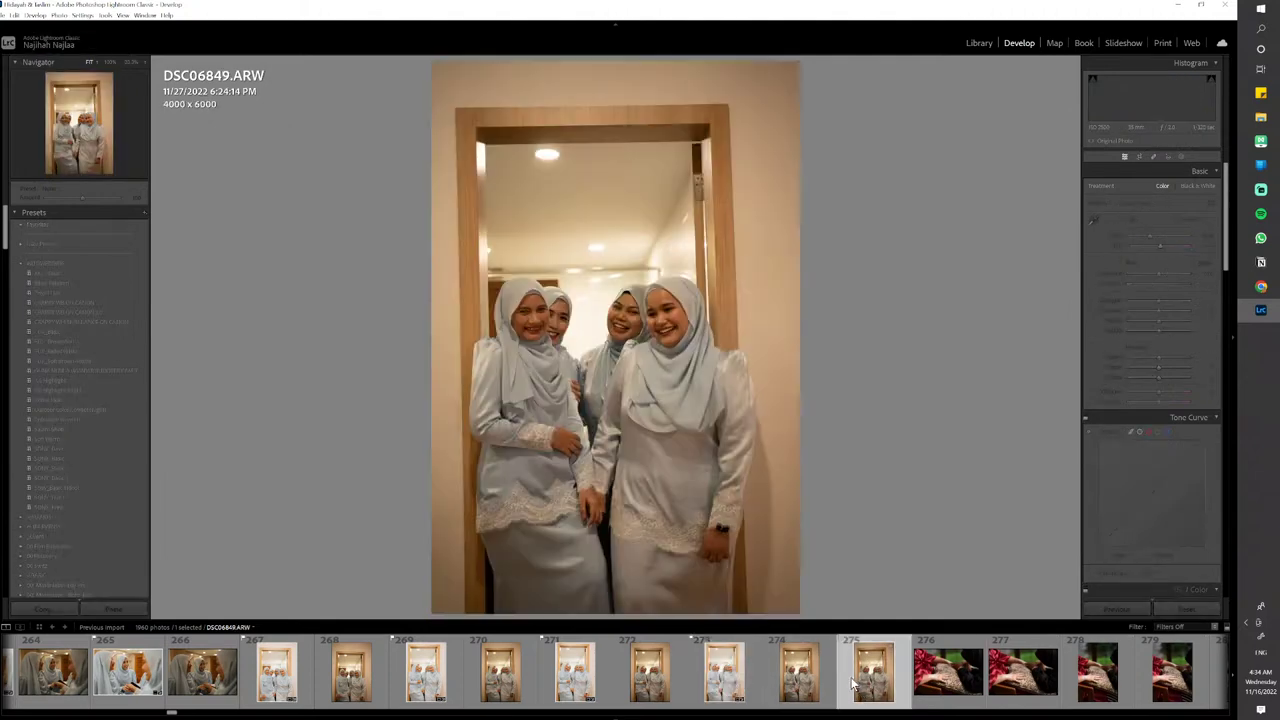
pyautogui.hotkey('ctrl', 'shift', 'v')
pyautogui.press('r')
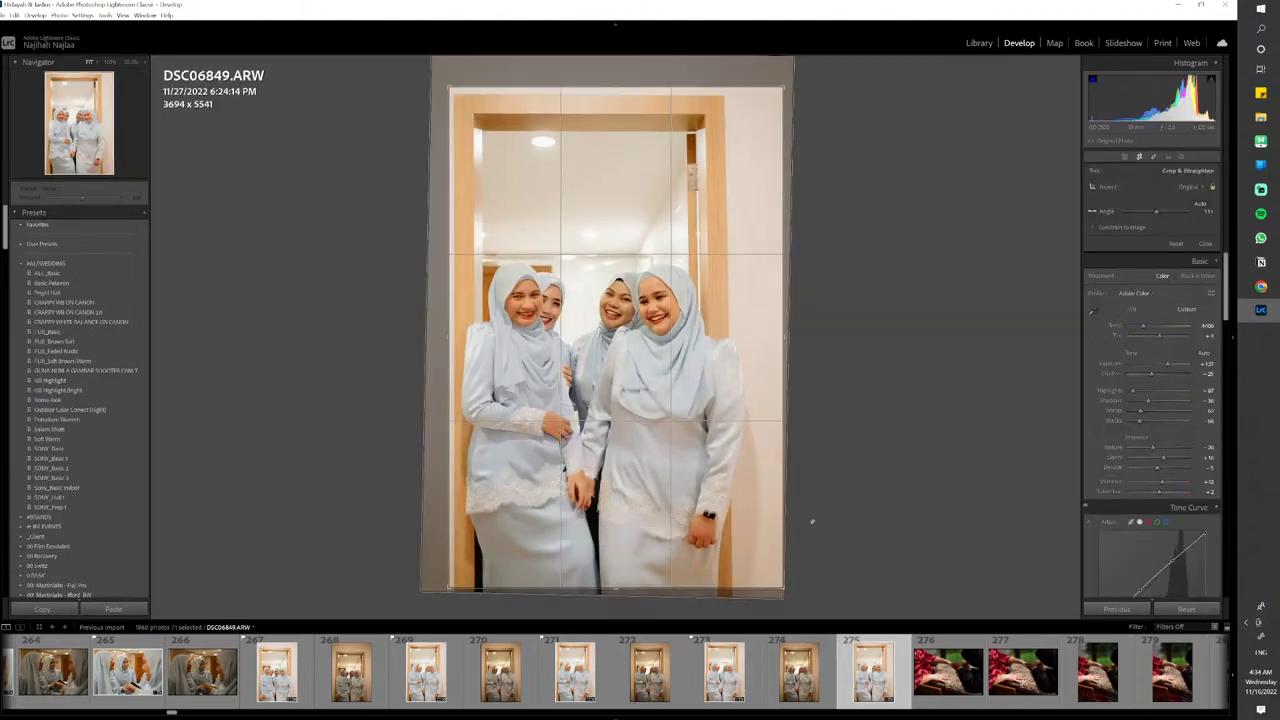
pyautogui.press('r')
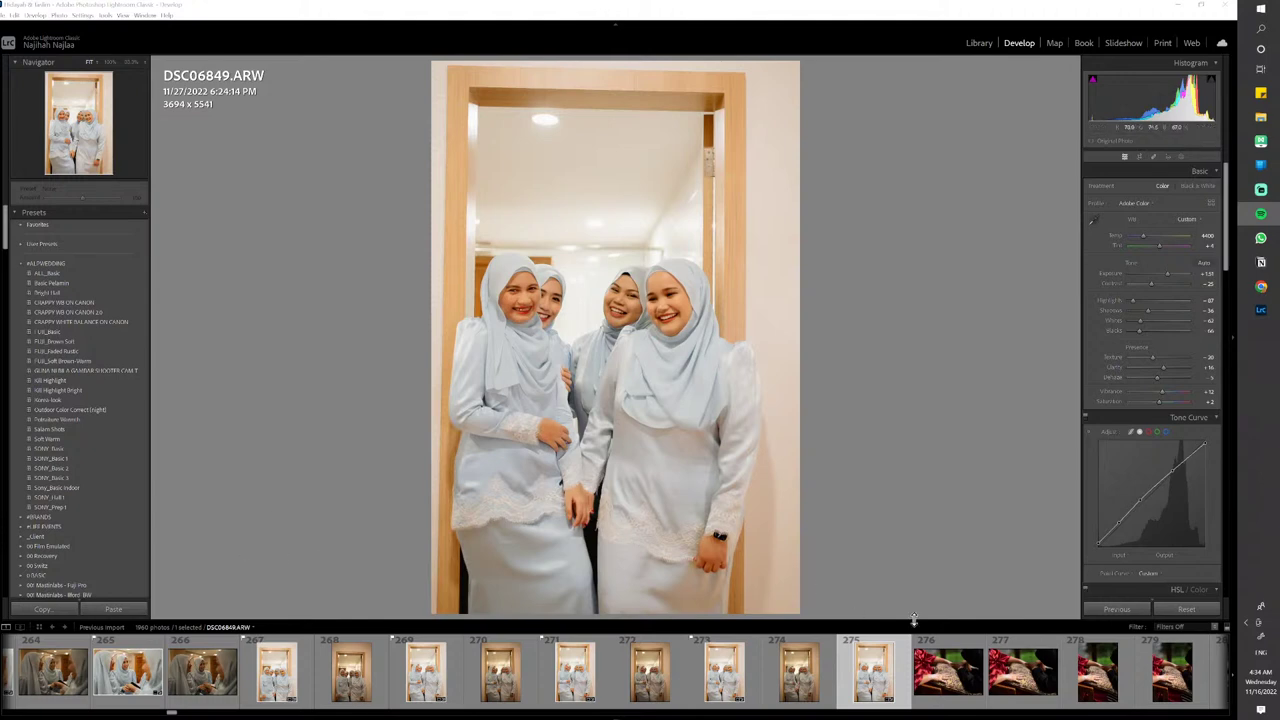
pyautogui.press('p')
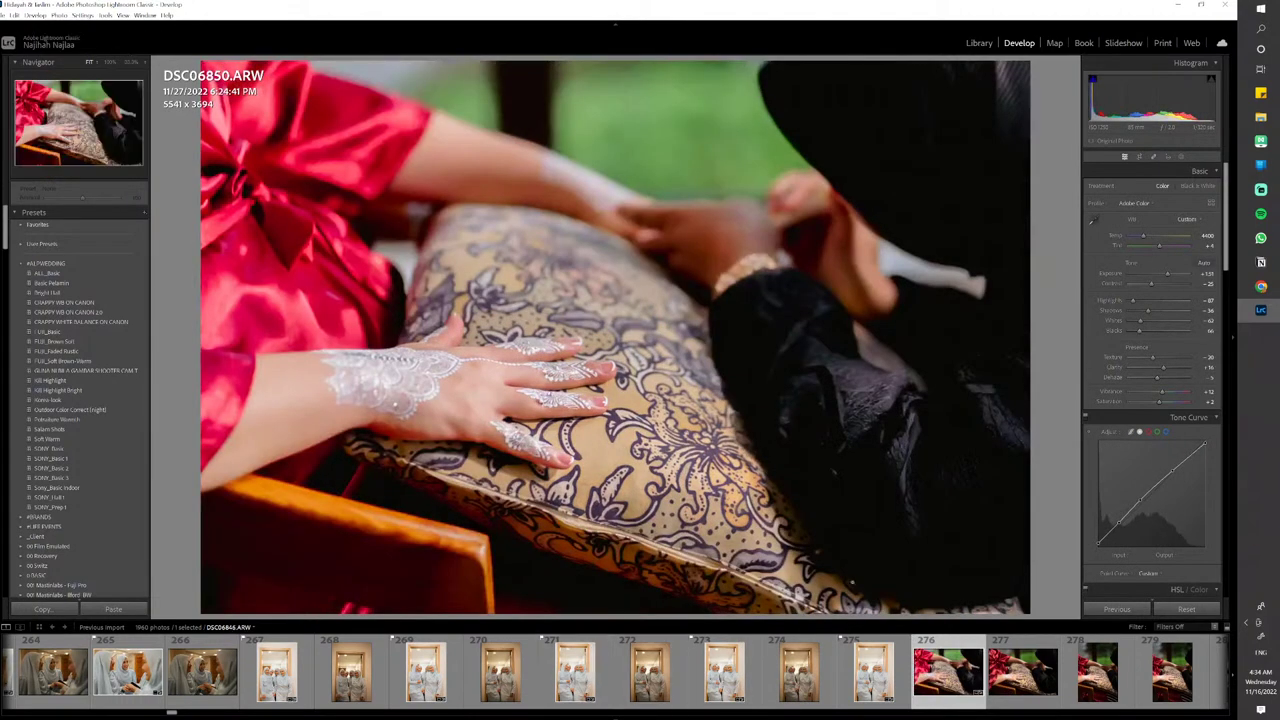
# Flag the henna hand photo DSC06850 as a pick, warm its temperature slightly, and copy its develop settings
pyautogui.press('p')
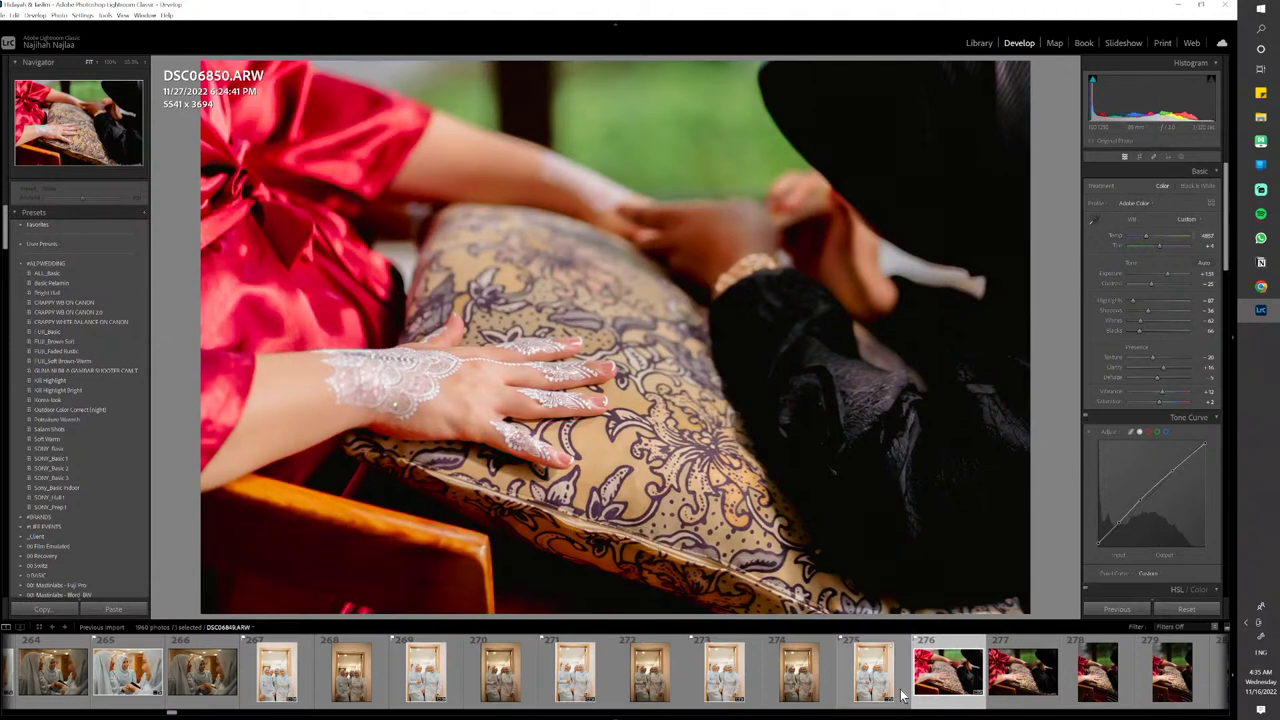
pyautogui.scroll(-5, 893, 690)
pyautogui.hotkey('ctrl', 'shift', 'c')
pyautogui.press('Return')
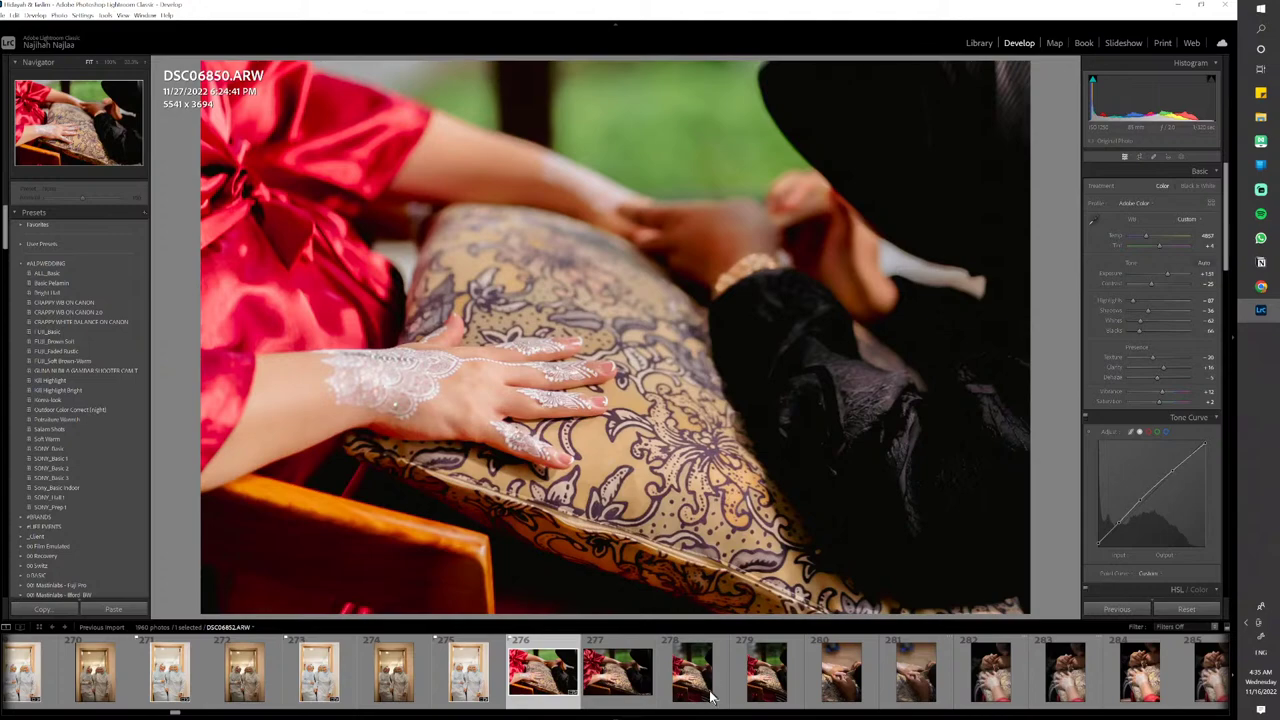
# Paste the settings copied from DSC06850 onto DSC06852 and DSC06855, and flag both as picks
pyautogui.click(710, 697)
pyautogui.hotkey('ctrl', 'shift', 'v')
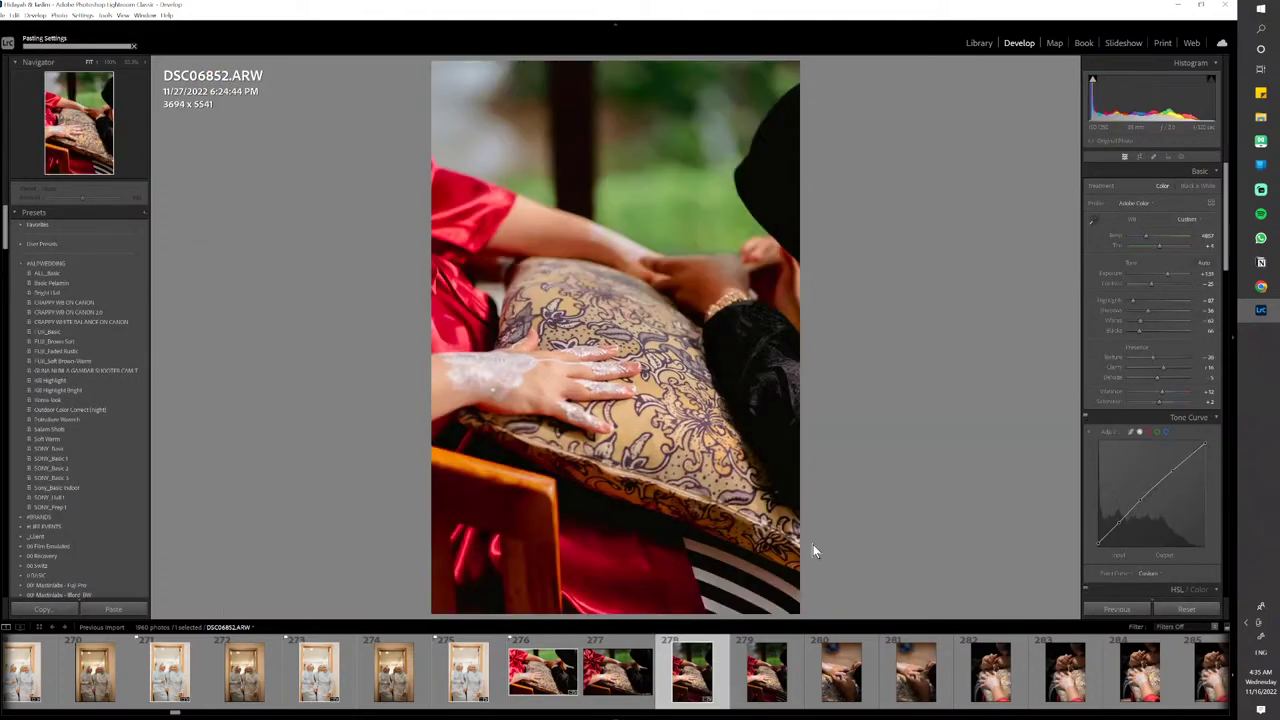
pyautogui.press('p')
pyautogui.click(915, 670)
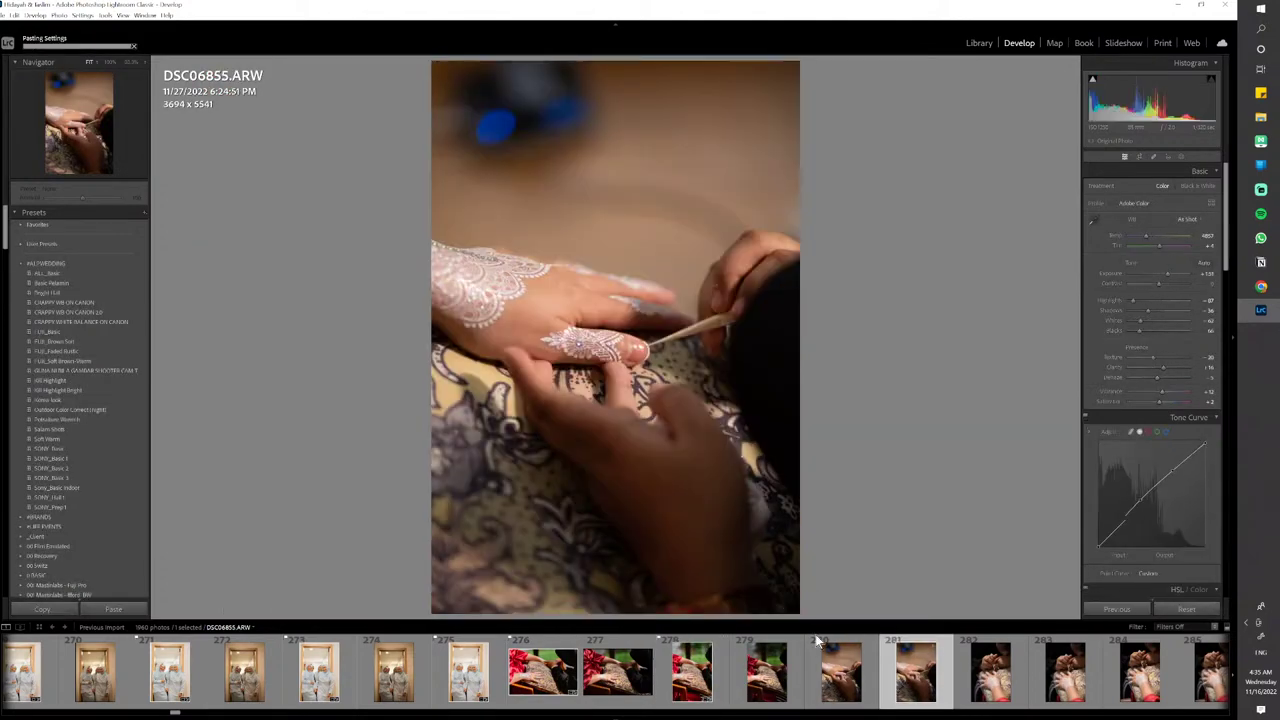
pyautogui.press('p')
# Paste the copied develop settings onto the henna close-up DSC06859 and flag it as a pick
pyautogui.scroll(-8, 868, 660)
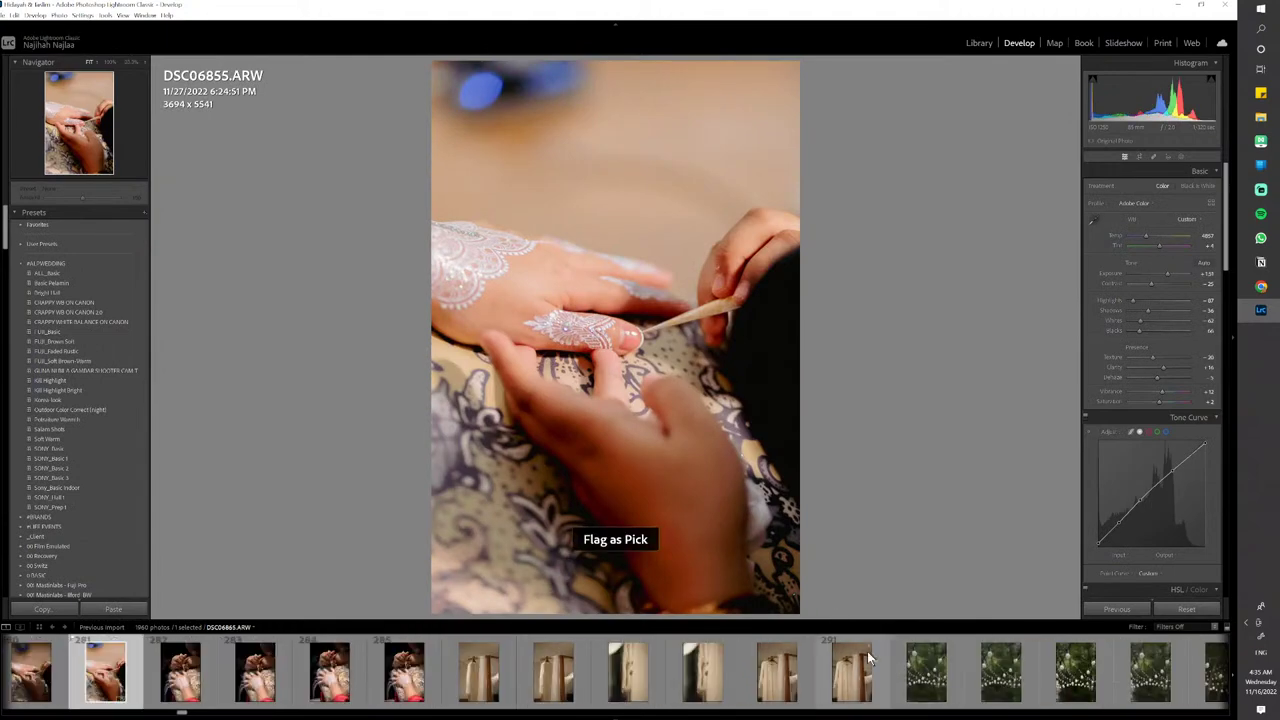
pyautogui.click(436, 686)
pyautogui.hotkey('ctrl', 'shift', 'v')
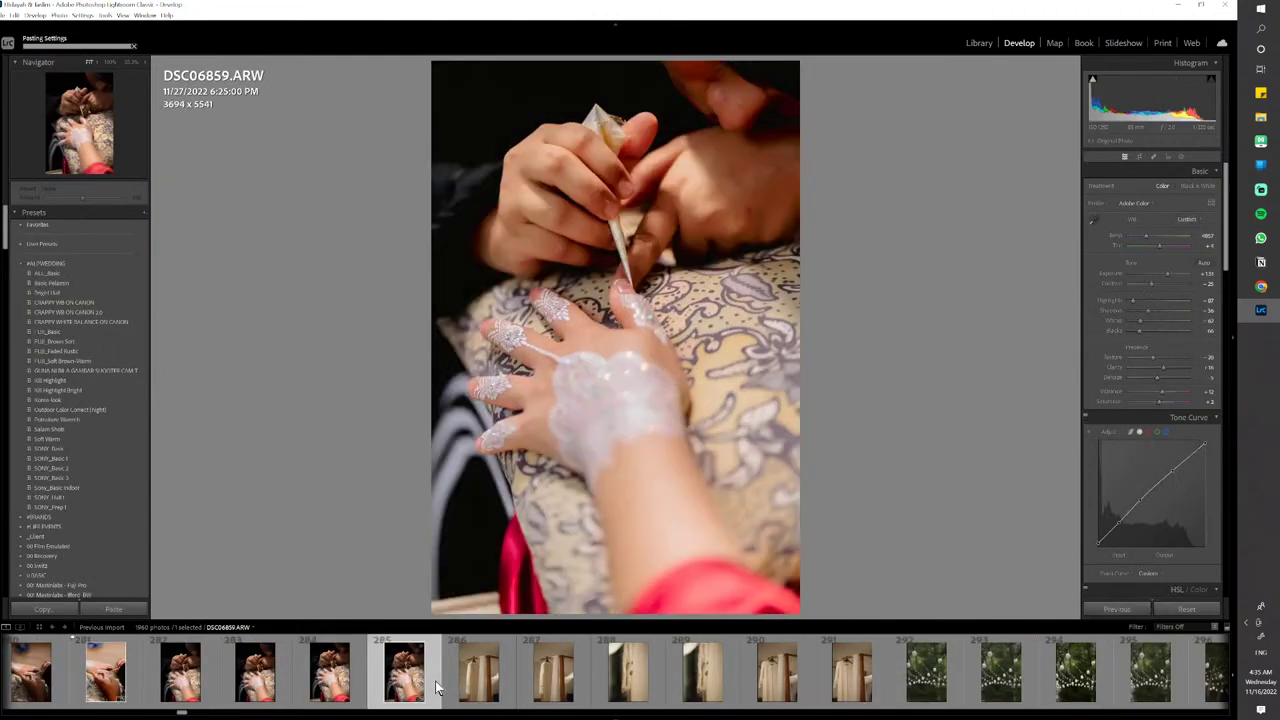
pyautogui.press('p')
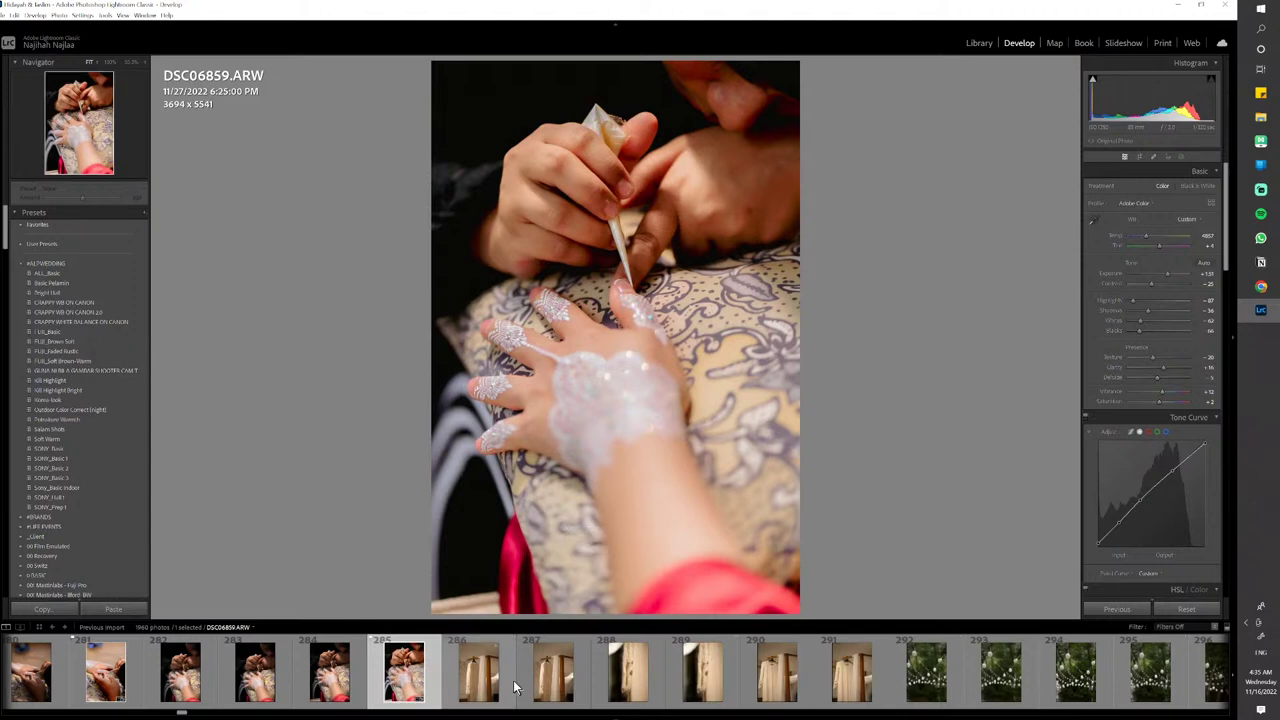
# Paste the copied settings onto the hanging dress photo DSC06861, flag it as a pick, and cool its temperature to 4343
pyautogui.click(553, 672)
pyautogui.hotkey('ctrl', 'shift', 'v')
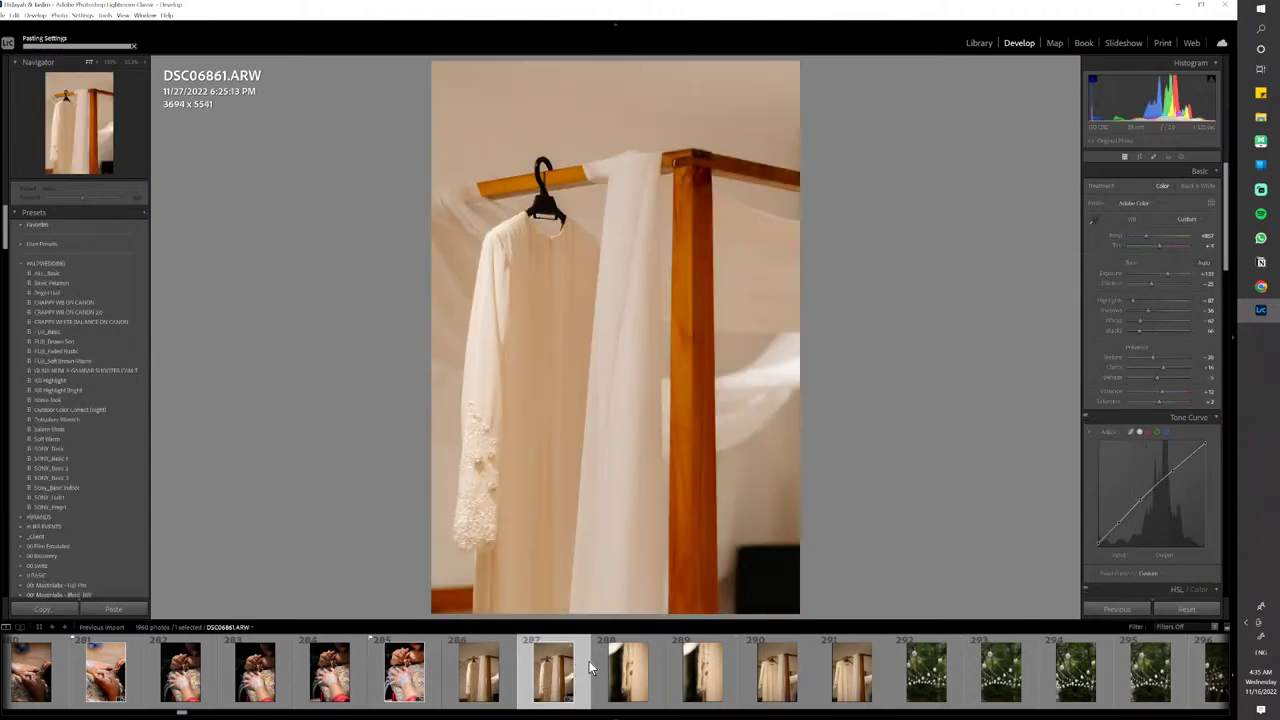
pyautogui.press('p')
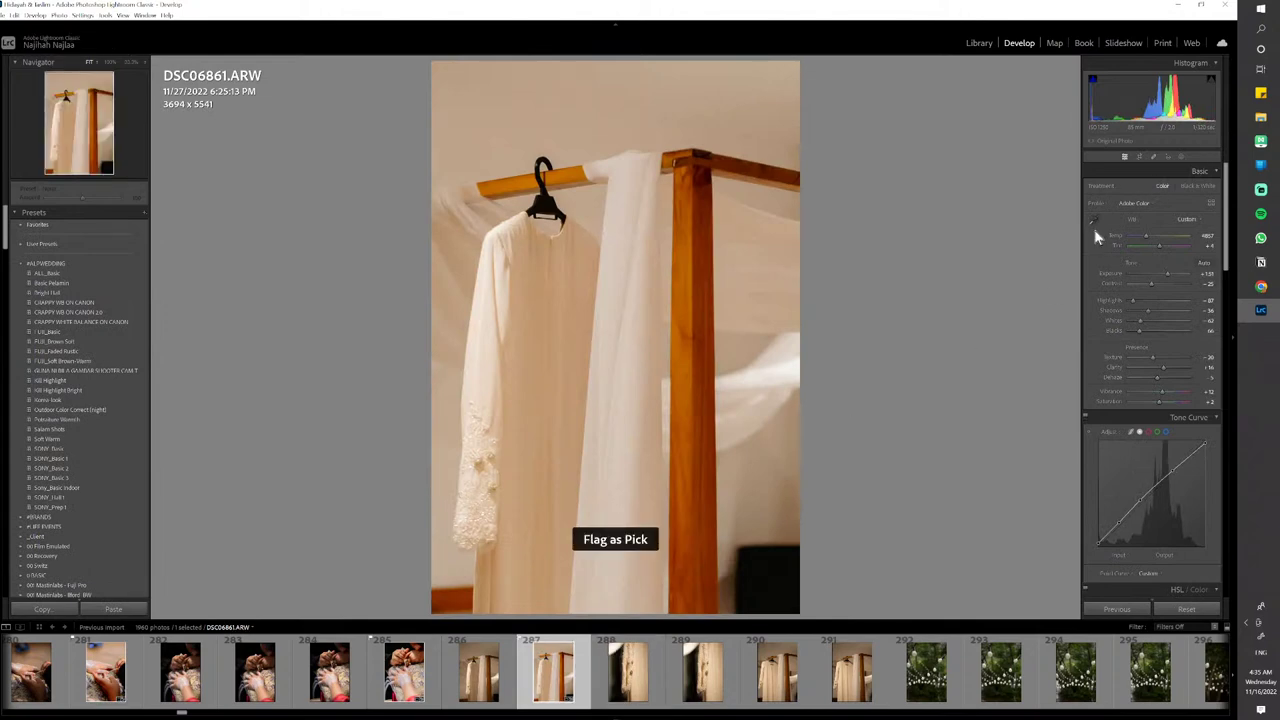
pyautogui.moveTo(1149, 236); pyautogui.dragTo(1144, 237)
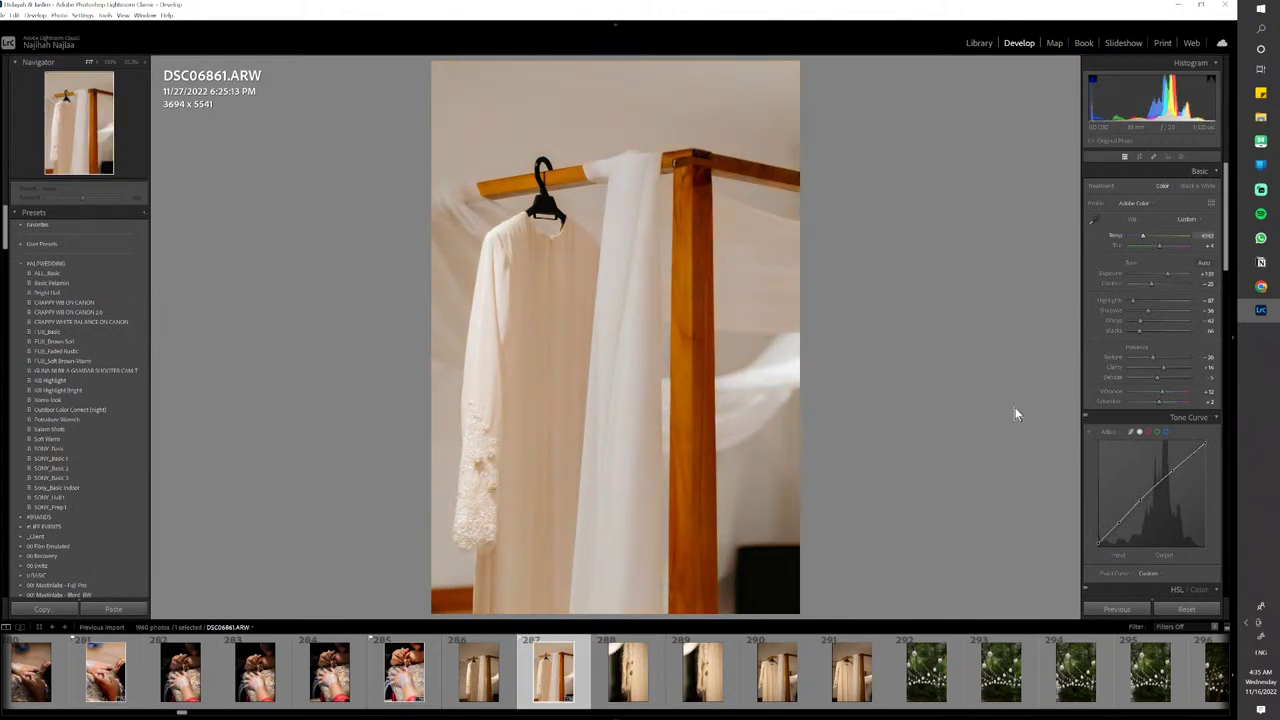
# Copy the develop settings of DSC06861, paste them onto the sleeve close-up DSC06863, and flag that photo as a pick
pyautogui.click(585, 686)
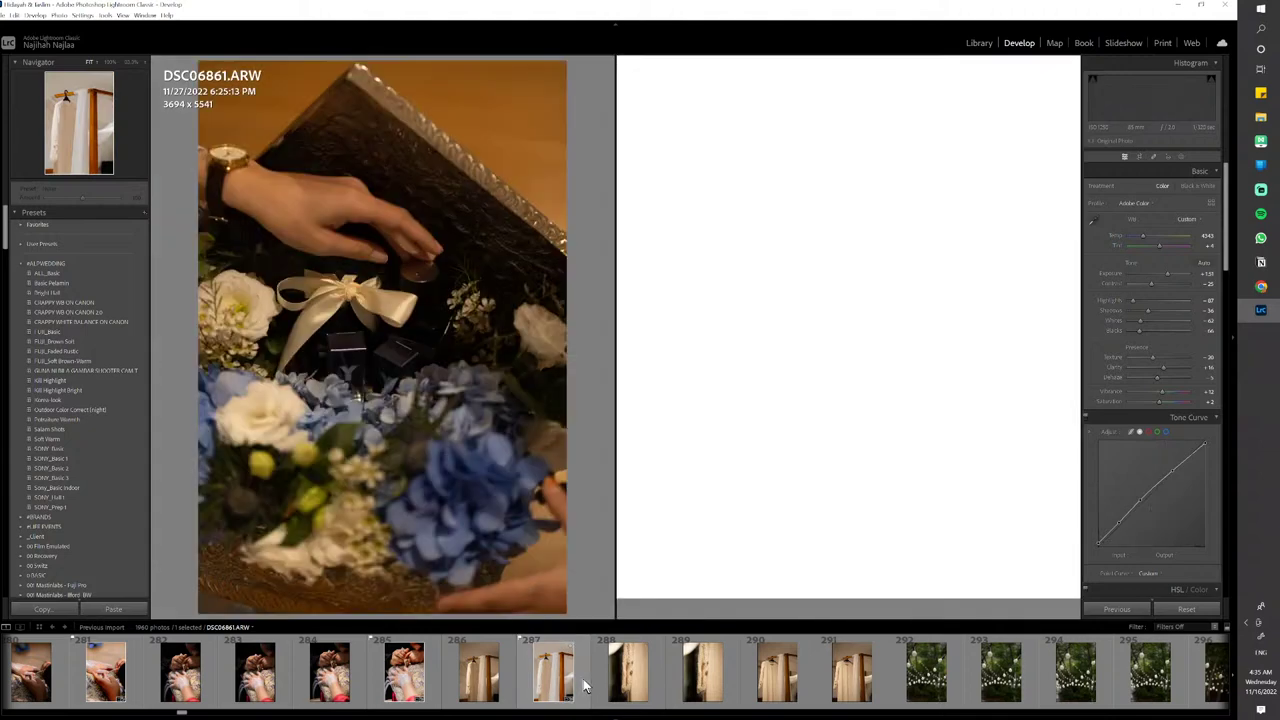
pyautogui.click(585, 686)
pyautogui.hotkey('ctrl', 'shift', 'c')
pyautogui.press('Return')
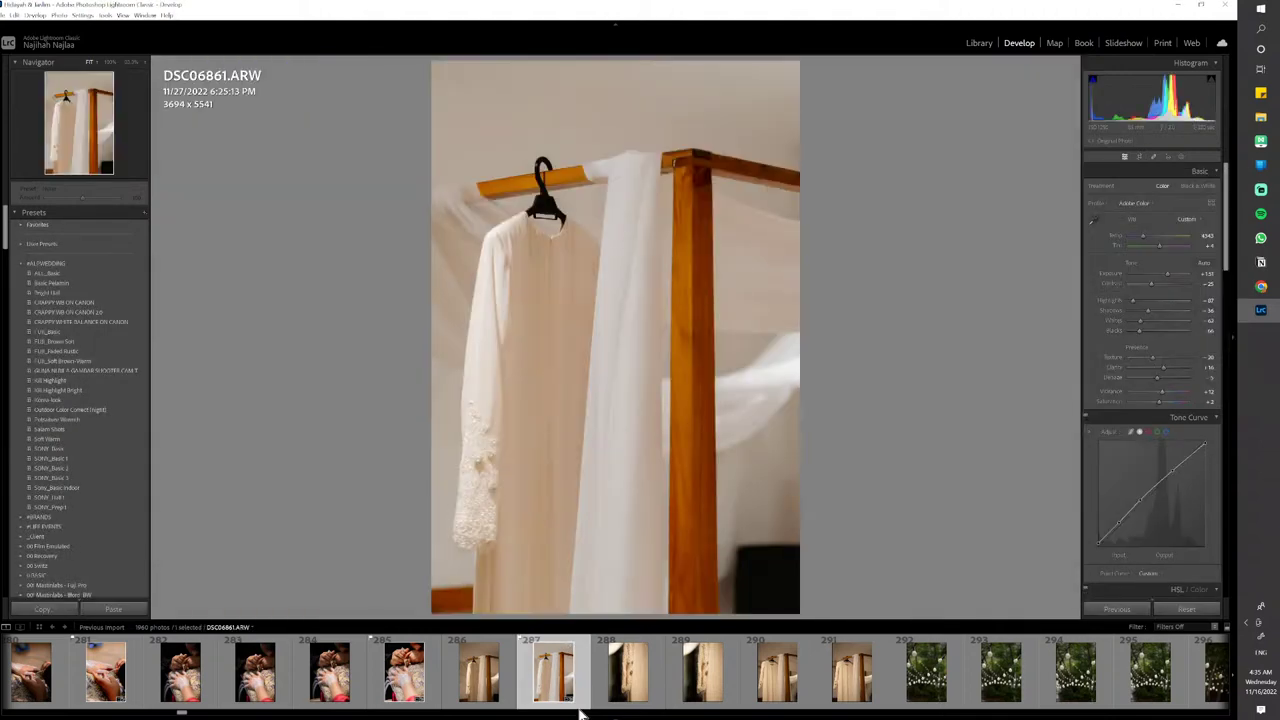
pyautogui.click(703, 697)
pyautogui.hotkey('ctrl', 'shift', 'v')
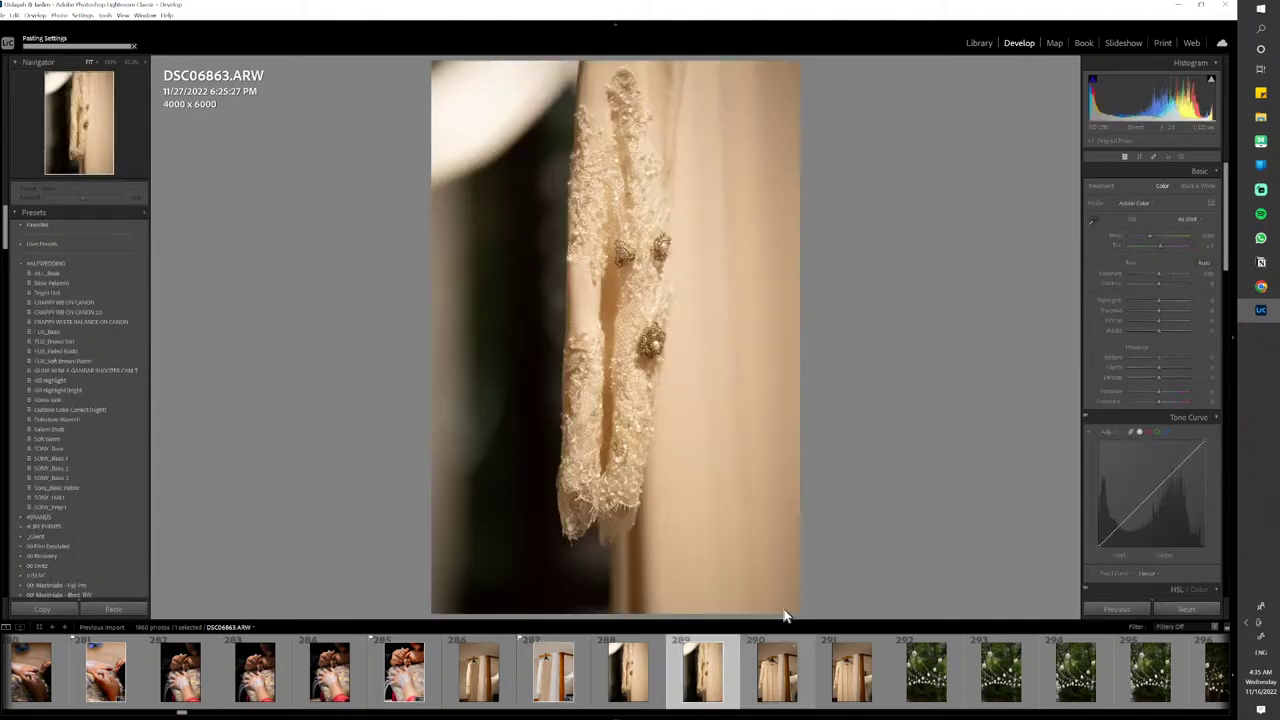
pyautogui.press('p')
# Paste the copied settings onto the dress photo DSC06865, adjust its crop, and flag it as a pick
pyautogui.click(866, 686)
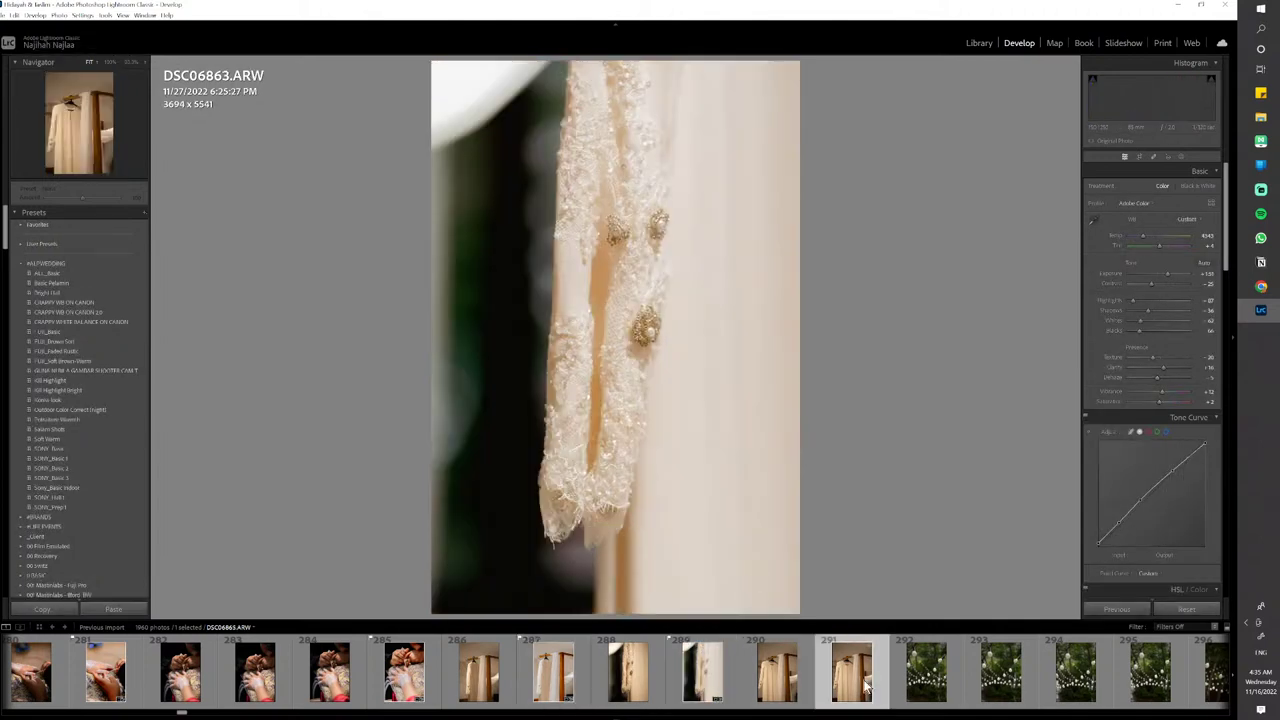
pyautogui.hotkey('ctrl', 'shift', 'v')
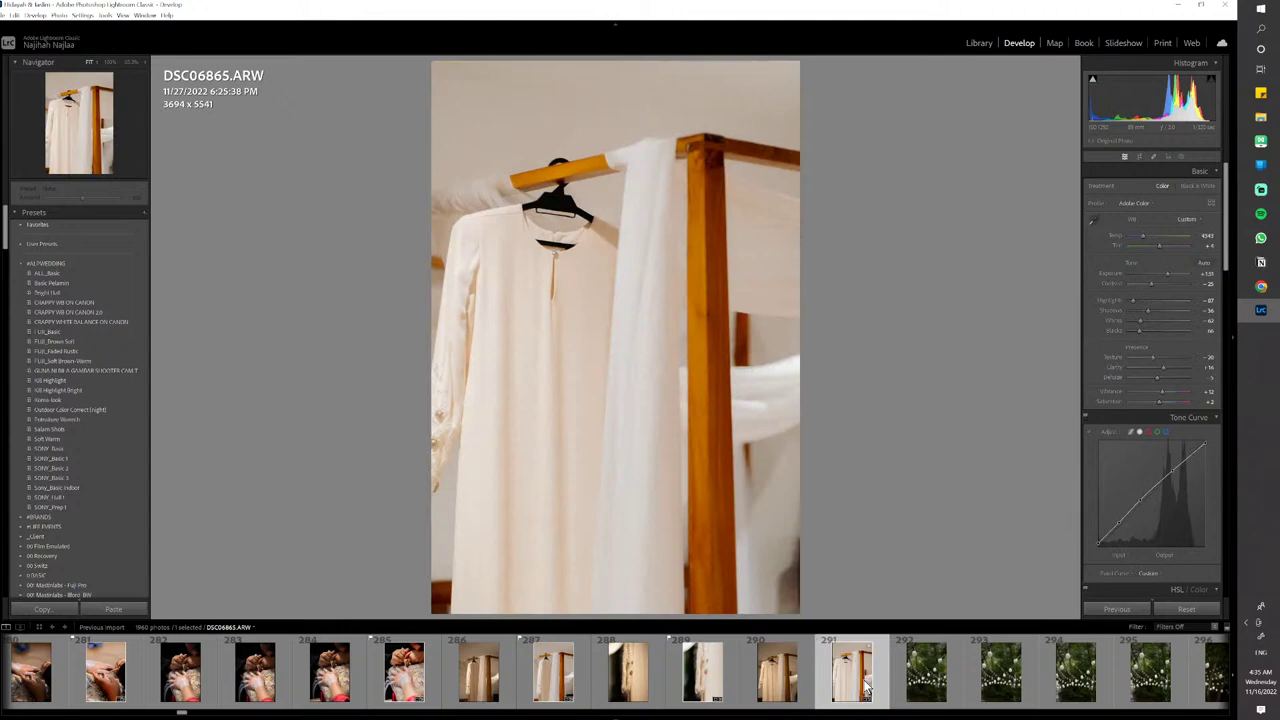
pyautogui.press('r')
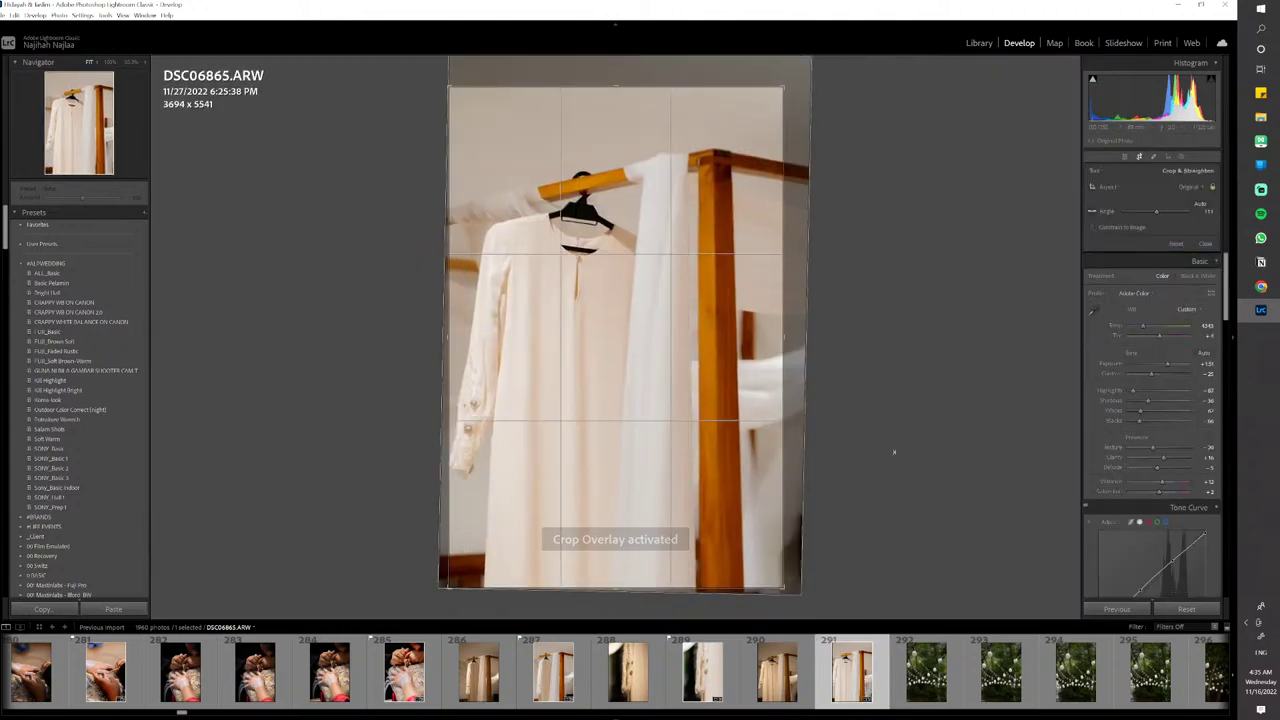
pyautogui.press('r')
pyautogui.press('p')
# Warm the temperature of the string-lights photo DSC06867 to 5771 and raise its exposure slightly
pyautogui.click(1013, 690)
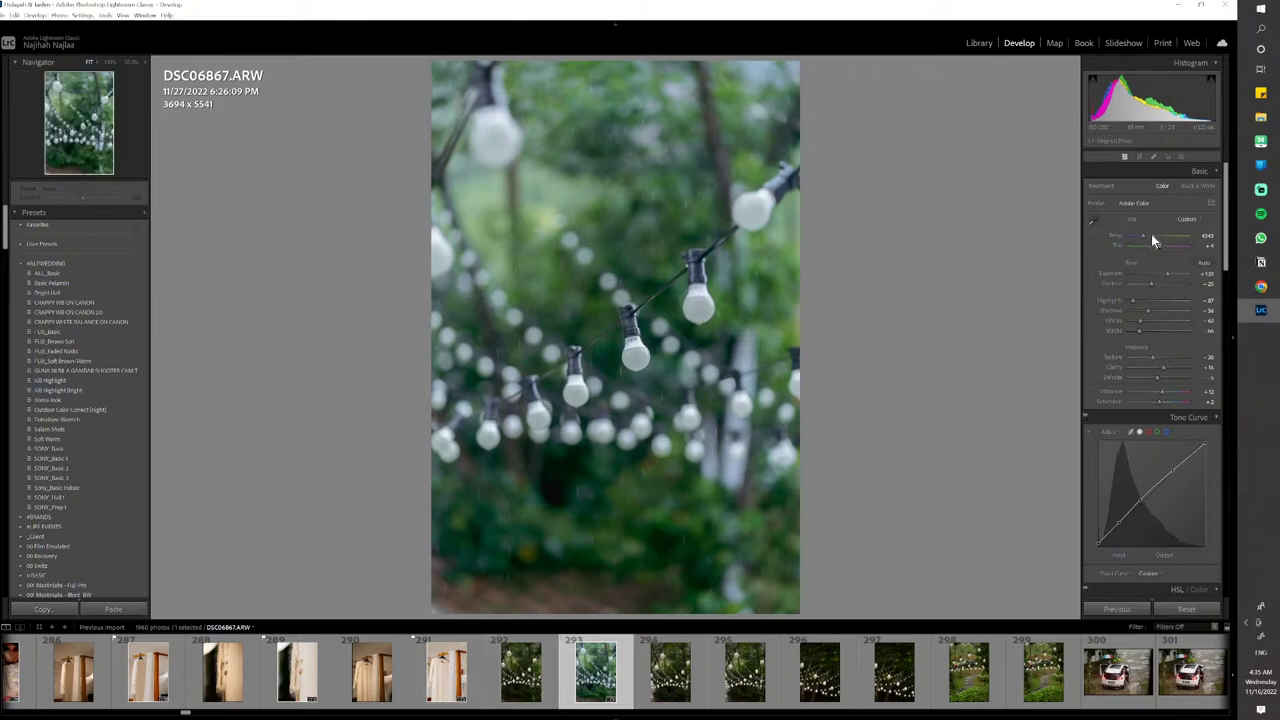
pyautogui.moveTo(1145, 240); pyautogui.dragTo(1149, 240)
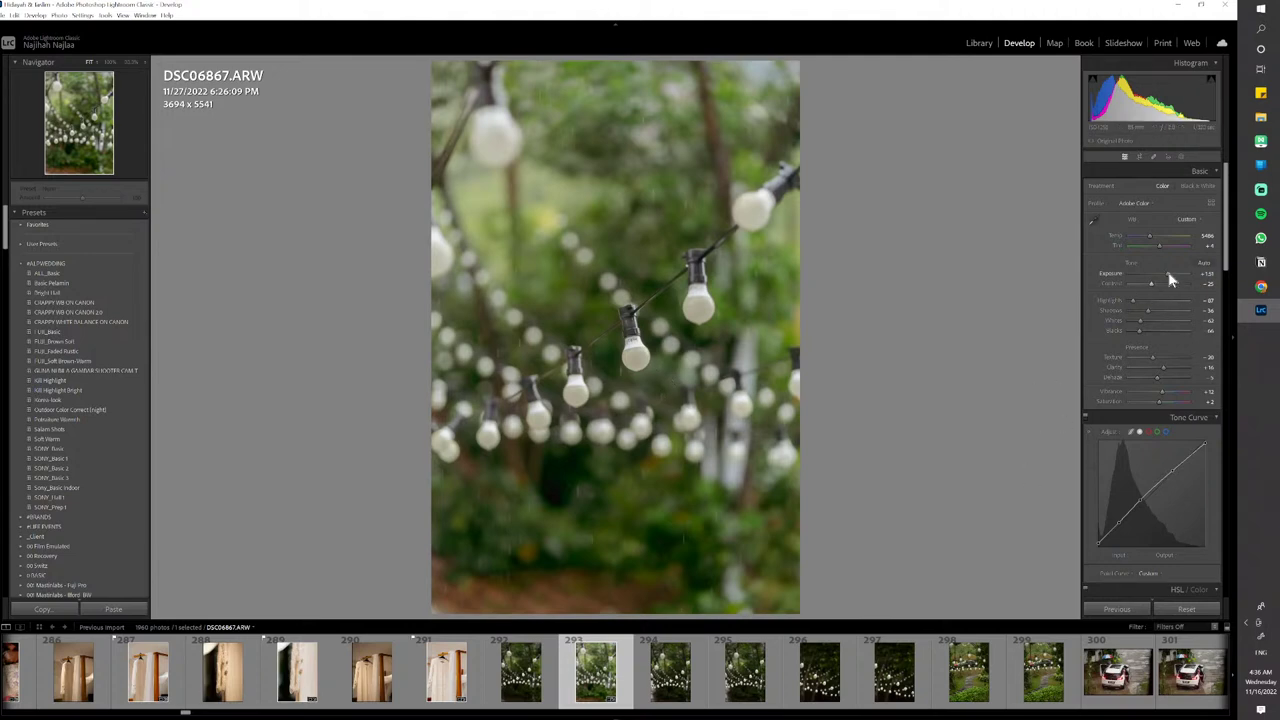
pyautogui.moveTo(1152, 245); pyautogui.dragTo(1168, 276)
# Copy the develop settings of DSC06867, paste them onto DSC06869, and flag that photo as a pick
pyautogui.hotkey('ctrl', 'shift', 'c')
pyautogui.press('Return')
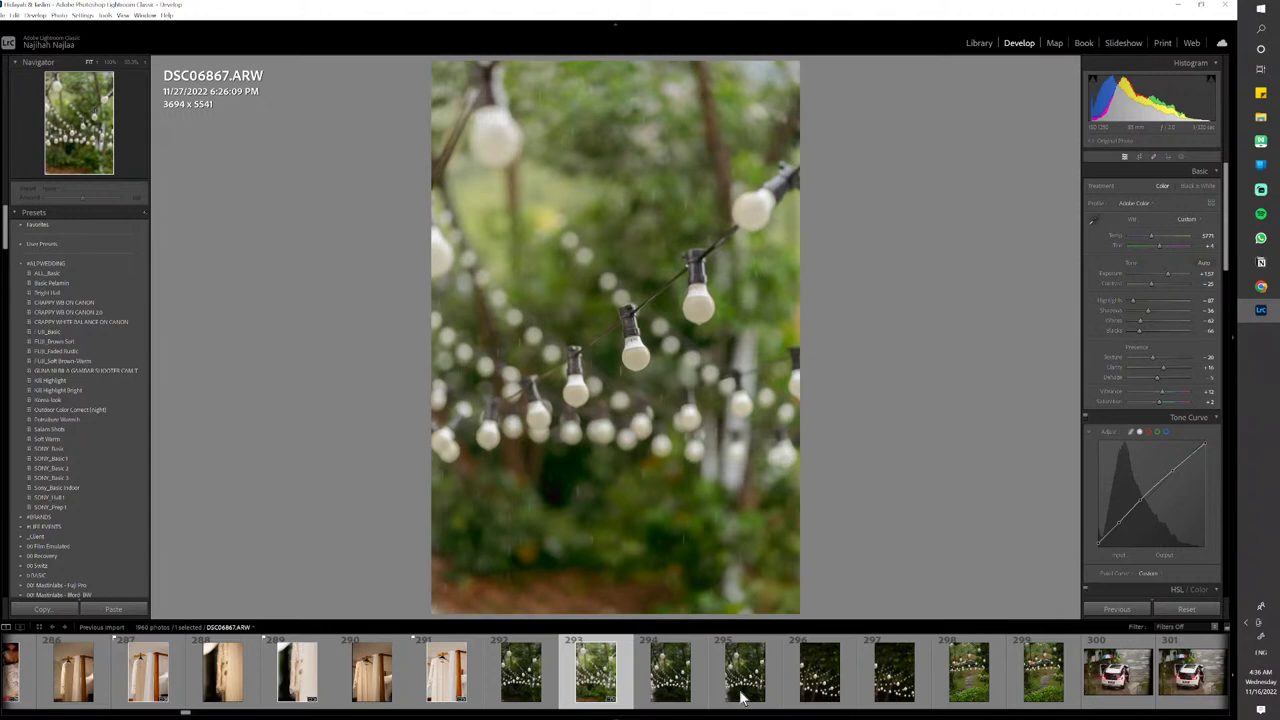
pyautogui.press('Right')
pyautogui.press('Right')
pyautogui.hotkey('ctrl', 'shift', 'v')
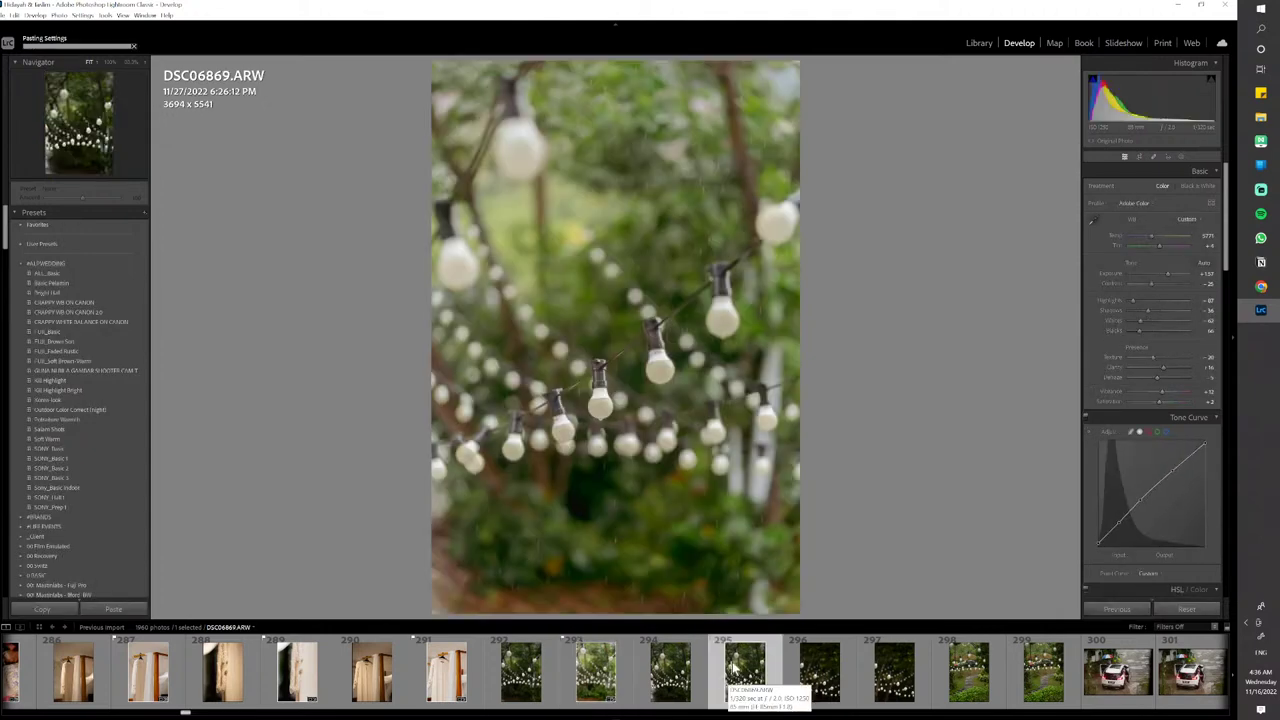
pyautogui.press('p')
# Paste the copied settings onto the garden path photo DSC06872 and apply the preset listed just above Outdoor Color Correct (night)
pyautogui.scroll(-3, 718, 657)
pyautogui.click(546, 683)
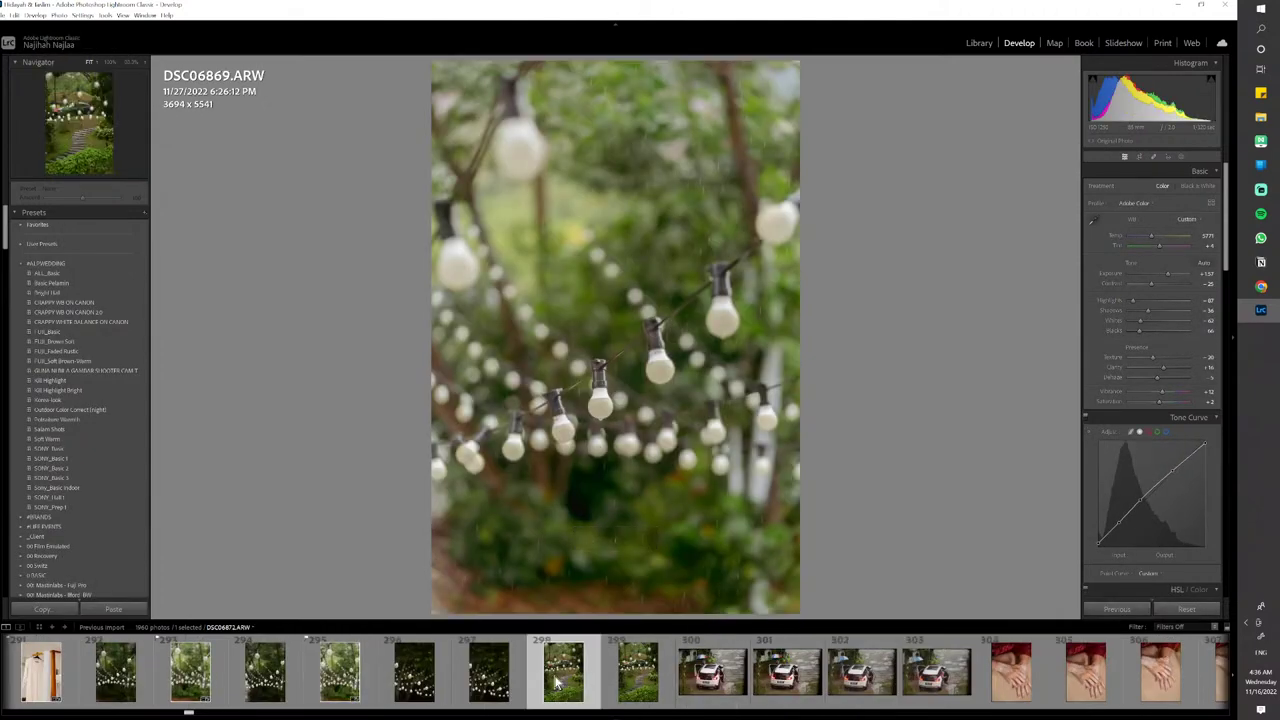
pyautogui.hotkey('ctrl', 'shift', 'v')
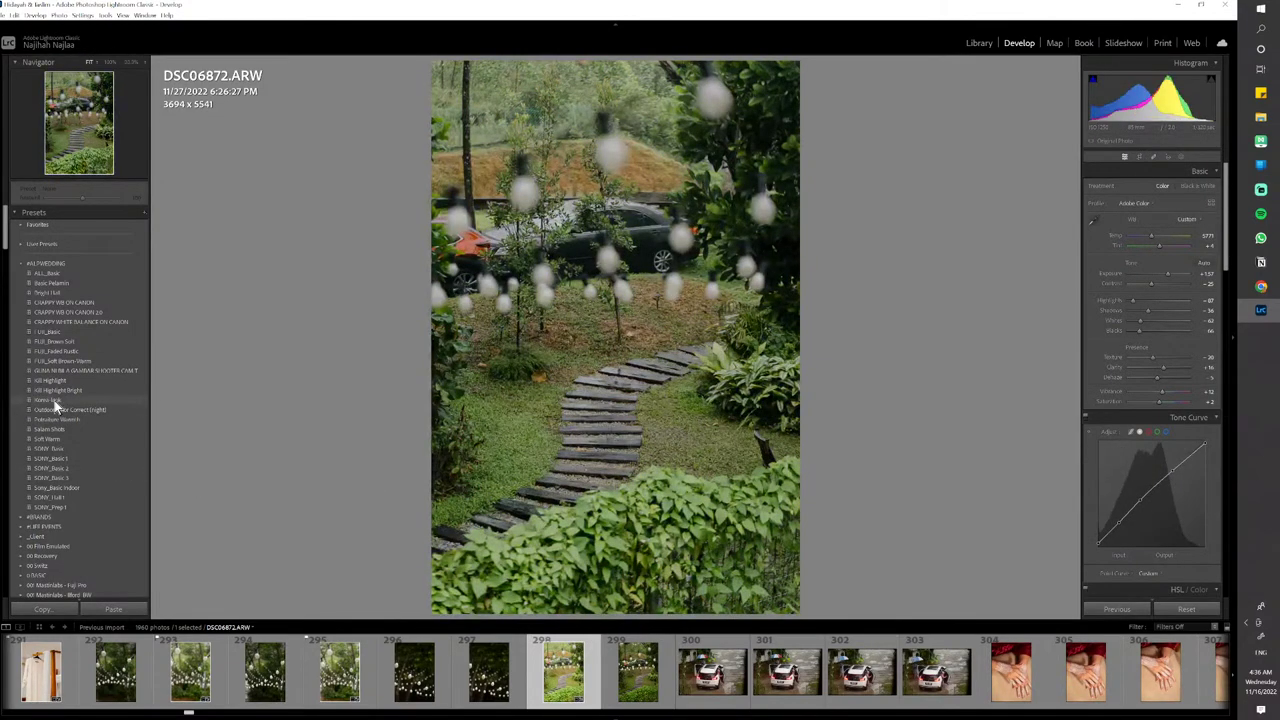
pyautogui.click(55, 400)
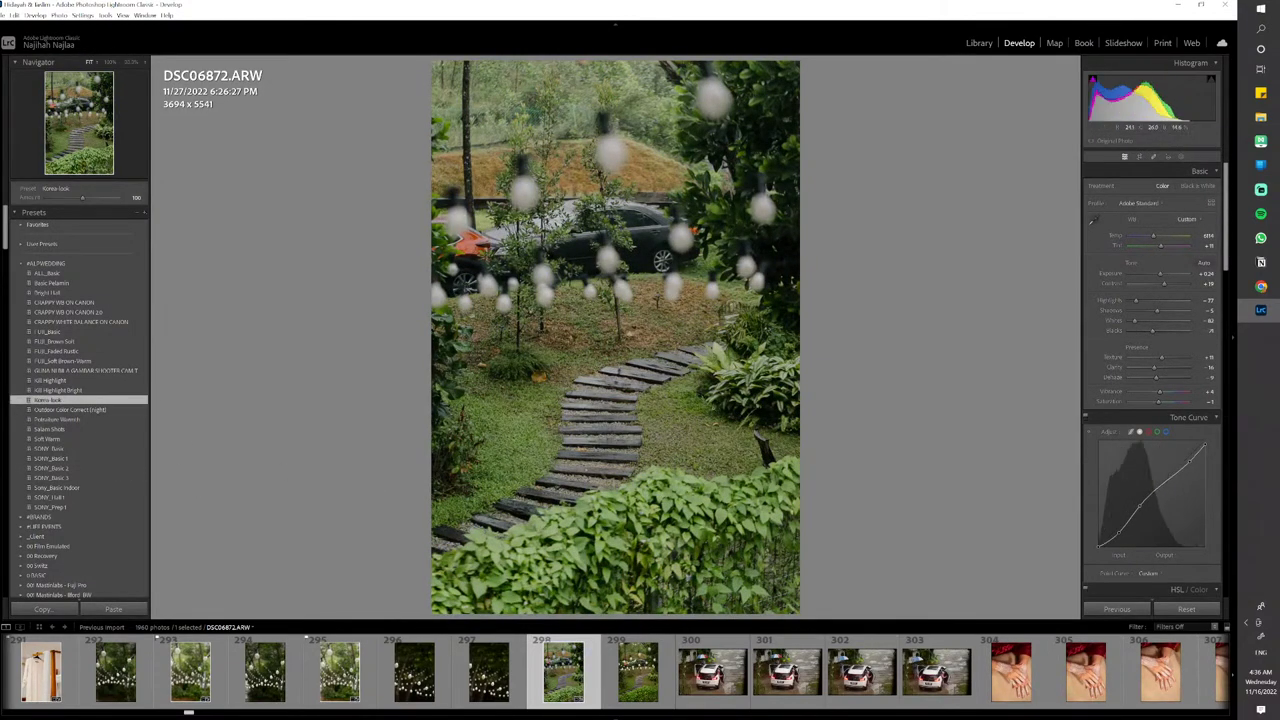
# Compare DSC06872 before and after editing, flag it as a pick, and adjust its crop slightly
pyautogui.press('y')
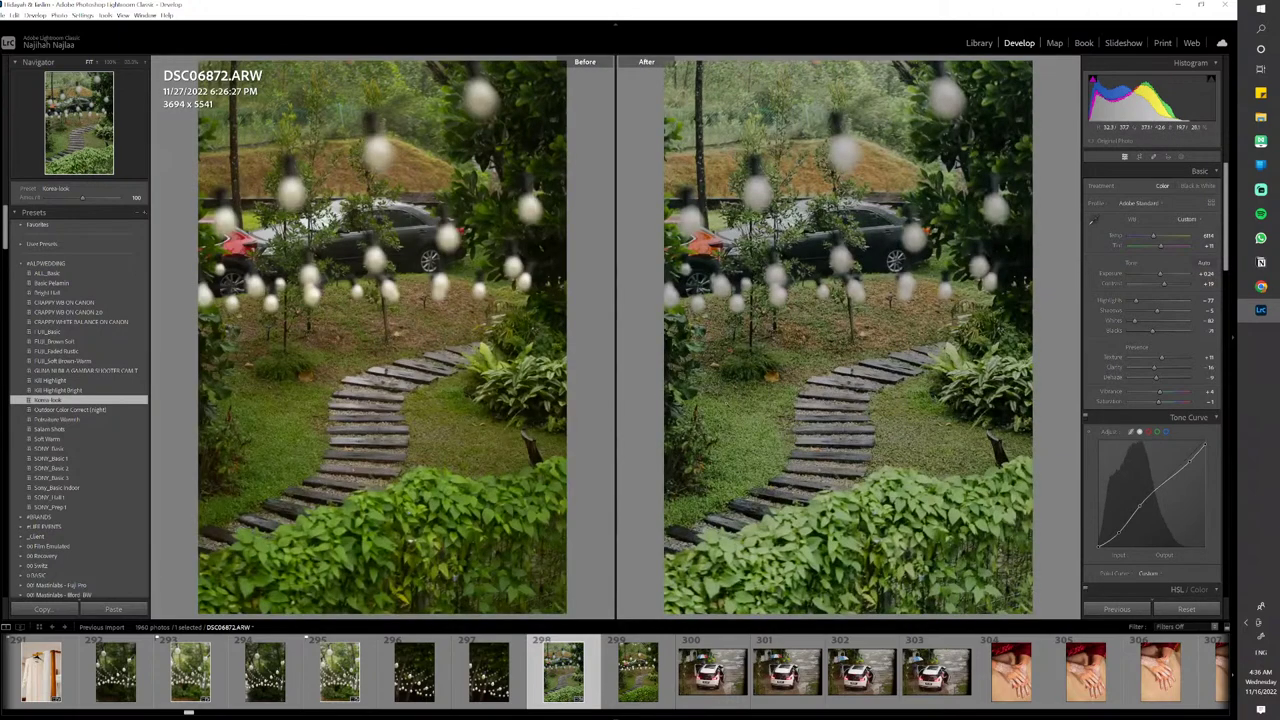
pyautogui.press('p')
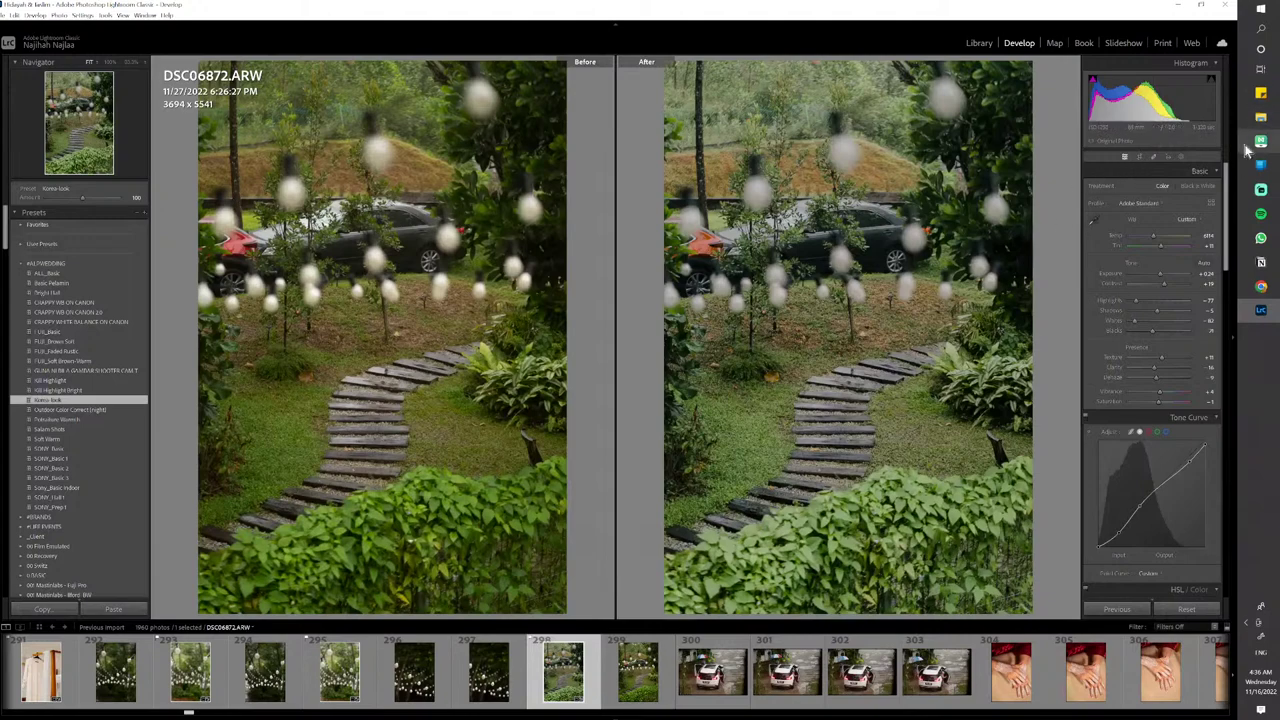
pyautogui.press('r')
pyautogui.press('d')
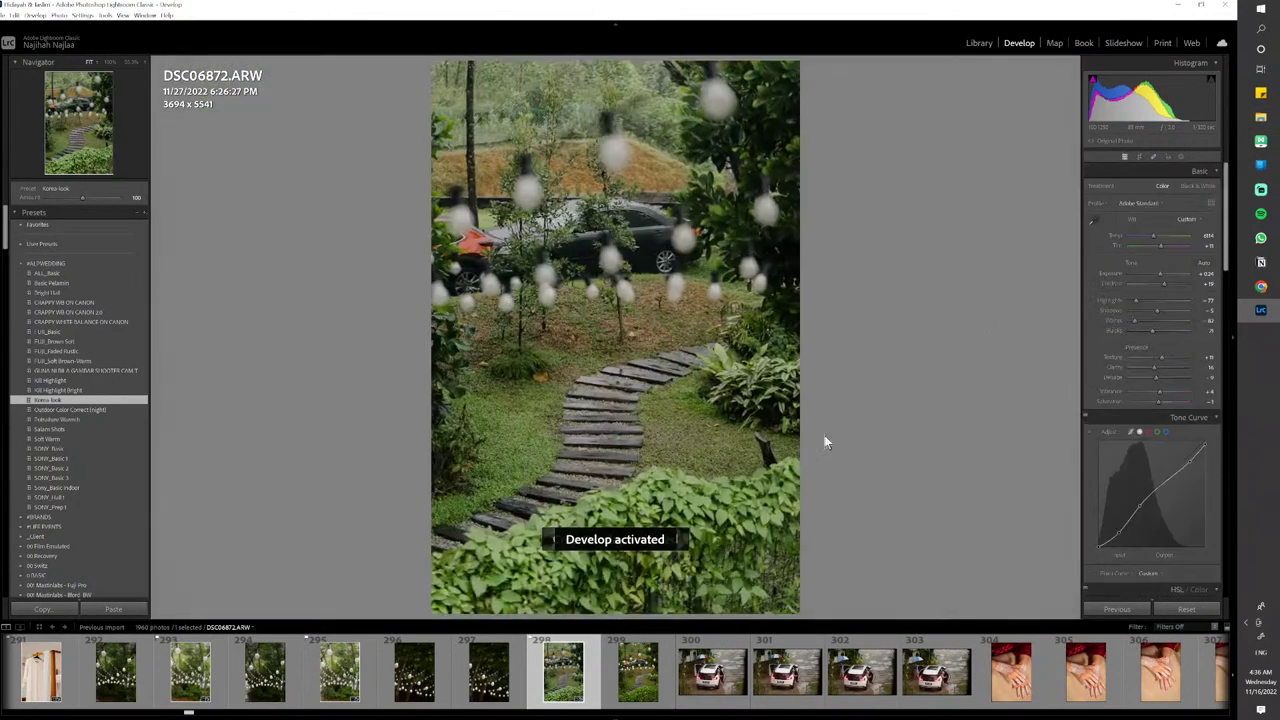
# Apply the preset listed just above Outdoor Color Correct (night) to the garden path photo DSC06873 and flag it as a pick
pyautogui.click(648, 680)
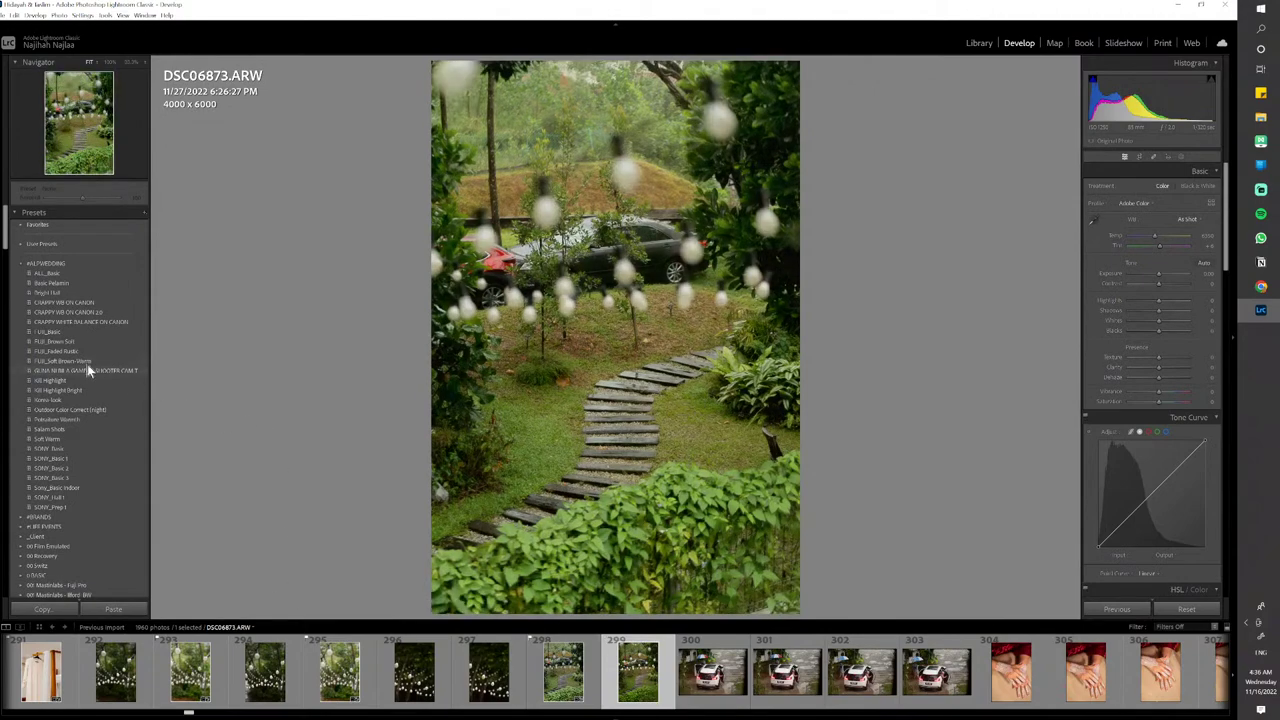
pyautogui.click(65, 400)
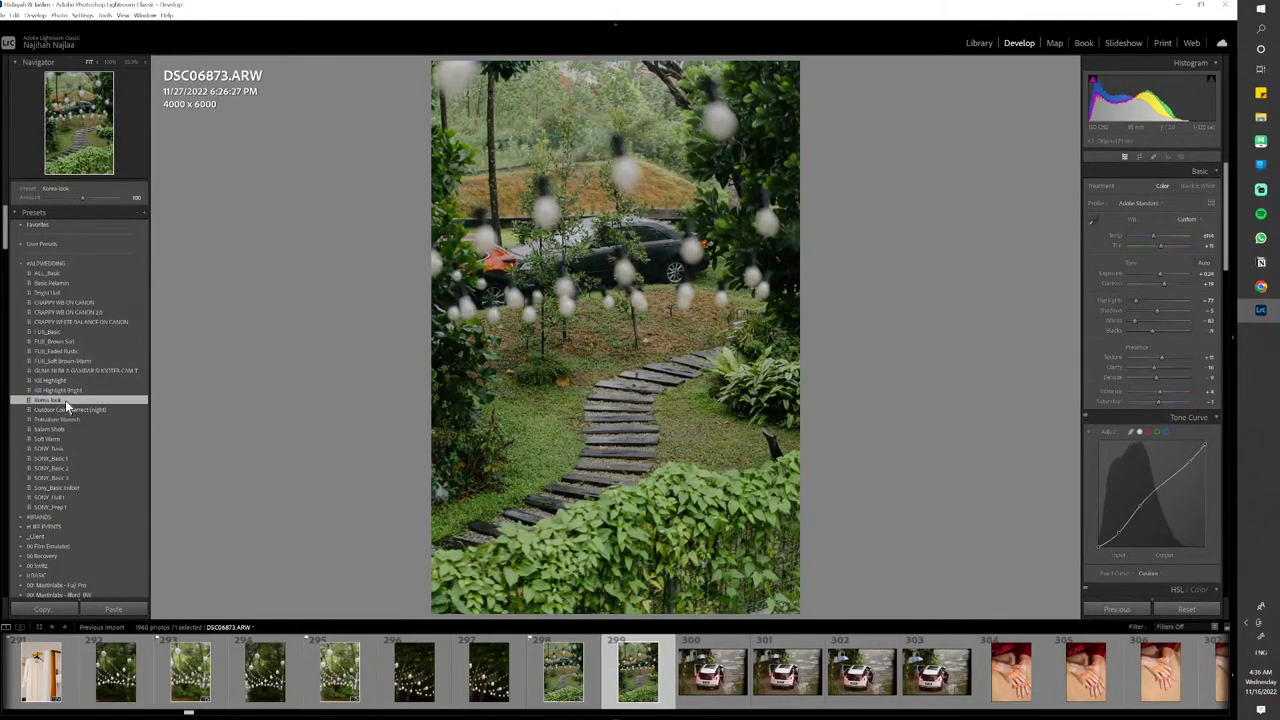
pyautogui.press('p')
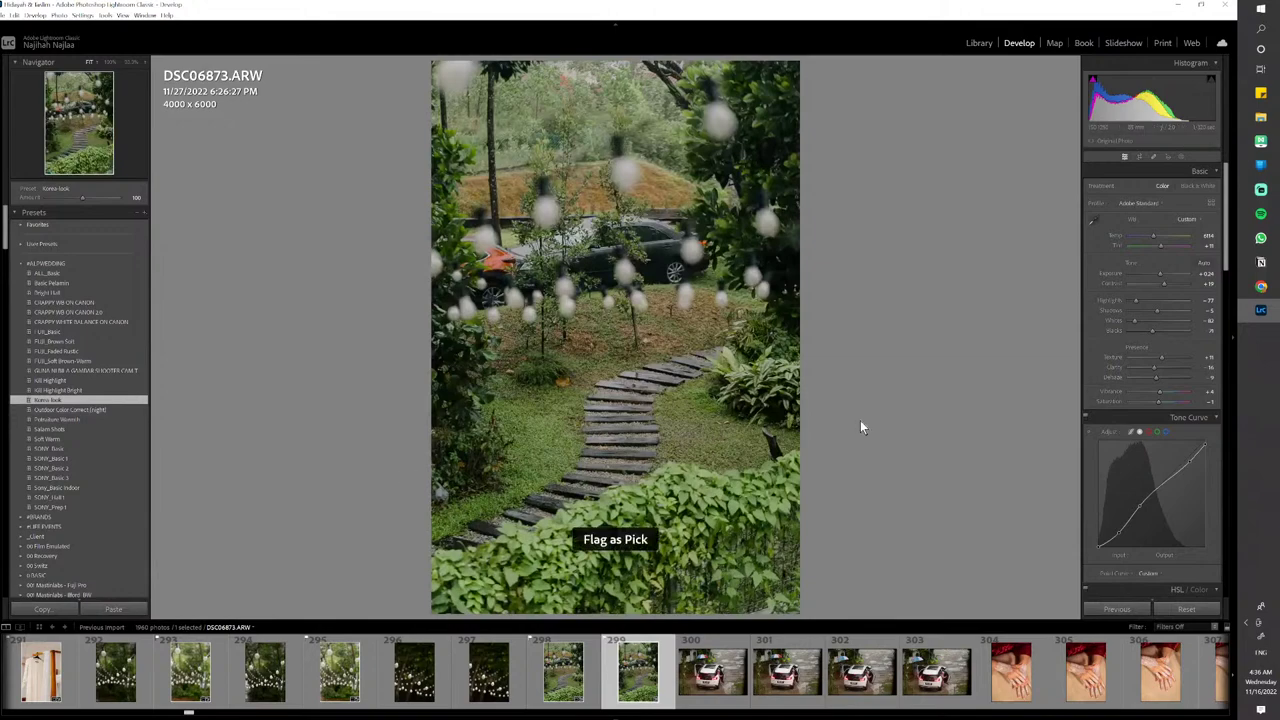
# Paste the copied develop settings onto the white car photo DSC06876, lower its exposure to about 1.06, and flag it as a pick
pyautogui.click(785, 672)
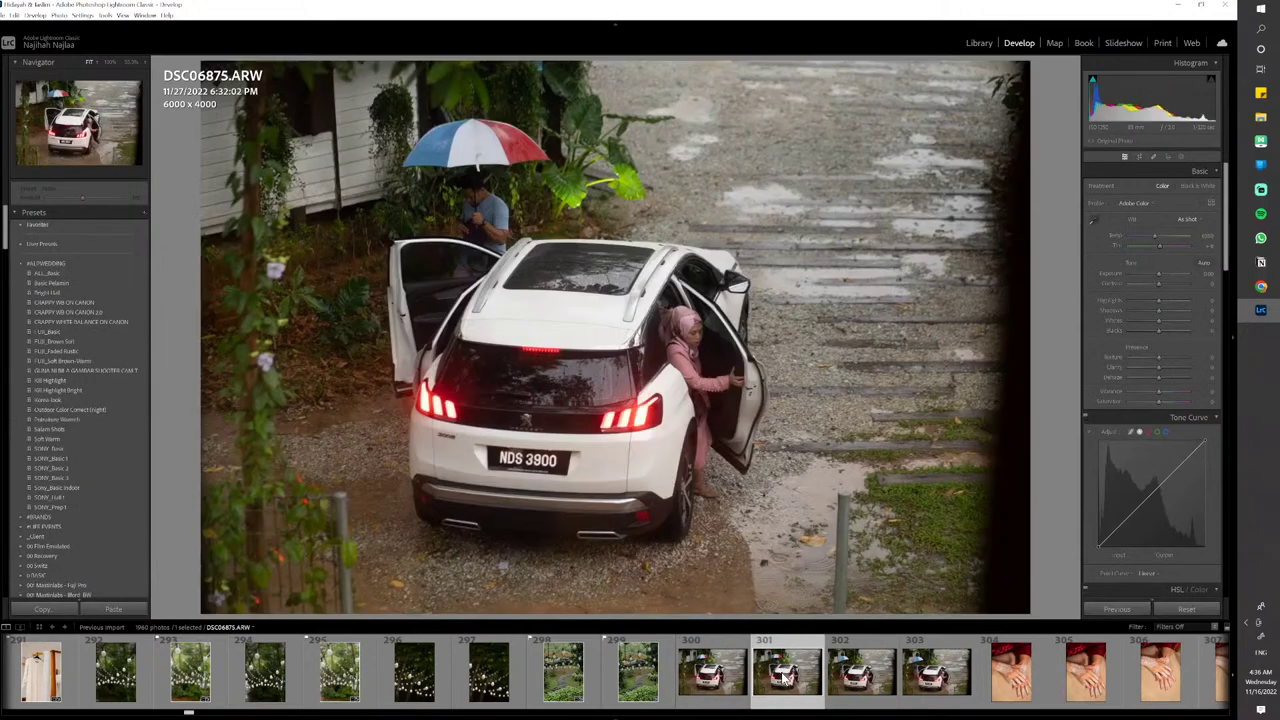
pyautogui.click(866, 682)
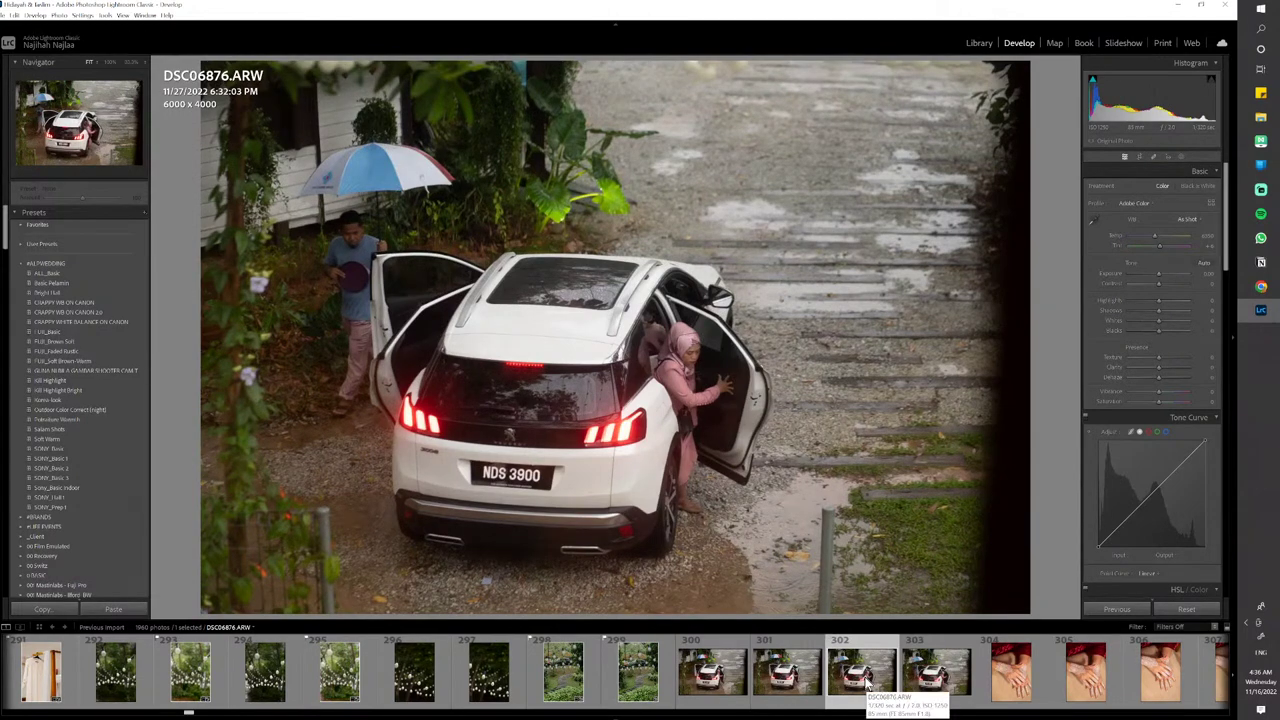
pyautogui.hotkey('ctrl', 'shift', 'v')
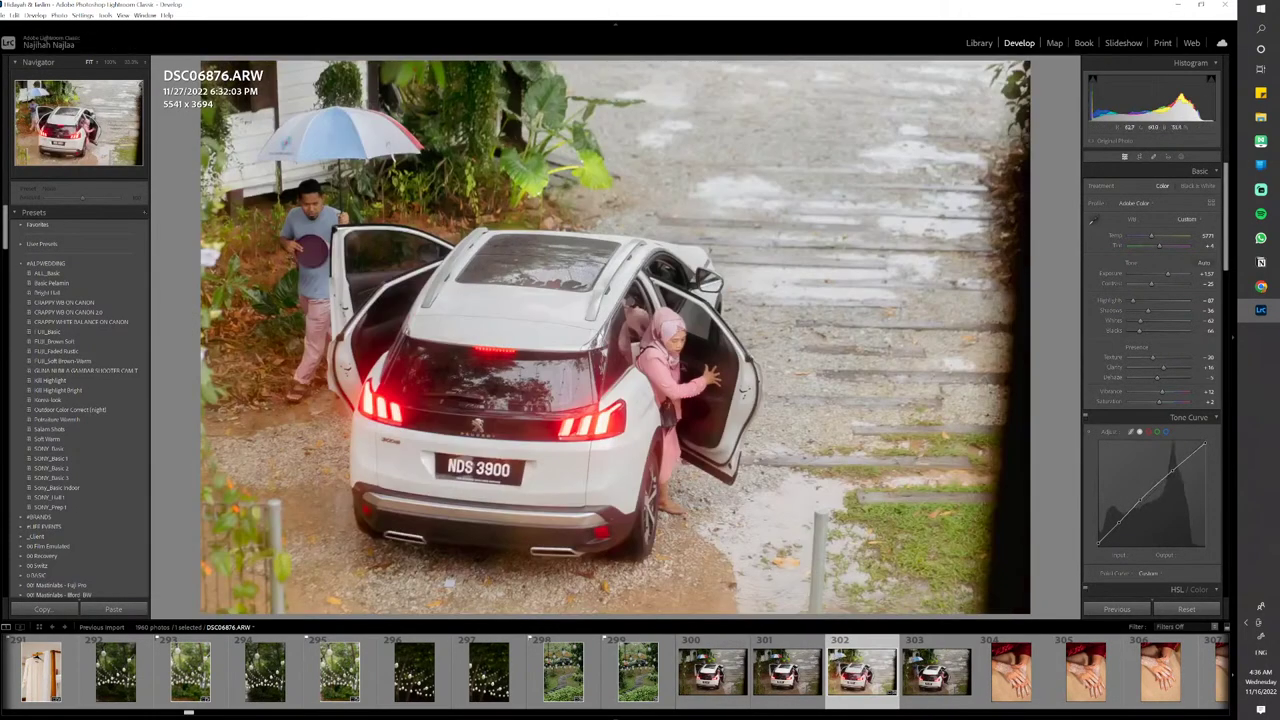
pyautogui.moveTo(1198, 274); pyautogui.dragTo(1168, 280)
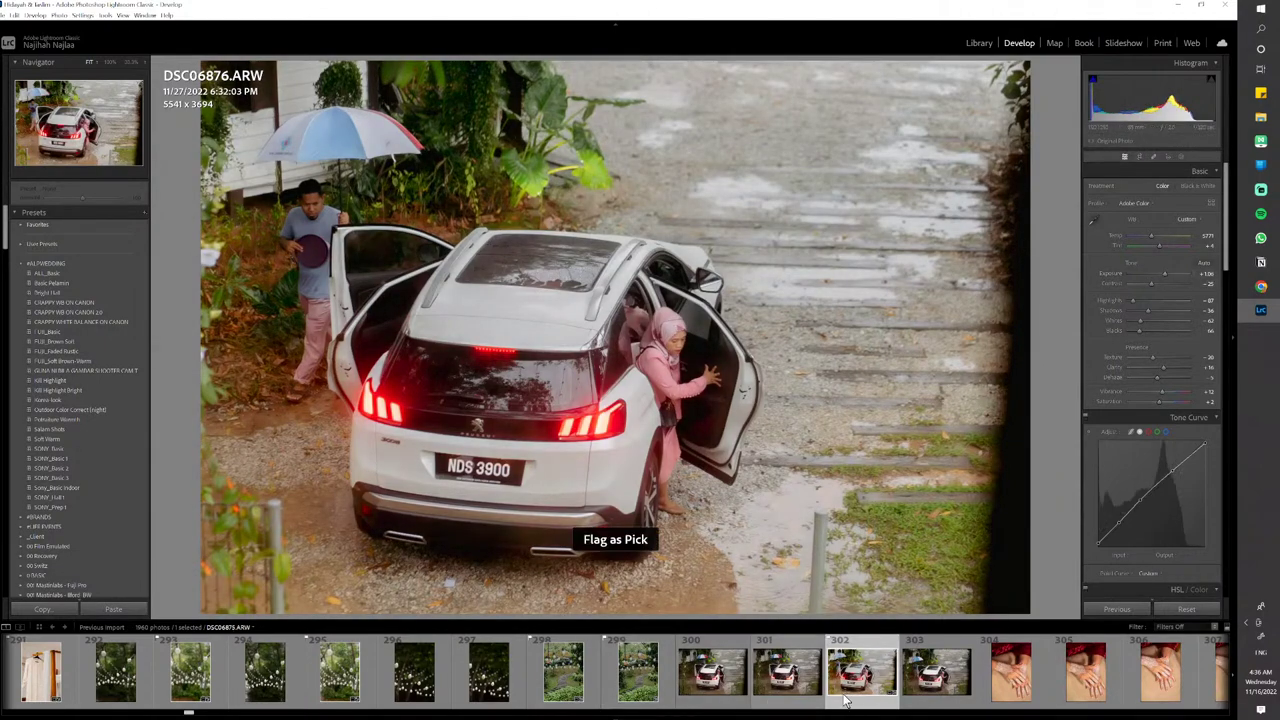
# Apply the Salam Shots preset to the henna hands photo DSC06878
pyautogui.click(992, 664)
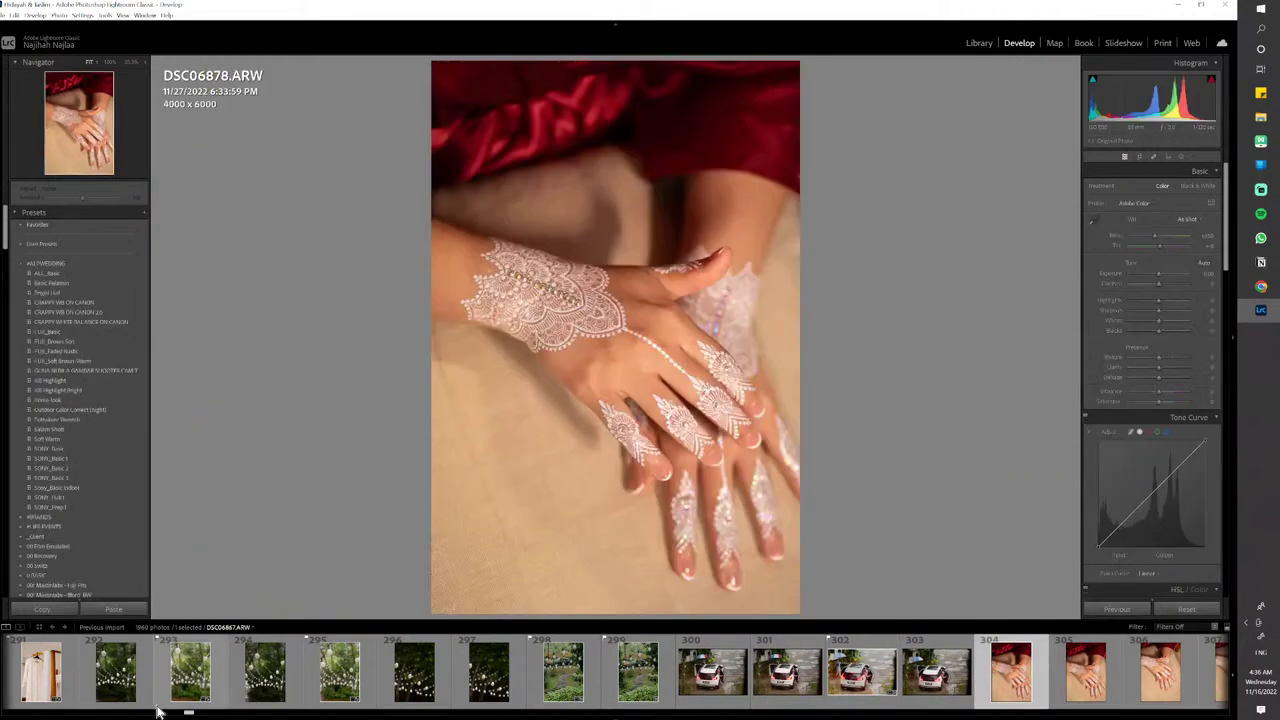
pyautogui.click(84, 412)
pyautogui.click(80, 420)
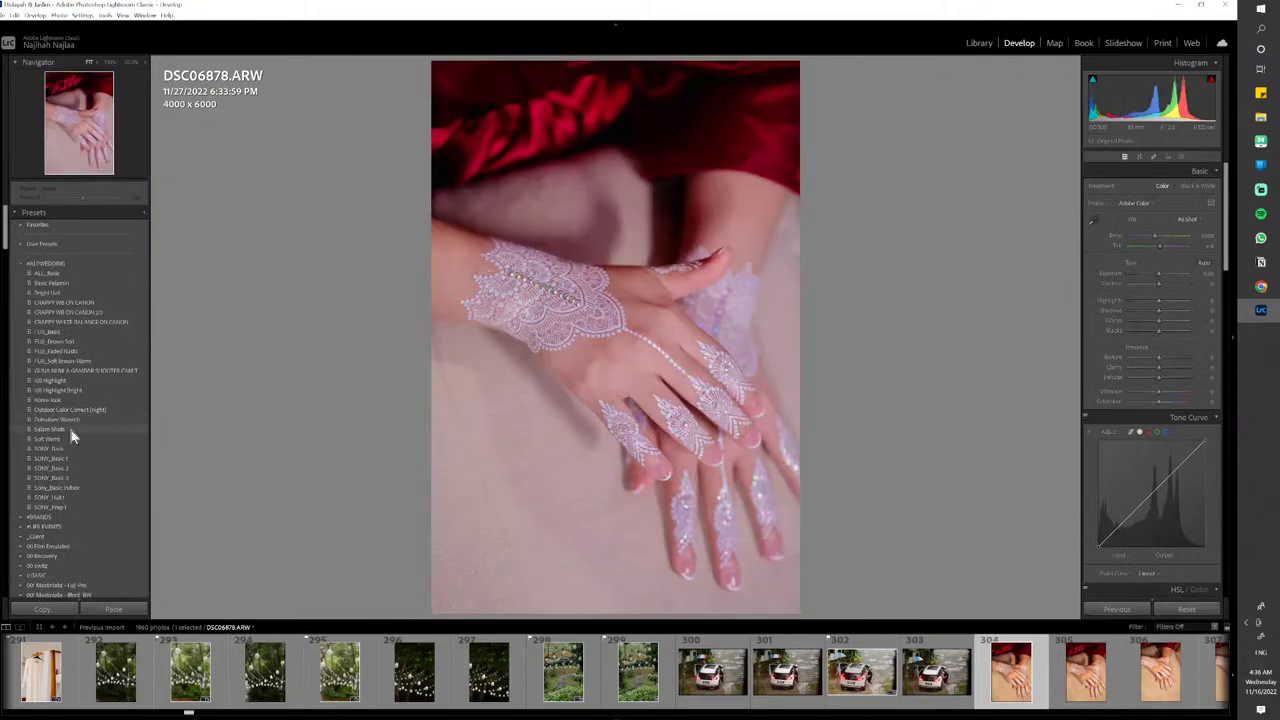
pyautogui.click(70, 431)
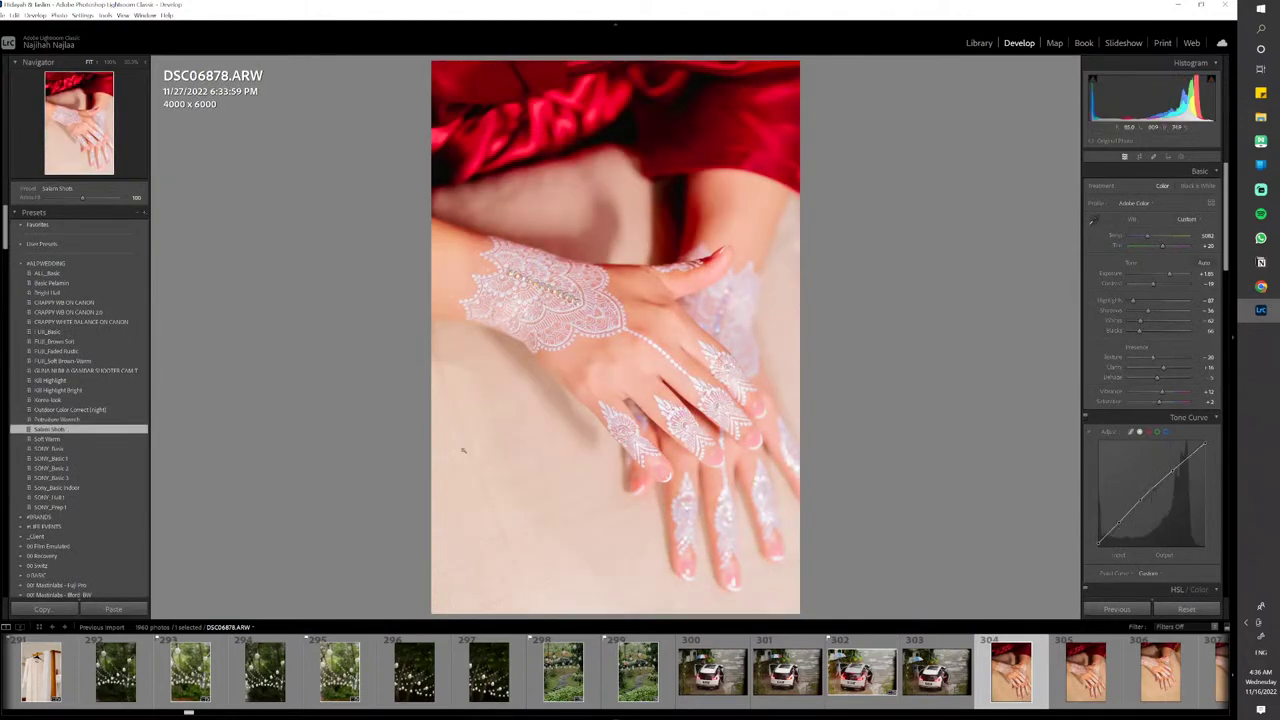
# Fine-tune DSC06878 with exposure at about +1.23, tint at +4 and vibrance at -4, and raise its contrast
pyautogui.moveTo(1171, 276); pyautogui.dragTo(1166, 277)
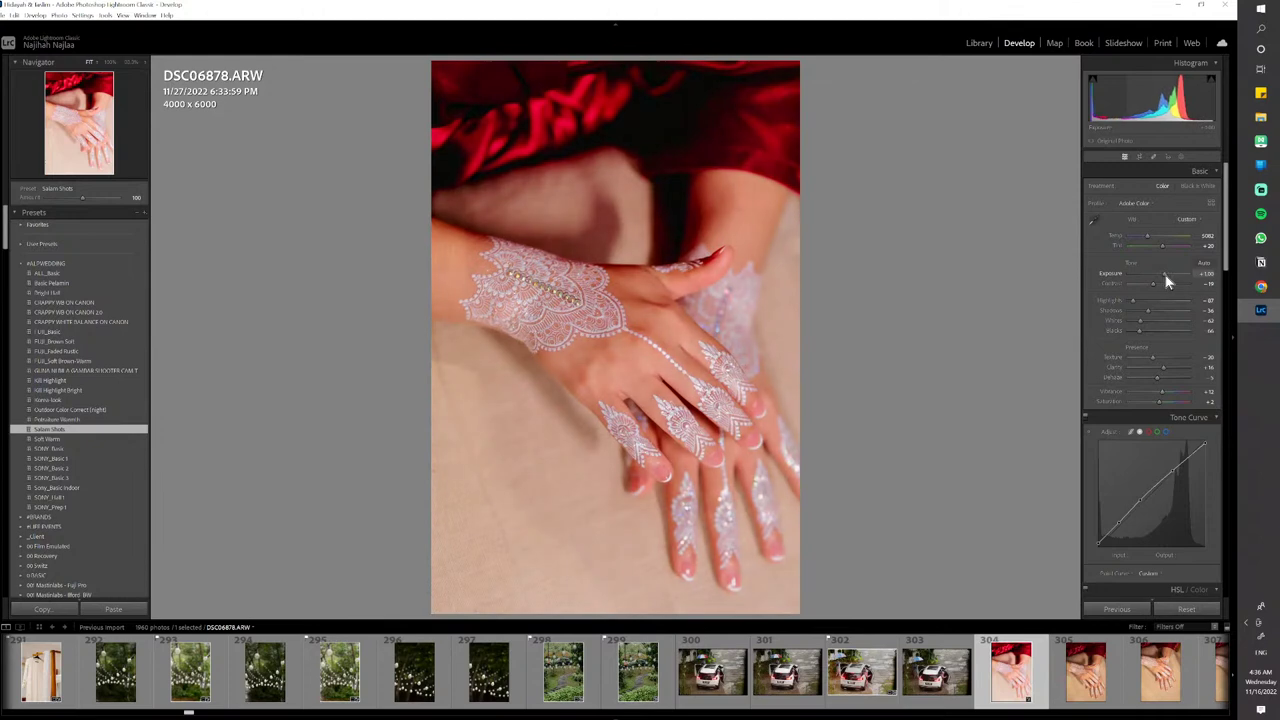
pyautogui.click(1157, 284)
pyautogui.click(1163, 273)
pyautogui.click(1159, 245)
pyautogui.click(1166, 274)
pyautogui.click(1163, 274)
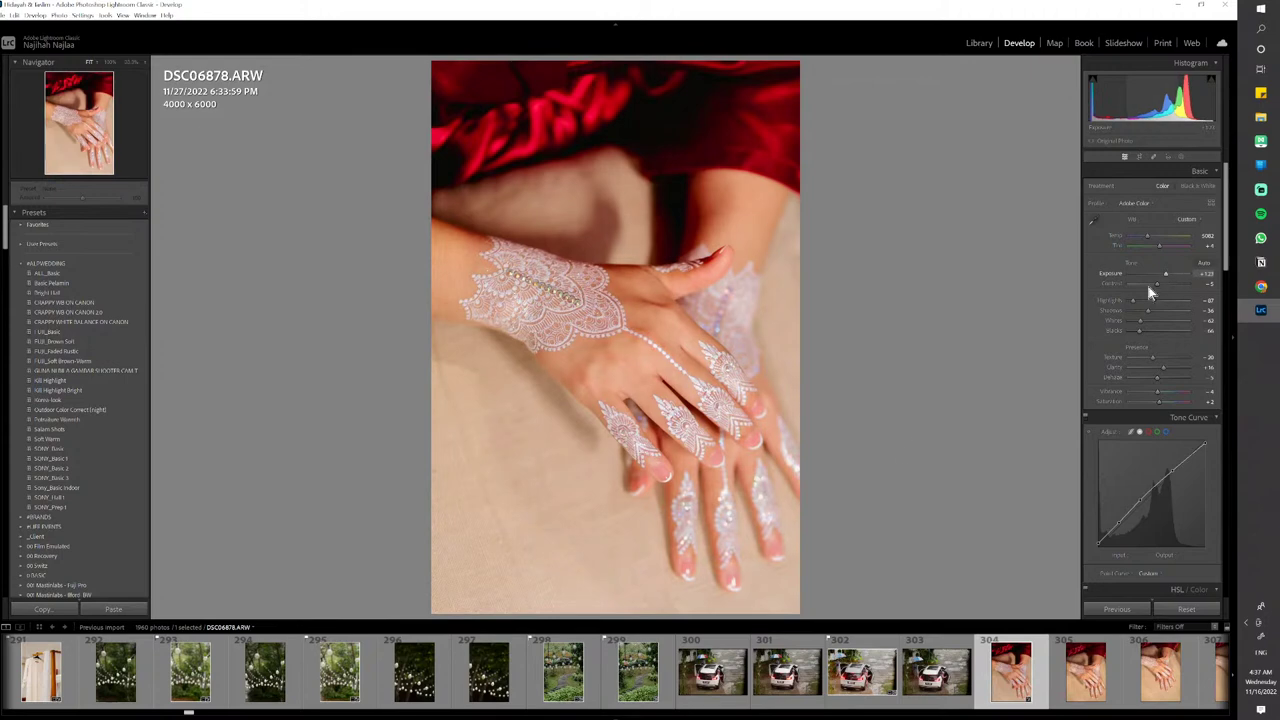
# Flag DSC06878 as a pick and copy its develop settings
pyautogui.press('p')
pyautogui.hotkey('ctrl', 'shift', 'c')
pyautogui.press('Return')
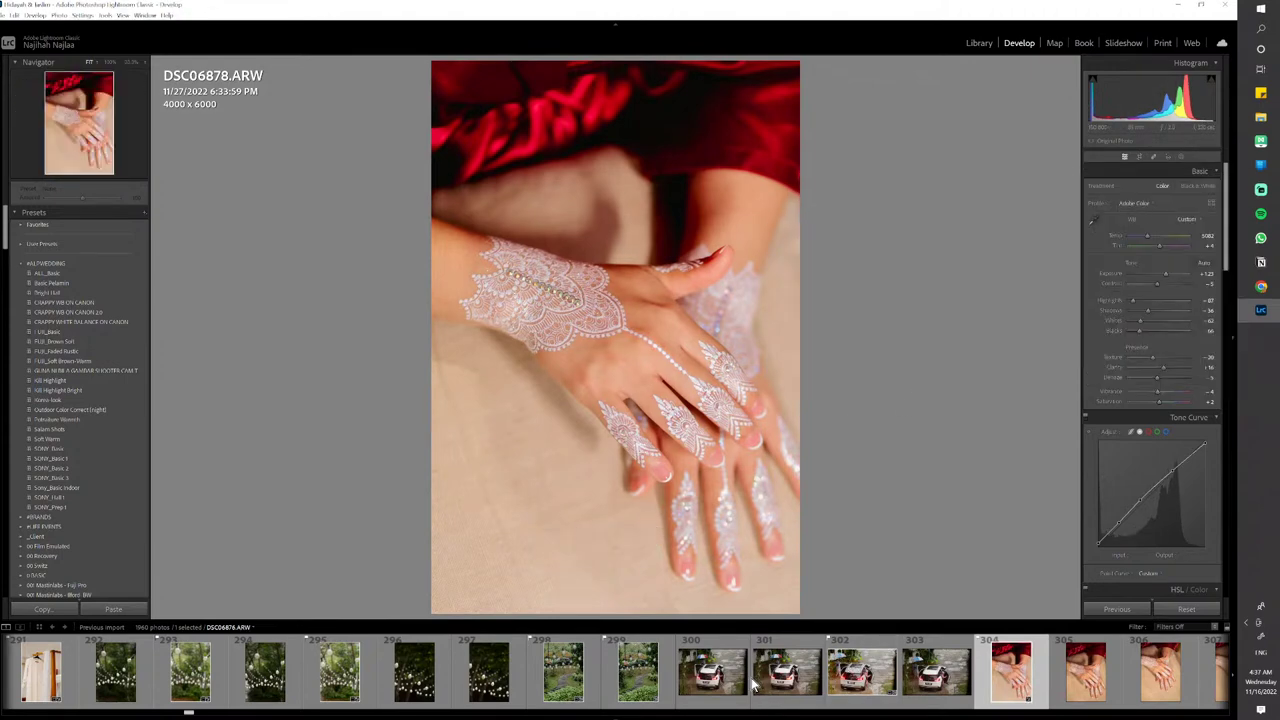
pyautogui.press('p')
# Paste the copied settings onto the henna hands photo DSC06882, flag it as a pick, and straighten its crop slightly
pyautogui.scroll(-5, 755, 685)
pyautogui.click(498, 688)
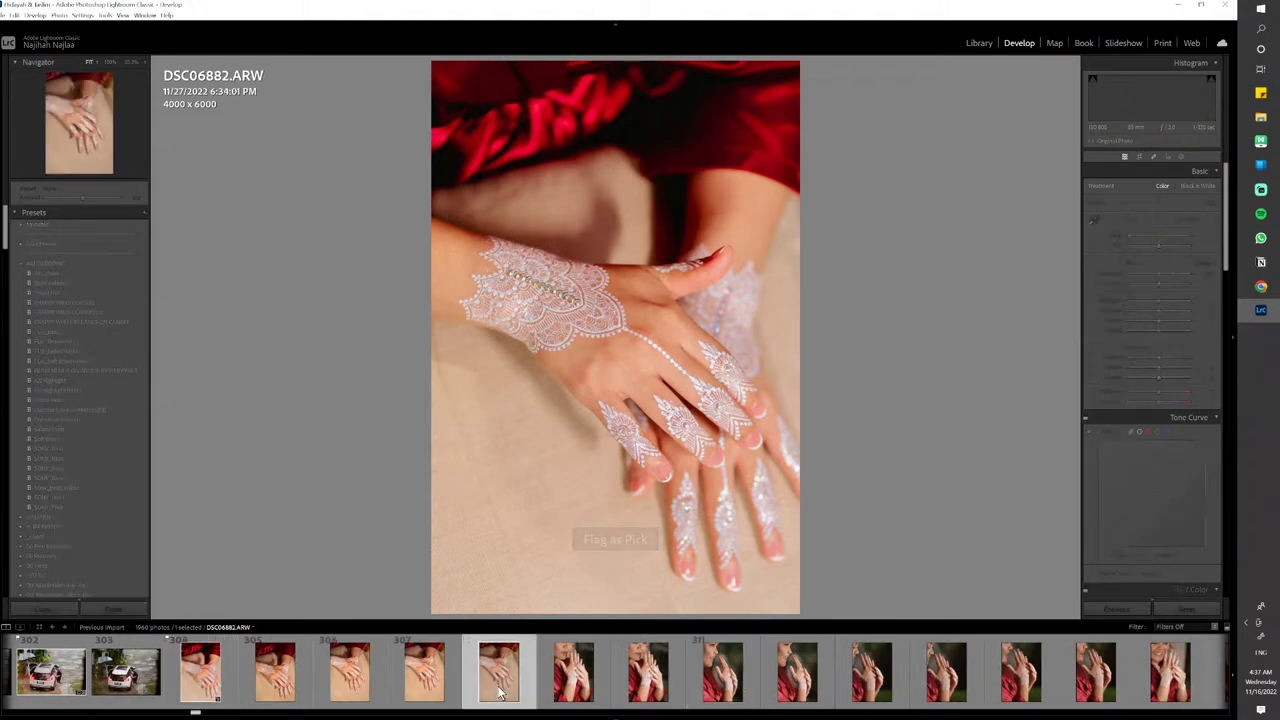
pyautogui.press('p')
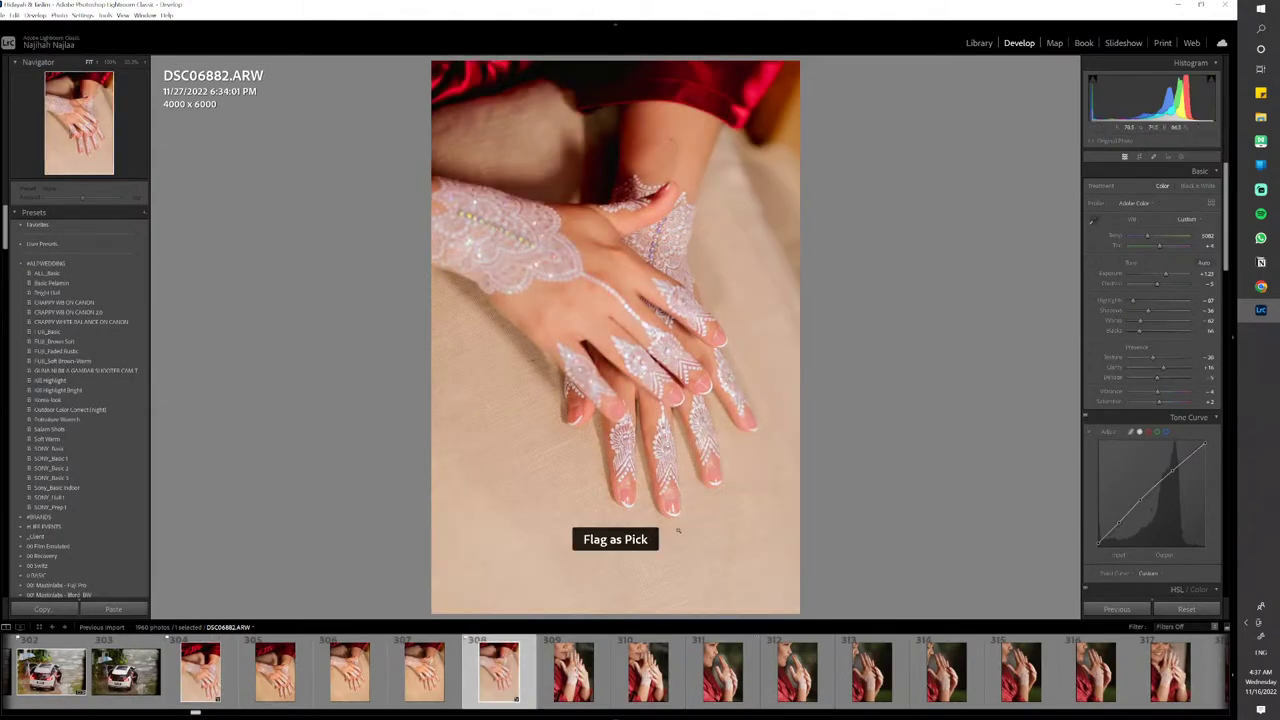
pyautogui.press('r')
pyautogui.moveTo(946, 343); pyautogui.dragTo(891, 343)
pyautogui.press('Return')
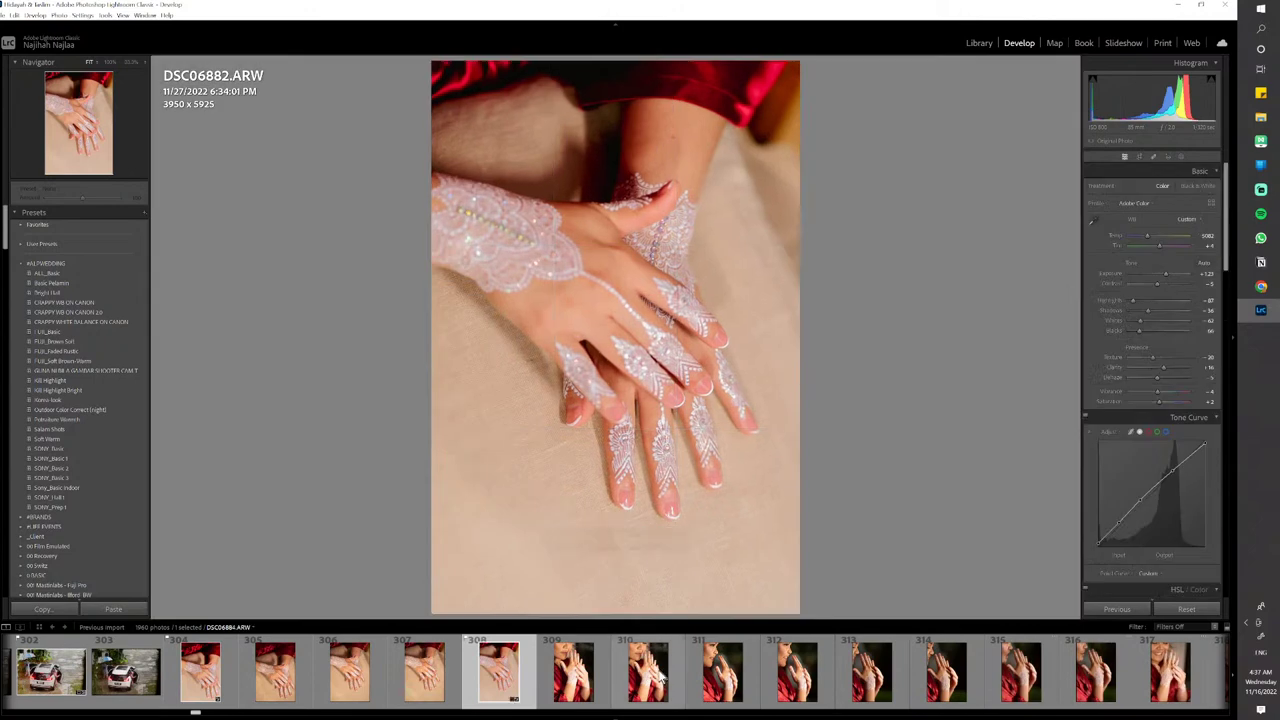
# Paste the copied settings onto the henna portraits DSC06884 and DSC06886 and flag both as picks
pyautogui.click(645, 685)
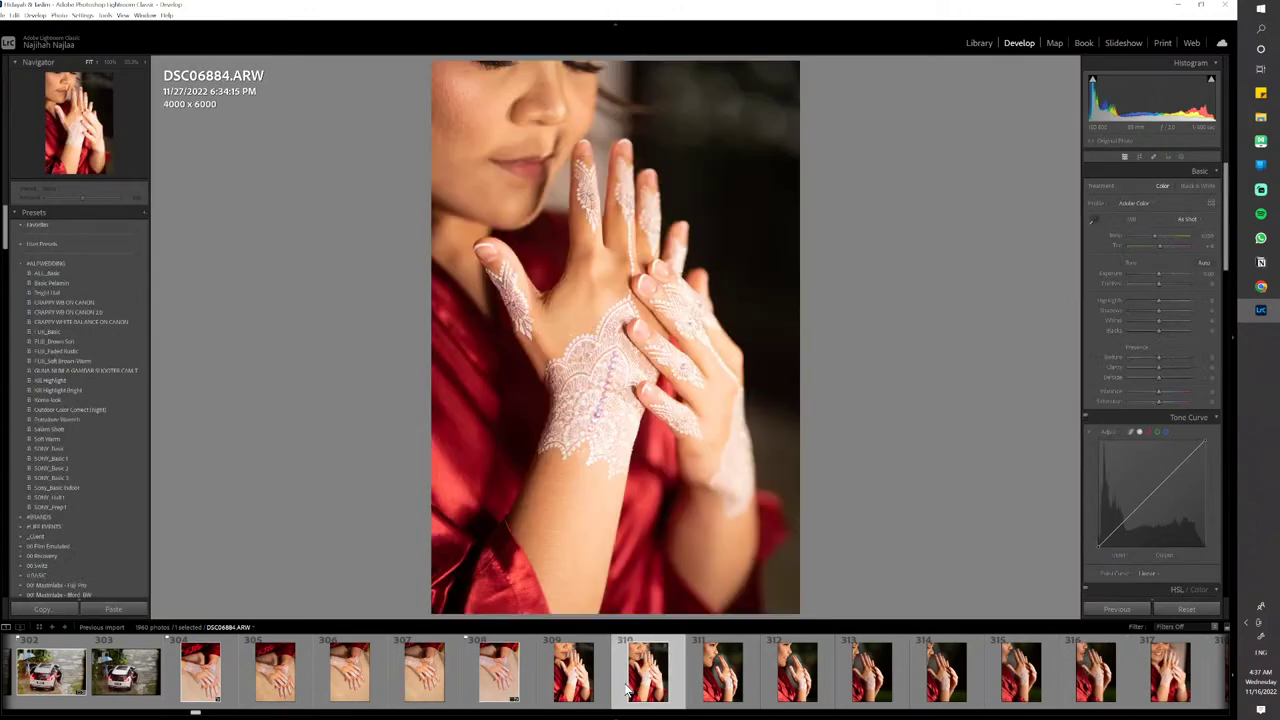
pyautogui.hotkey('ctrl', 'shift', 'v')
pyautogui.press('p')
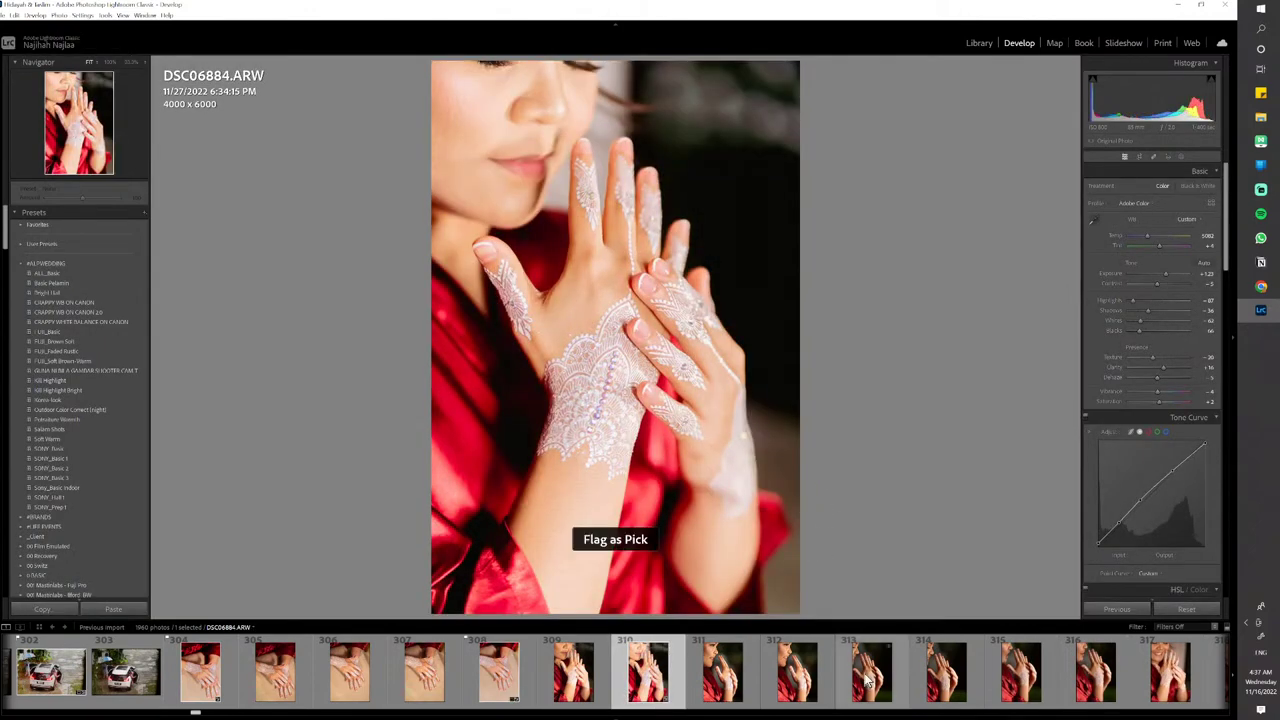
pyautogui.click(797, 672)
pyautogui.hotkey('ctrl', 'shift', 'v')
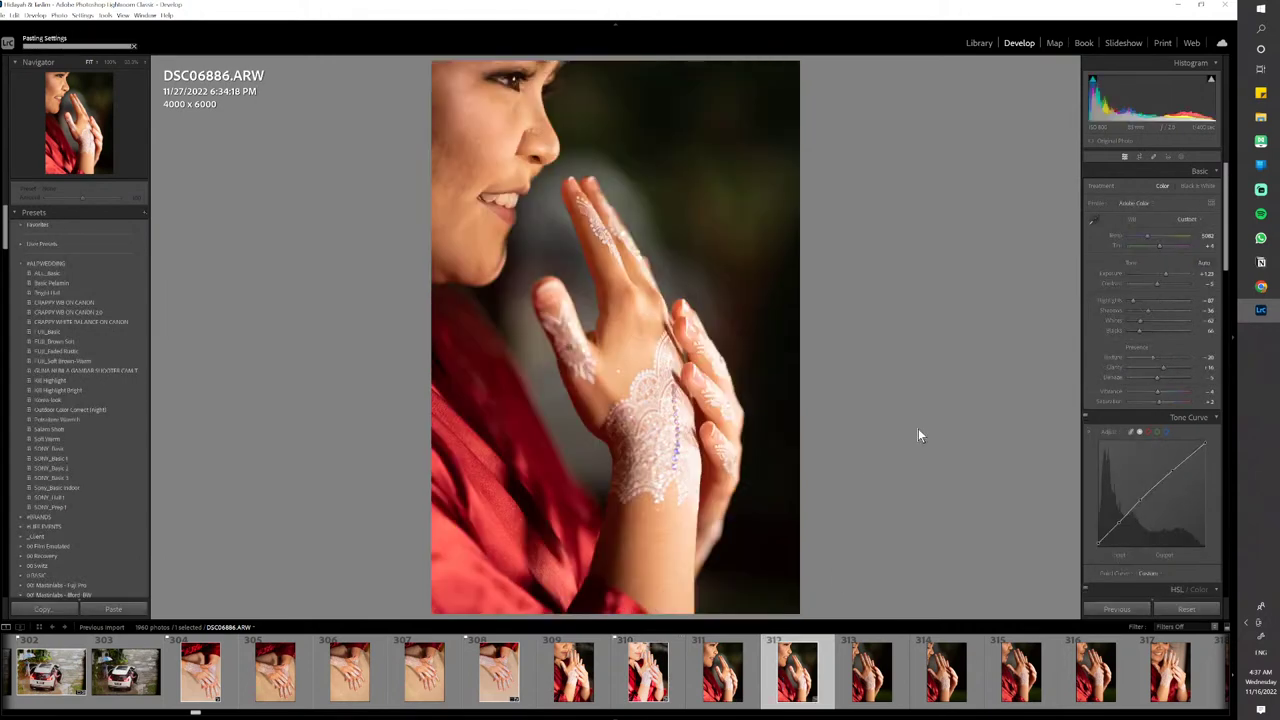
pyautogui.press('p')
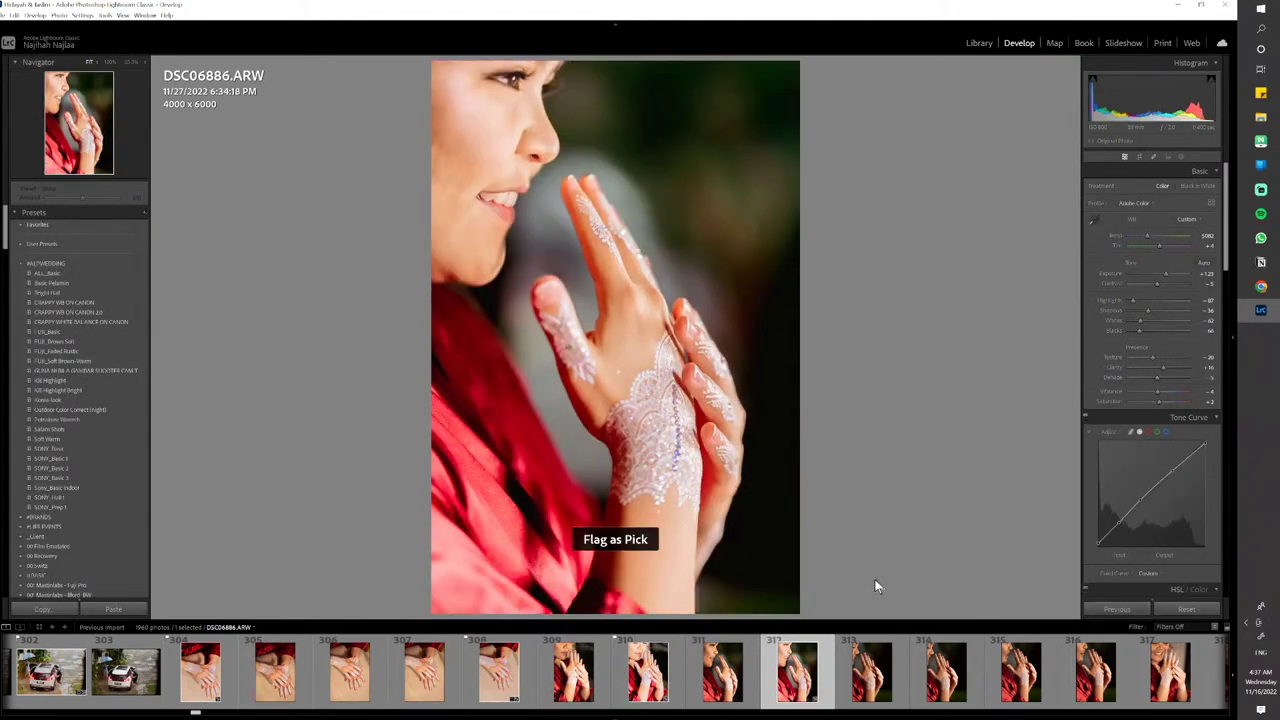
# Paste the copied settings onto the henna portrait DSC06888 and flag it as a pick
pyautogui.click(914, 681)
pyautogui.hotkey('ctrl', 'shift', 'v')
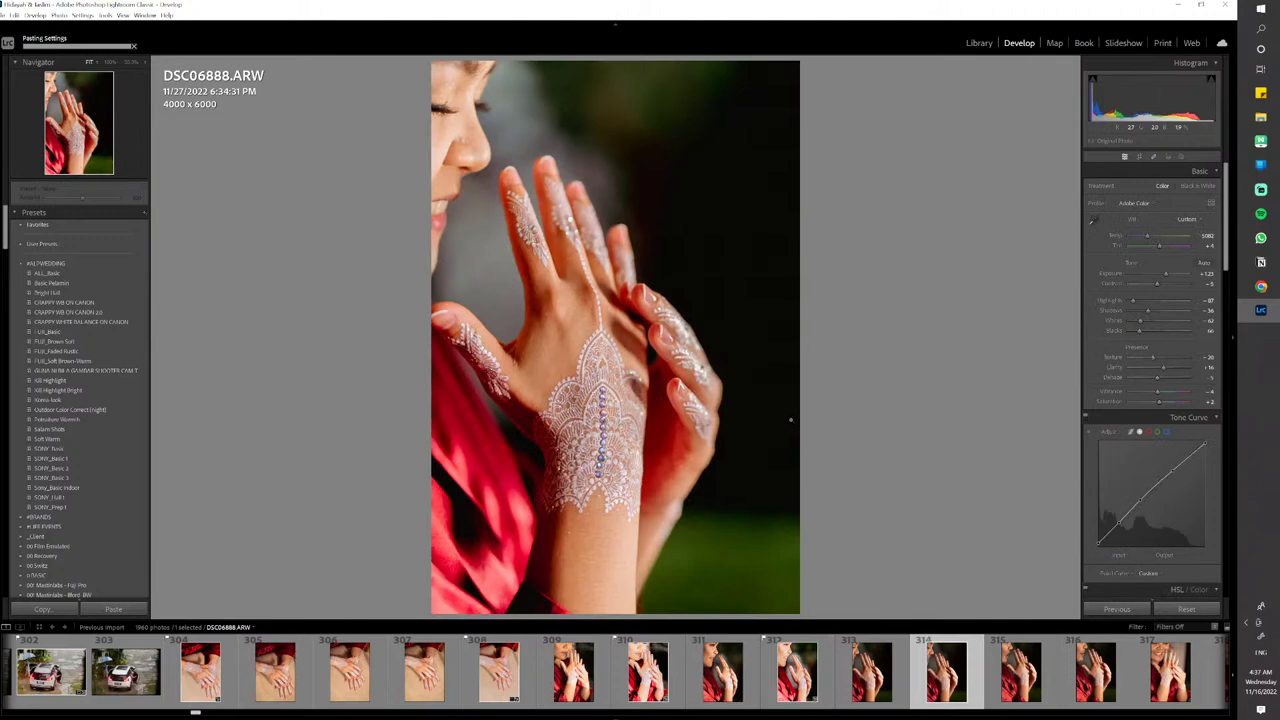
pyautogui.press('p')
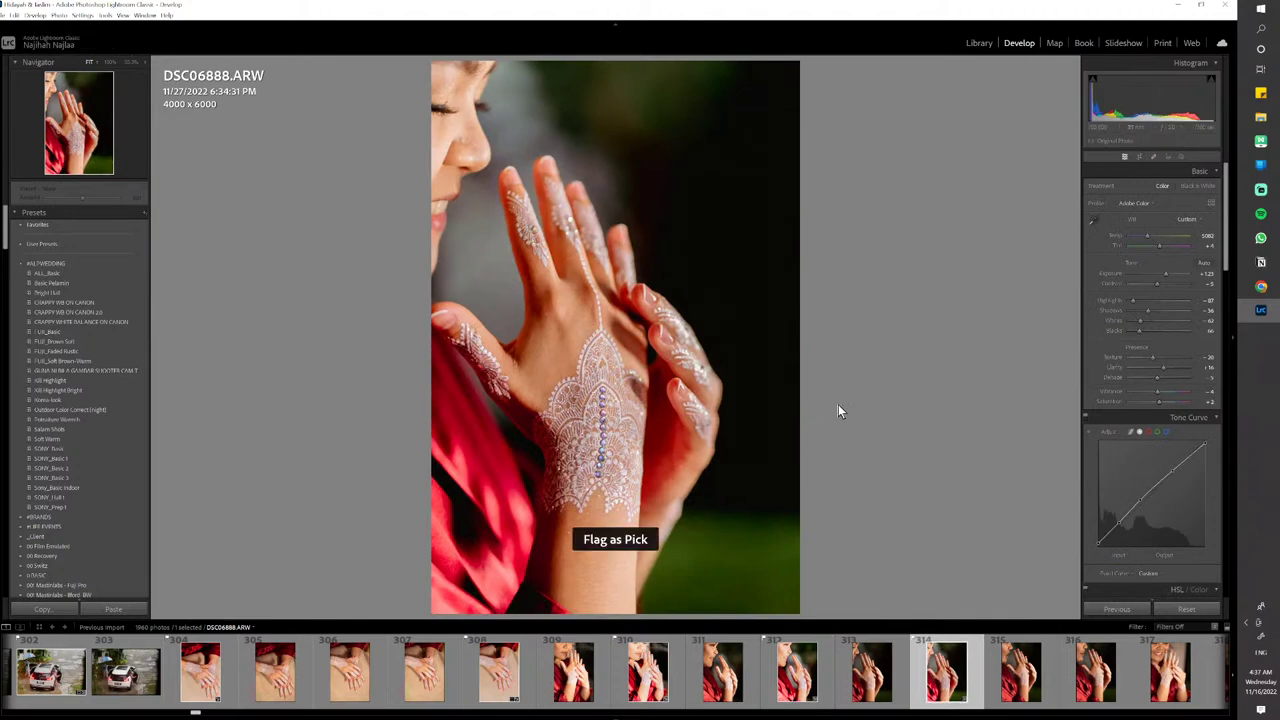
# Lower the contrast of DSC06888 to about -31, raise its exposure slightly, and keep it flagged as a pick
pyautogui.click(1149, 284)
pyautogui.click(1164, 280)
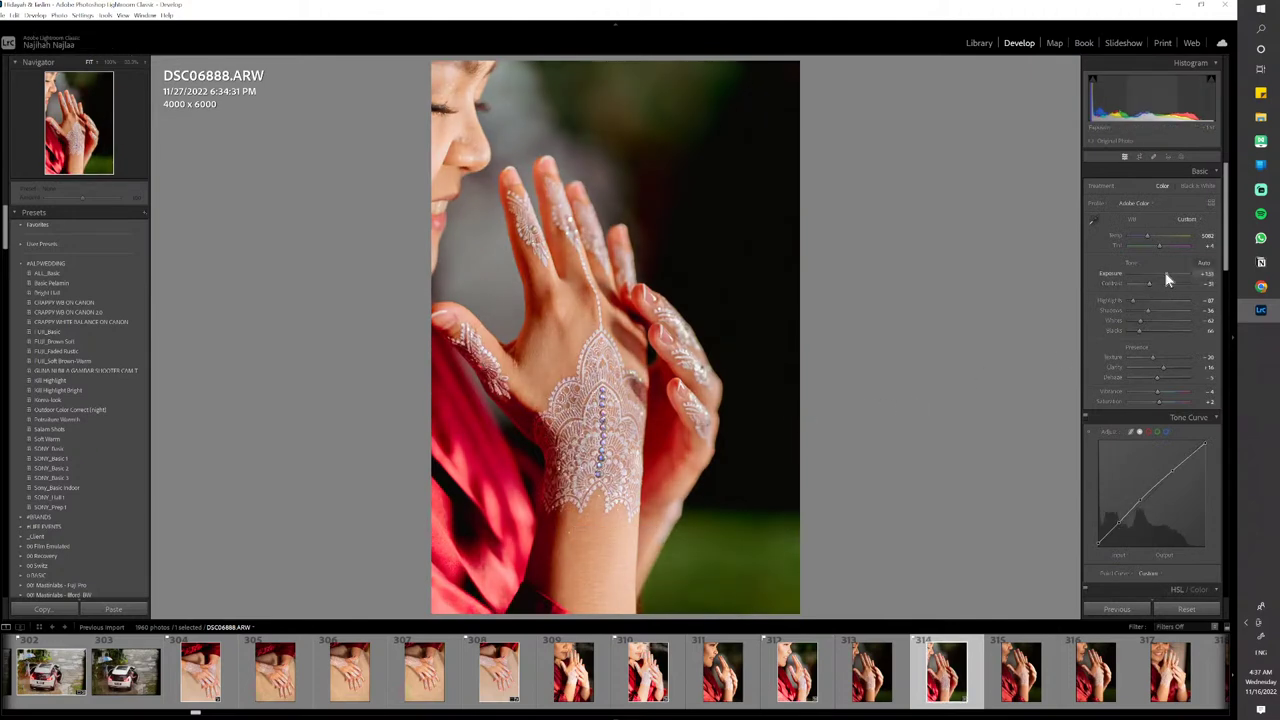
pyautogui.press('p')
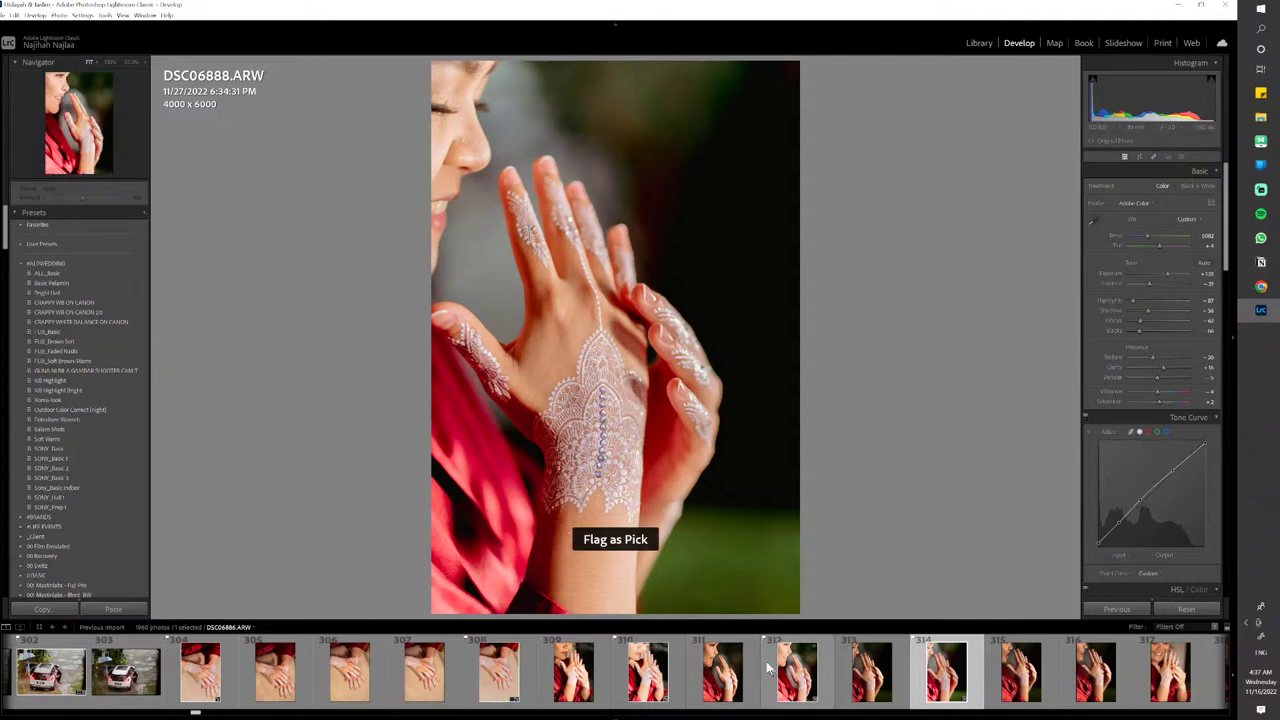
# Copy the develop settings of DSC06888, paste them onto DSC06890, and flag that photo as a pick
pyautogui.scroll(-3, 697, 686)
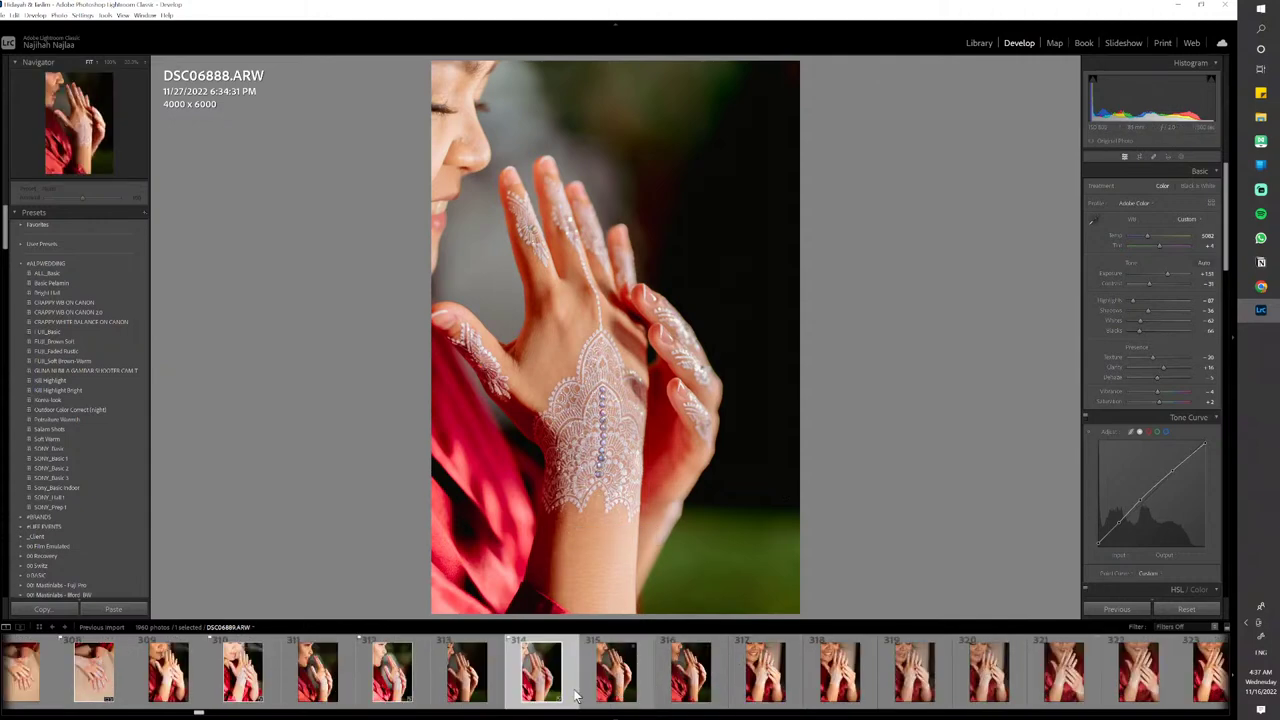
pyautogui.hotkey('ctrl', 'shift', 'c')
pyautogui.press('Return')
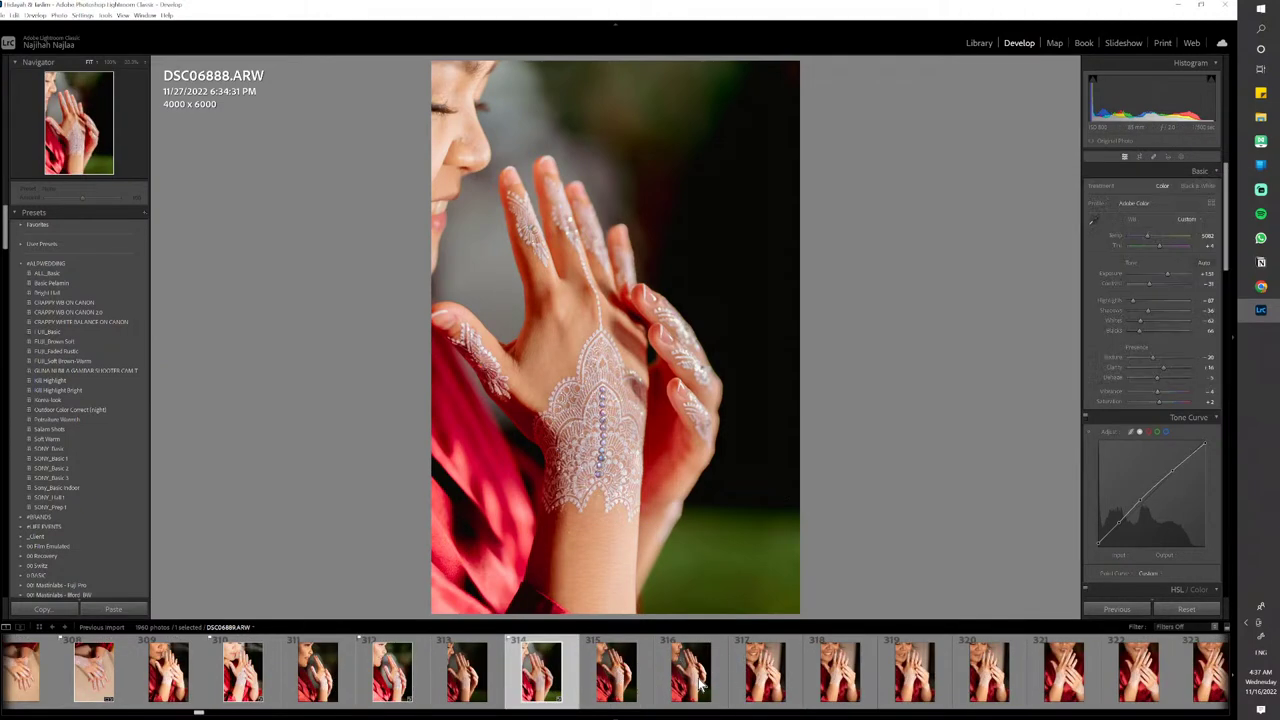
pyautogui.click(700, 684)
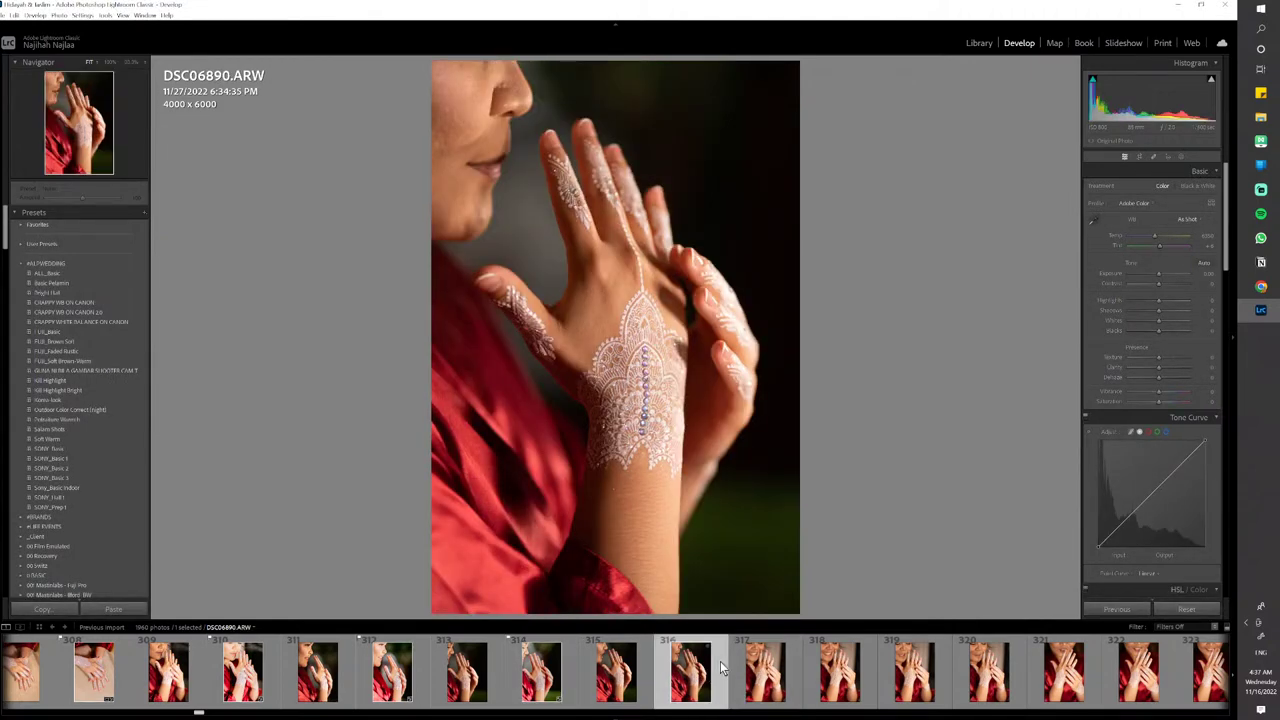
pyautogui.hotkey('ctrl', 'shift', 'v')
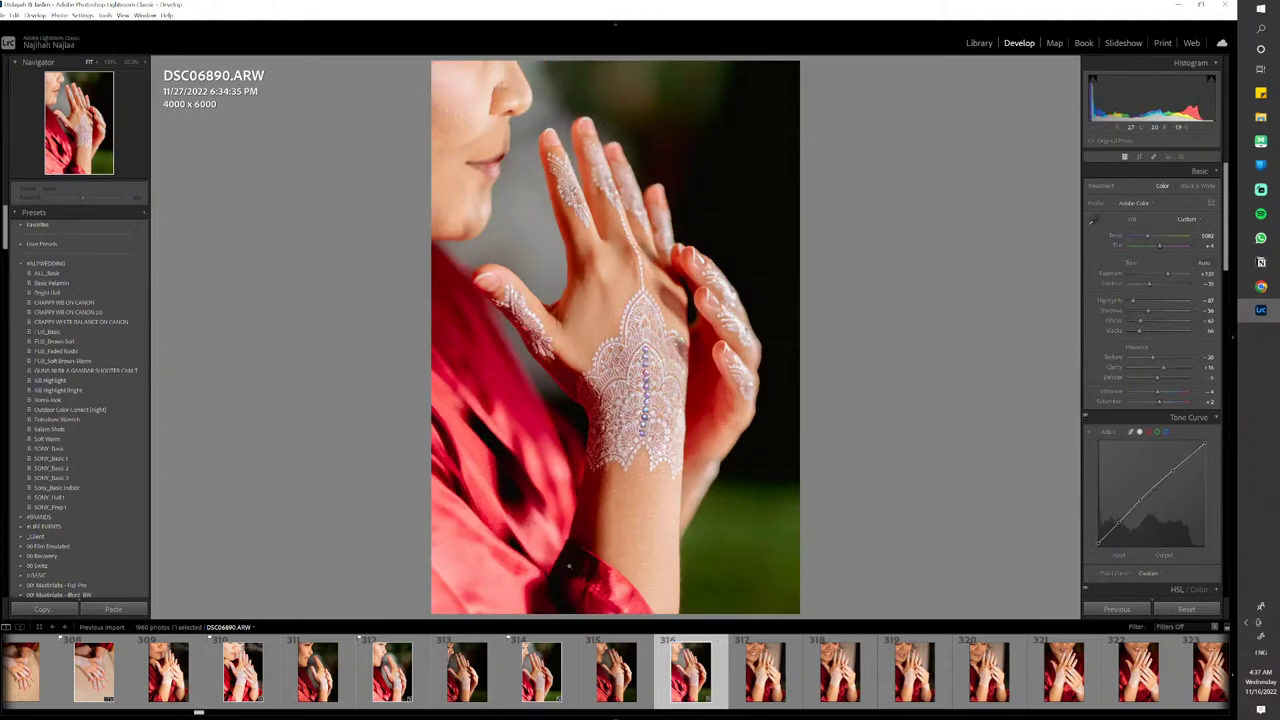
pyautogui.press('p')
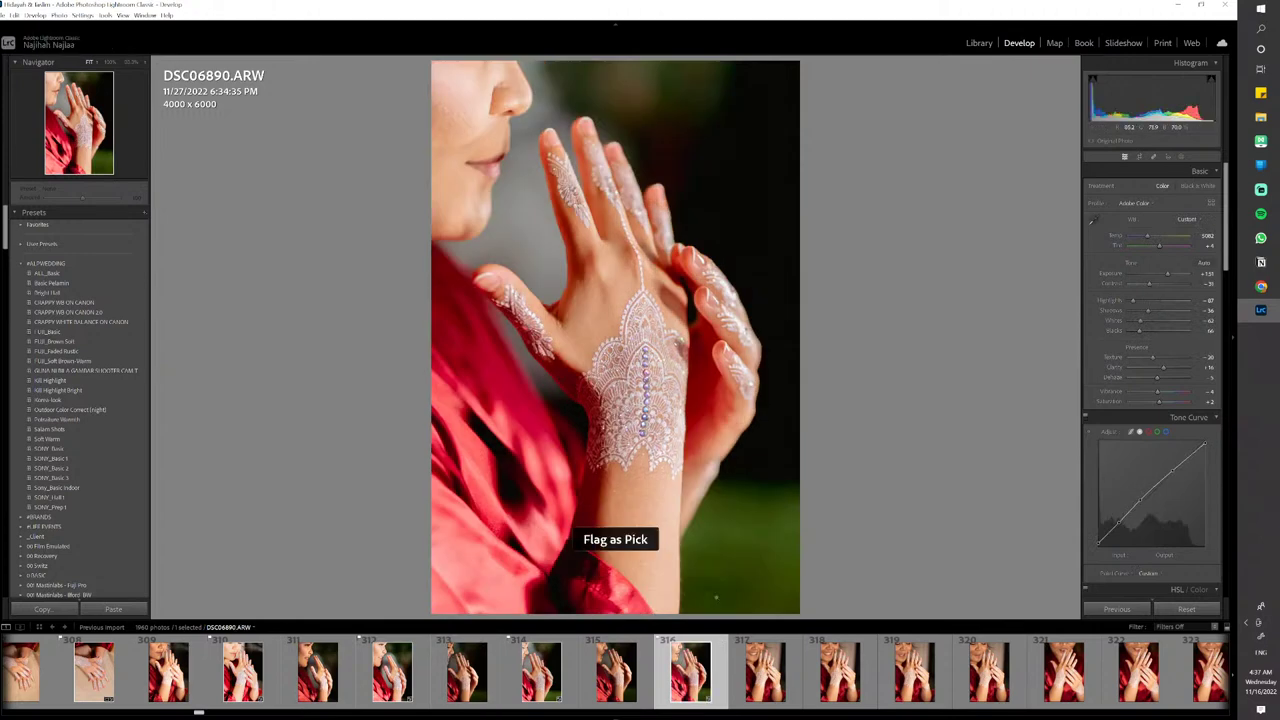
# Paste the copied settings onto the smiling henna portraits DSC06891 and DSC06893 and flag both as picks
pyautogui.click(740, 678)
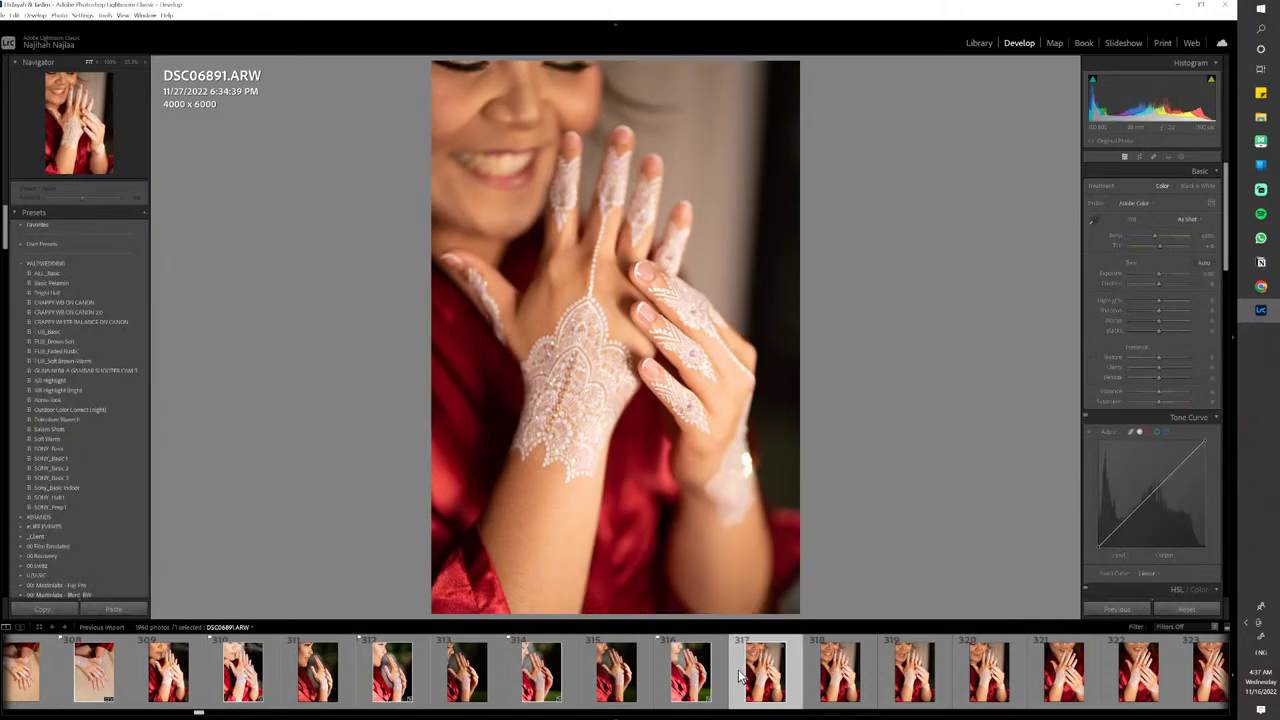
pyautogui.hotkey('ctrl', 'v')
pyautogui.press('p')
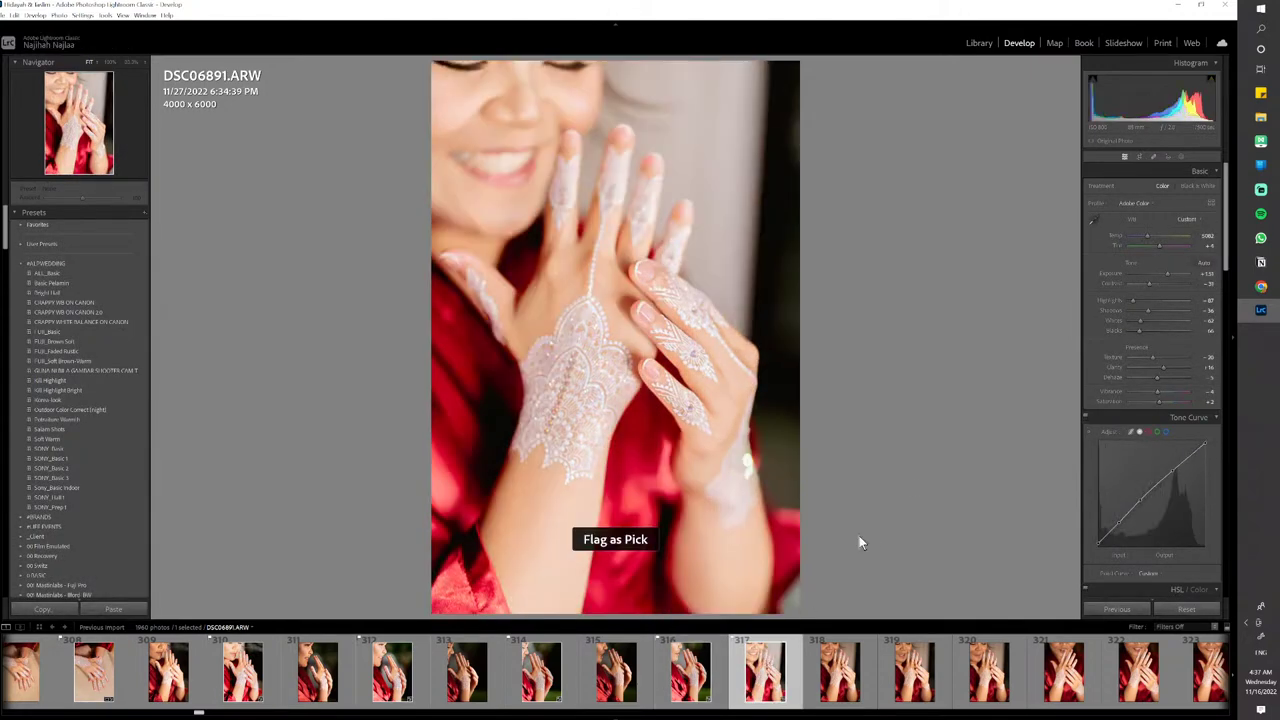
pyautogui.click(908, 688)
pyautogui.hotkey('ctrl', 'v')
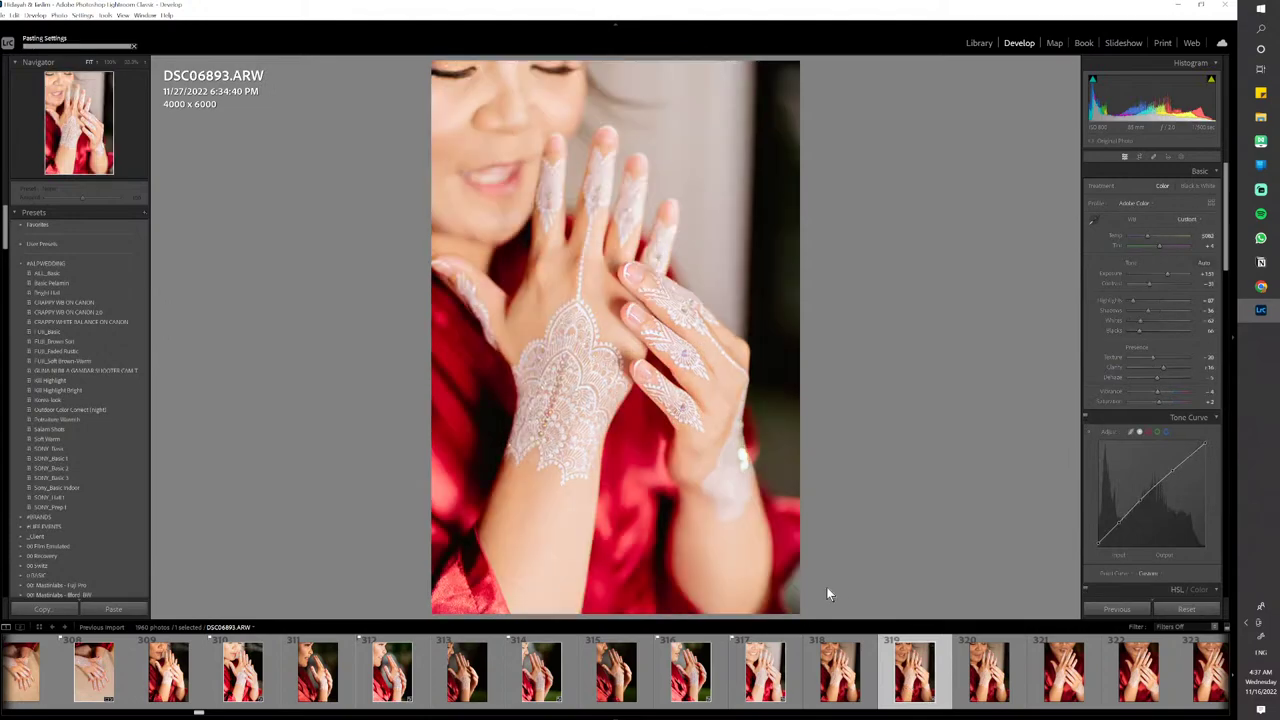
pyautogui.press('p')
# Paste the copied settings onto the crossed henna hands photo DSC06896 and flag it as a pick
pyautogui.scroll(-3, 833, 665)
pyautogui.click(740, 685)
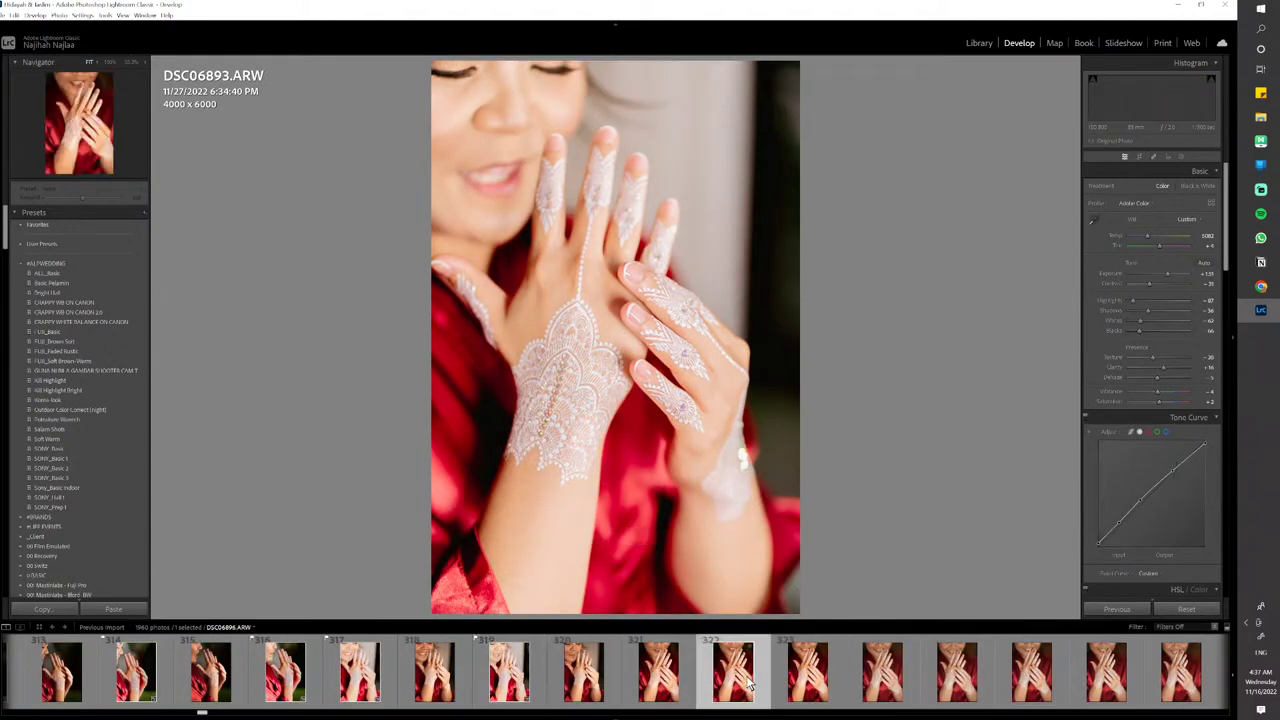
pyautogui.hotkey('ctrl', 'v')
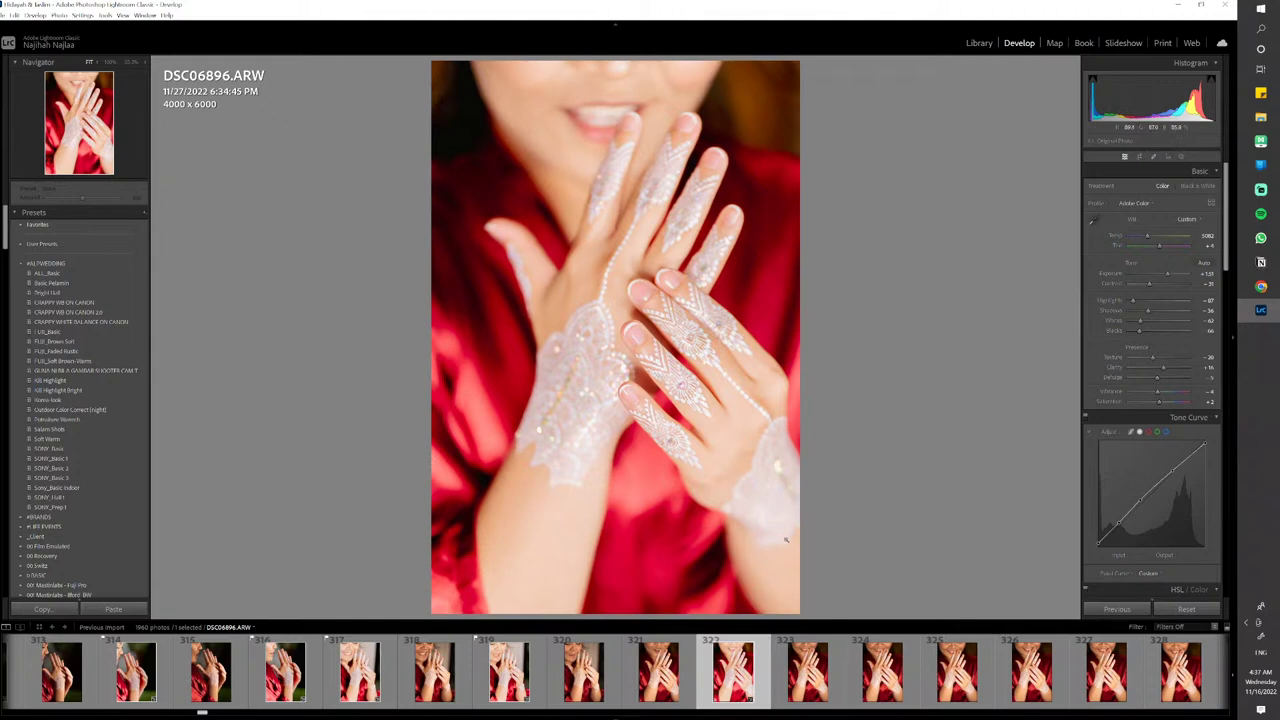
pyautogui.press('p')
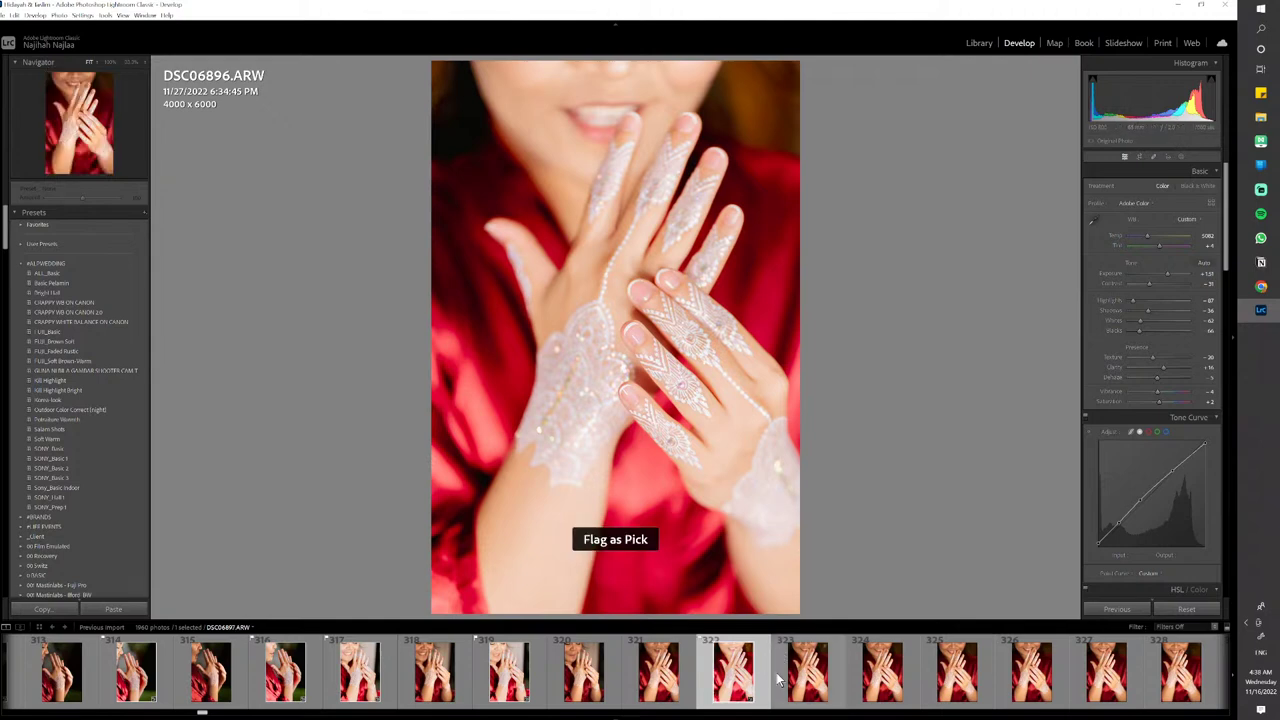
# Paste the copied settings onto the henna hands photo DSC06899, flag it as a pick, and lower its exposure to about +0.77
pyautogui.scroll(-4, 720, 670)
pyautogui.click(573, 680)
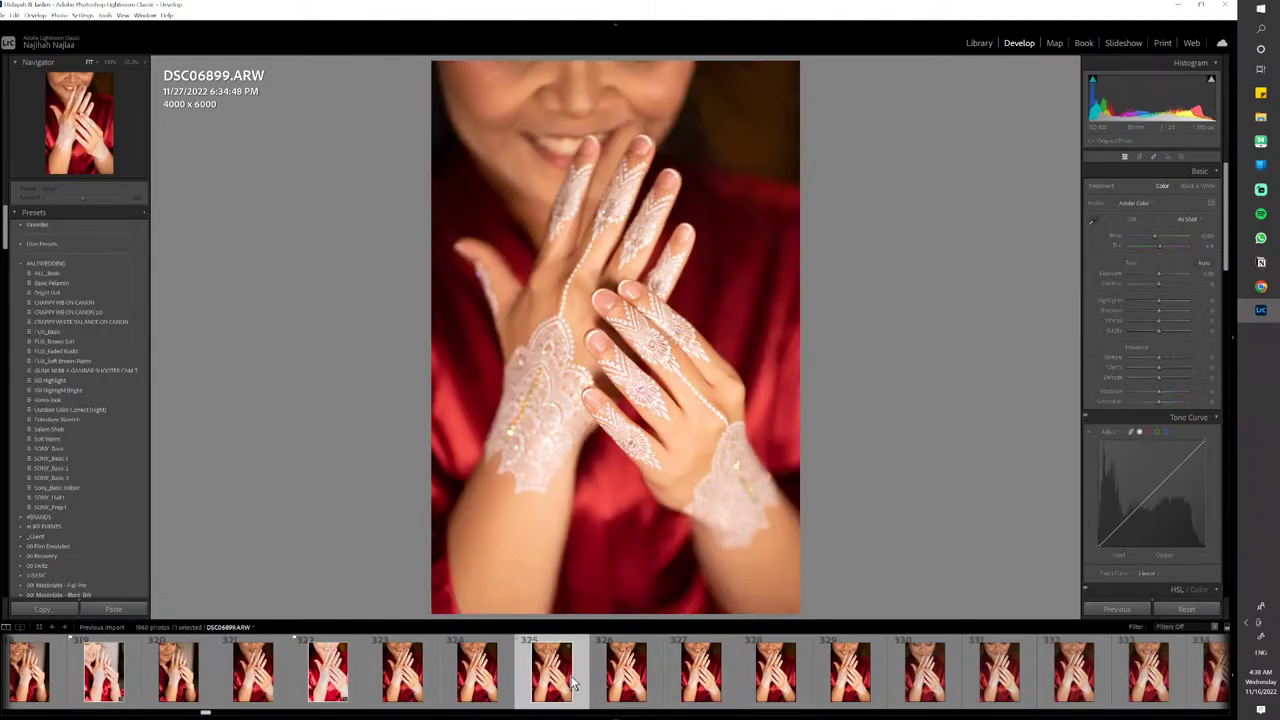
pyautogui.press('p')
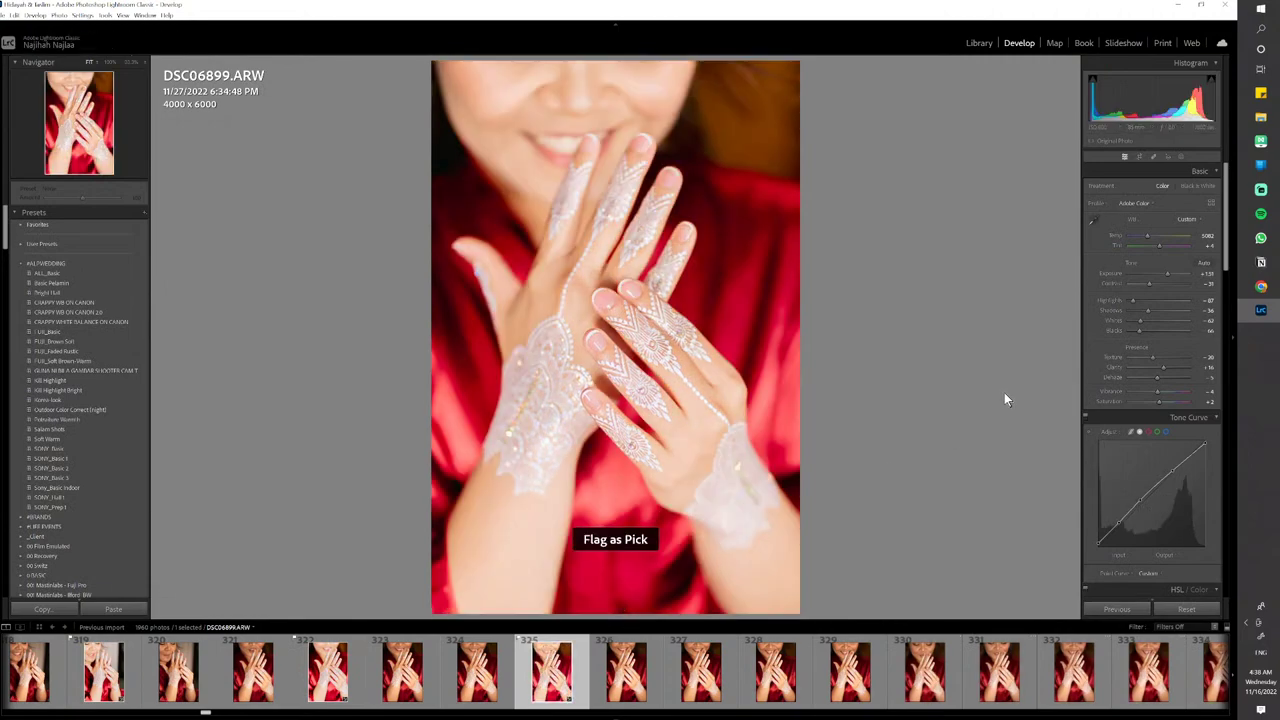
pyautogui.moveTo(1166, 274); pyautogui.dragTo(1163, 280)
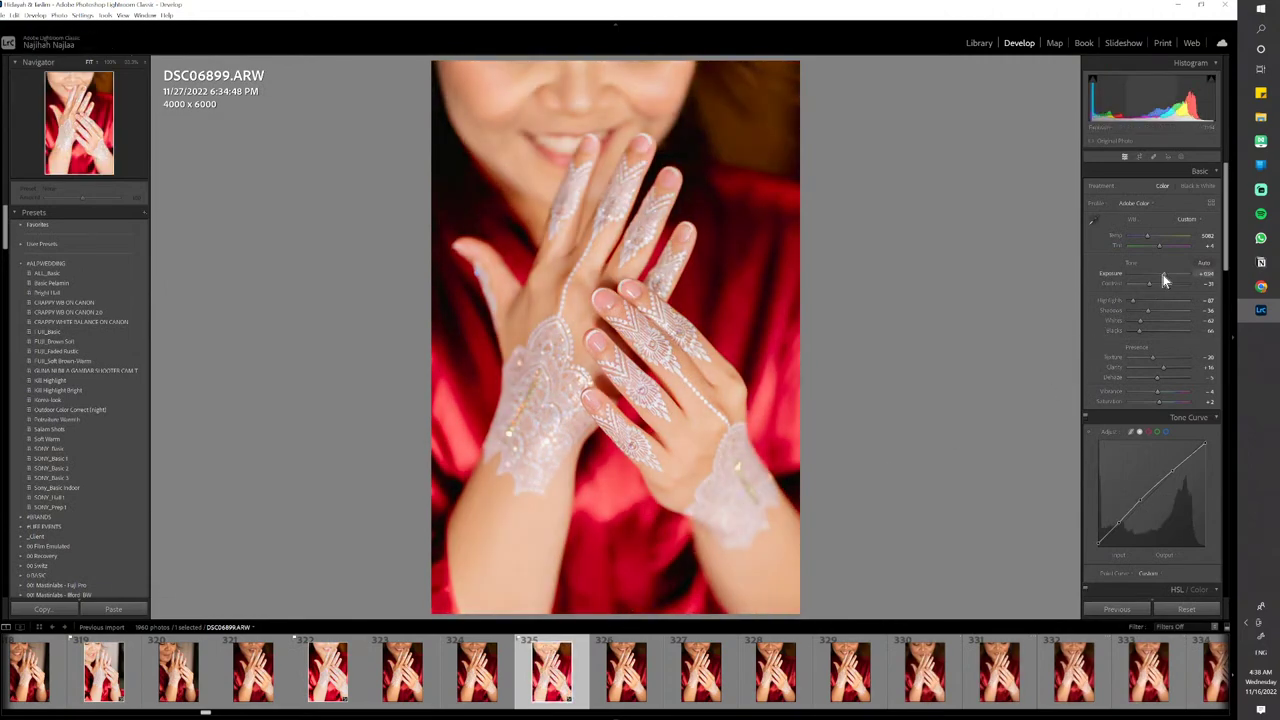
pyautogui.press('y')
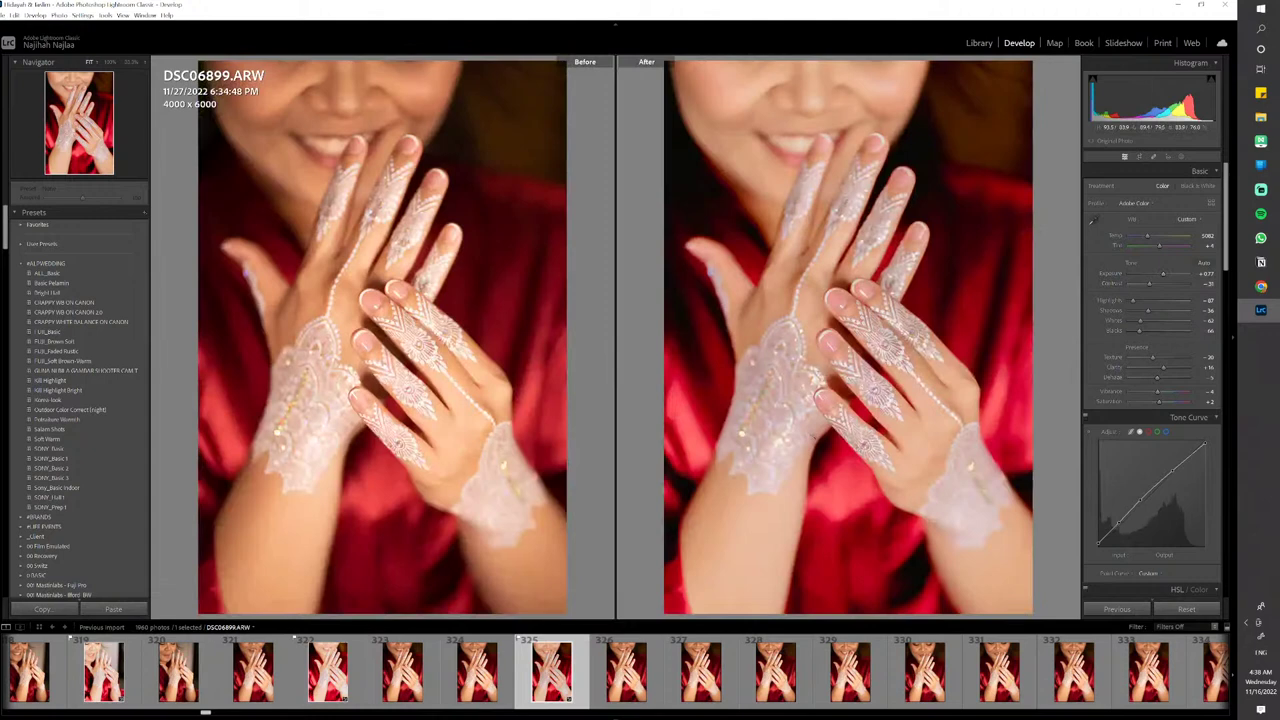
pyautogui.press('y')
# Copy the develop settings of DSC06899, paste them onto DSC06902, and flag that photo as a pick
pyautogui.hotkey('ctrl', 'shift', 'c')
pyautogui.press('Return')
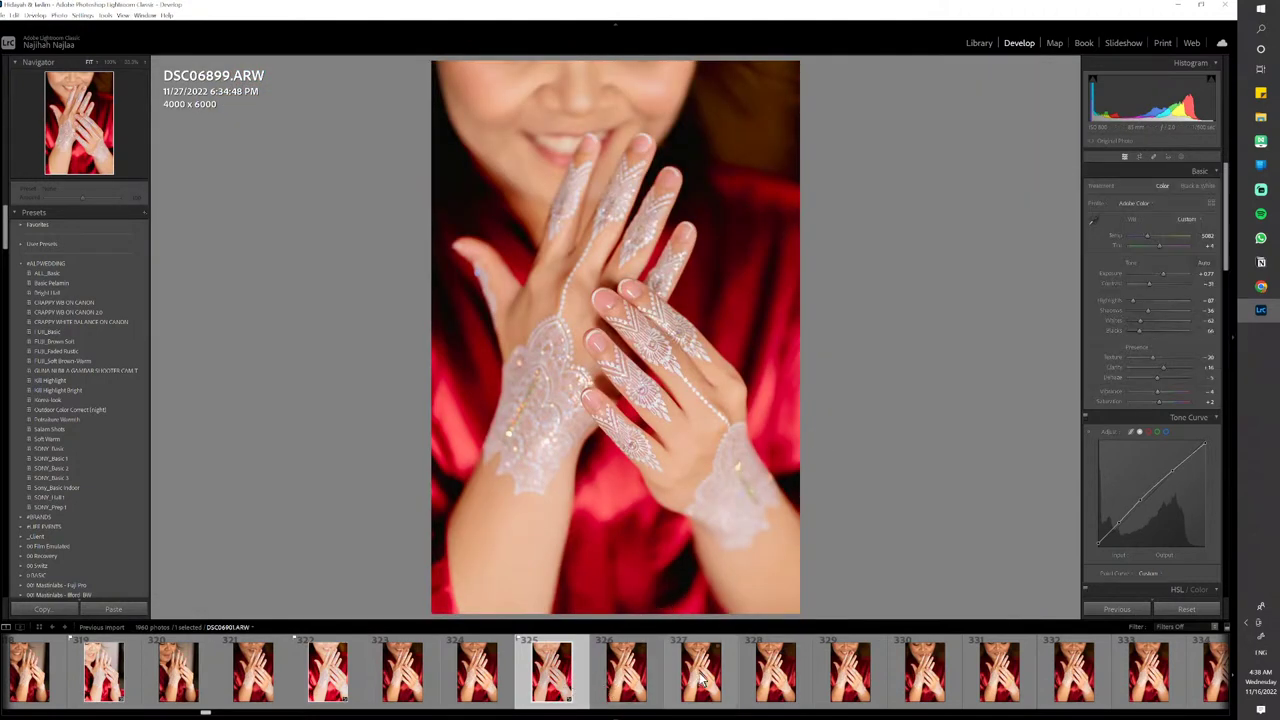
pyautogui.click(745, 686)
pyautogui.hotkey('ctrl', 'shift', 'v')
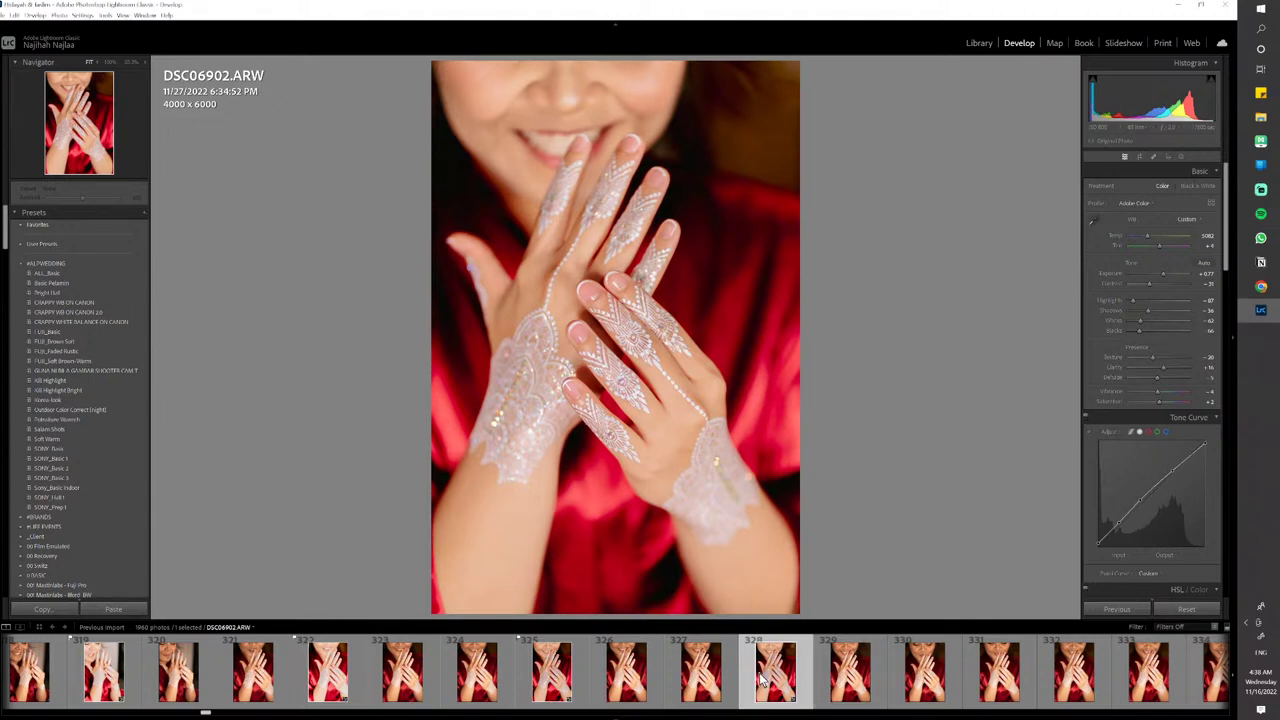
pyautogui.press('p')
# Paste the copied settings onto the henna hands photos DSC06904 and DSC06906 and flag both as picks
pyautogui.click(519, 688)
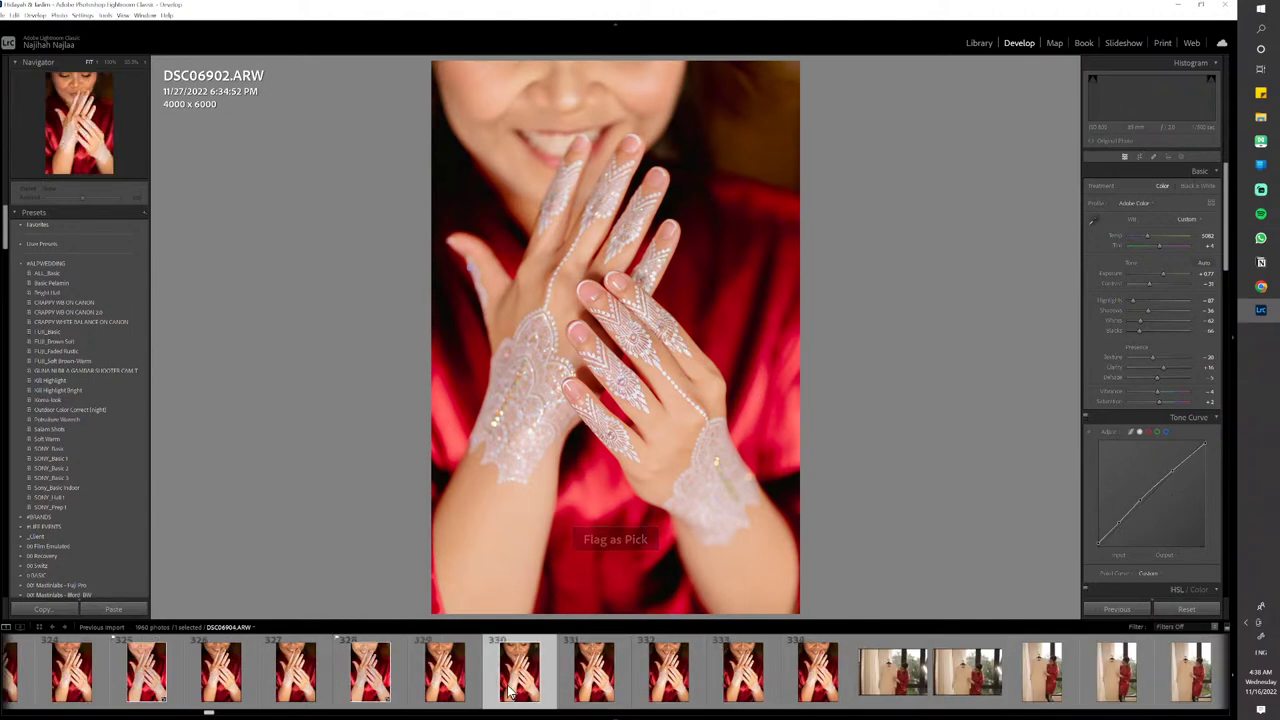
pyautogui.hotkey('ctrl', 'shift', 'v')
pyautogui.press('p')
pyautogui.click(700, 659)
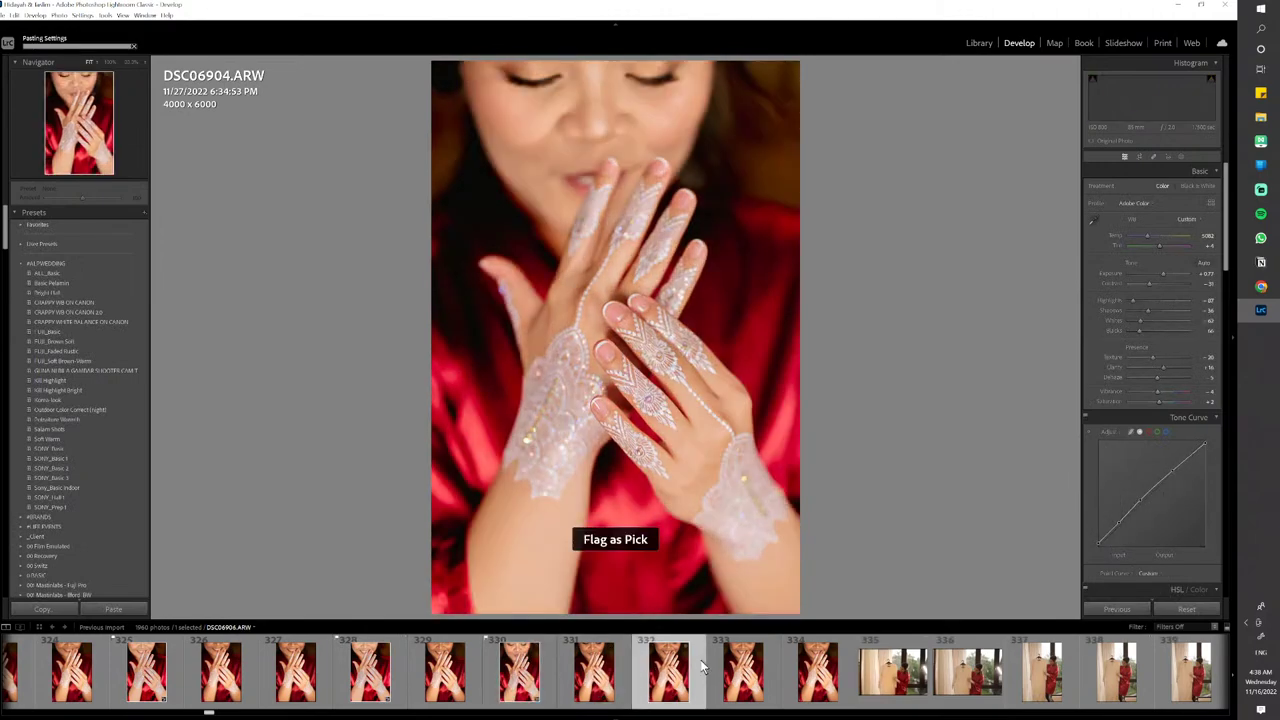
pyautogui.hotkey('ctrl', 'shift', 'v')
pyautogui.press('p')
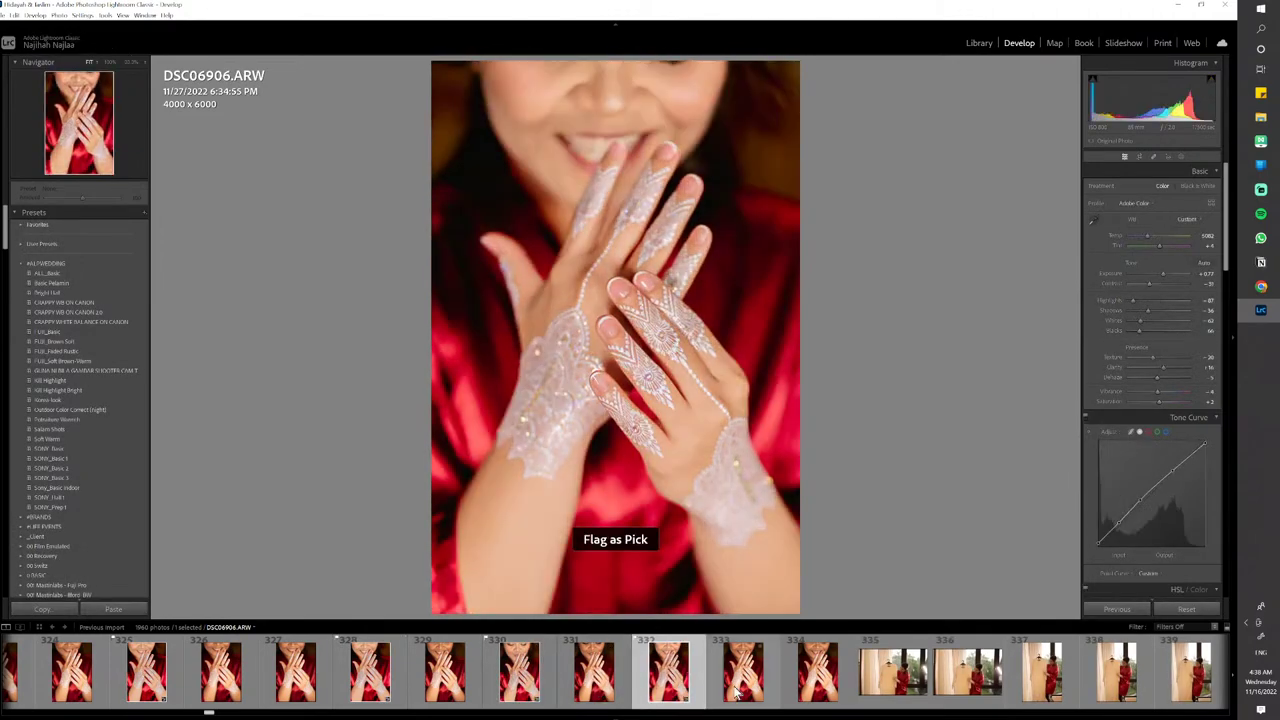
# Paste the copied settings onto the hanging dress photo DSC06909 and apply the FUJI_Soft Brown Warm preset to it
pyautogui.click(855, 673)
pyautogui.click(862, 673)
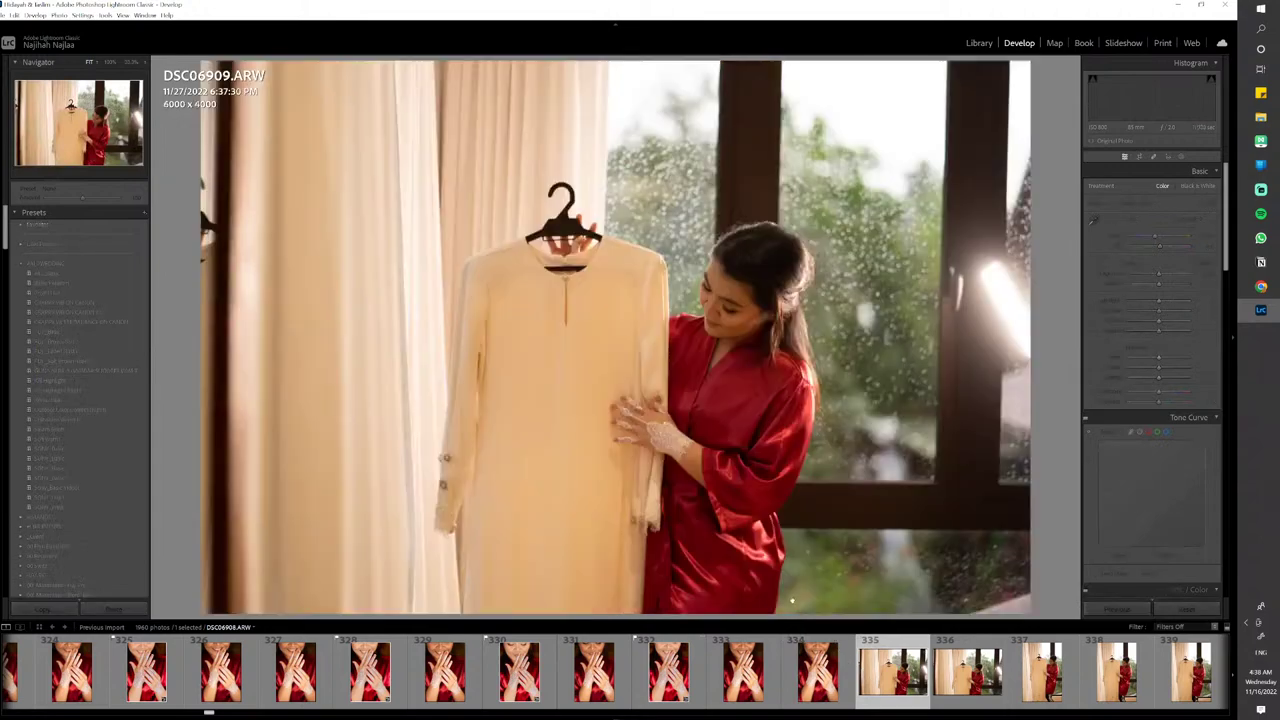
pyautogui.hotkey('ctrl', 'shift', 'v')
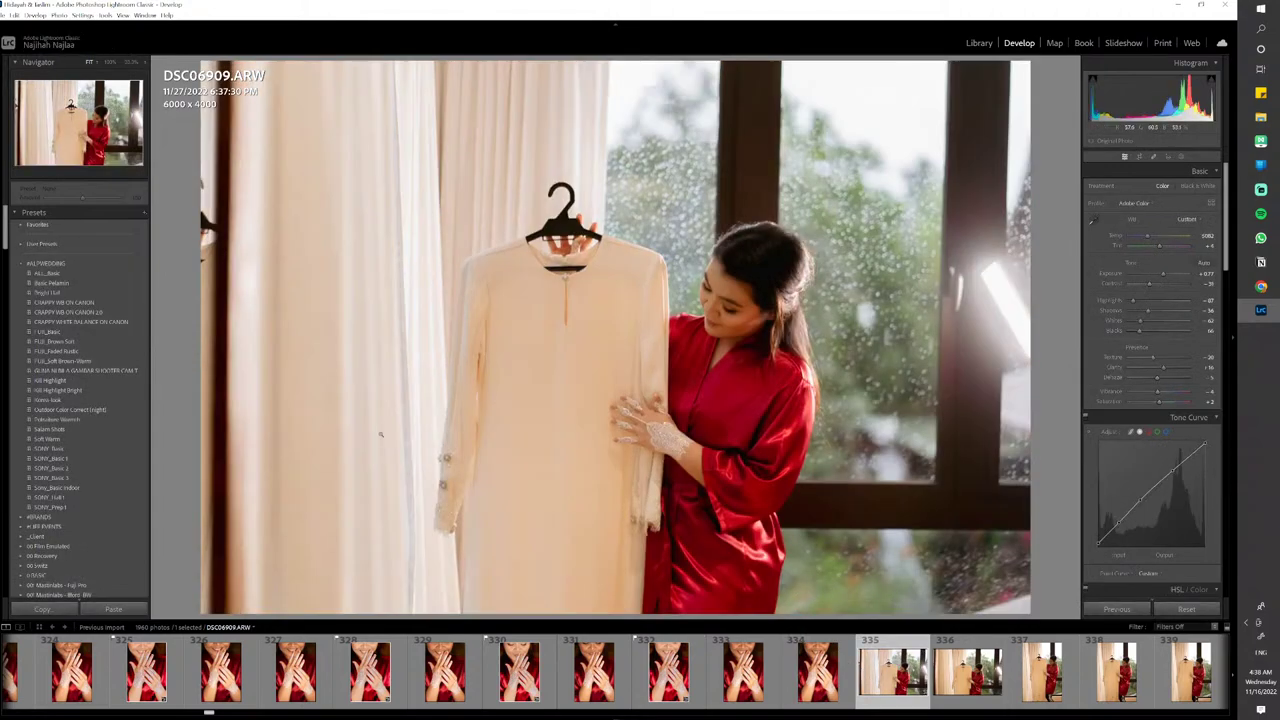
pyautogui.moveTo(57, 381)
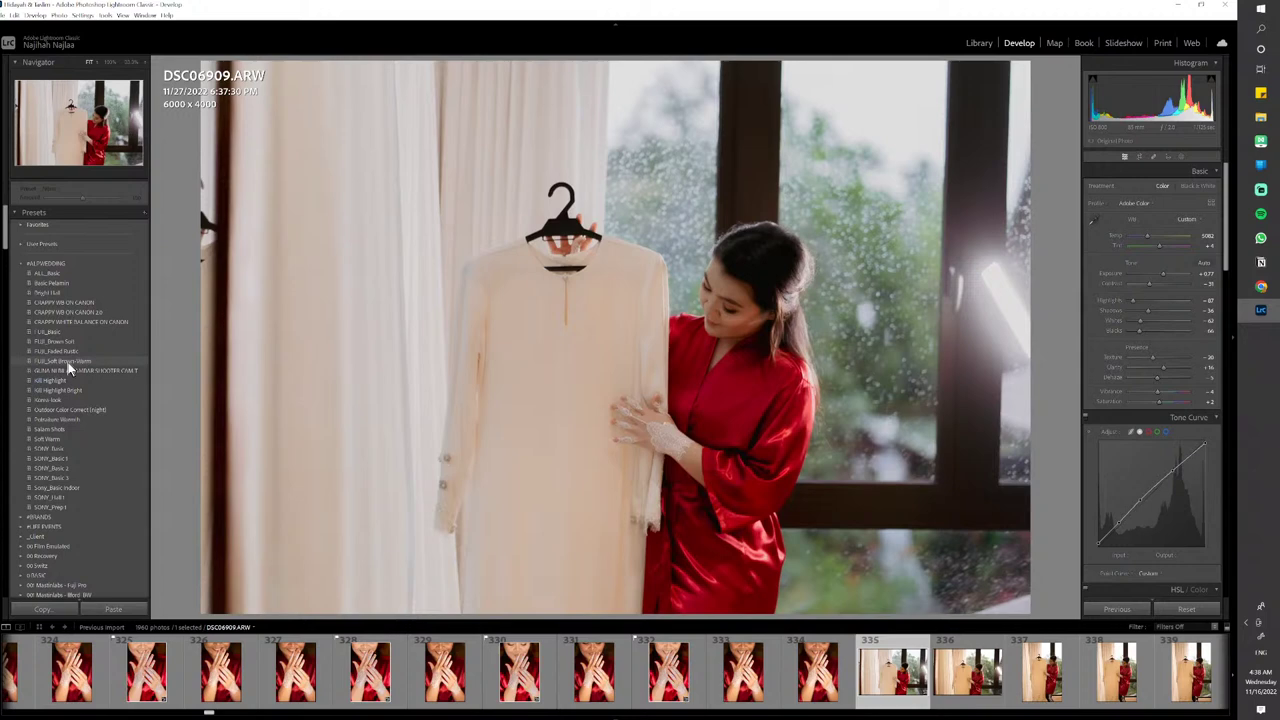
pyautogui.click(68, 362)
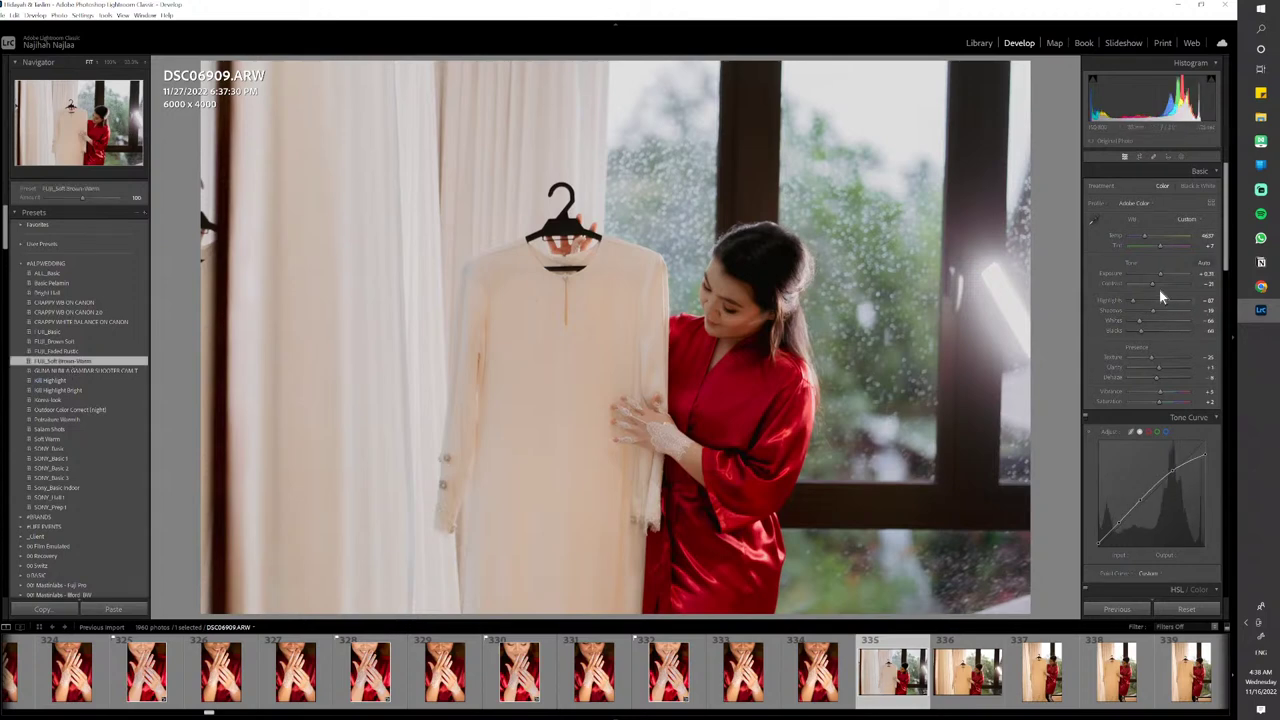
# Raise the texture of DSC06909 to about +4, clarity to about +22 and temperature to about 5029, and compare before and after
pyautogui.moveTo(1160, 364); pyautogui.dragTo(1163, 371)
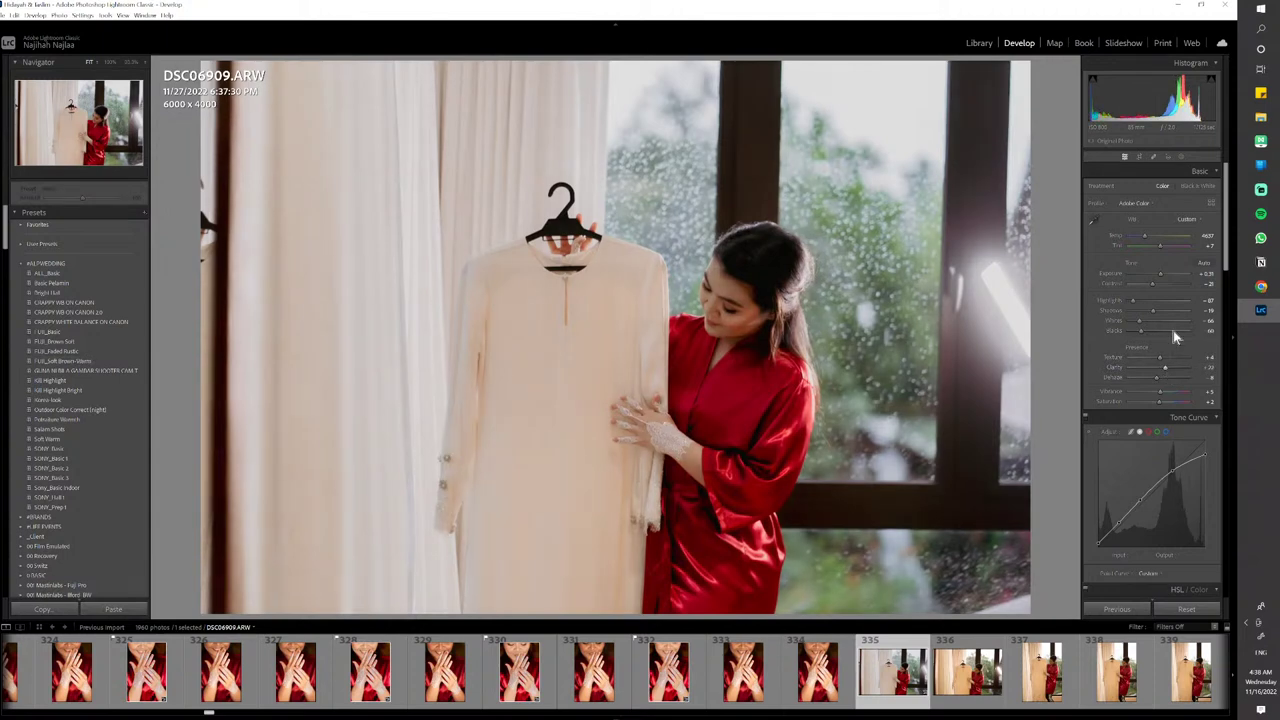
pyautogui.moveTo(1146, 236); pyautogui.dragTo(1148, 238)
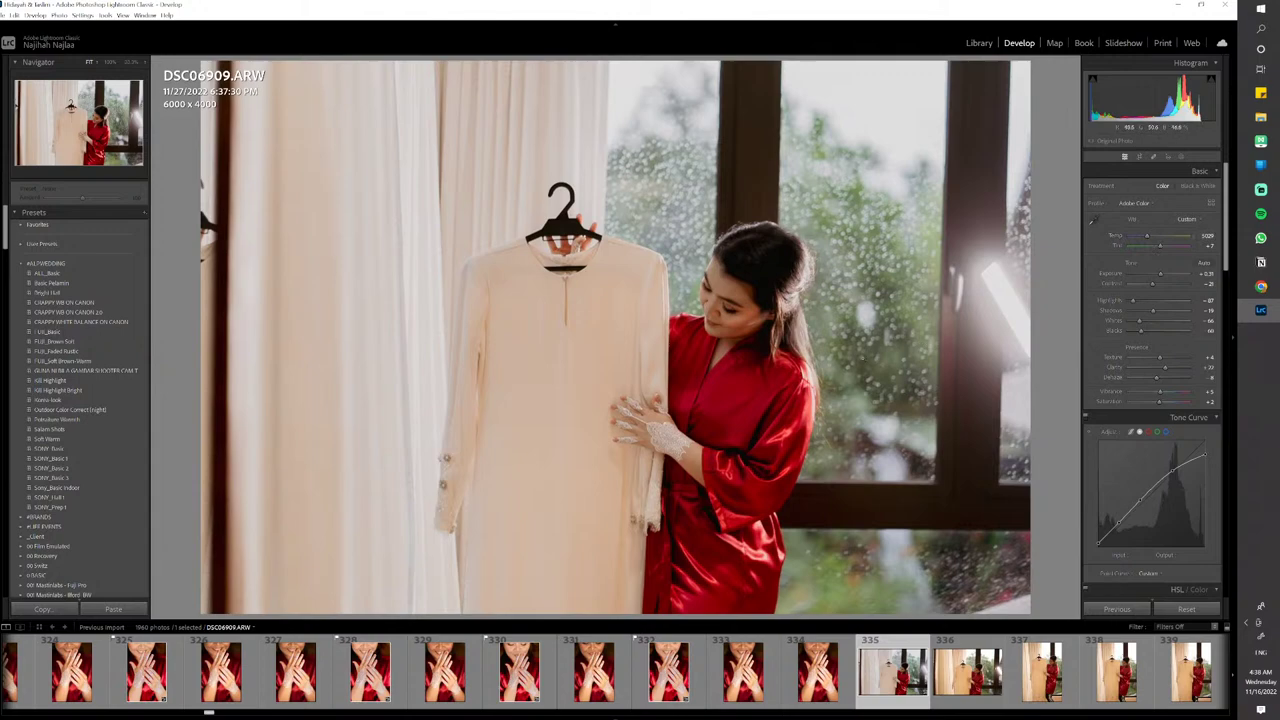
pyautogui.press('y')
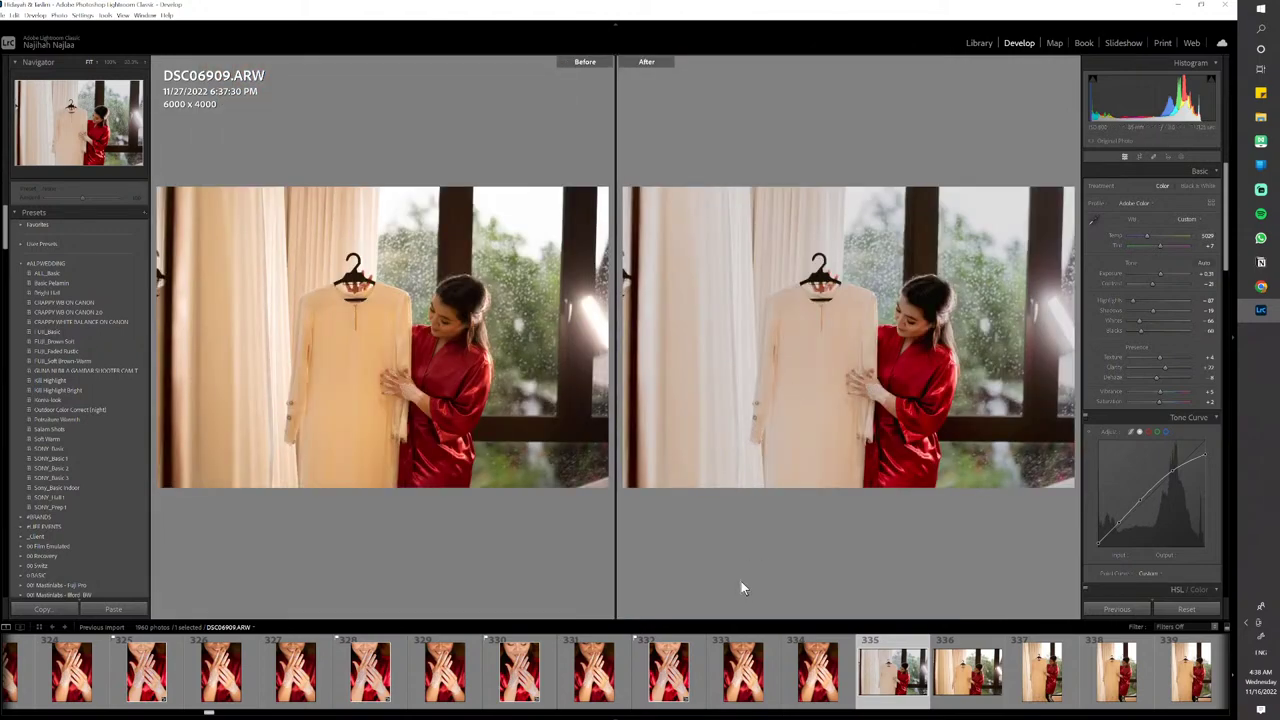
pyautogui.press('y')
# Crop DSC06909 tighter around the woman and dress to about 5203 x 3469 and flag it as a pick
pyautogui.press('r')
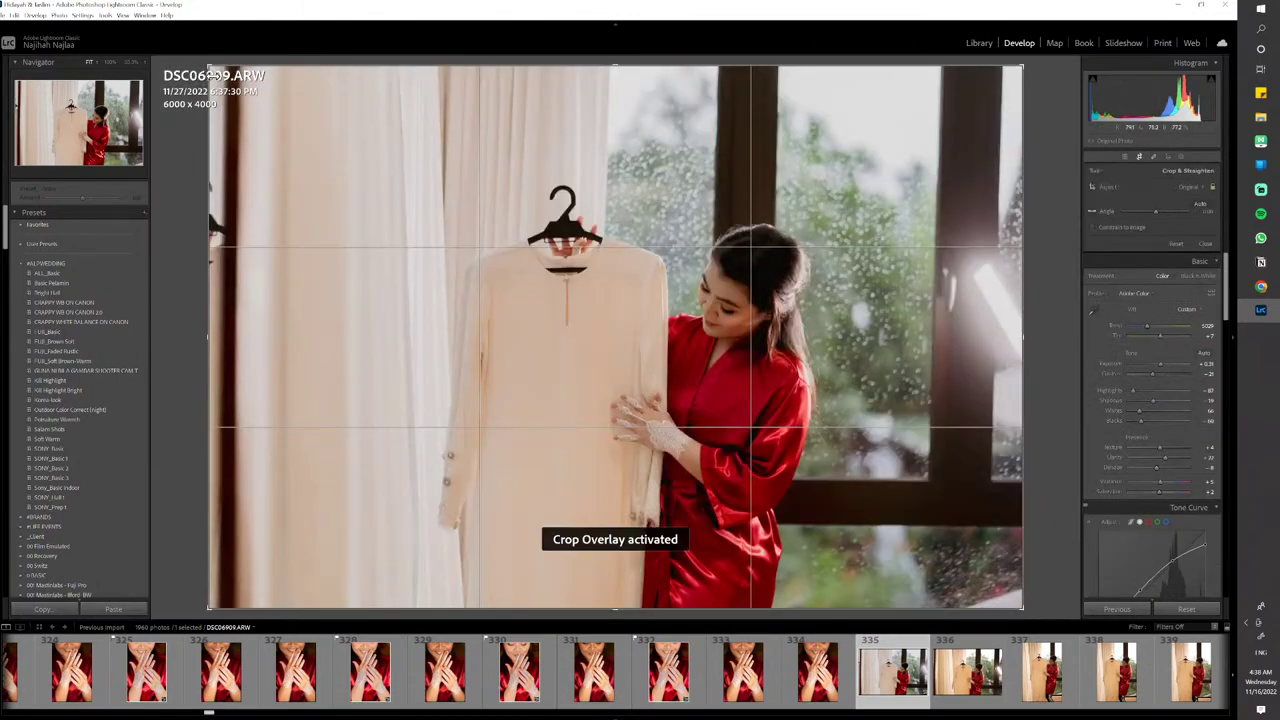
pyautogui.moveTo(213, 77); pyautogui.dragTo(240, 90)
pyautogui.press('d')
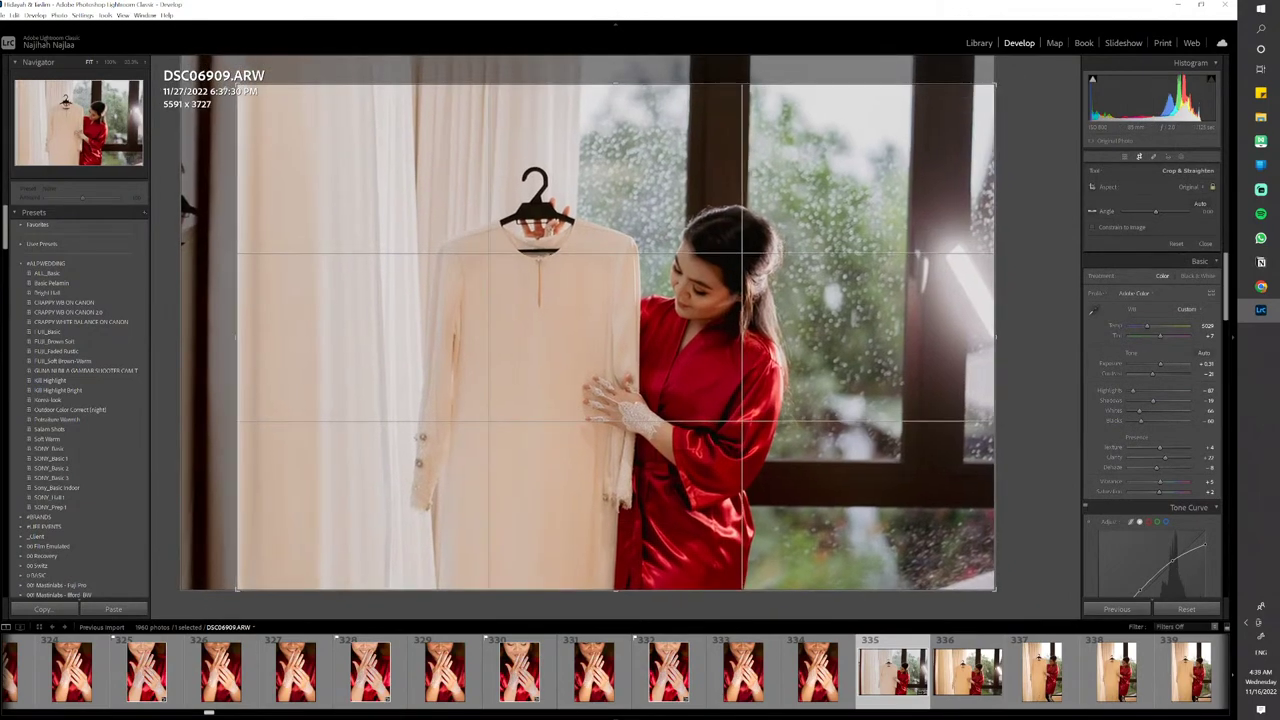
pyautogui.press('p')
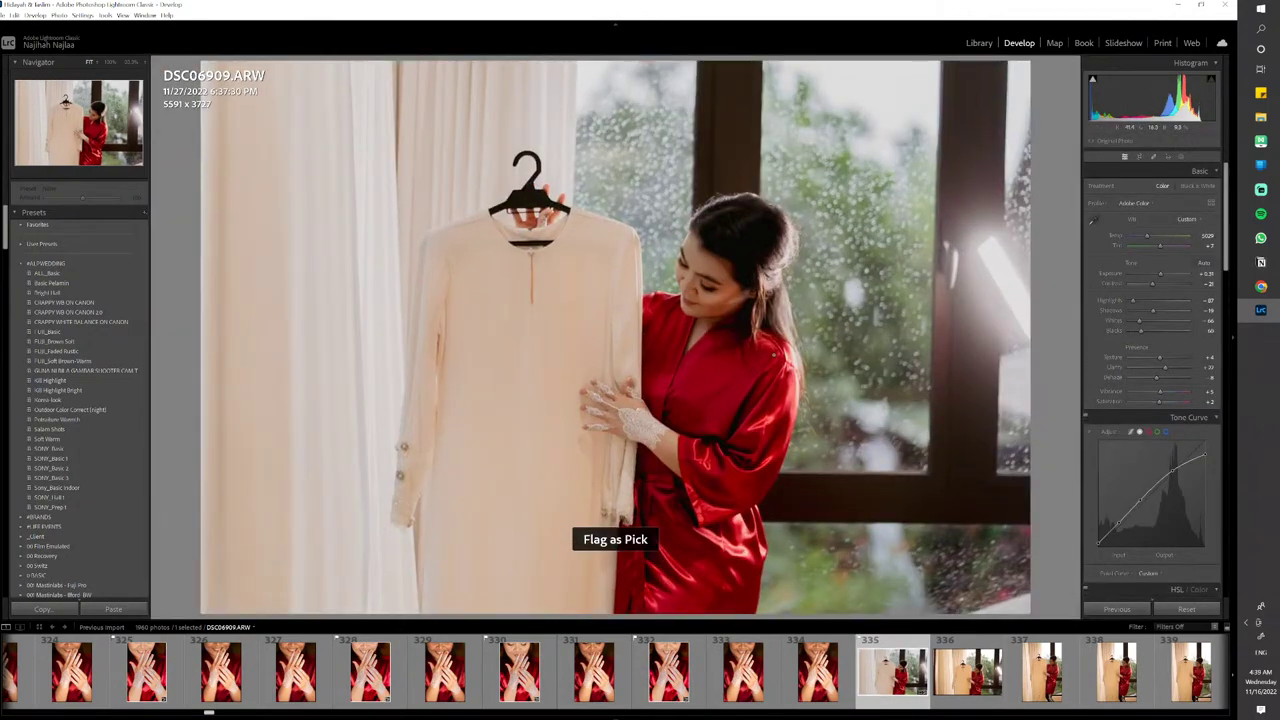
pyautogui.press('r')
pyautogui.moveTo(994, 57); pyautogui.dragTo(965, 93)
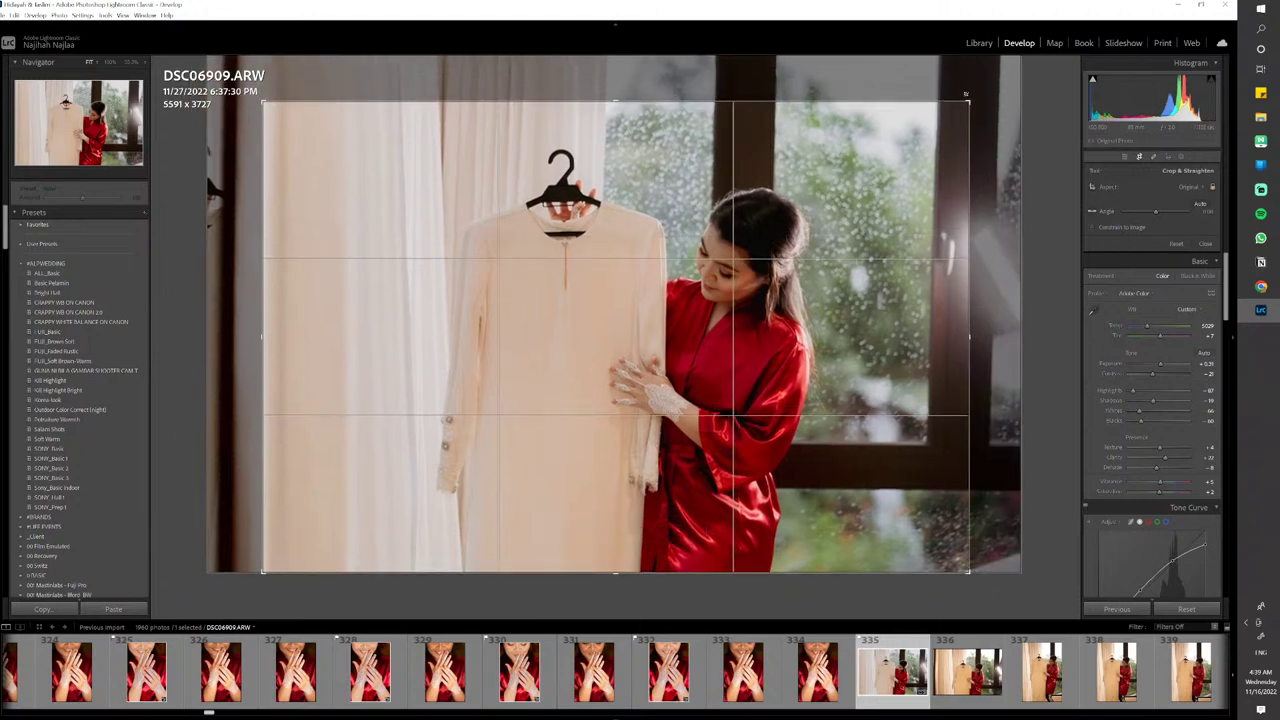
pyautogui.press('d')
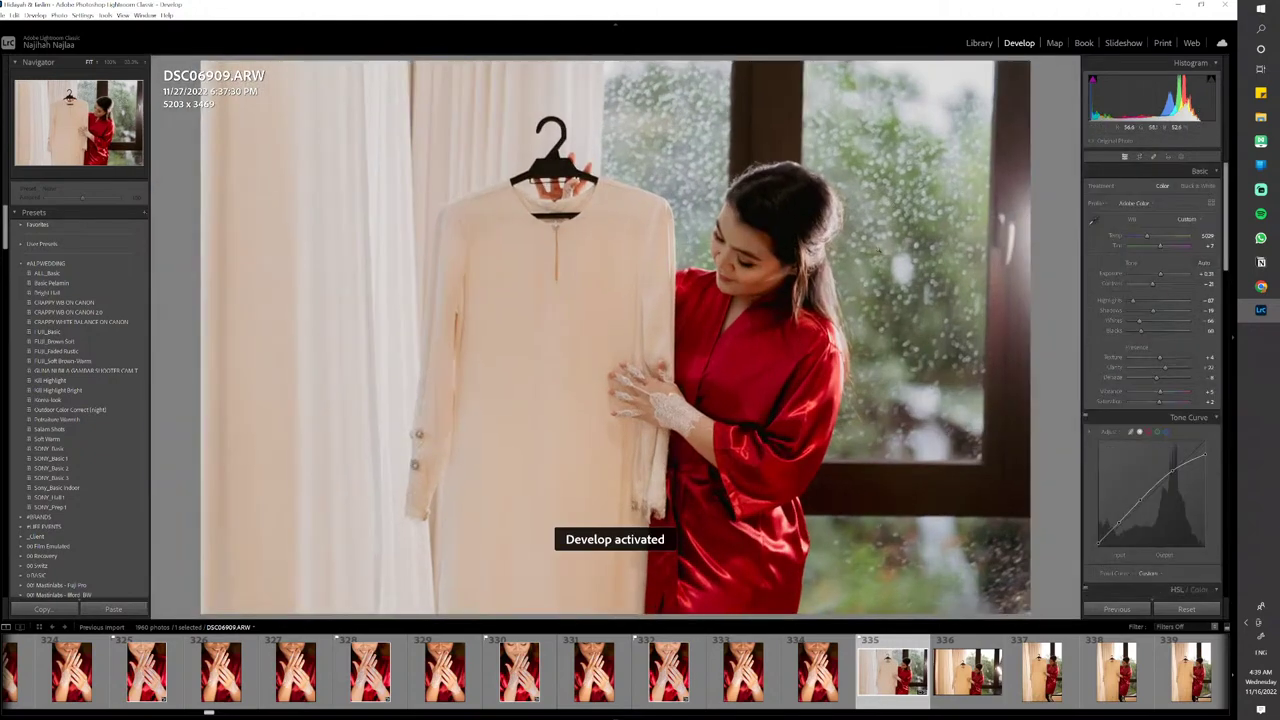
pyautogui.press('p')
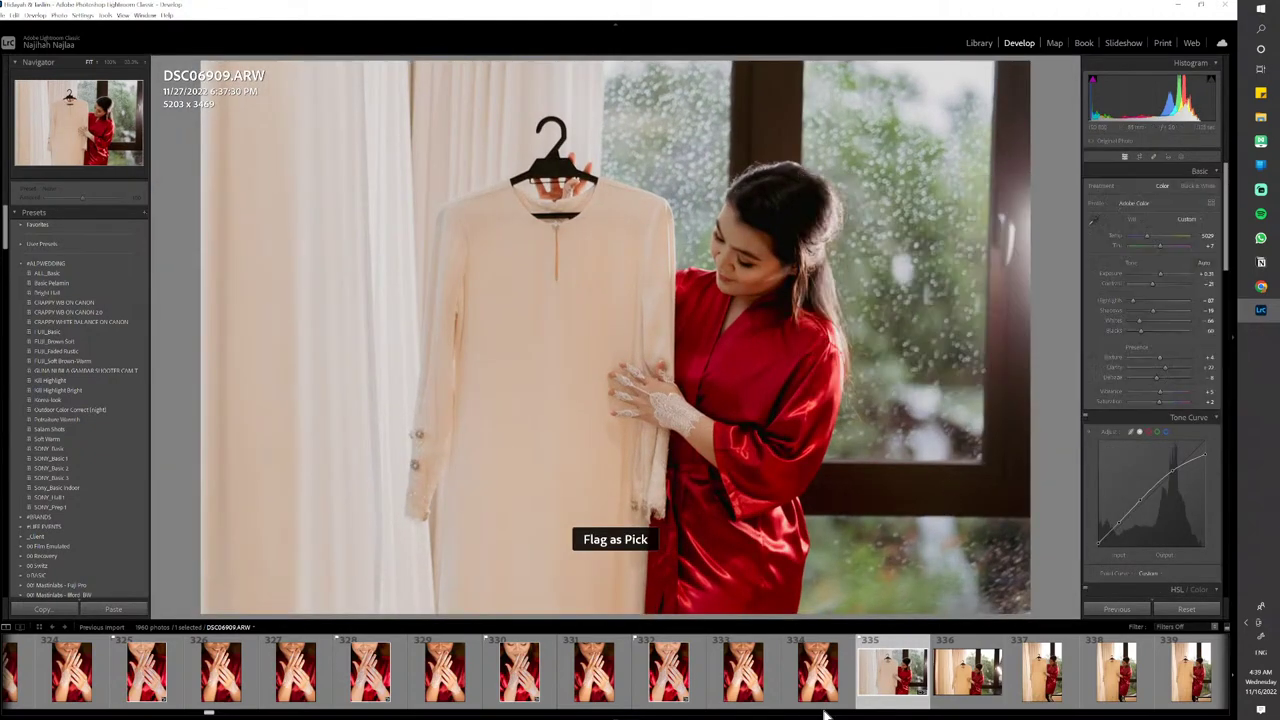
# Paste the develop settings and crop of DSC06909 onto the vertical dress photo DSC06911
pyautogui.scroll(-5, 648, 676)
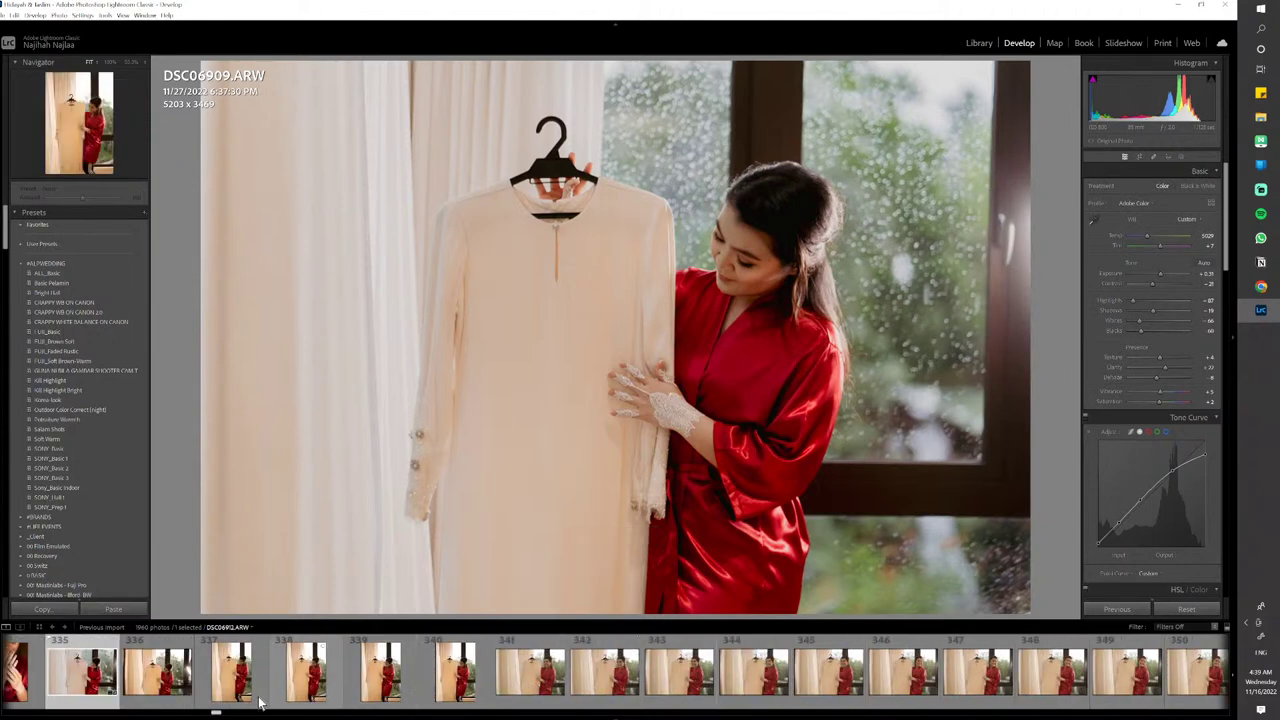
pyautogui.click(232, 672)
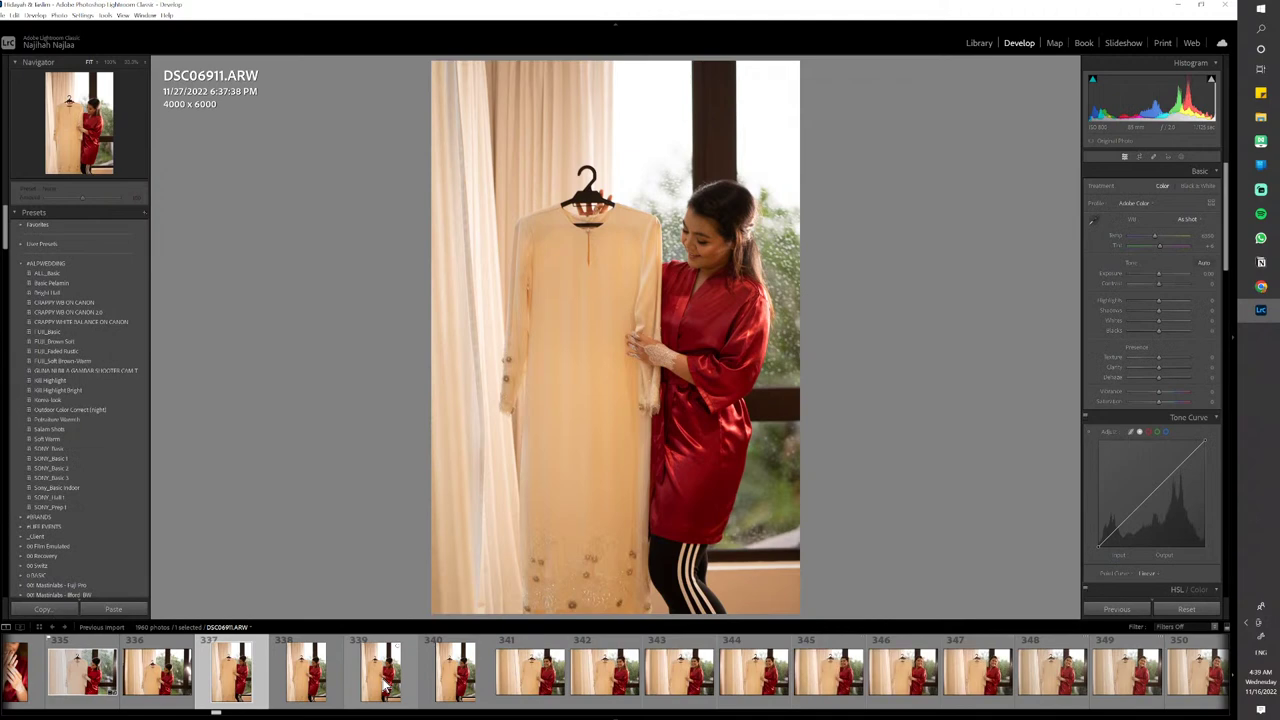
pyautogui.hotkey('ctrl', 'shift', 'v')
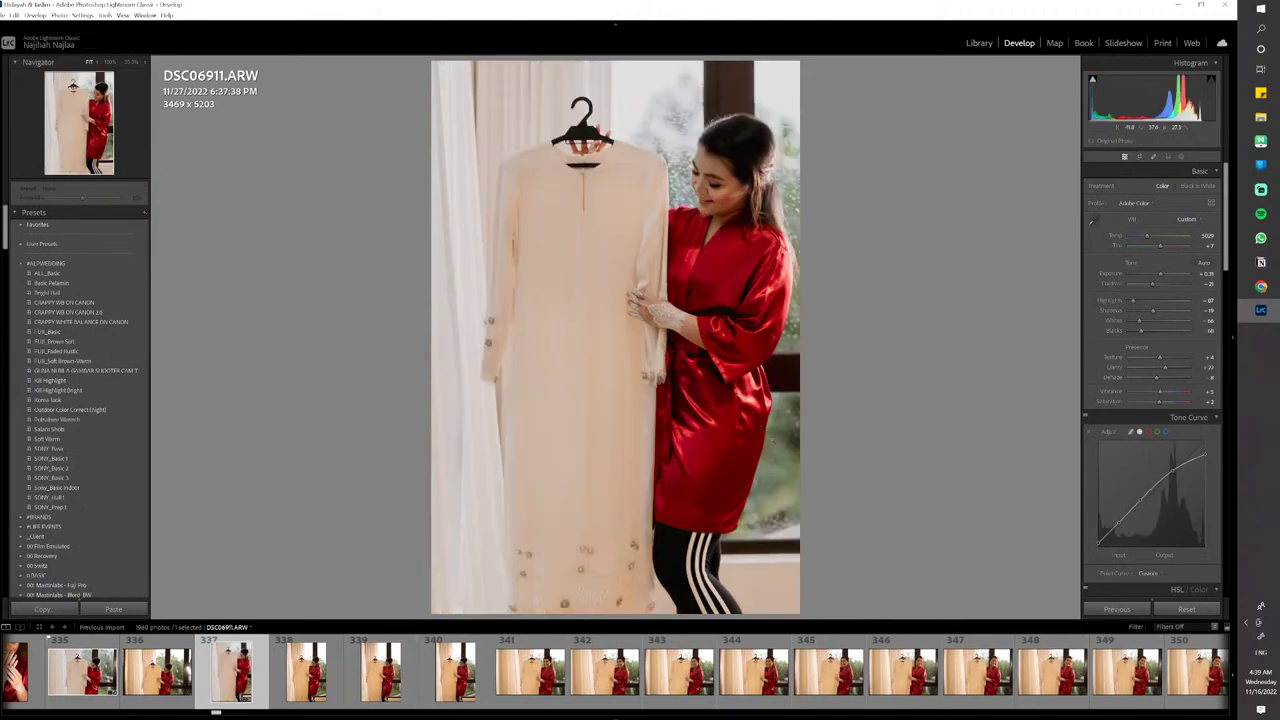
# Unlock the crop aspect ratio of DSC06911 and recrop it to the full image width, about 4000 x 4370
pyautogui.press('r')
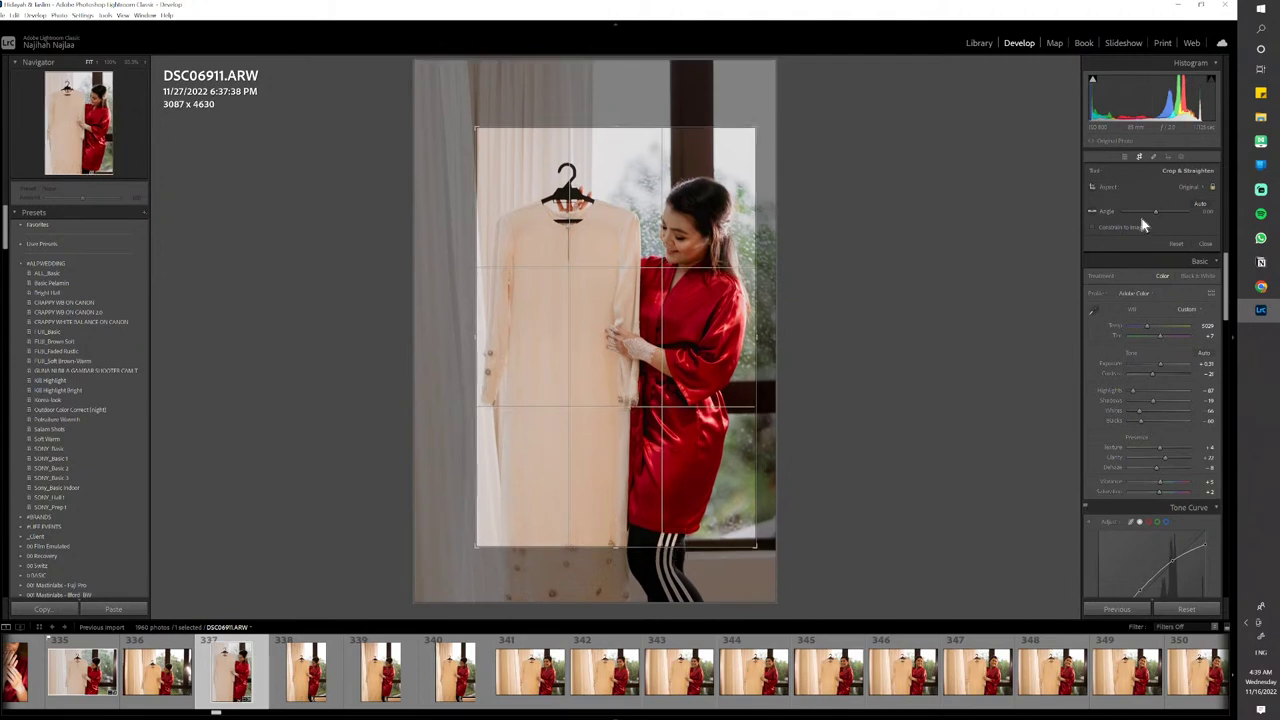
pyautogui.click(1201, 187)
pyautogui.click(1211, 191)
pyautogui.moveTo(476, 547); pyautogui.dragTo(409, 543)
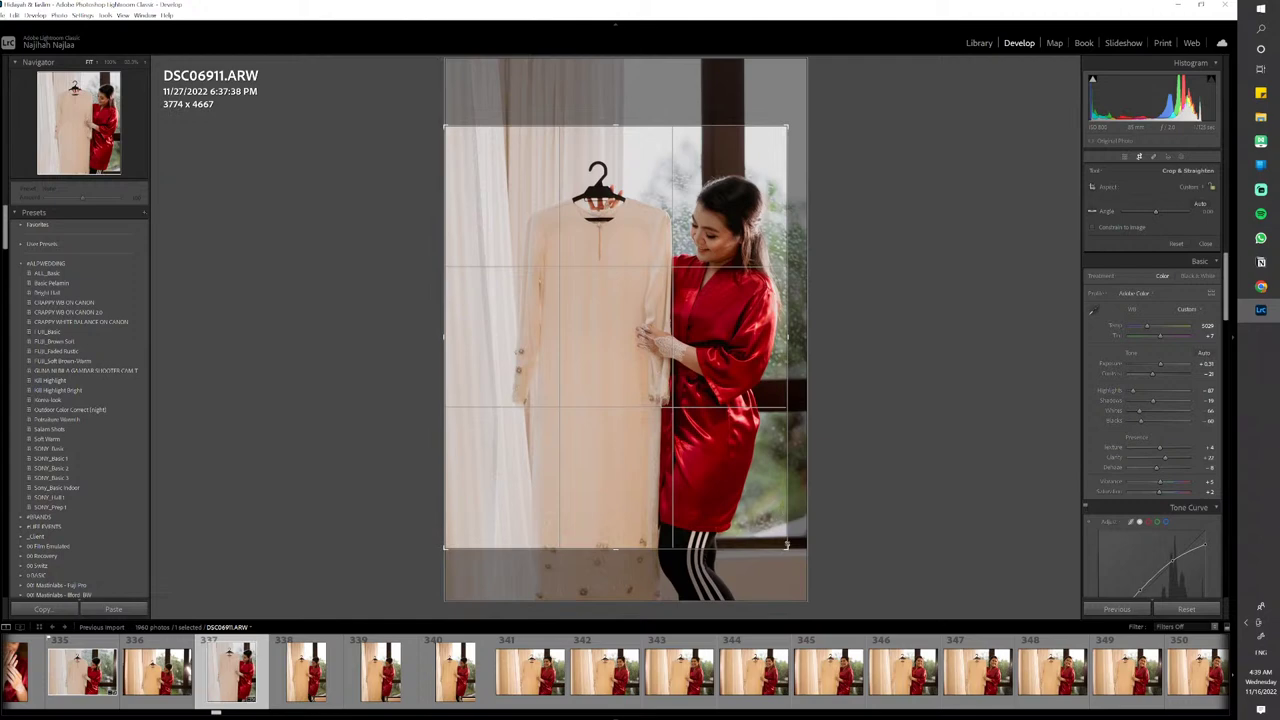
pyautogui.moveTo(787, 545); pyautogui.dragTo(814, 529)
pyautogui.press('d')
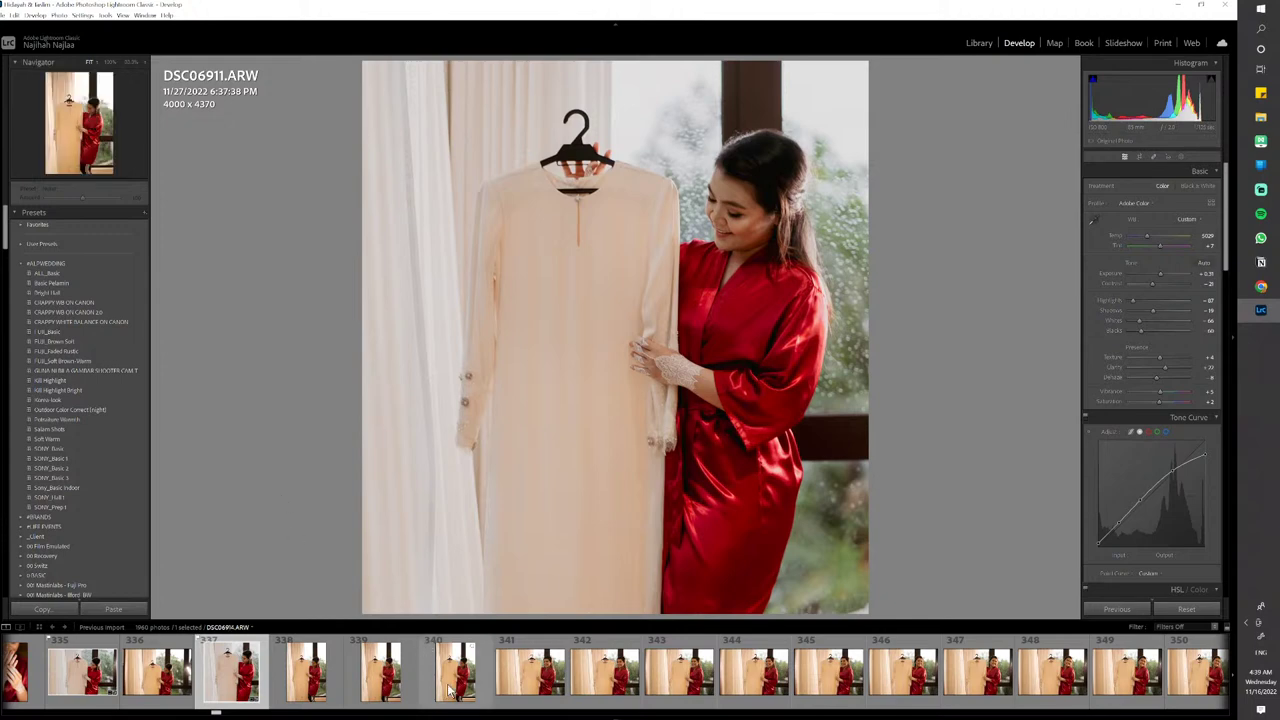
# Copy the develop settings of DSC06911 including the crop, paste them onto DSC06914, and flag that photo as a pick
pyautogui.click(306, 680)
pyautogui.click(252, 680)
pyautogui.hotkey('ctrl', 'shift', 'c')
pyautogui.press('Return')
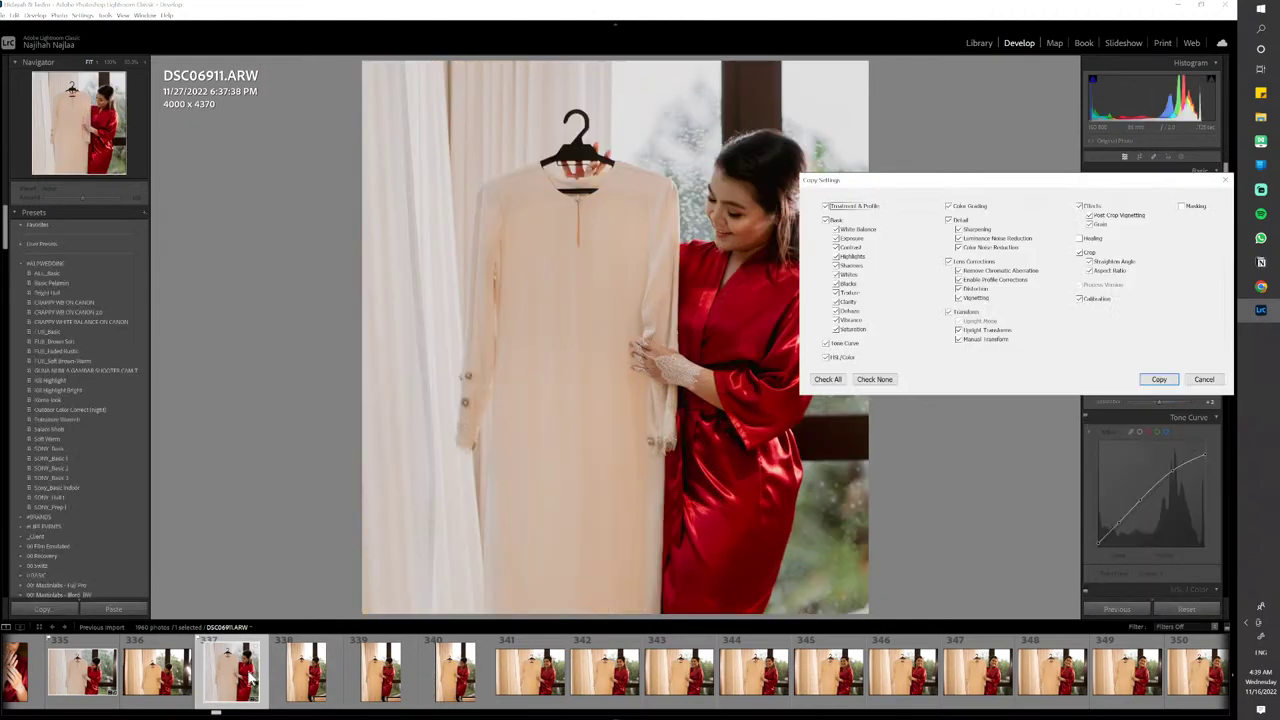
pyautogui.click(481, 683)
pyautogui.hotkey('ctrl', 'shift', 'v')
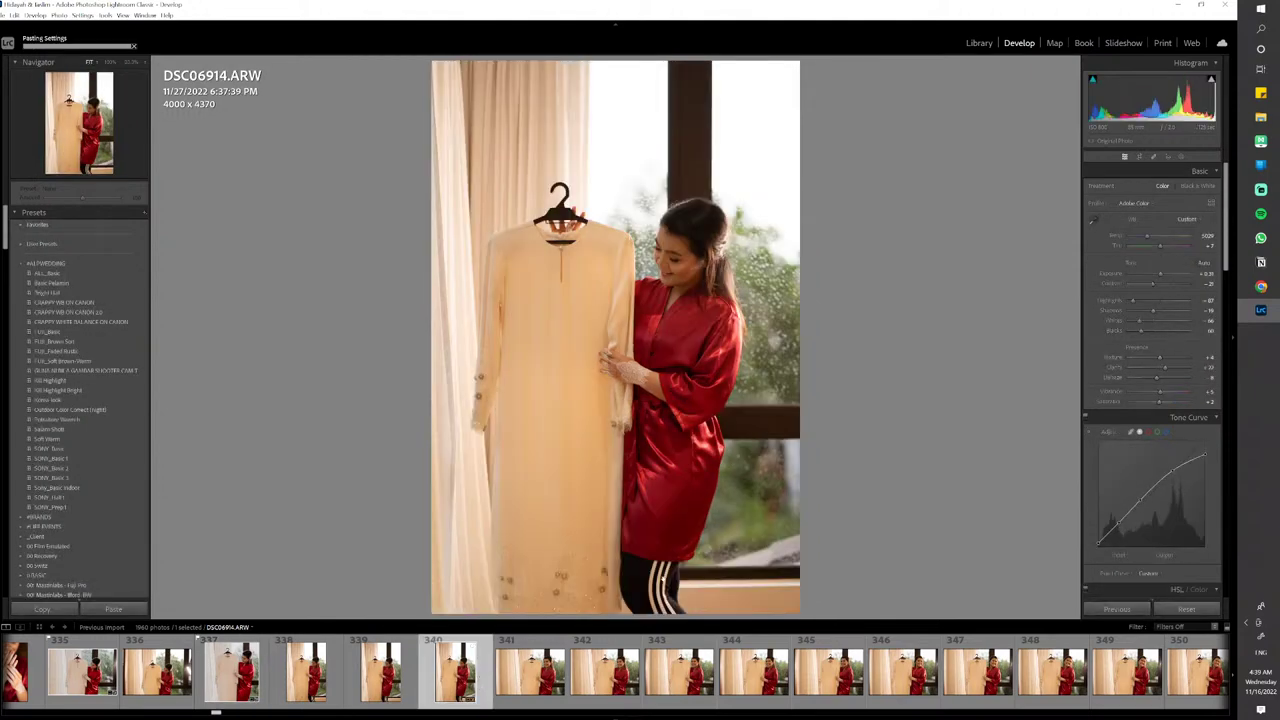
pyautogui.press('p')
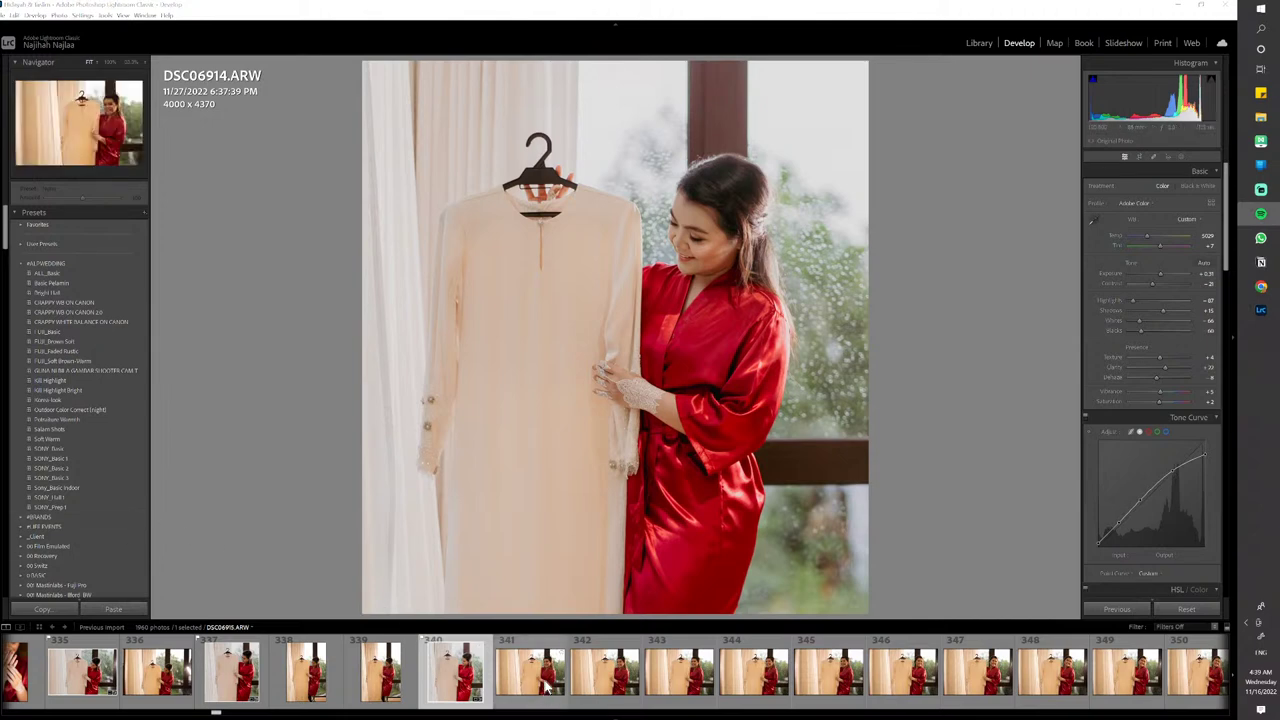
# Paste the settings of DSC06914 onto the smiling dress photo DSC06916 and flag it as a pick
pyautogui.click(630, 695)
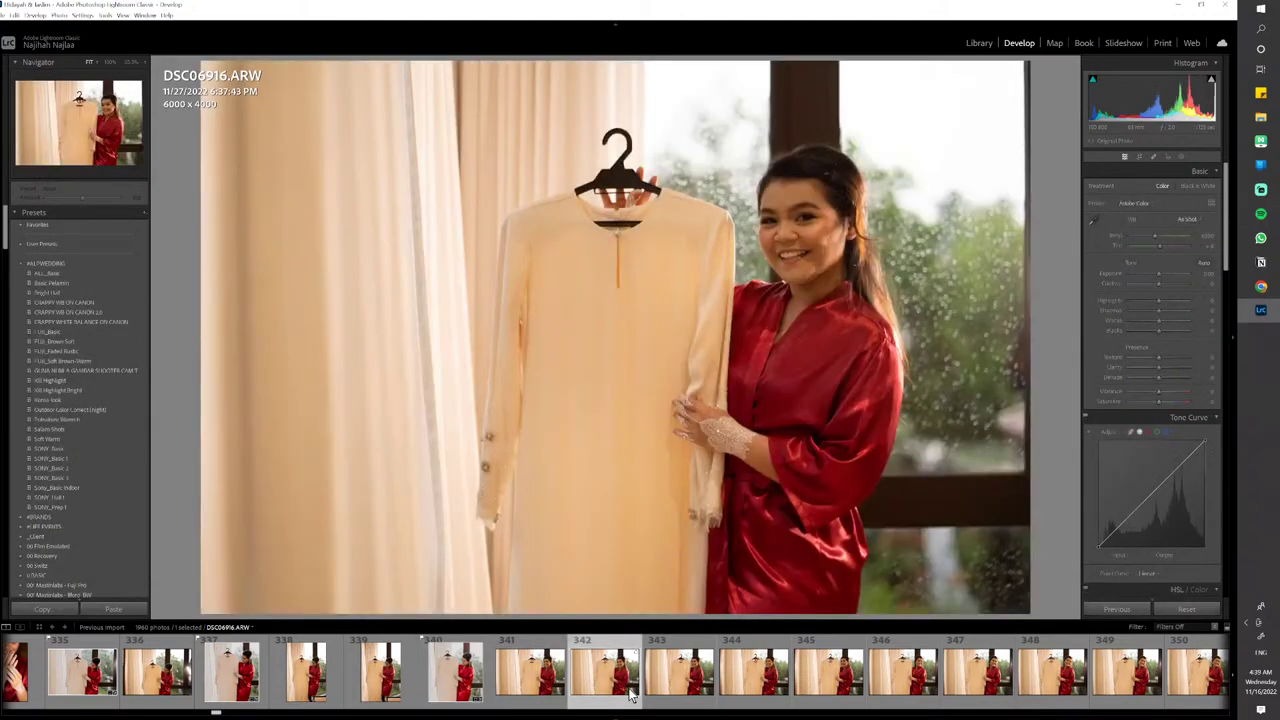
pyautogui.hotkey('ctrl', 'shift', 'v')
pyautogui.press('p')
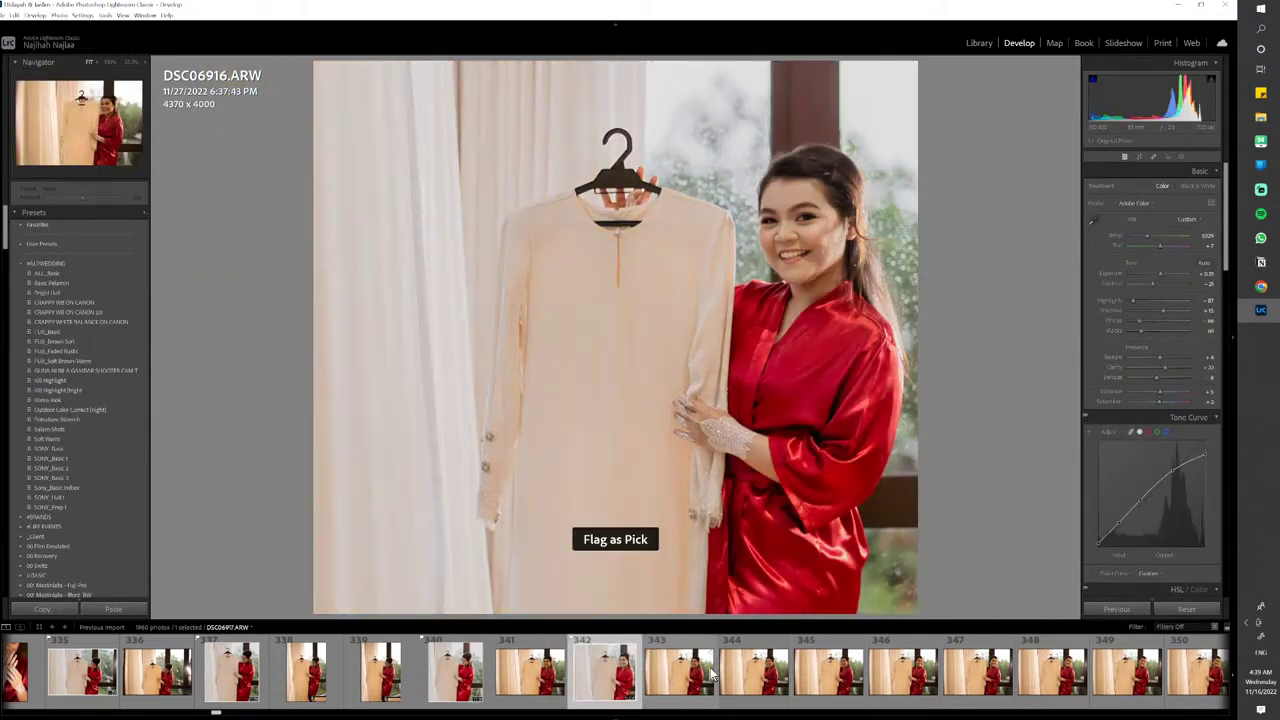
# Recrop the dress photo DSC06916 wider to include more curtain and window, about 5941 x 3735
pyautogui.press('r')
pyautogui.moveTo(1000, 360); pyautogui.dragTo(999, 396)
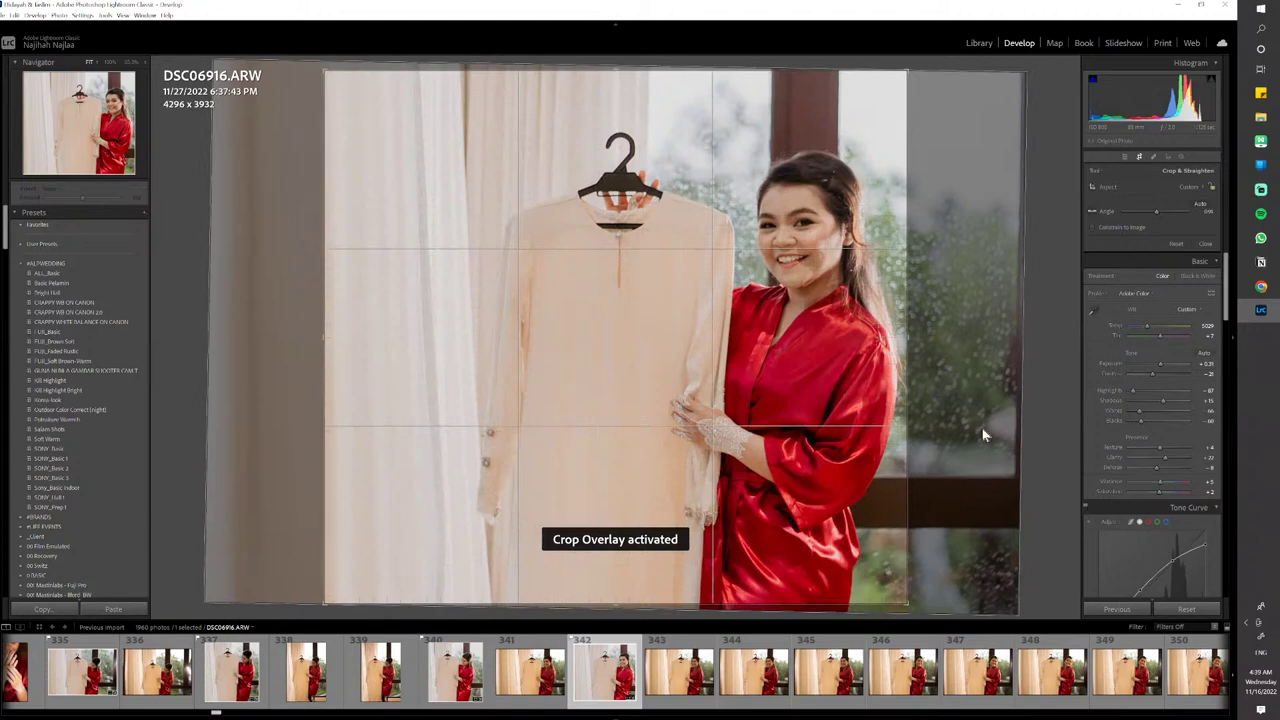
pyautogui.moveTo(947, 596); pyautogui.dragTo(947, 588)
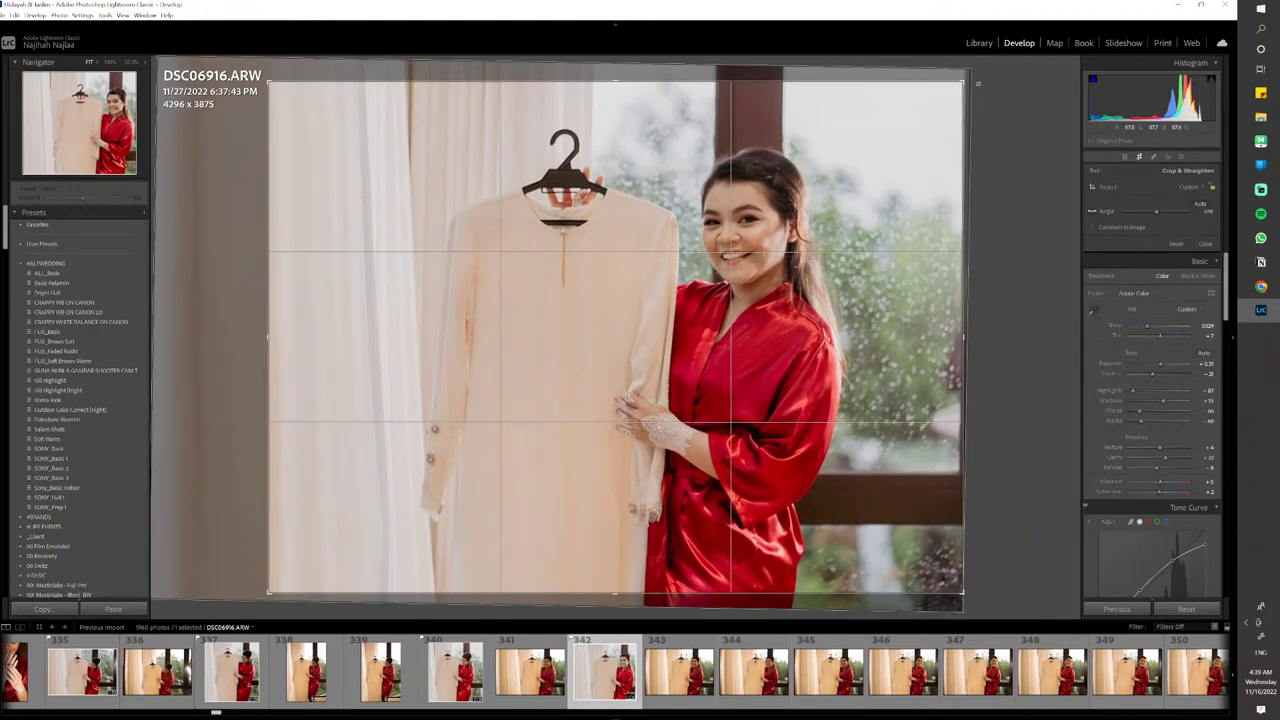
pyautogui.moveTo(977, 83); pyautogui.dragTo(975, 80)
pyautogui.moveTo(266, 81); pyautogui.dragTo(211, 83)
pyautogui.press('d')
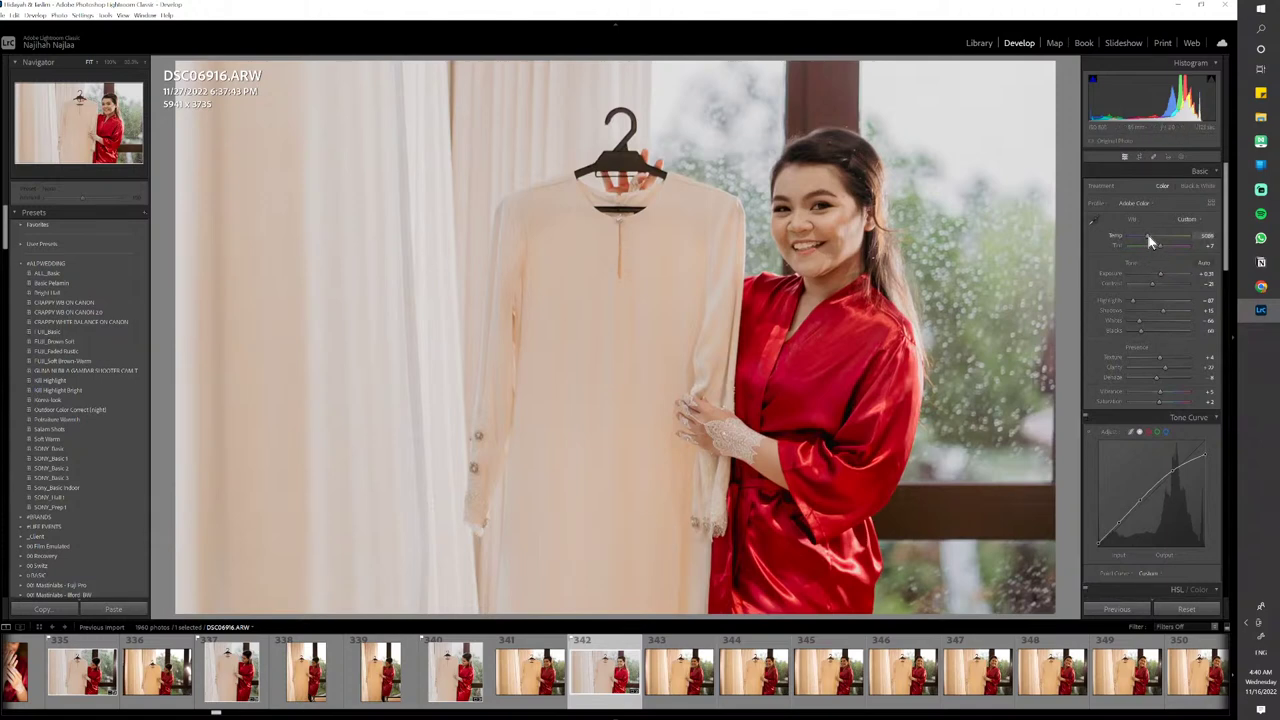
# Warm DSC06916 to a temperature of 5257, set contrast to -9 and shadows to +5, and flag it as a pick
pyautogui.moveTo(1149, 235); pyautogui.dragTo(1151, 235)
pyautogui.click(1157, 284)
pyautogui.moveTo(1162, 313); pyautogui.dragTo(1159, 313)
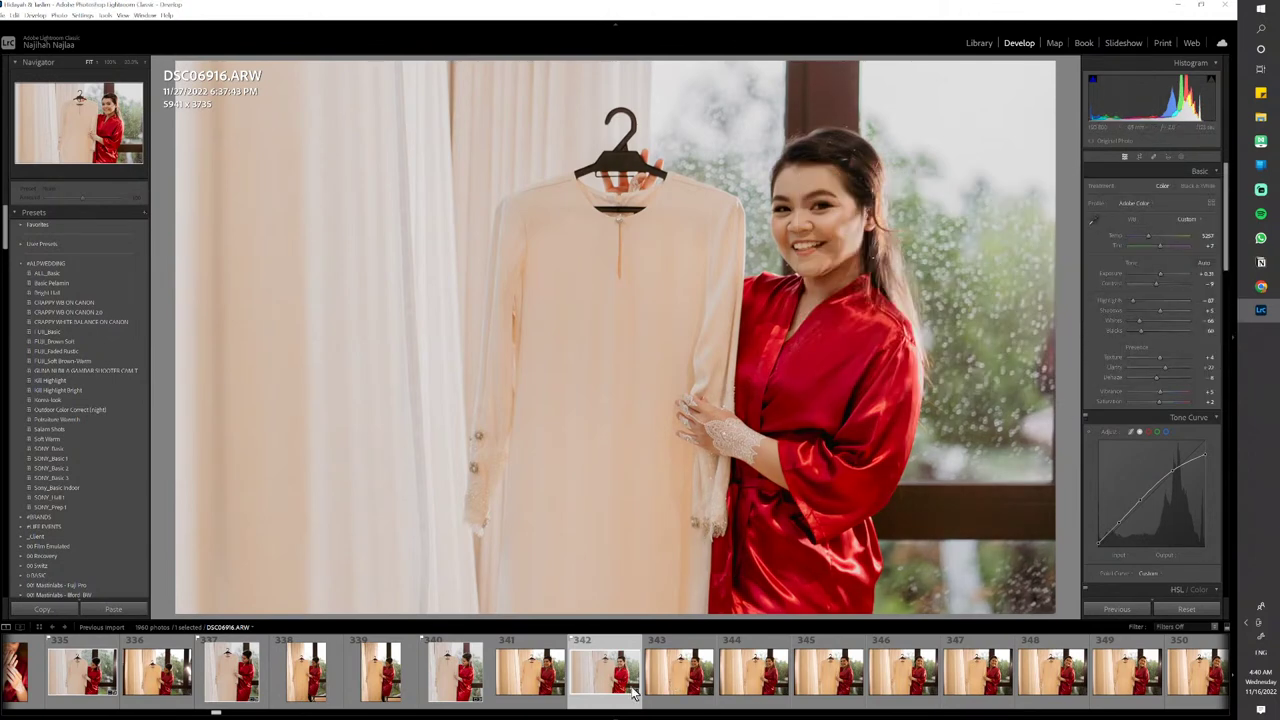
pyautogui.press('p')
# Paste the develop settings and crop of DSC06916 onto DSC06919, DSC06922 and DSC06924, flagging each as a pick
pyautogui.scroll(-5, 632, 690)
pyautogui.click(424, 692)
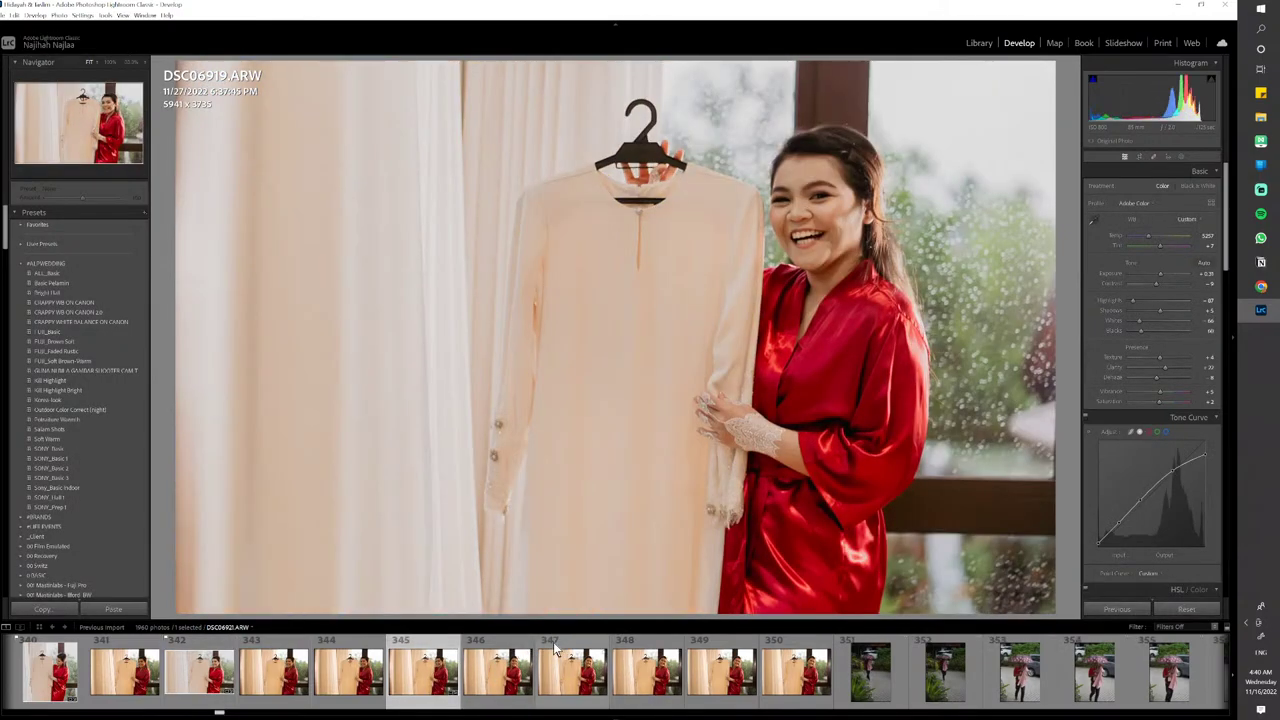
pyautogui.press('p')
pyautogui.click(645, 690)
pyautogui.hotkey('ctrl', 'shift', 'v')
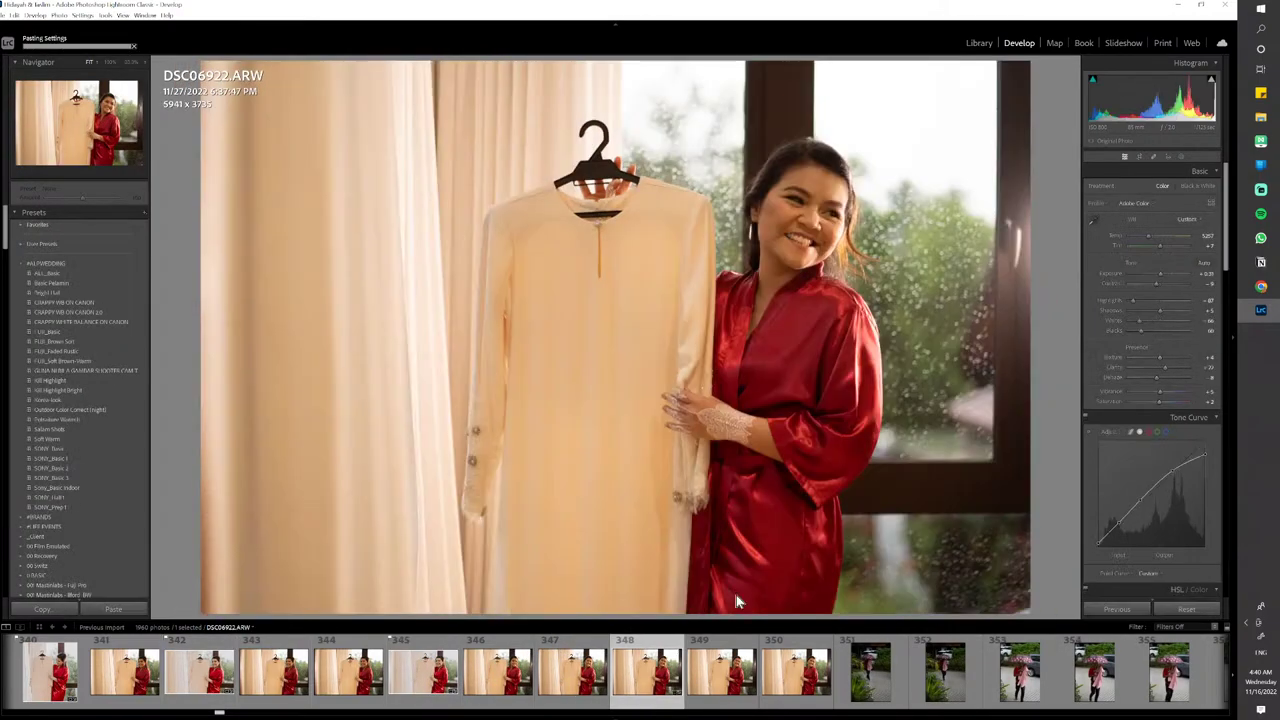
pyautogui.press('p')
pyautogui.click(830, 695)
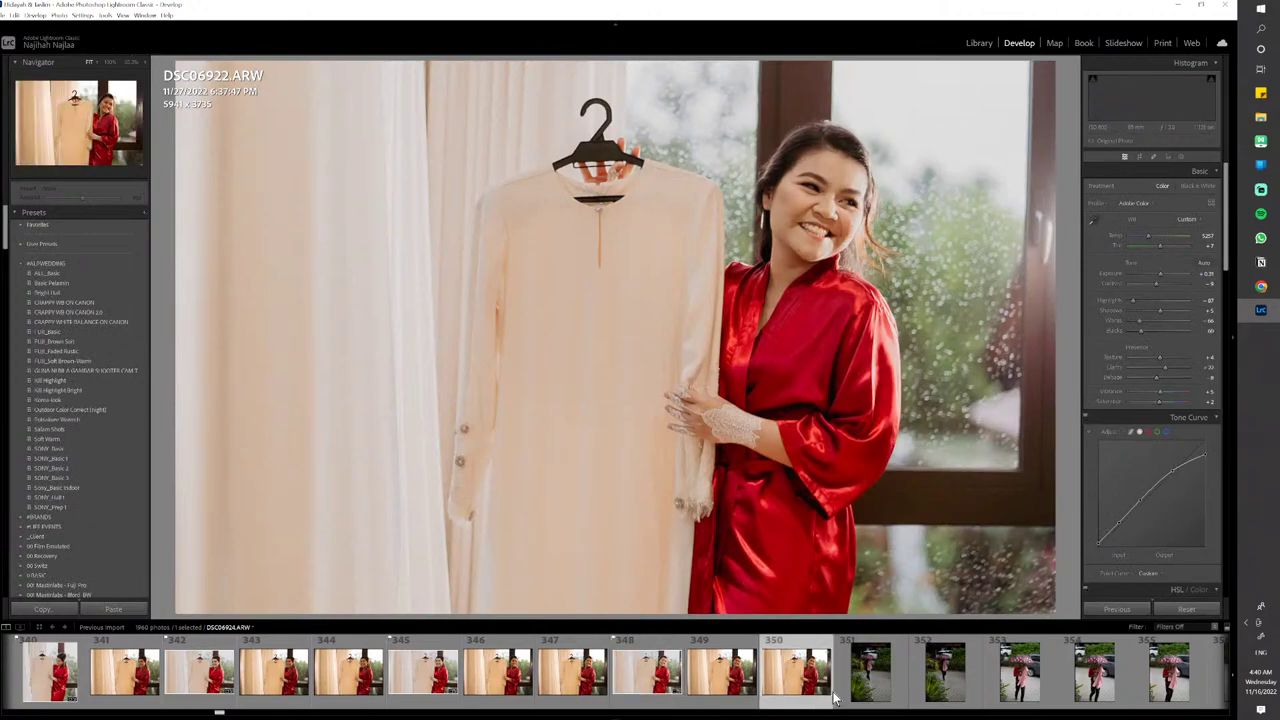
pyautogui.hotkey('ctrl', 'shift', 'v')
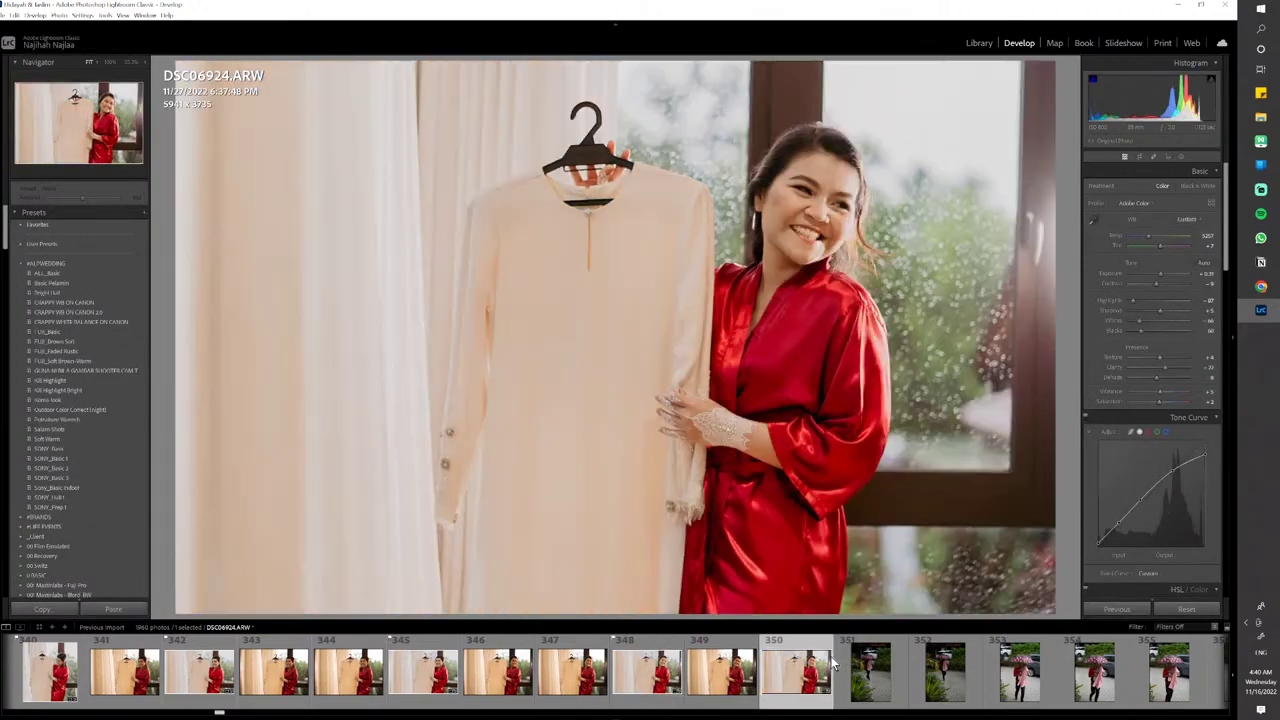
pyautogui.press('p')
# Go through the umbrella photos and paste the dress photo settings and crop onto DSC06931
pyautogui.click(866, 680)
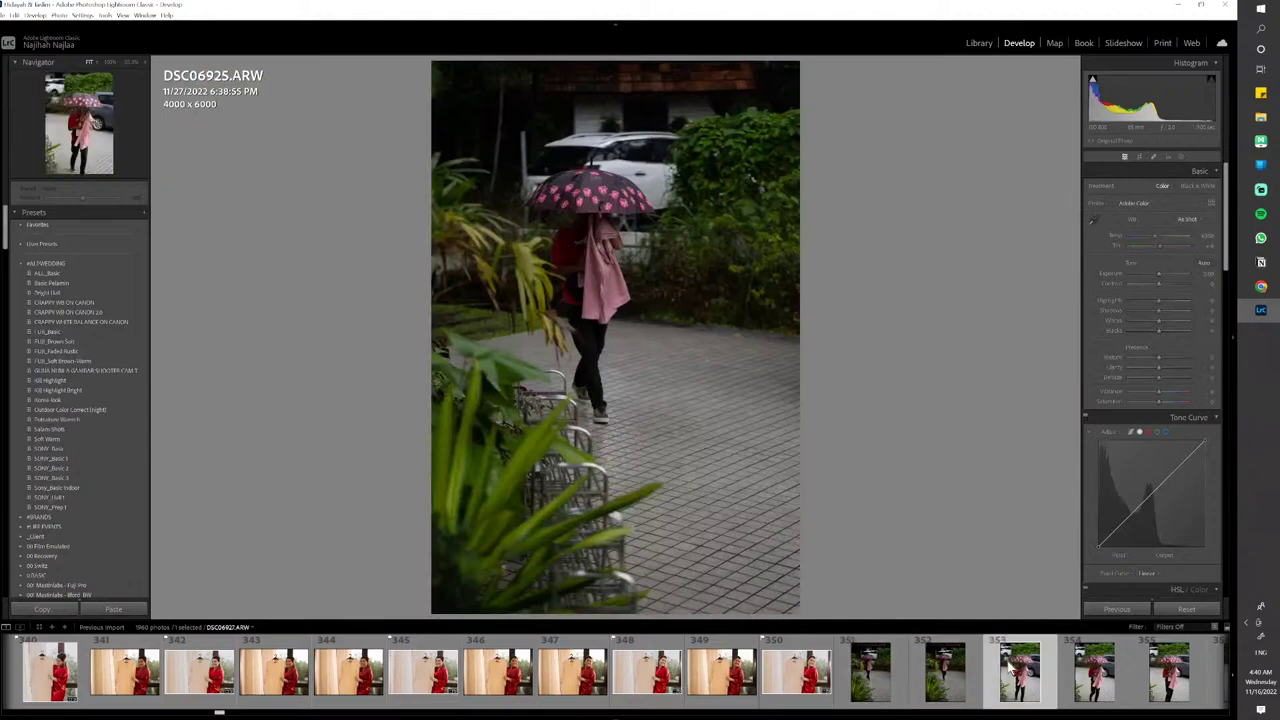
pyautogui.click(1015, 670)
pyautogui.click(763, 678)
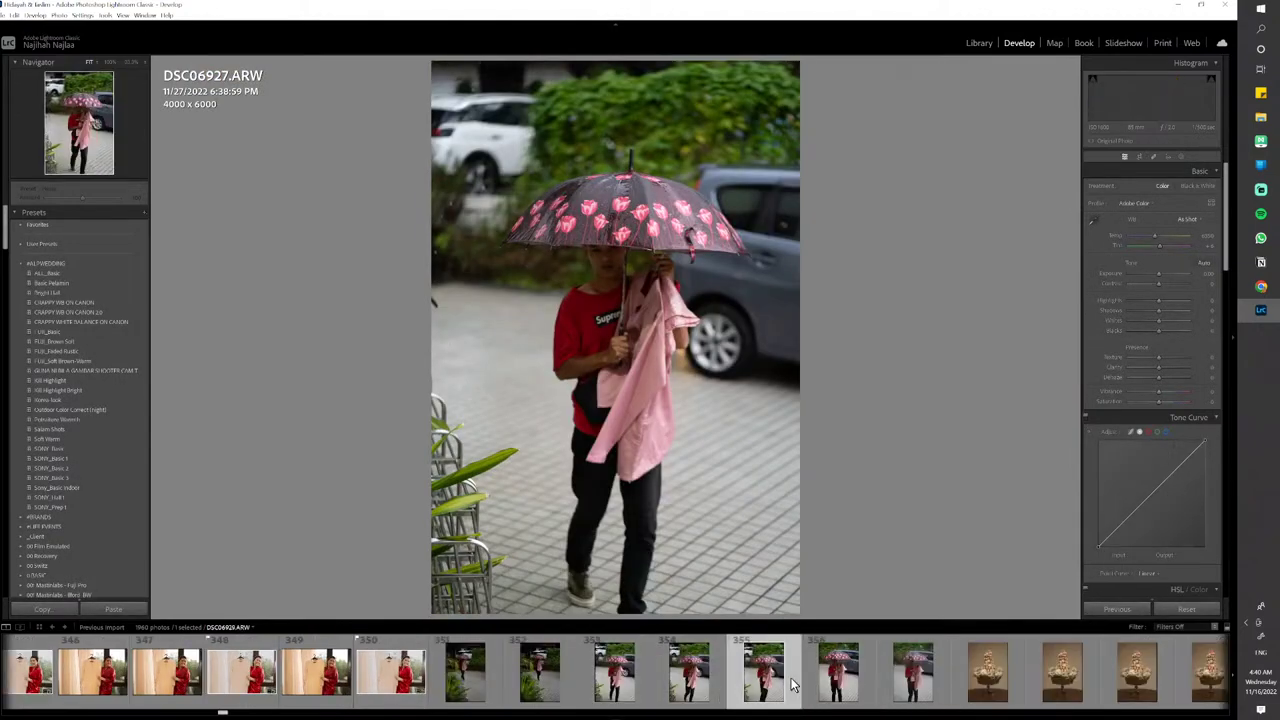
pyautogui.click(838, 682)
pyautogui.hotkey('ctrl', 'shift', 'v')
pyautogui.click(912, 672)
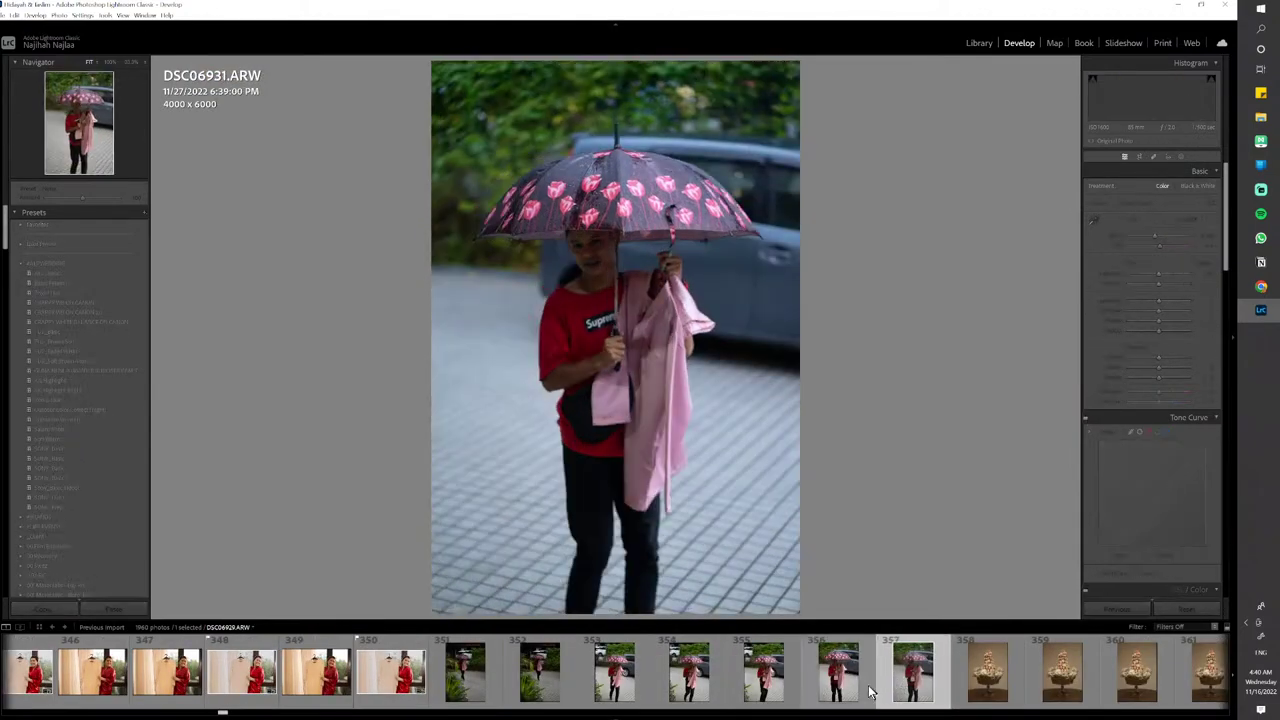
pyautogui.hotkey('ctrl', 'shift', 'v')
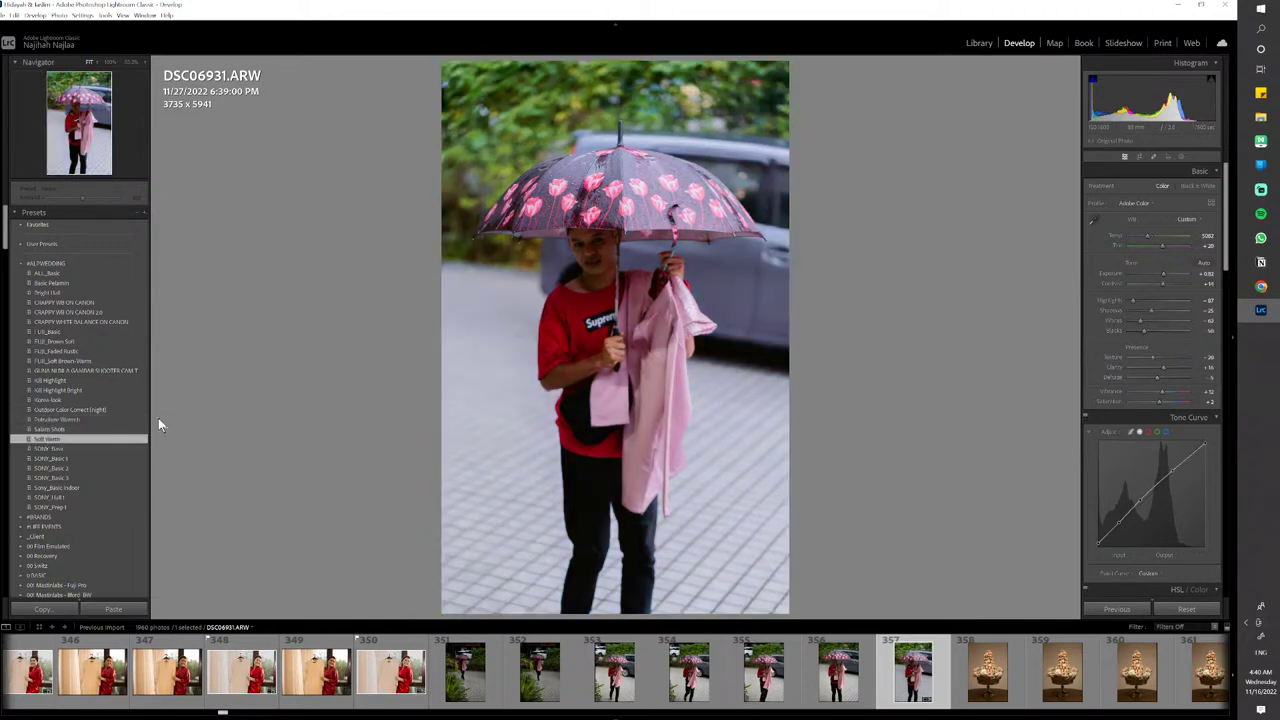
# Apply the Soft Warm preset to the umbrella photo DSC06931, raise its exposure, and flag it as a pick
pyautogui.click(48, 439)
pyautogui.moveTo(1164, 274); pyautogui.dragTo(1167, 274)
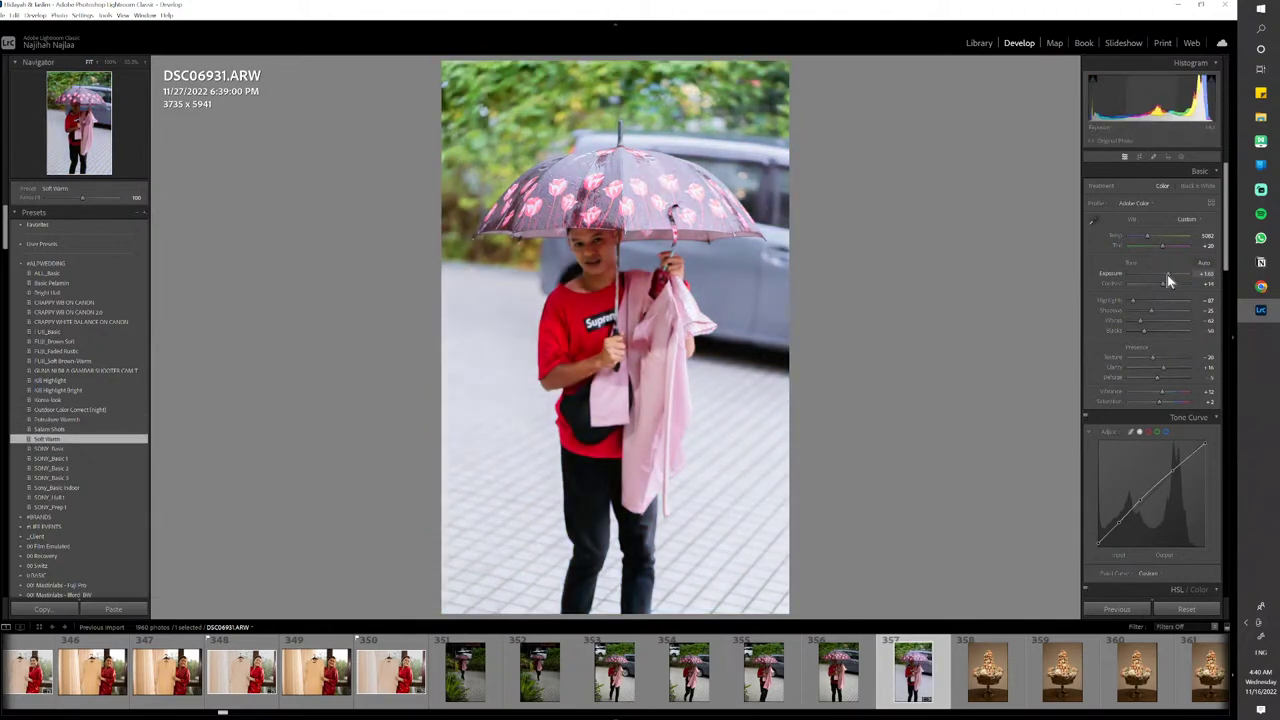
pyautogui.press('p')
# Paste the dress photo settings onto the macaron tower photo DSC06934 and straighten its crop to about 3729 x 5933
pyautogui.click(963, 677)
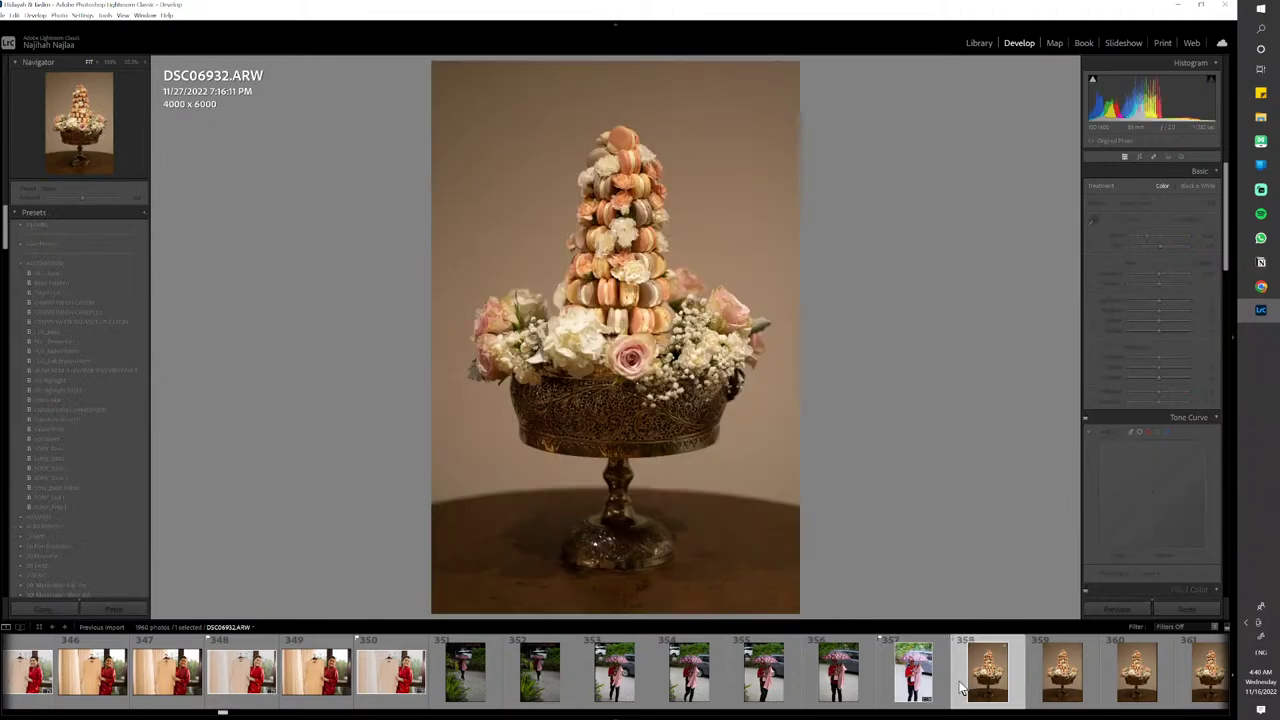
pyautogui.scroll(-5, 800, 690)
pyautogui.click(326, 672)
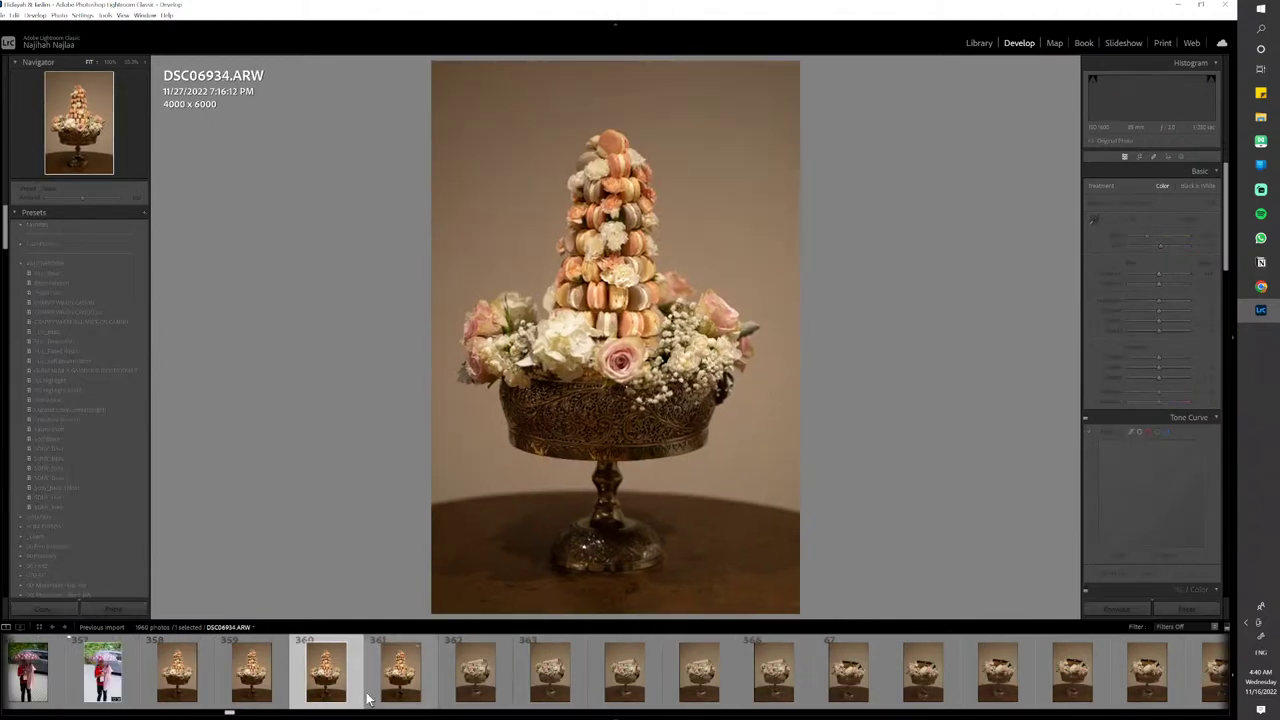
pyautogui.hotkey('ctrl', 'shift', 'v')
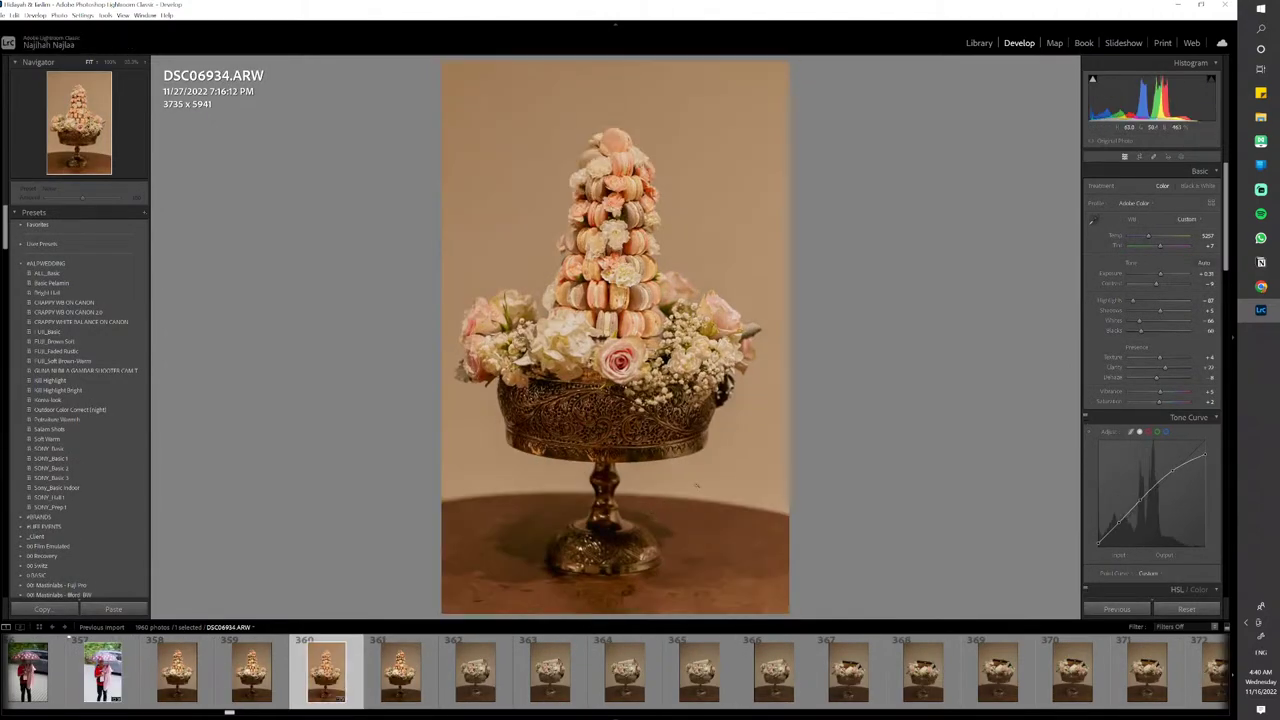
pyautogui.press('r')
pyautogui.press('d')
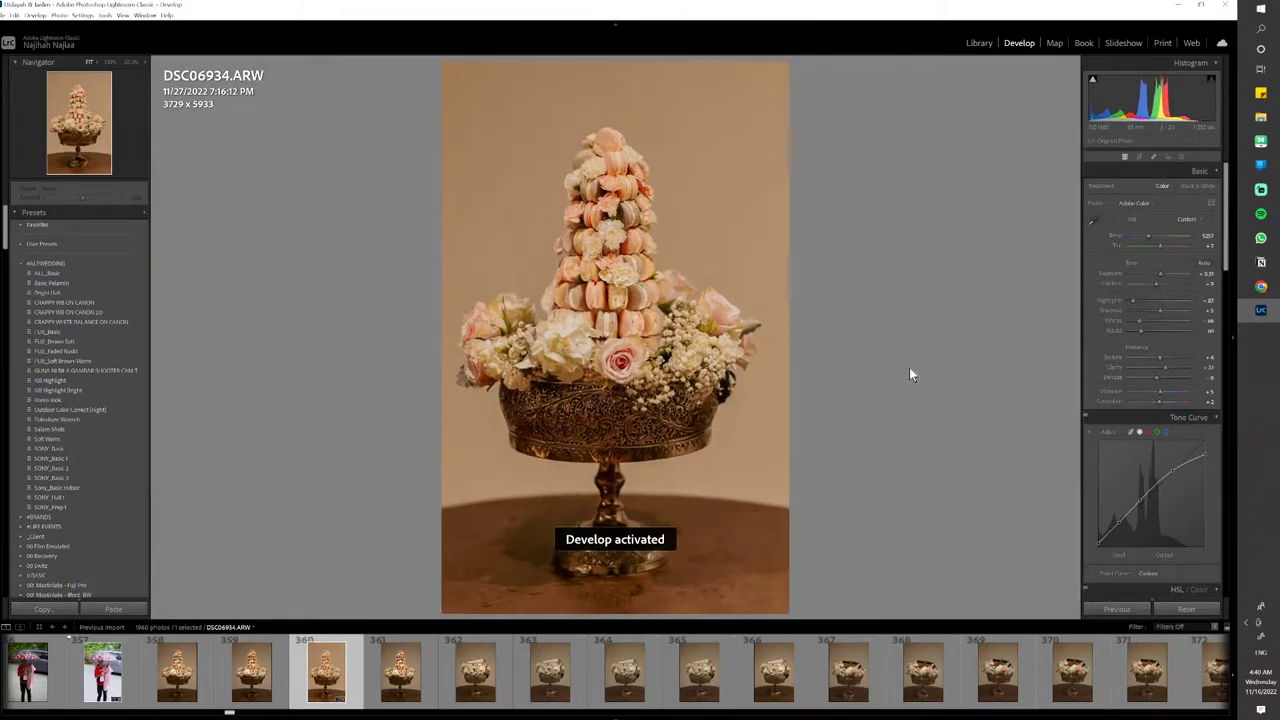
# Neutralize the white balance of DSC06934 from the wall behind the macarons, raise exposure and contrast, and flag it as a pick
pyautogui.press('w')
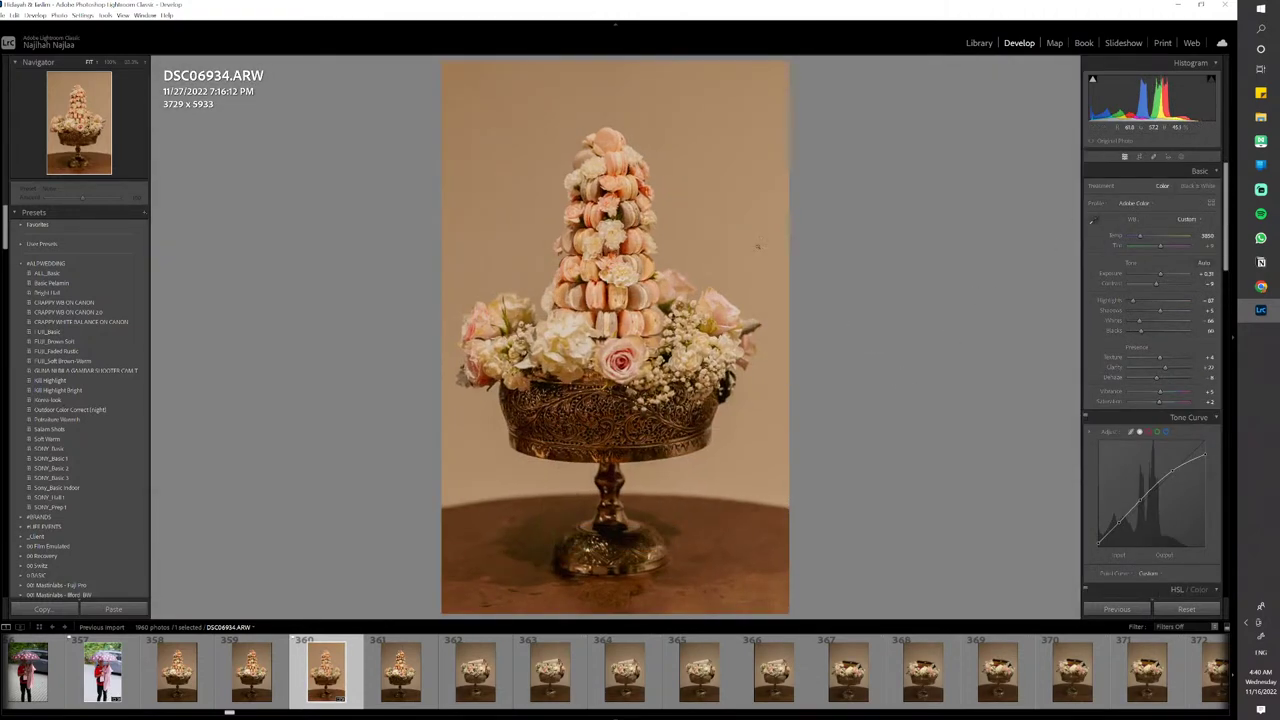
pyautogui.click(760, 250)
pyautogui.click(1165, 276)
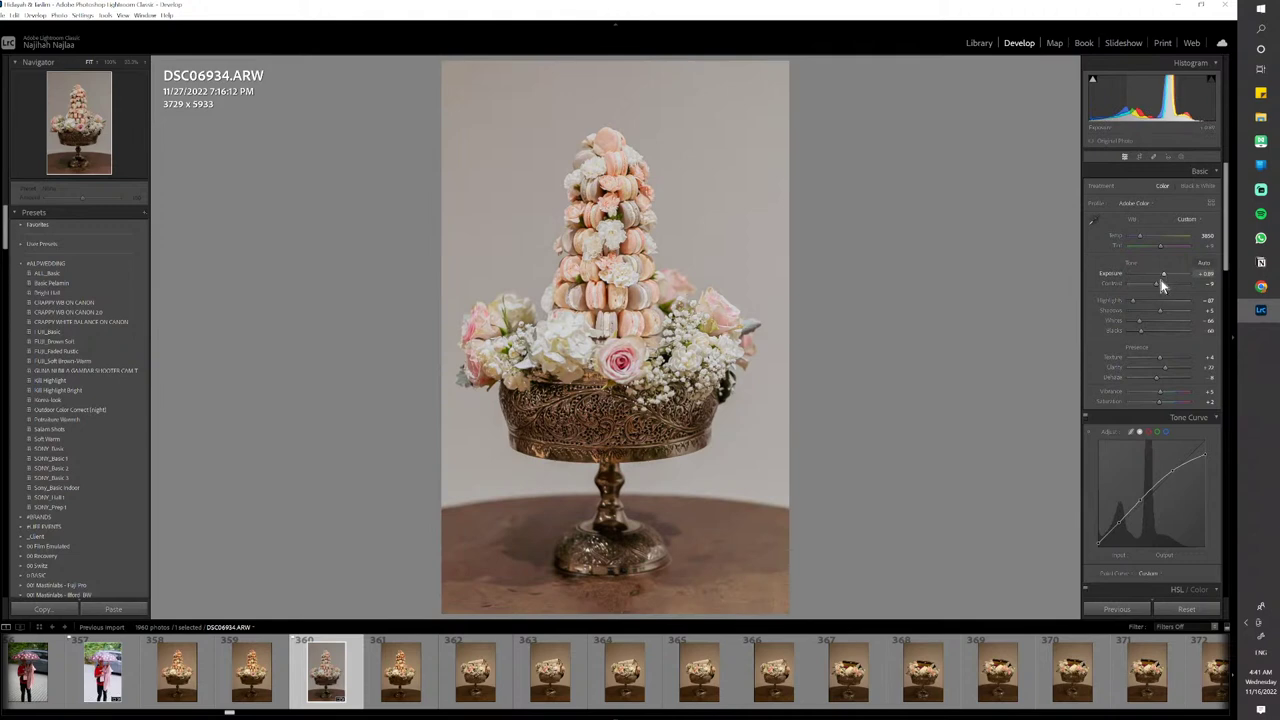
pyautogui.moveTo(1163, 273); pyautogui.dragTo(1170, 281)
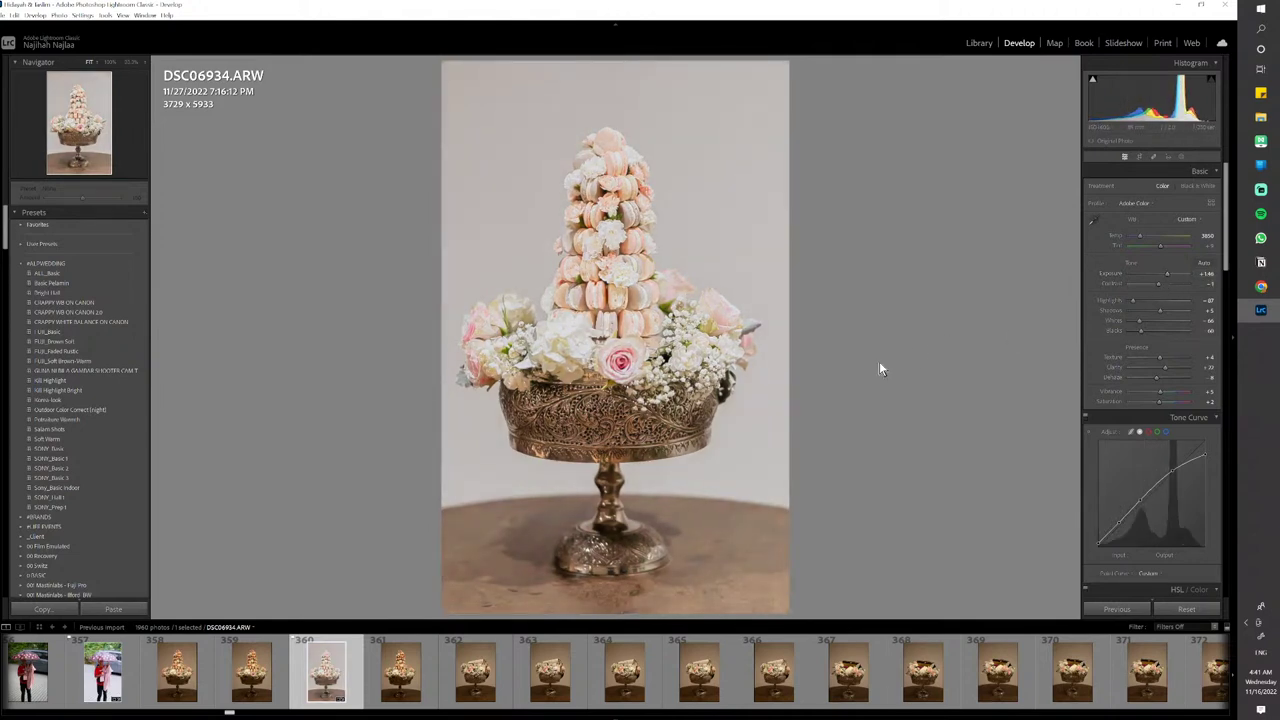
pyautogui.press('p')
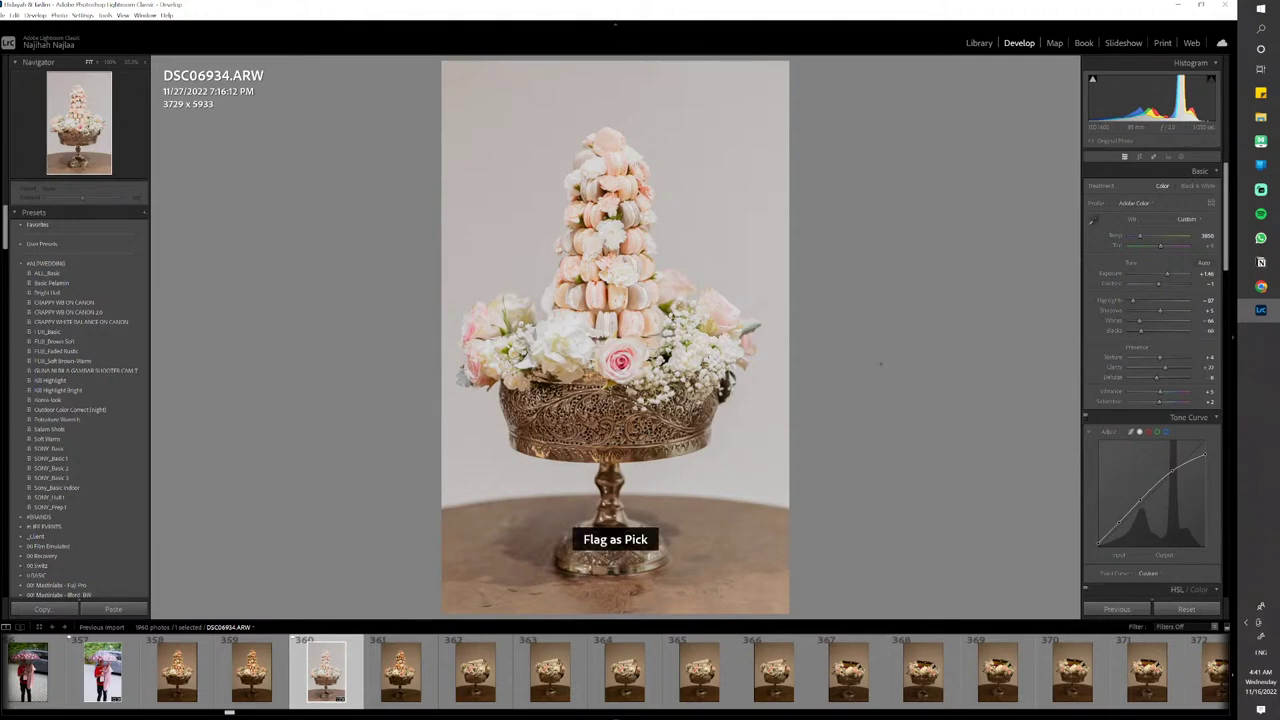
# Paste the develop settings of DSC06934 onto the handbag tray photos DSC06937 and DSC06939 and flag both as picks
pyautogui.click(585, 693)
pyautogui.hotkey('ctrl', 'shift', 'v')
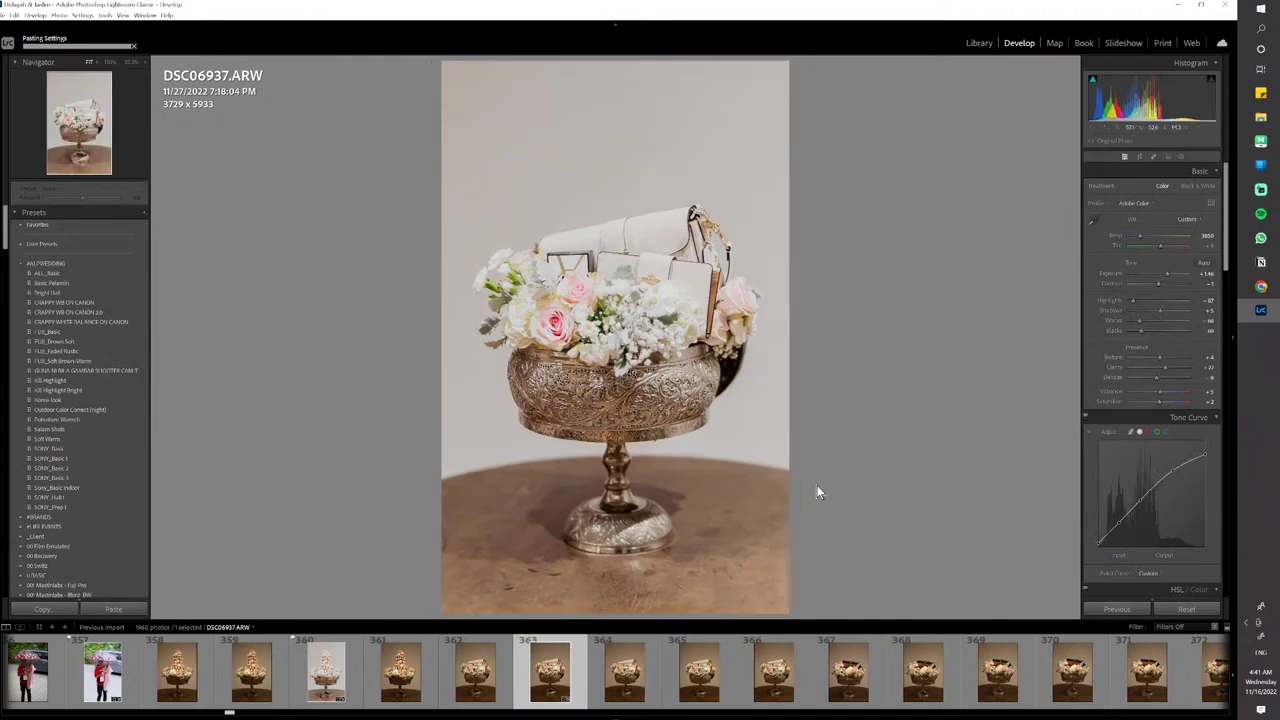
pyautogui.press('p')
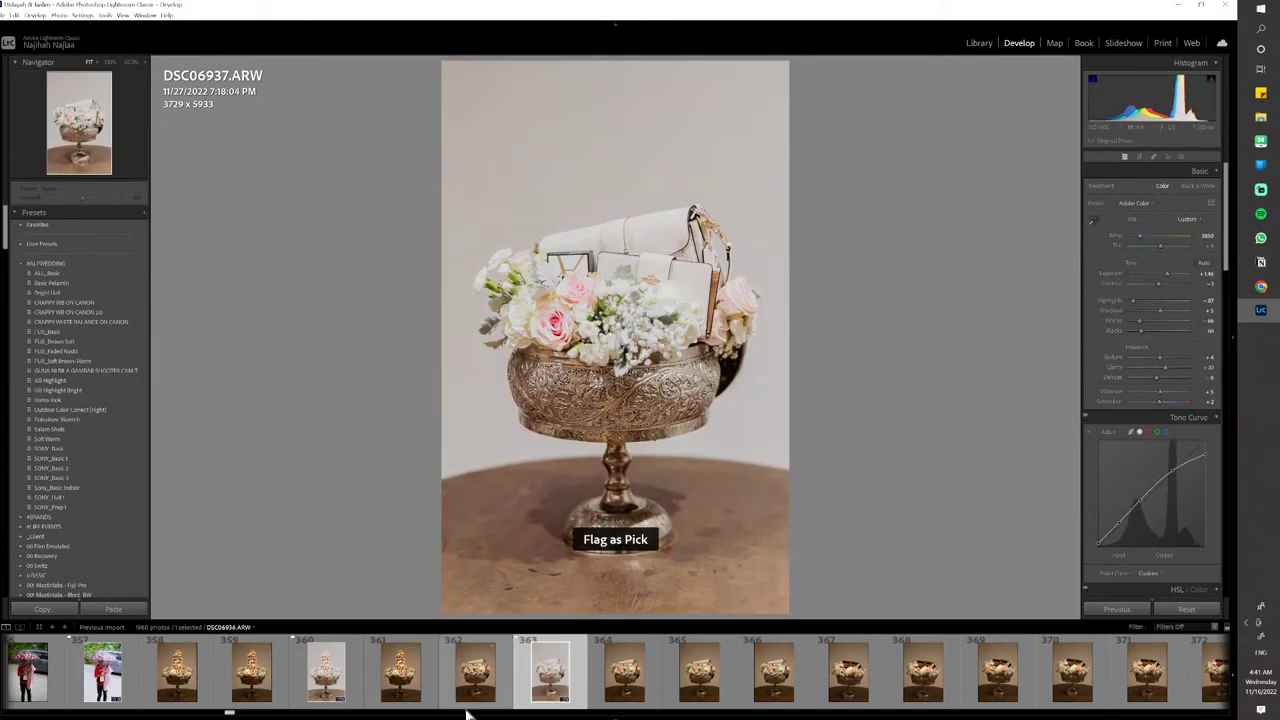
pyautogui.click(700, 672)
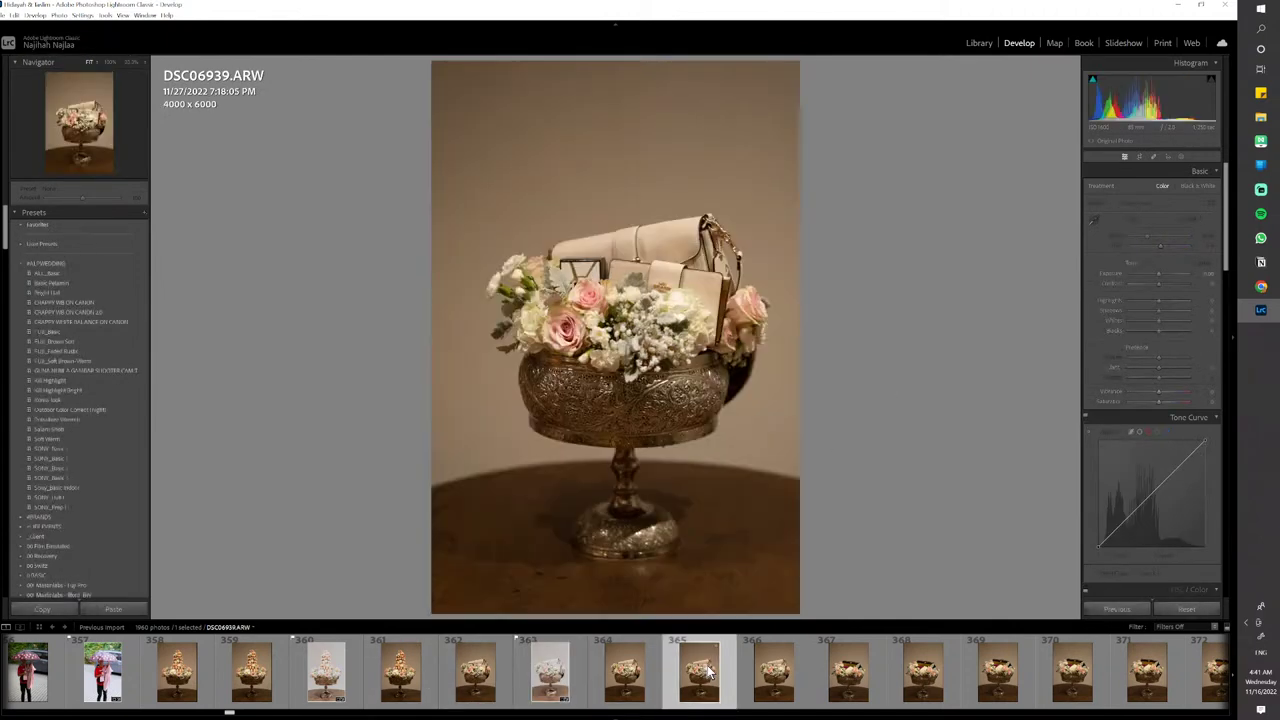
pyautogui.press('y')
pyautogui.hotkey('ctrl', 'shift', 'v')
pyautogui.press('p')
pyautogui.press('r')
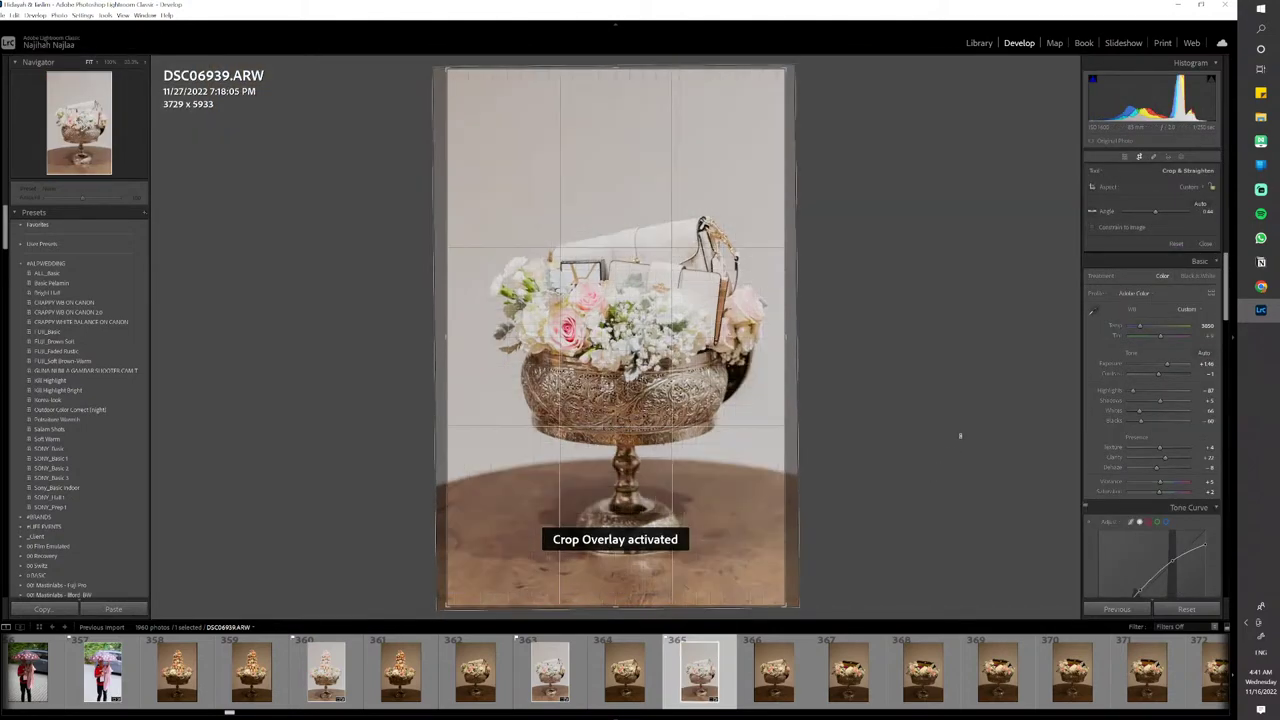
pyautogui.press('r')
# Paste the macaron photo's settings onto the black box tray photo DSC06941, flag it as a pick, and paste them onto DSC06945
pyautogui.click(834, 684)
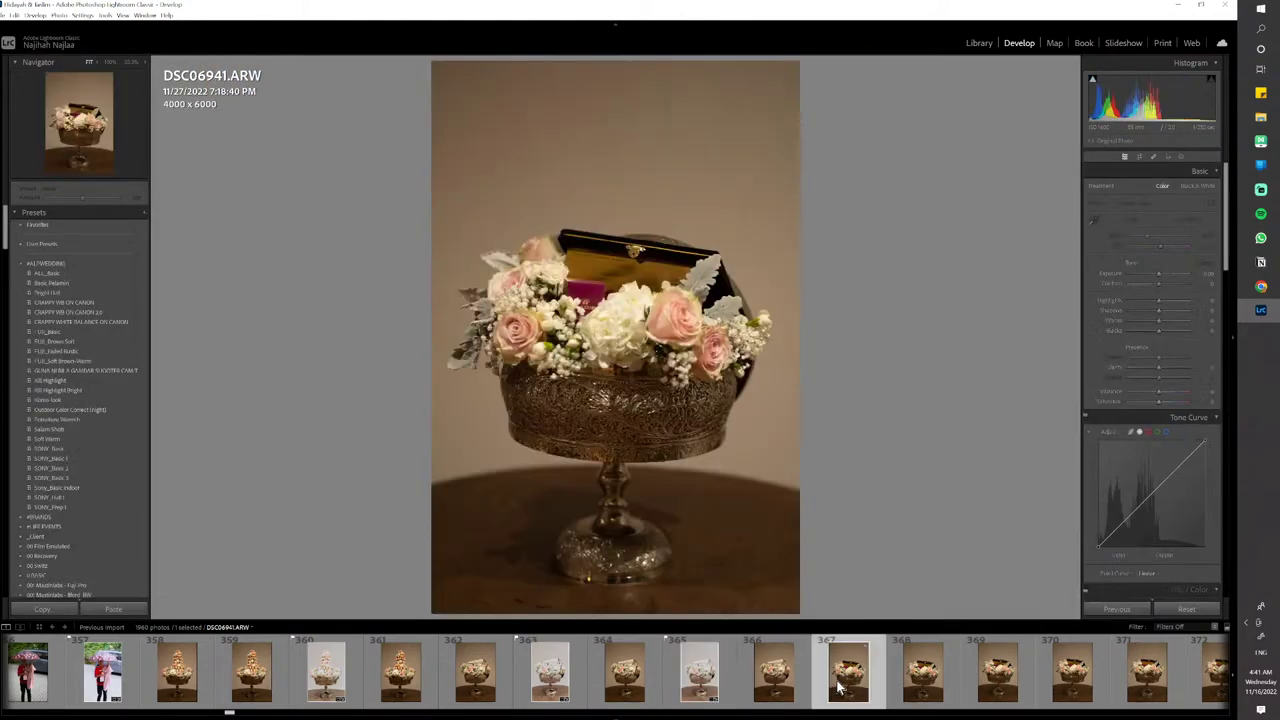
pyautogui.hotkey('ctrl', 'shift', 'v')
pyautogui.press('p')
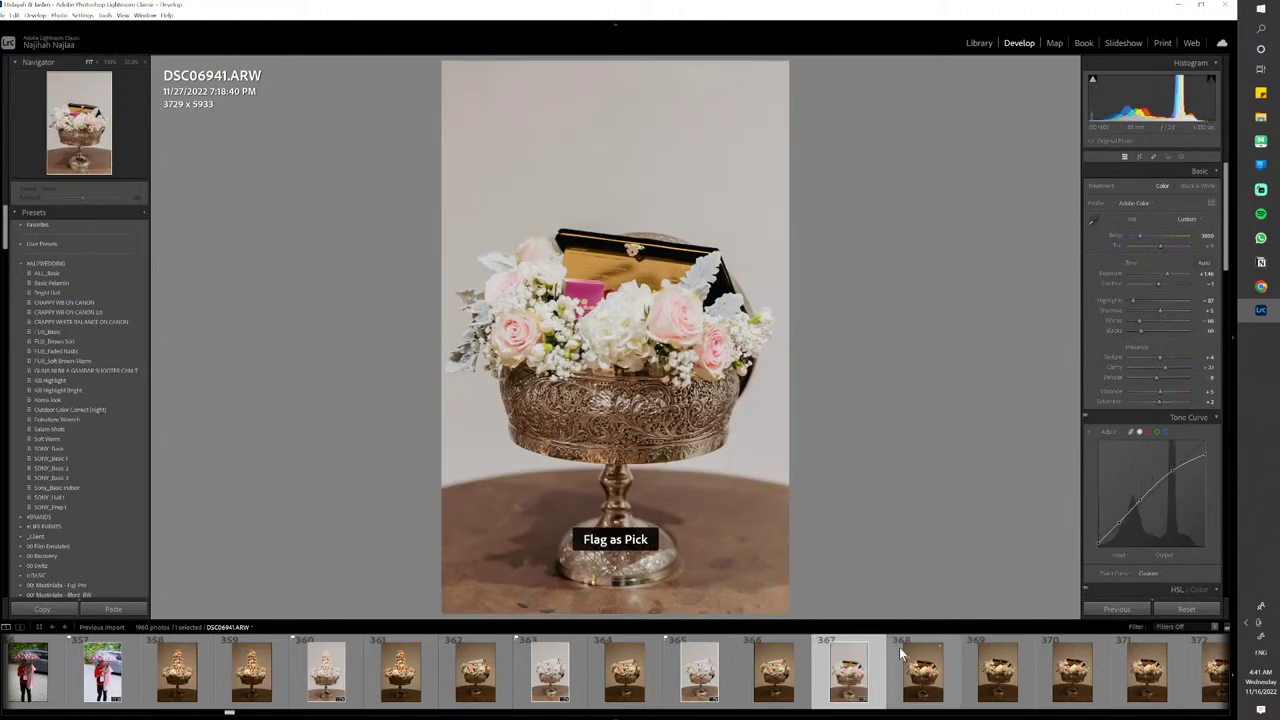
pyautogui.scroll(-5, 891, 670)
pyautogui.click(741, 670)
pyautogui.hotkey('ctrl', 'shift', 'v')
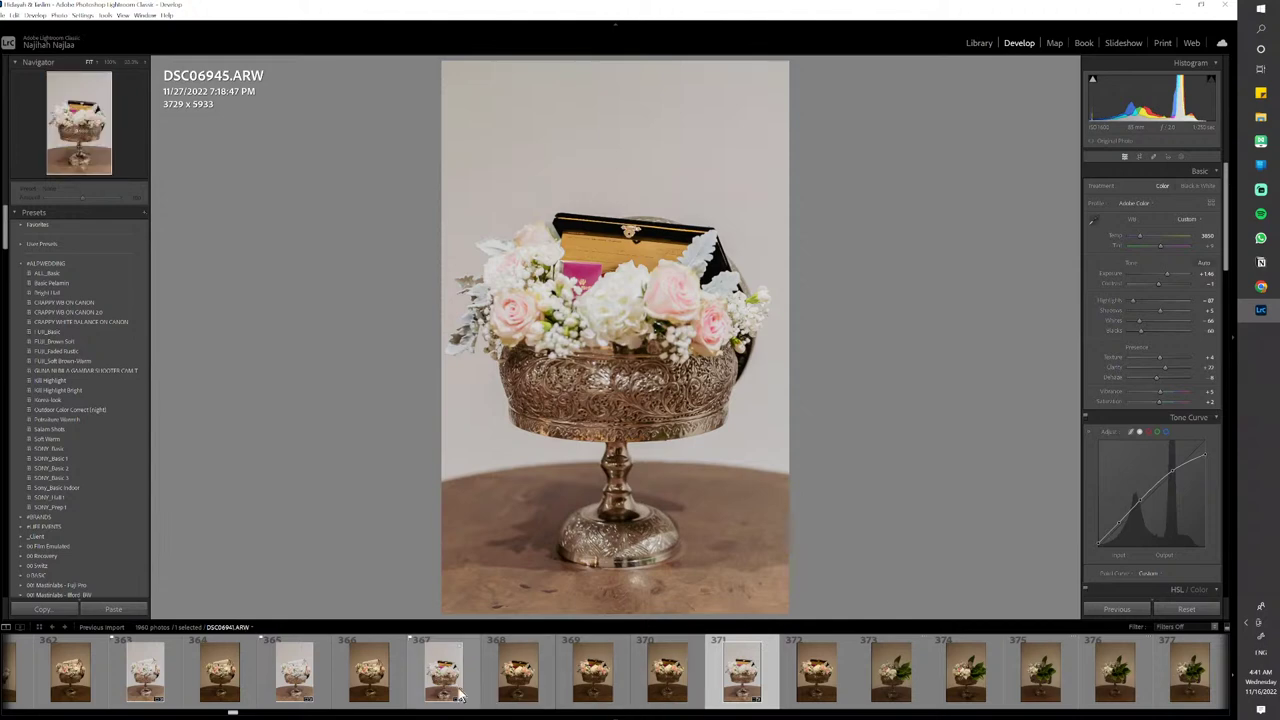
# Paste the same tray settings and crop onto the green leaf tray photos DSC06947 and DSC06949
pyautogui.press('Right')
pyautogui.press('Right')
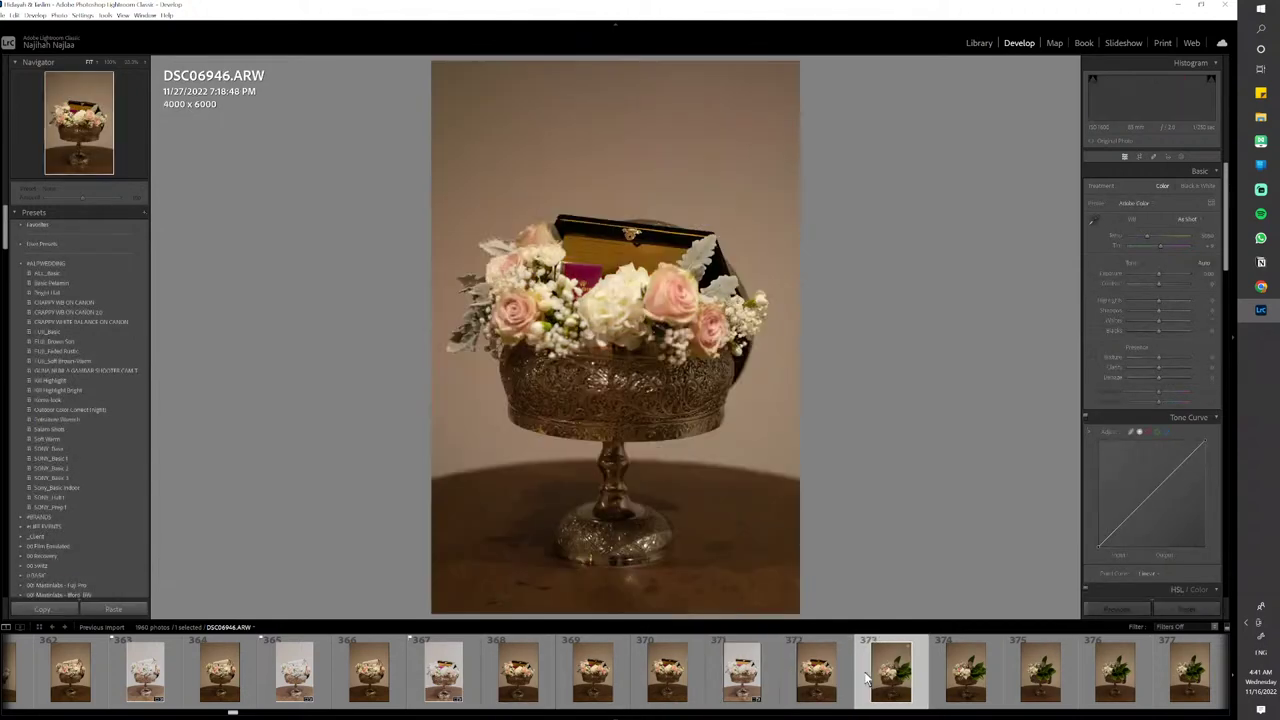
pyautogui.press('Right')
pyautogui.press('Right')
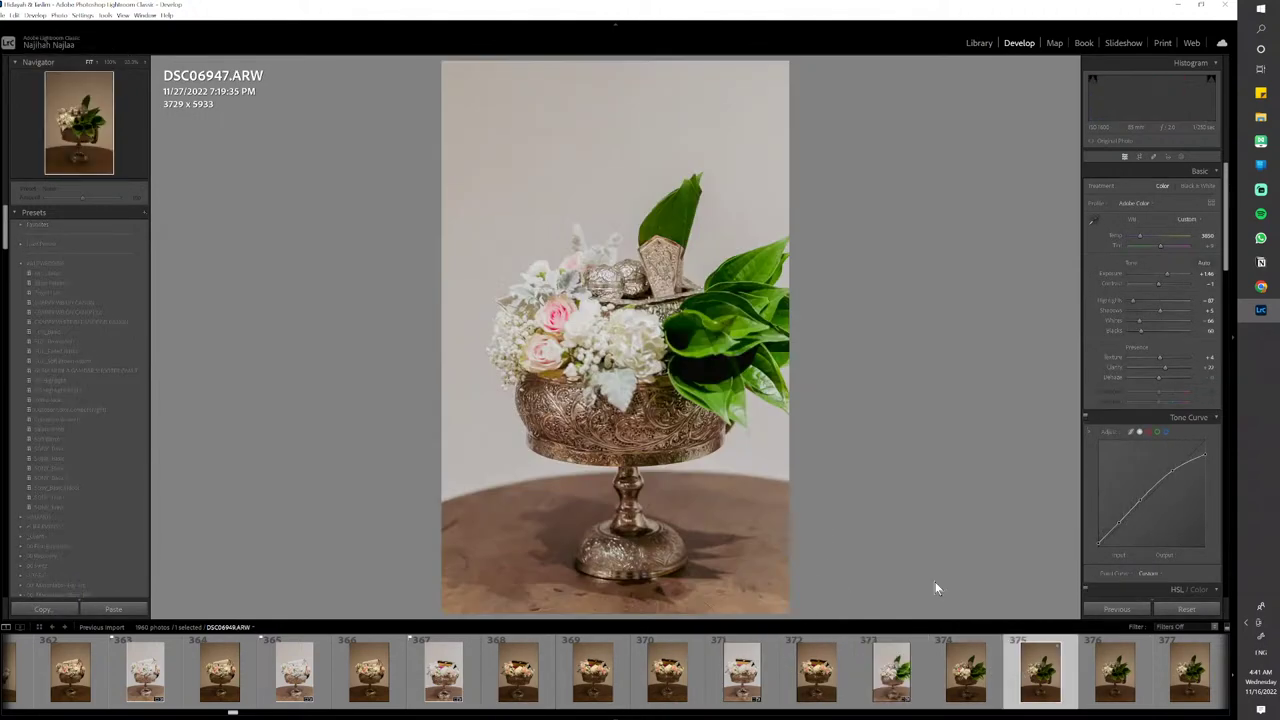
pyautogui.hotkey('ctrl', 'shift', 'v')
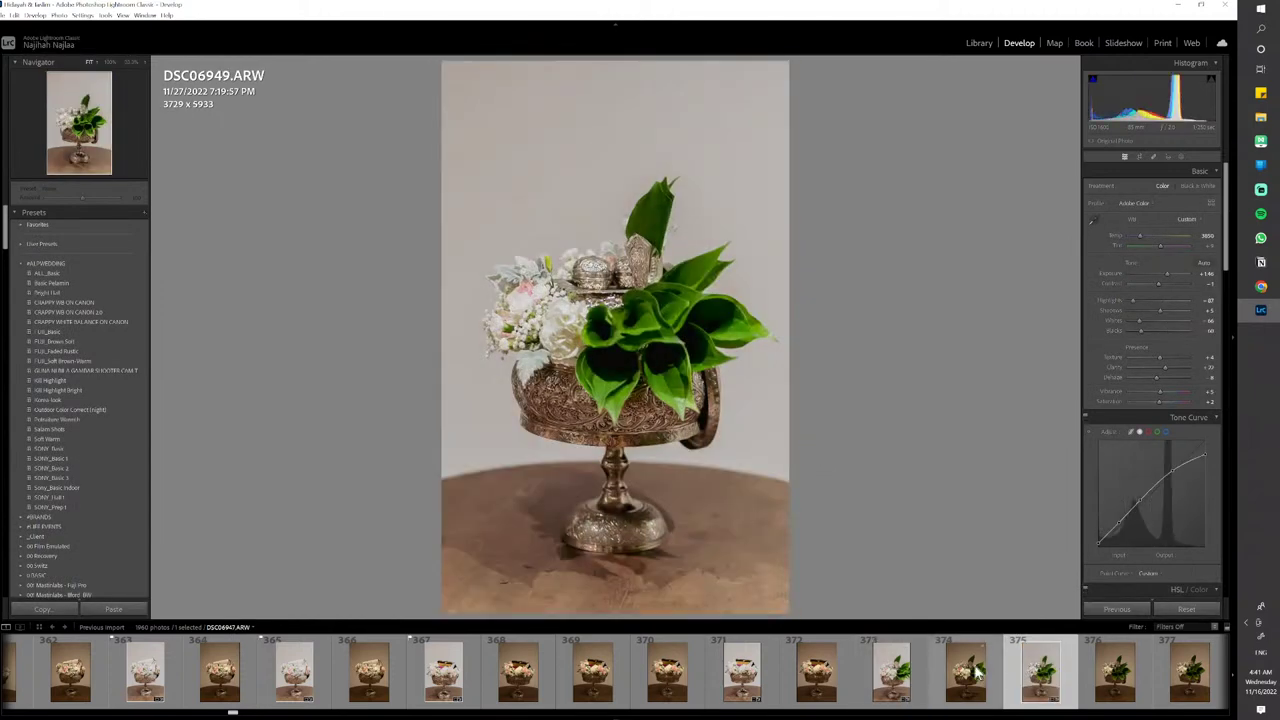
# Paste the tray settings onto the leaf photo DSC06951, flag it as a pick, and paste them onto the floral tray photo DSC06953
pyautogui.click(1092, 678)
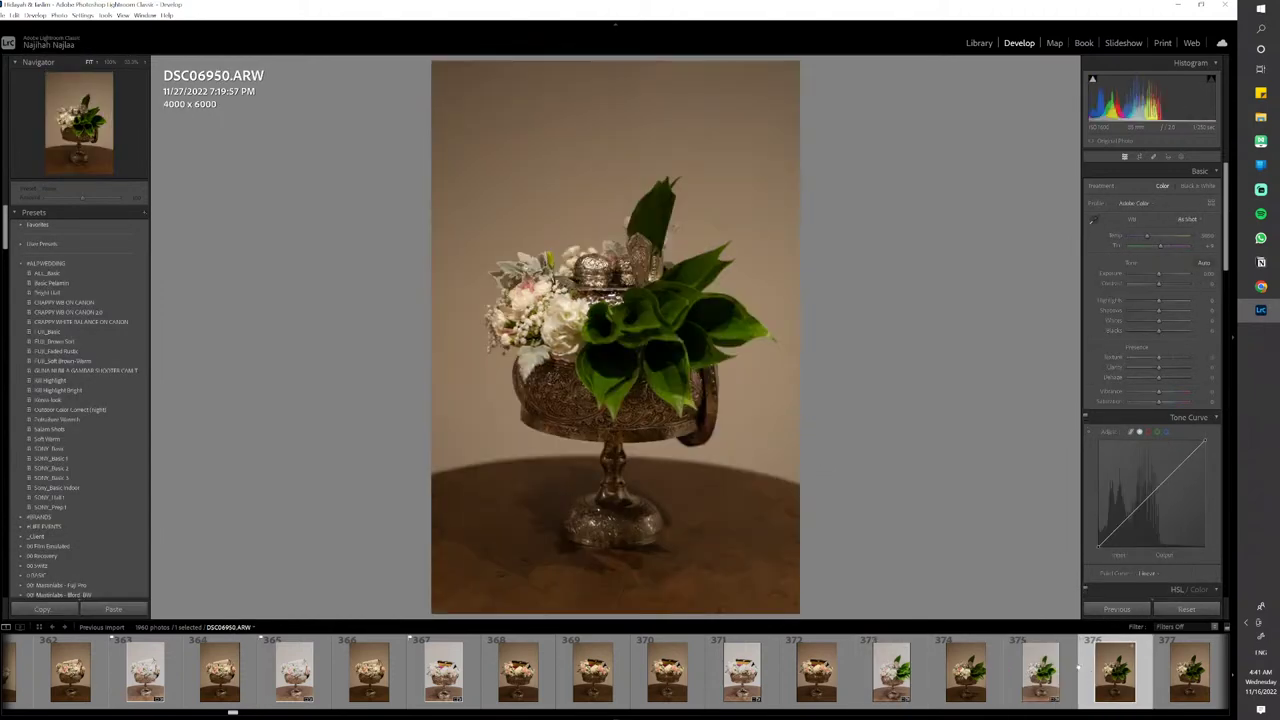
pyautogui.click(1186, 672)
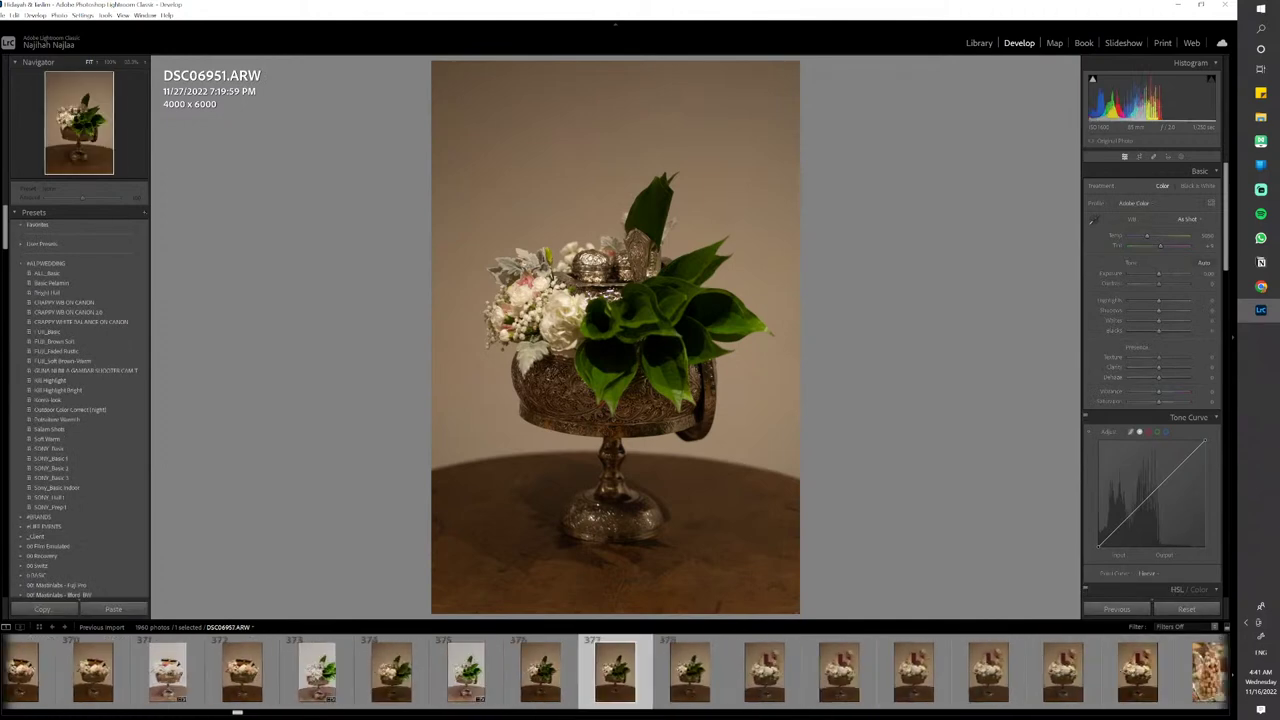
pyautogui.hotkey('ctrl', 'shift', 'v')
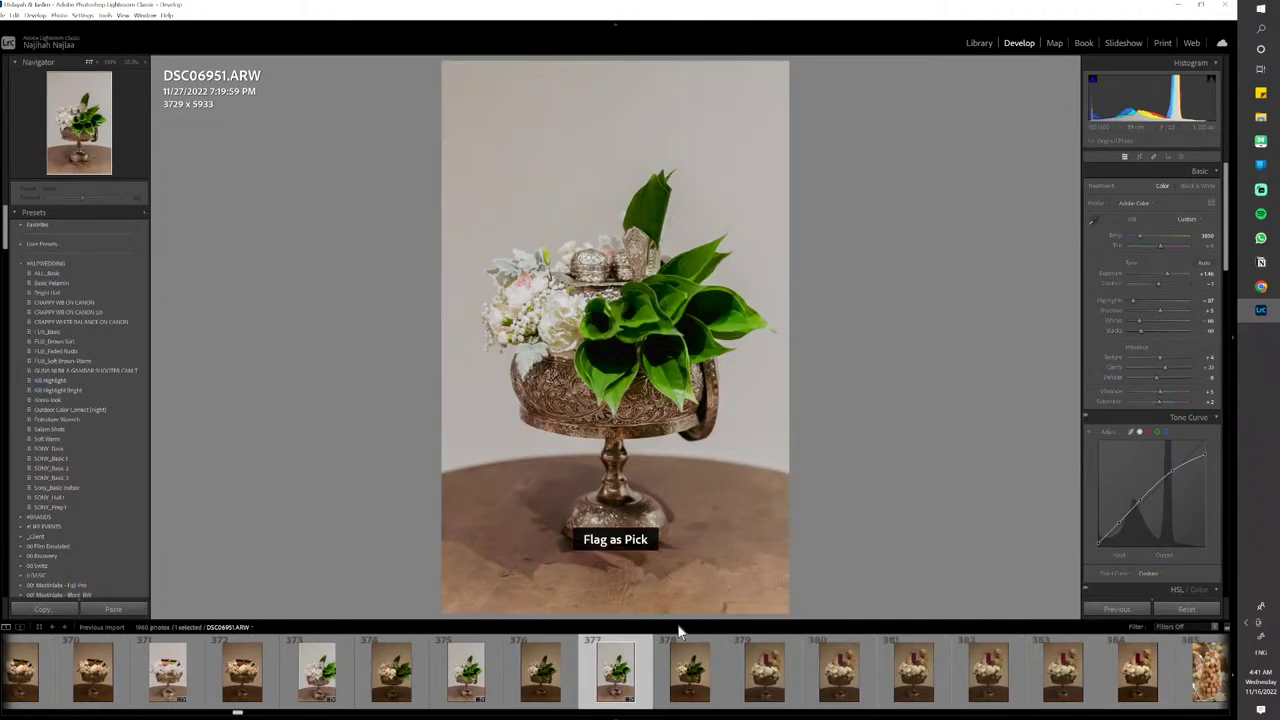
pyautogui.press('p')
pyautogui.click(765, 665)
pyautogui.hotkey('ctrl', 'shift', 'v')
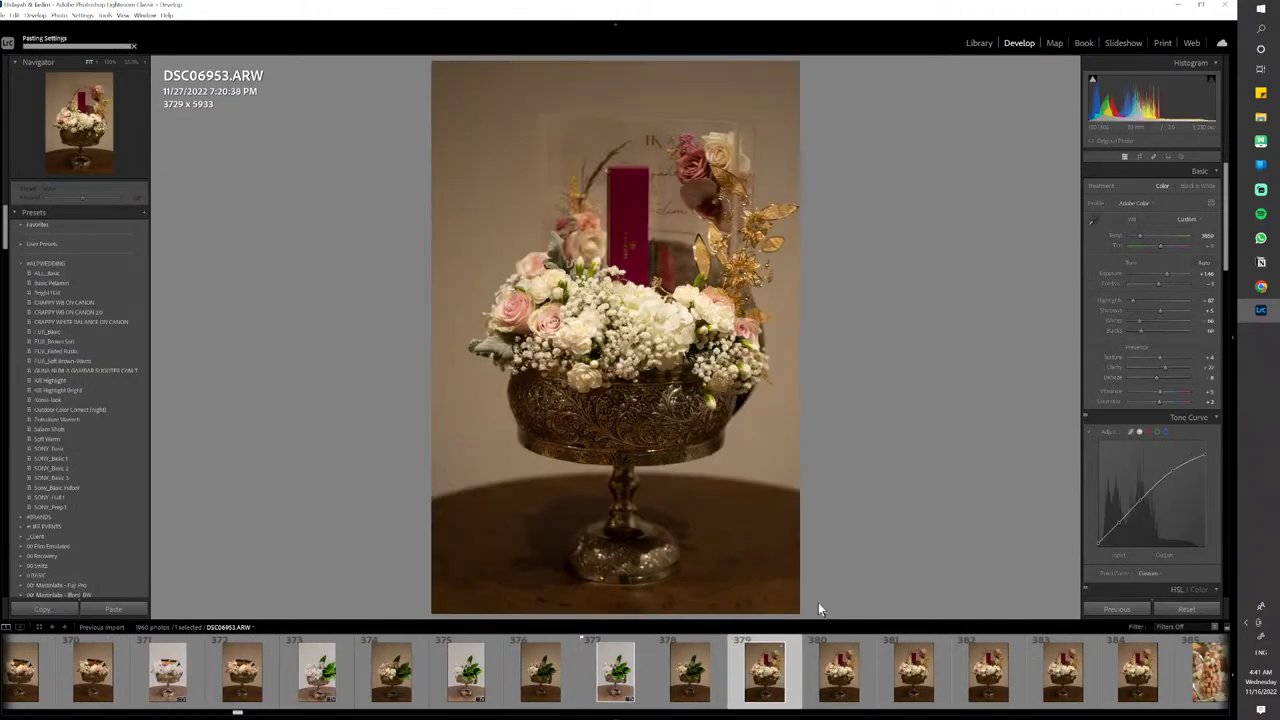
# Flag the floral tray photo DSC06953 as a pick, then paste its settings onto DSC06955 and flag that one too
pyautogui.press('p')
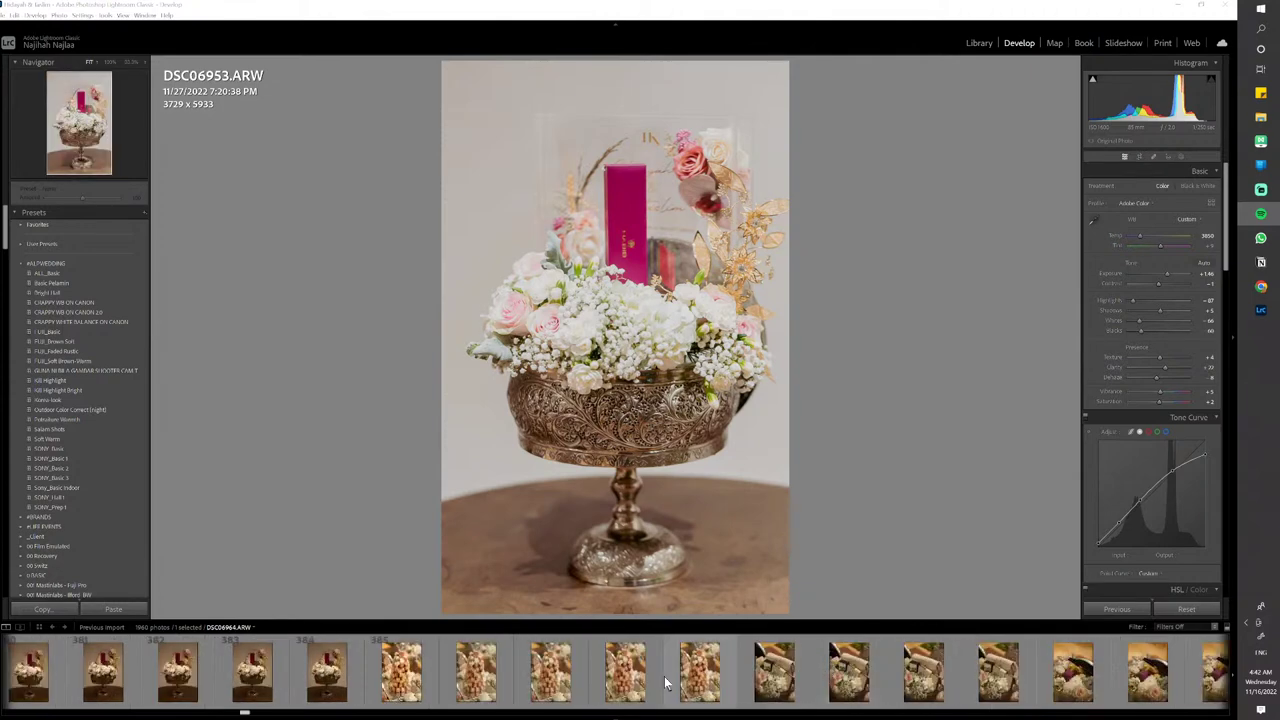
pyautogui.scroll(-5, 330, 675)
pyautogui.click(490, 672)
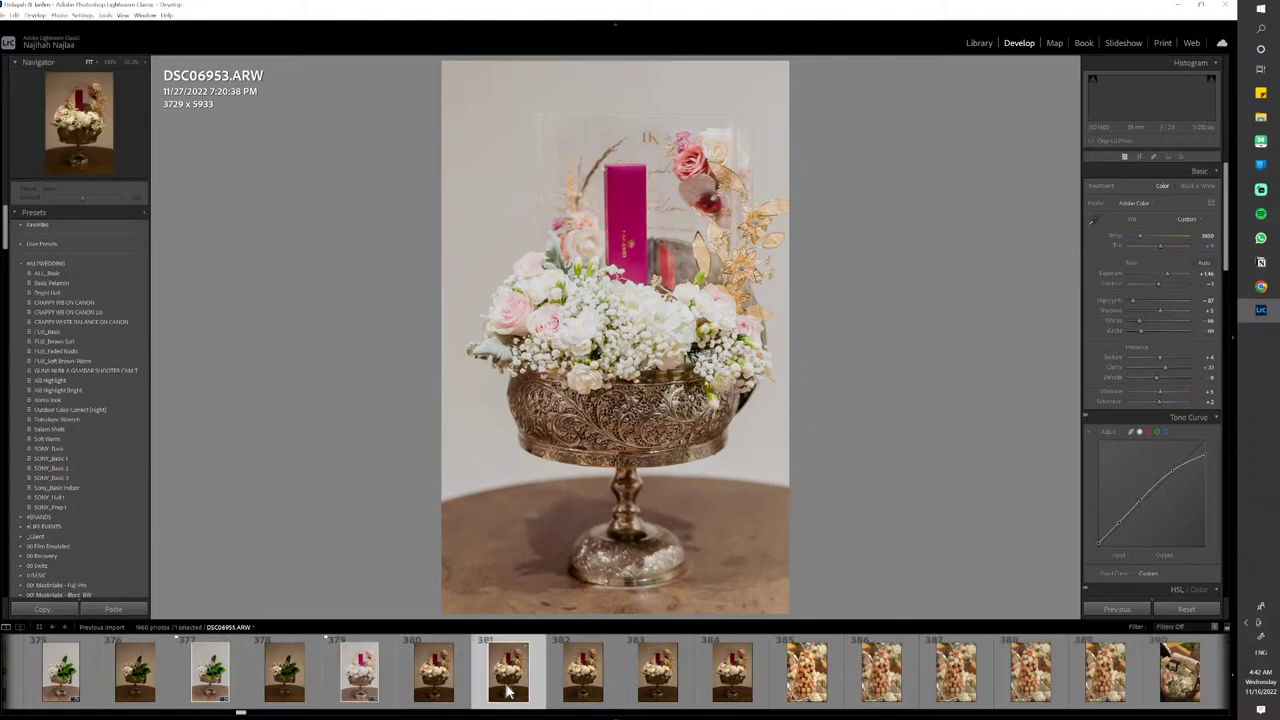
pyautogui.hotkey('ctrl', 'v')
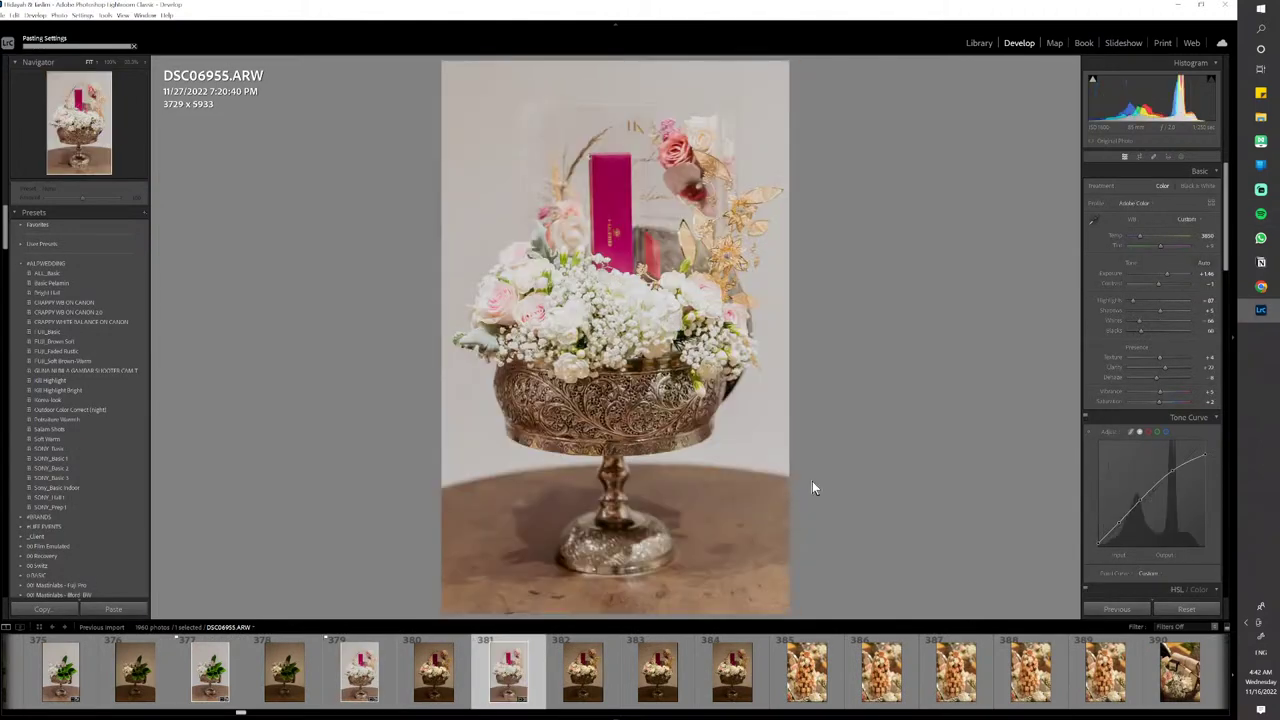
pyautogui.press('p')
# Straighten the crop of the floral tray photo DSC06955 slightly
pyautogui.press('r')
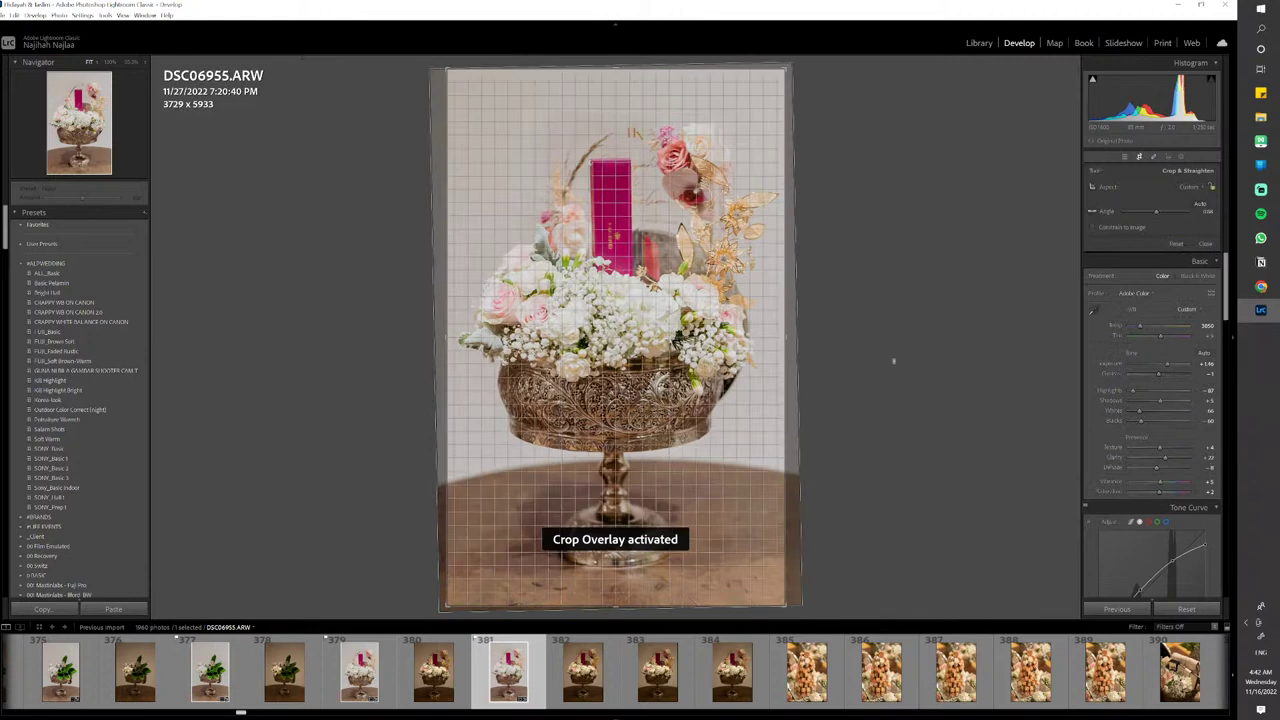
pyautogui.hotkey('shift', 'r')
pyautogui.press('d')
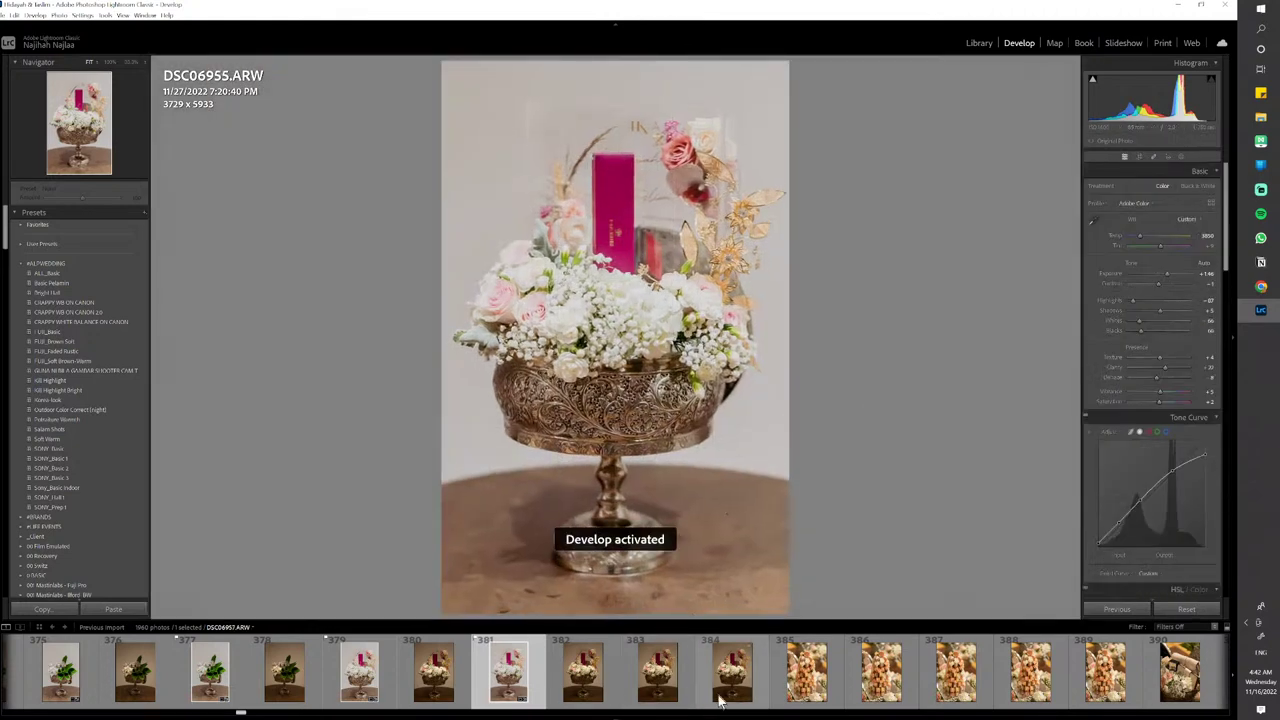
# Paste the tray settings onto the macaron tower photo DSC06959, lower its exposure and cool its white balance temperature
pyautogui.hotkey('ctrl', 'shift', 'v')
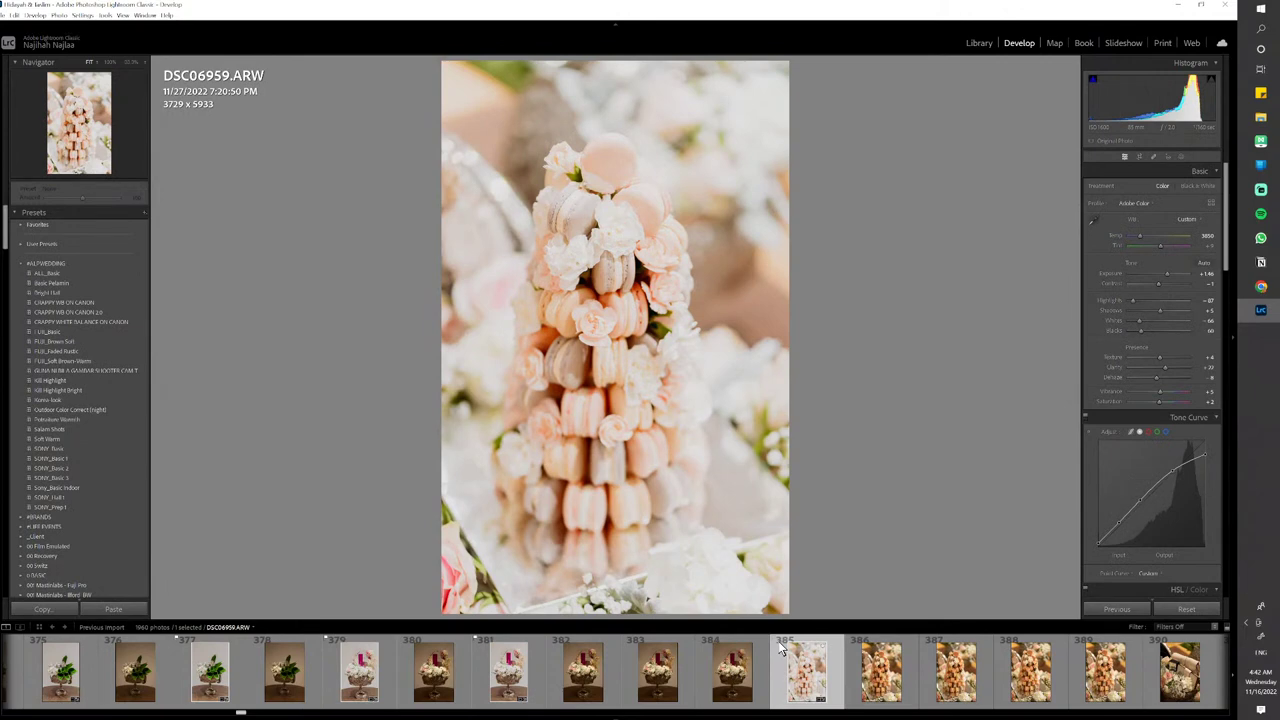
pyautogui.scroll(-3, 783, 665)
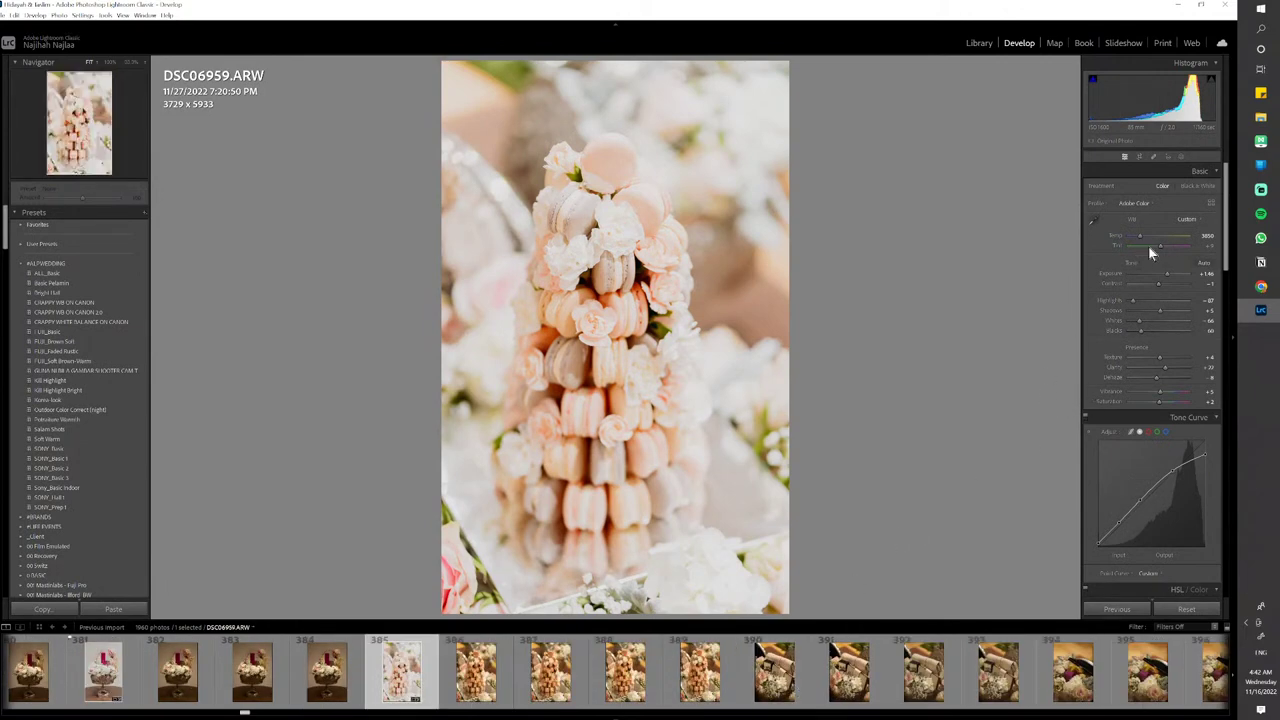
pyautogui.moveTo(1168, 275); pyautogui.dragTo(1149, 245)
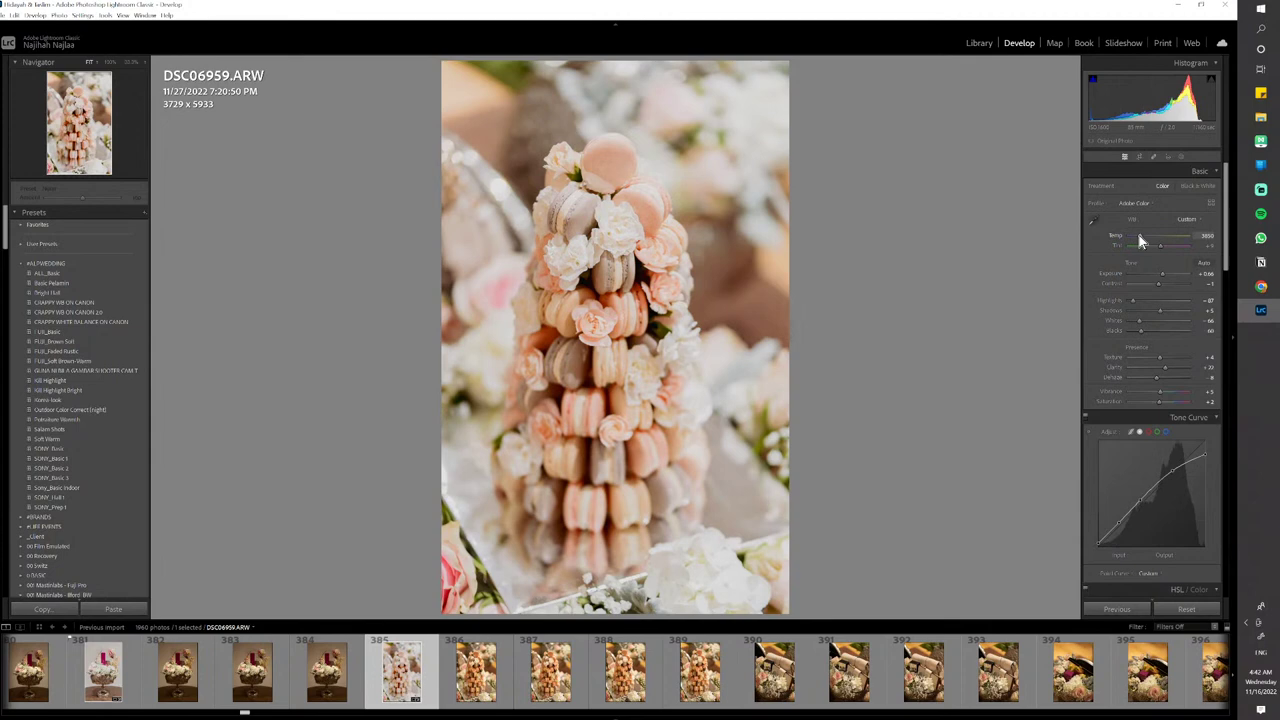
# Flag the macaron tower photo DSC06959 as a pick, copy its develop settings and compare it before and after
pyautogui.press('p')
pyautogui.hotkey('ctrl', 'shift', 'c')
pyautogui.press('Return')
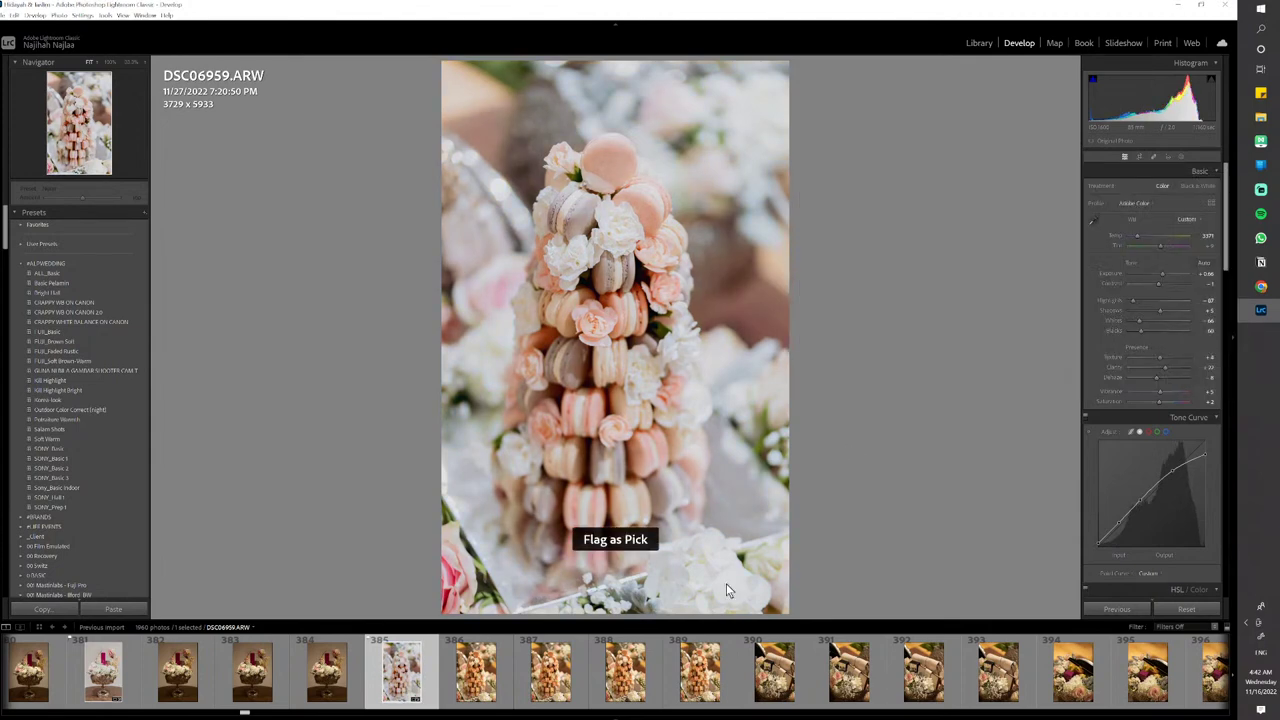
pyautogui.press('y')
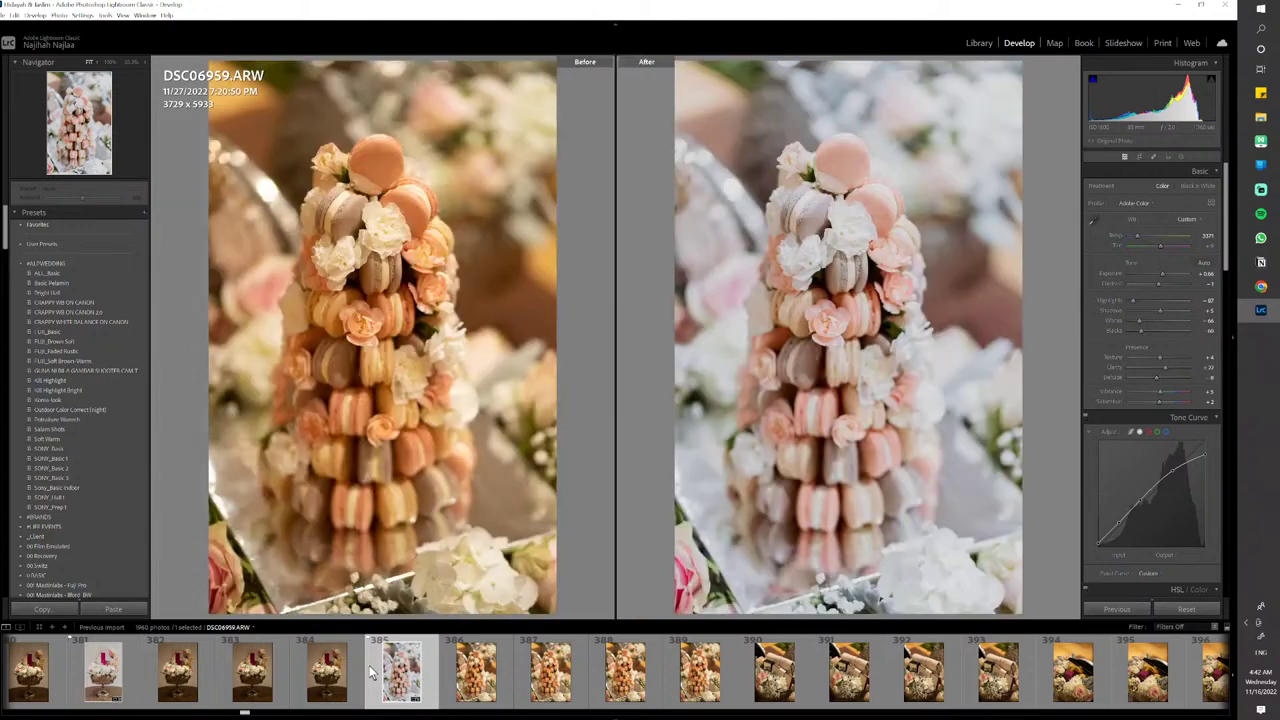
pyautogui.press('y')
# Paste the macaron tower settings onto the similar photo DSC06962 and flag it as a pick
pyautogui.click(655, 686)
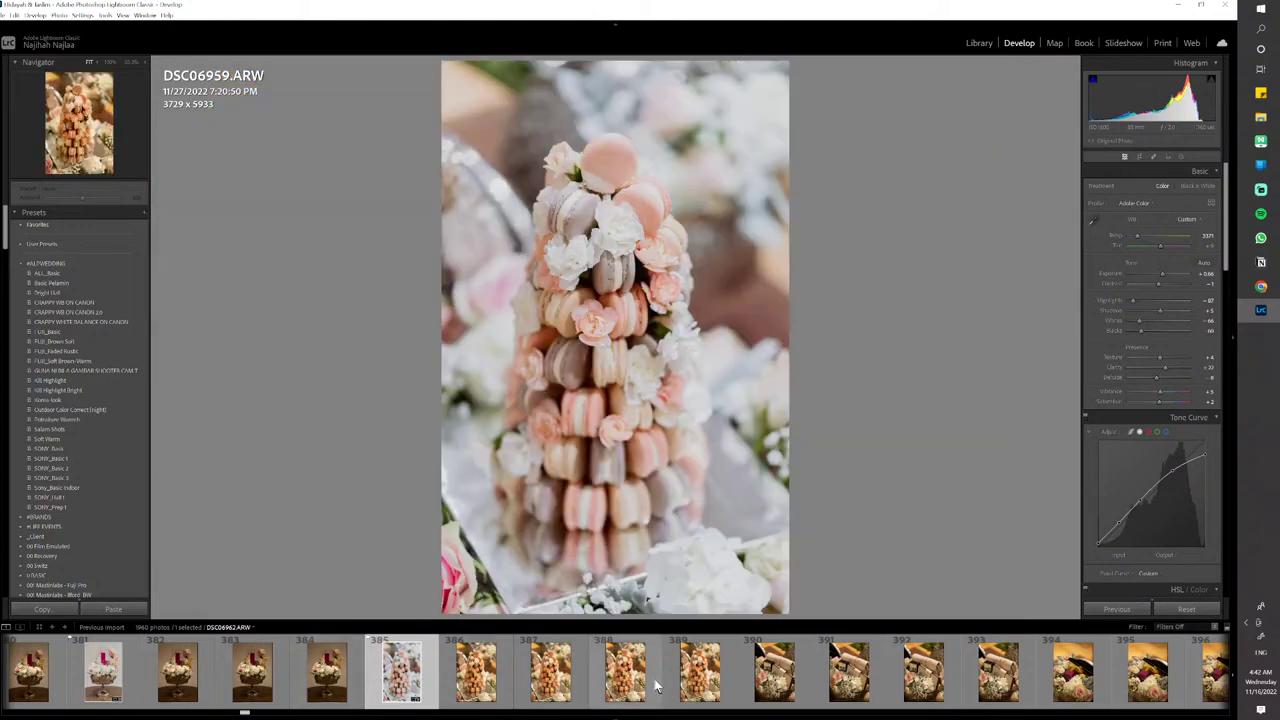
pyautogui.hotkey('ctrl', 'shift', 'v')
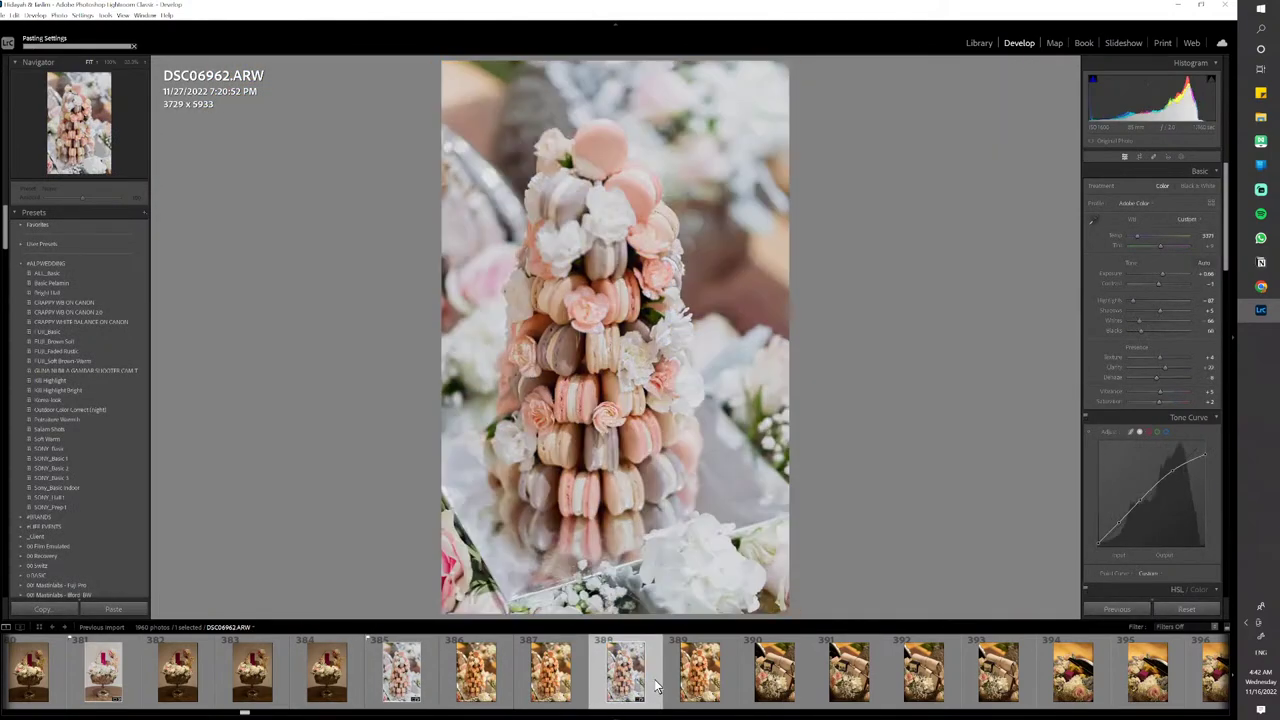
pyautogui.press('p')
# Paste the macaron settings onto the handbag photo DSC06965, warm its temperature to 4286, raise the exposure and flag it as a pick
pyautogui.click(838, 690)
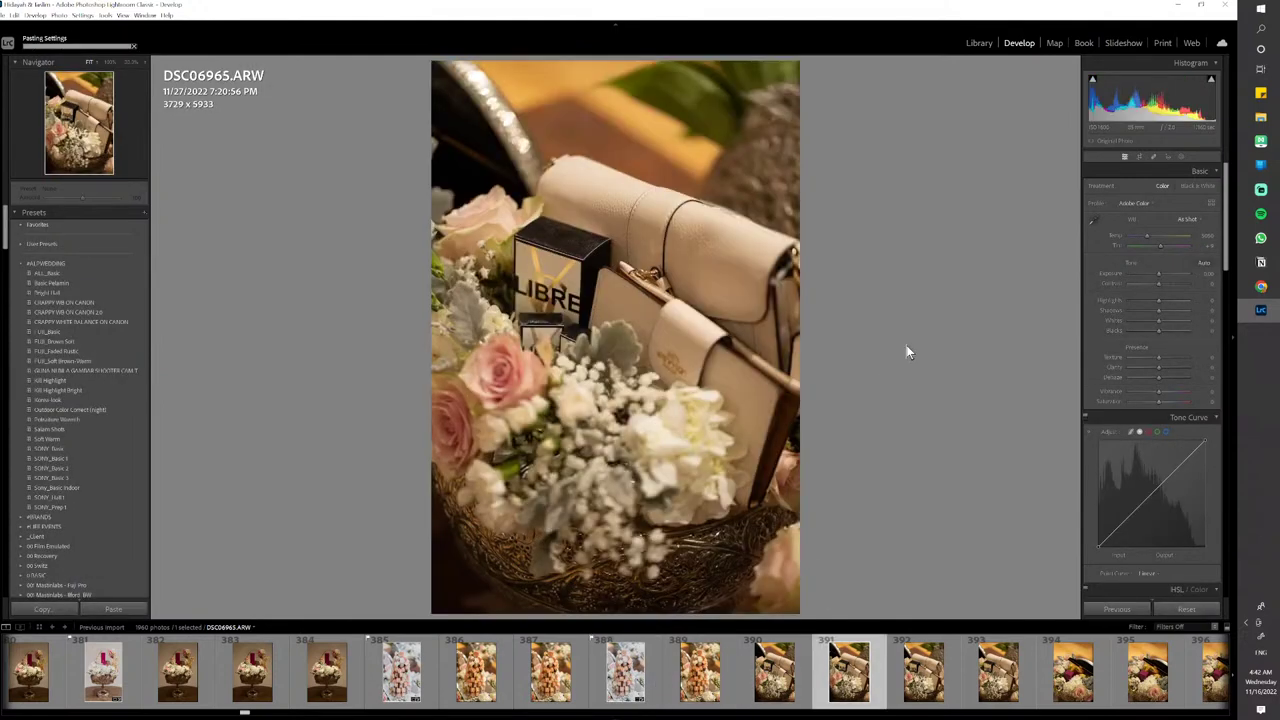
pyautogui.hotkey('ctrl', 'shift', 'v')
pyautogui.press('p')
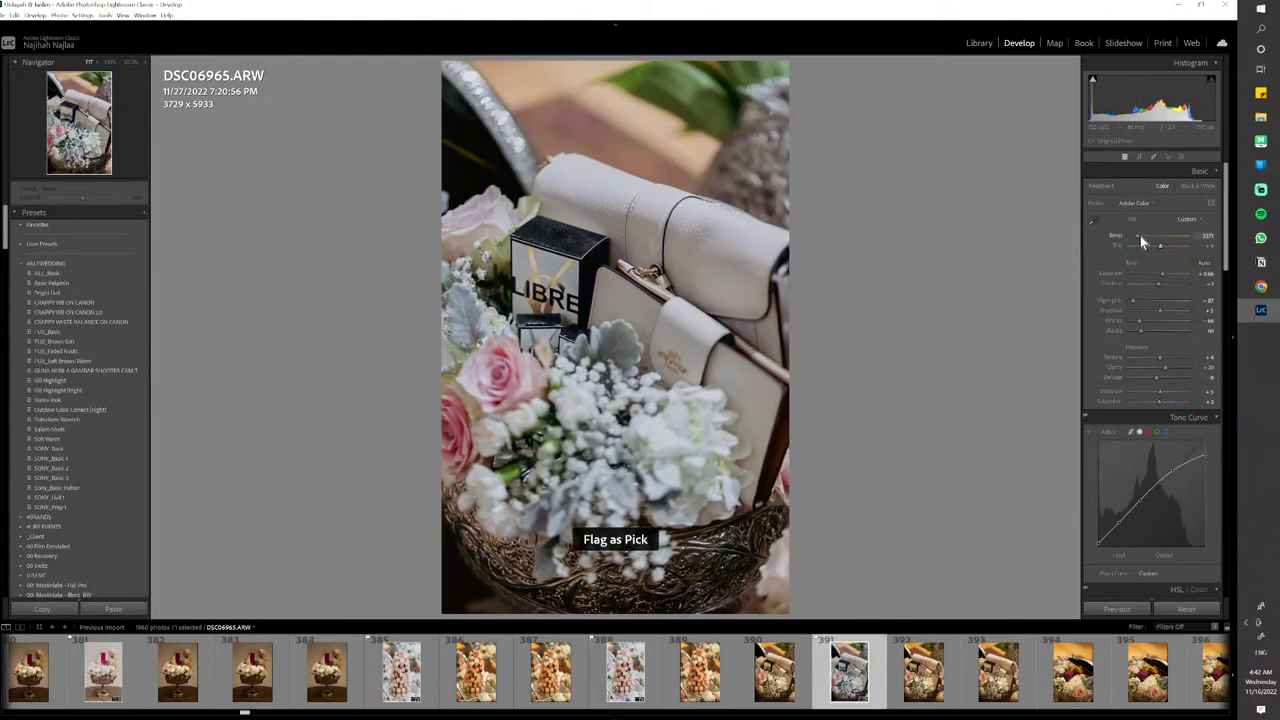
pyautogui.moveTo(1143, 241); pyautogui.dragTo(1165, 275)
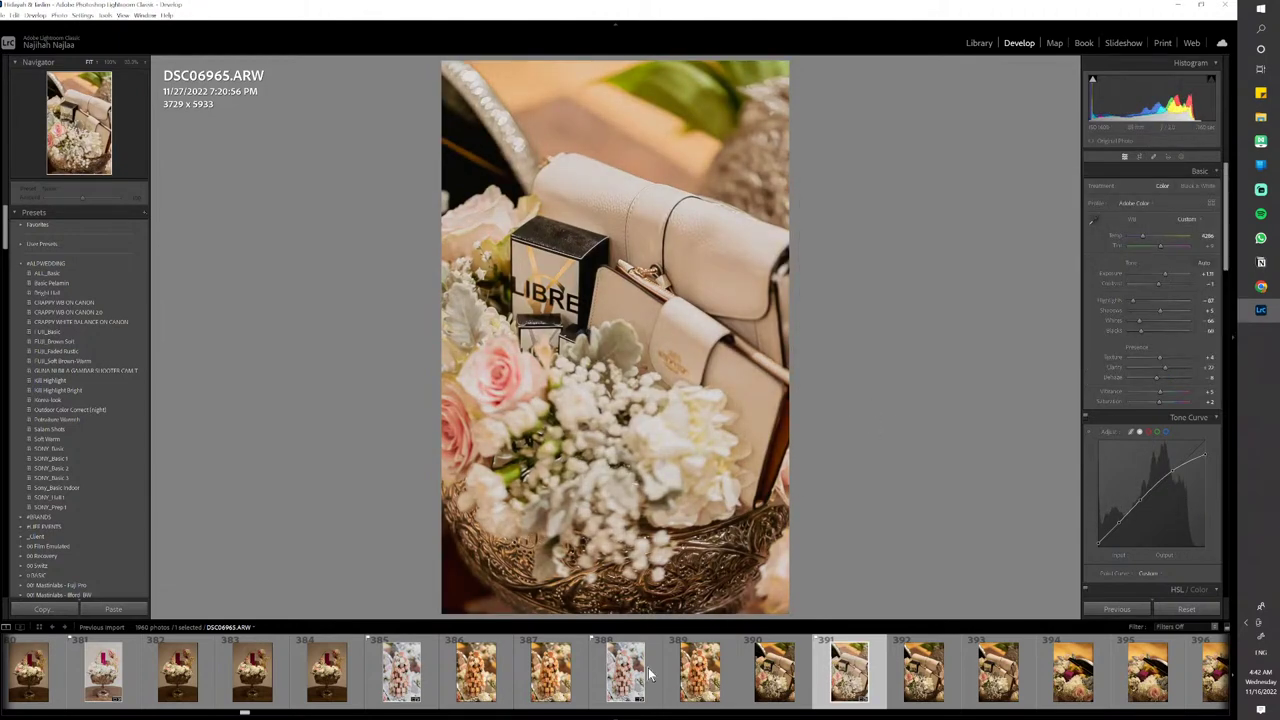
pyautogui.press('p')
# Paste the handbag photo's settings onto the open black box photo DSC06970 and flag it as a pick
pyautogui.scroll(-4, 345, 697)
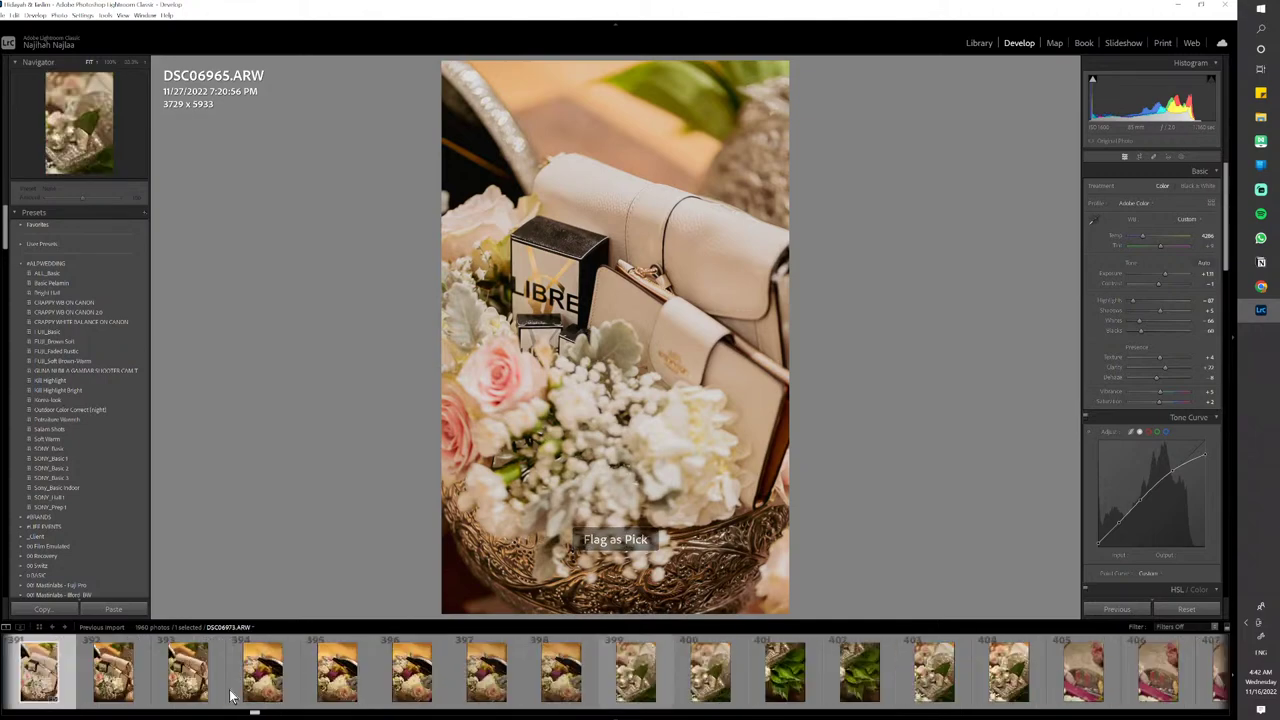
pyautogui.click(410, 690)
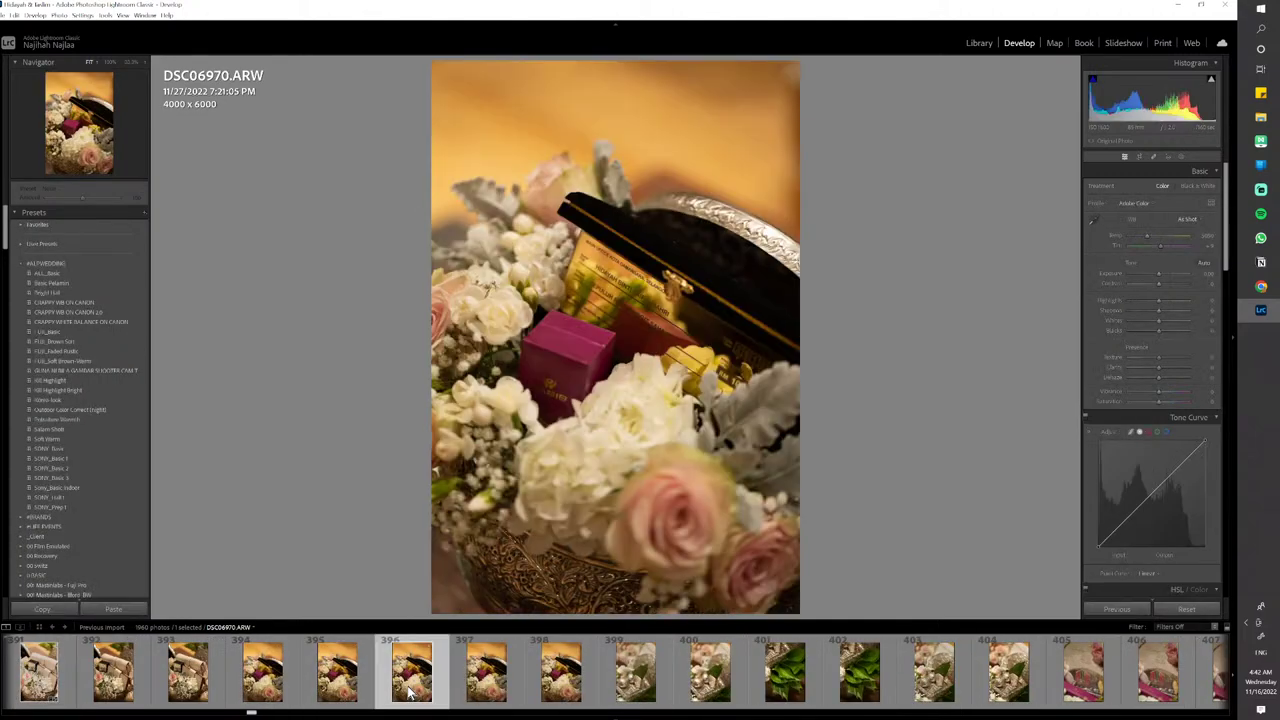
pyautogui.hotkey('ctrl', 'v')
pyautogui.press('p')
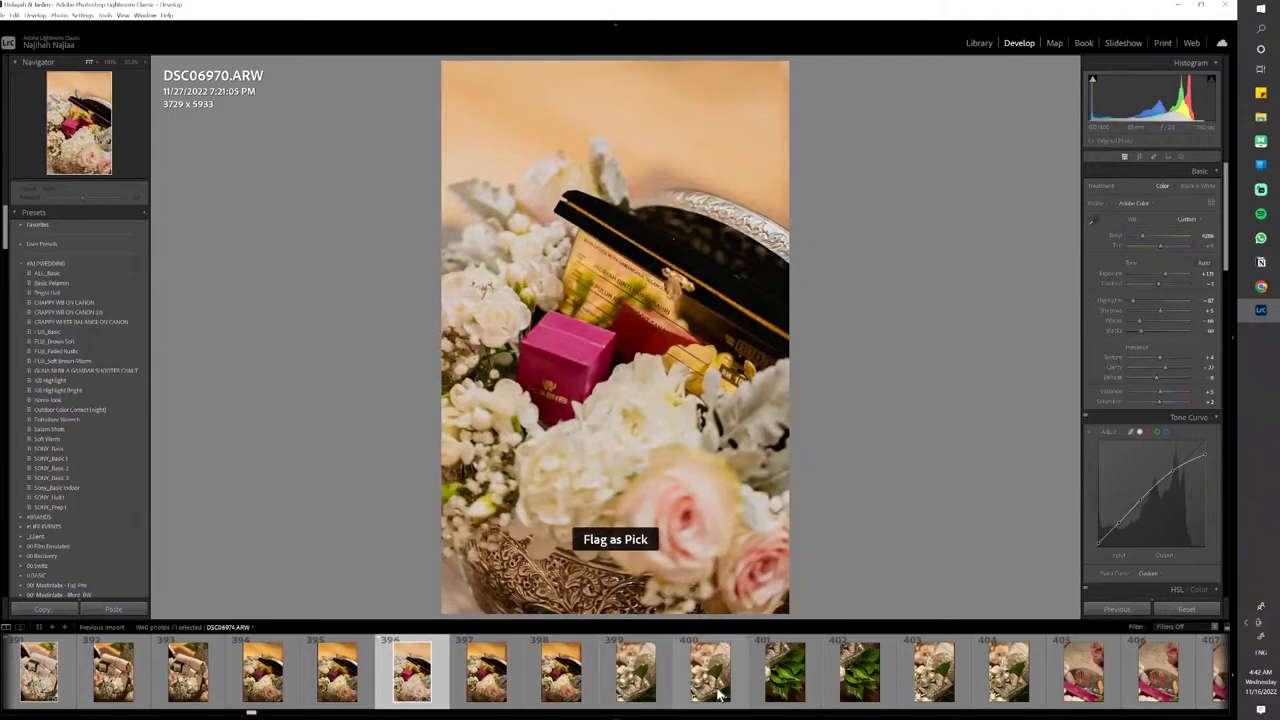
# Paste the same settings onto the silver tray photo DSC06974 and the green leaf photo DSC06976, flagging both as picks
pyautogui.click(715, 690)
pyautogui.hotkey('ctrl', 'v')
pyautogui.press('p')
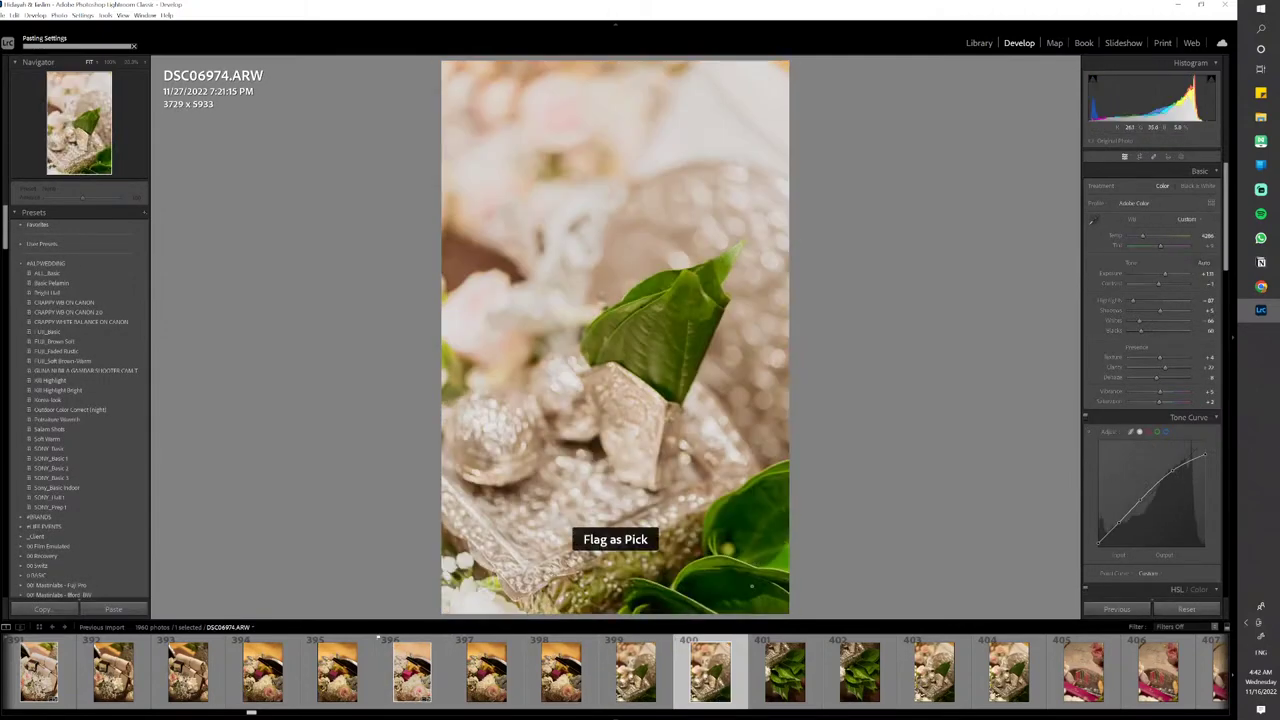
pyautogui.click(857, 680)
pyautogui.hotkey('ctrl', 'v')
pyautogui.press('p')
# Paste the same settings onto the silver tray photo DSC06978 and flag it as a pick
pyautogui.scroll(-3, 918, 688)
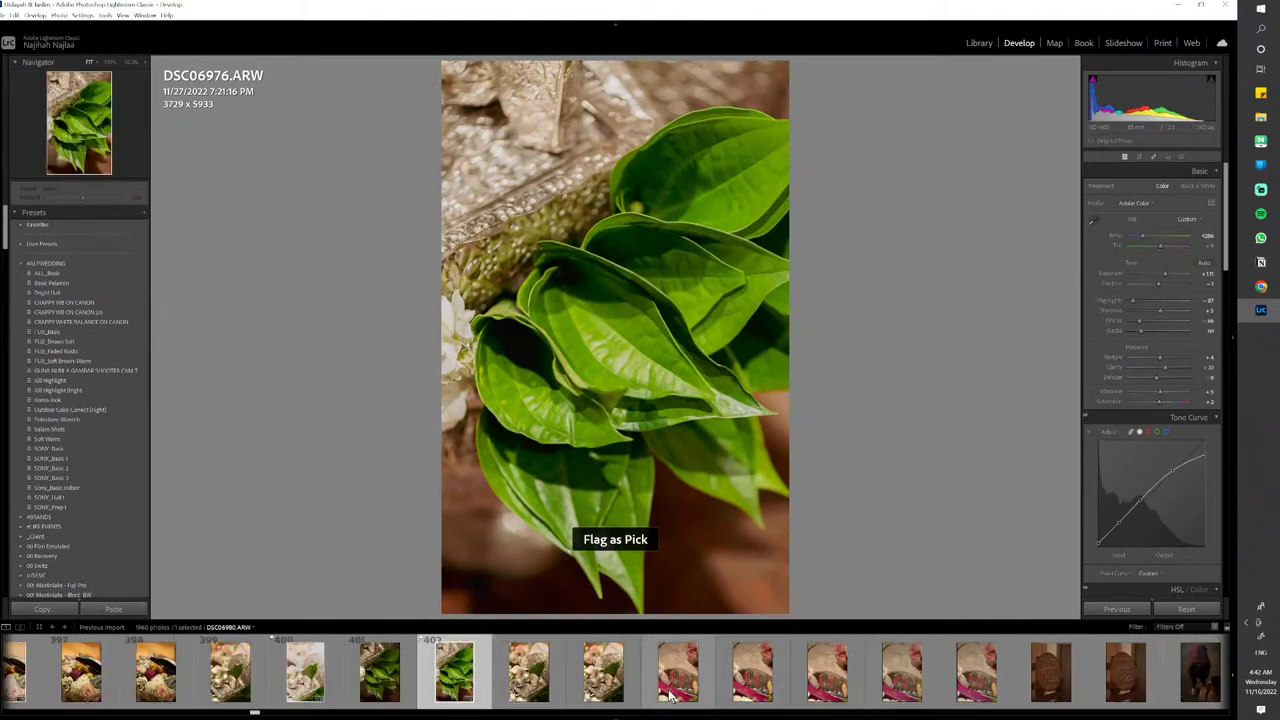
pyautogui.click(595, 685)
pyautogui.hotkey('ctrl', 'v')
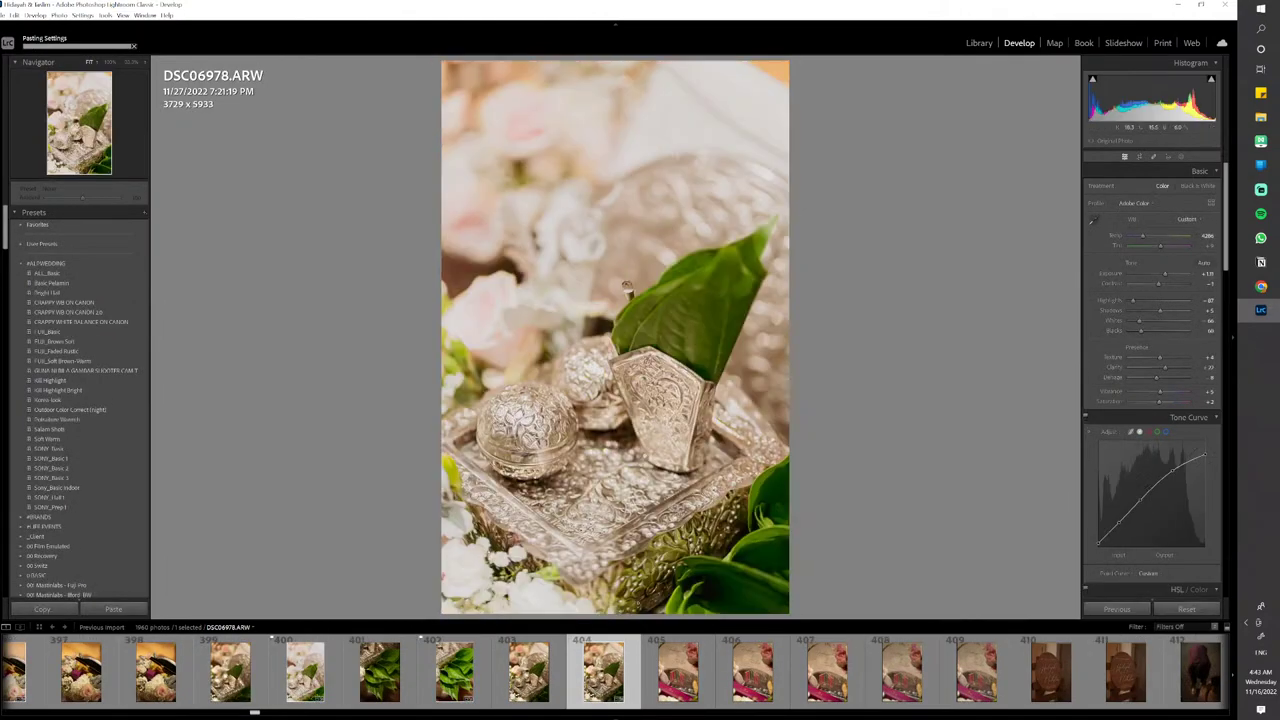
pyautogui.press('p')
# Paste the same settings onto the invitation close-up DSC06980, flag it as a pick and lower its exposure
pyautogui.click(752, 672)
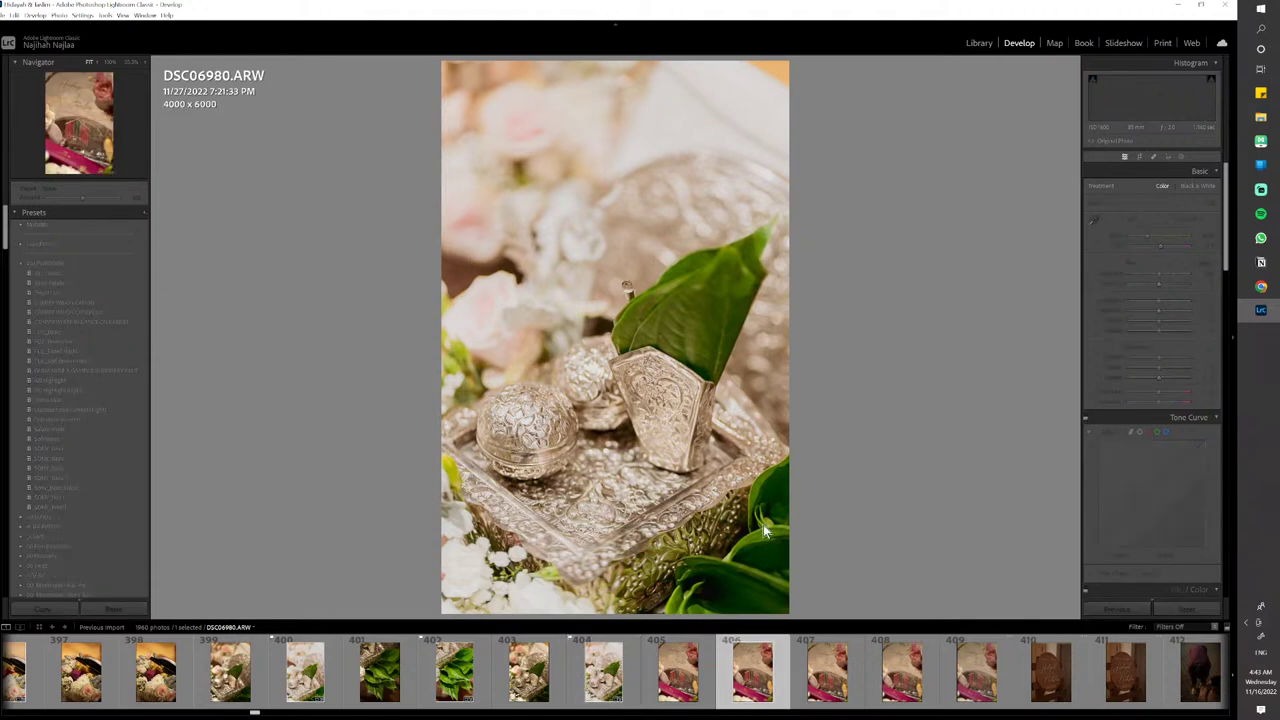
pyautogui.hotkey('ctrl', 'v')
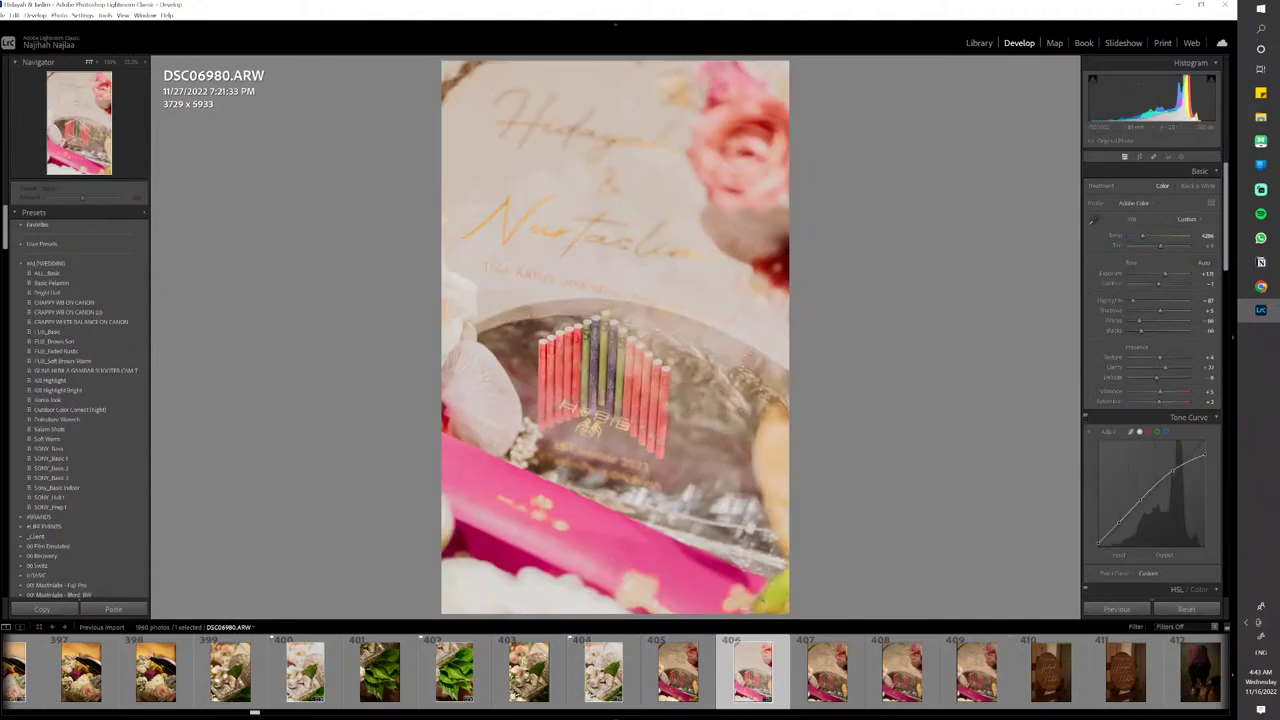
pyautogui.press('p')
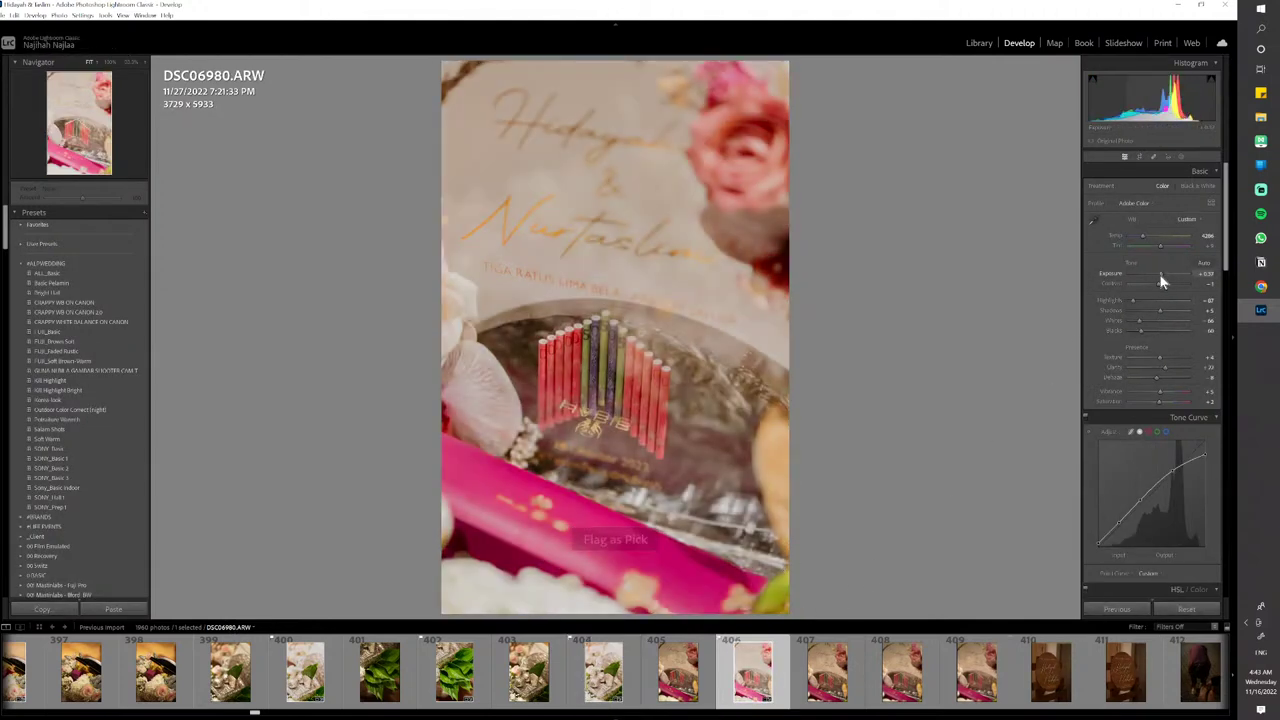
# Paste the settings onto the wooden sign photo DSC06984, flag it as a pick and straighten its crop slightly
pyautogui.click(1022, 686)
pyautogui.hotkey('ctrl', 'v')
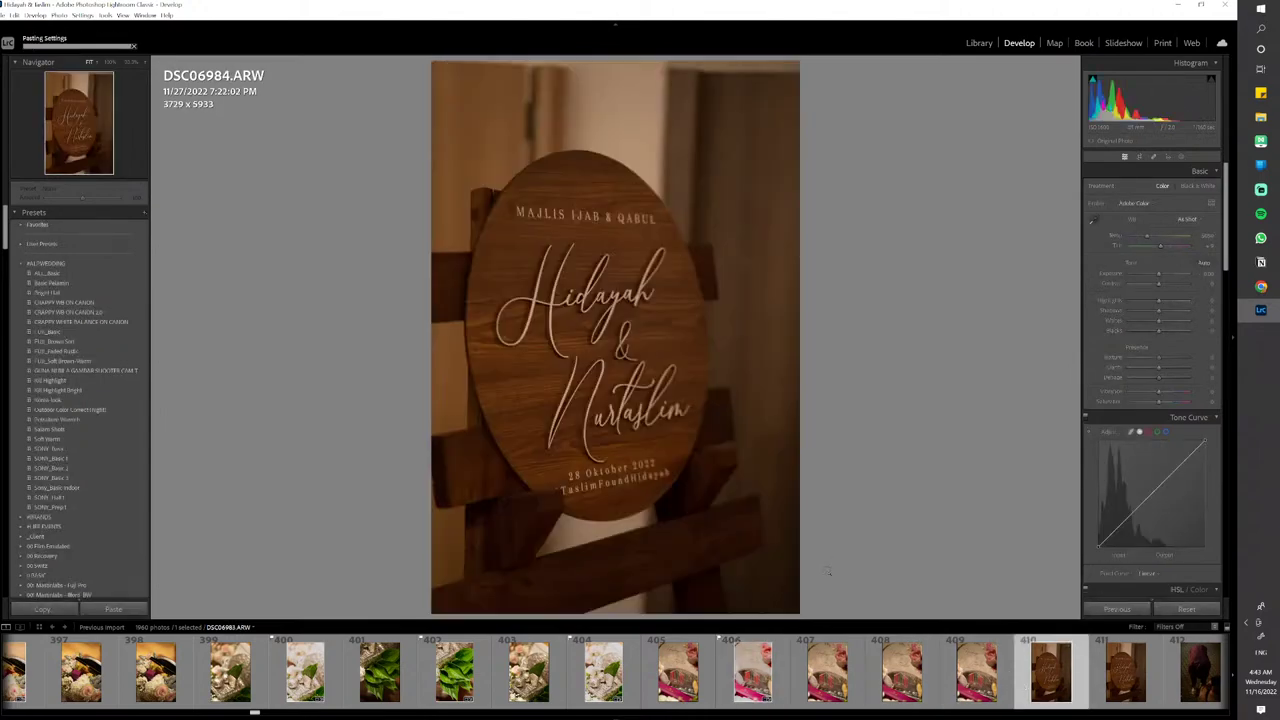
pyautogui.press('p')
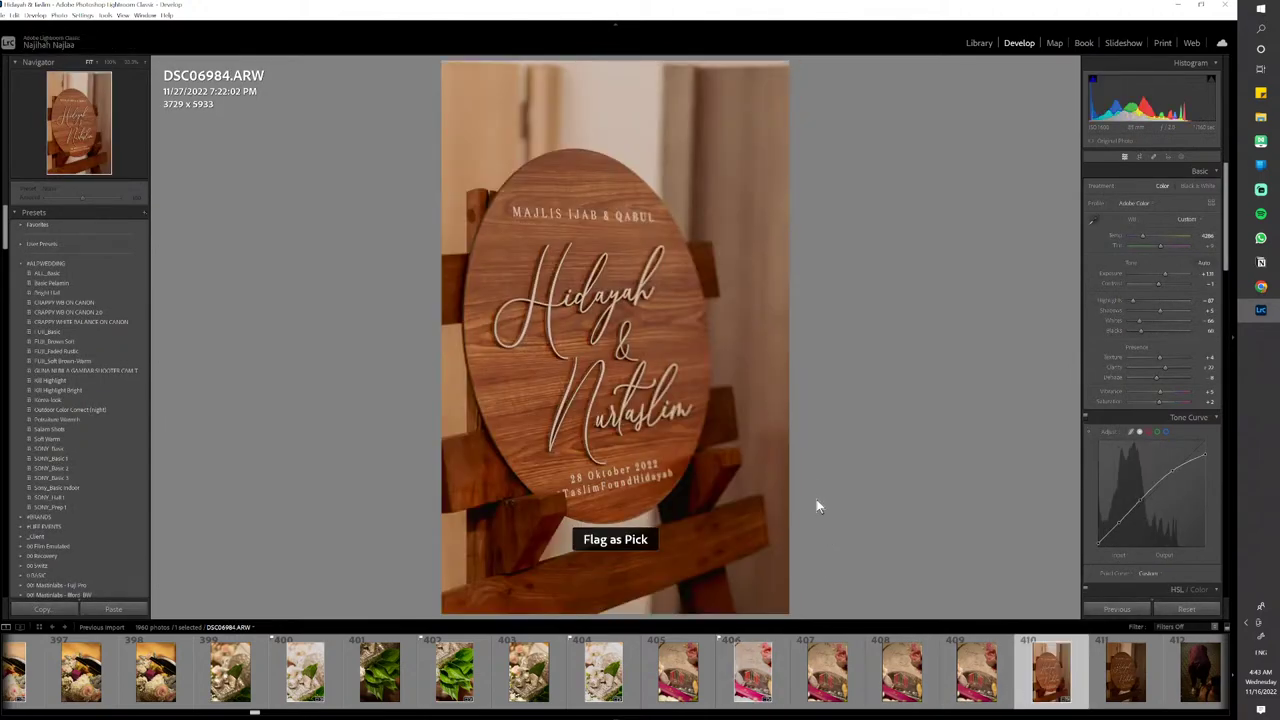
pyautogui.press('r')
pyautogui.press('d')
# Skip the dark photos after the wooden sign and paste the settings onto the group table photo DSC06988
pyautogui.scroll(-3, 845, 655)
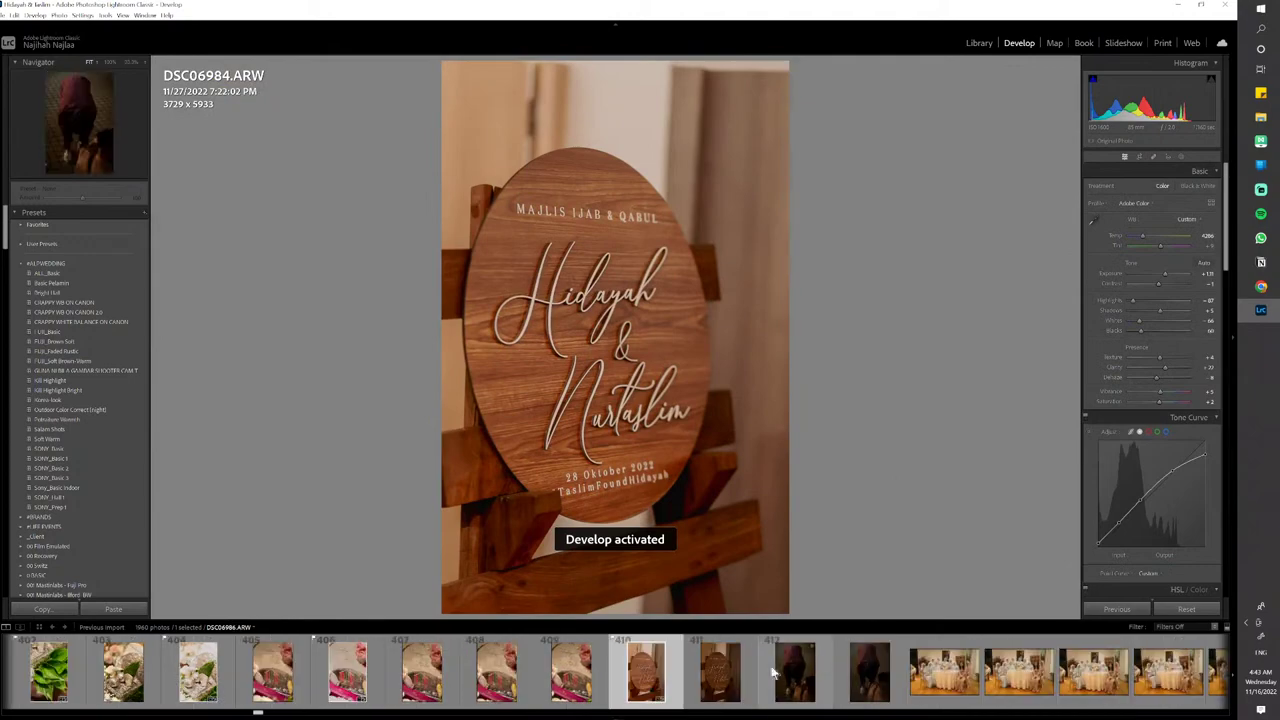
pyautogui.click(797, 690)
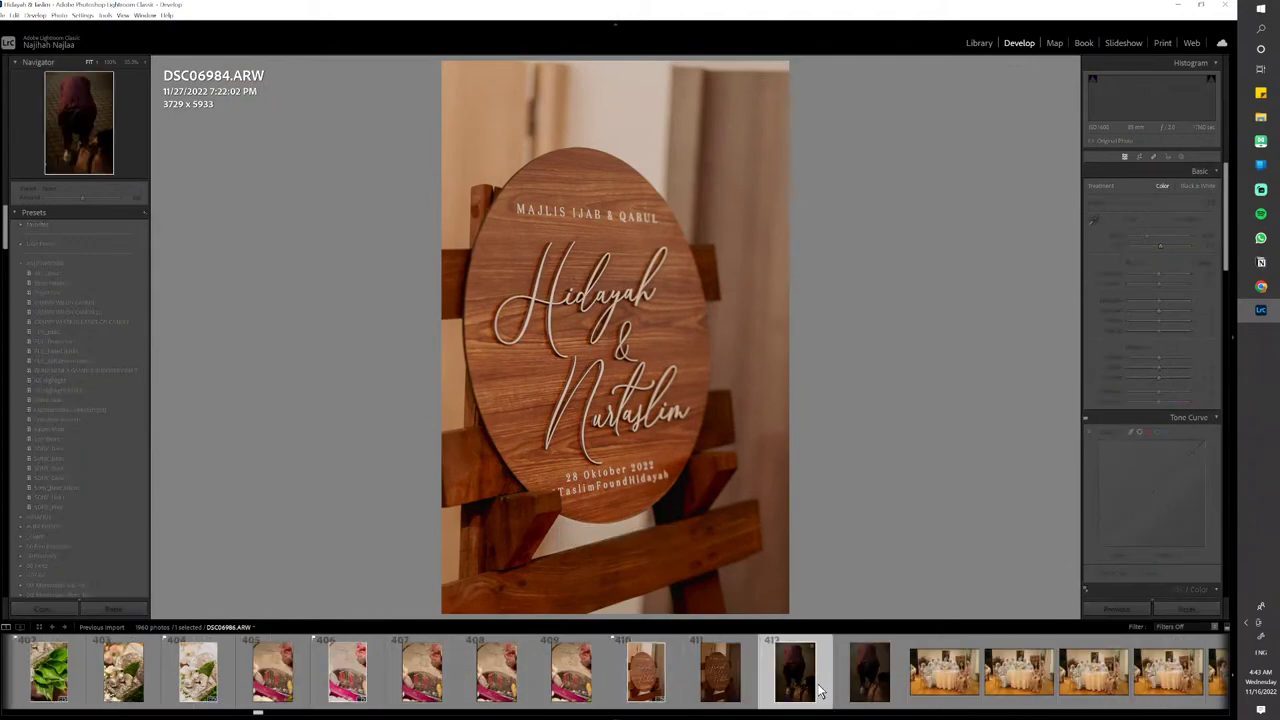
pyautogui.press('Right')
pyautogui.press('Right')
pyautogui.hotkey('ctrl', 'v')
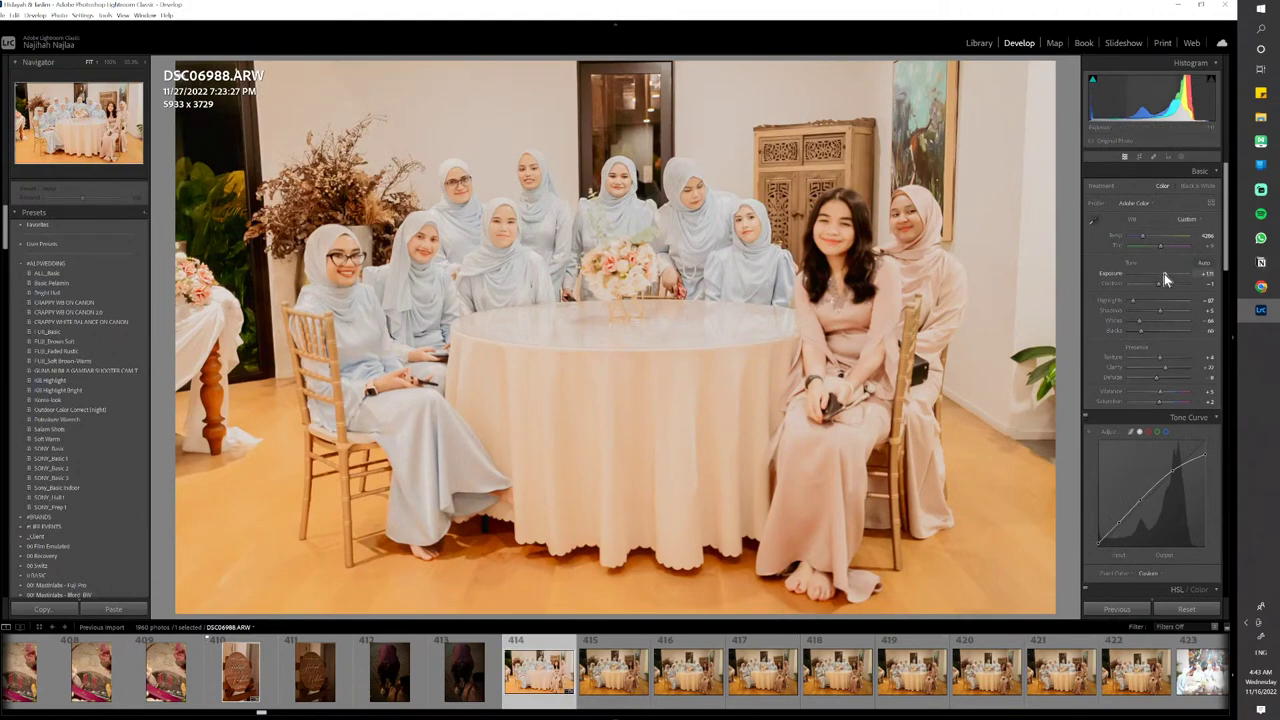
# Lower the exposure of the group photo DSC06988, warm its temperature slightly and show it before and after
pyautogui.moveTo(1164, 274); pyautogui.dragTo(1160, 275)
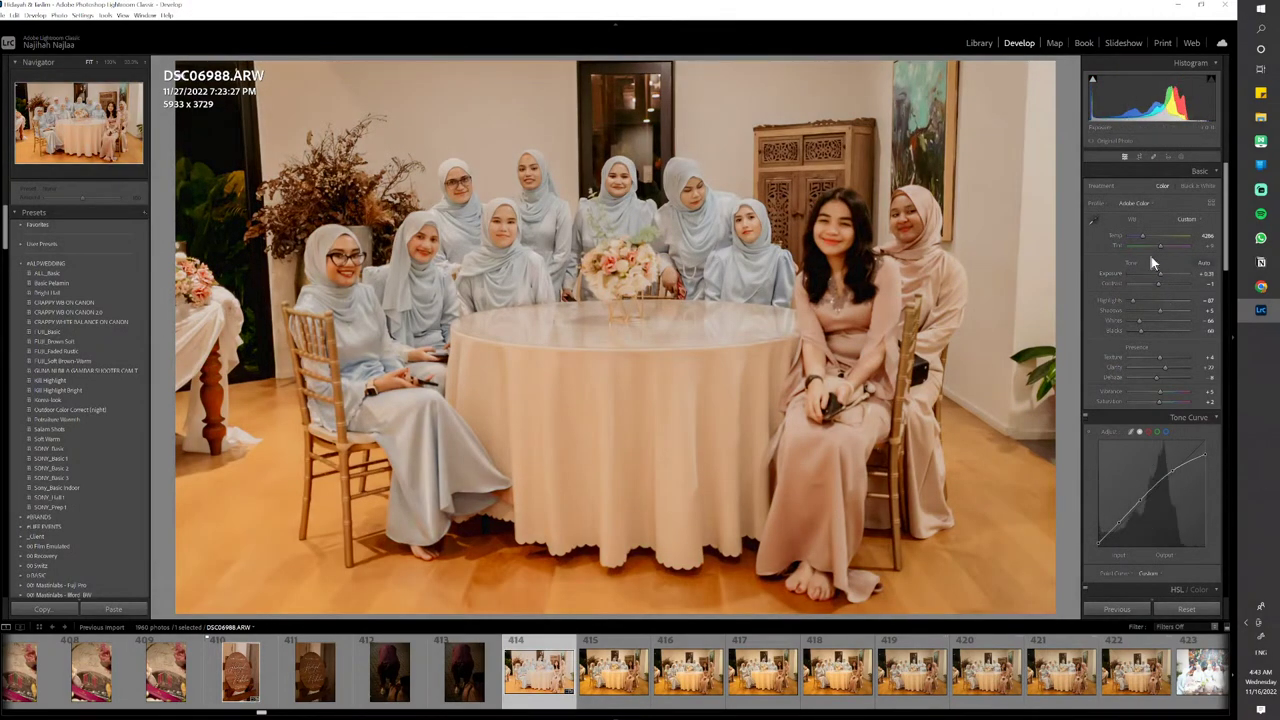
pyautogui.moveTo(1142, 236); pyautogui.dragTo(1145, 236)
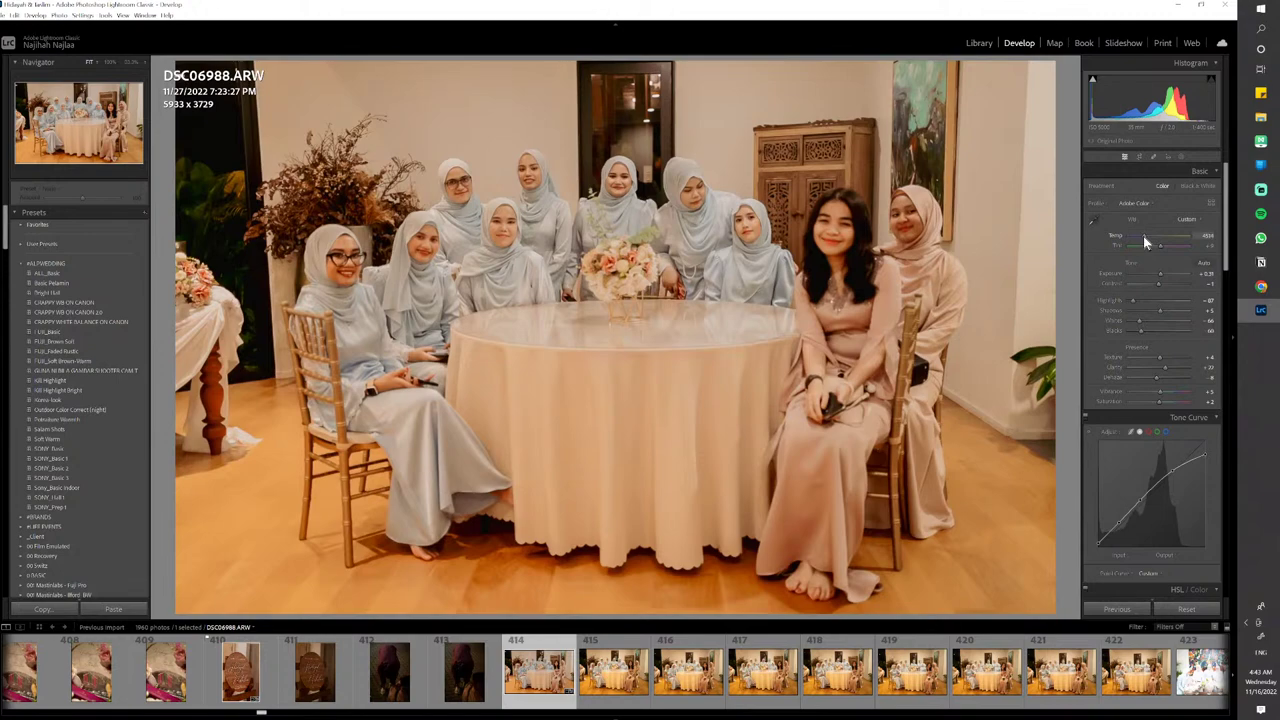
pyautogui.press('y')
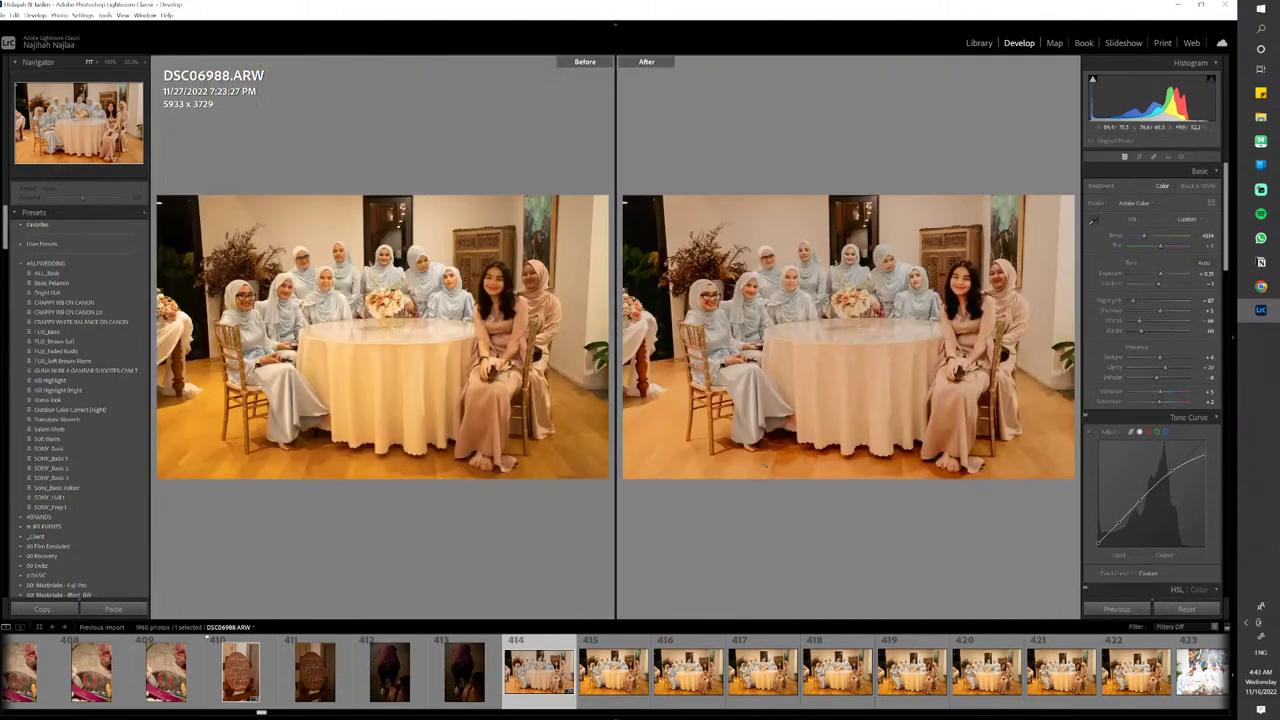
# Reduce the orange saturation of the group table photo DSC06988 in the HSL settings
pyautogui.scroll(-5, 1150, 400)
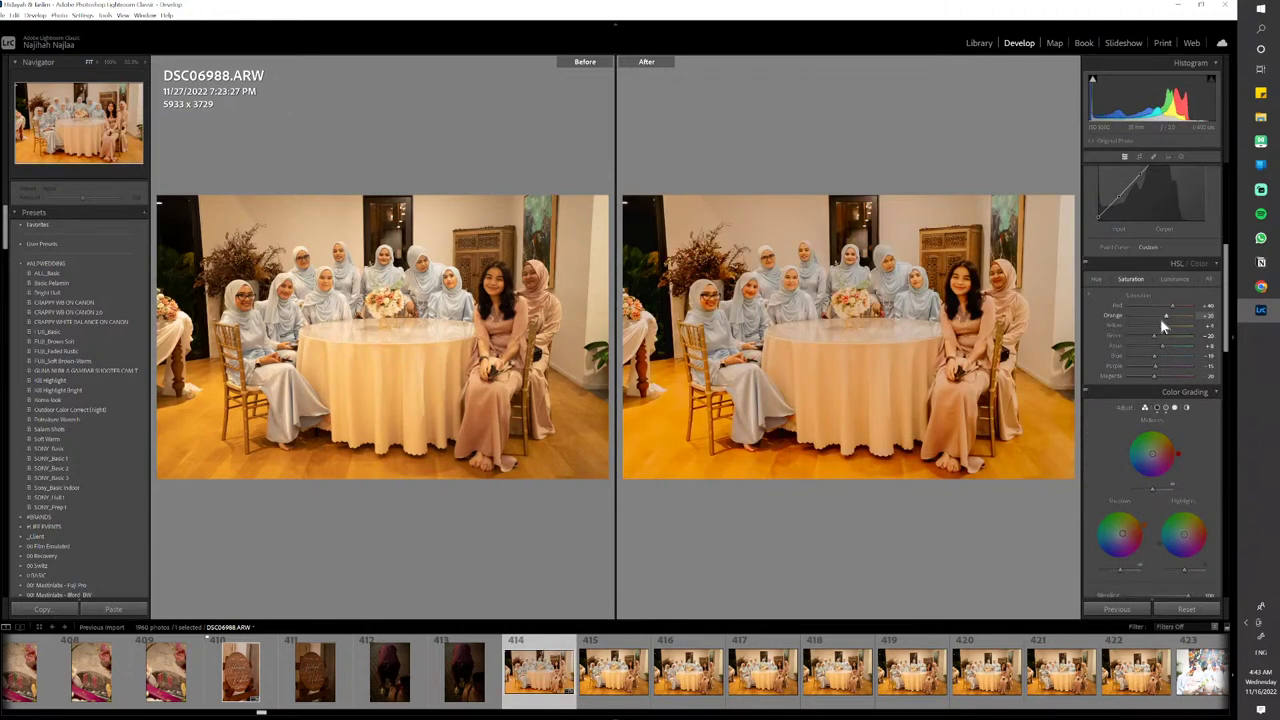
pyautogui.scroll(-4, 1160, 318)
pyautogui.scroll(4, 1163, 329)
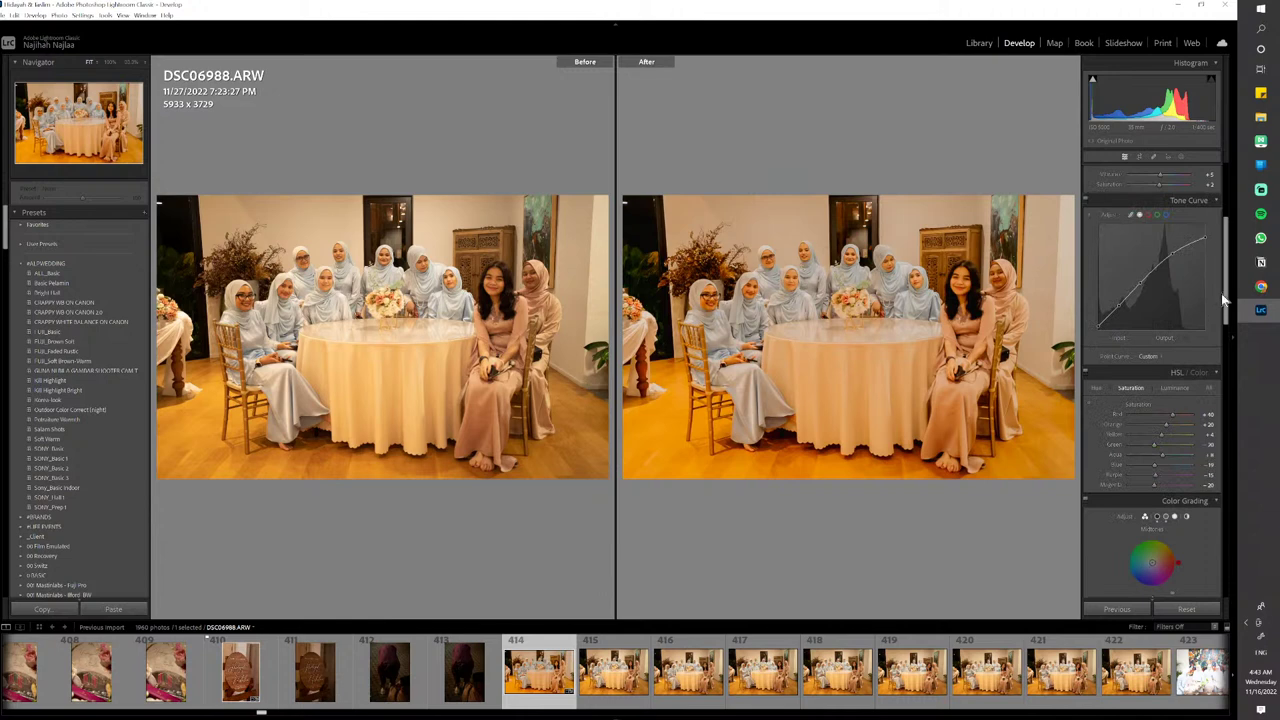
pyautogui.moveTo(1222, 300); pyautogui.dragTo(1228, 343)
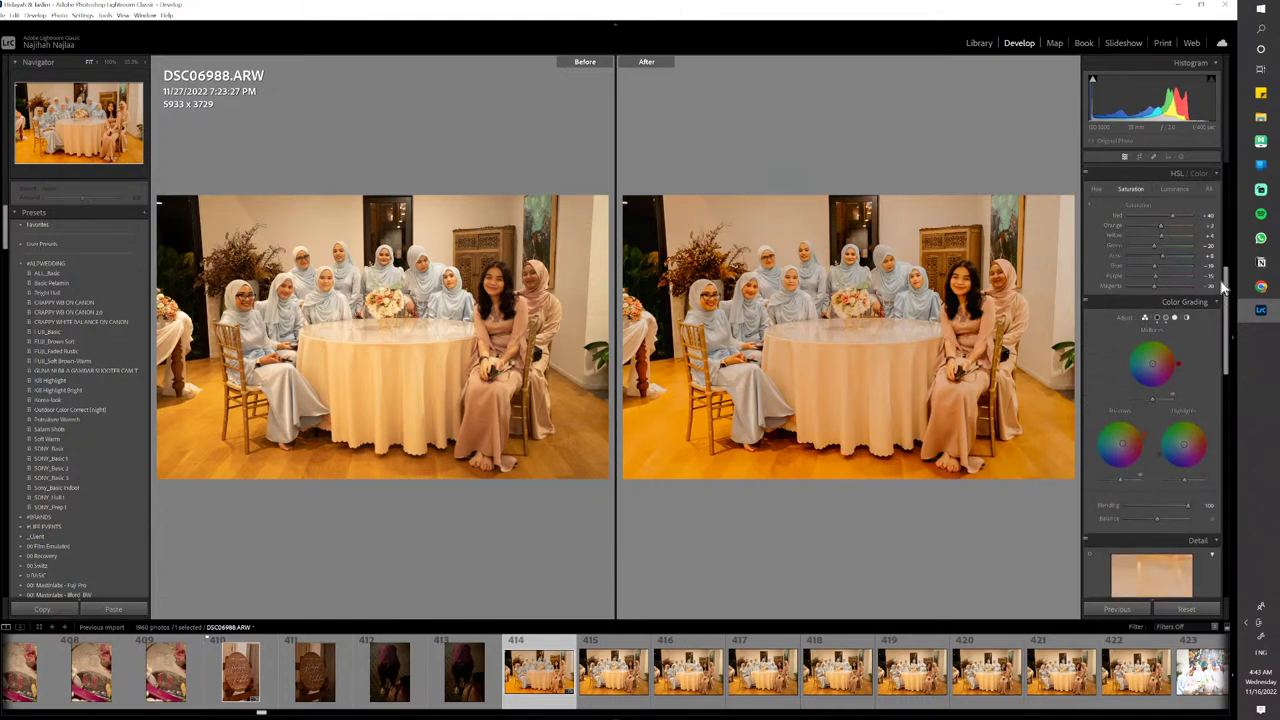
pyautogui.scroll(5, 1172, 248)
# Cool the temperature of DSC06988 slightly, leave the before-and-after comparison, flag it as a pick and raise its exposure slightly
pyautogui.moveTo(1144, 234); pyautogui.dragTo(1142, 233)
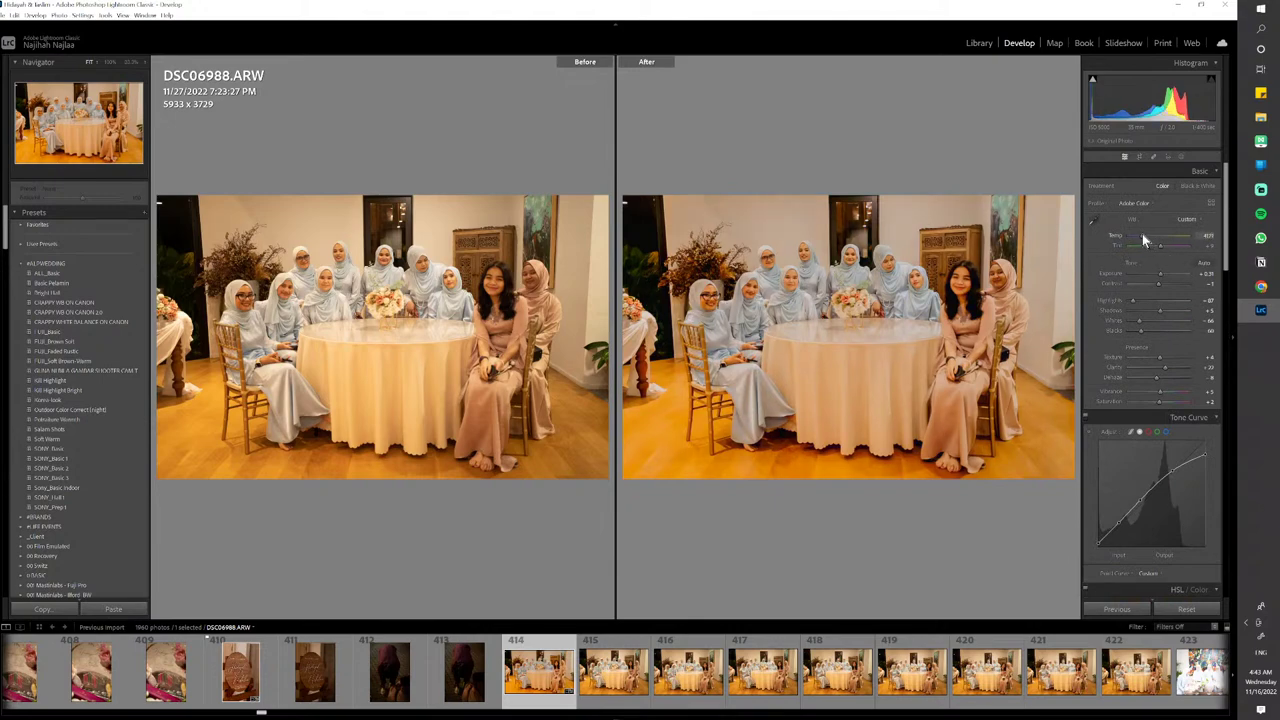
pyautogui.press('y')
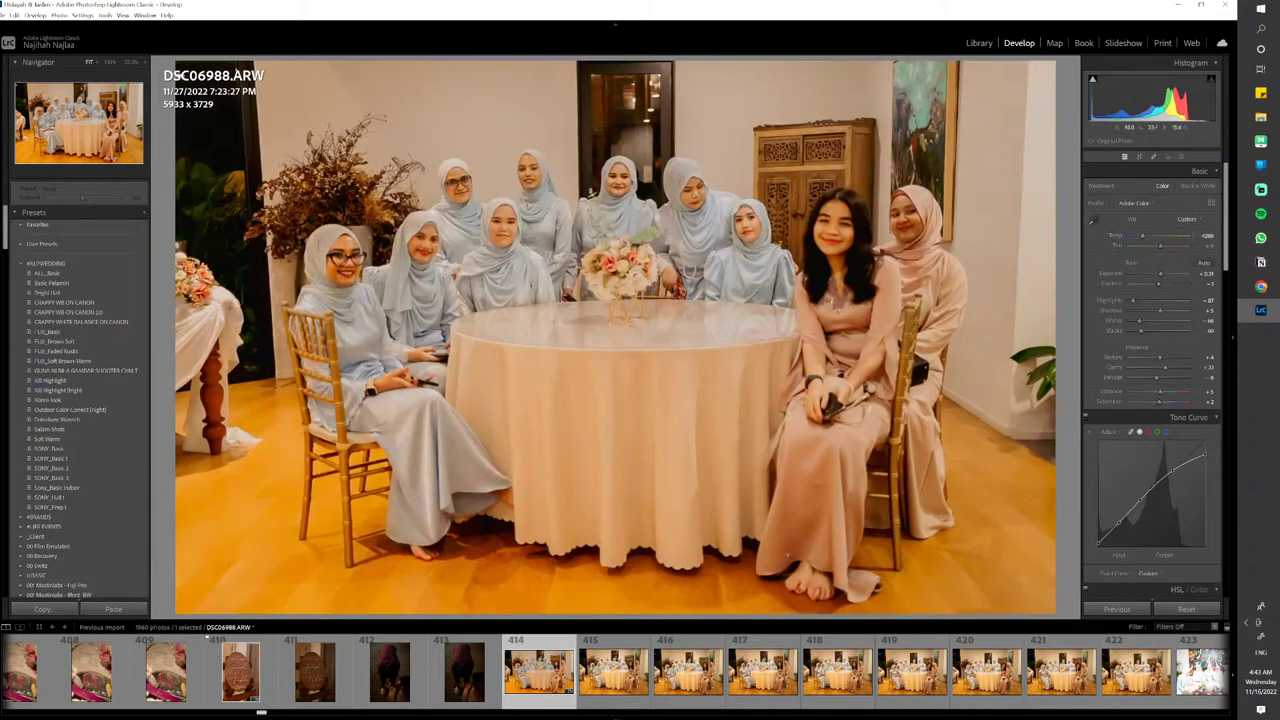
pyautogui.press('p')
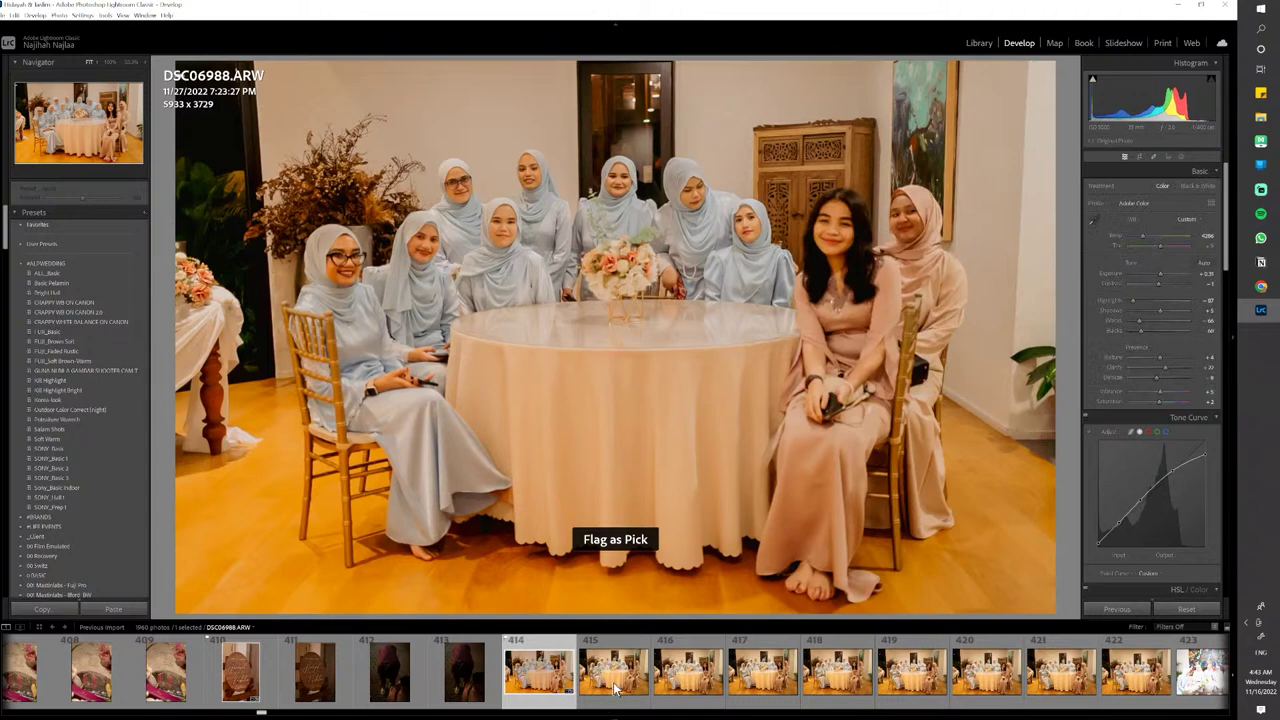
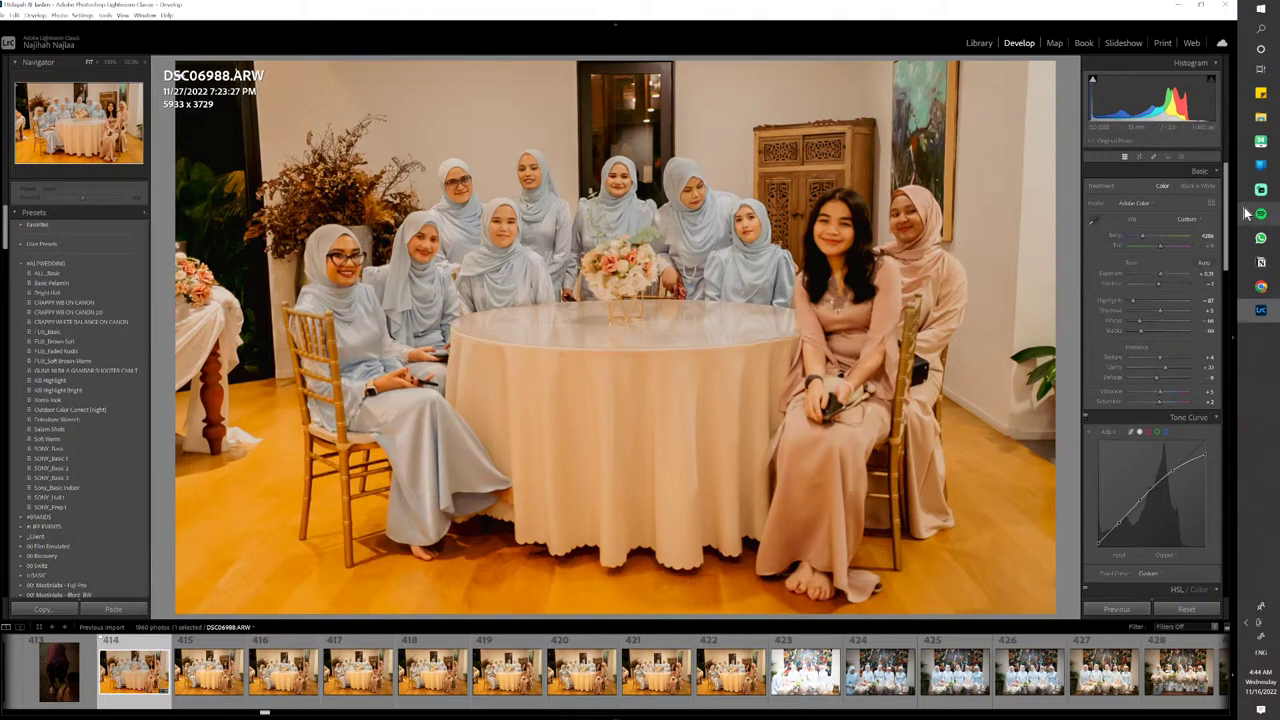
pyautogui.moveTo(1163, 280); pyautogui.dragTo(1163, 277)
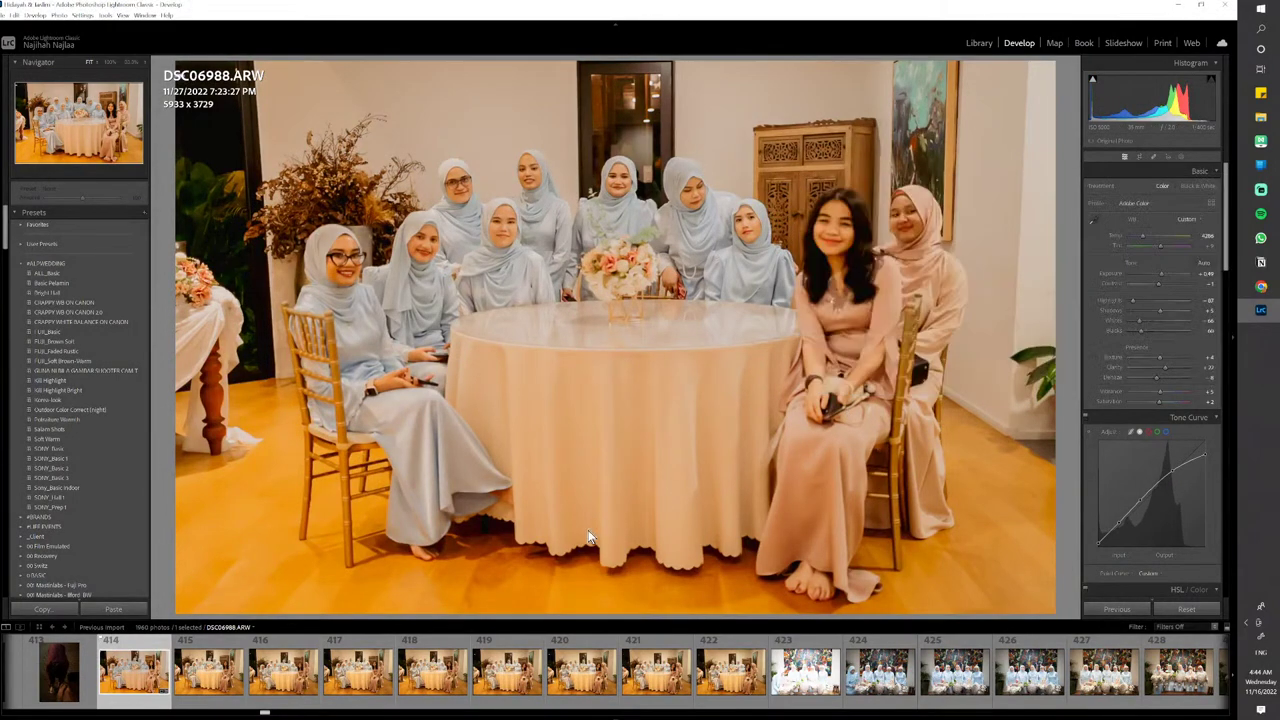
# Paste the settings onto the group table photo DSC06991, check its crop and flag it as a pick
pyautogui.click(330, 690)
pyautogui.hotkey('ctrl', 'shift', 'v')
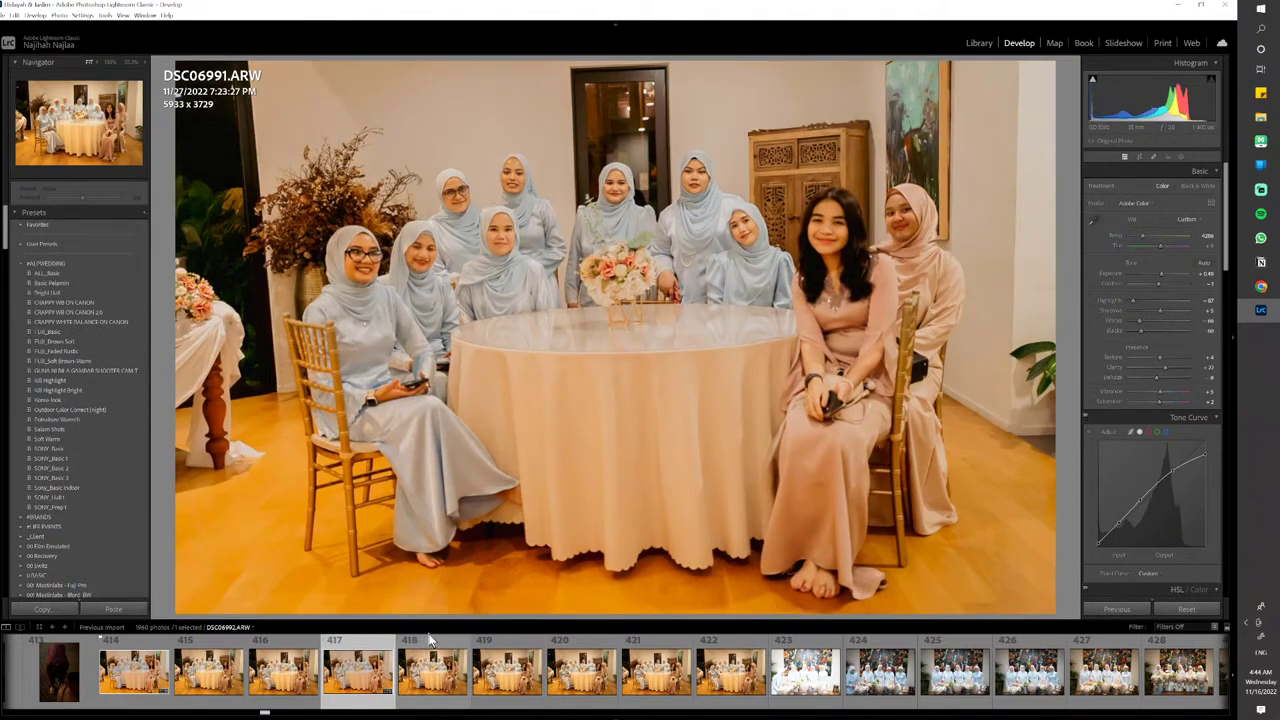
pyautogui.press('r')
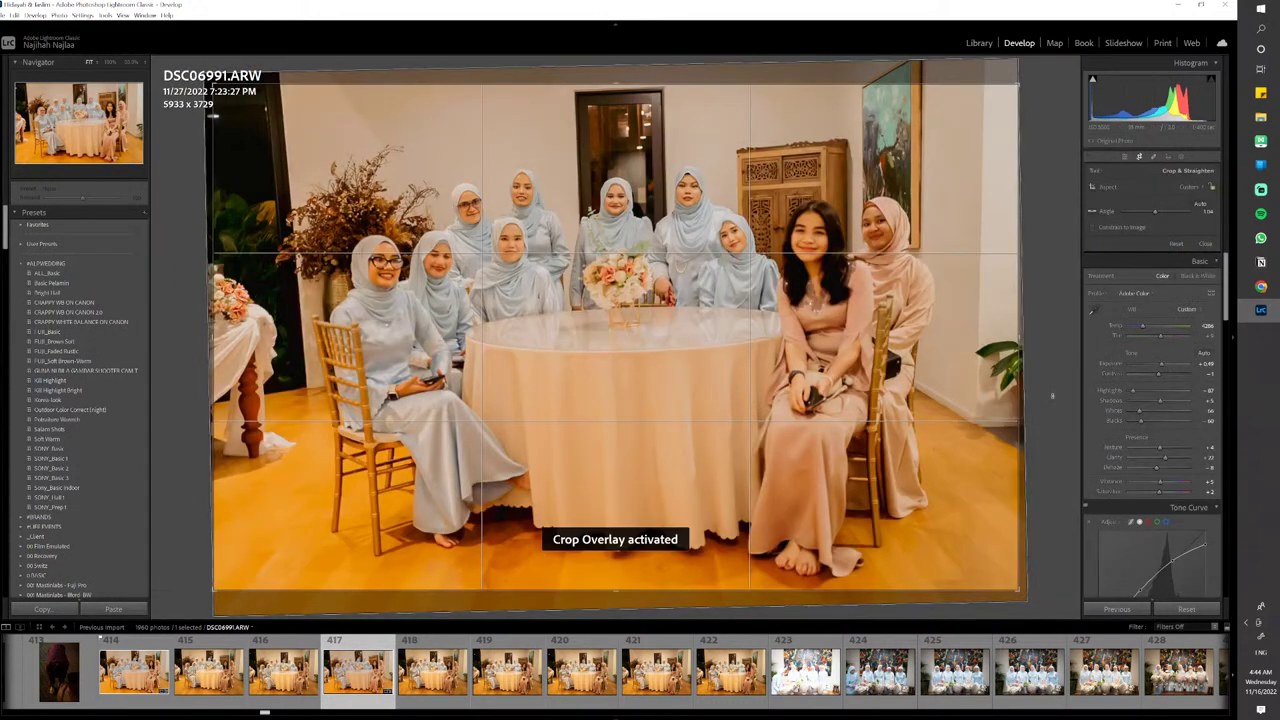
pyautogui.press('r')
pyautogui.press('p')
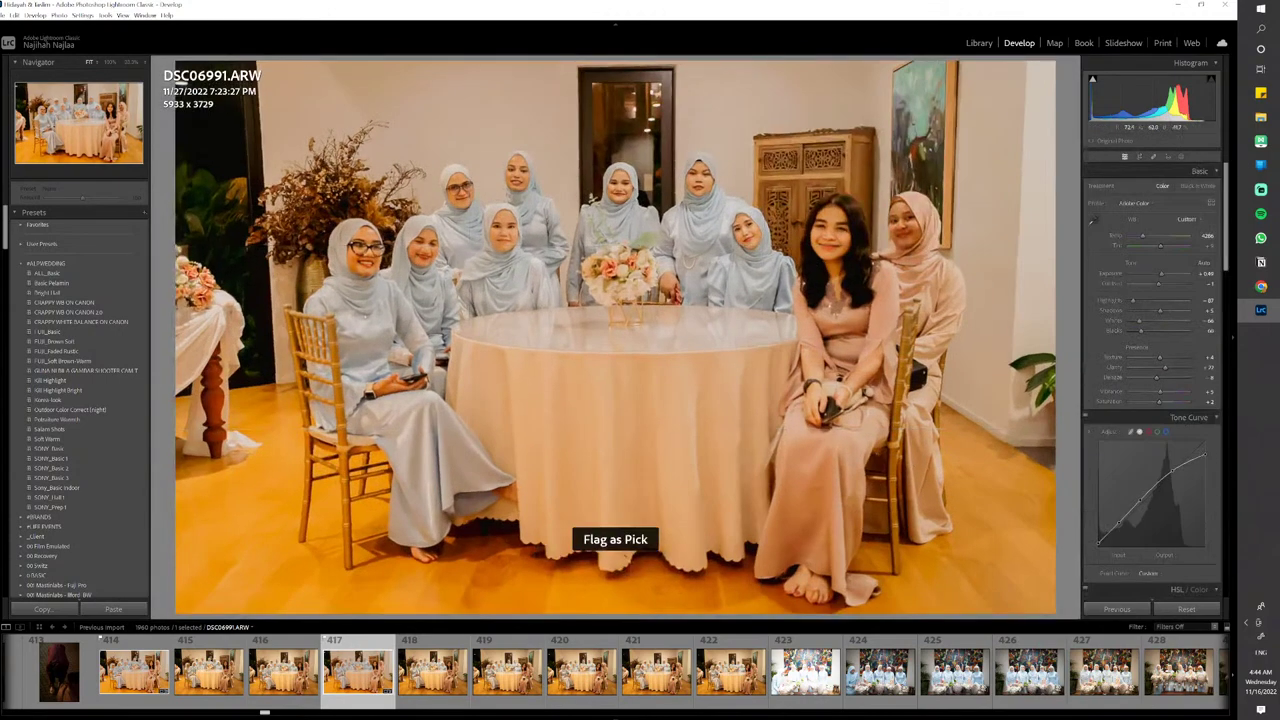
# Paste the settings onto the group table photo DSC06995, flag it as a pick and check its crop
pyautogui.click(655, 678)
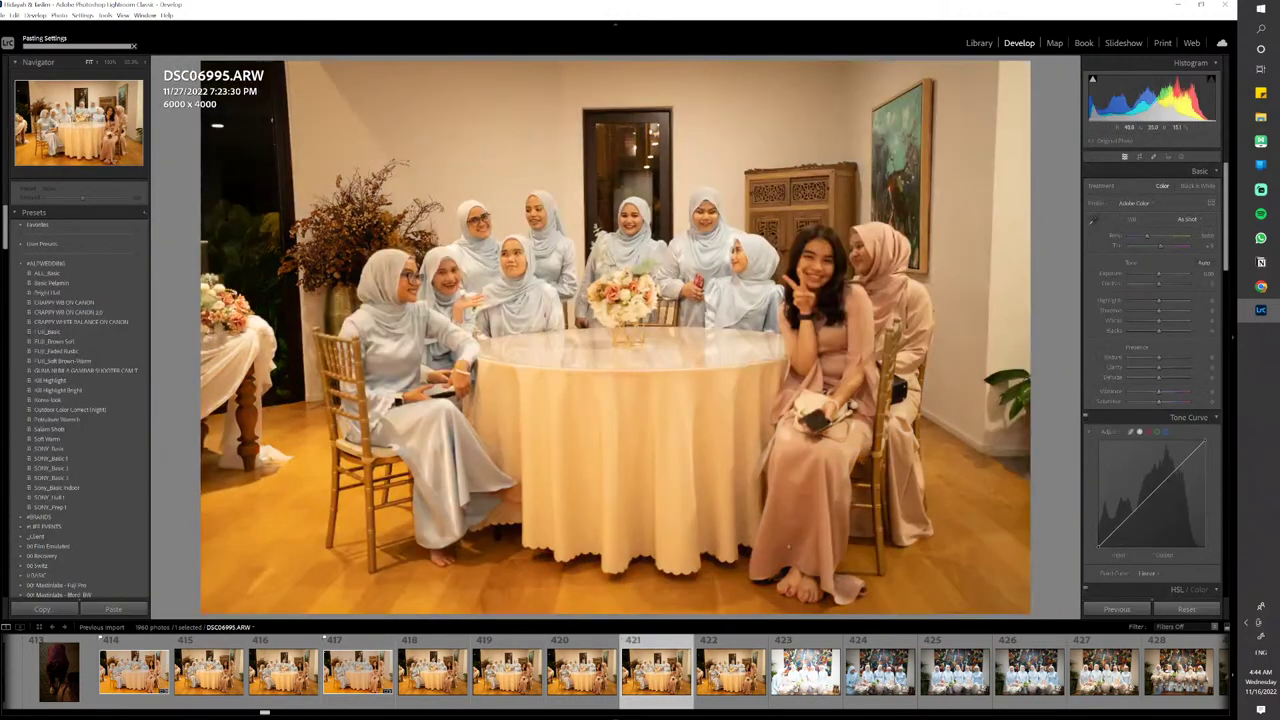
pyautogui.press('p')
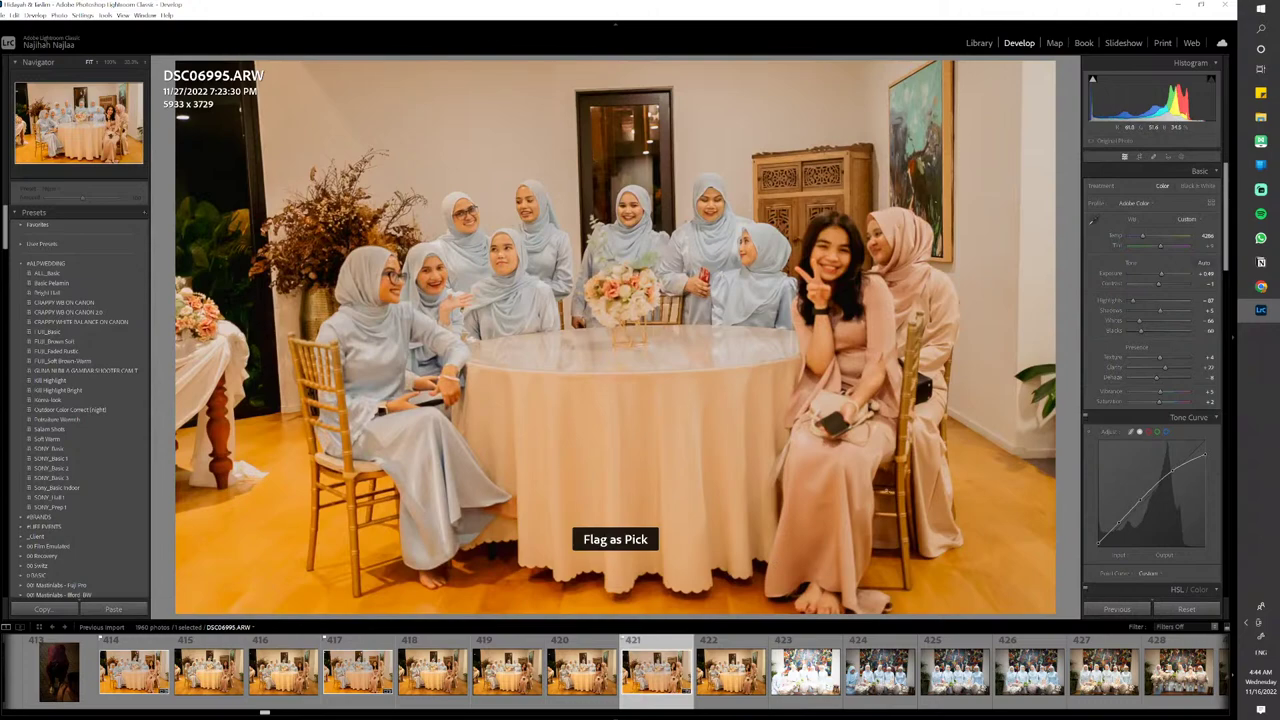
pyautogui.press('r')
pyautogui.press('r')
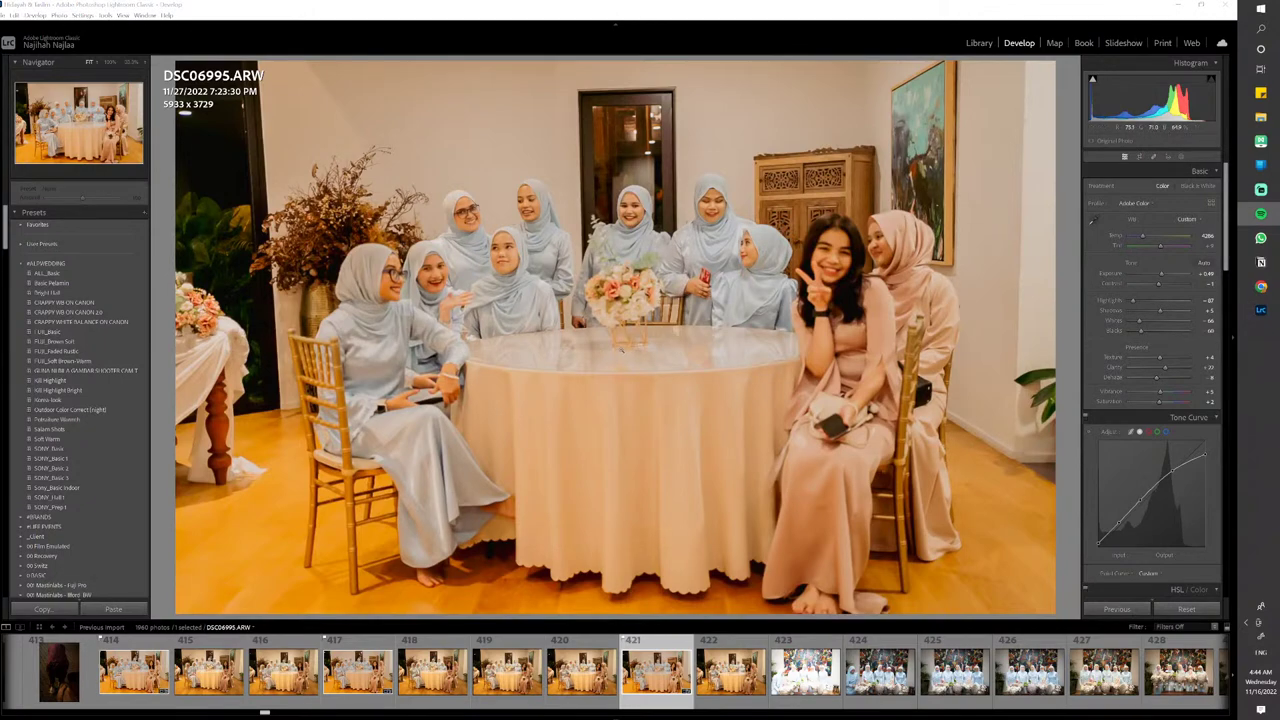
# Skip ahead to the painting group photo DSC07000, paste the settings onto it, warm its temperature to 5029 and lower its exposure
pyautogui.click(628, 349)
pyautogui.click(755, 675)
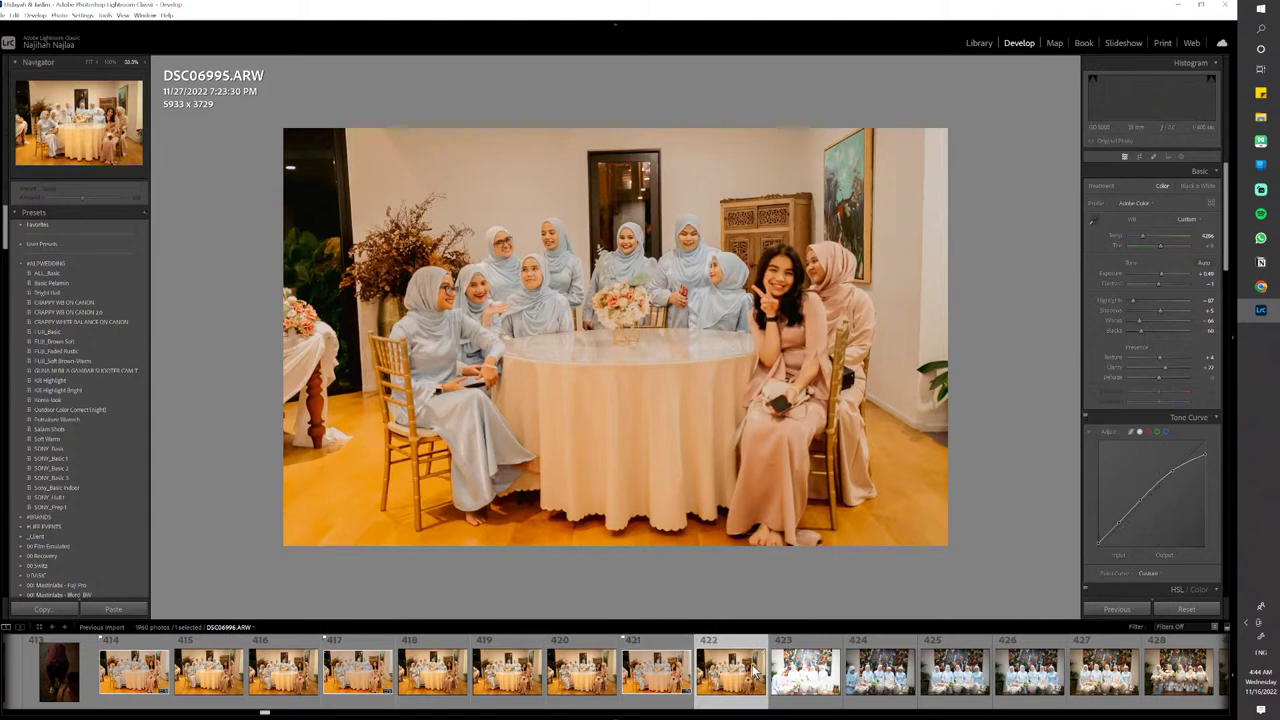
pyautogui.click(806, 674)
pyautogui.click(868, 685)
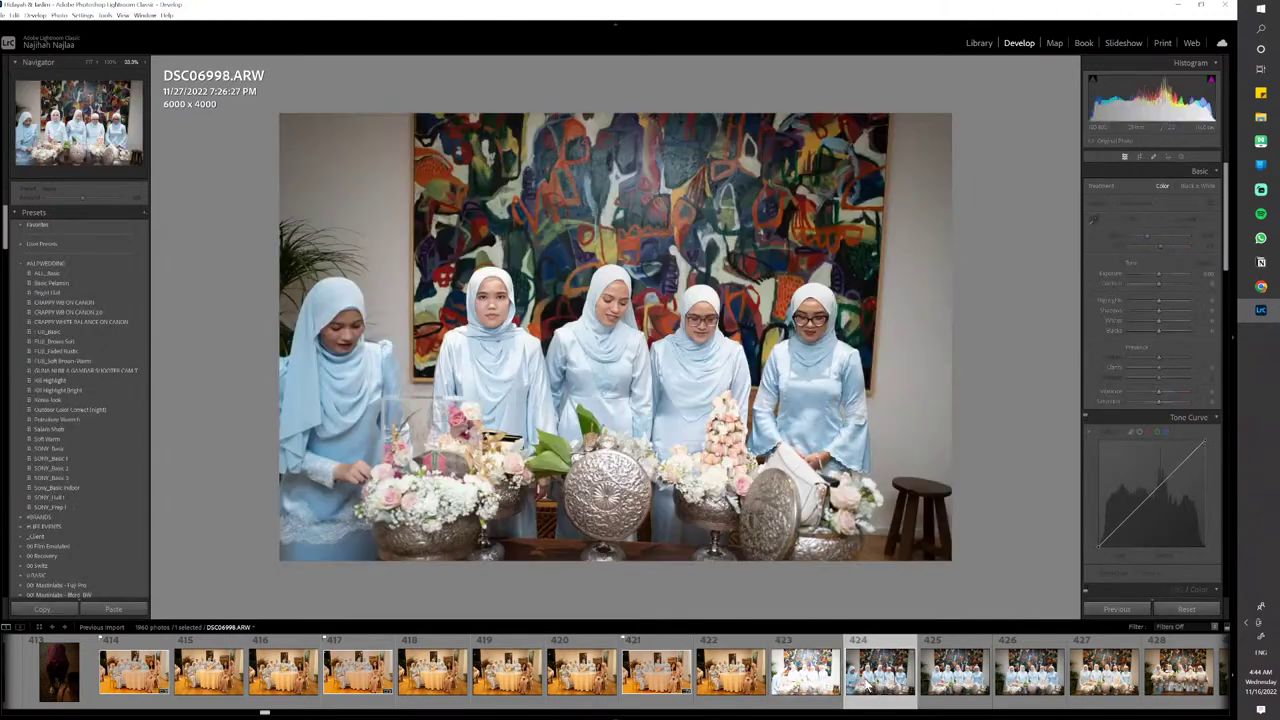
pyautogui.click(955, 675)
pyautogui.press('Right')
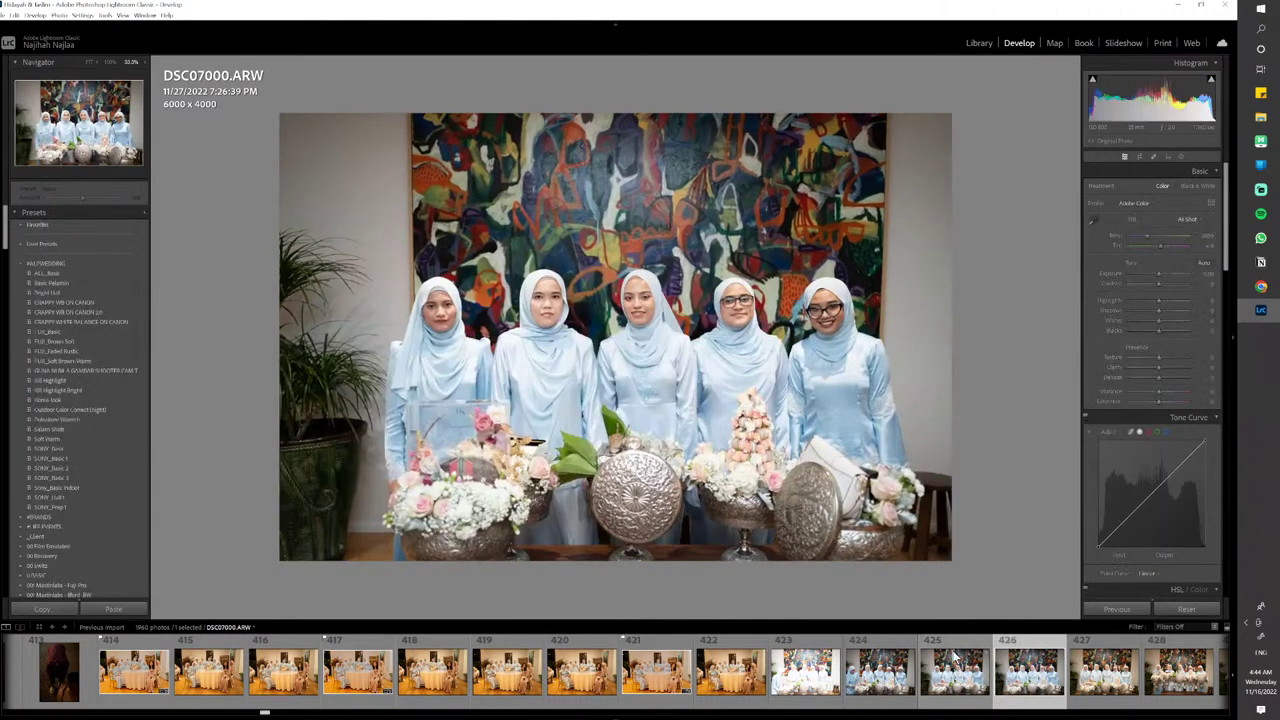
pyautogui.hotkey('ctrl', 'shift', 'v')
pyautogui.moveTo(1141, 236); pyautogui.dragTo(1155, 275)
# Straighten the crop of DSC07000 so the painting behind the group sits level
pyautogui.press('r')
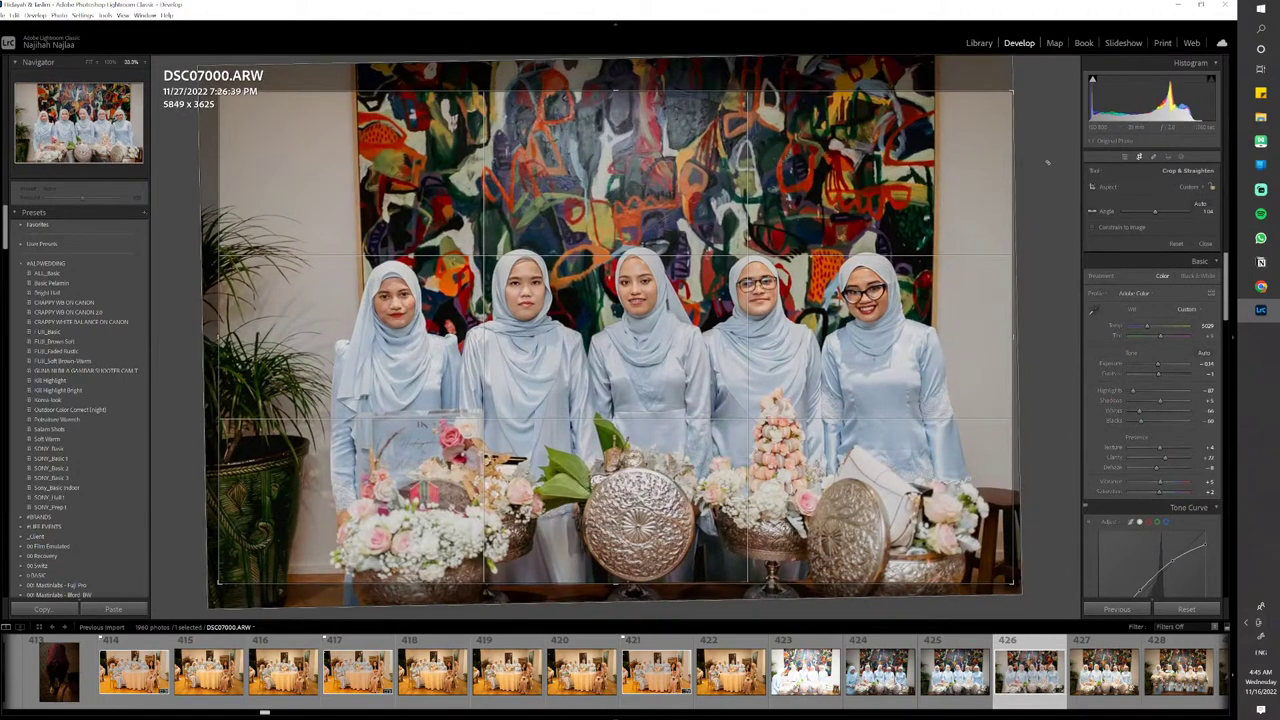
pyautogui.moveTo(1046, 190); pyautogui.dragTo(1046, 167)
pyautogui.press('r')
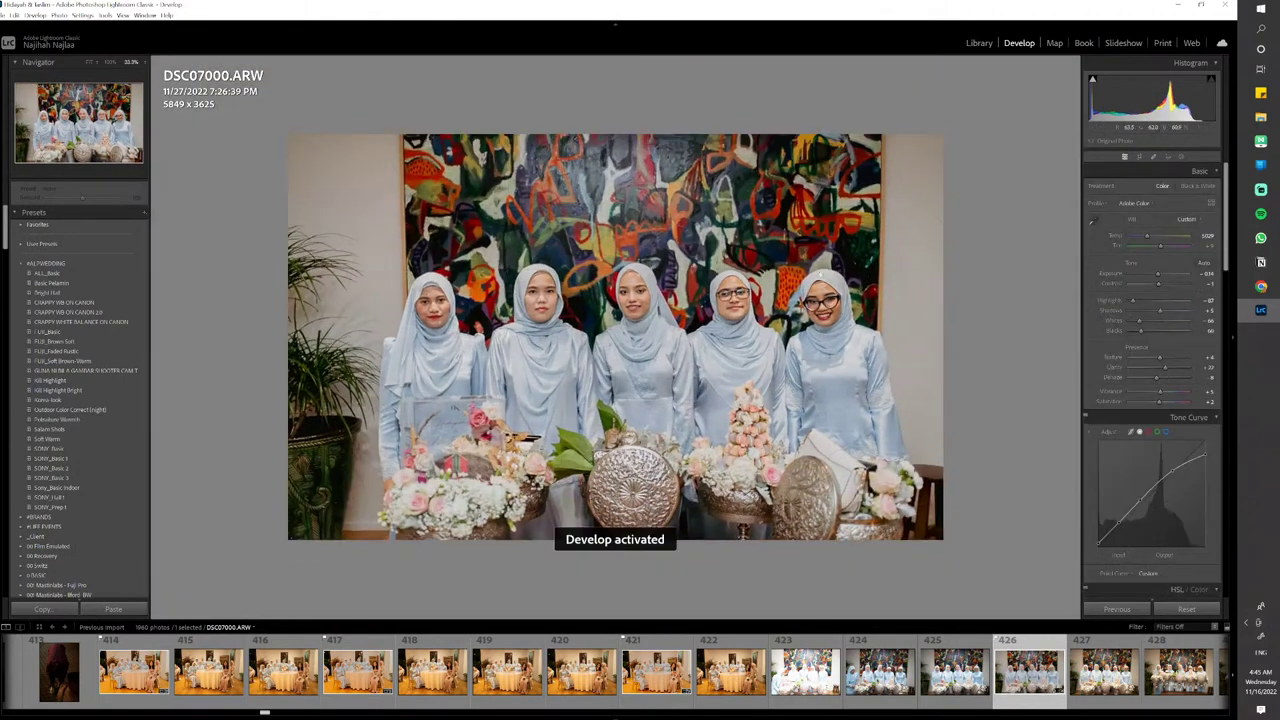
pyautogui.press('r')
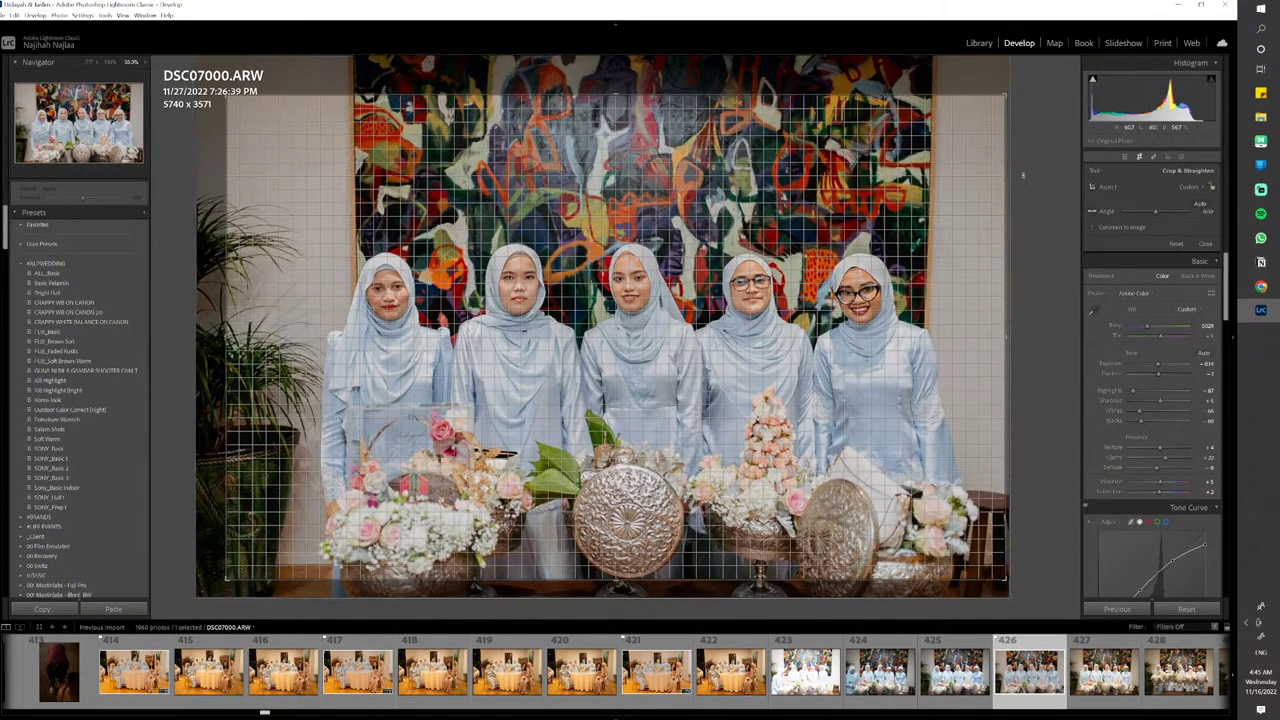
pyautogui.press('r')
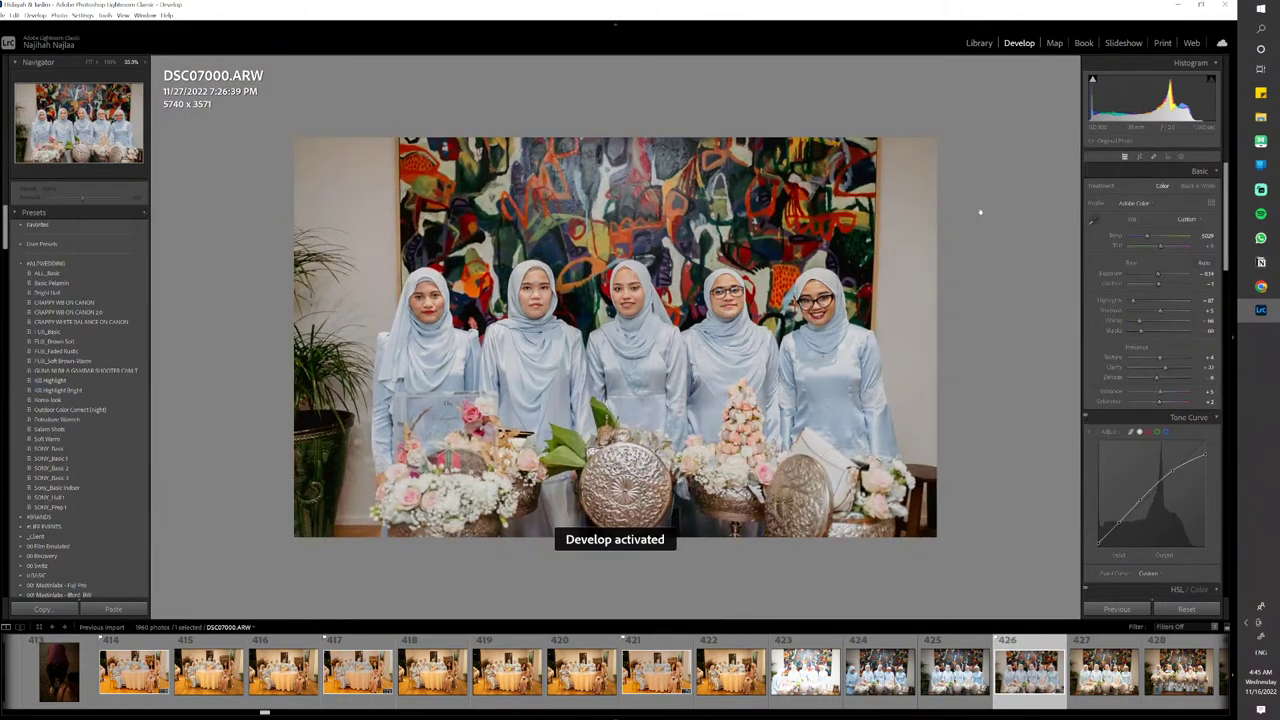
# Copy the develop settings of DSC07000 and flag the photo as a pick
pyautogui.hotkey('ctrl', 'shift', 'c')
pyautogui.press('Return')
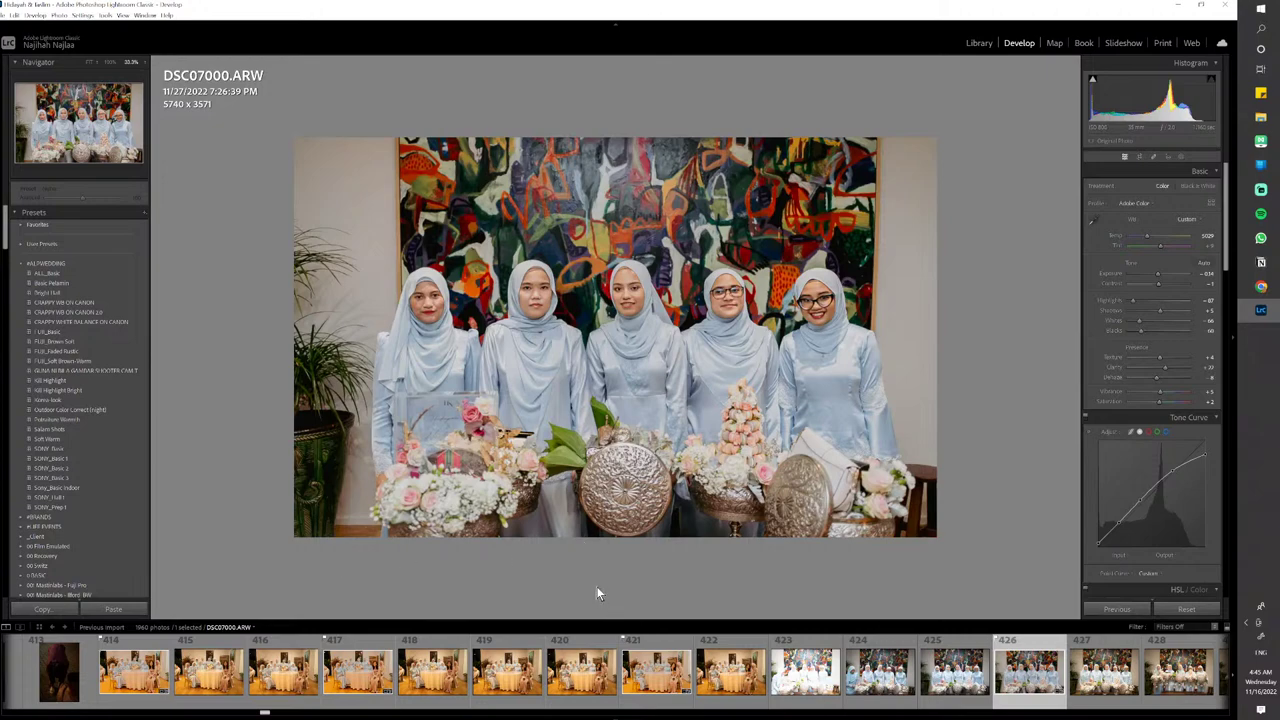
pyautogui.press('p')
# Paste the copied settings onto the tray-holding group photo DSC07002 and straighten its crop slightly
pyautogui.scroll(-3, 763, 685)
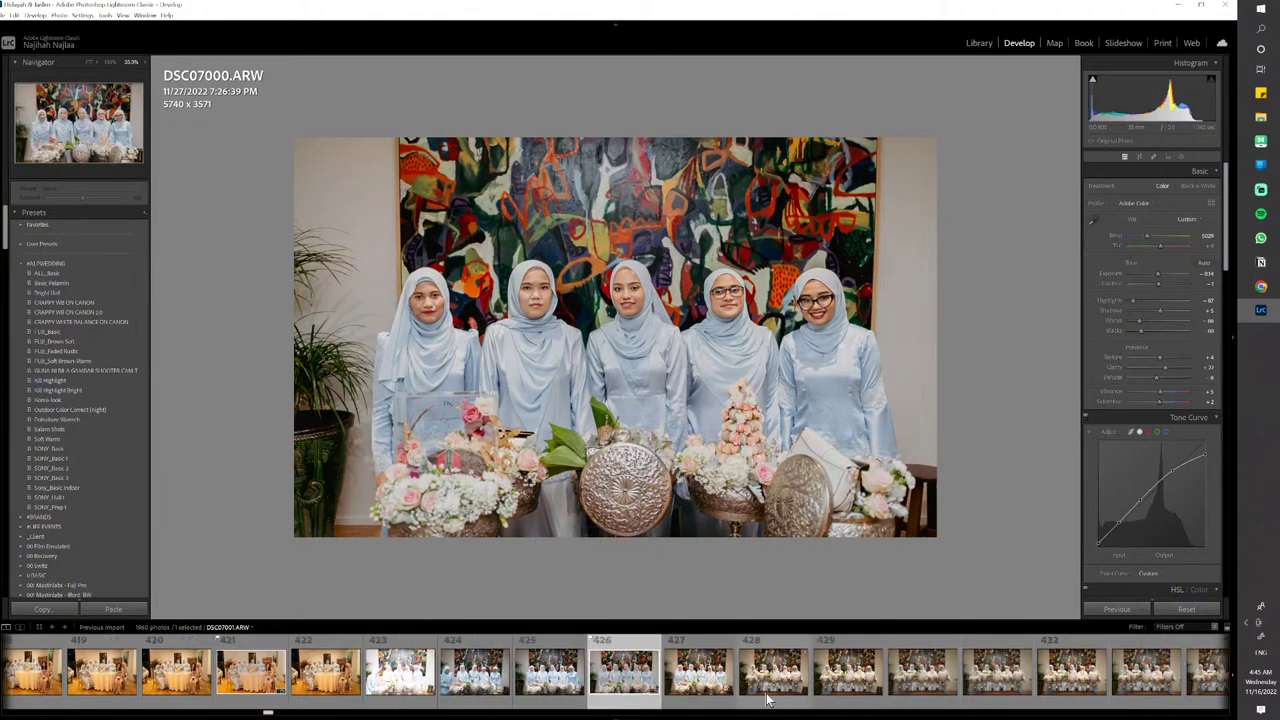
pyautogui.click(763, 685)
pyautogui.hotkey('ctrl', 'shift', 'v')
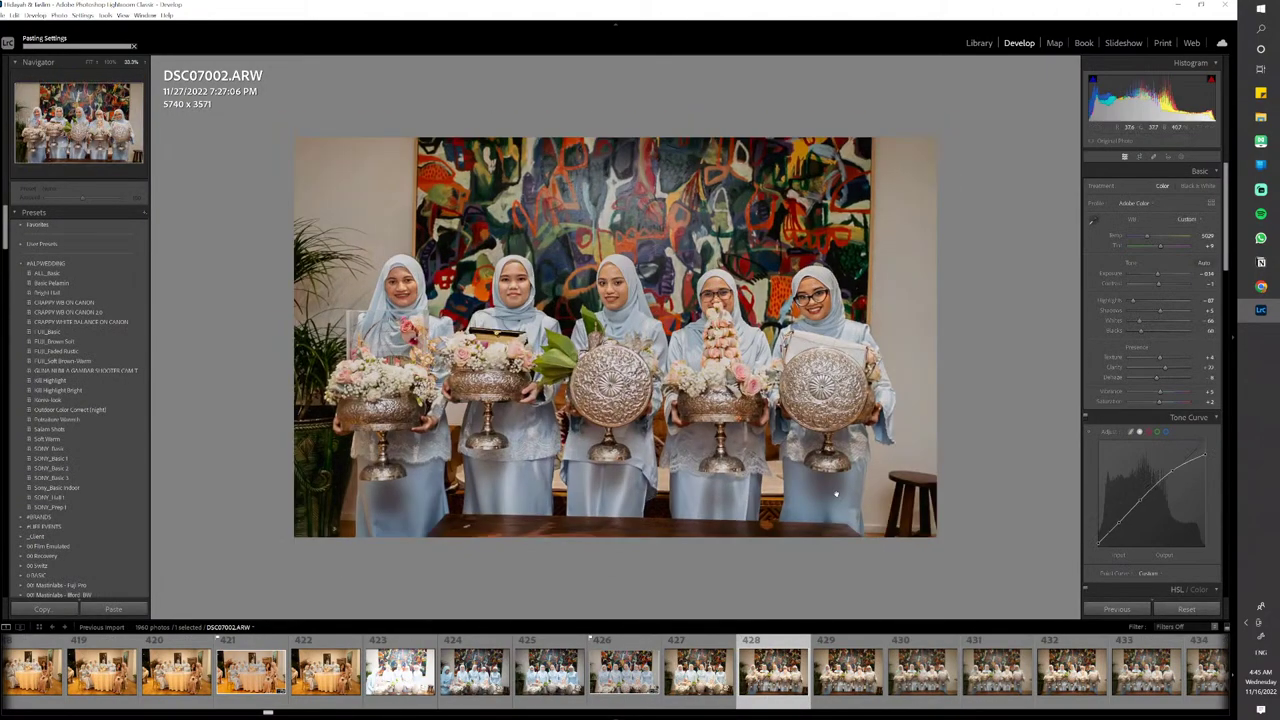
pyautogui.press('r')
pyautogui.moveTo(983, 438); pyautogui.dragTo(818, 432)
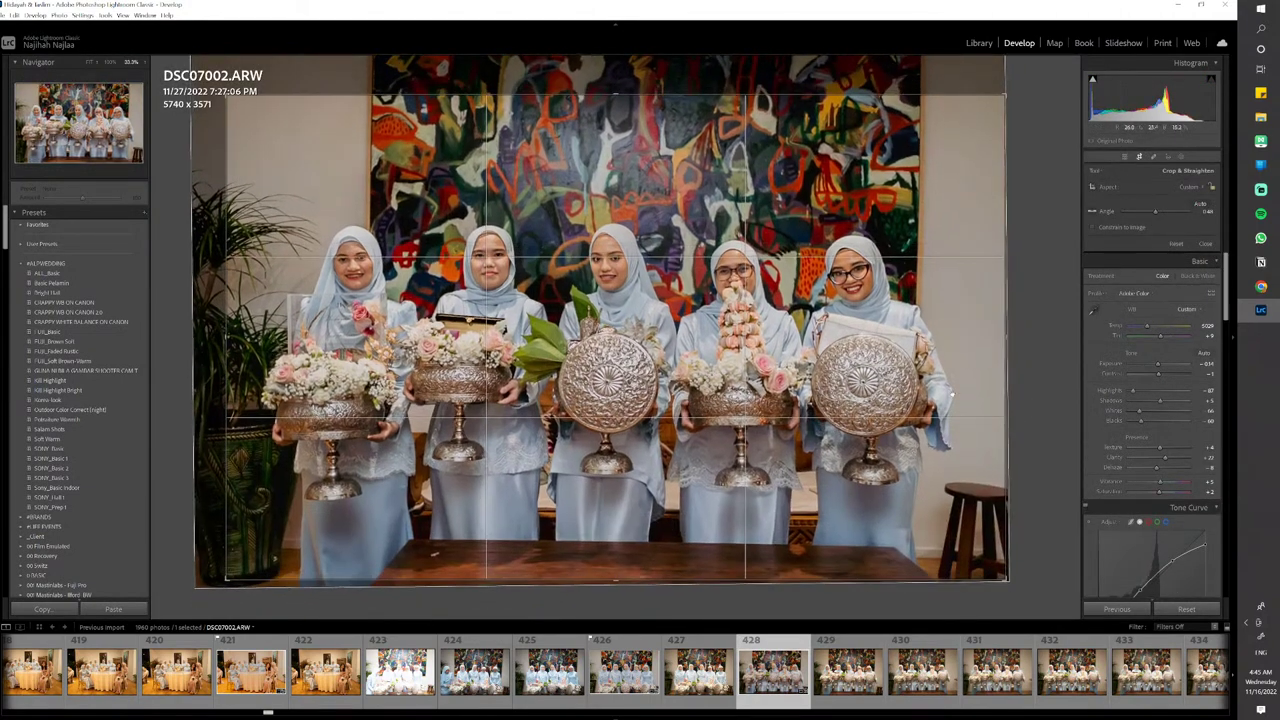
pyautogui.press('d')
# Raise the exposure of DSC07002 to +0.26 and flag it as a pick
pyautogui.moveTo(1160, 276); pyautogui.dragTo(1162, 276)
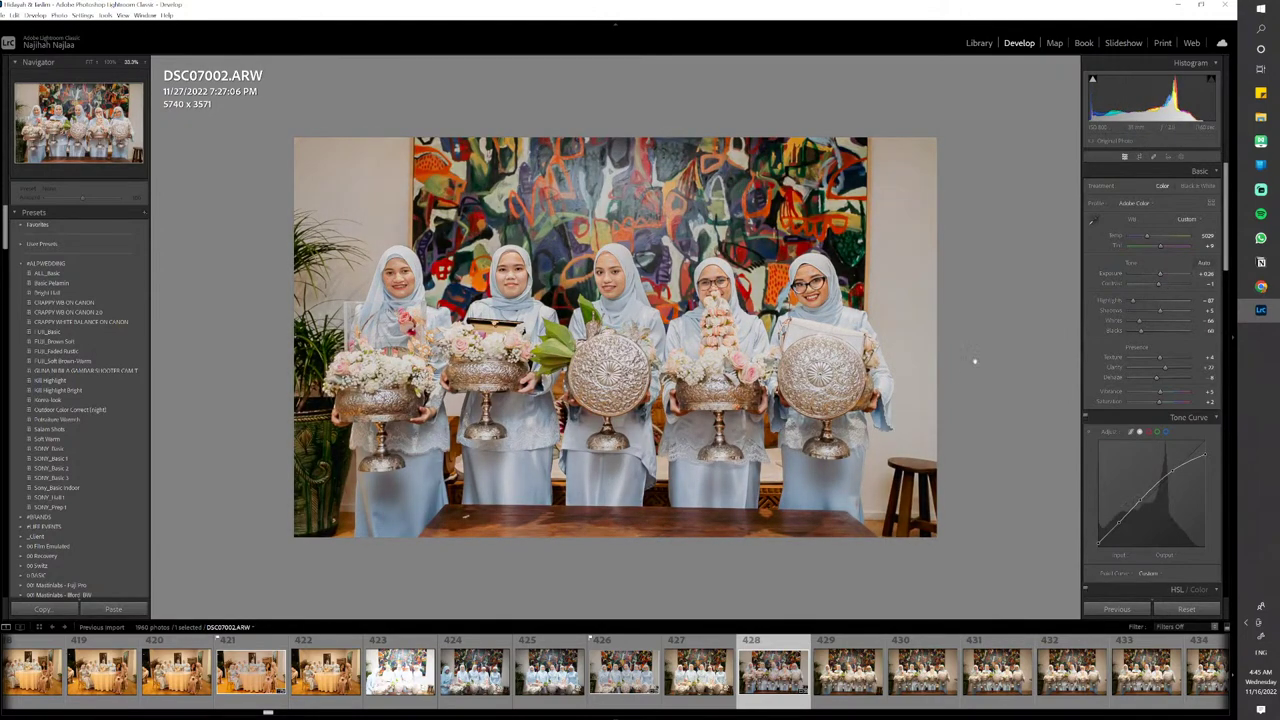
pyautogui.press('p')
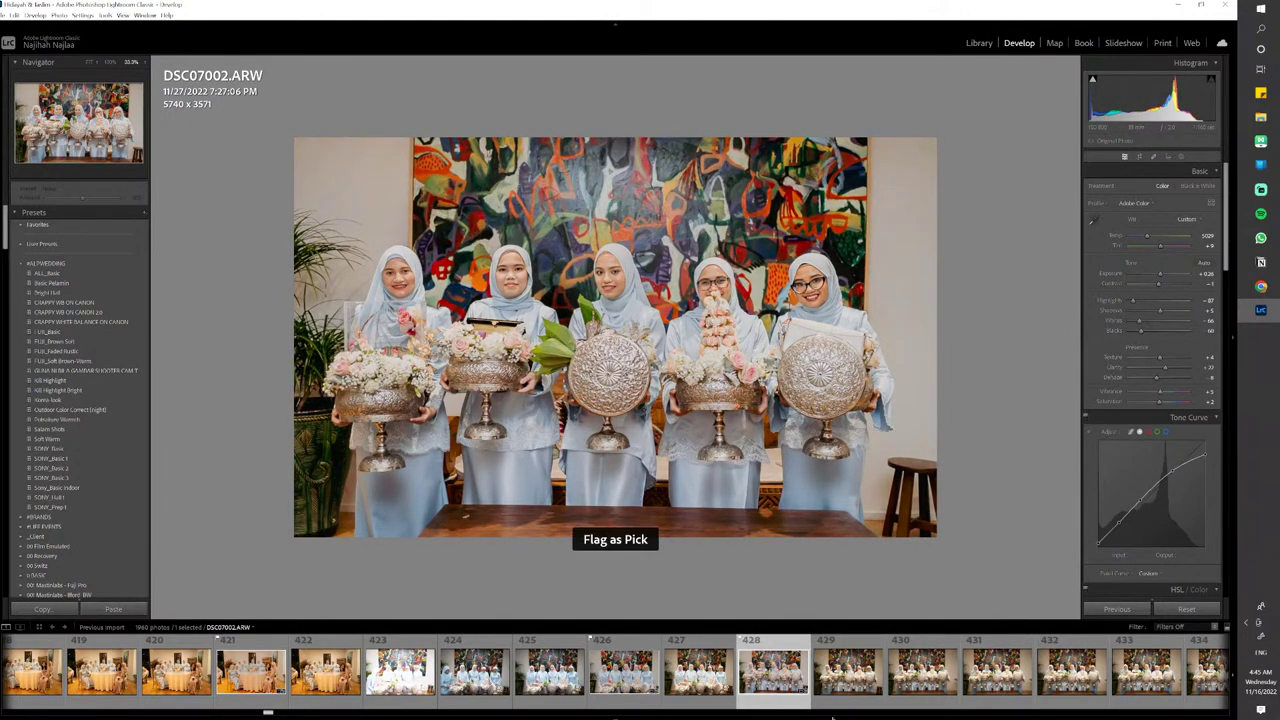
# Paste the settings of DSC07002 onto the group photos DSC07005 and DSC07009, flagging each as a pick
pyautogui.click(990, 690)
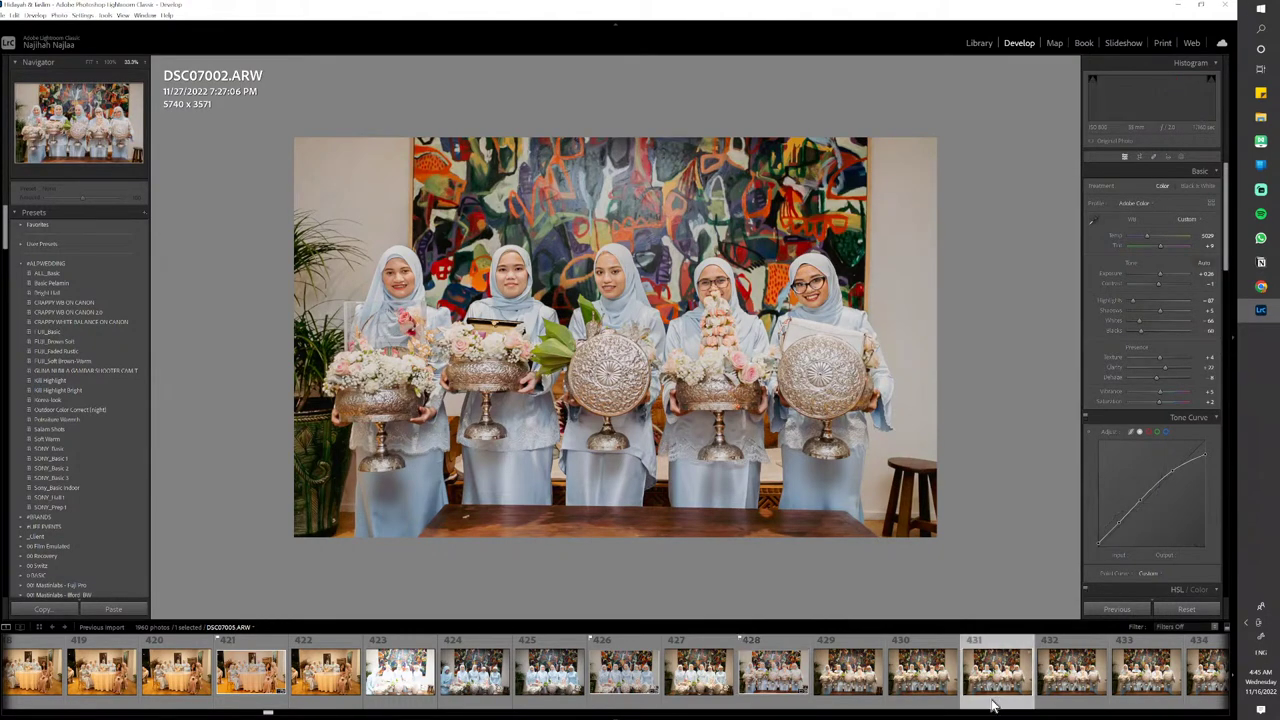
pyautogui.hotkey('ctrl', 'shift', 'v')
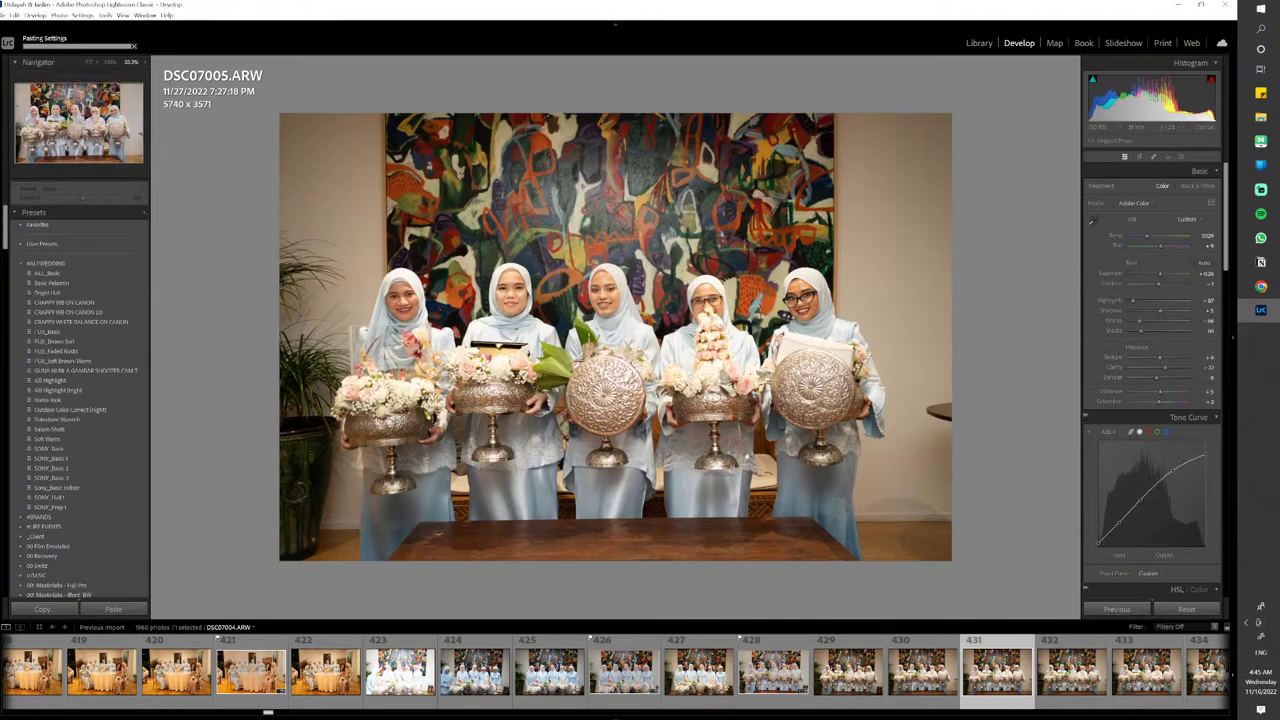
pyautogui.press('p')
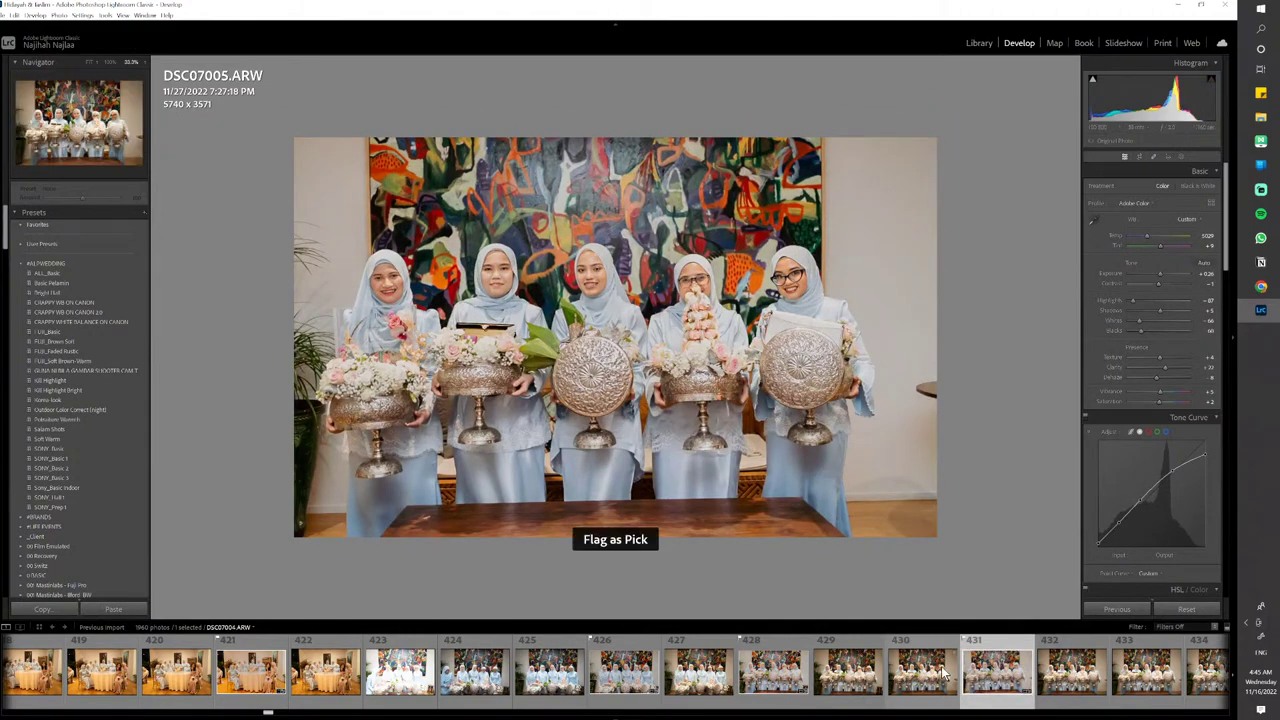
pyautogui.scroll(-3, 940, 674)
pyautogui.click(884, 676)
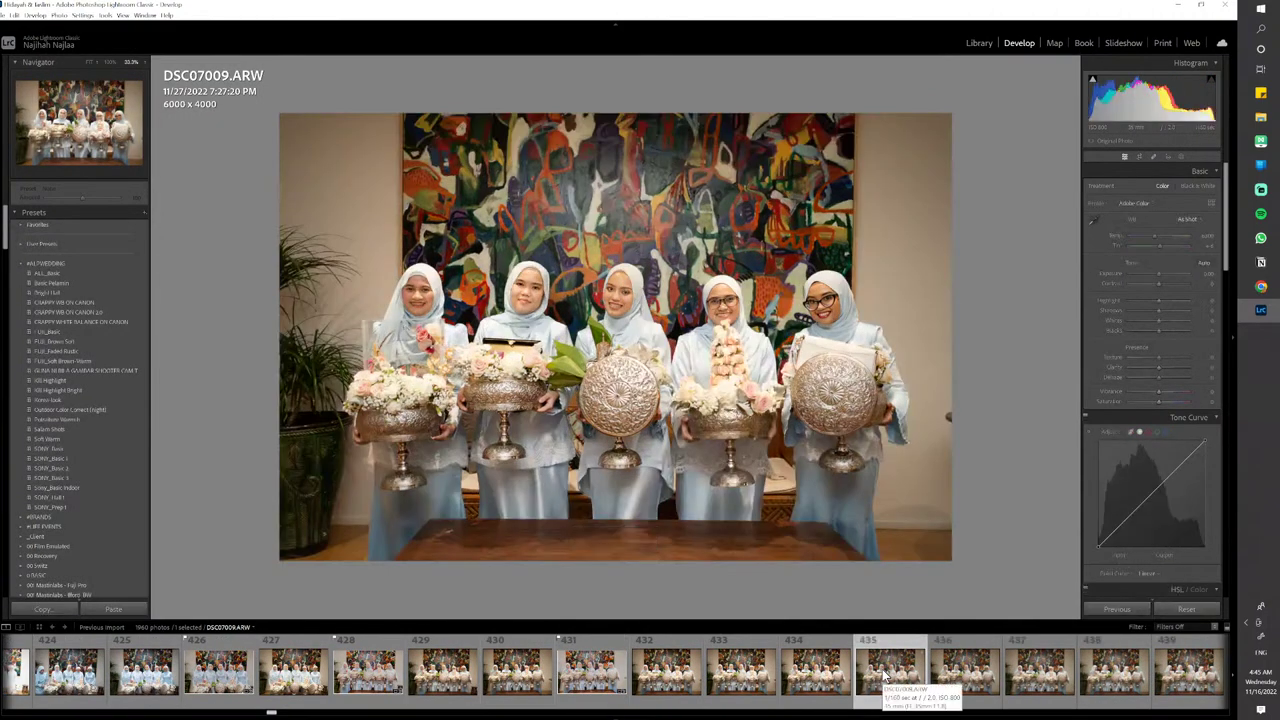
pyautogui.hotkey('ctrl', 'shift', 'v')
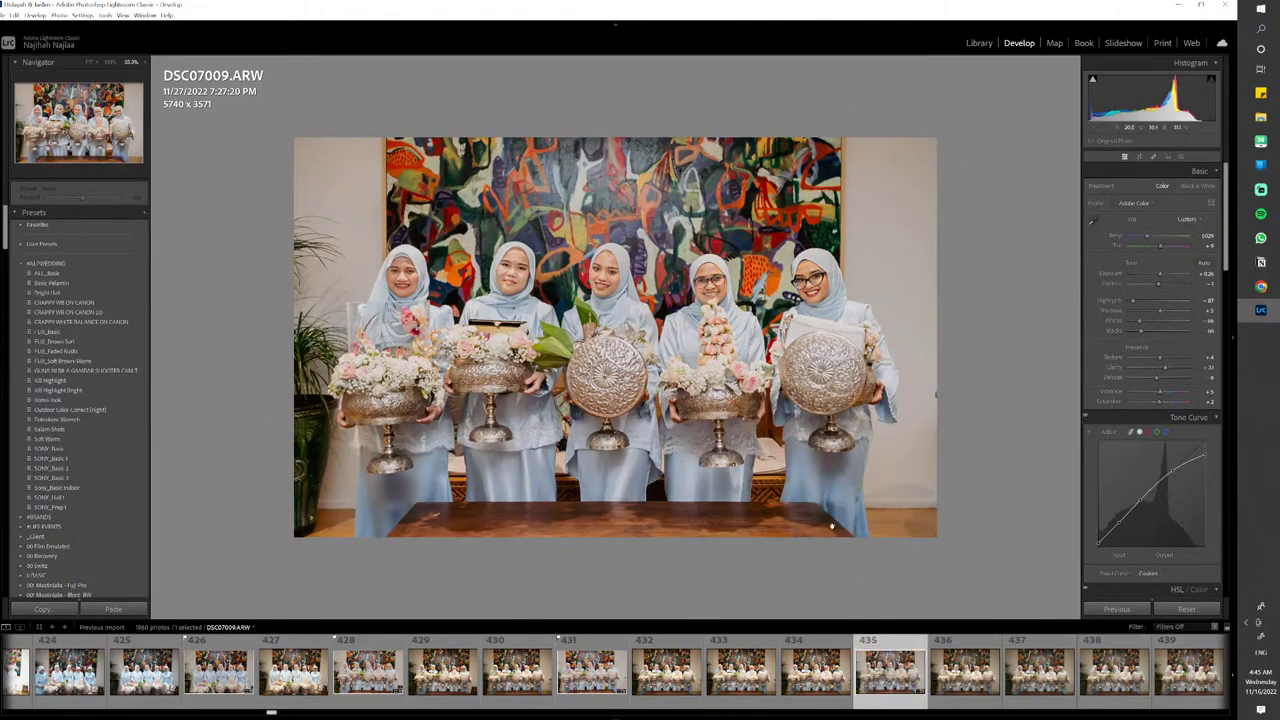
pyautogui.press('p')
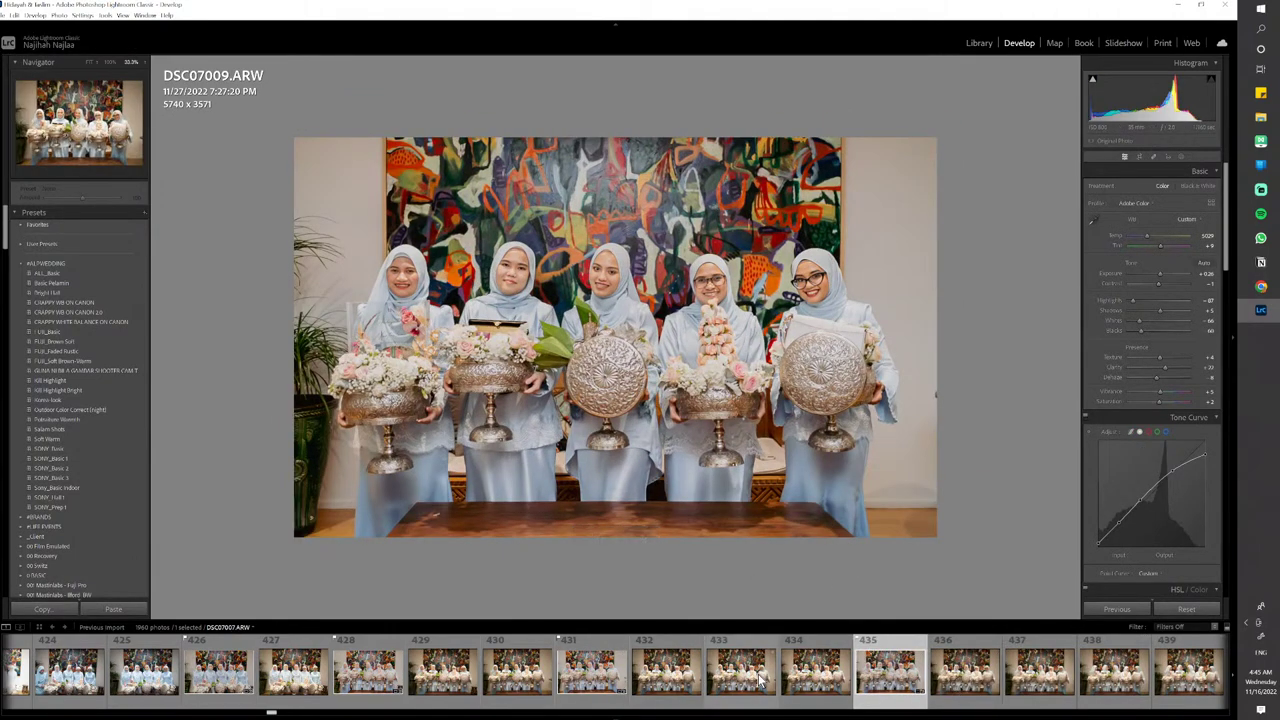
# Paste the copied settings onto the tray-holding group photos DSC07012 and DSC07016, flagging each as a pick
pyautogui.scroll(-5, 760, 680)
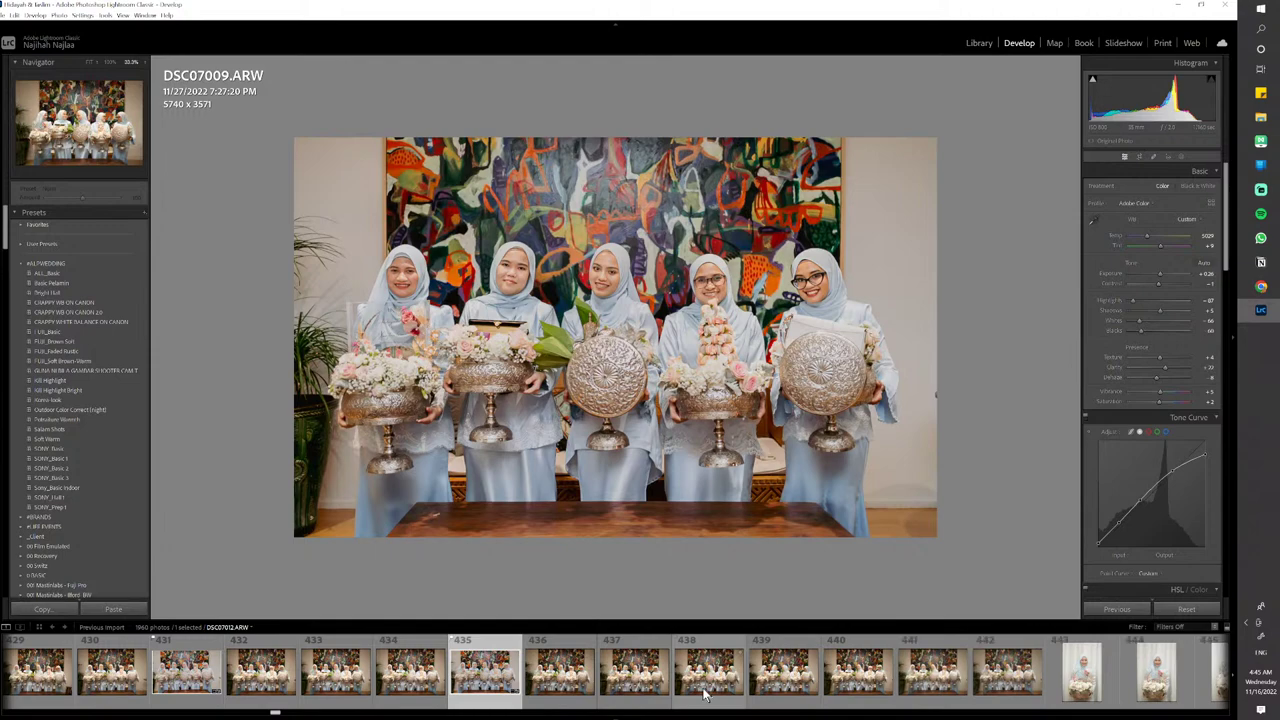
pyautogui.click(705, 695)
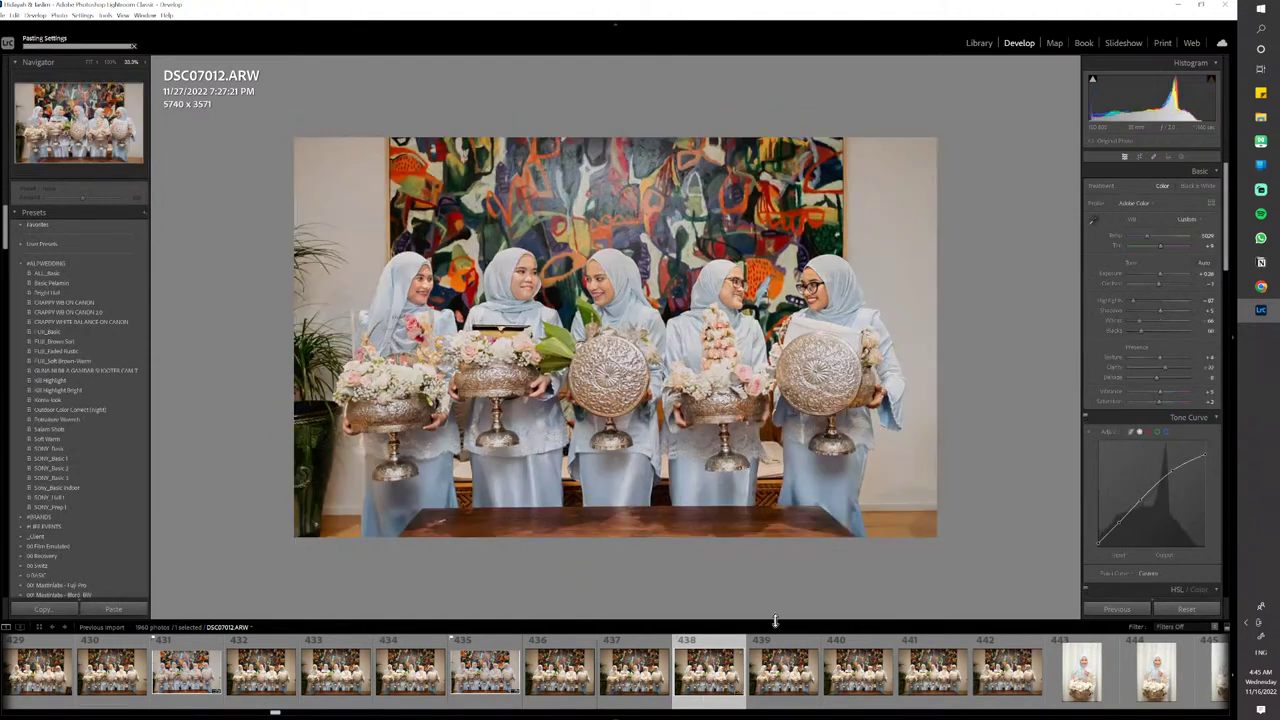
pyautogui.press('p')
pyautogui.press('Right')
pyautogui.press('Right')
pyautogui.press('Right')
pyautogui.press('Right')
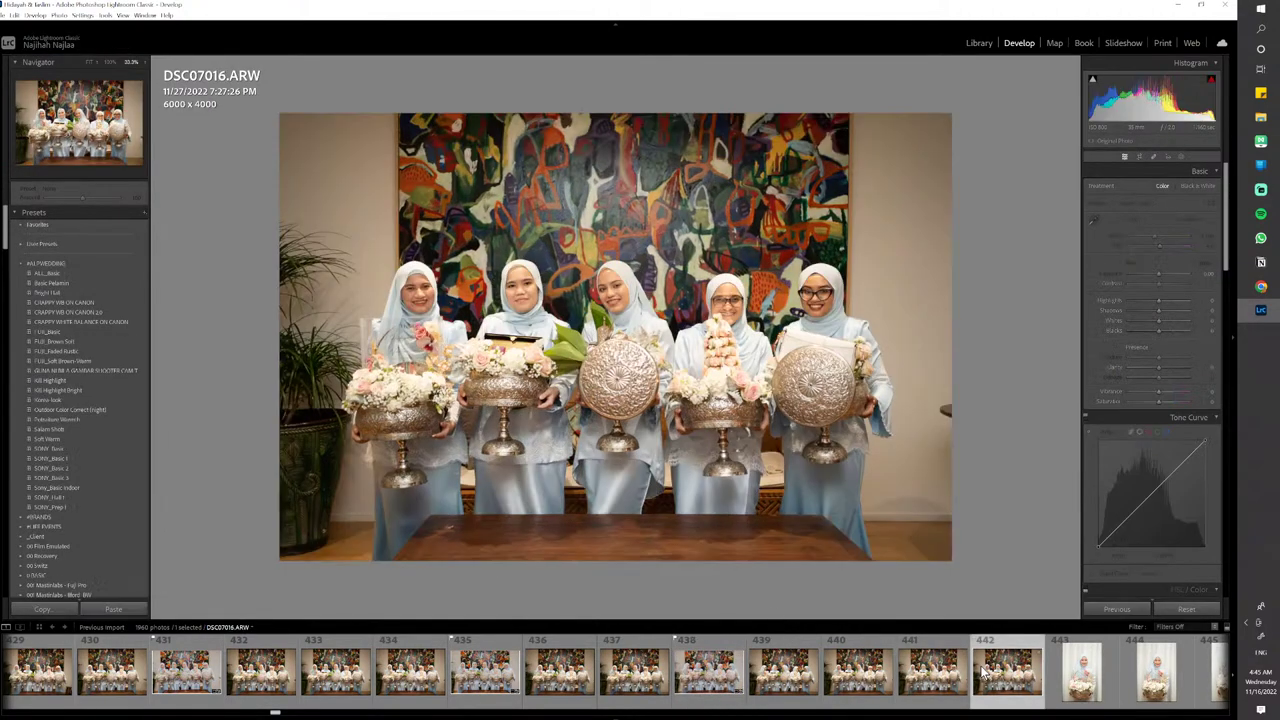
pyautogui.hotkey('ctrl', 'shift', 'v')
pyautogui.press('p')
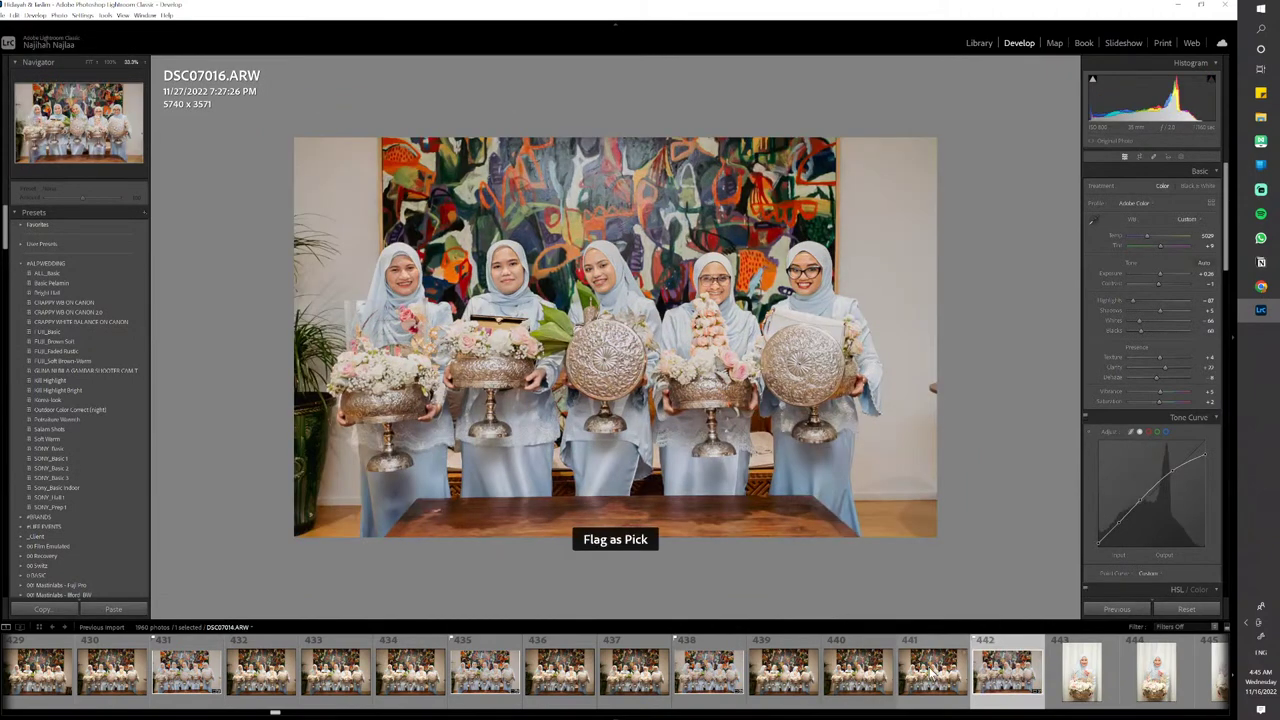
# Paste the settings onto the portrait DSC07017, lower its exposure slightly and copy its develop settings
pyautogui.click(1090, 677)
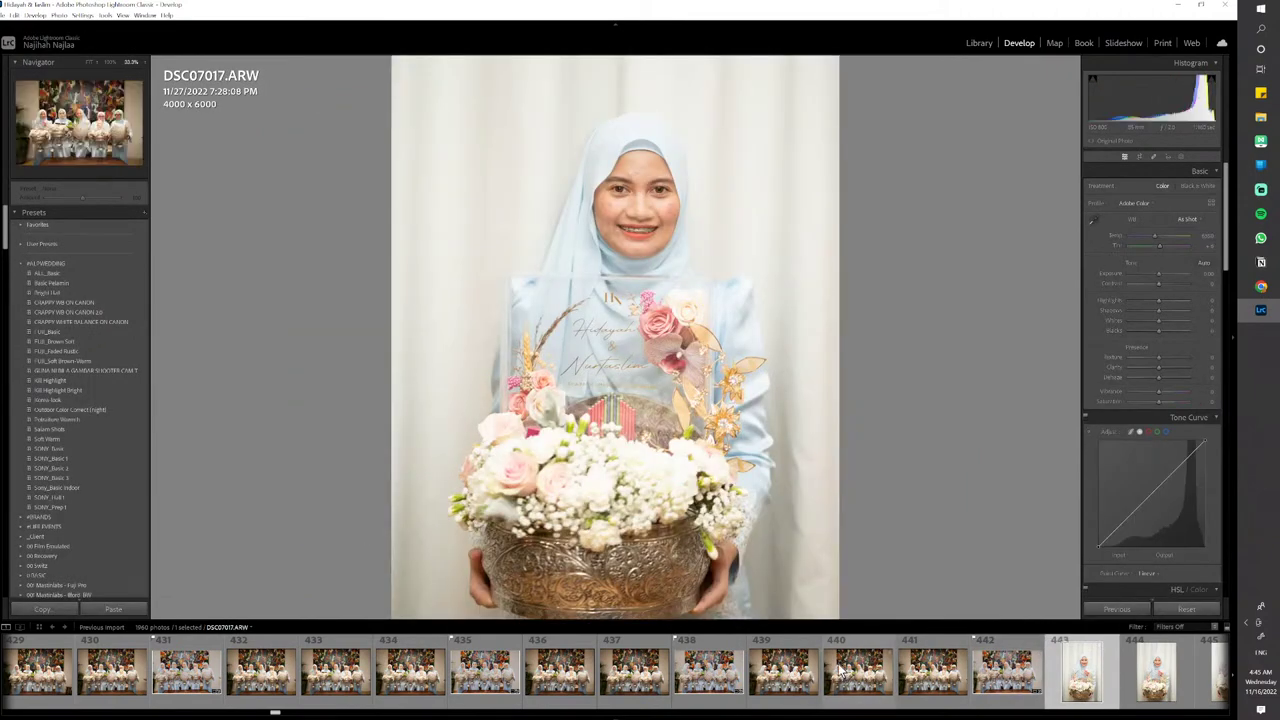
pyautogui.hotkey('ctrl', 'shift', 'v')
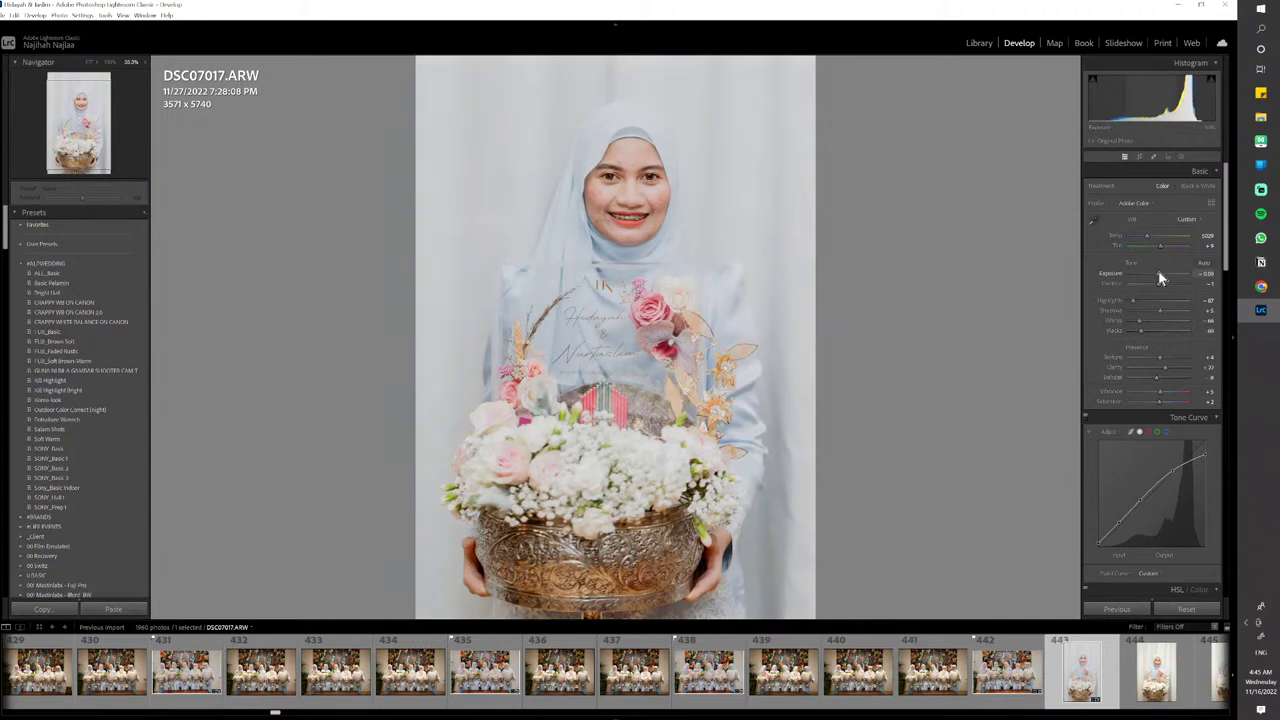
pyautogui.scroll(-3, 830, 655)
pyautogui.hotkey('ctrl', 'shift', 'c')
pyautogui.press('Return')
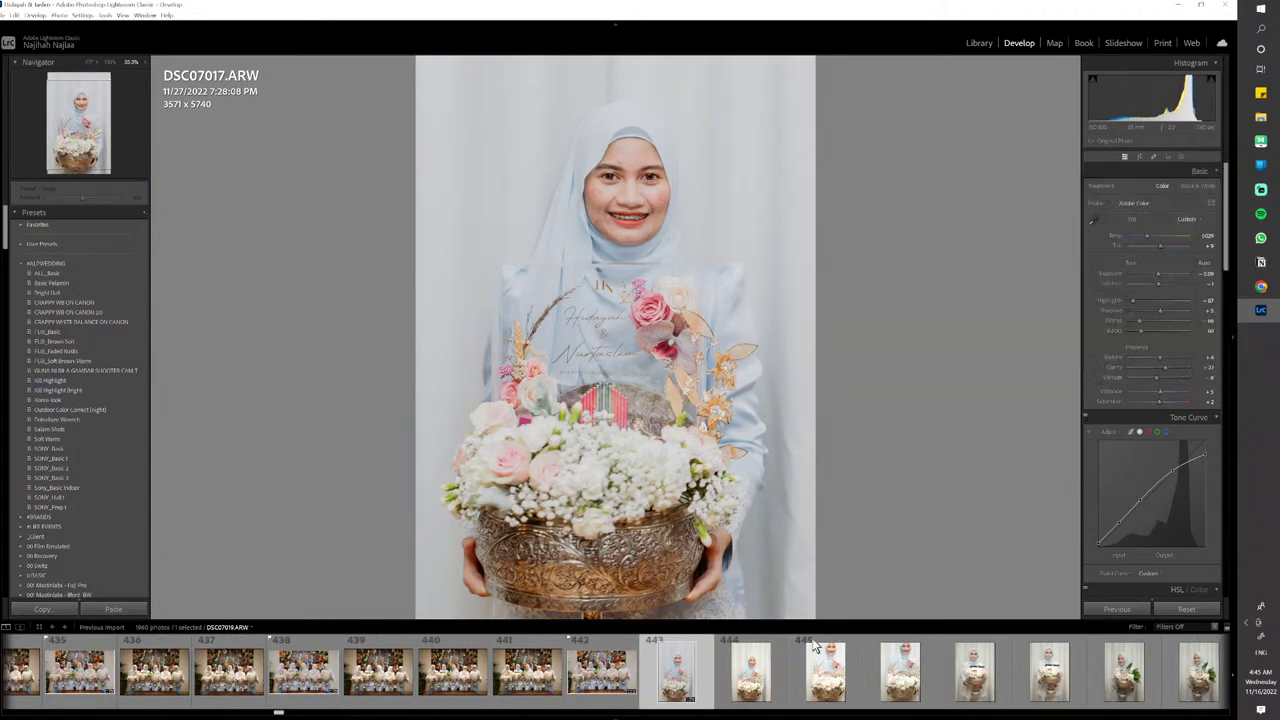
# Paste the settings of DSC07017 onto the portraits DSC07021 and DSC07023, flagging each as a pick
pyautogui.click(957, 686)
pyautogui.hotkey('ctrl', 'shift', 'v')
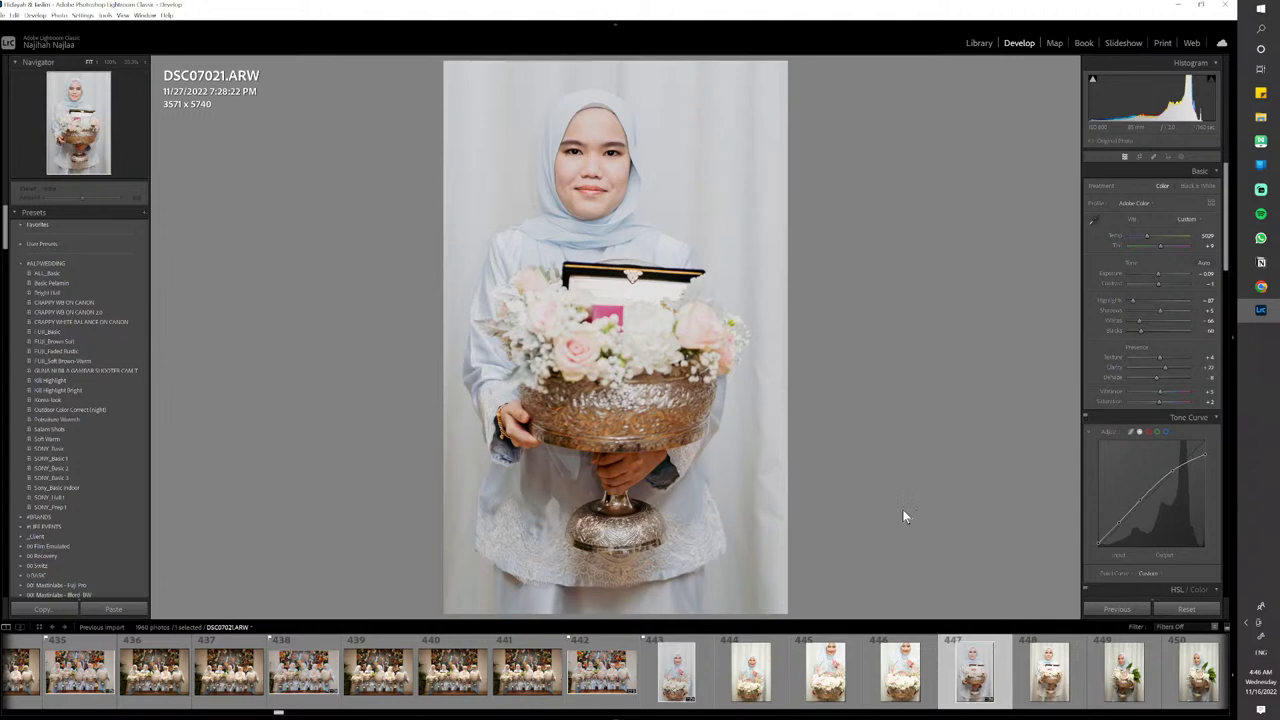
pyautogui.press('p')
pyautogui.press('Right')
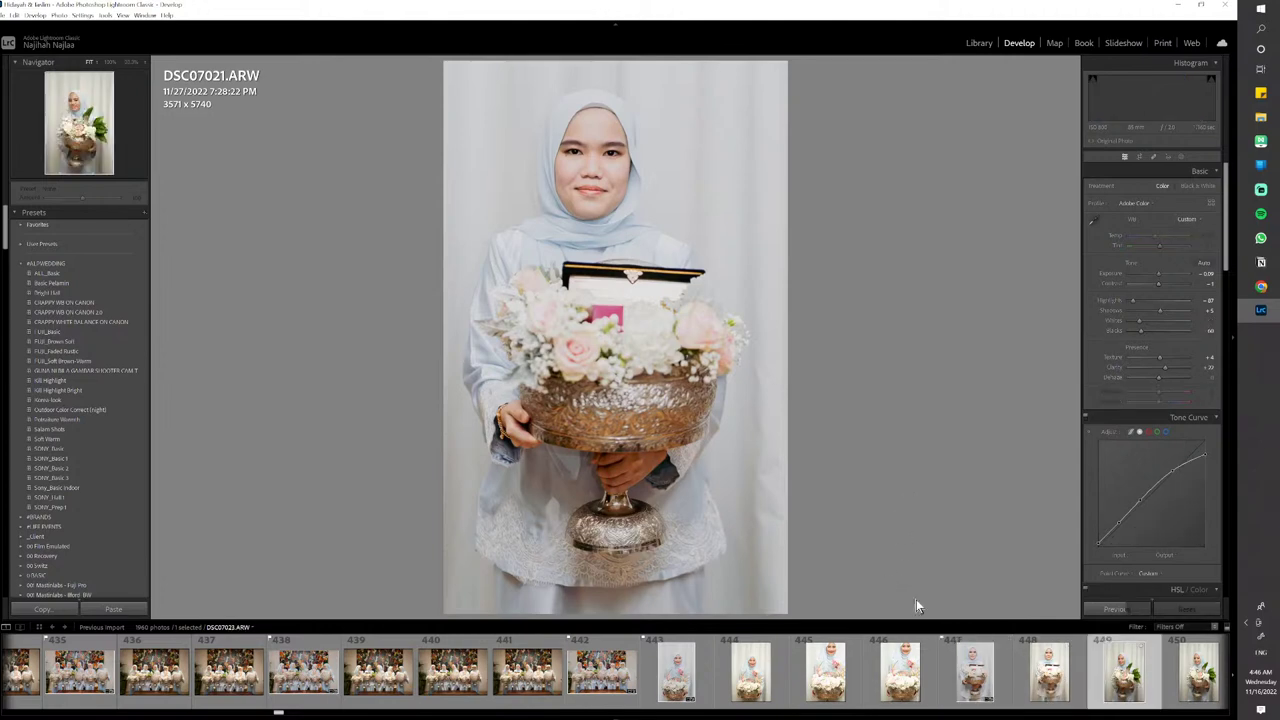
pyautogui.hotkey('ctrl', 'shift', 'v')
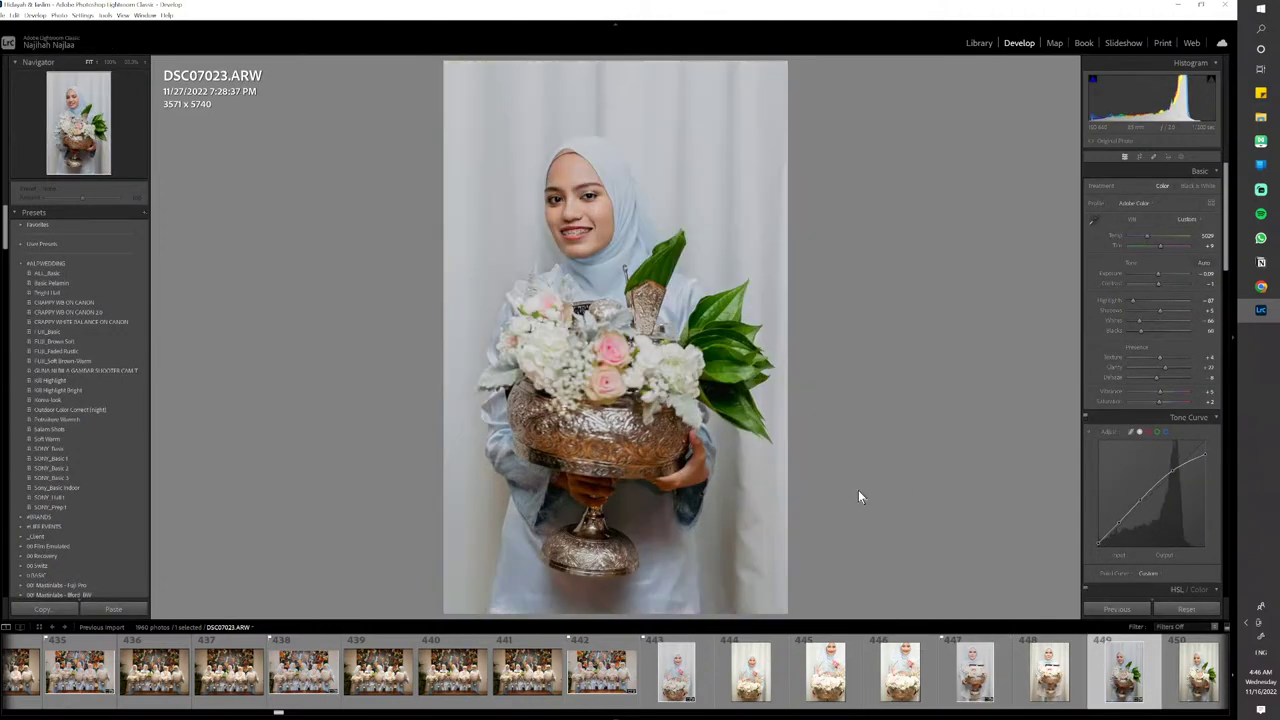
pyautogui.press('p')
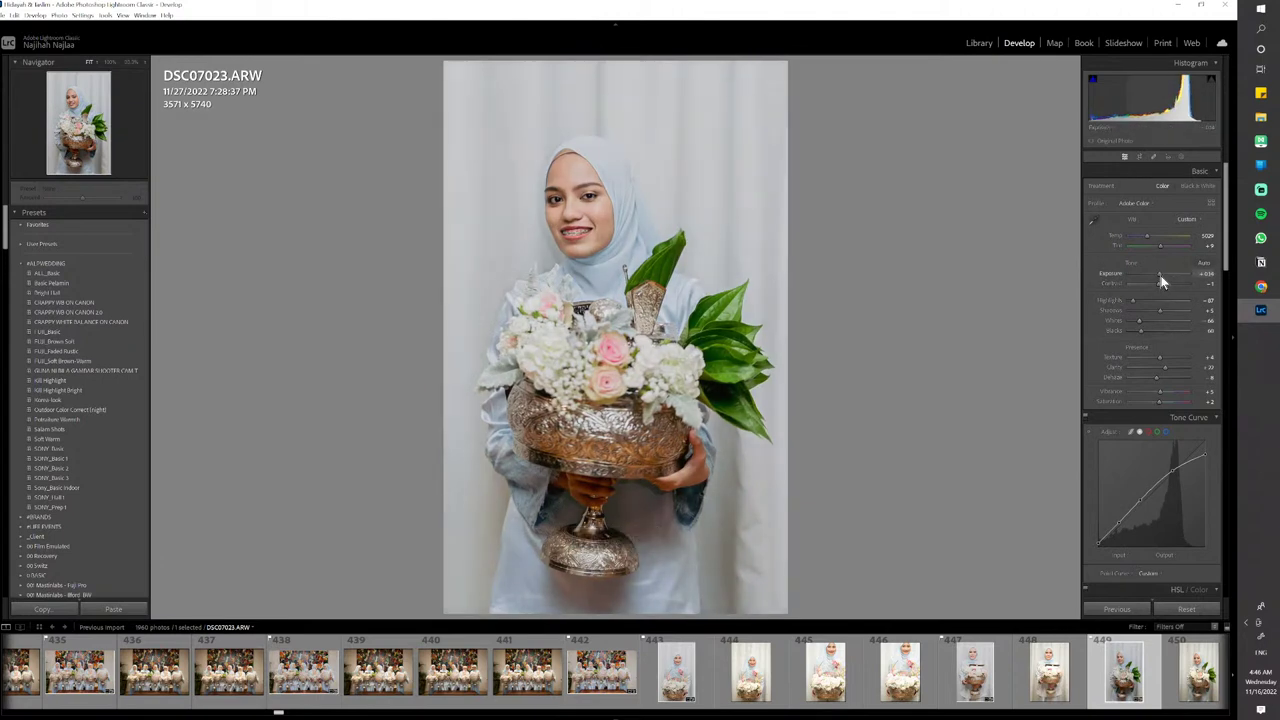
# Warm the white balance of DSC07023, raise its exposure to +0.37 and copy its develop settings
pyautogui.hotkey('ctrl', 'shift', 'c')
pyautogui.click(1196, 380)
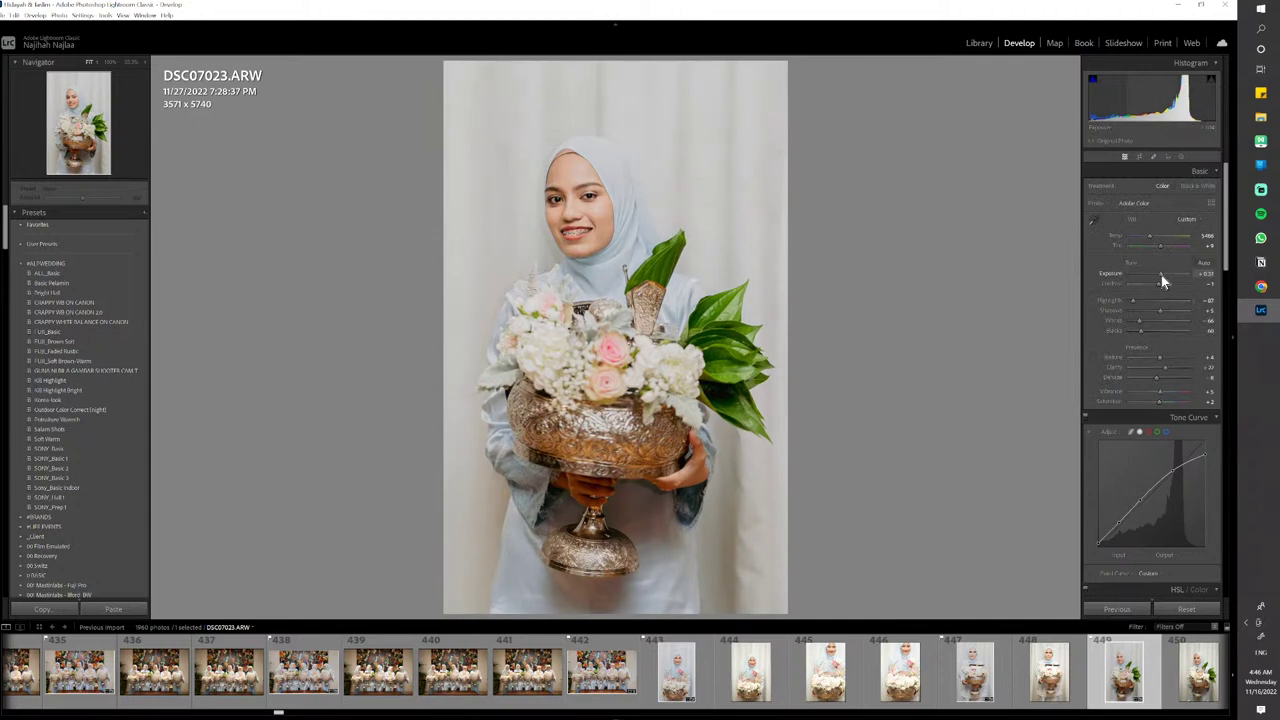
pyautogui.hotkey('ctrl', 'shift', 'c')
pyautogui.press('Return')
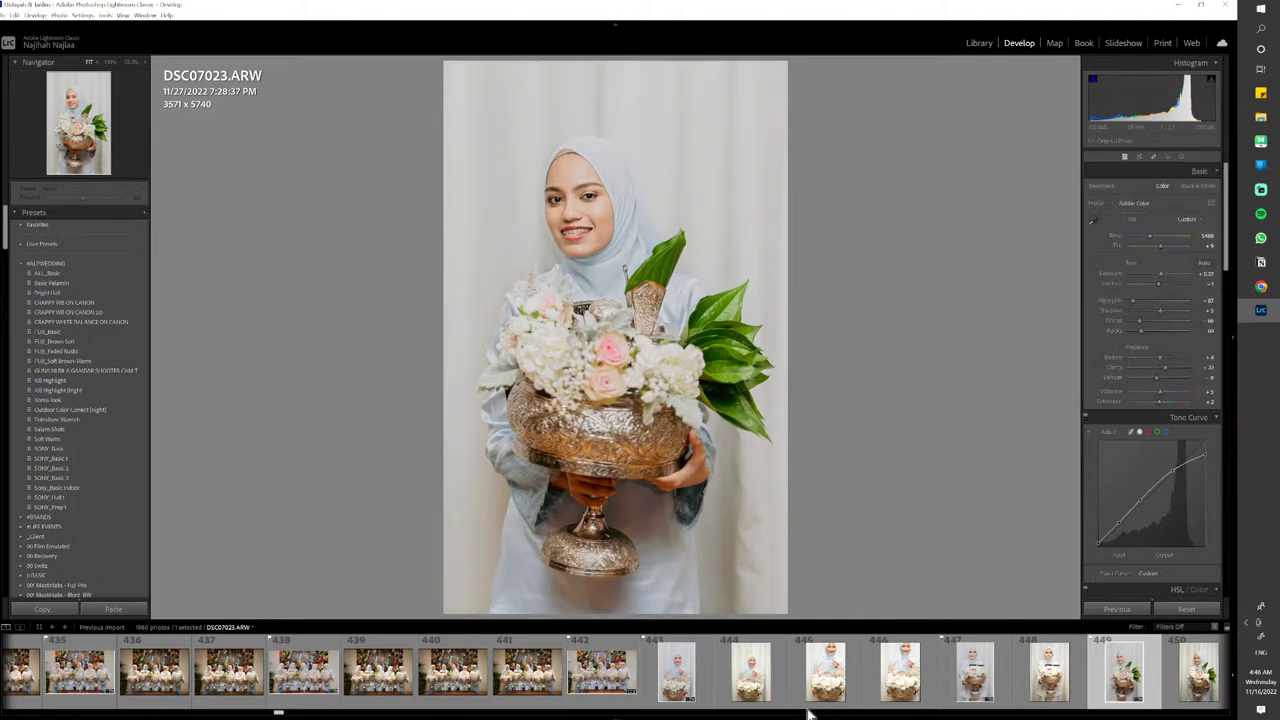
pyautogui.press('p')
# Paste the settings of DSC07023 onto the portraits DSC07026 and DSC07030, flagging each as a pick
pyautogui.moveTo(280, 712); pyautogui.dragTo(286, 713)
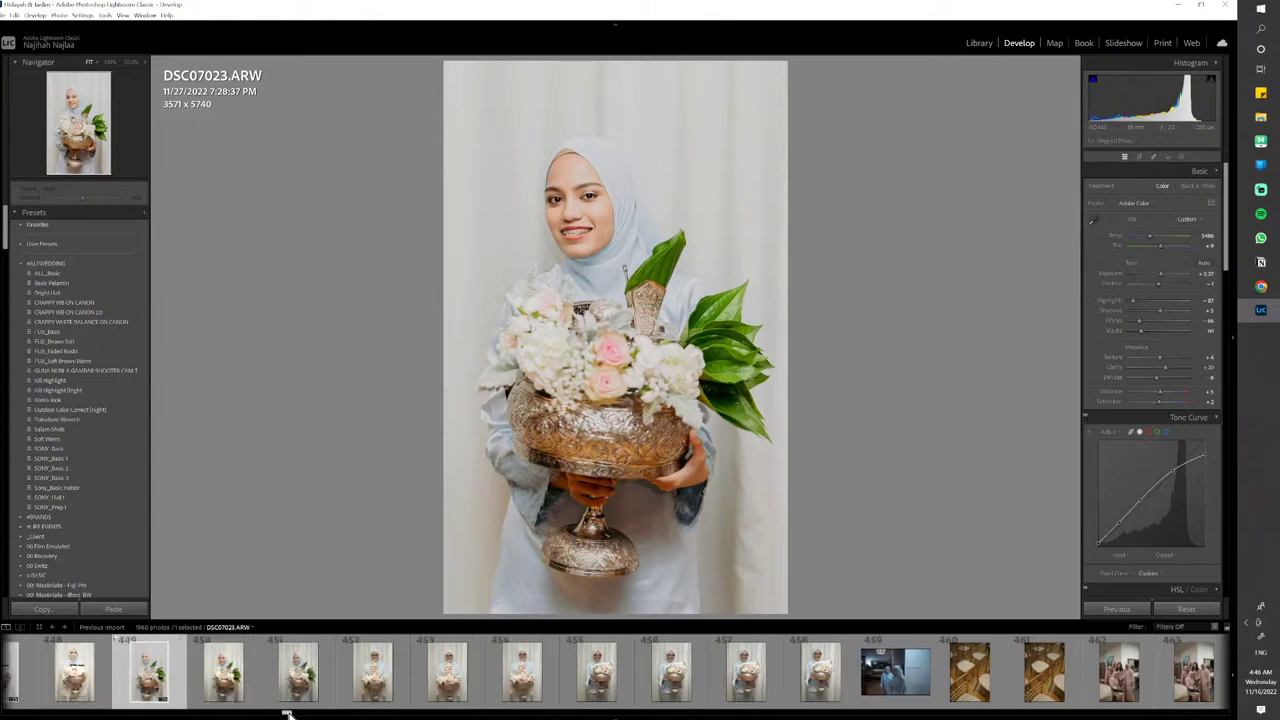
pyautogui.click(375, 670)
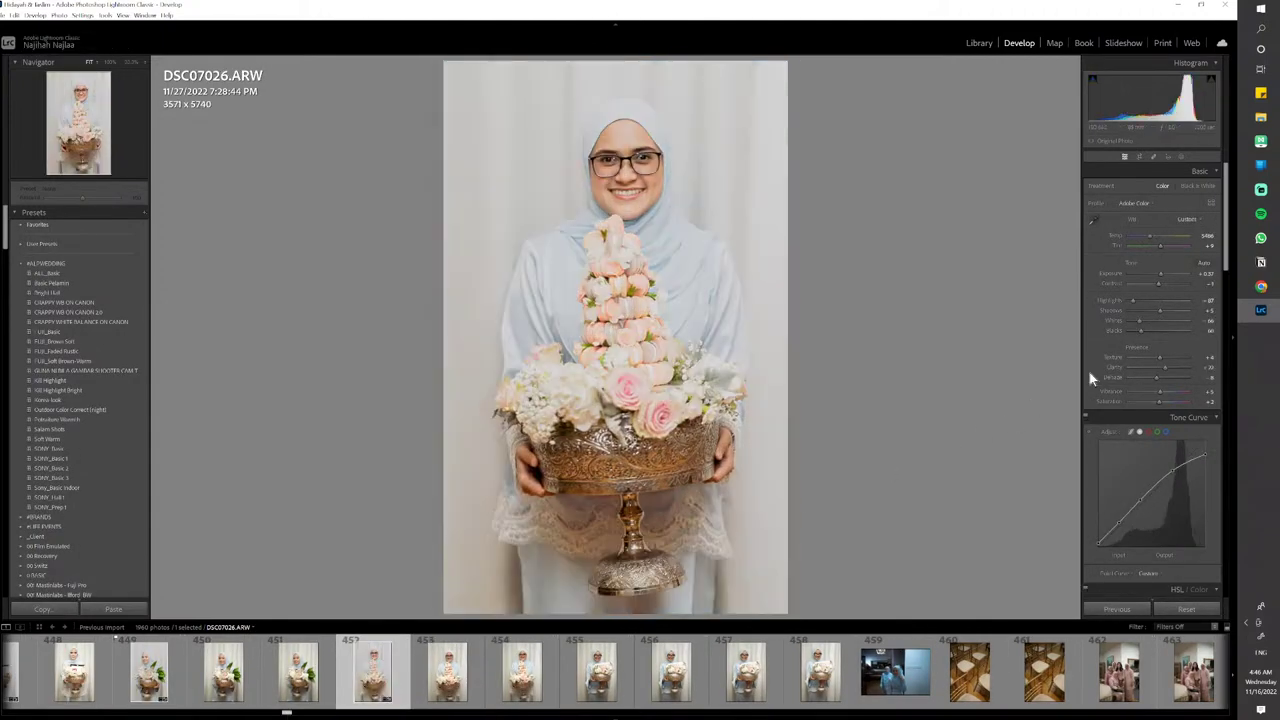
pyautogui.press('p')
pyautogui.click(690, 685)
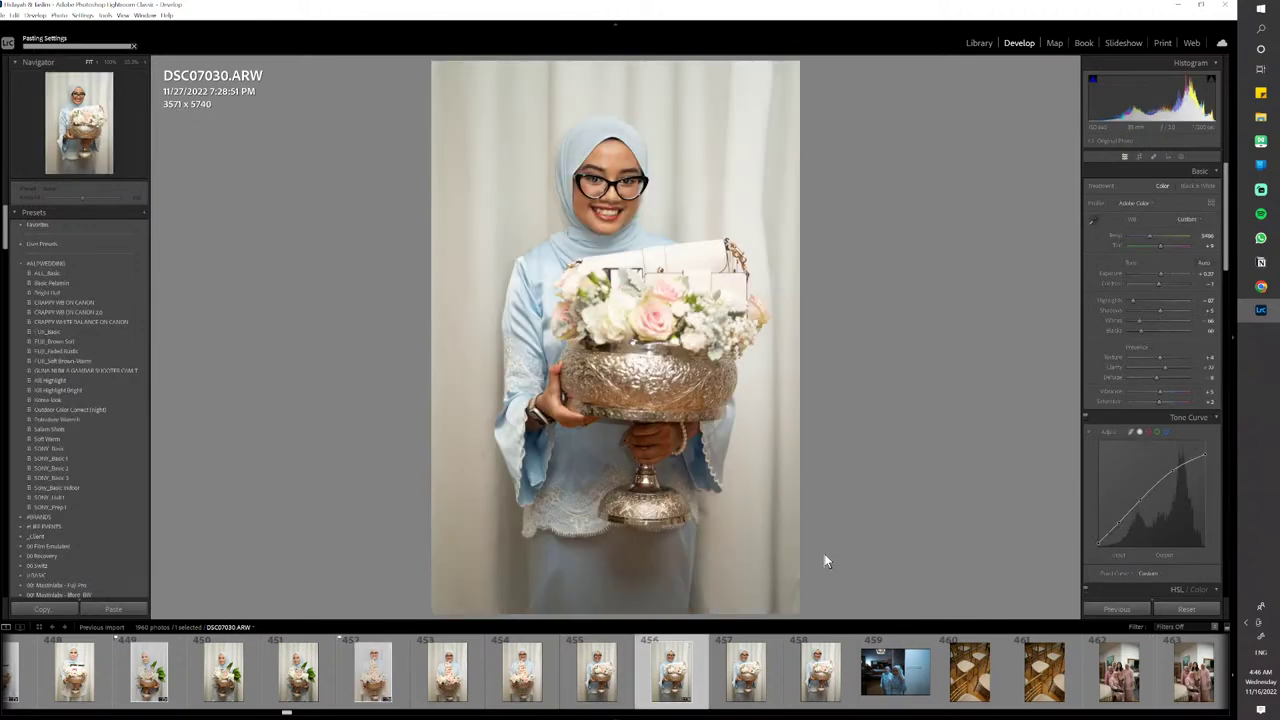
pyautogui.press('p')
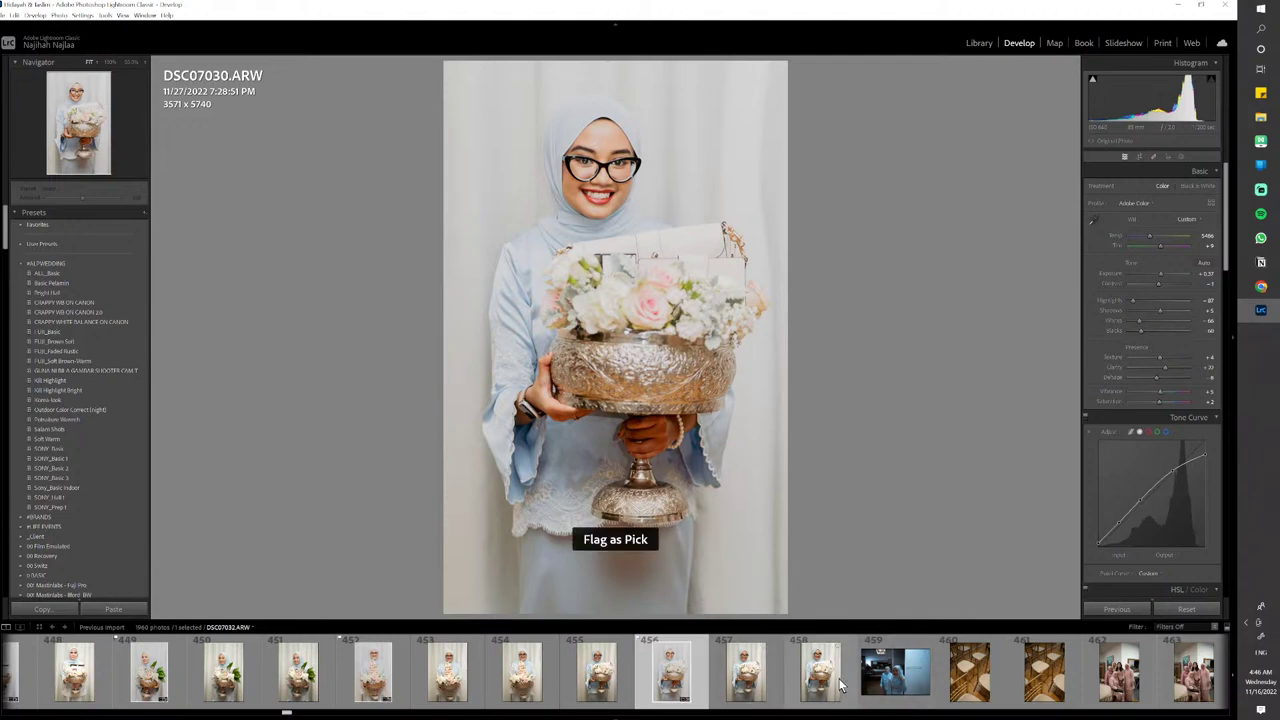
# Paste the settings onto the chairs photo DSC07034, neutralize its white balance from a seat cushion and raise the exposure
pyautogui.click(970, 672)
pyautogui.hotkey('ctrl', 'shift', 'v')
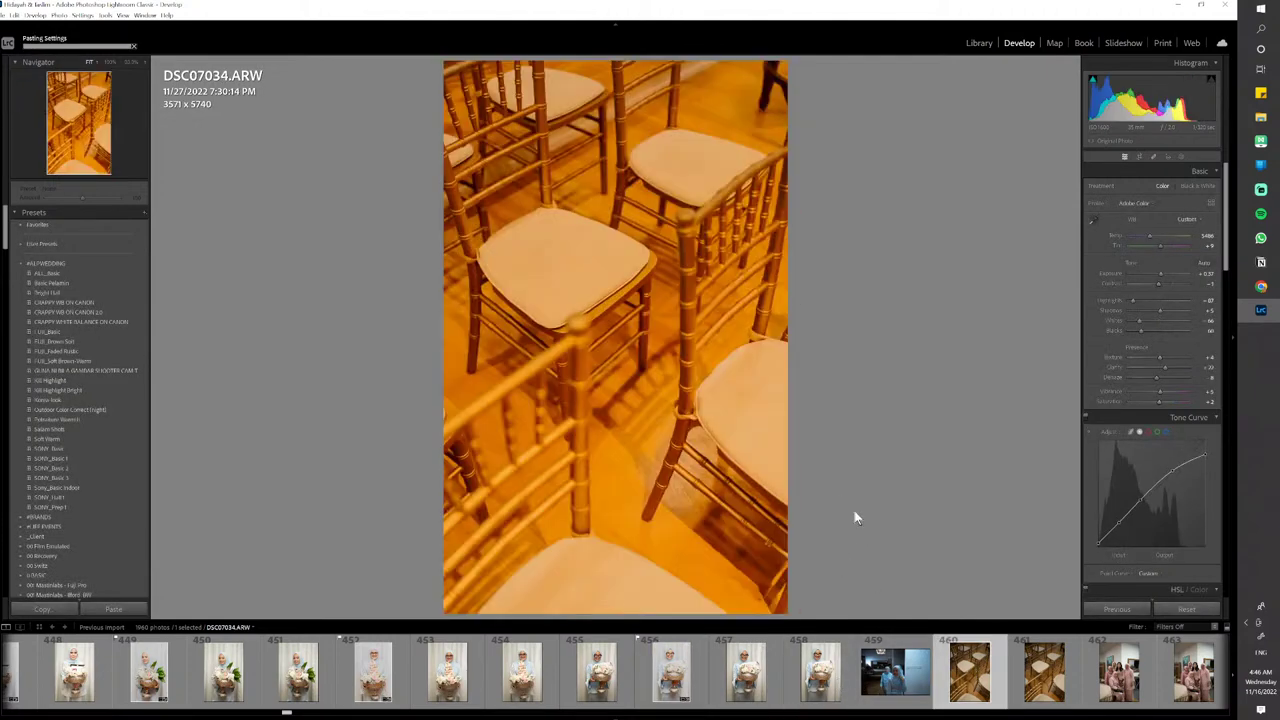
pyautogui.click(1092, 224)
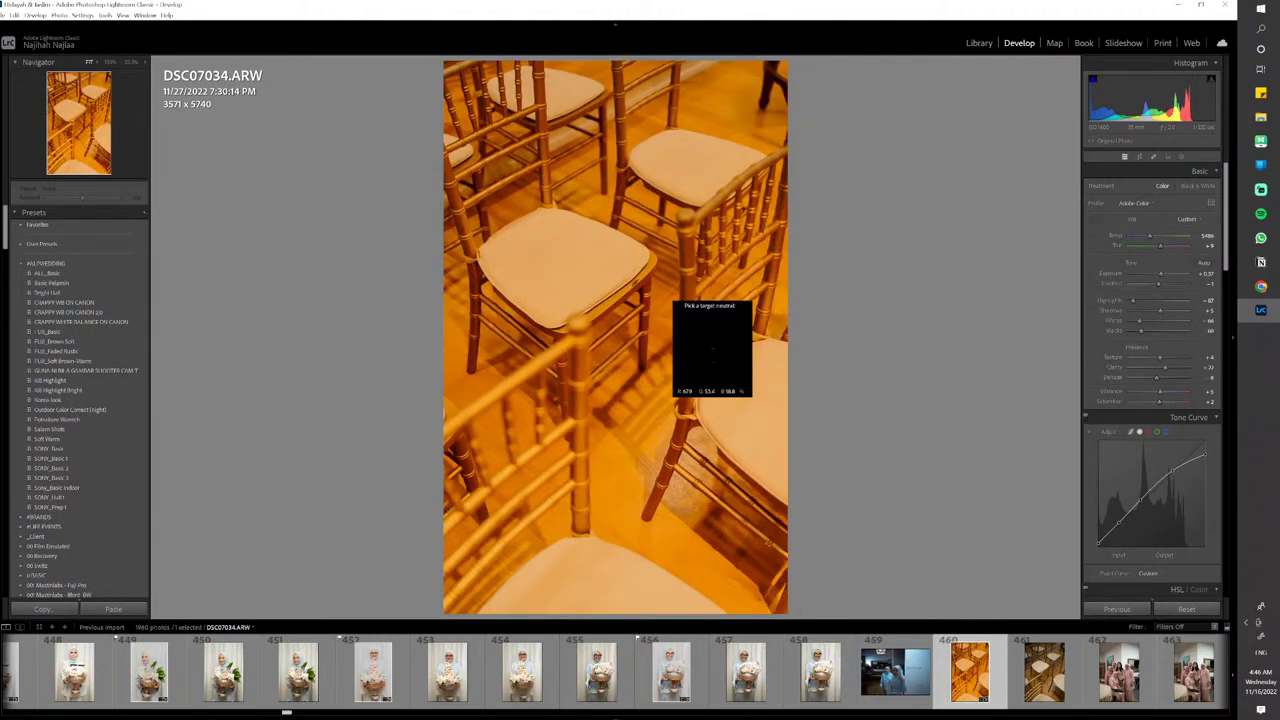
pyautogui.click(608, 282)
pyautogui.moveTo(1165, 273); pyautogui.dragTo(1167, 273)
# Straighten the crop of the chairs photo DSC07034 slightly and compare it with the original
pyautogui.press('r')
pyautogui.press('r')
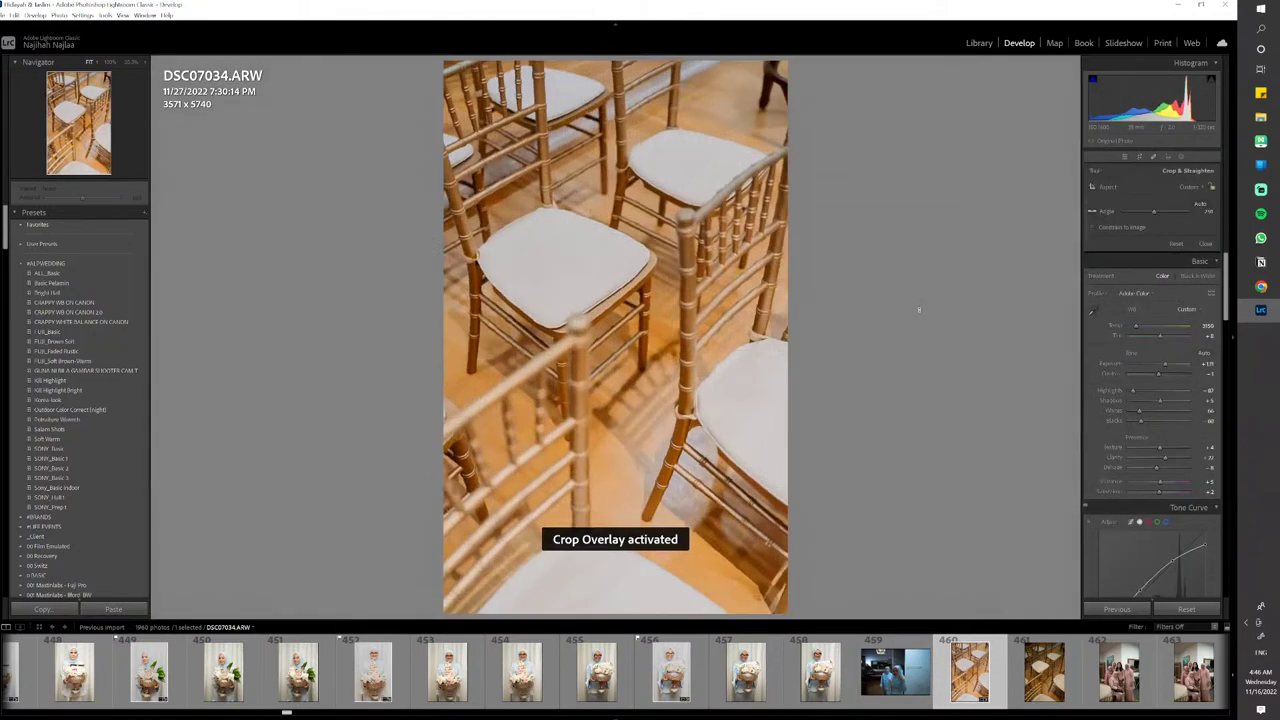
pyautogui.press('y')
pyautogui.press('y')
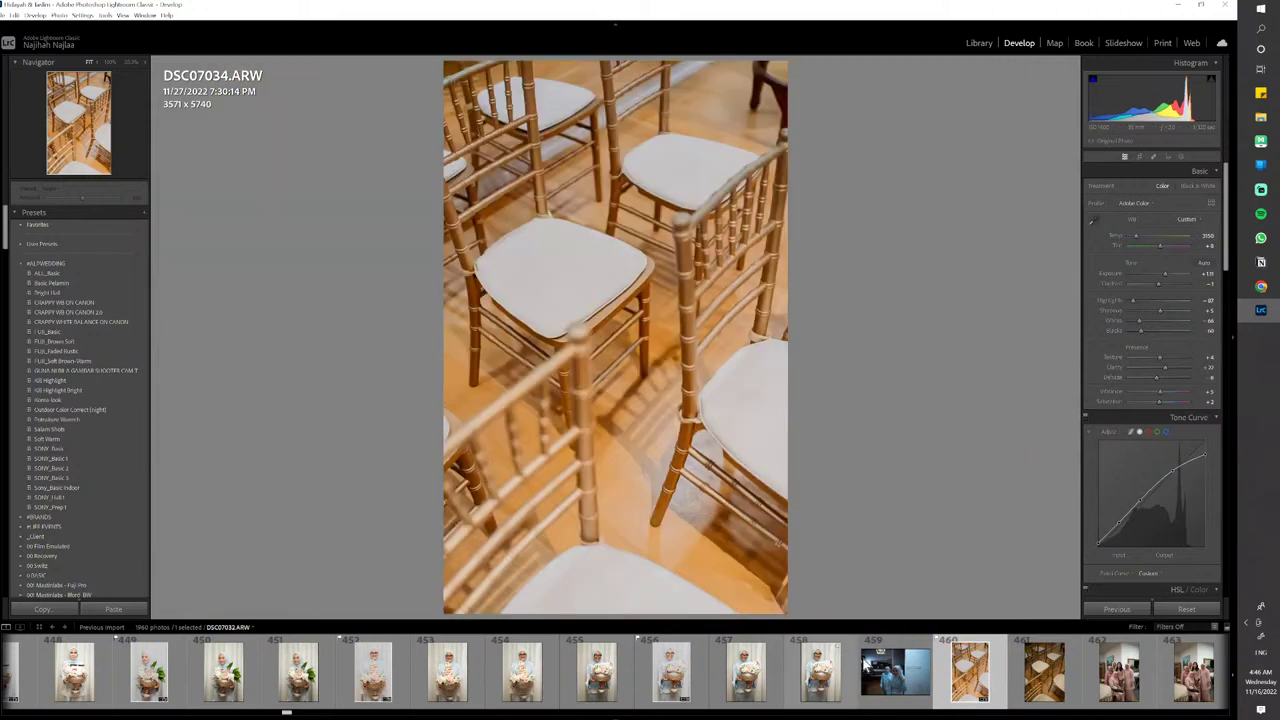
pyautogui.scroll(-3, 930, 680)
pyautogui.click(640, 672)
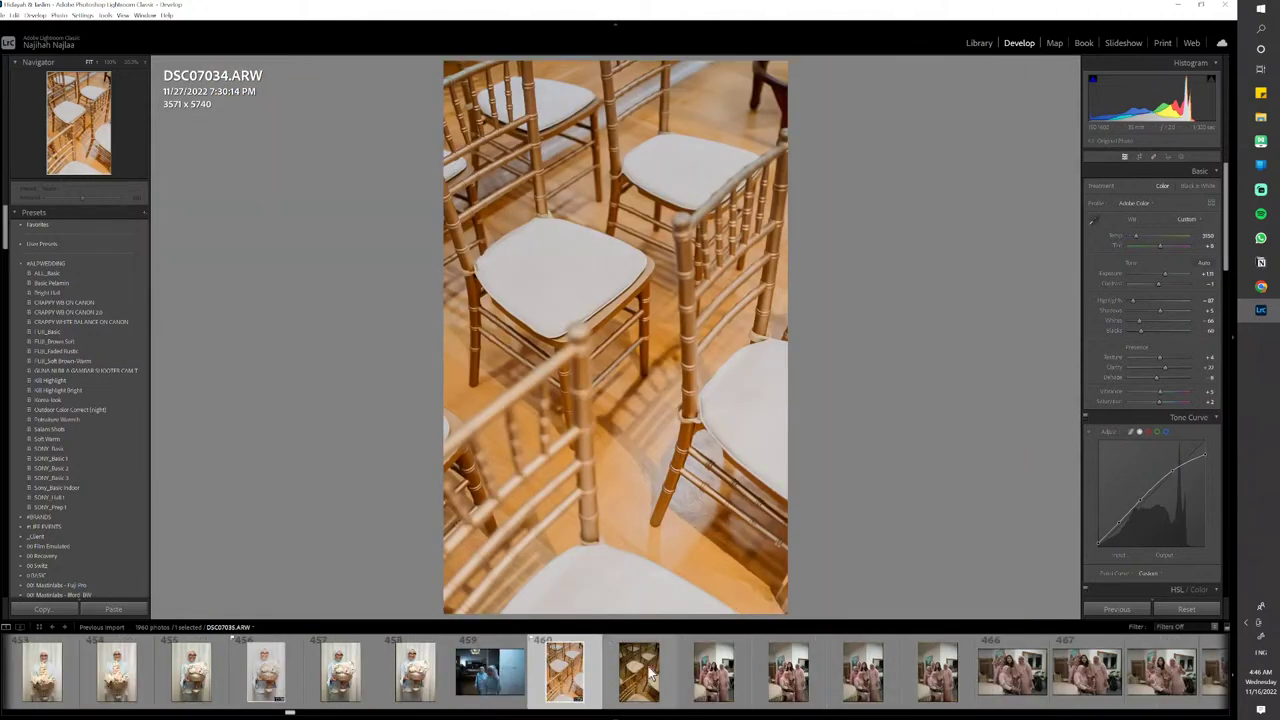
pyautogui.click(576, 680)
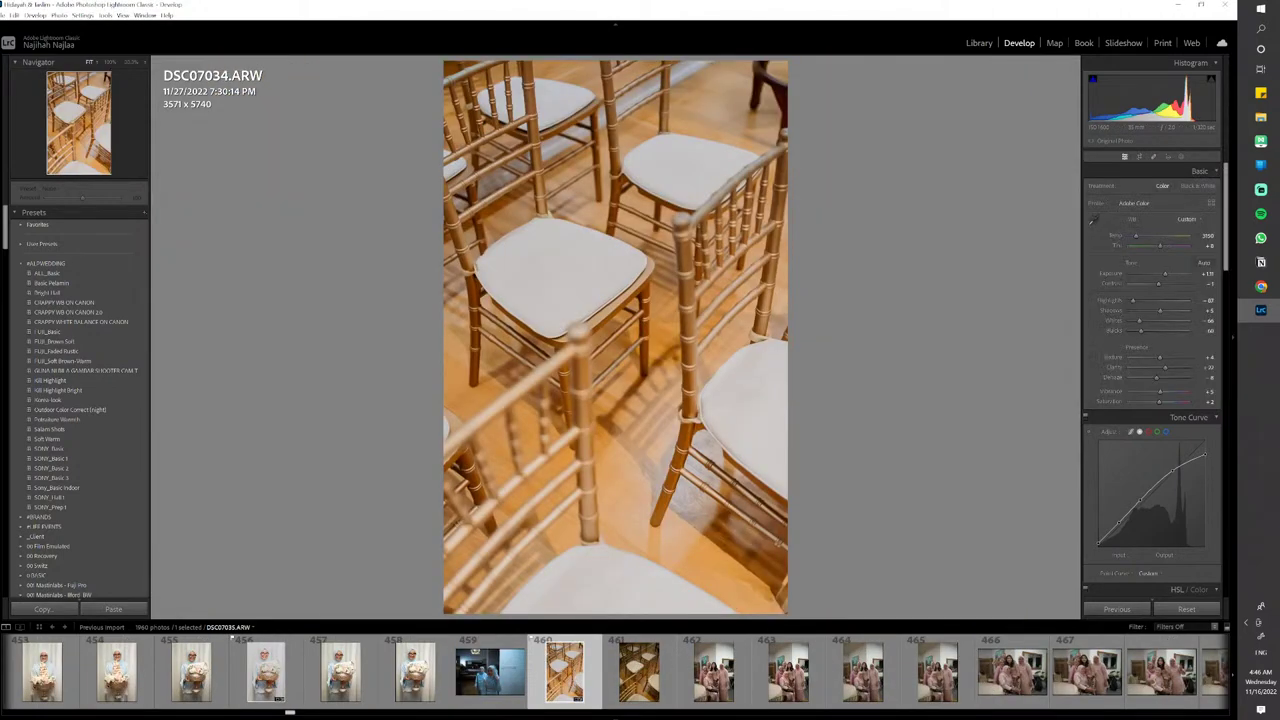
# Paste the settings of DSC07034 onto the pink-dressed group photo DSC07036 and show its before and after versions side by side
pyautogui.click(713, 672)
pyautogui.press('p')
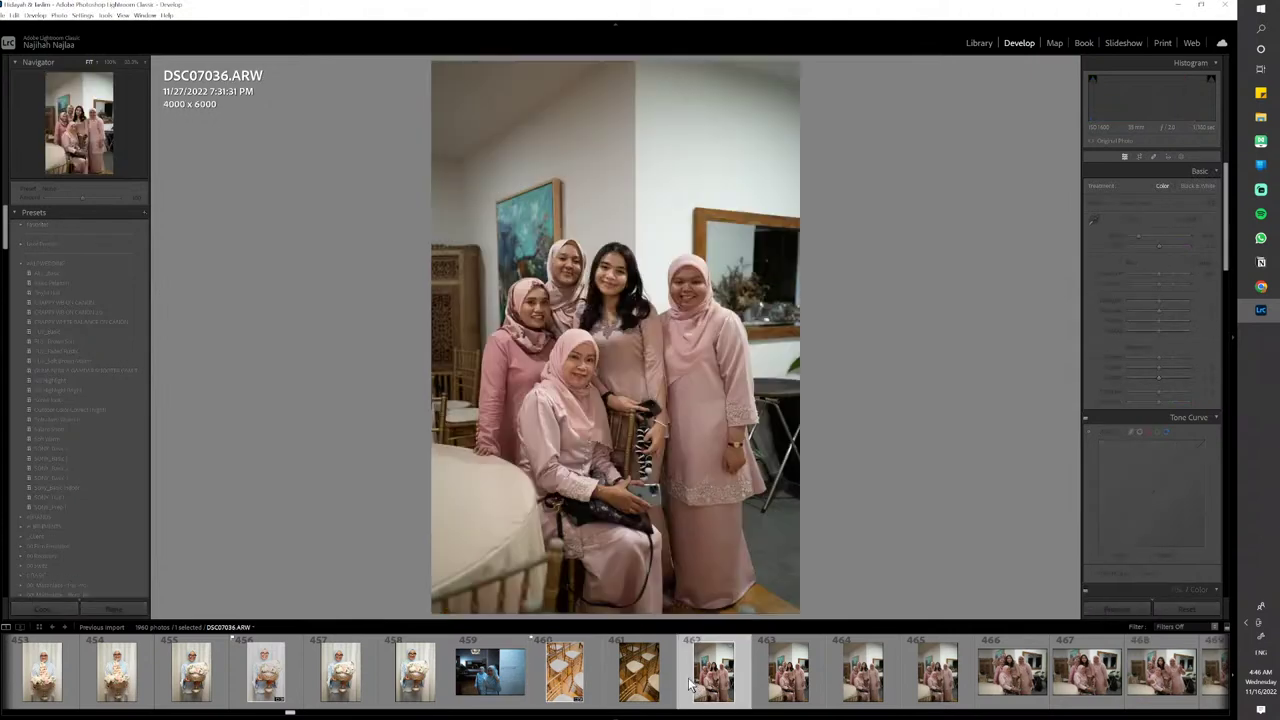
pyautogui.hotkey('ctrl', 'shift', 'v')
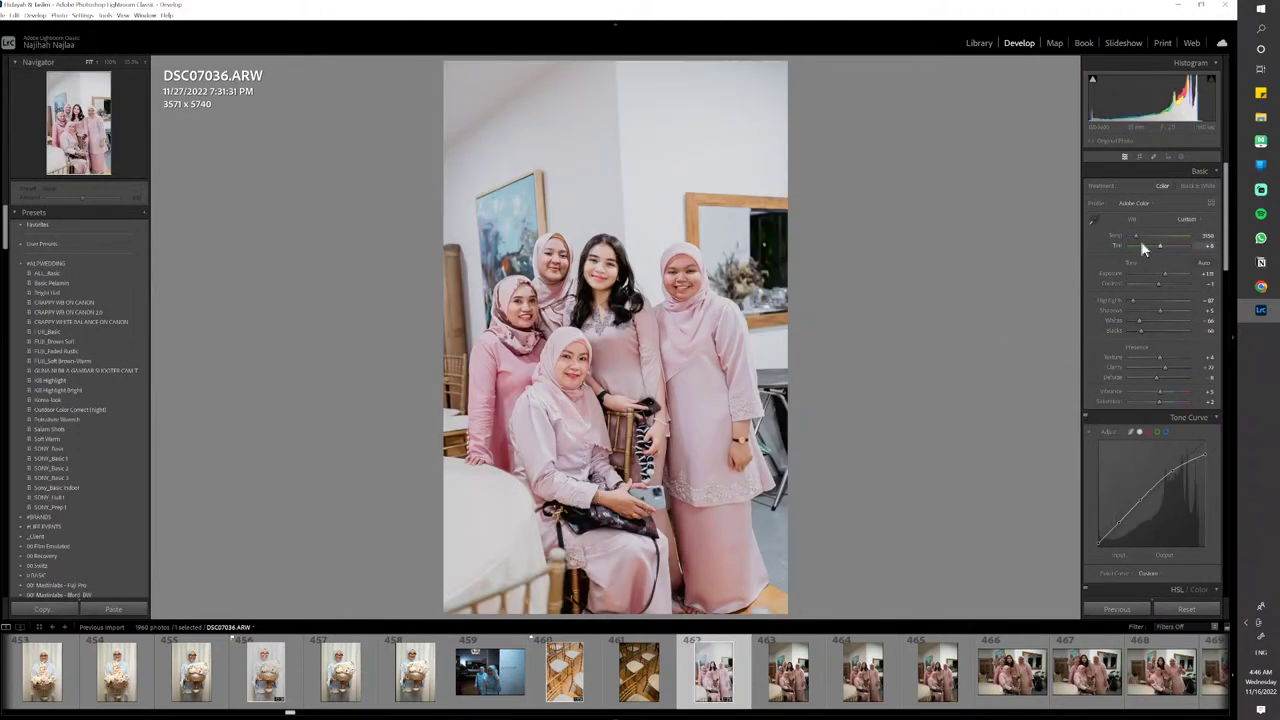
pyautogui.press('y')
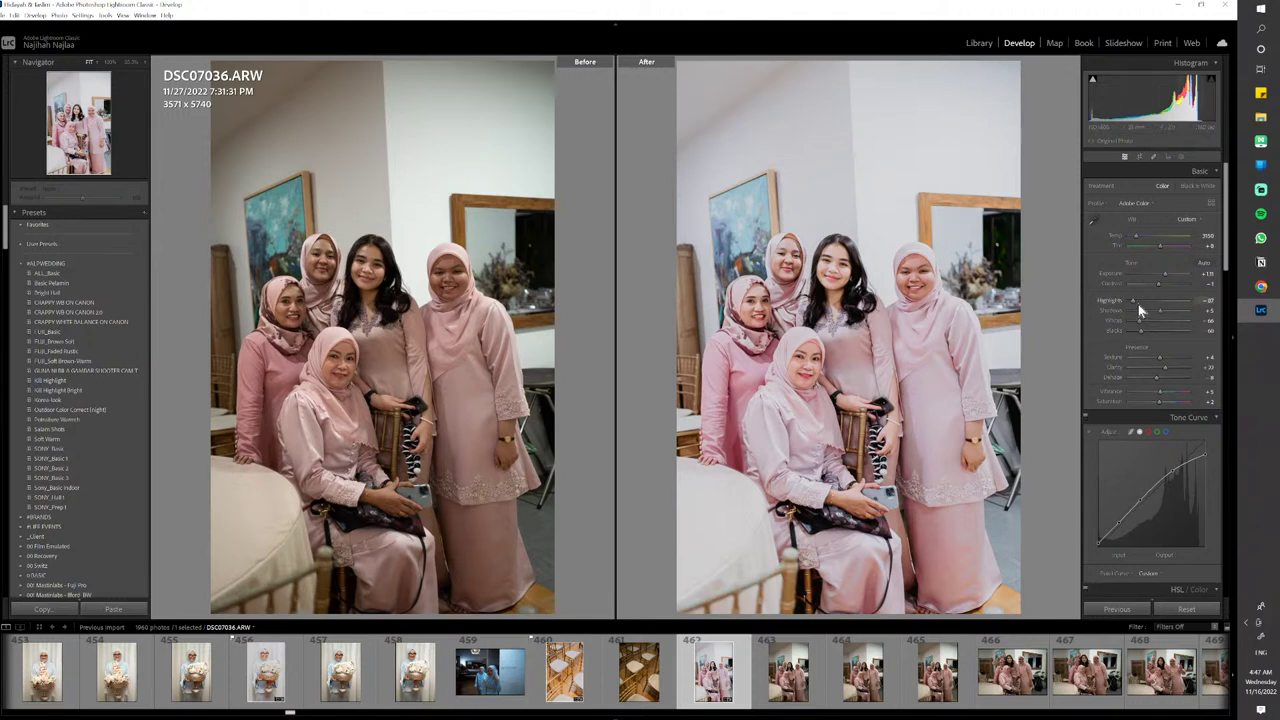
# Fine-tune DSC07036 with a greener tint, temperature 3029, exposure +0.77 and shadows -7
pyautogui.moveTo(1160, 250); pyautogui.dragTo(1155, 246)
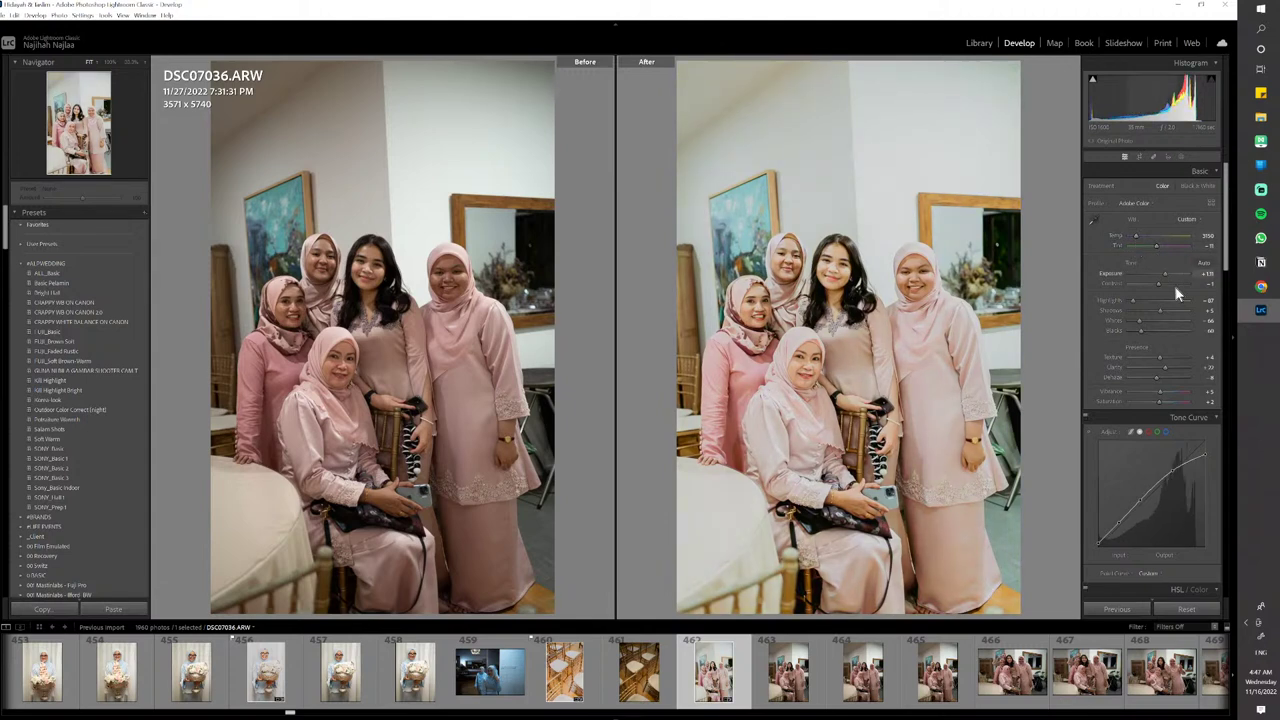
pyautogui.moveTo(1140, 237); pyautogui.dragTo(1139, 237)
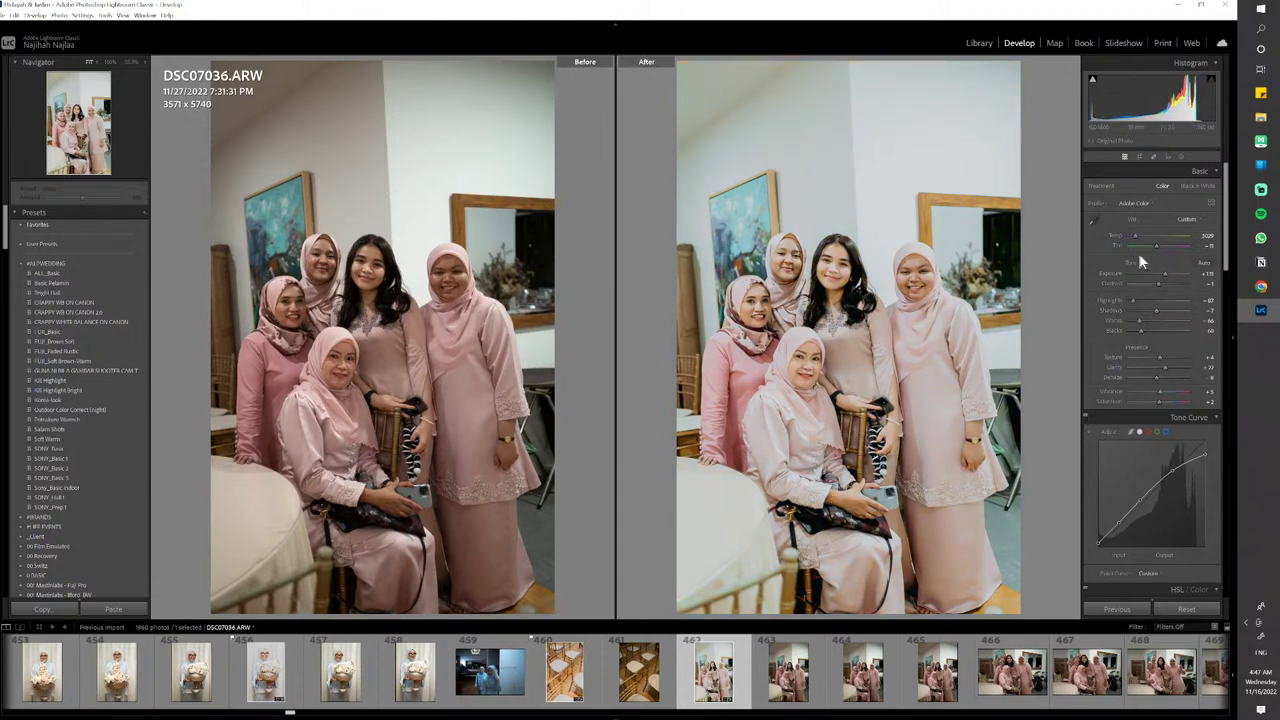
pyautogui.moveTo(1155, 245); pyautogui.dragTo(1158, 245)
pyautogui.moveTo(1165, 280); pyautogui.dragTo(1136, 241)
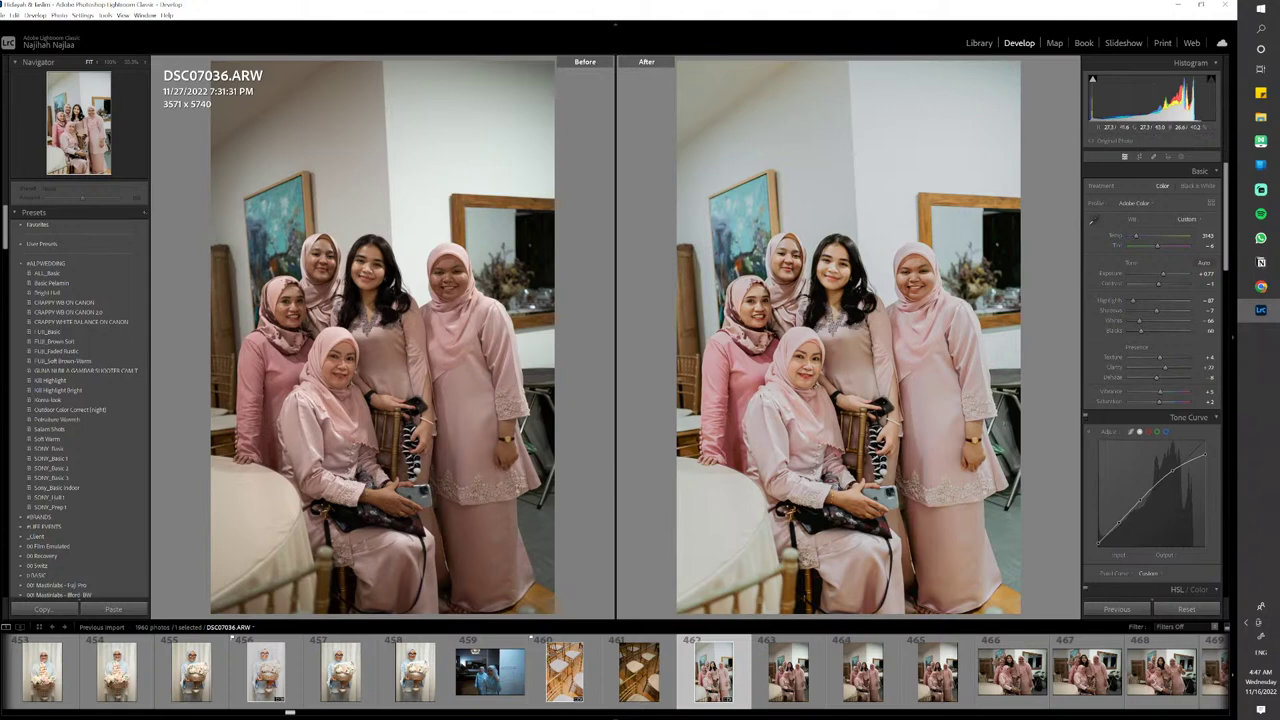
pyautogui.moveTo(1136, 240); pyautogui.dragTo(1134, 241)
# Straighten the crop of DSC07036 slightly, reopen the before and after comparison and flag the photo as a pick
pyautogui.press('r')
pyautogui.press('d')
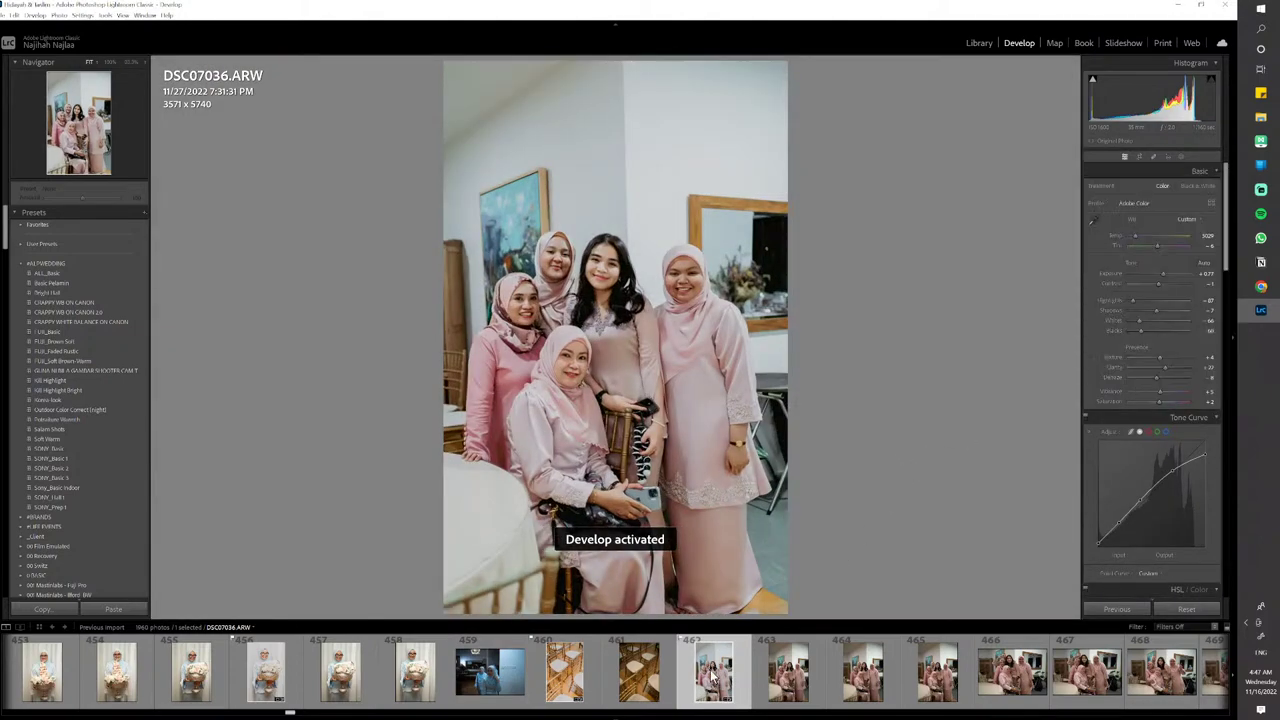
pyautogui.press('y')
pyautogui.press('p')
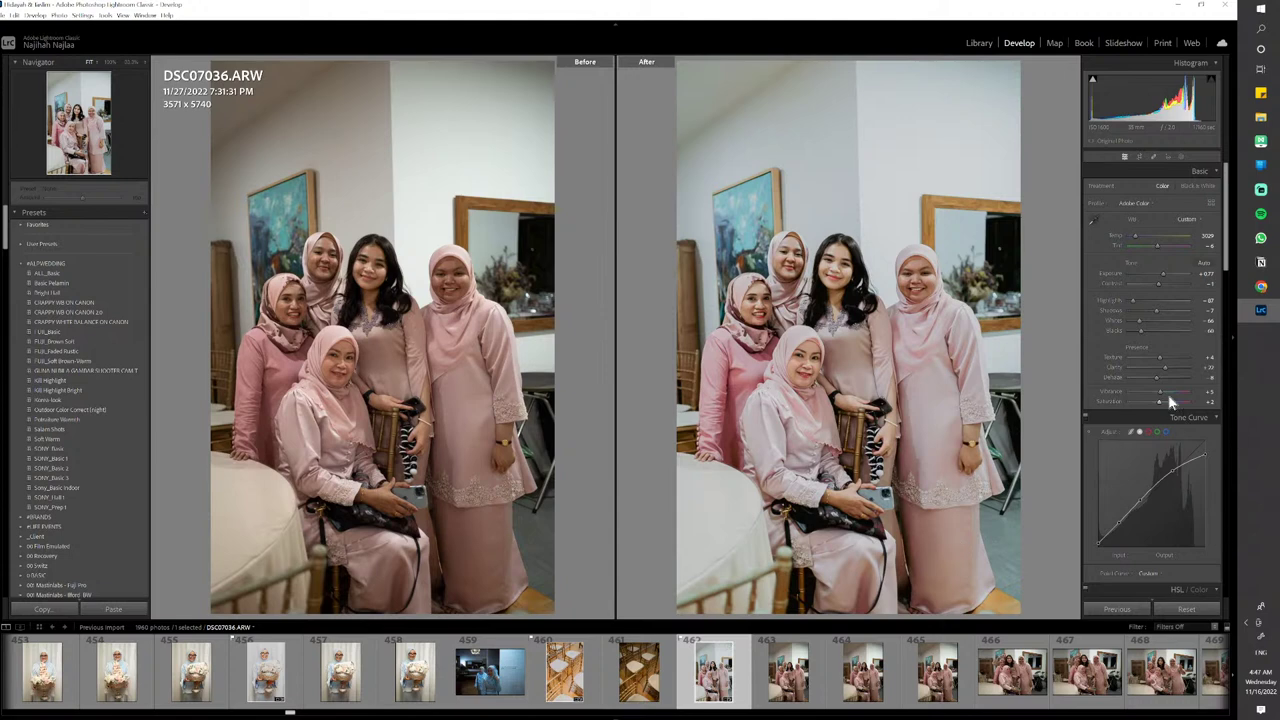
# Raise the vibrance of DSC07036 to +25 and adjust its saturation
pyautogui.moveTo(1161, 392); pyautogui.dragTo(1159, 401)
pyautogui.scroll(-5, 1140, 505)
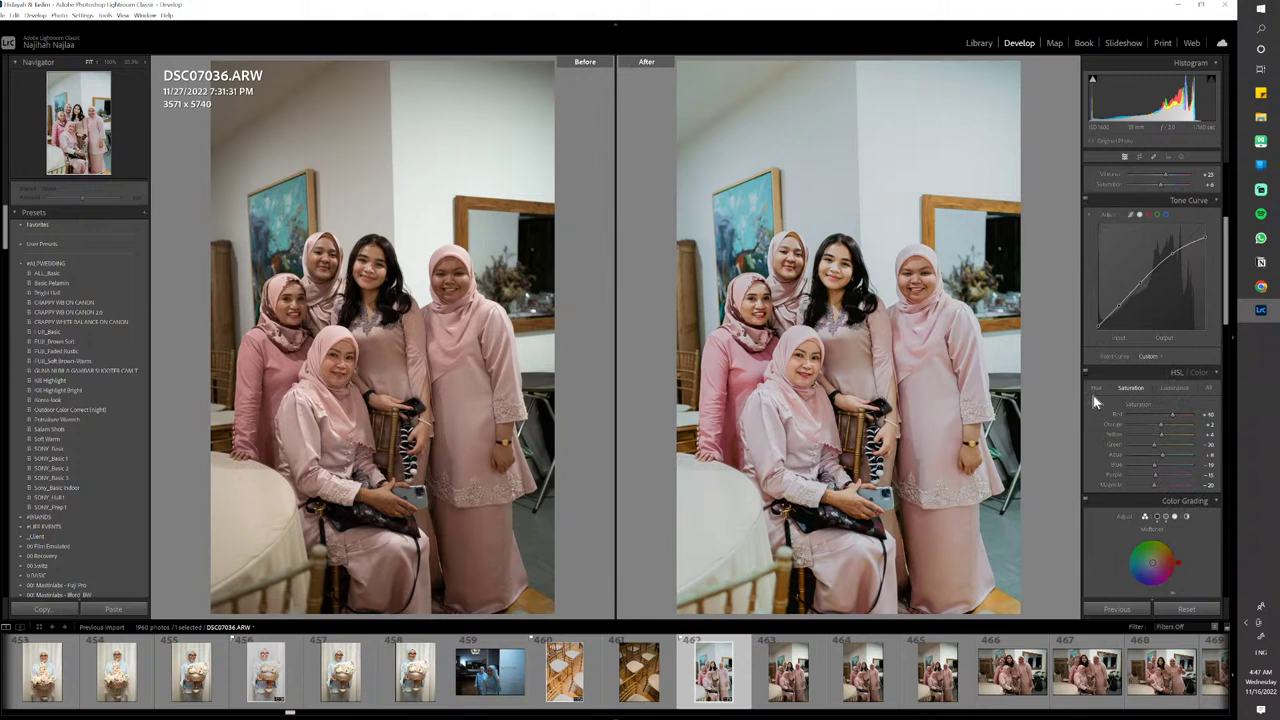
pyautogui.press('Up')
pyautogui.press('Up')
pyautogui.press('Up')
pyautogui.press('Up')
pyautogui.press('Up')
# Adjust the magenta hue of the group photo DSC07036
pyautogui.click(1096, 387)
pyautogui.press('Down')
pyautogui.press('Down')
pyautogui.press('Down')
pyautogui.press('Down')
pyautogui.press('Down')
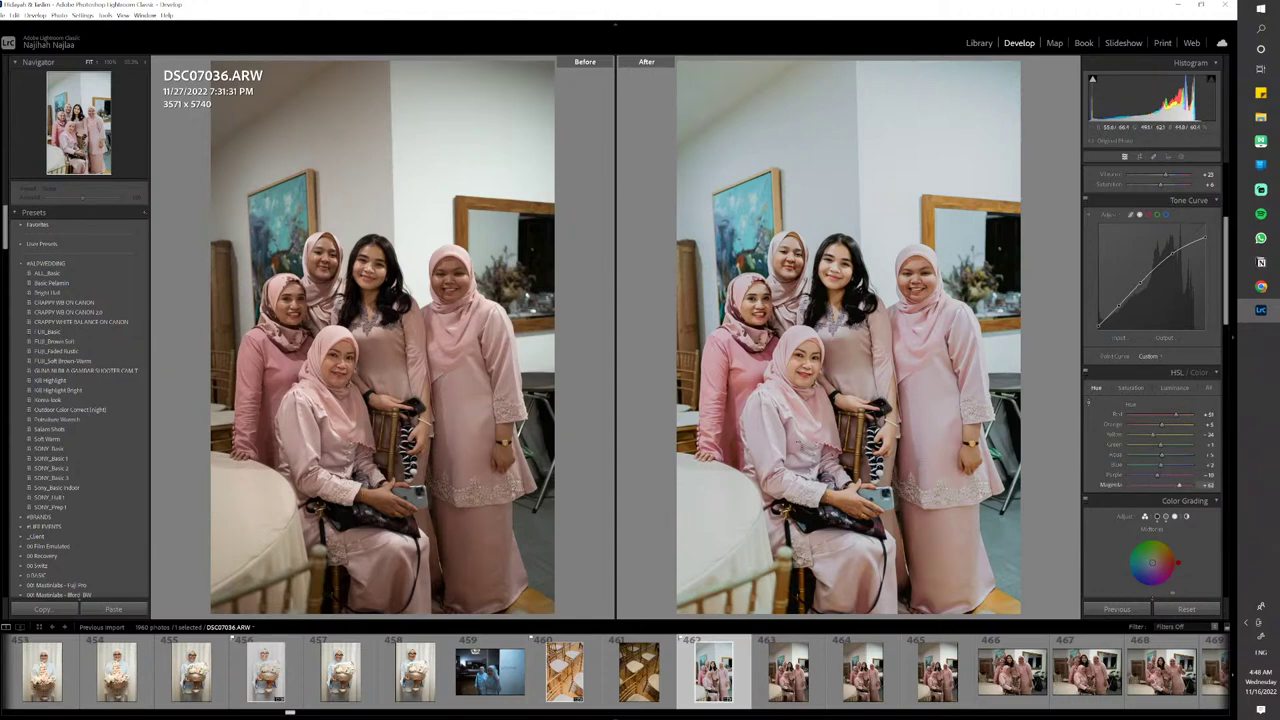
# Flag DSC07036 as a pick and copy its develop settings
pyautogui.press('p')
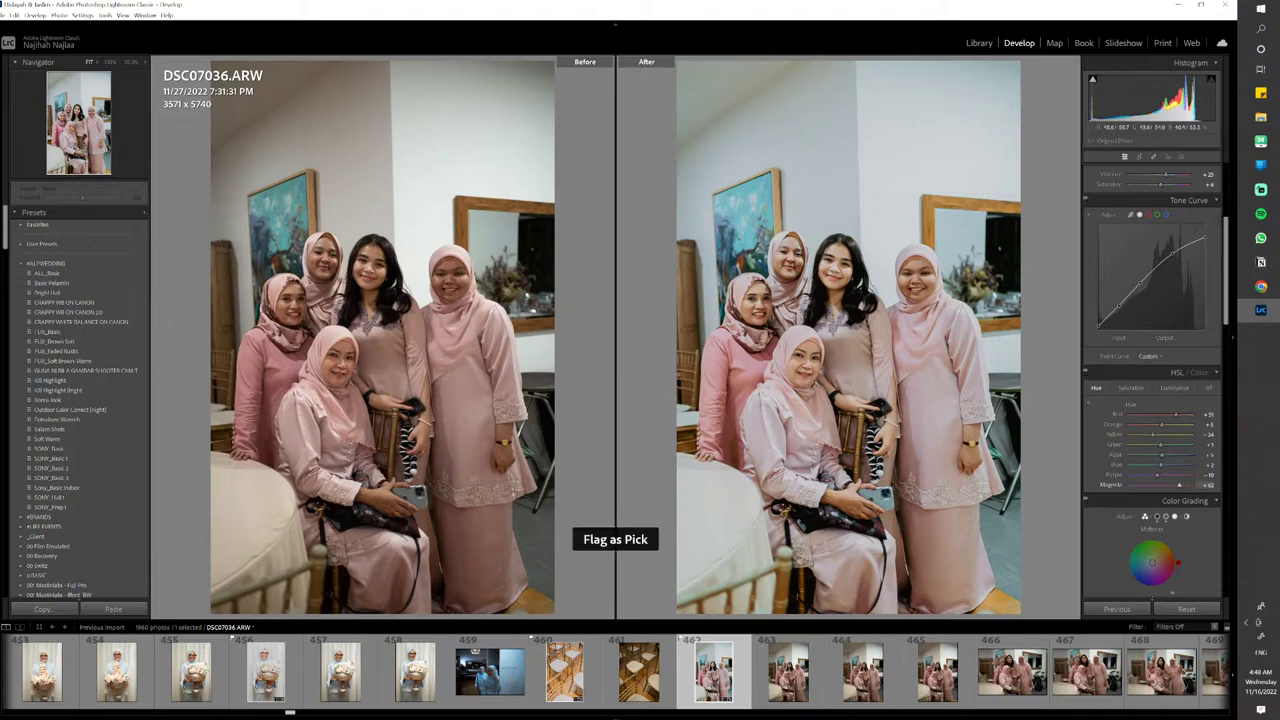
pyautogui.hotkey('ctrl', 'shift', 'c')
pyautogui.press('Return')
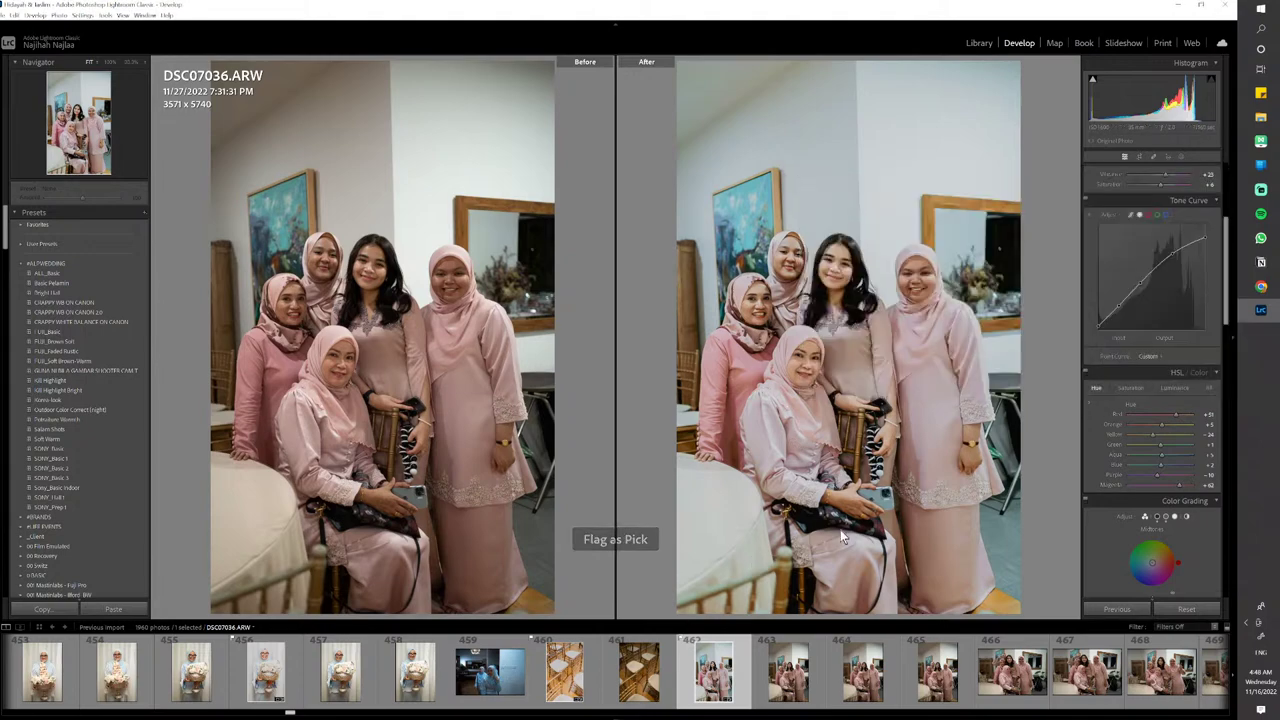
# Paste the copied develop settings onto the group photo DSC07039
pyautogui.click(957, 680)
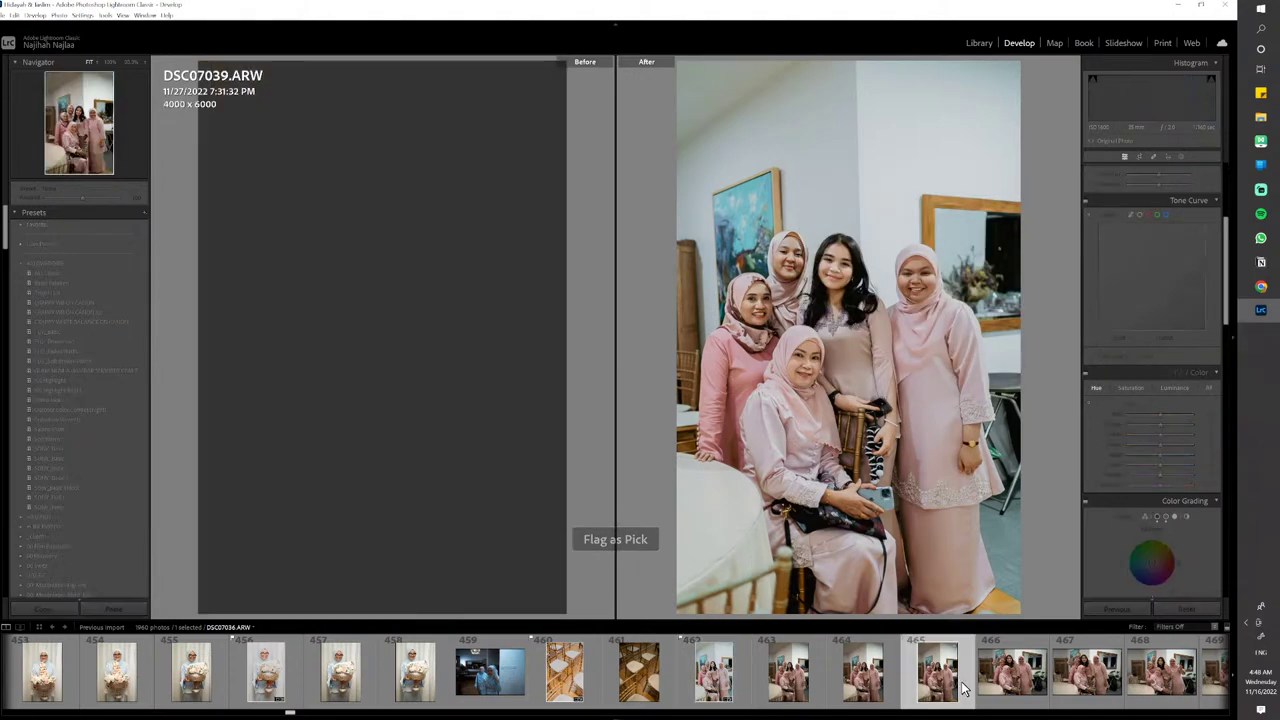
pyautogui.hotkey('ctrl', 'shift', 'v')
# Select DSC07038, close its before and after comparison and flag the photo as a pick
pyautogui.click(893, 663)
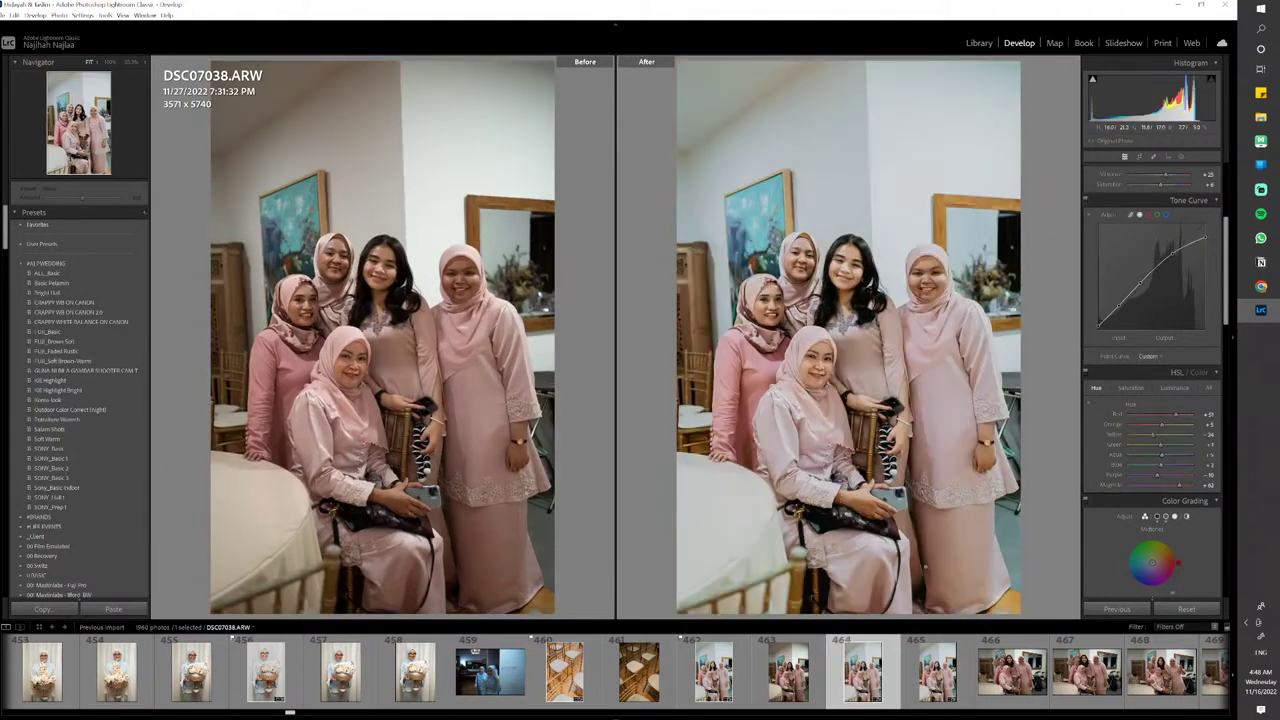
pyautogui.press('y')
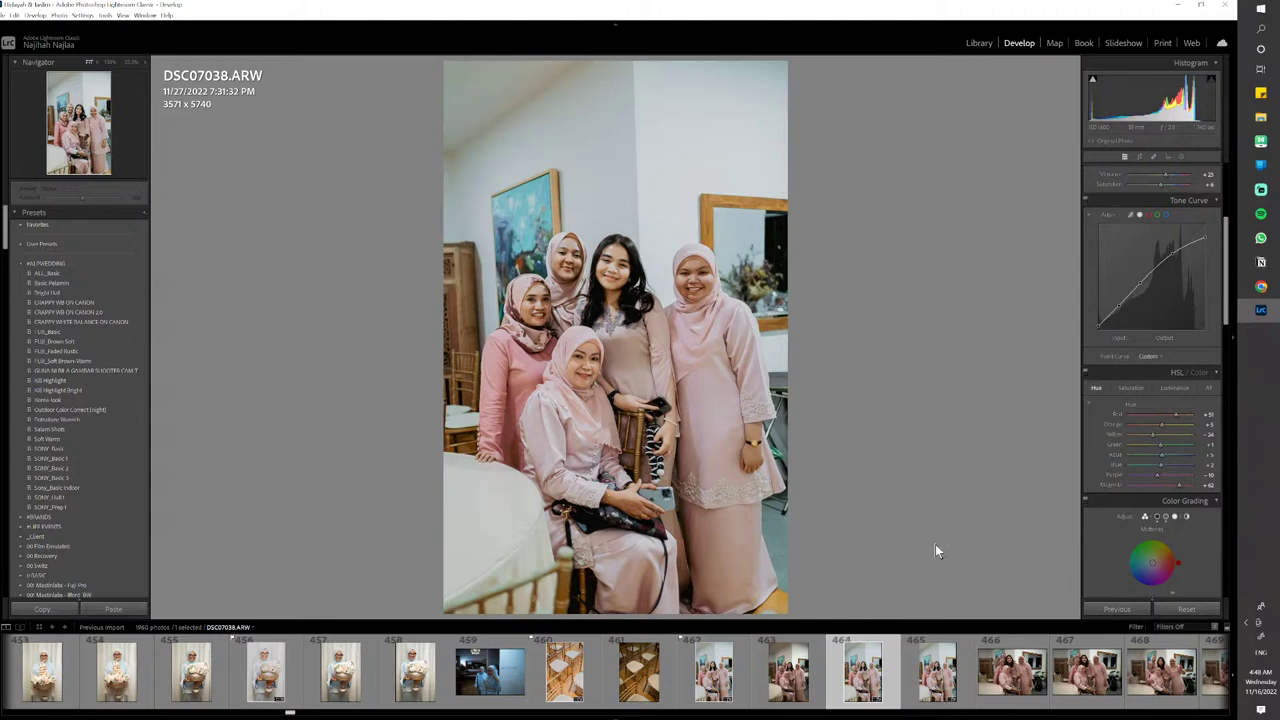
pyautogui.press('p')
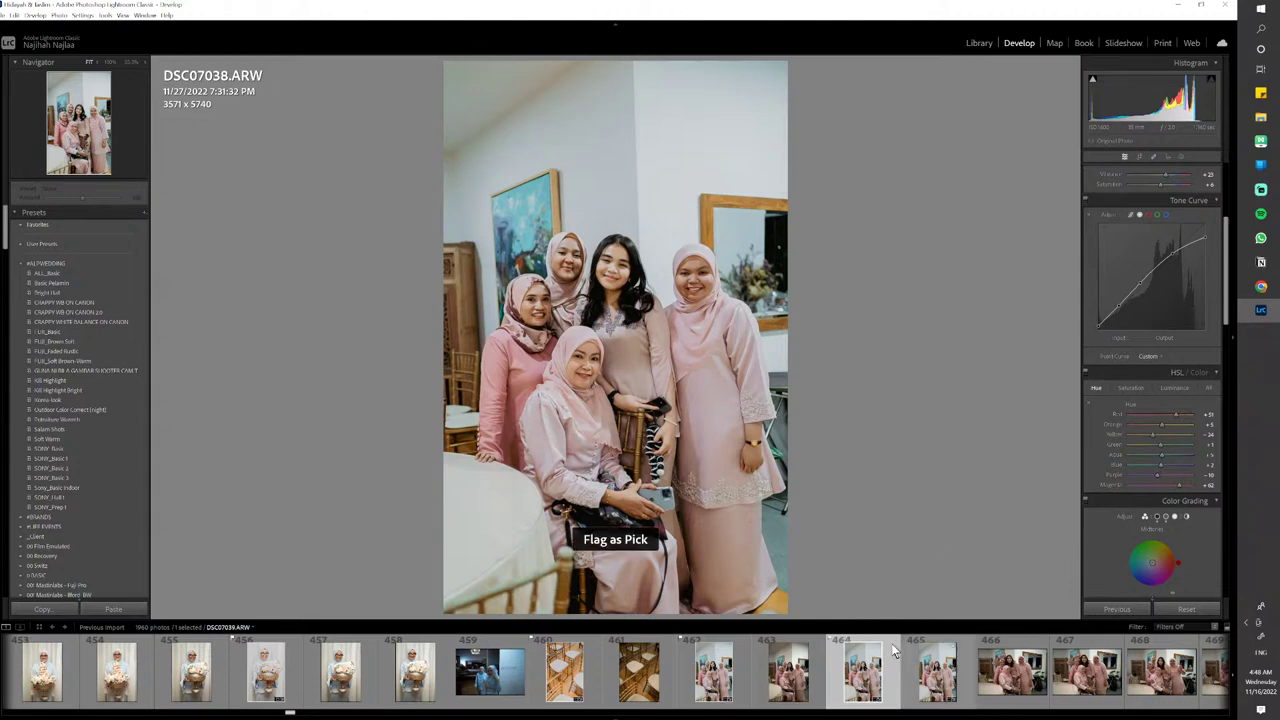
pyautogui.scroll(-5, 880, 670)
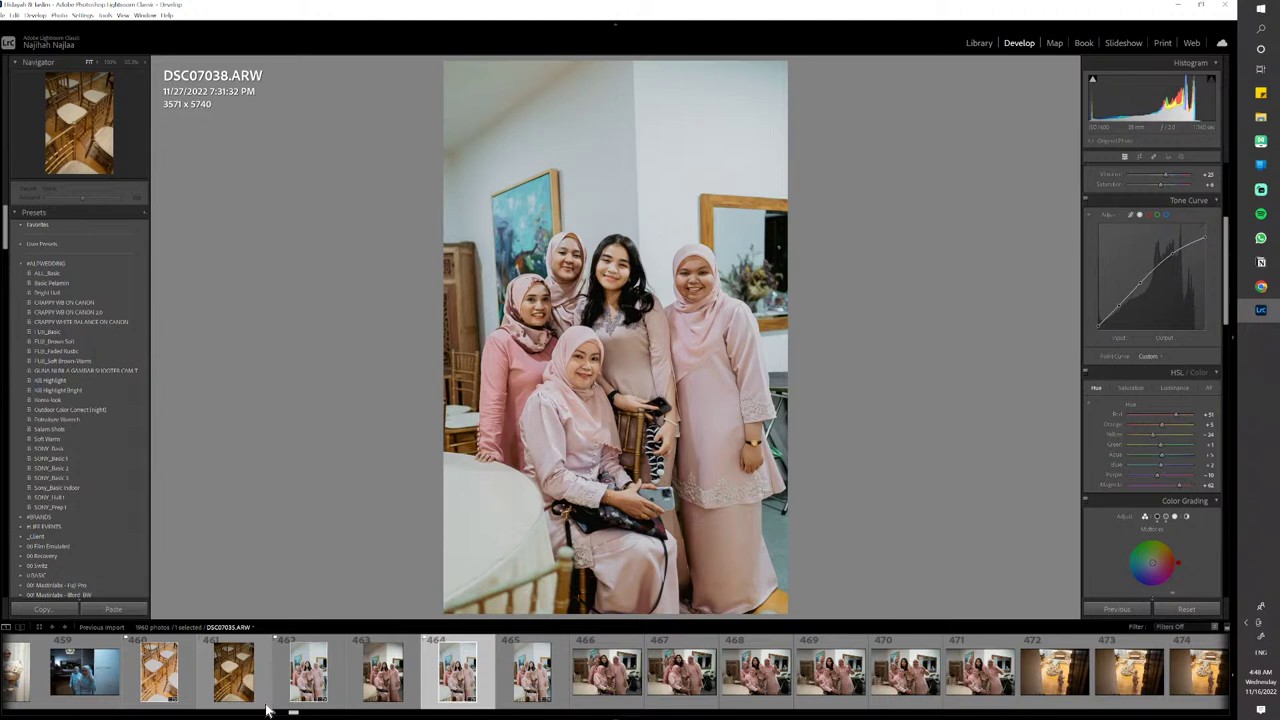
pyautogui.press('Right')
pyautogui.press('Right')
pyautogui.click(458, 678)
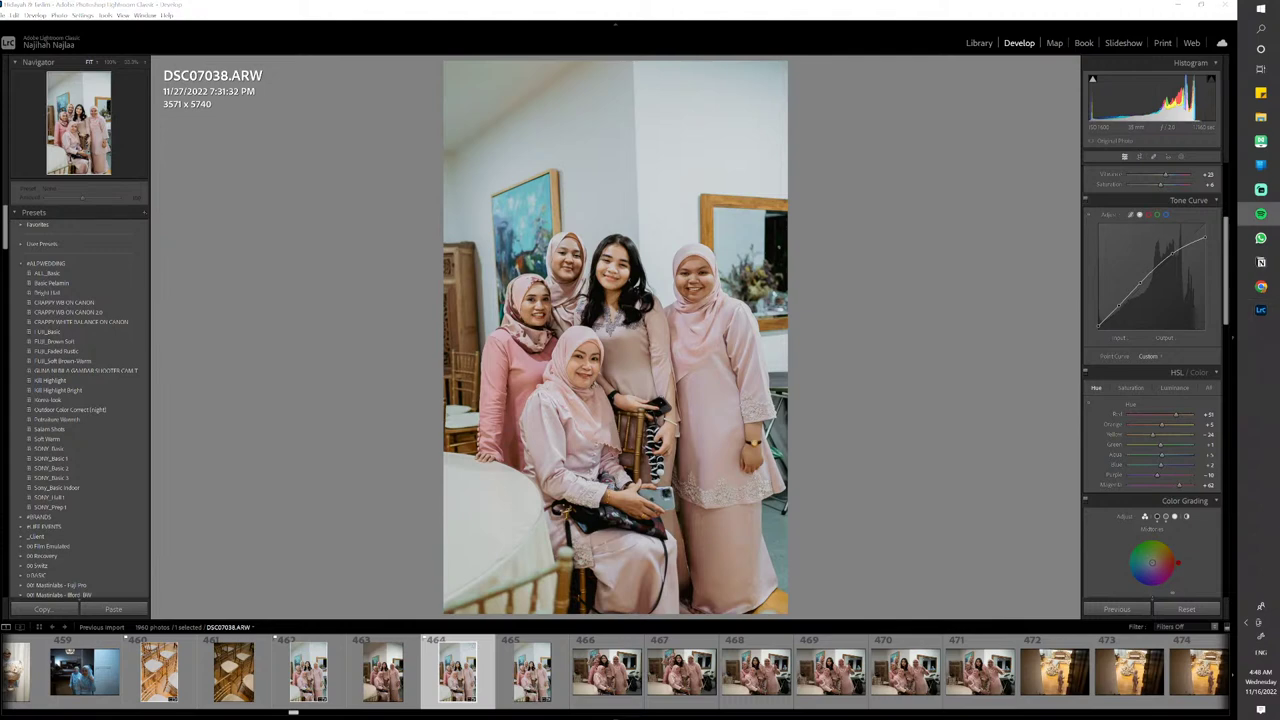
# Switch to Chrome and look through the preset collections on the Lightroom Presets shop page
pyautogui.click(1261, 286)
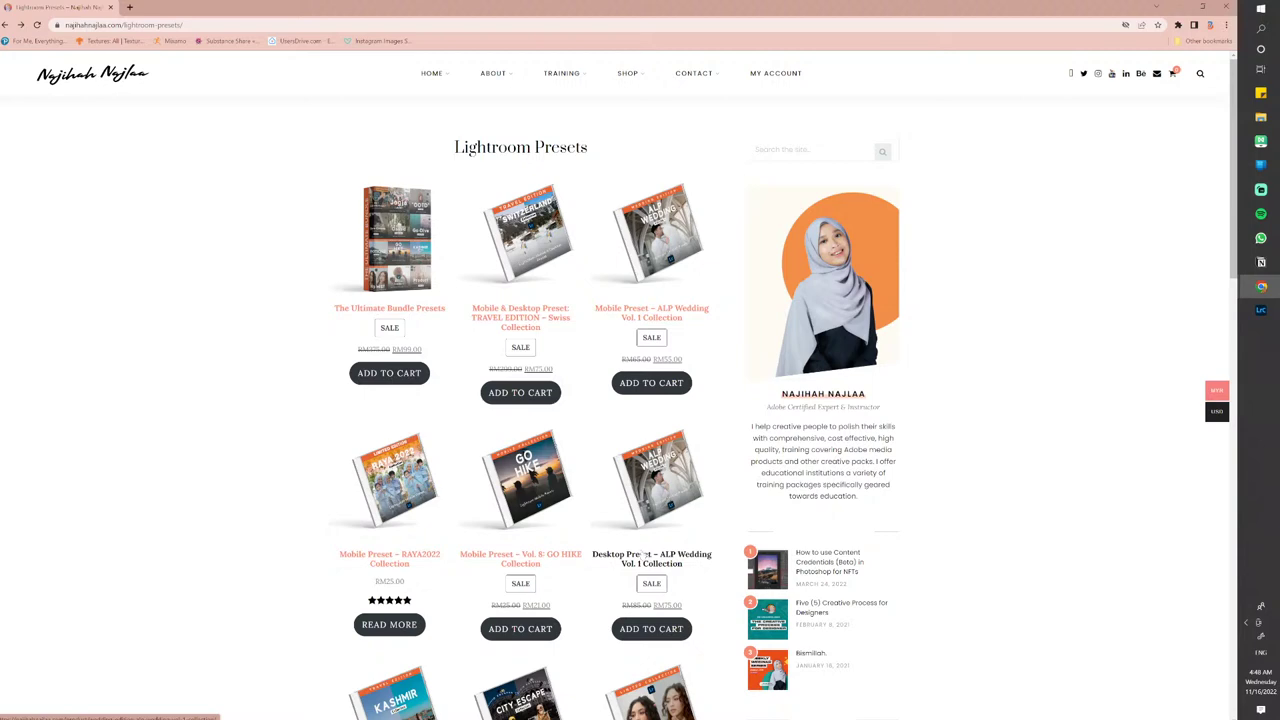
pyautogui.scroll(-2, 645, 553)
pyautogui.scroll(-3, 409, 429)
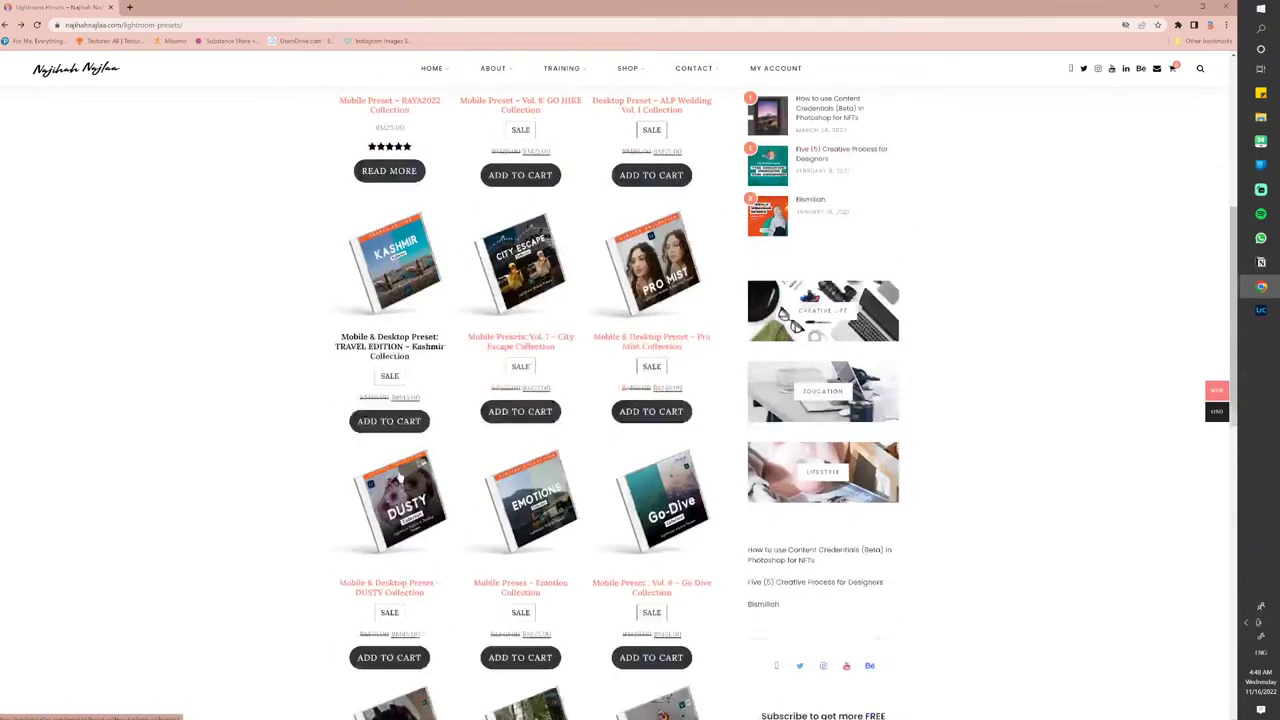
pyautogui.scroll(5, 400, 480)
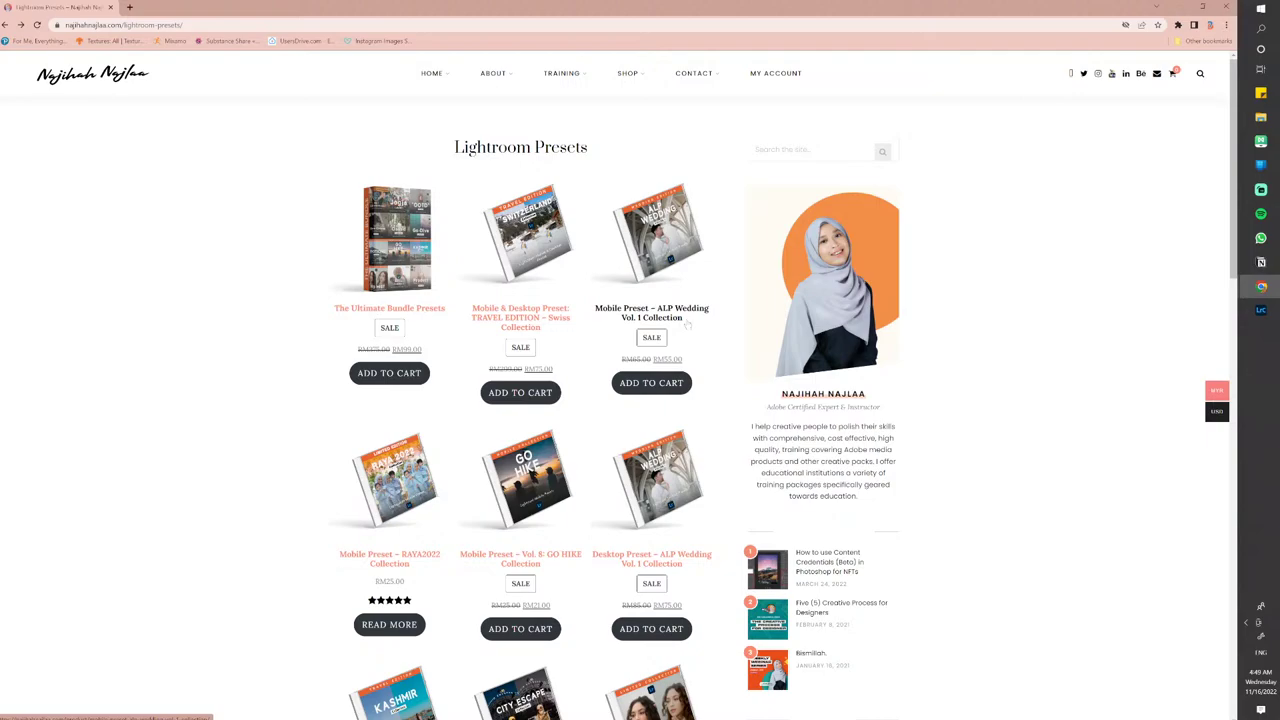
# Preview the wedding presets on DSC07038 in Lightroom Classic, revisit the presets shop page in Chrome and minimize the browser
pyautogui.click(1261, 310)
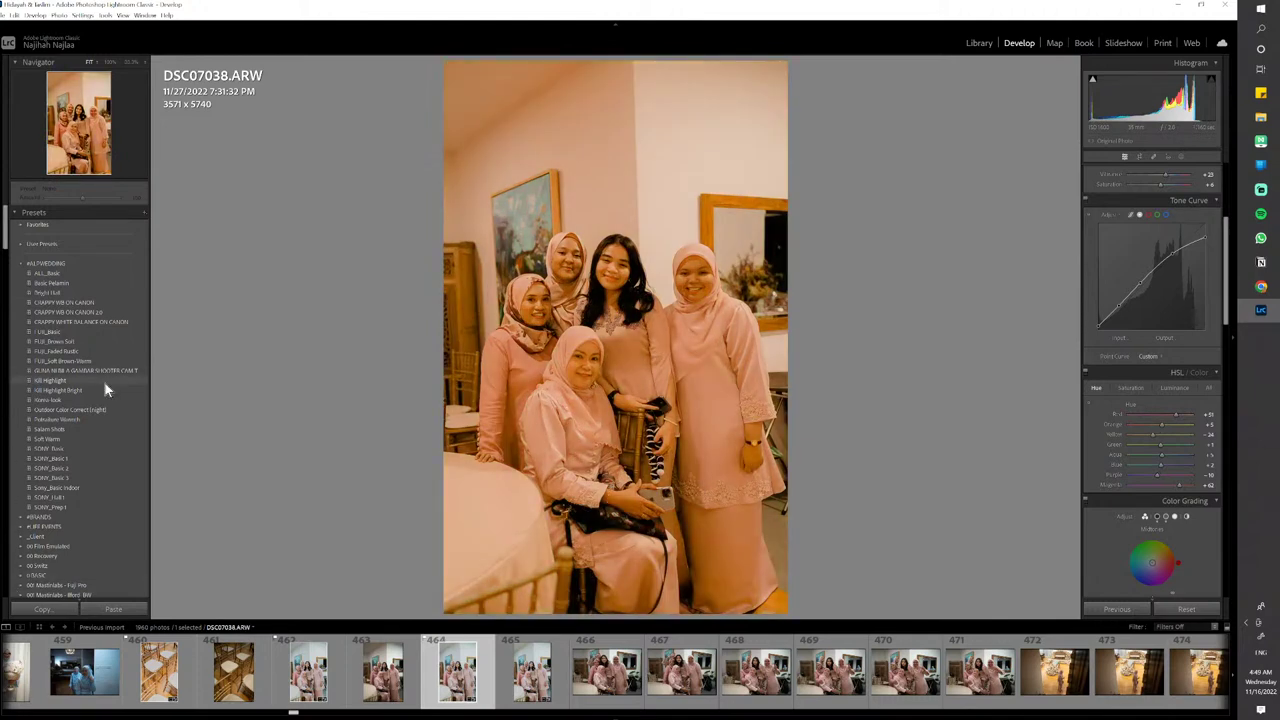
pyautogui.click(1265, 289)
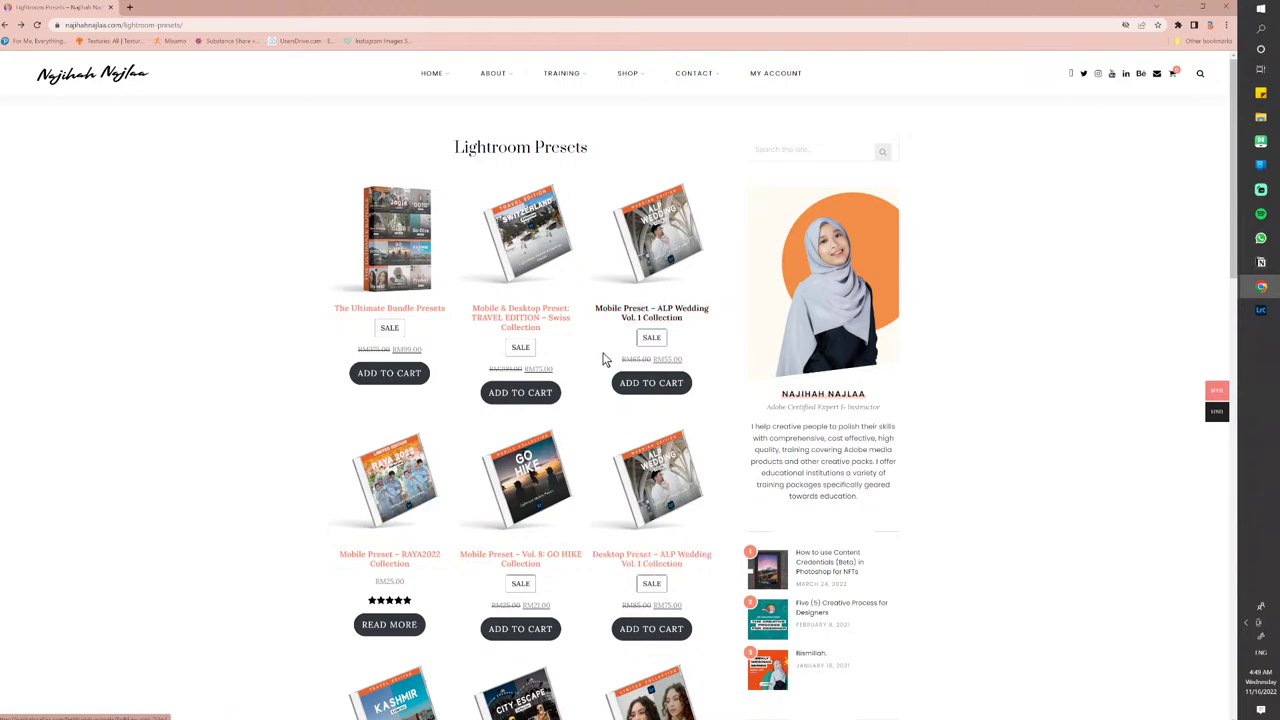
pyautogui.click(1178, 7)
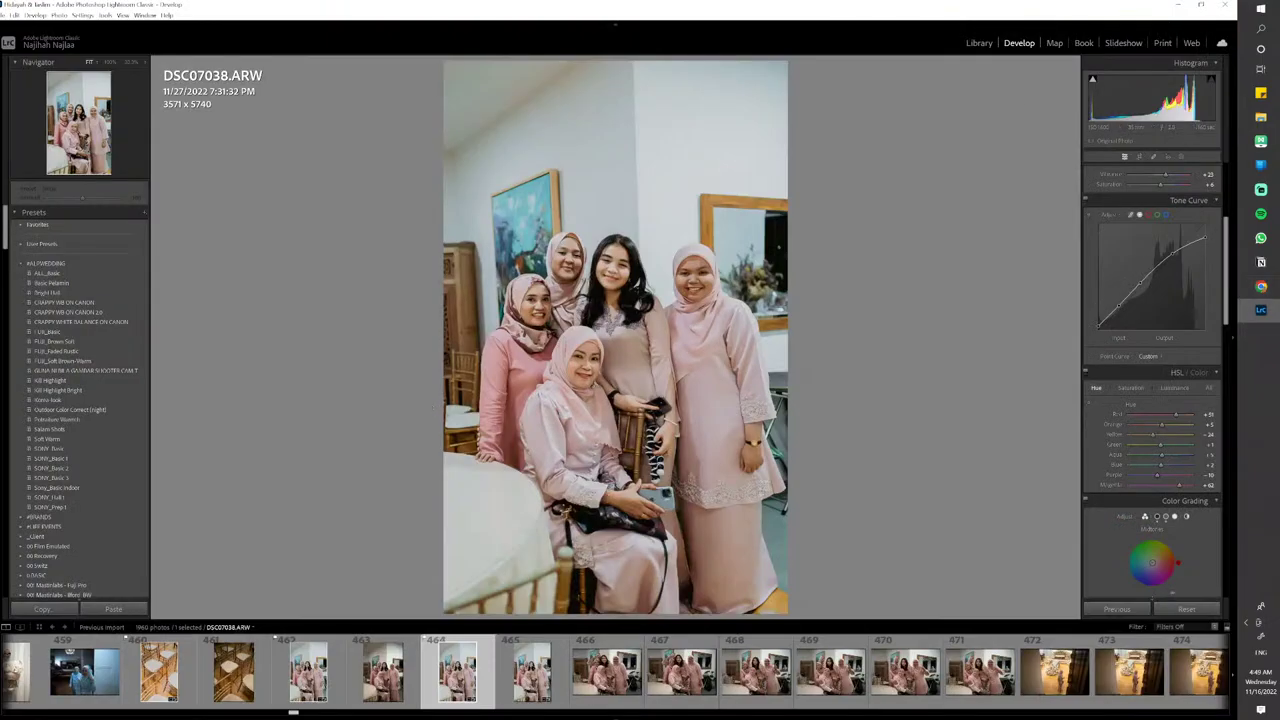